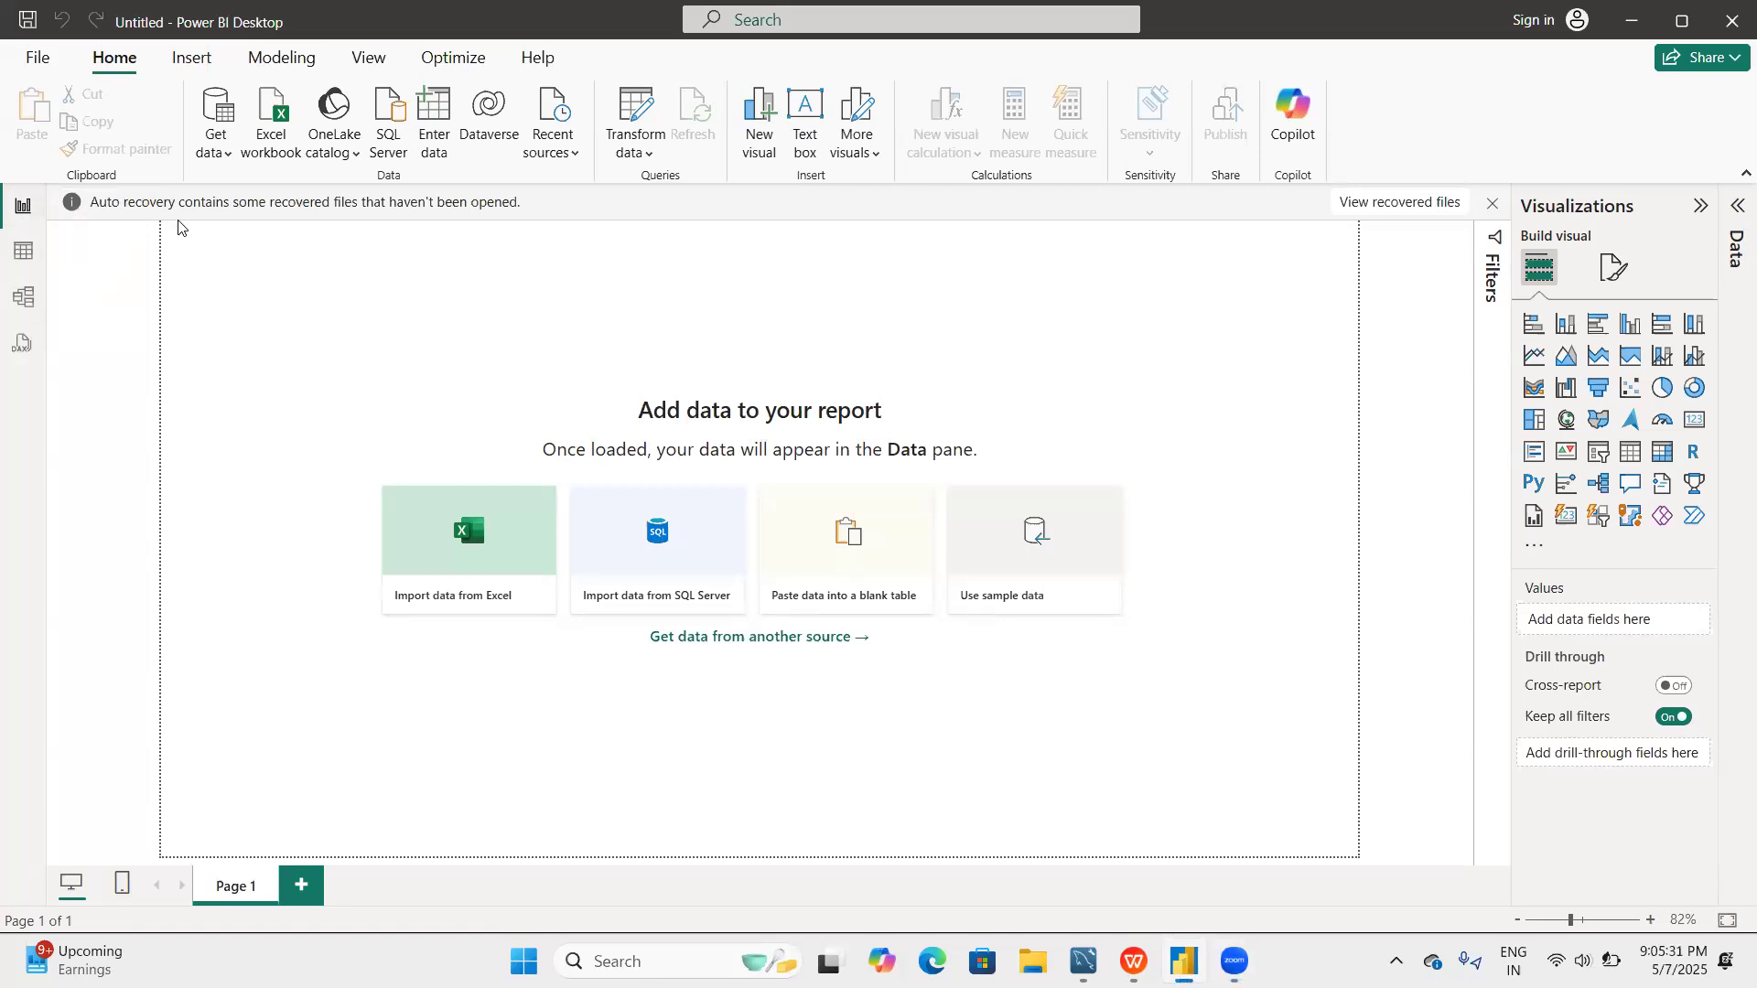
# Try to open the recent report basics.pbix
pyautogui.click(37, 59)
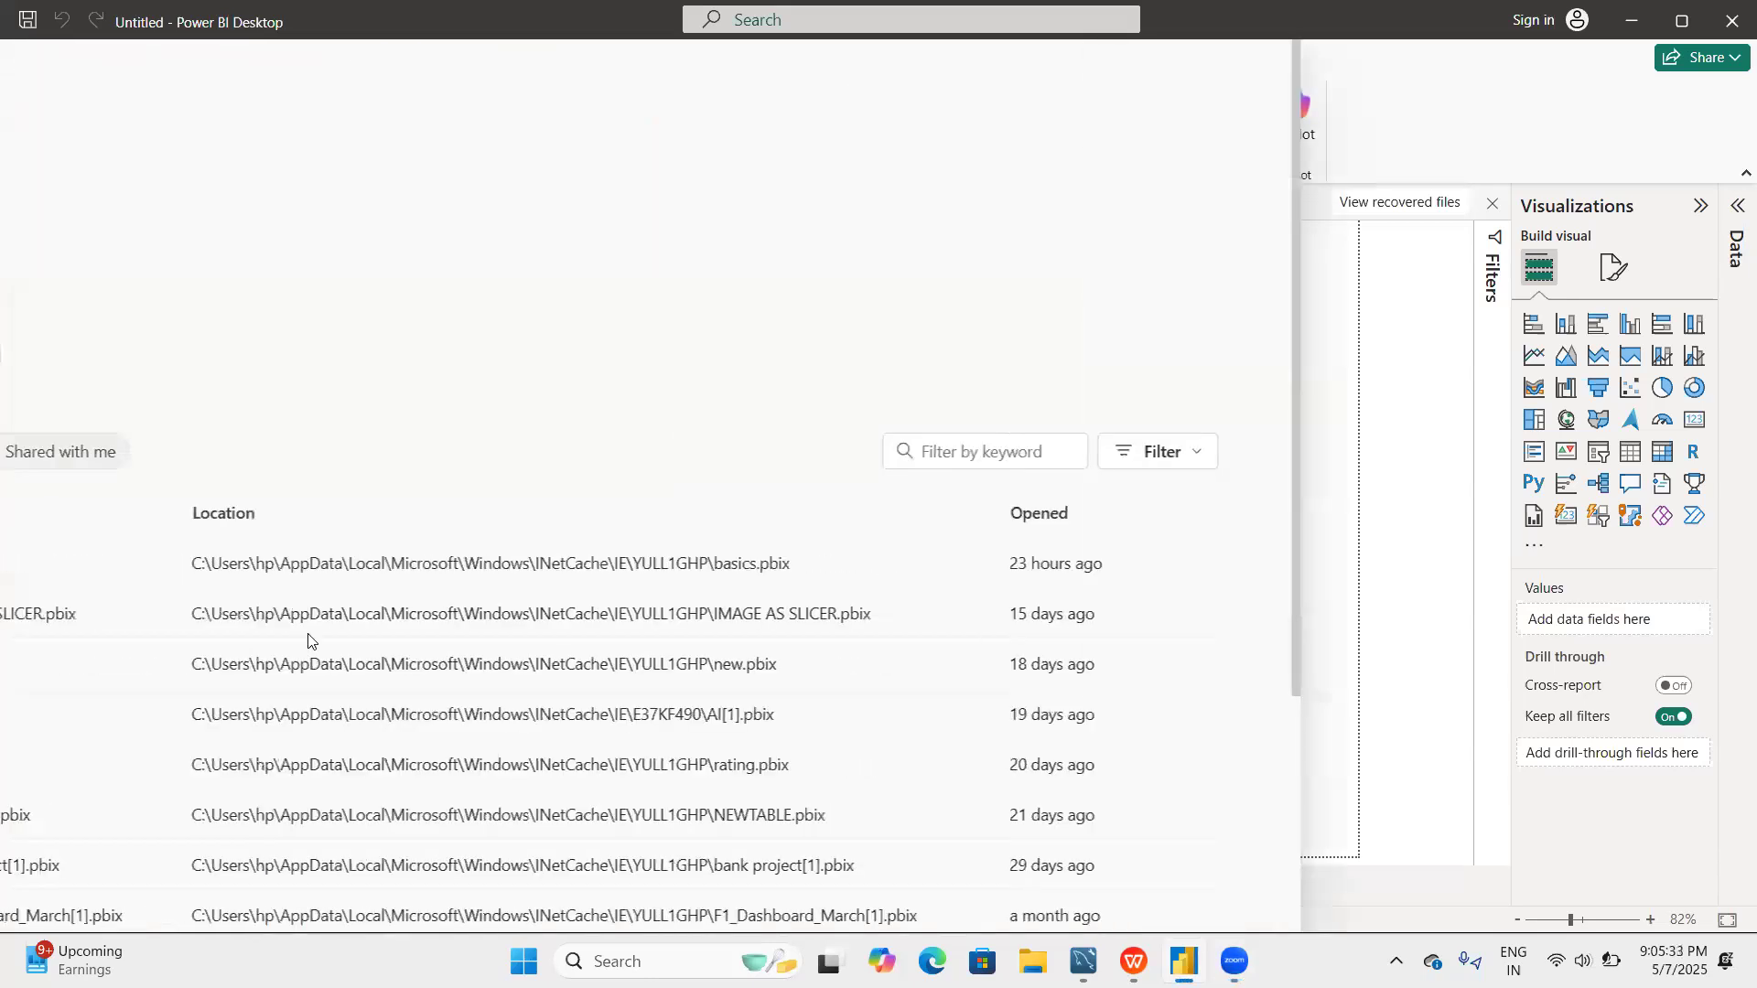
pyautogui.click(446, 573)
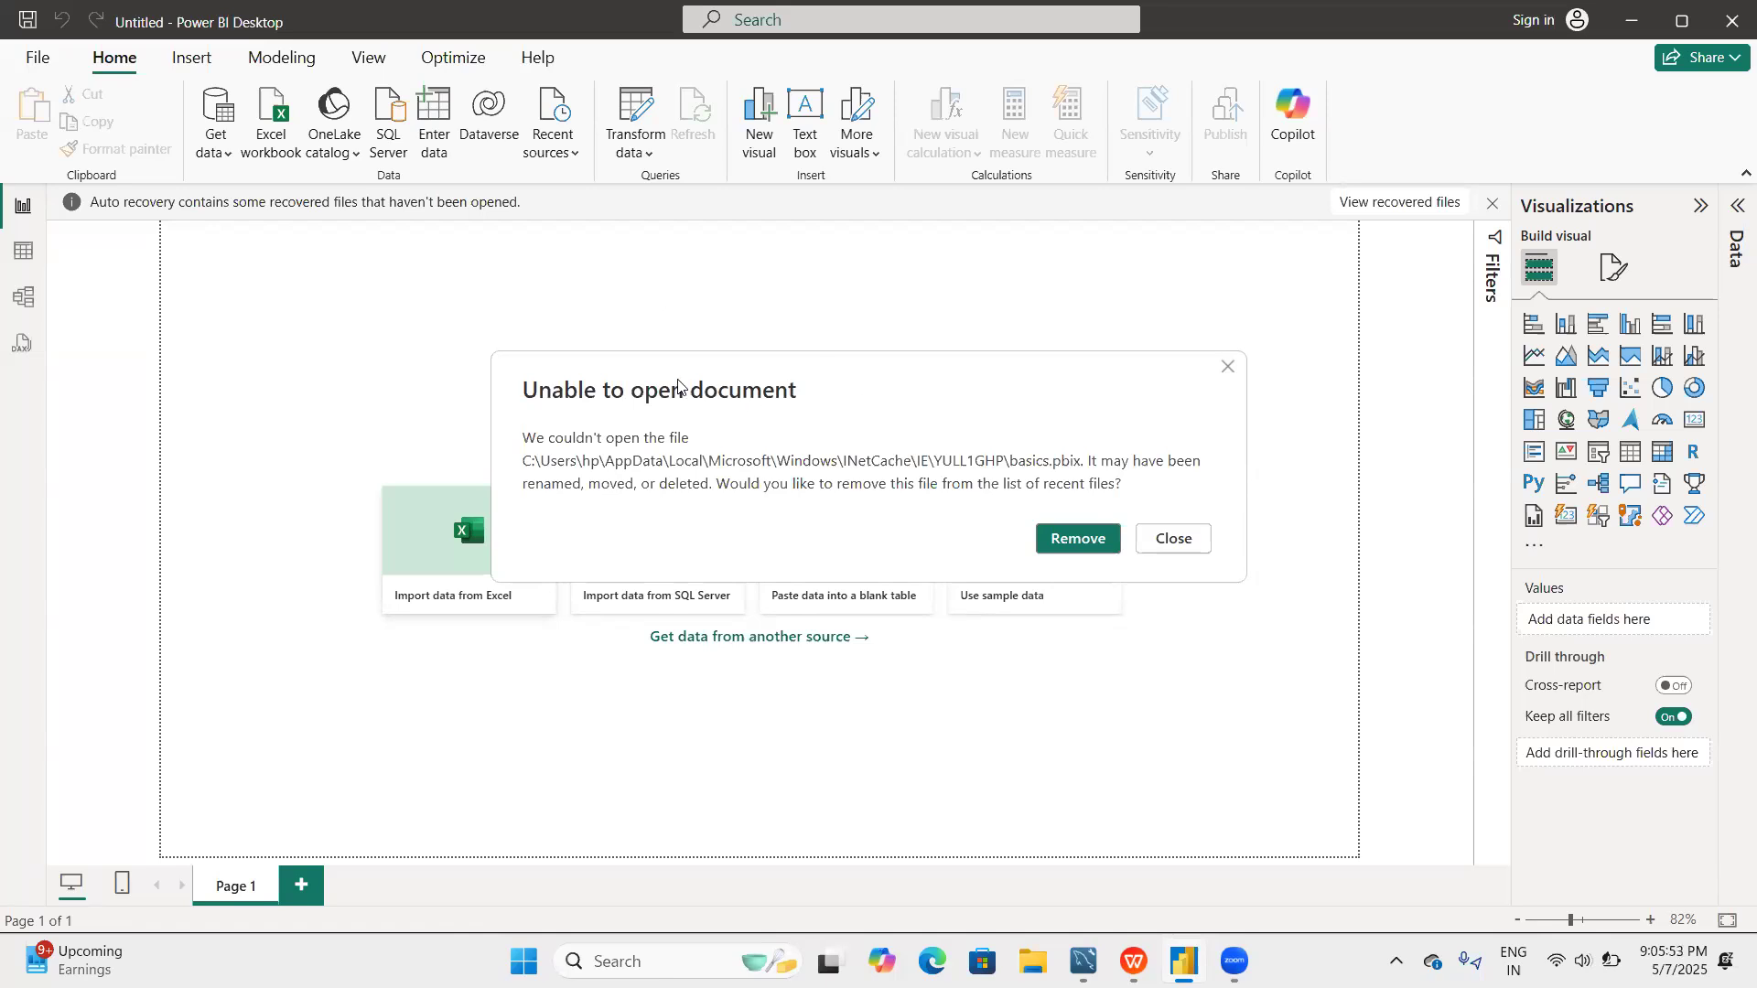
pyautogui.click(1177, 538)
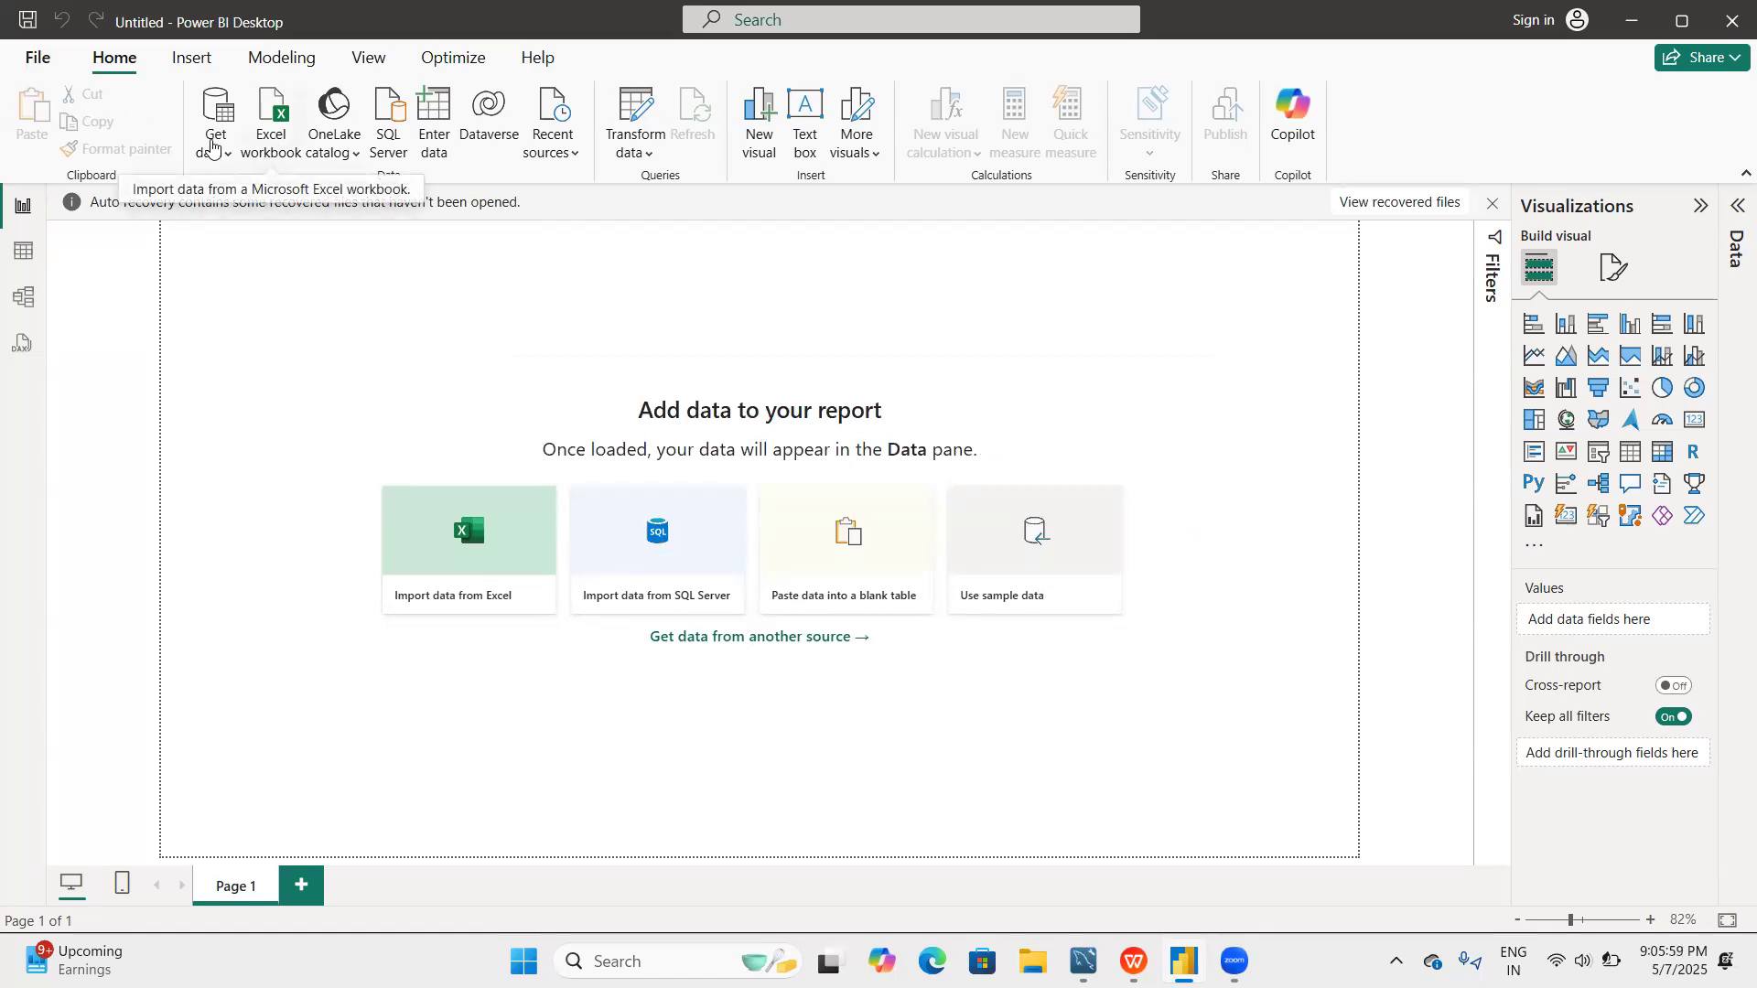
# Import the Dept and Emp sheets from the Excel workbook HR Database.xlsx and open them for transformation in Power Query Editor
pyautogui.click(211, 147)
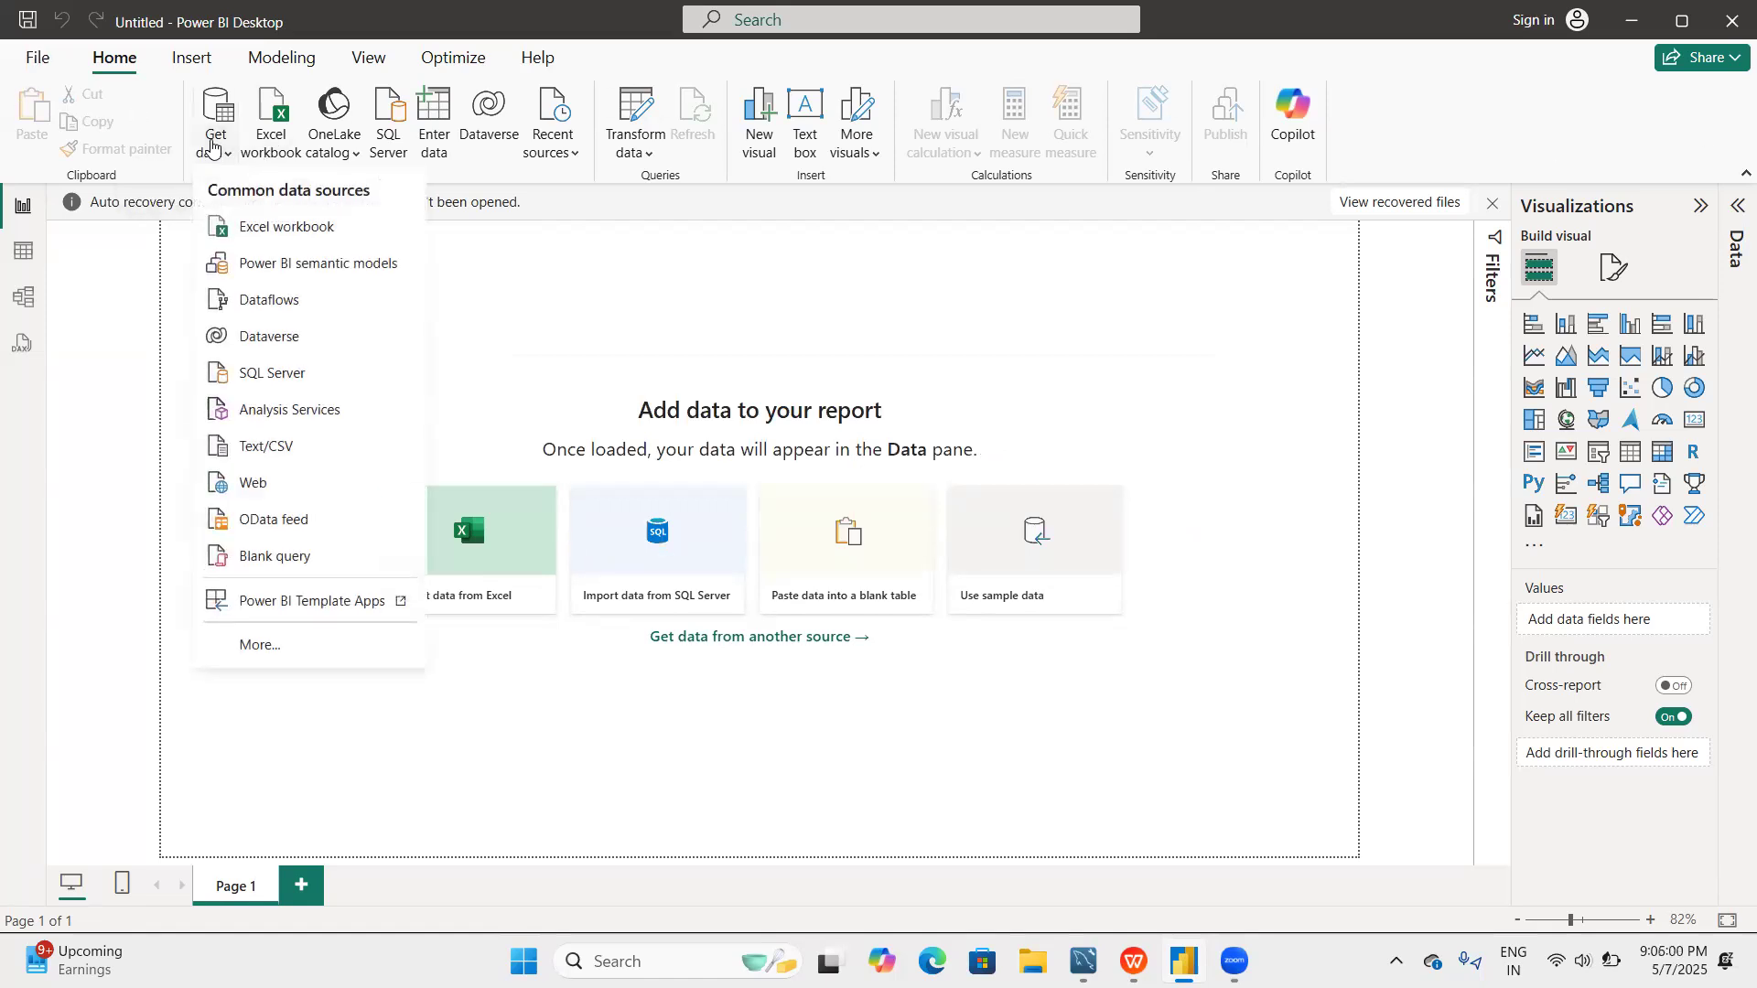
pyautogui.click(243, 223)
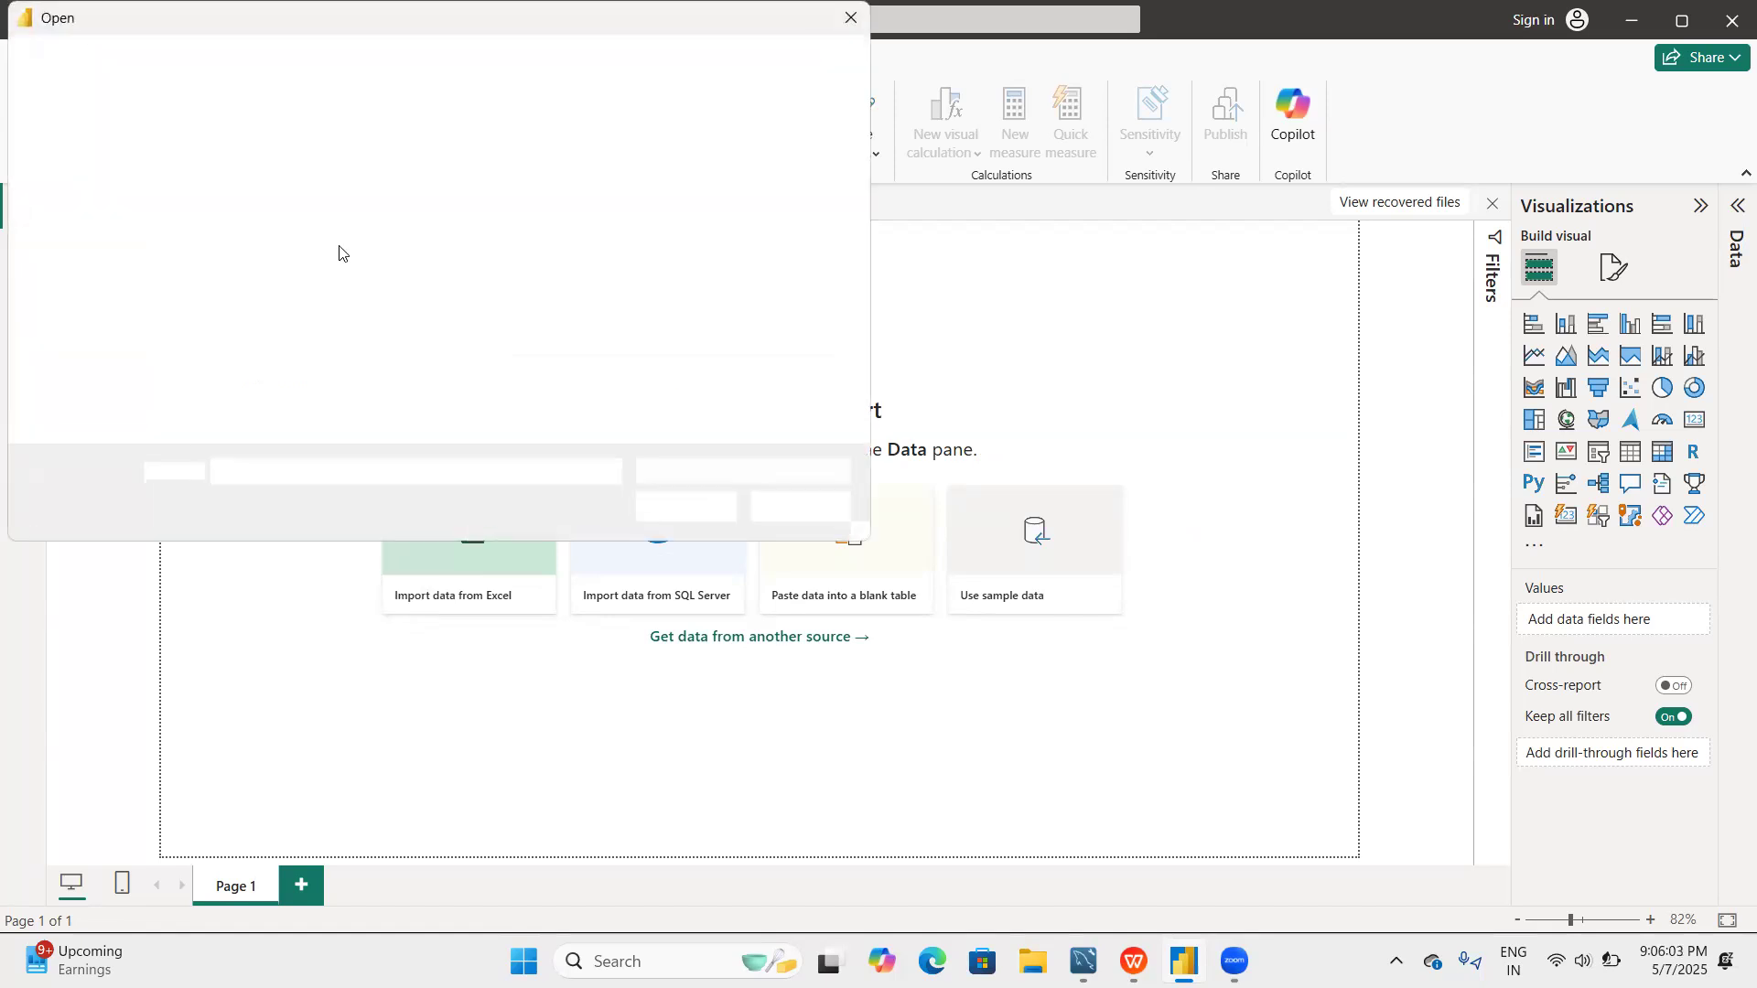
pyautogui.doubleClick(290, 163)
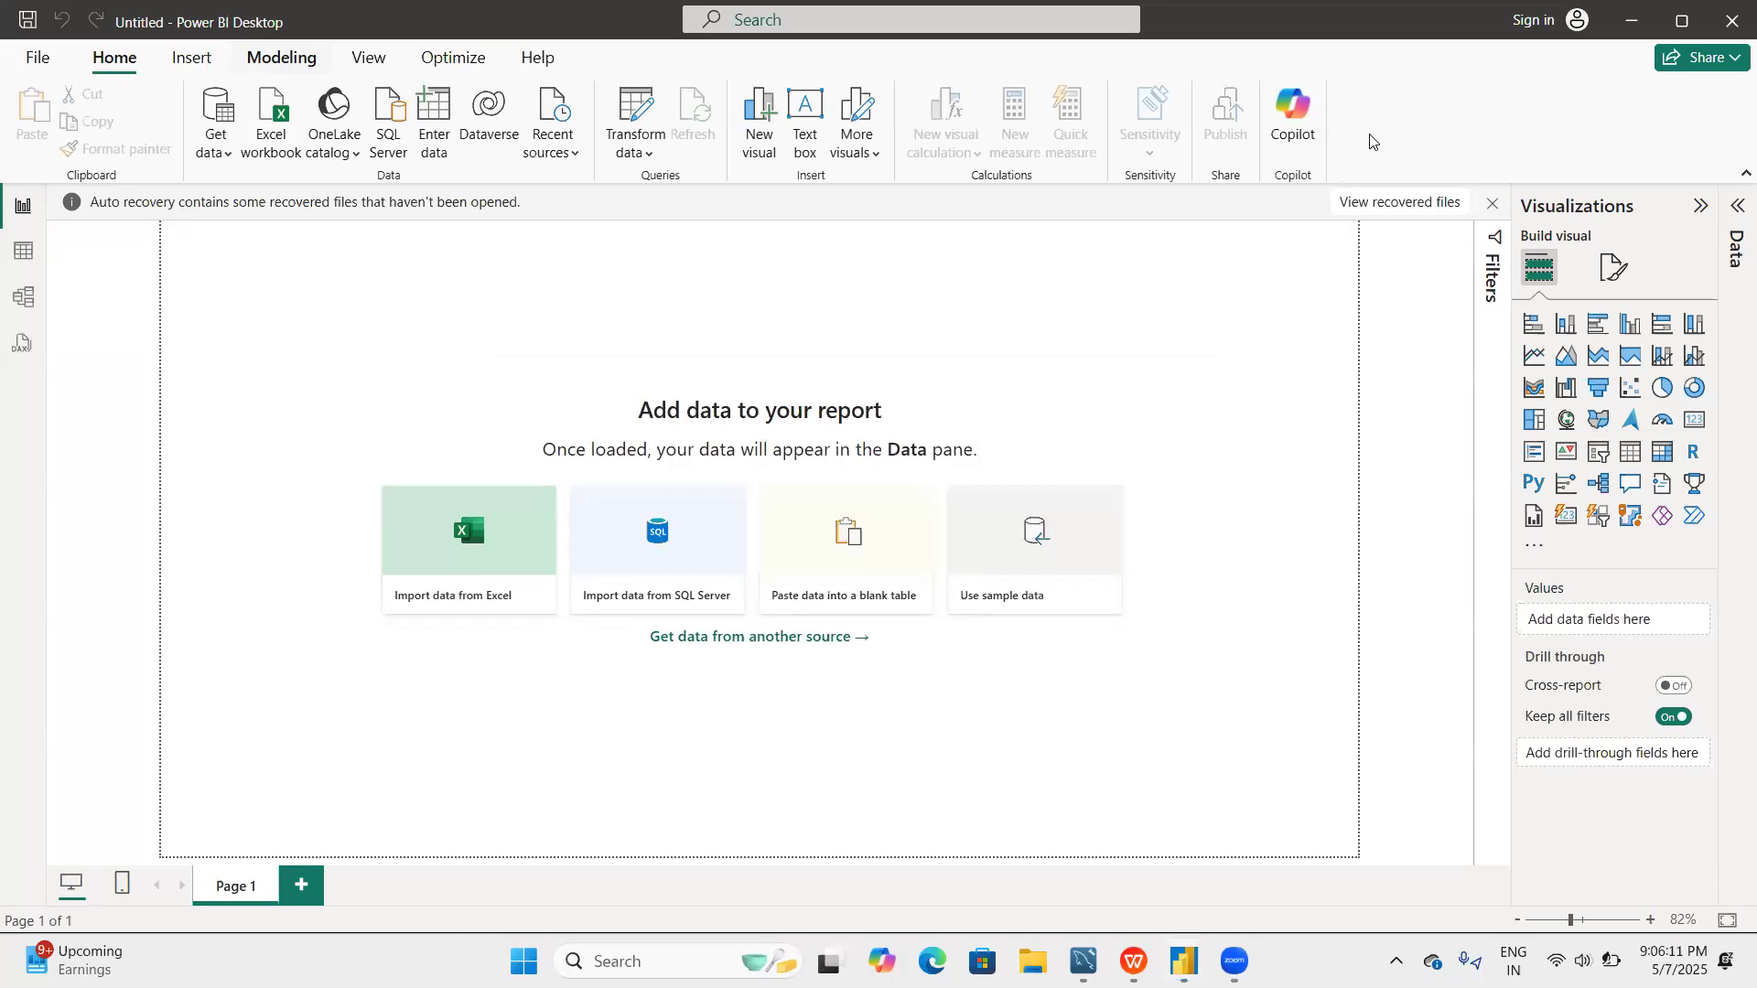
pyautogui.click(446, 286)
pyautogui.click(446, 314)
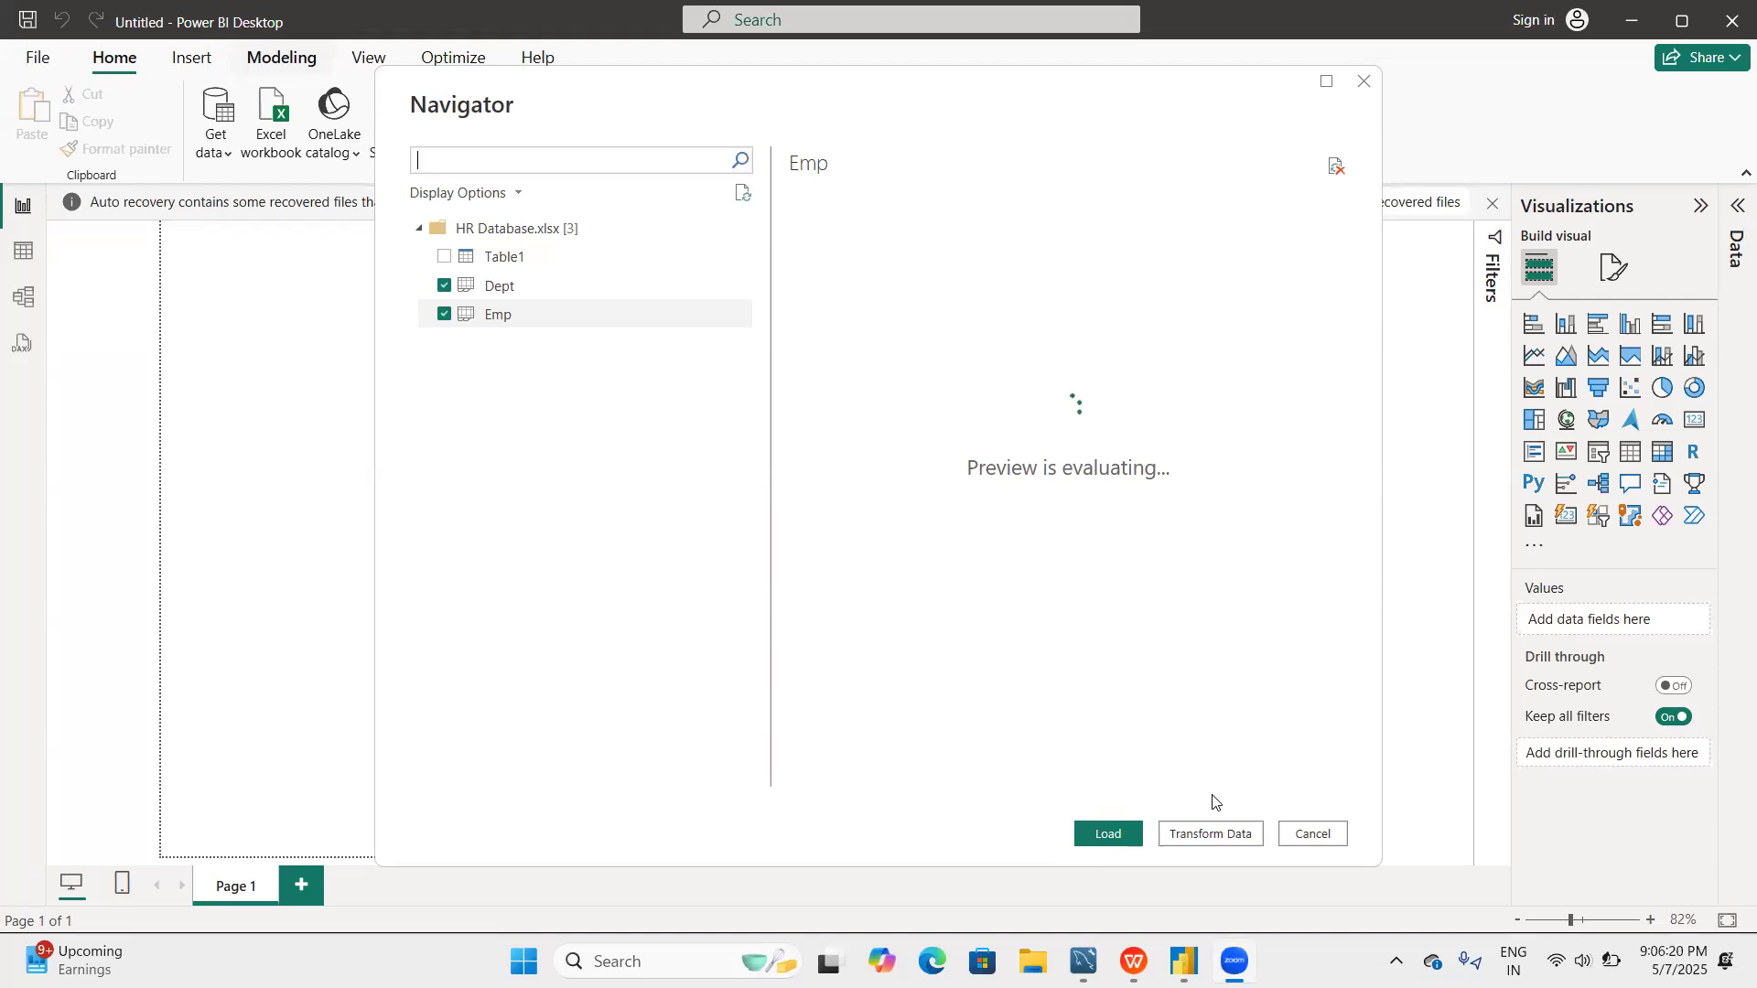
pyautogui.click(1210, 833)
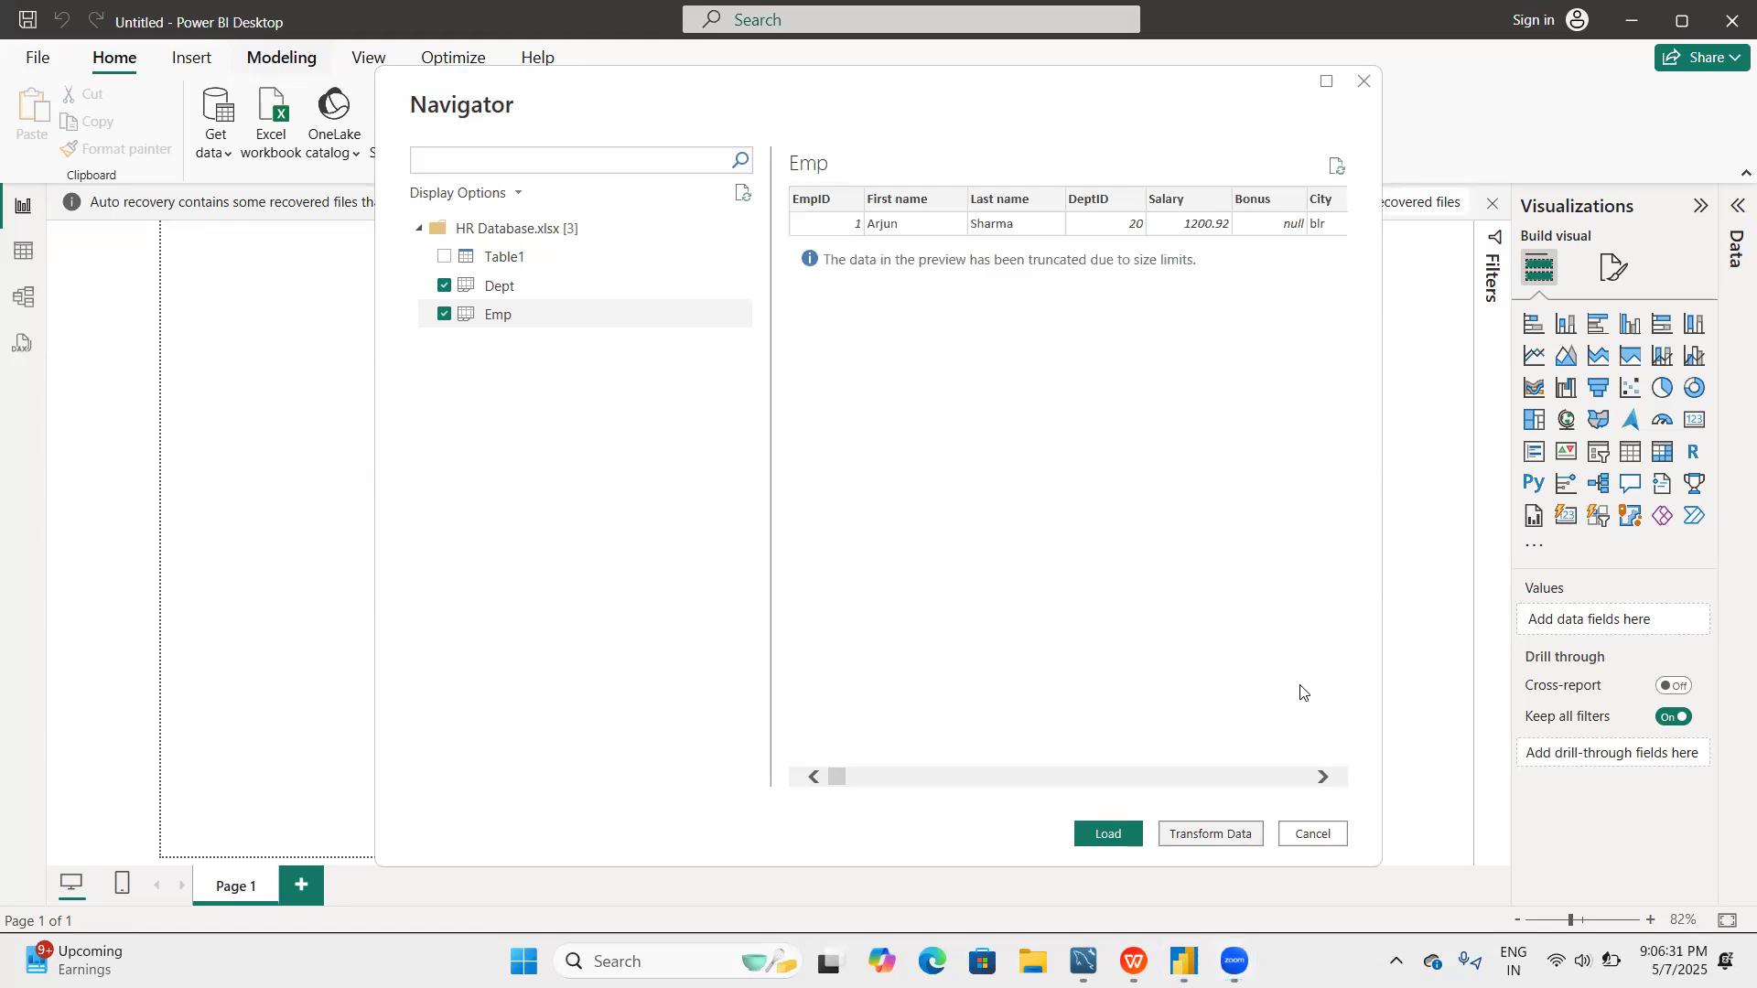
pyautogui.click(1215, 835)
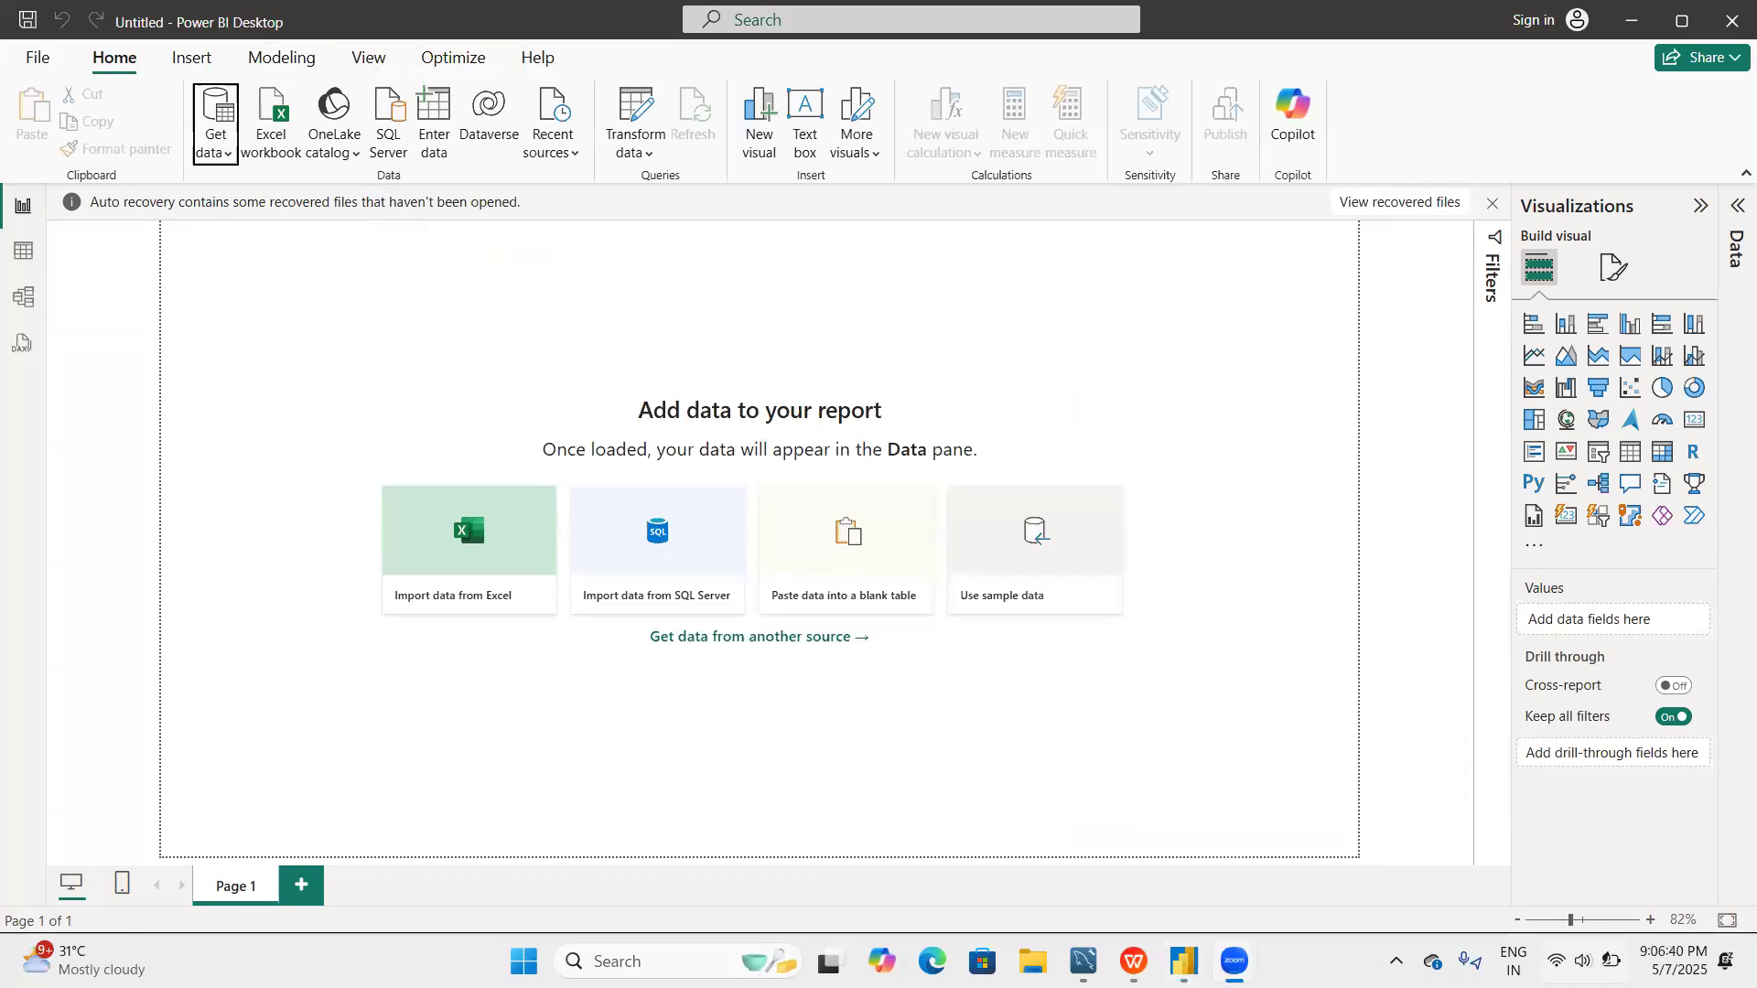
# Raise the system speaker volume to the maximum
pyautogui.click(1583, 961)
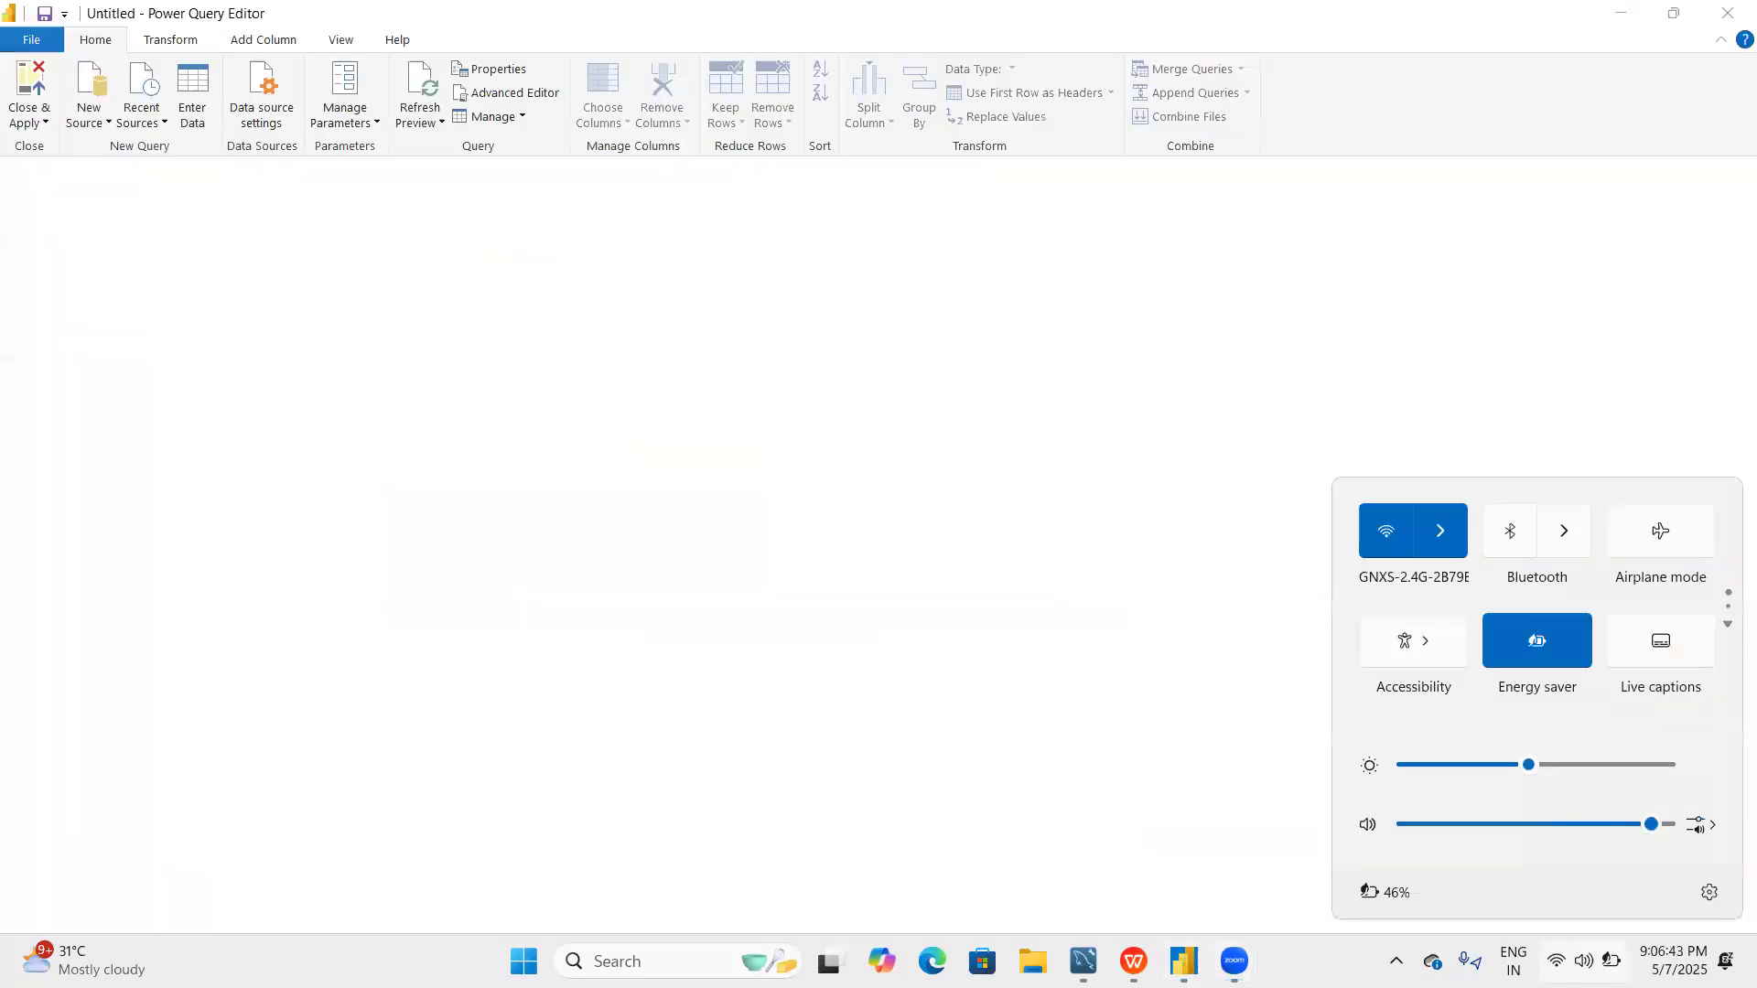
pyautogui.moveTo(1651, 824); pyautogui.dragTo(1665, 825)
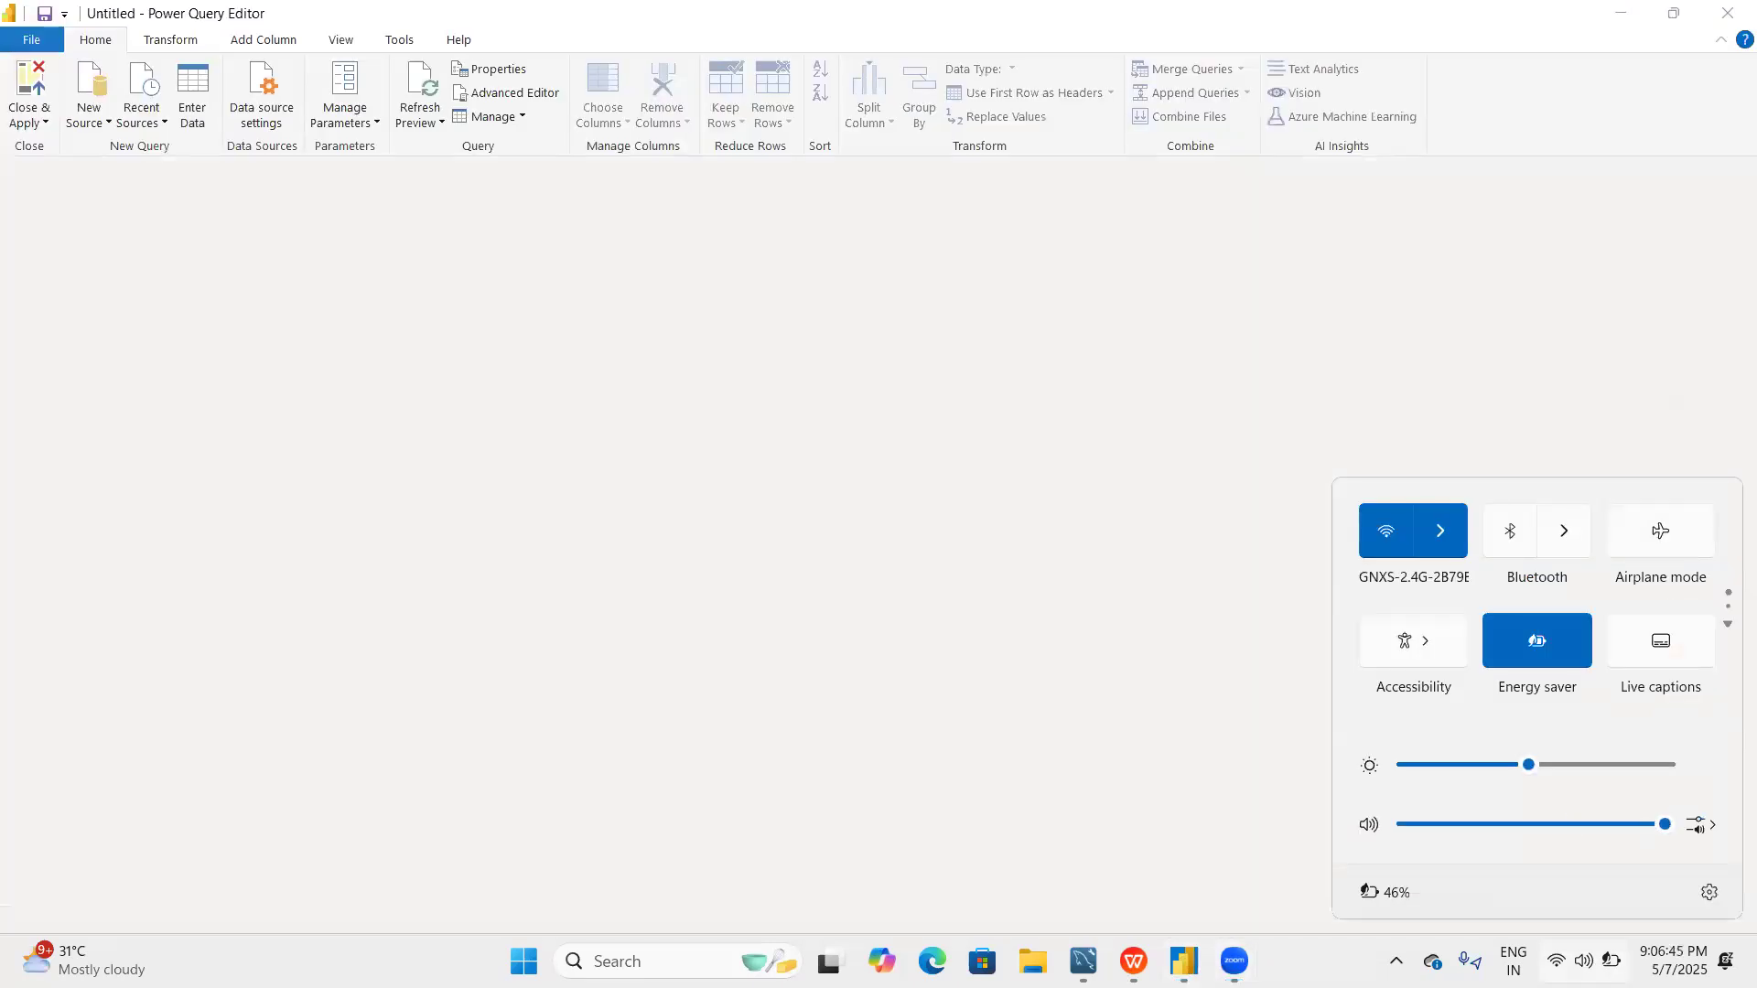
pyautogui.press('Escape')
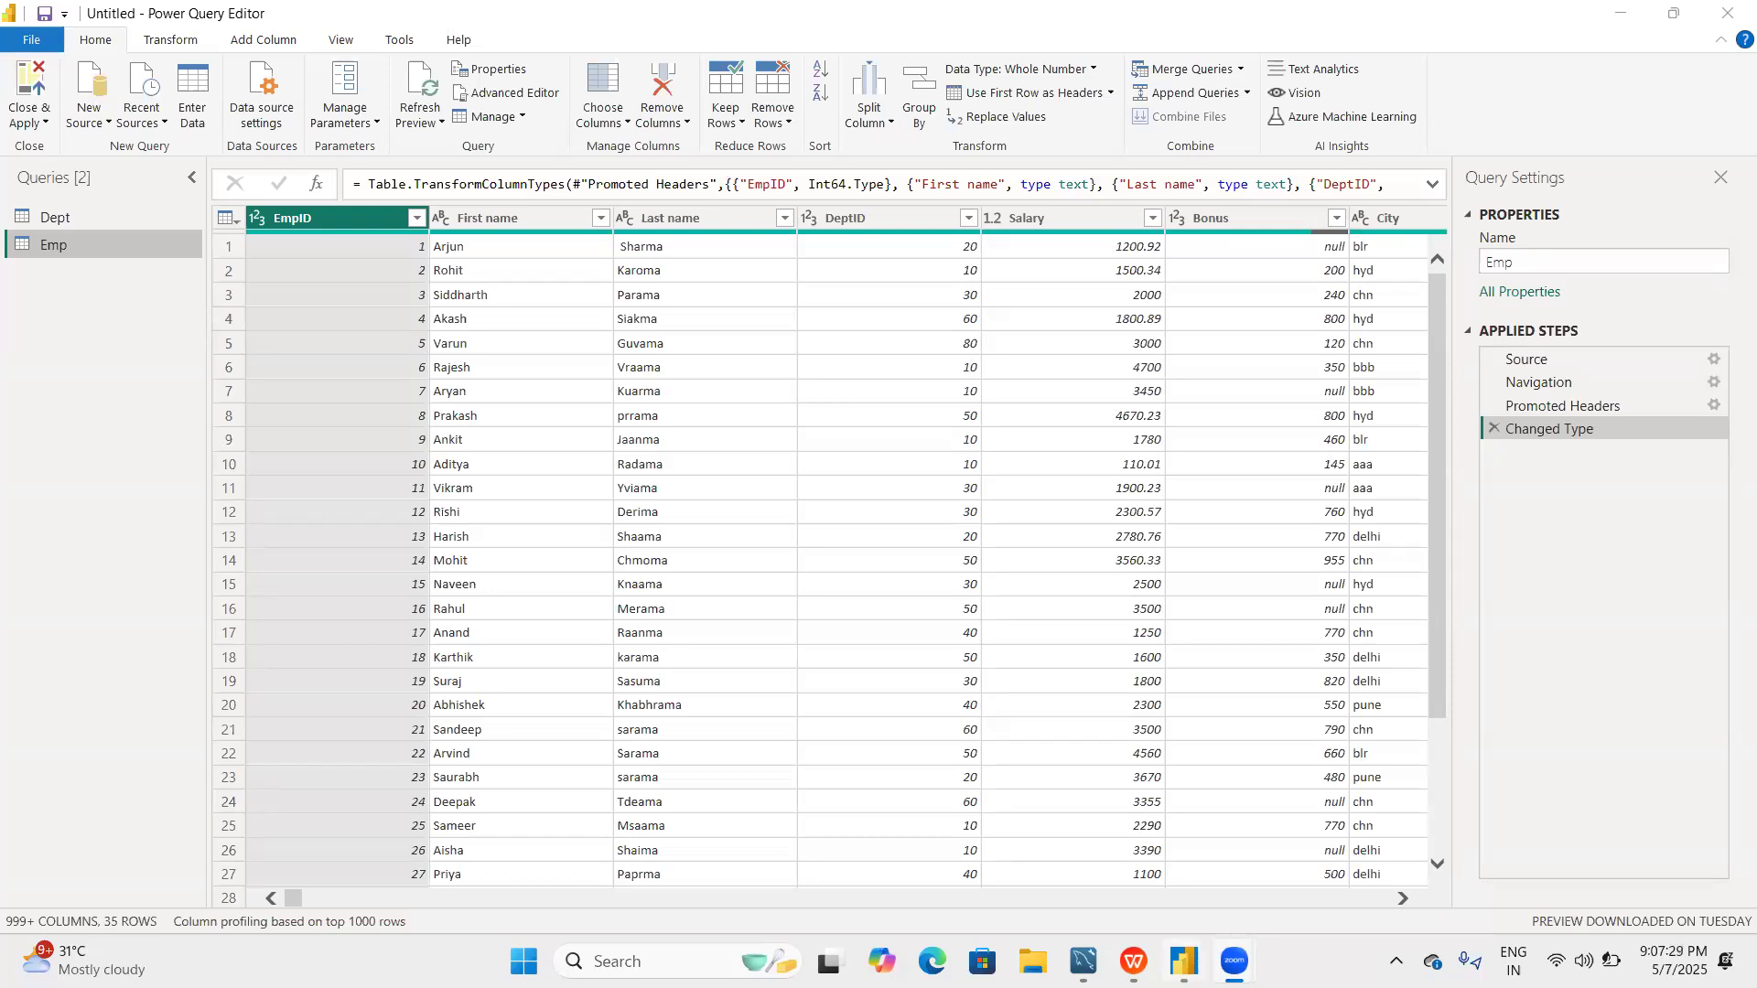
# Return to the main Power BI Desktop window, expand the Data pane and switch to table view
pyautogui.click(1184, 961)
pyautogui.click(1059, 840)
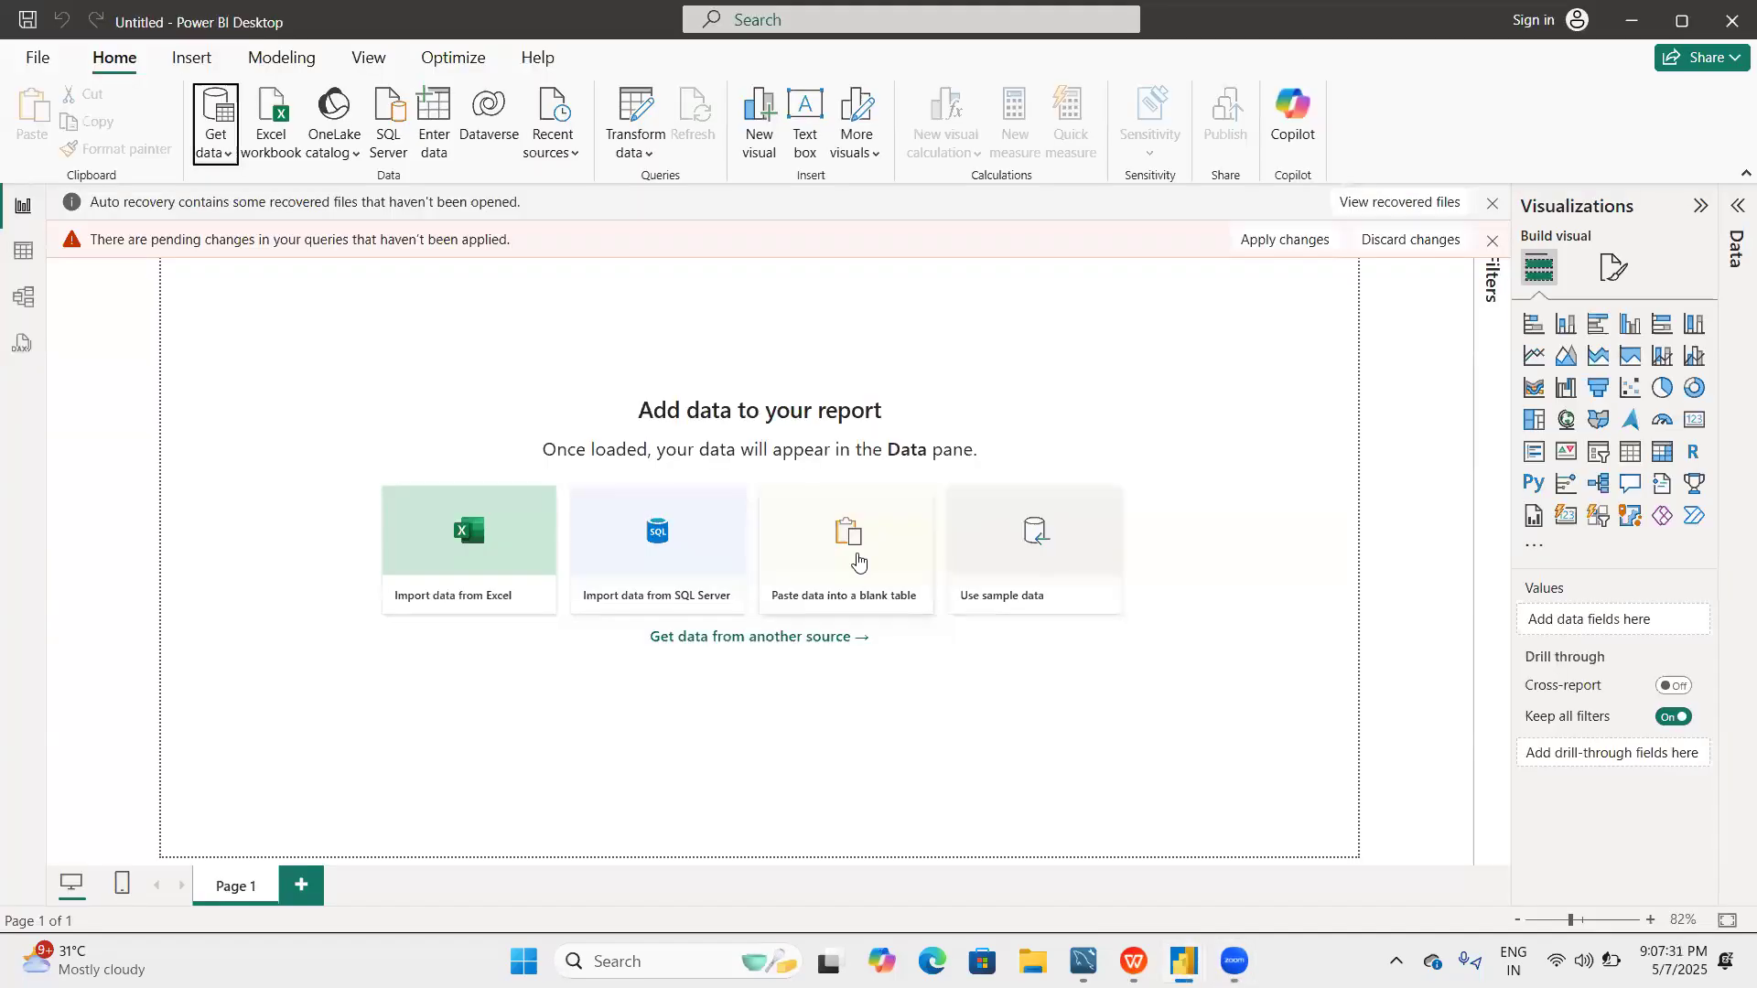
pyautogui.click(1735, 229)
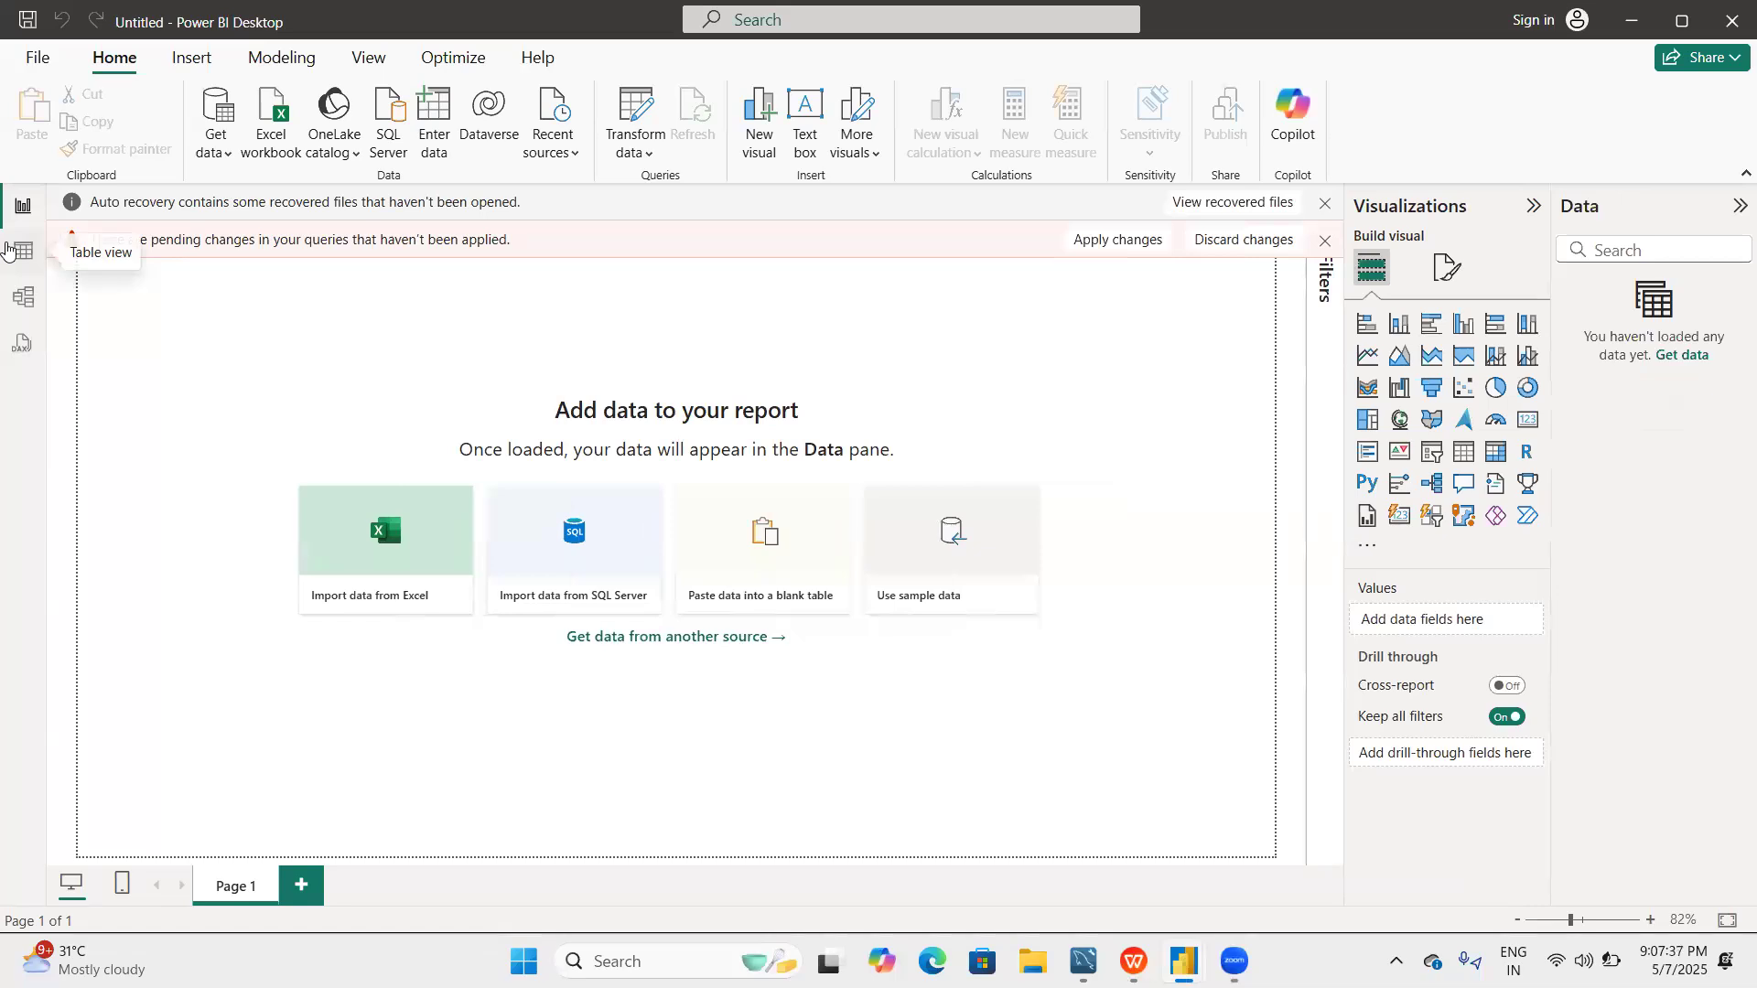
pyautogui.click(8, 247)
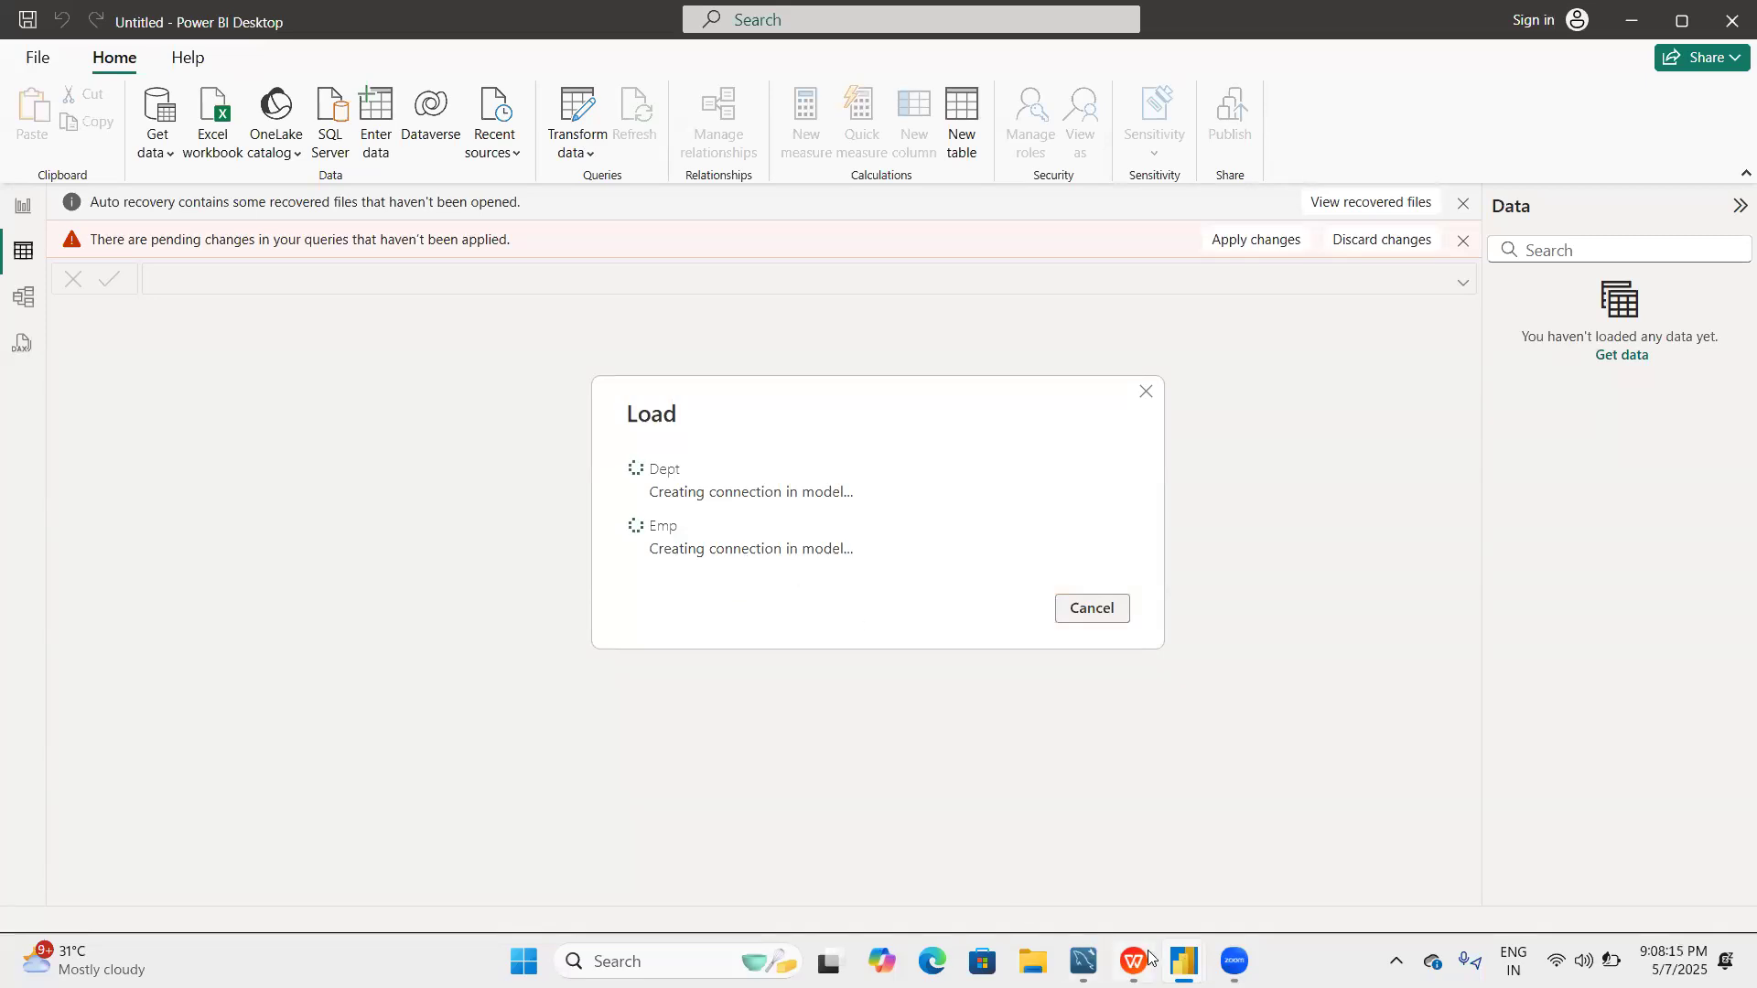
# Switch to the Zoom meeting window
pyautogui.moveTo(1135, 960)
pyautogui.moveTo(1235, 960)
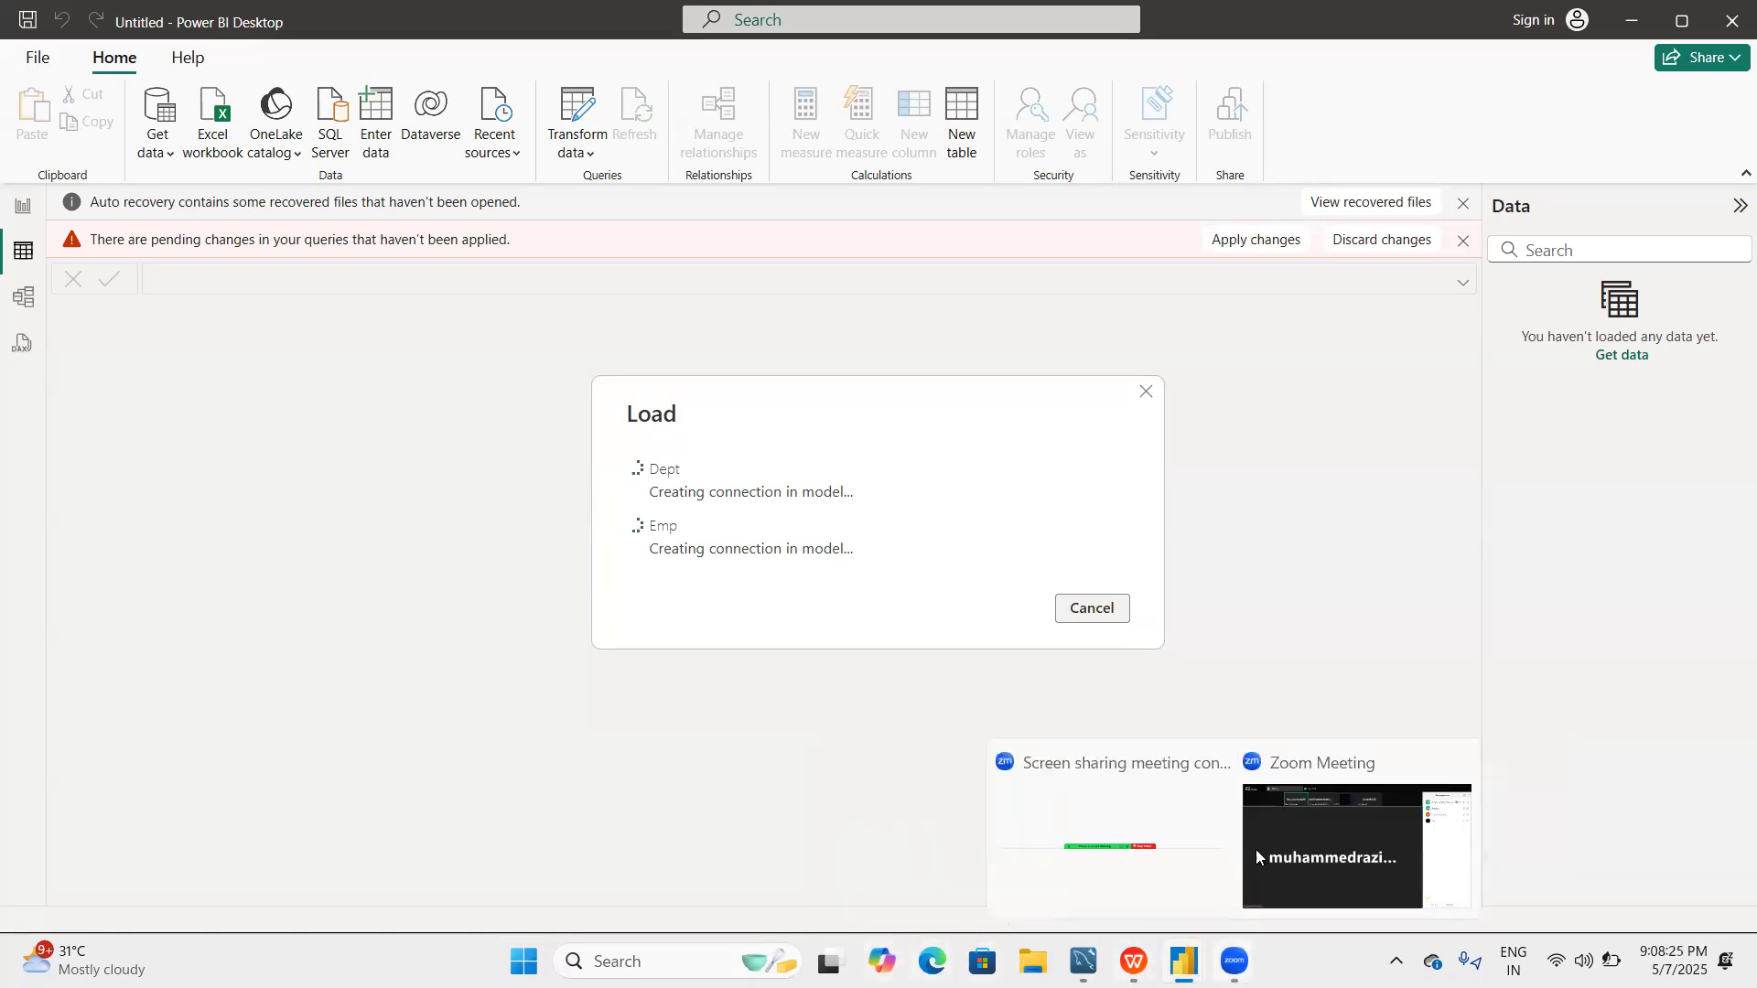
pyautogui.click(1259, 855)
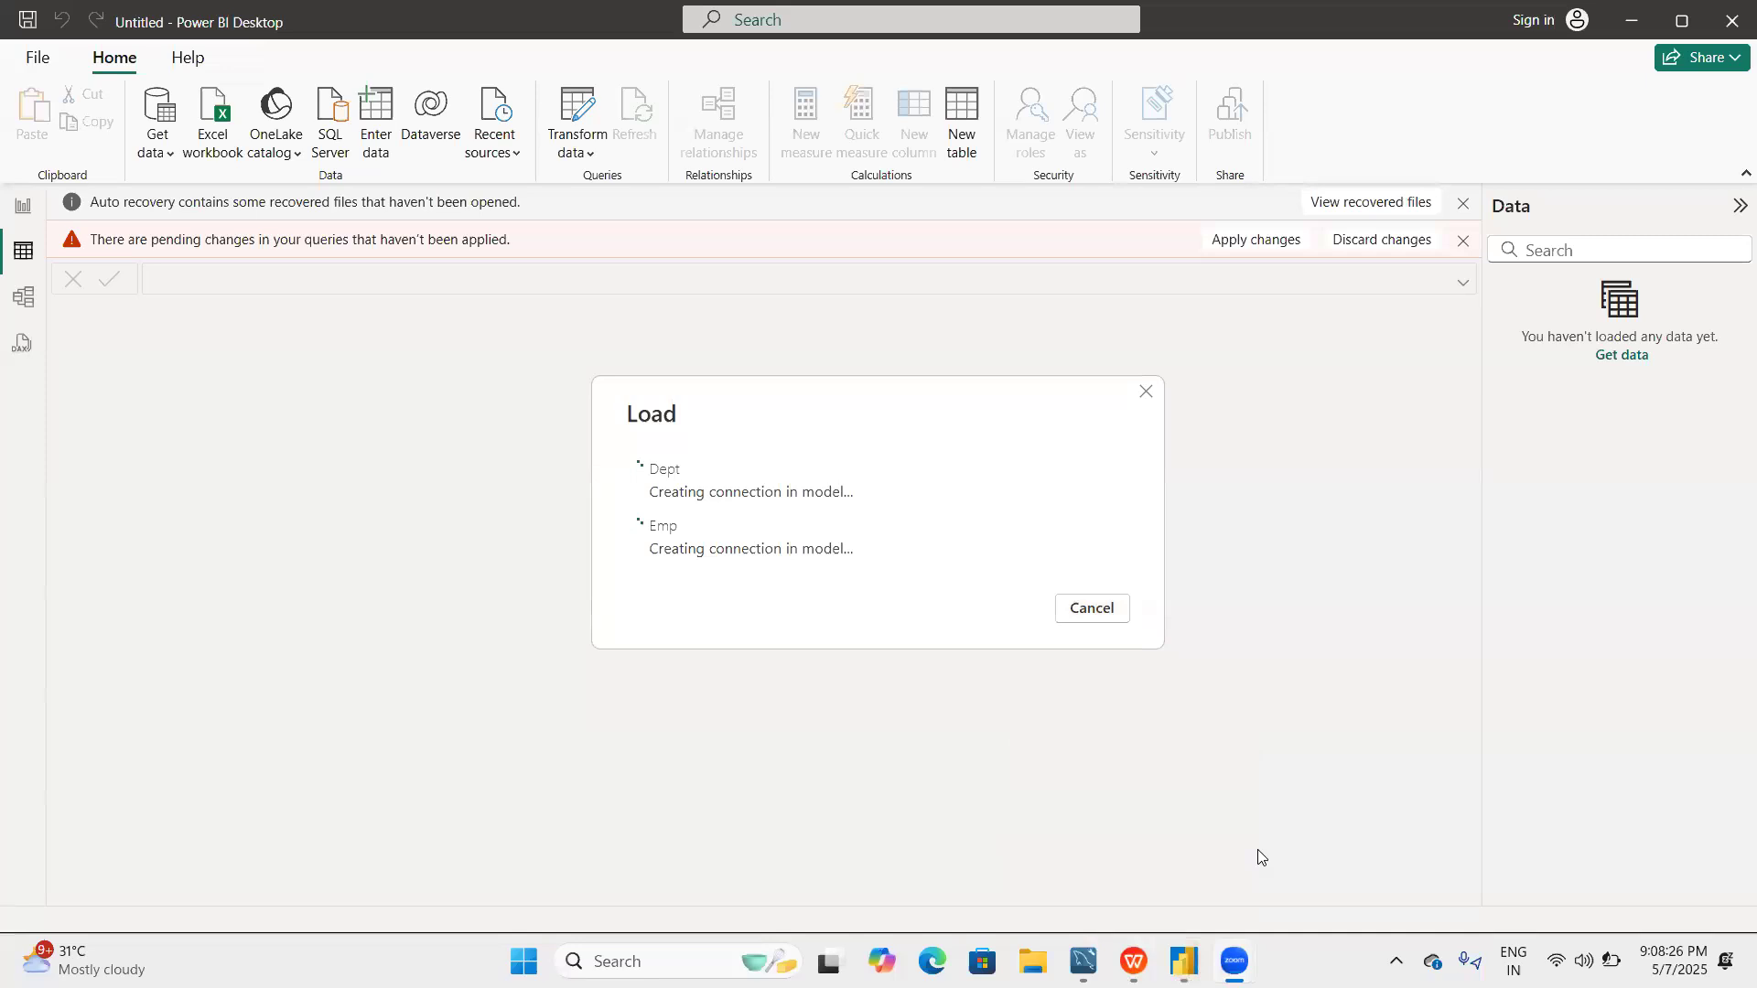
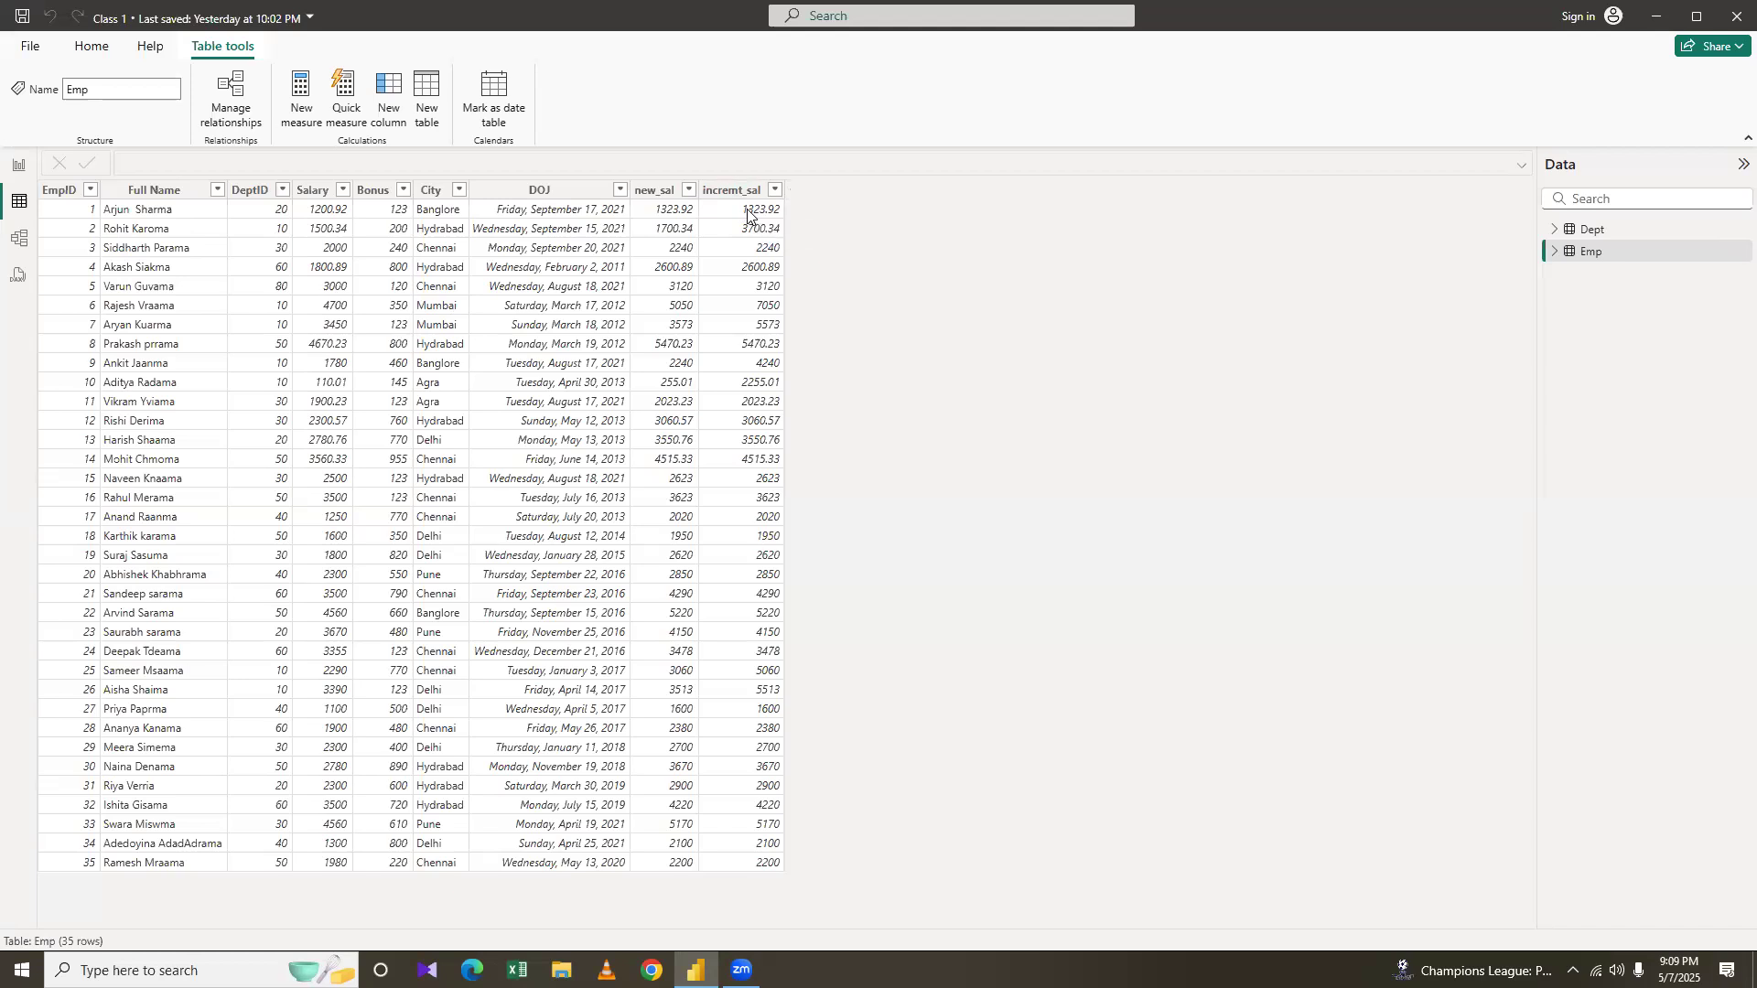
# Add a calculated column named city_inc to the Emp table and start its formula with an IF function
pyautogui.click(750, 211)
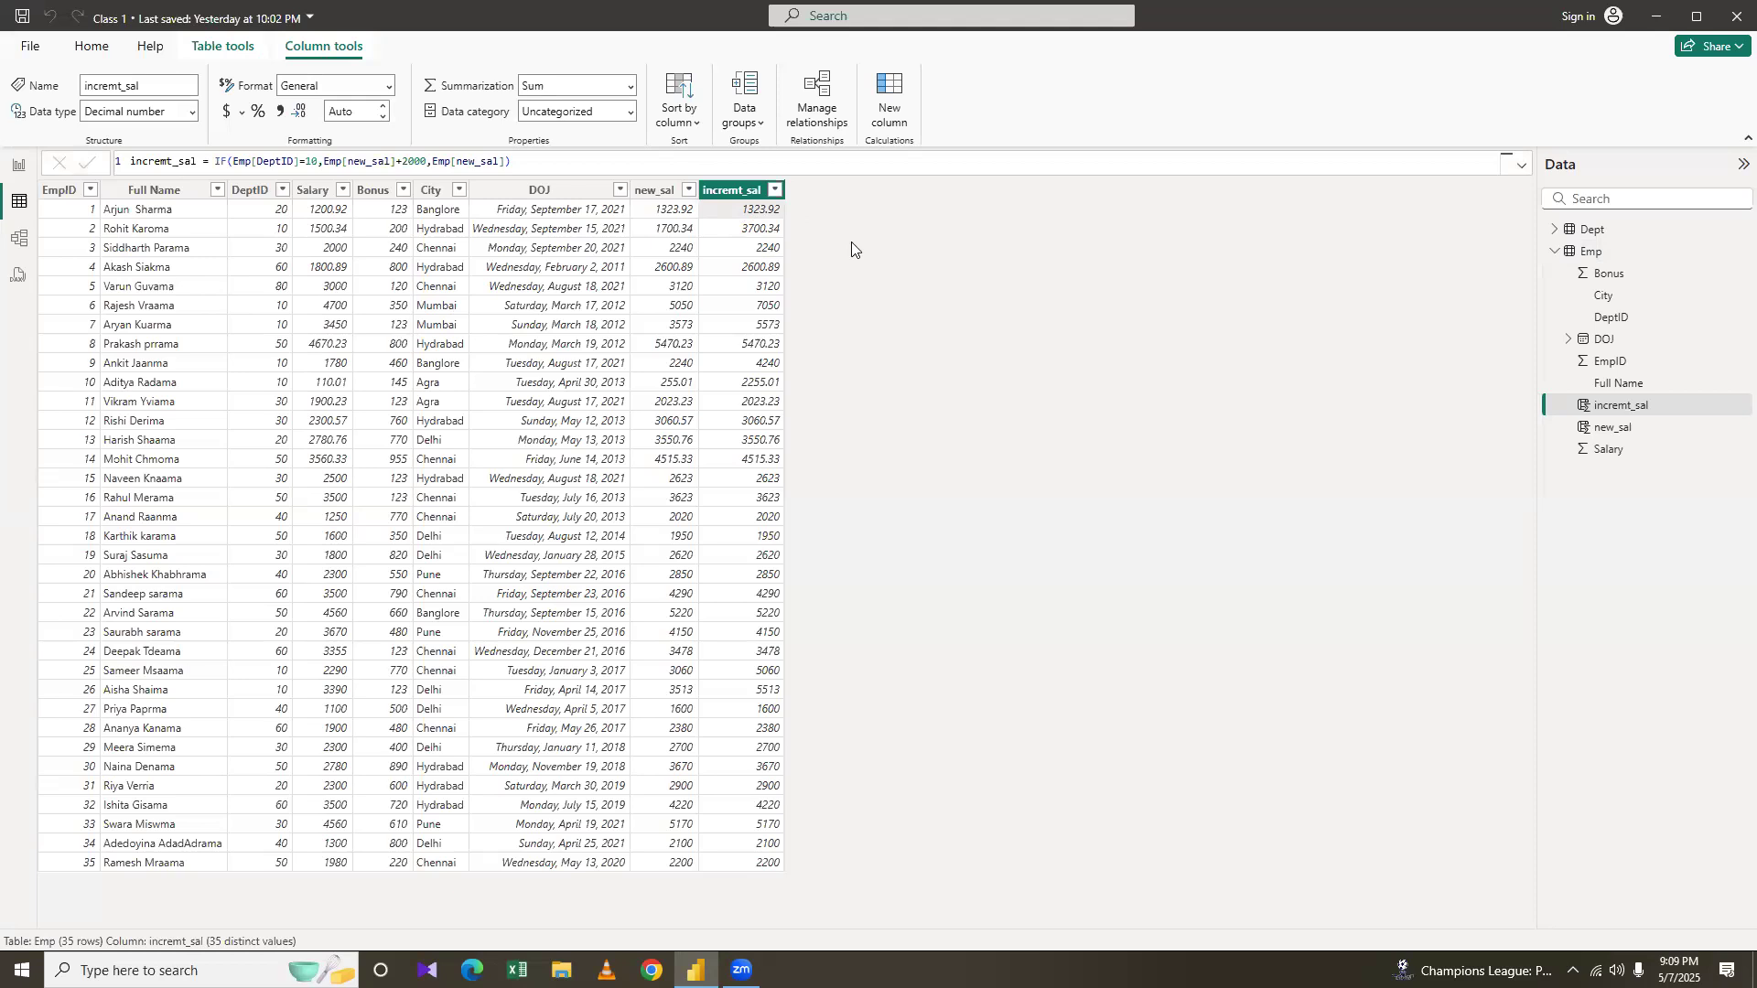
pyautogui.click(236, 53)
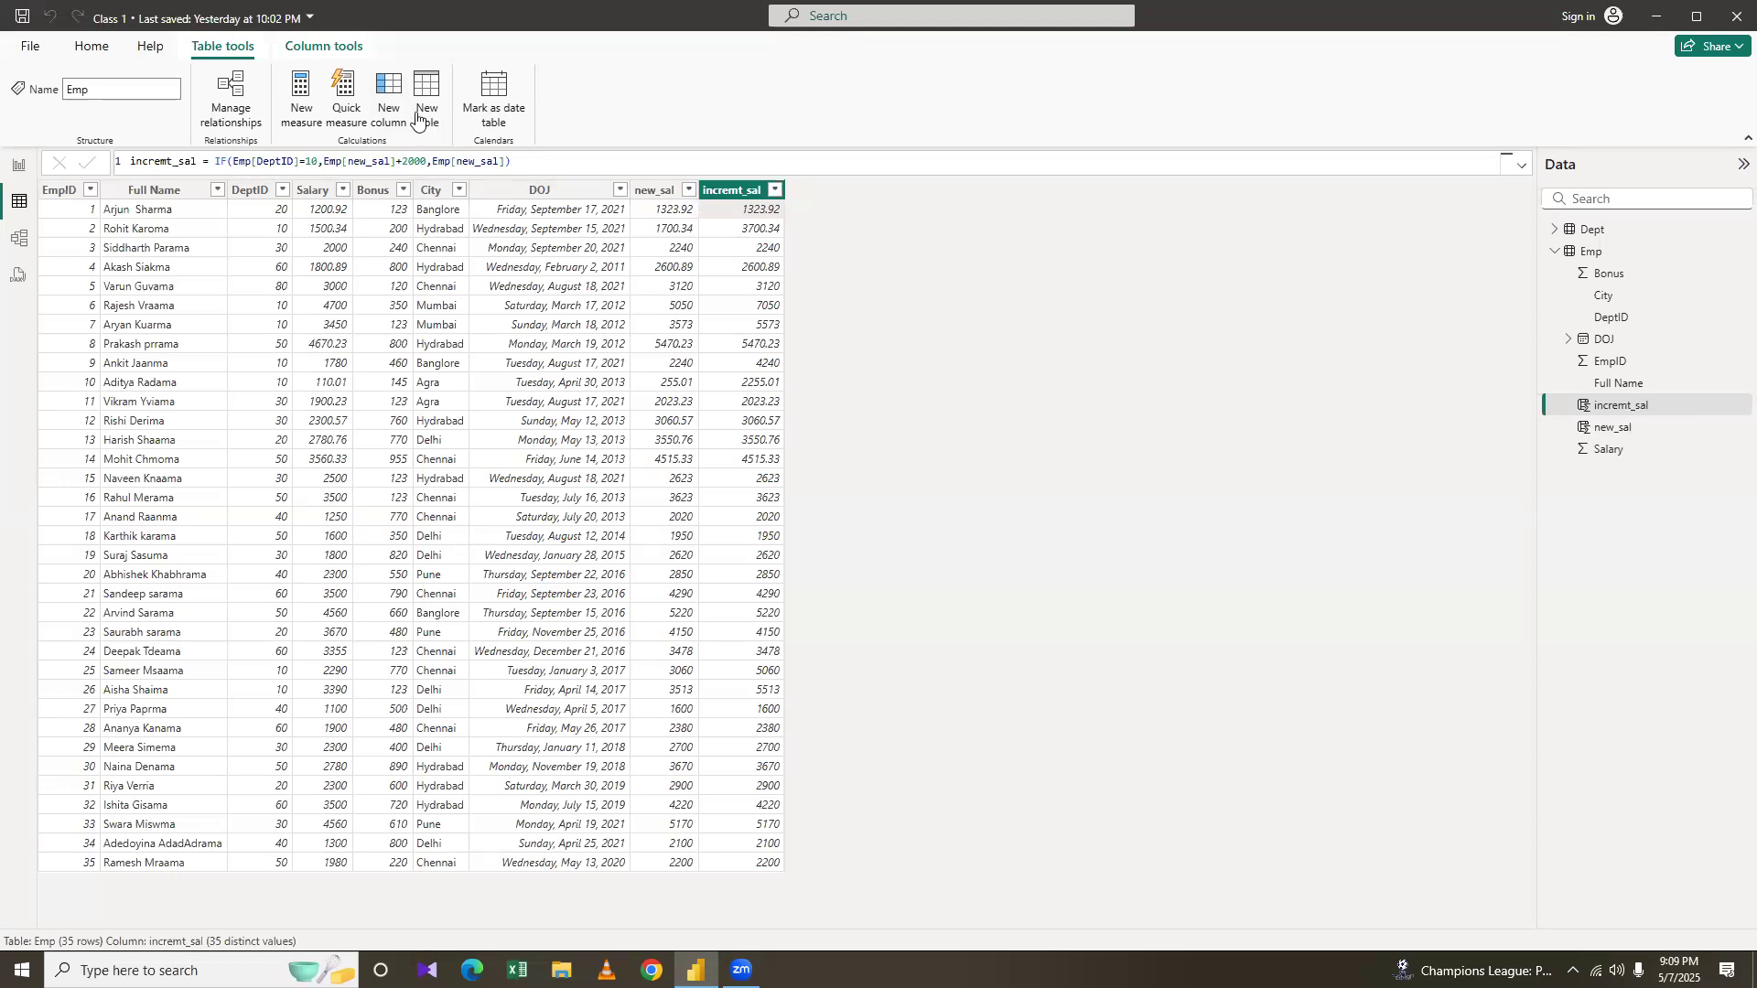
pyautogui.click(391, 92)
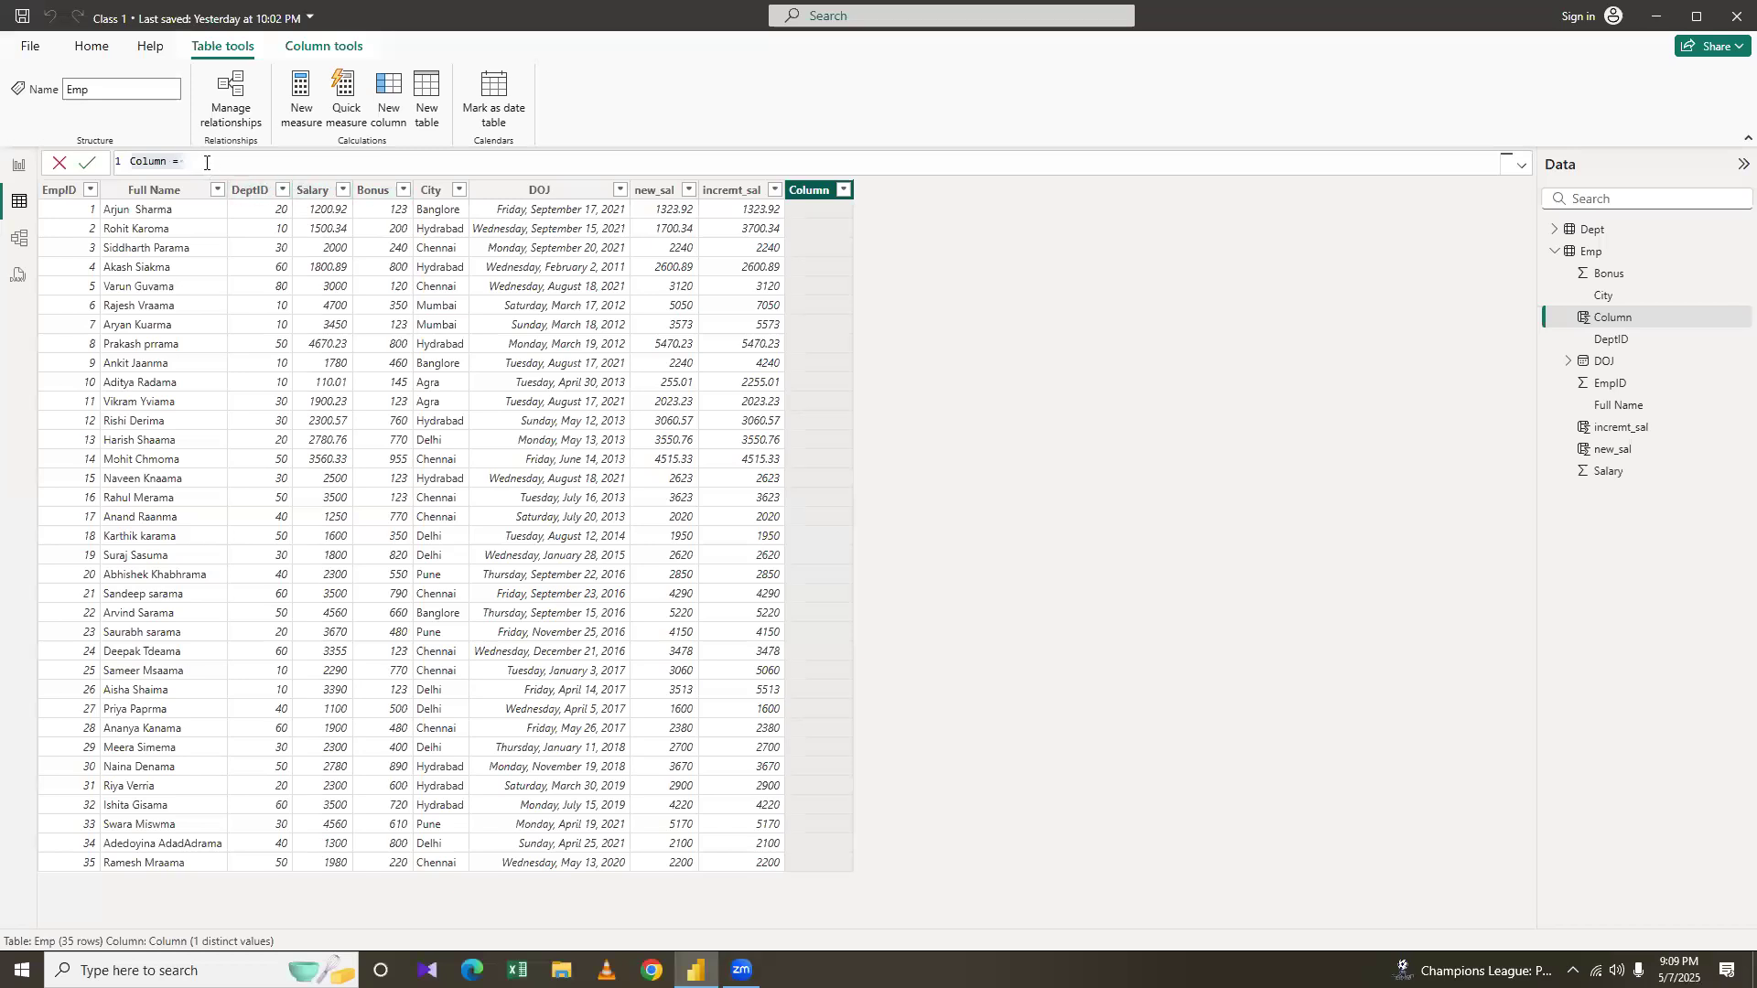
pyautogui.write('city')
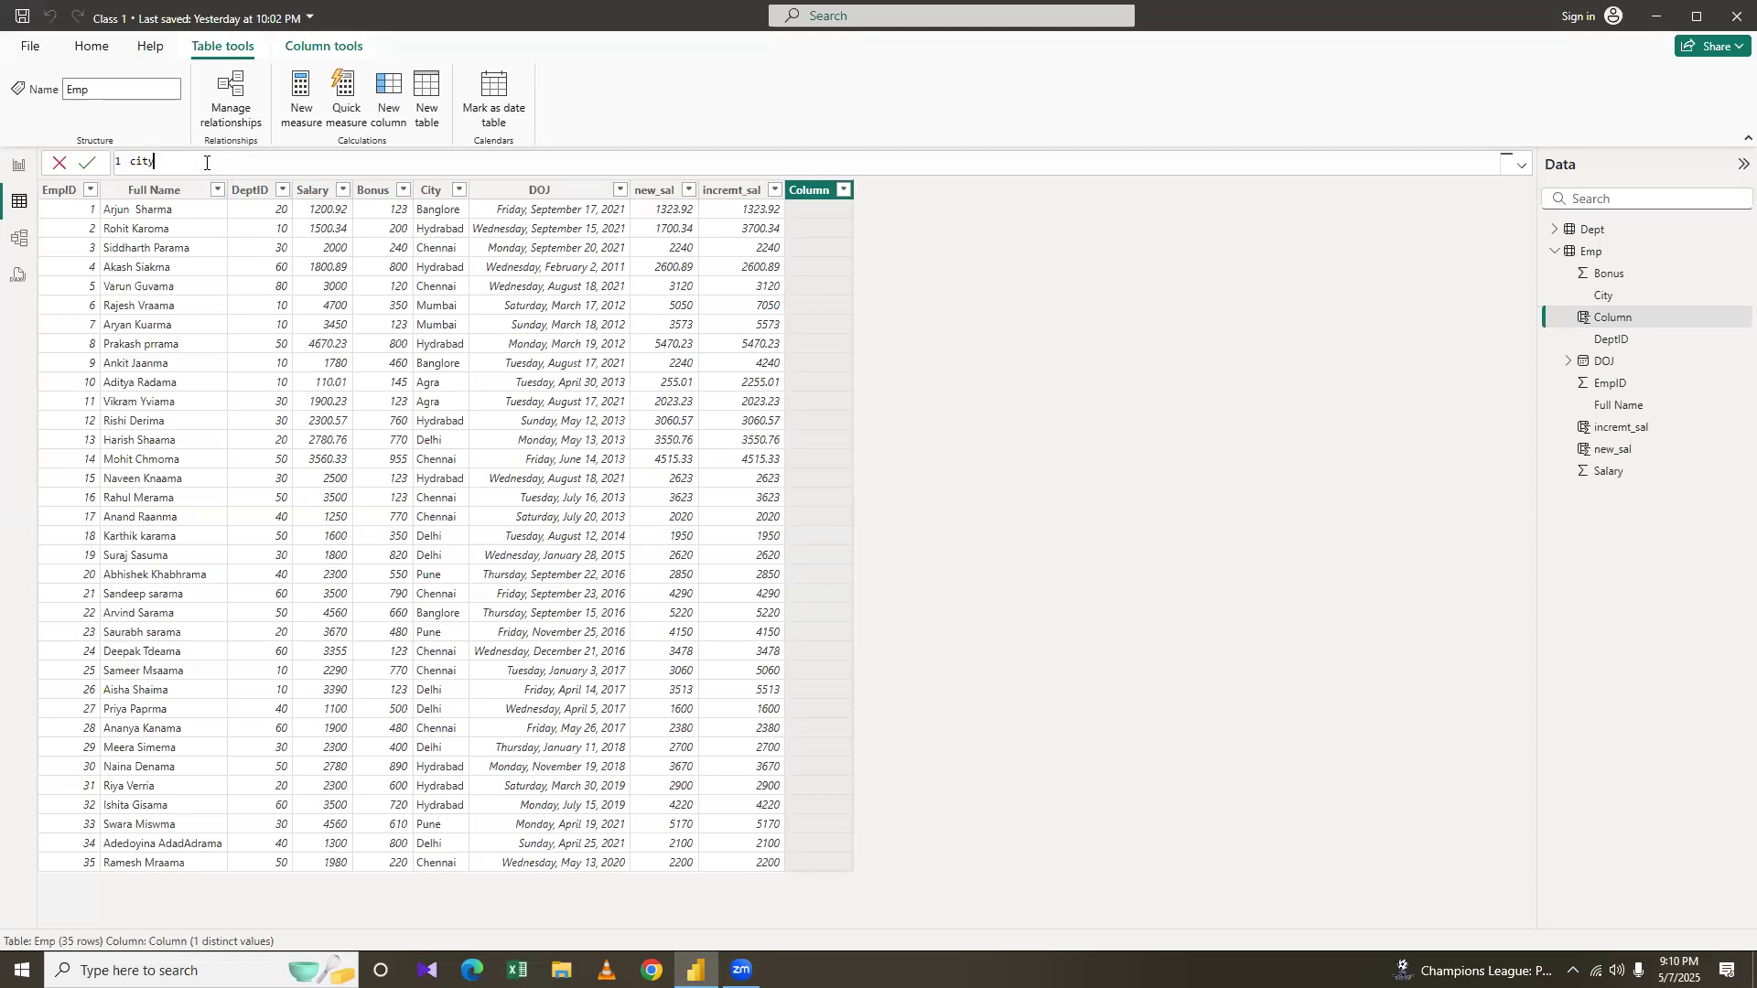
pyautogui.write('_inc = IF(')
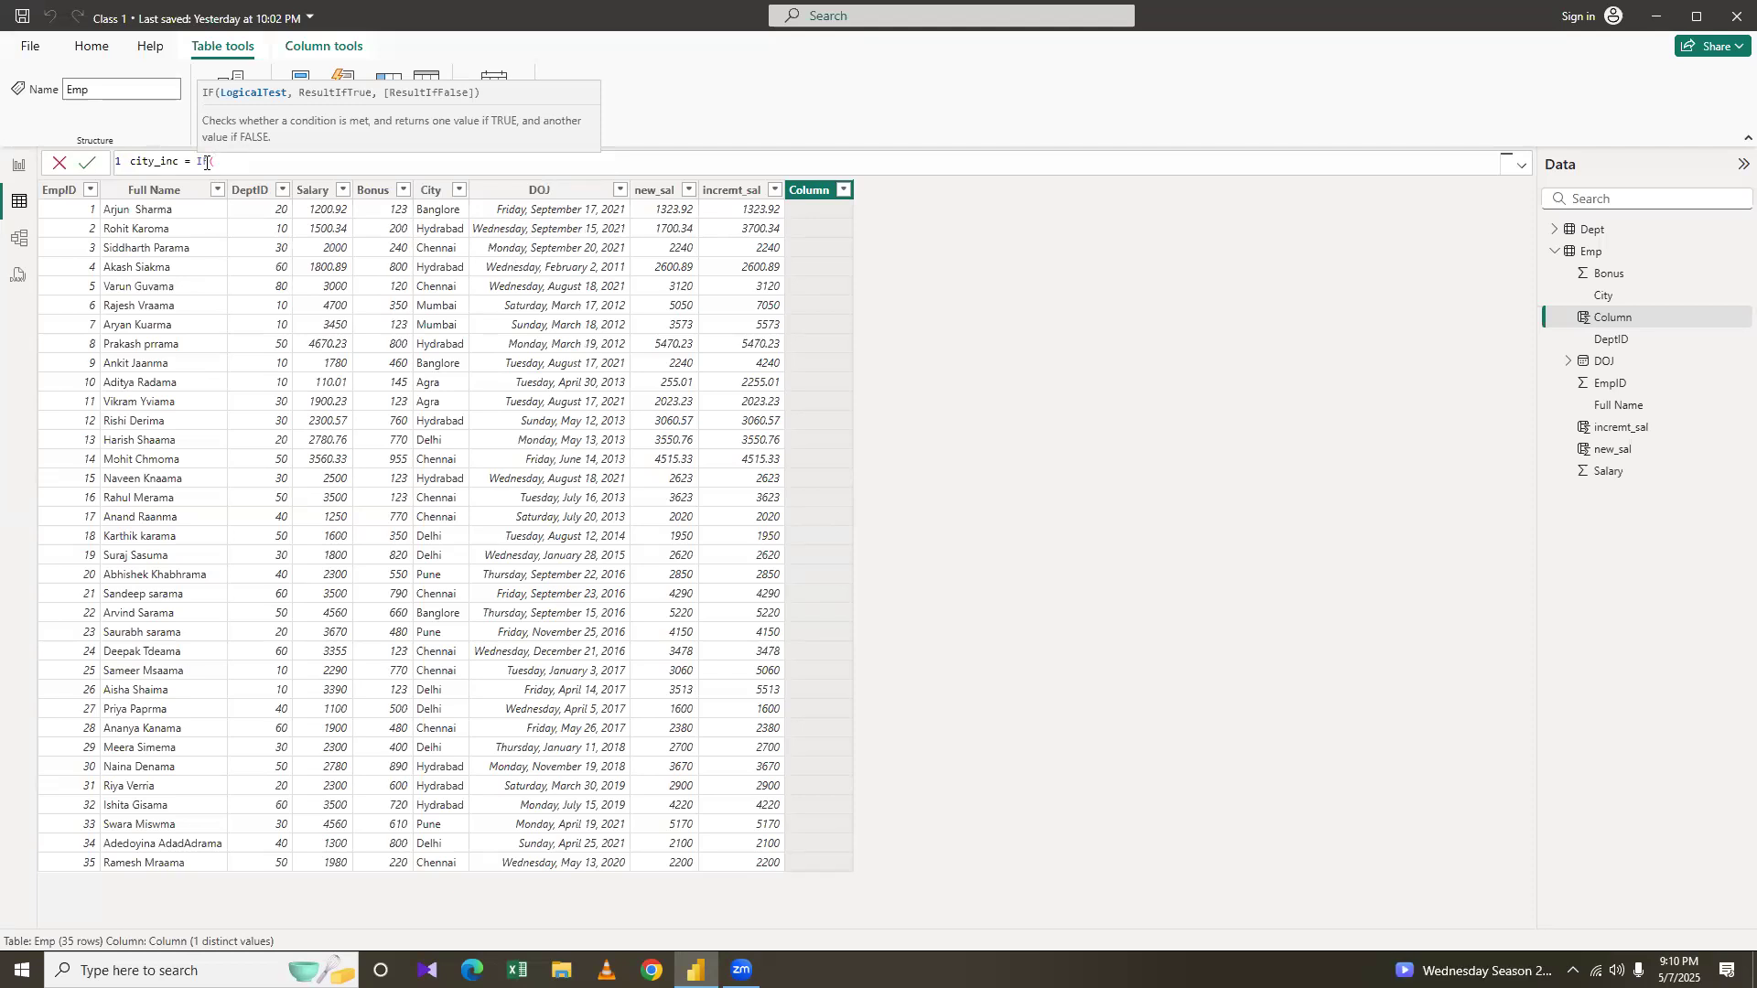
# Enter Emp[City]="Chennai" as the logical test of the IF formula, with the city name in double quotes
pyautogui.write('ci')
pyautogui.press('Tab')
pyautogui.write('=chenn')
pyautogui.press('BackSpace')
pyautogui.press('BackSpace')
pyautogui.press('BackSpace')
pyautogui.press('BackSpace')
pyautogui.press('BackSpace')
pyautogui.write('Ch')
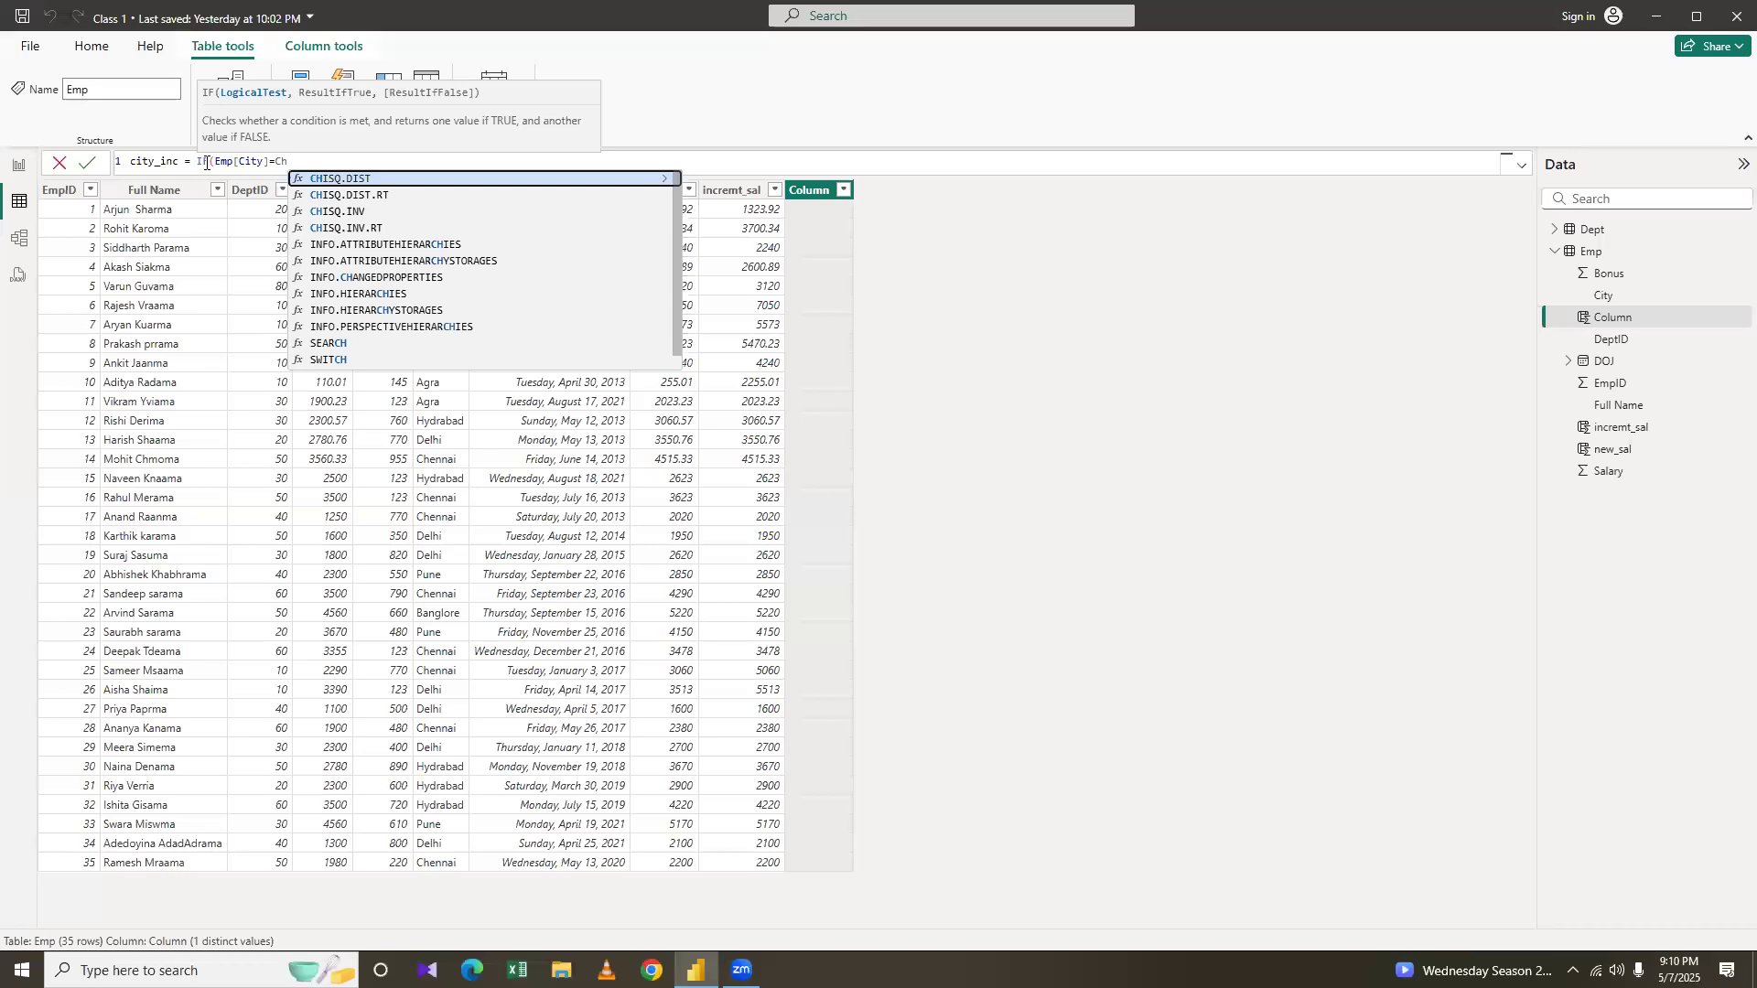
pyautogui.write('enna')
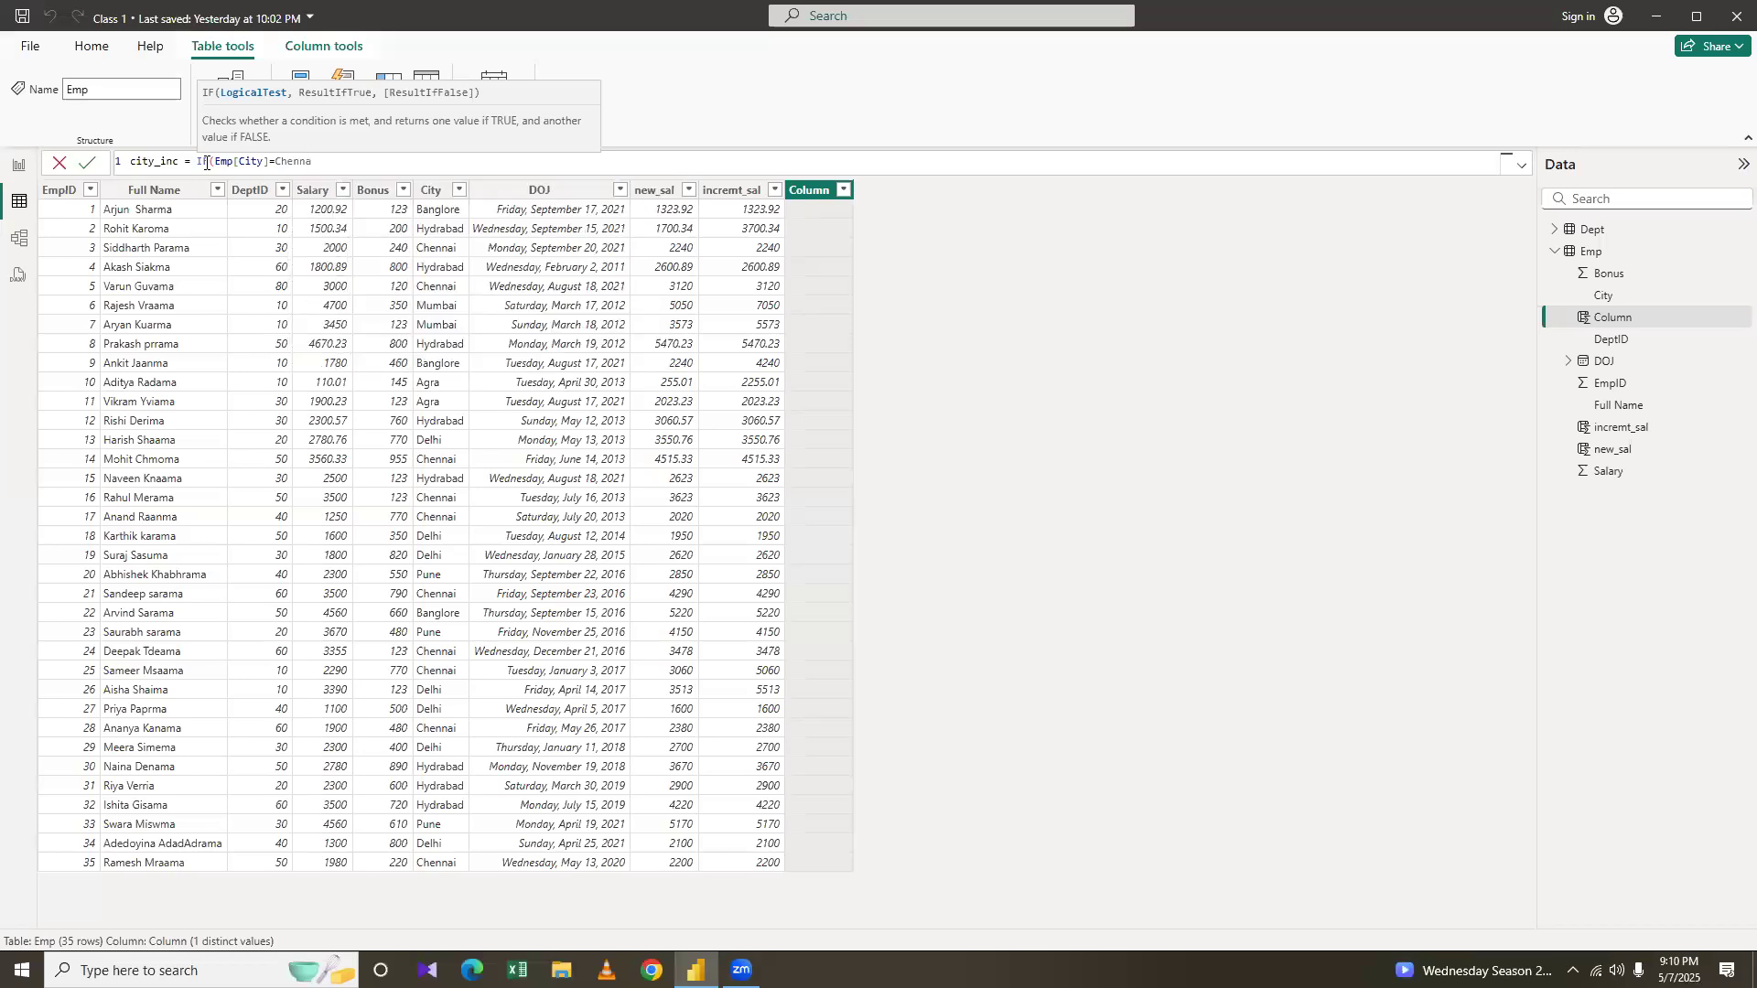
pyautogui.write('i,')
pyautogui.press('BackSpace')
pyautogui.write('"')
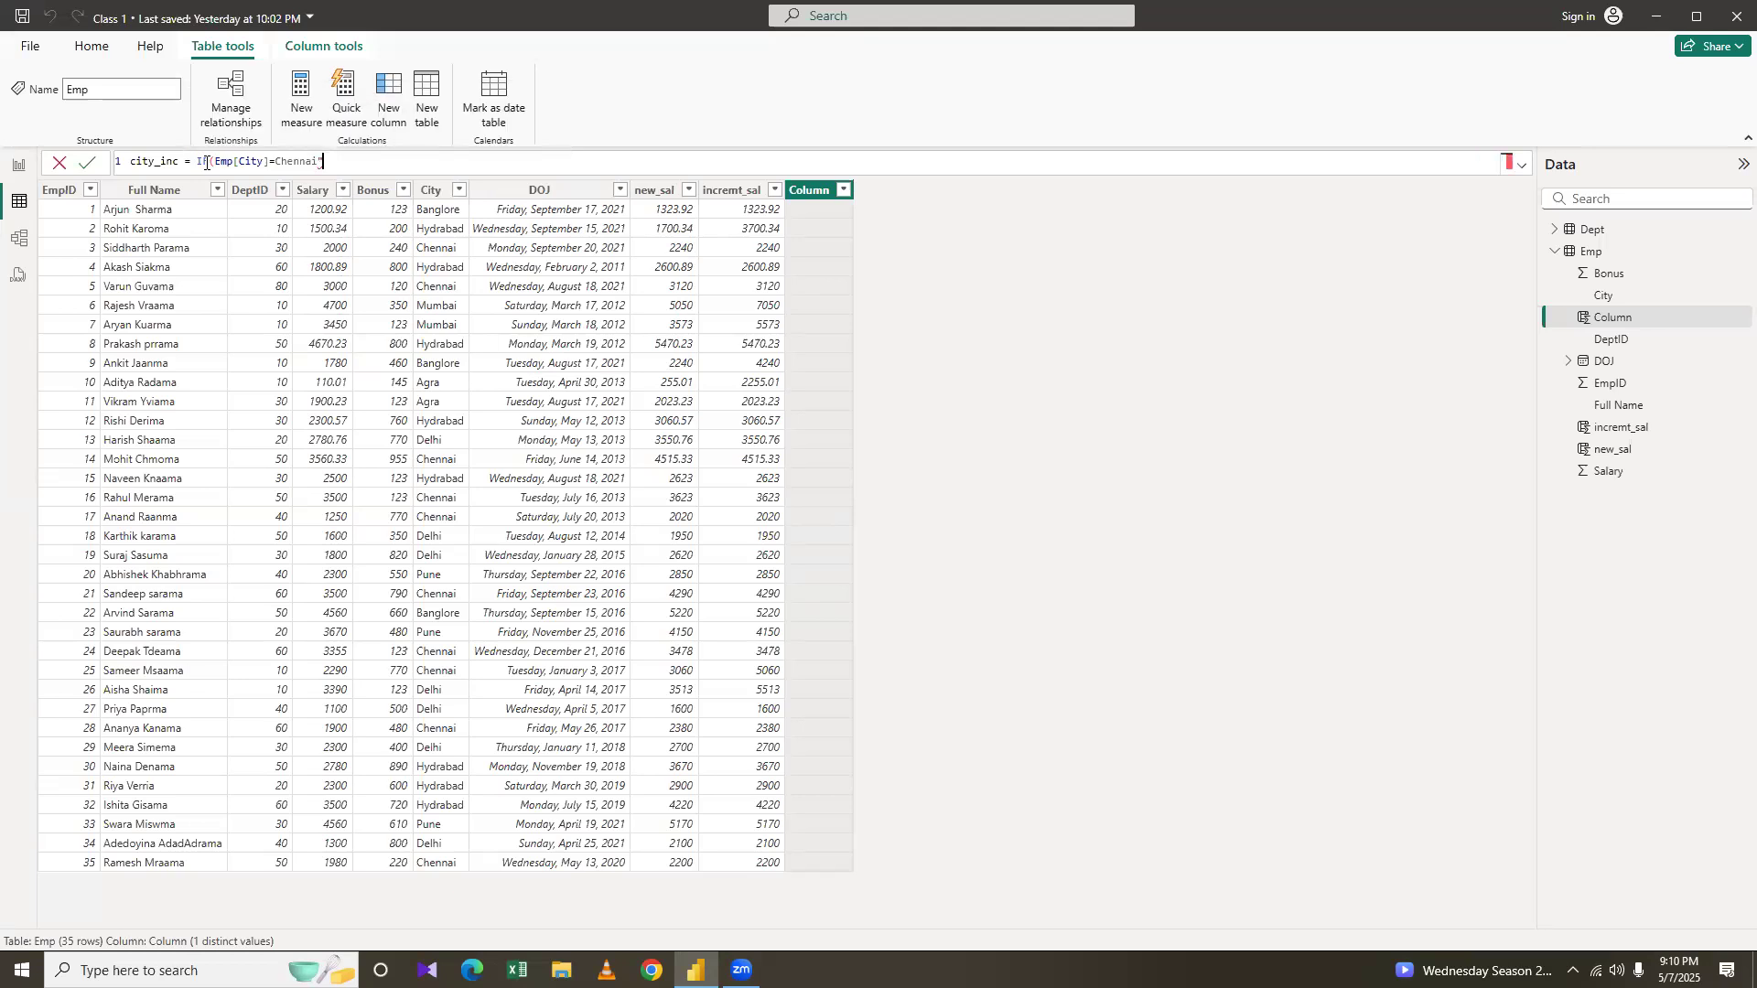
pyautogui.press('Left')
pyautogui.press('Left')
pyautogui.press('Left')
pyautogui.press('Left')
pyautogui.press('Left')
pyautogui.press('Left')
pyautogui.write('"')
pyautogui.press('End')
pyautogui.write(',')
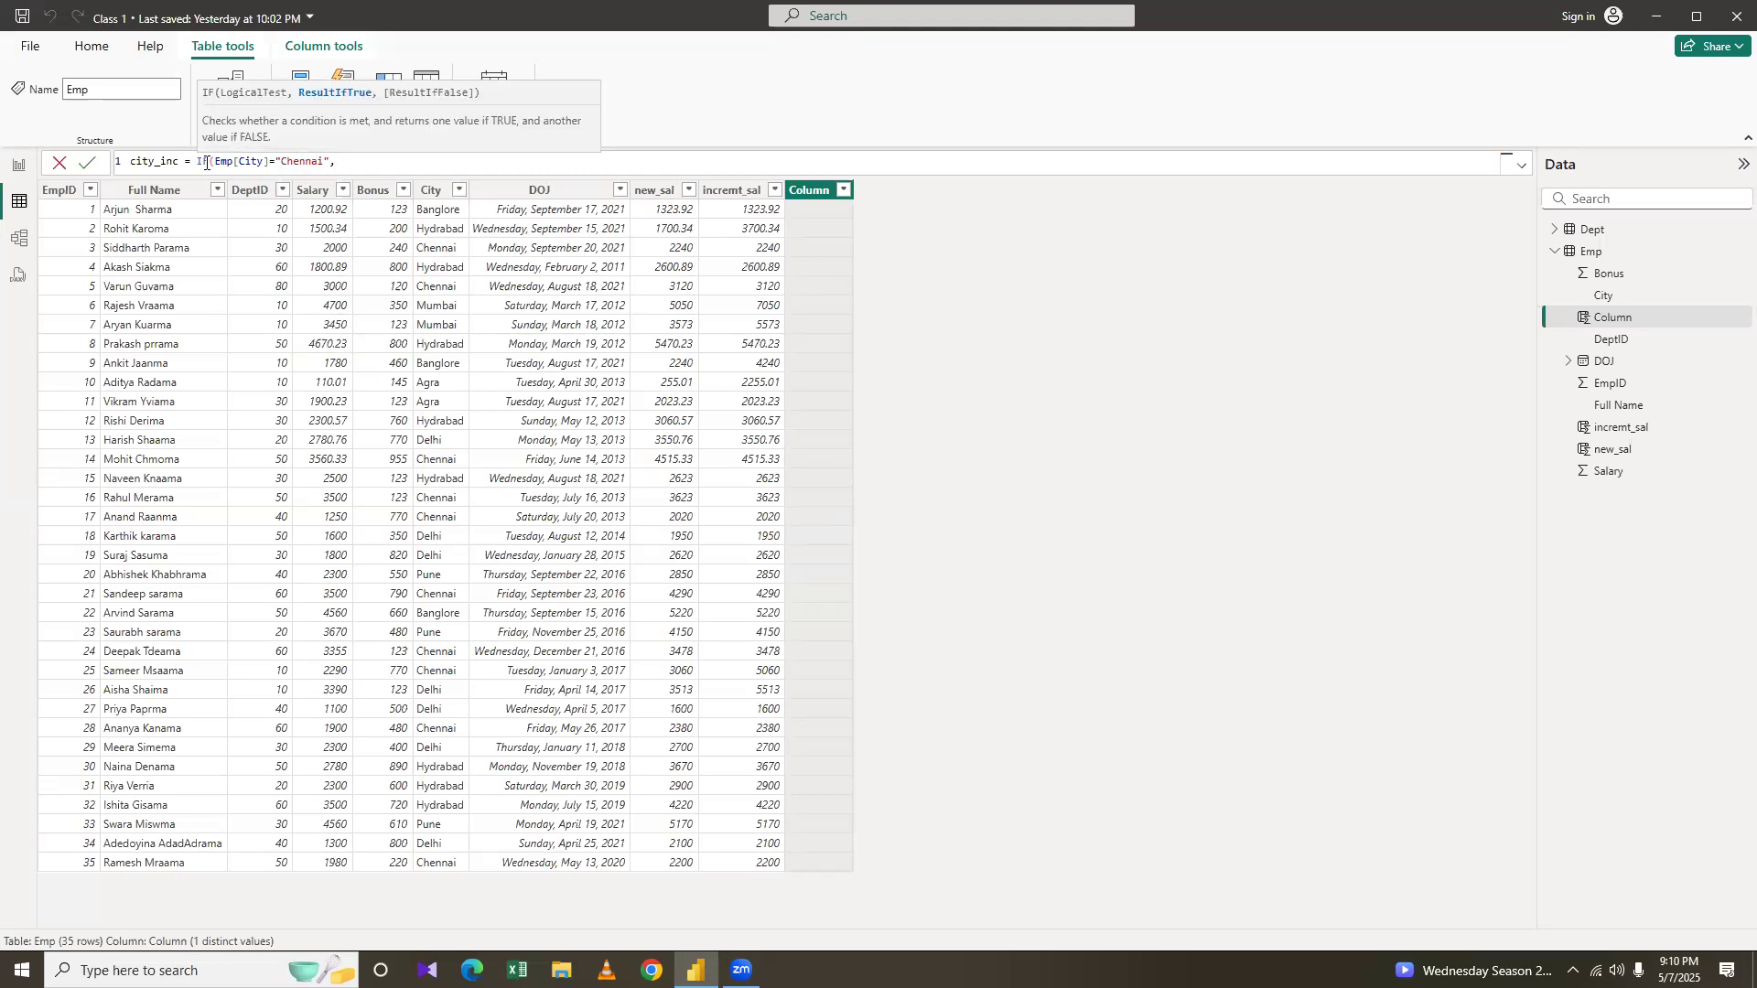
# Complete the IF formula with Emp[new_sal]+500 as the true result and Emp[new_sal] as the false result, and commit it
pyautogui.write('new')
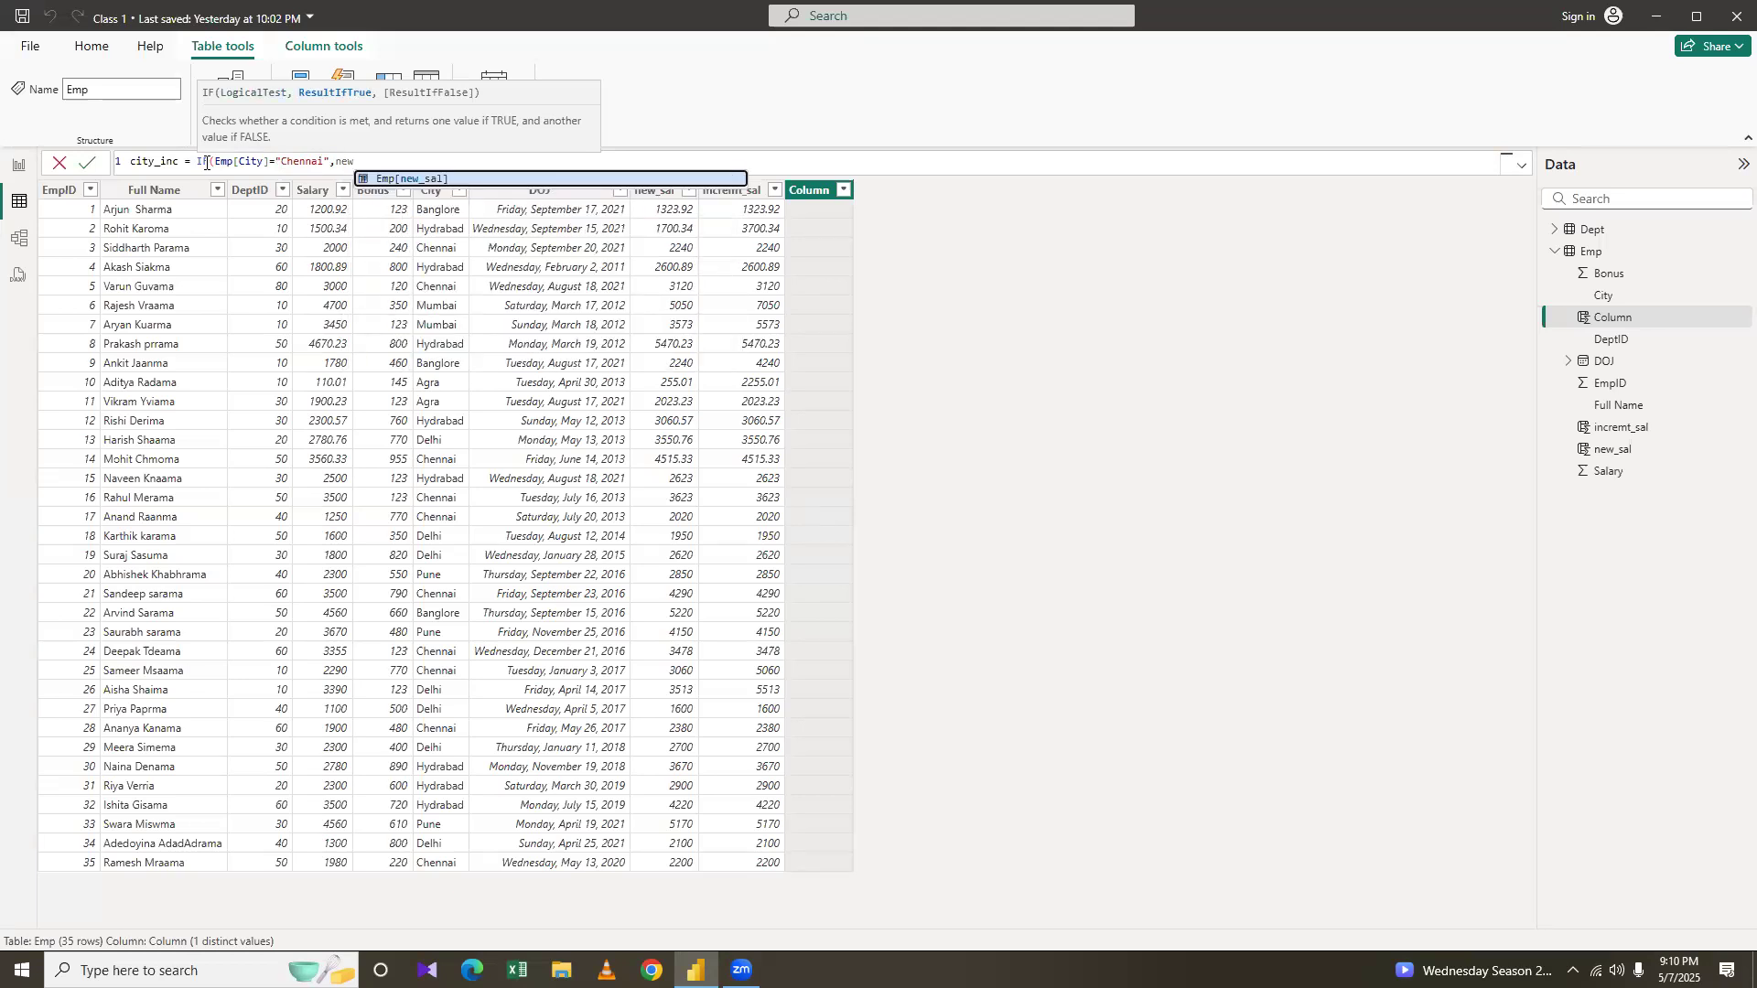
pyautogui.press('Tab')
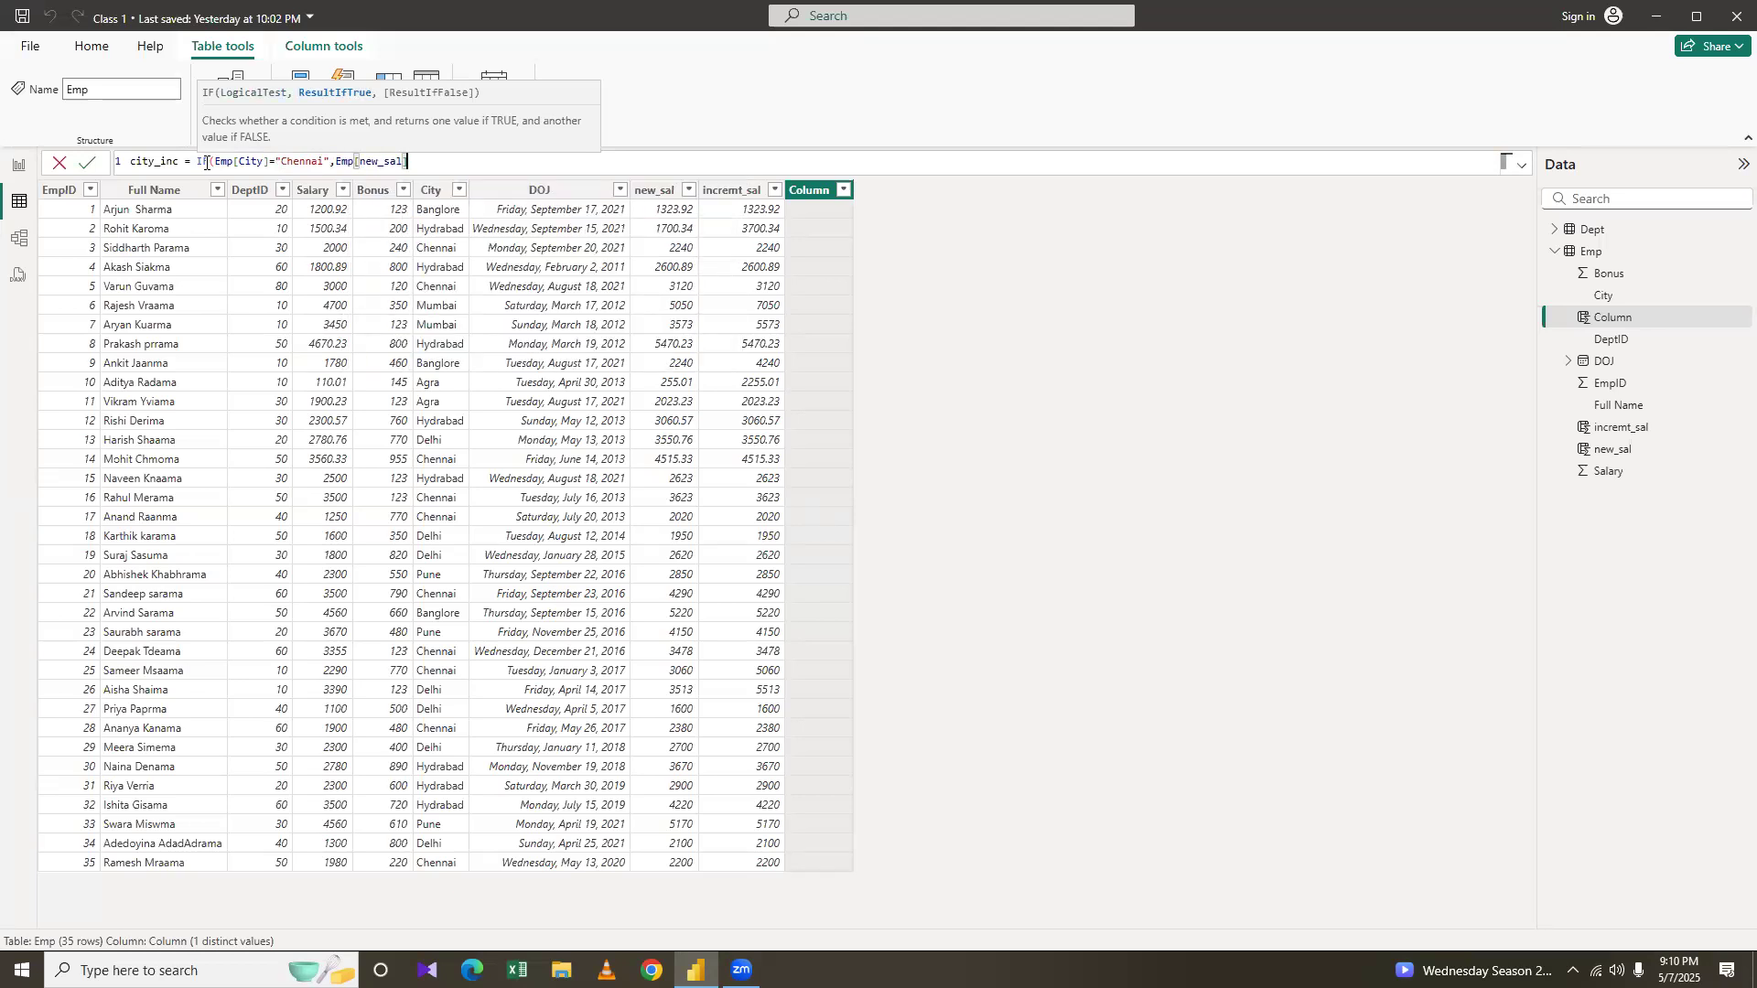
pyautogui.write('=')
pyautogui.write('+500')
pyautogui.press('Left')
pyautogui.press('Left')
pyautogui.press('Left')
pyautogui.press('Left')
pyautogui.press('BackSpace')
pyautogui.hotkey('shift', 'End')
pyautogui.write(',Emp[new_sal]')
pyautogui.press('Tab')
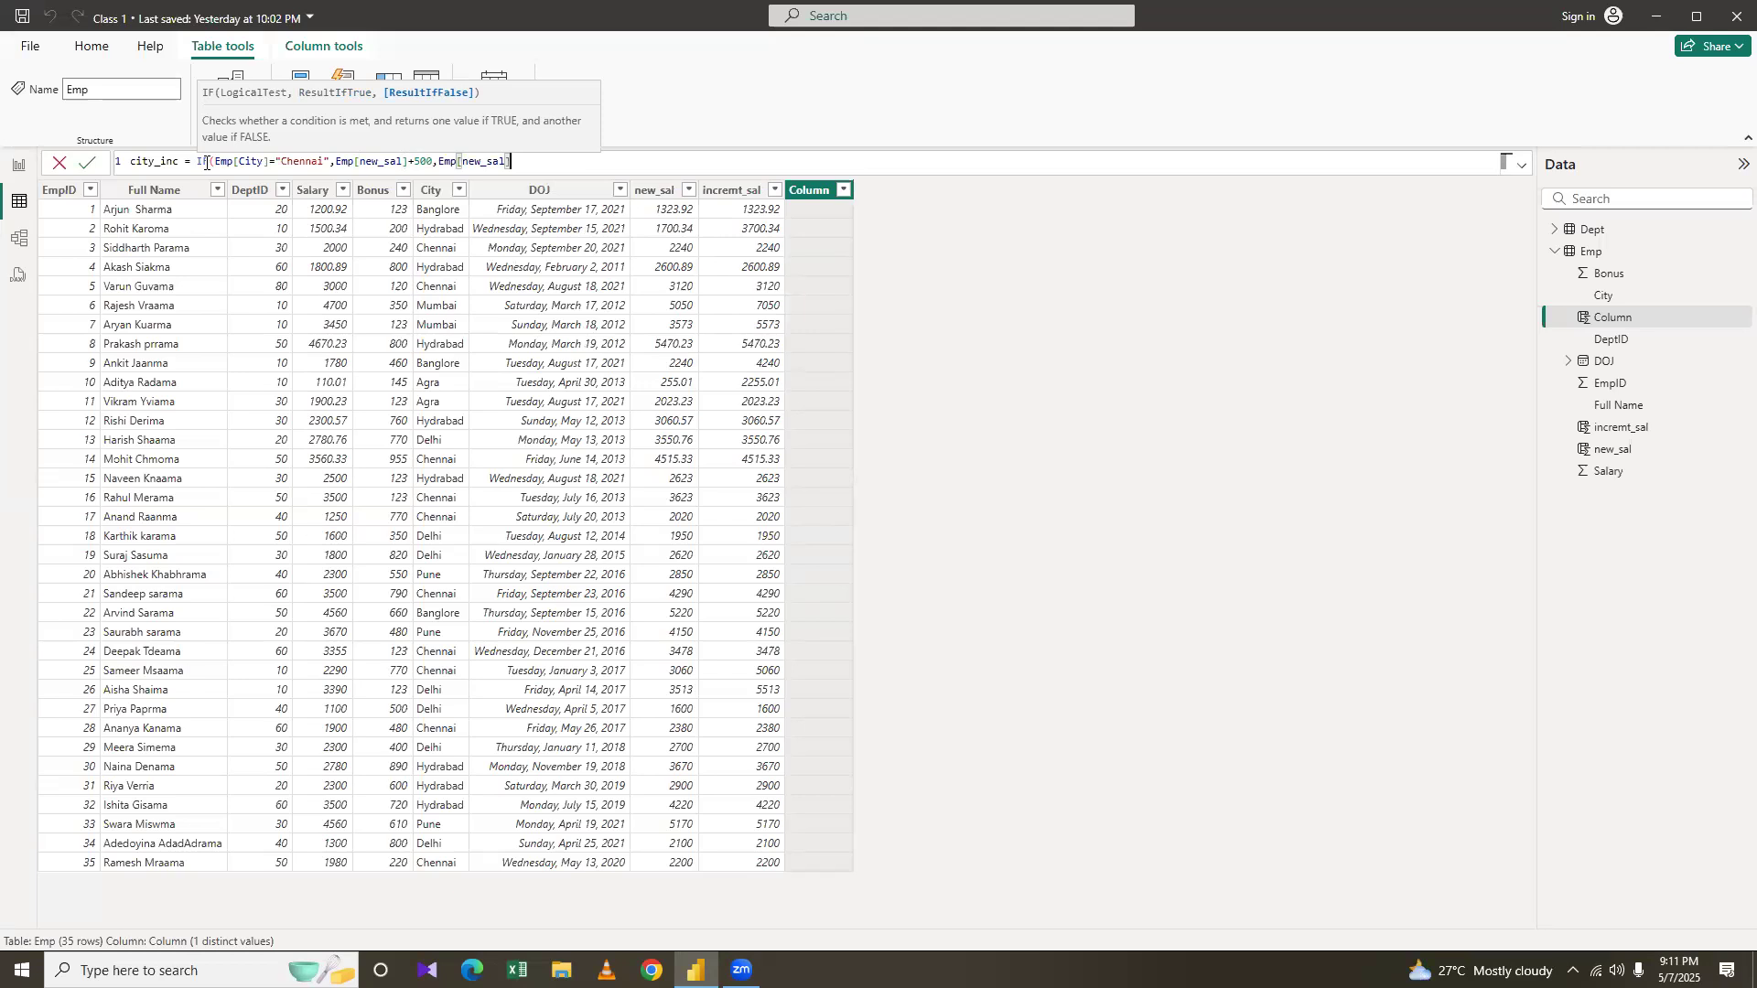
pyautogui.press('Return')
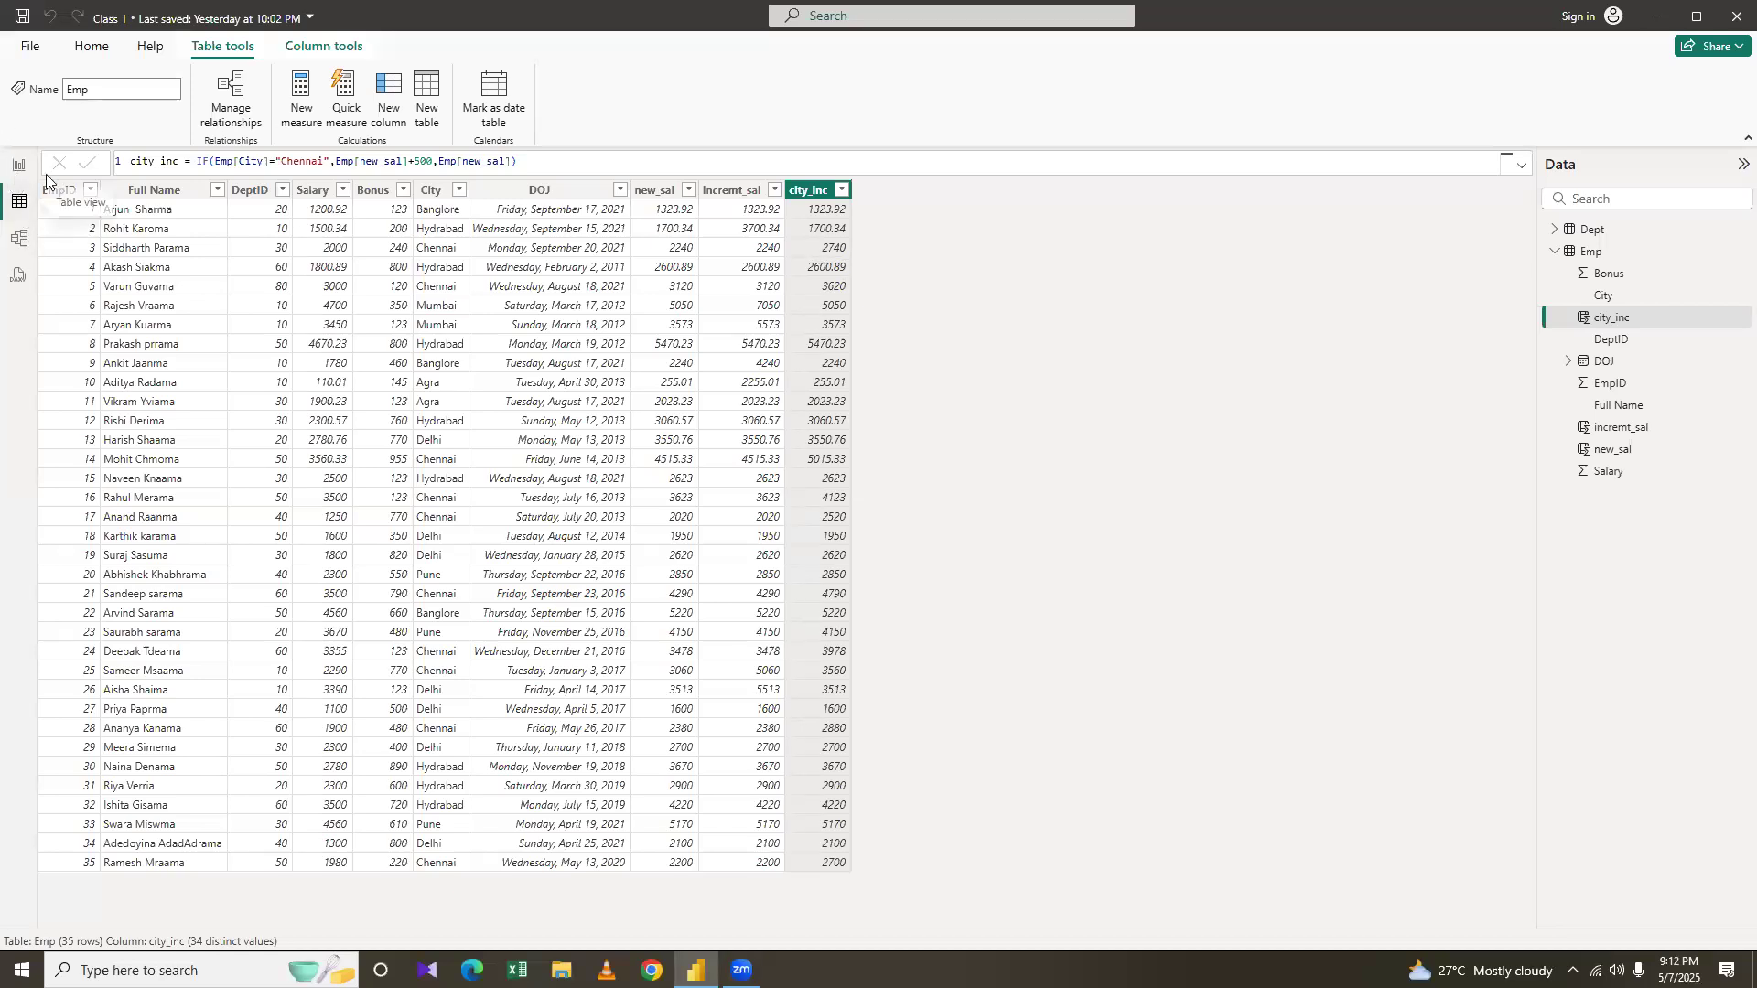
# Add a stacked bar chart near the report page's upper-left area with City on the Y-axis and Bonus on the X-axis
pyautogui.click(18, 168)
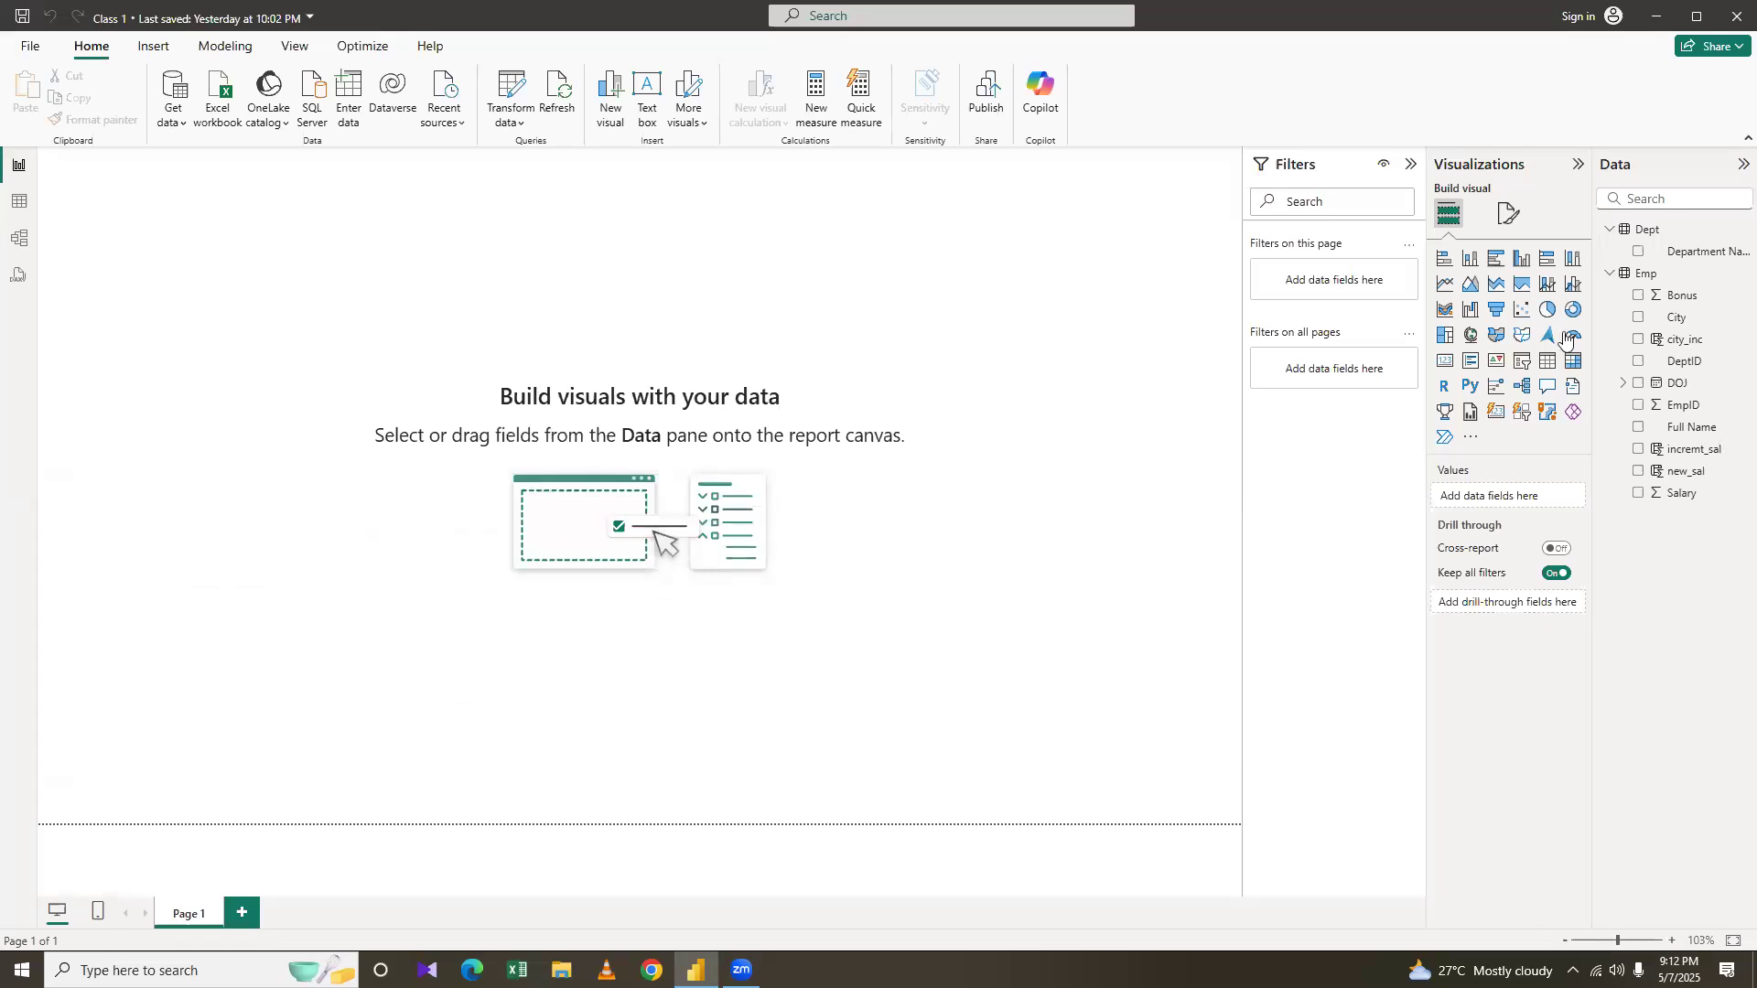
pyautogui.click(1446, 261)
pyautogui.moveTo(207, 173); pyautogui.dragTo(360, 262)
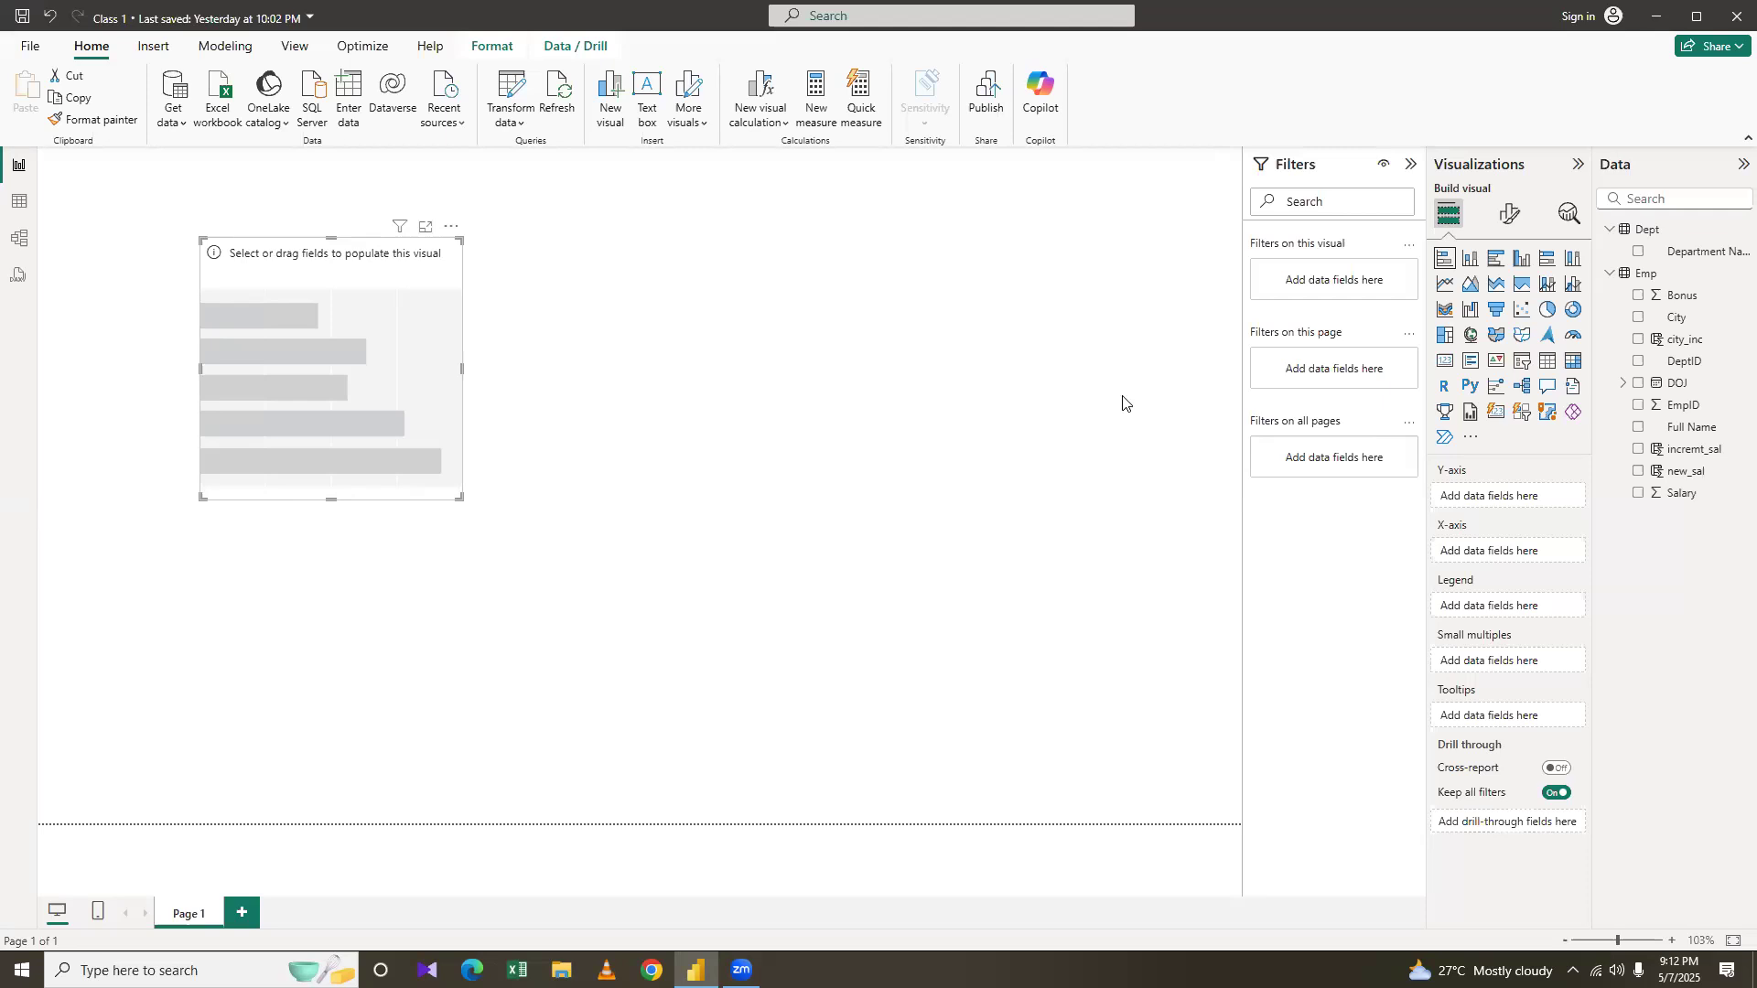
pyautogui.click(1623, 326)
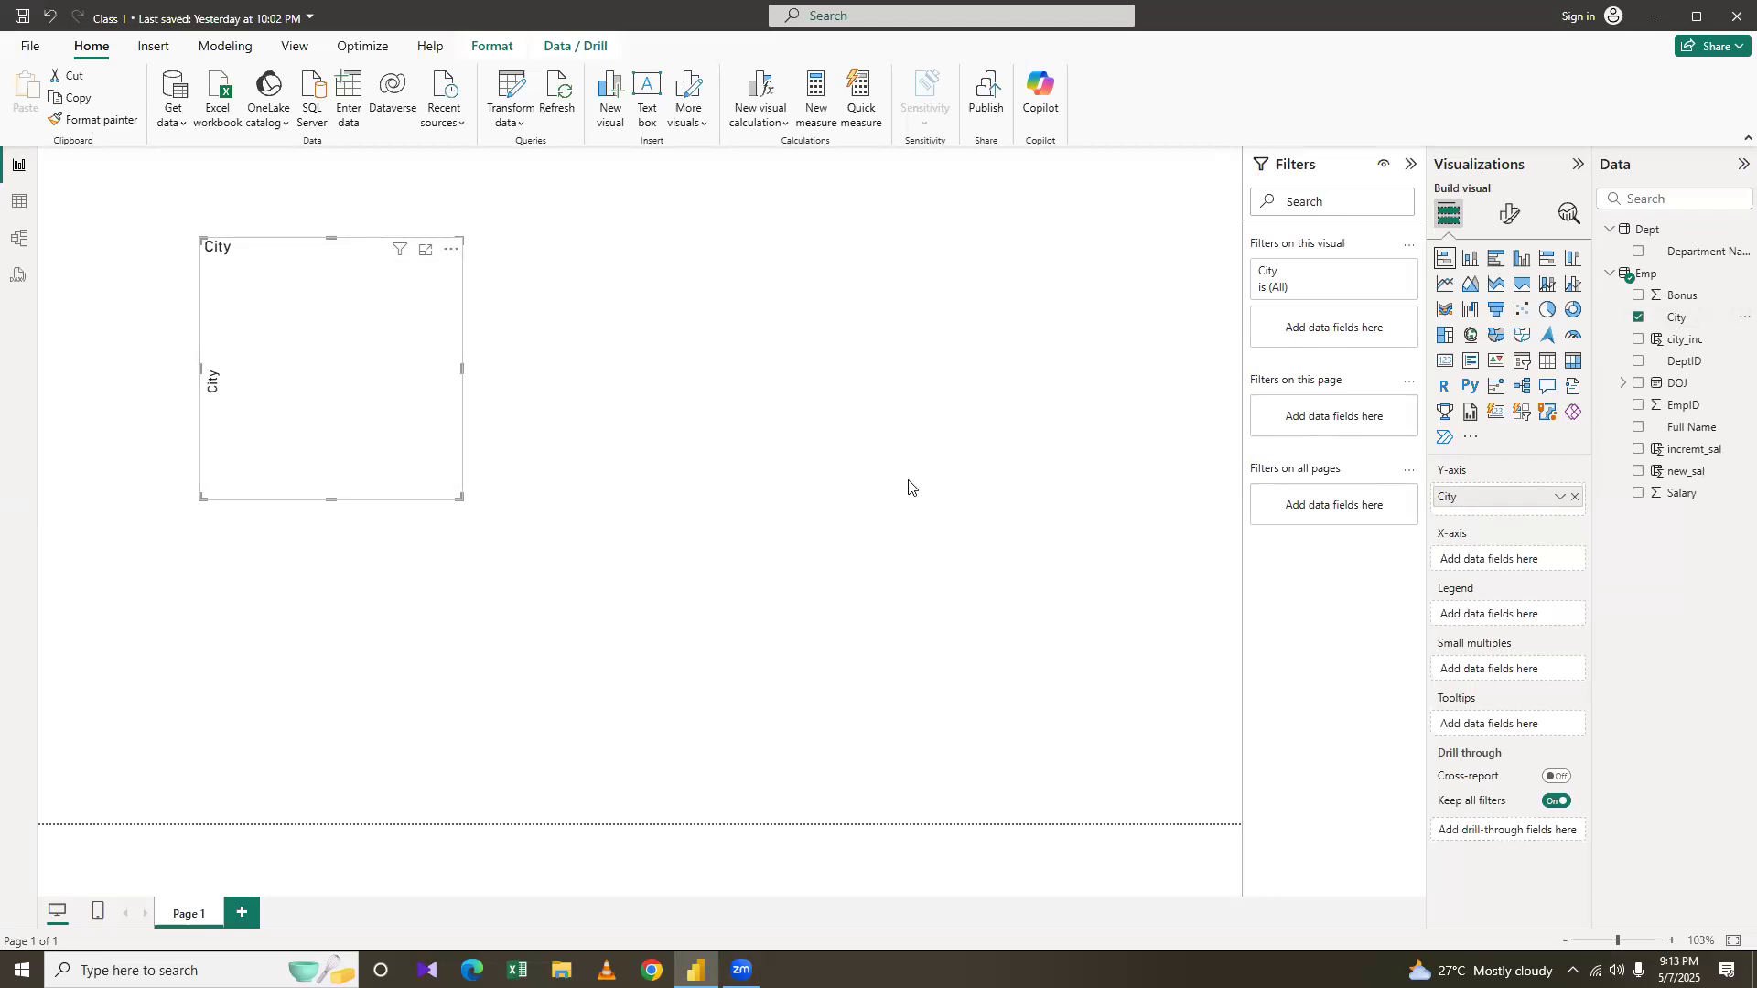
pyautogui.click(1638, 295)
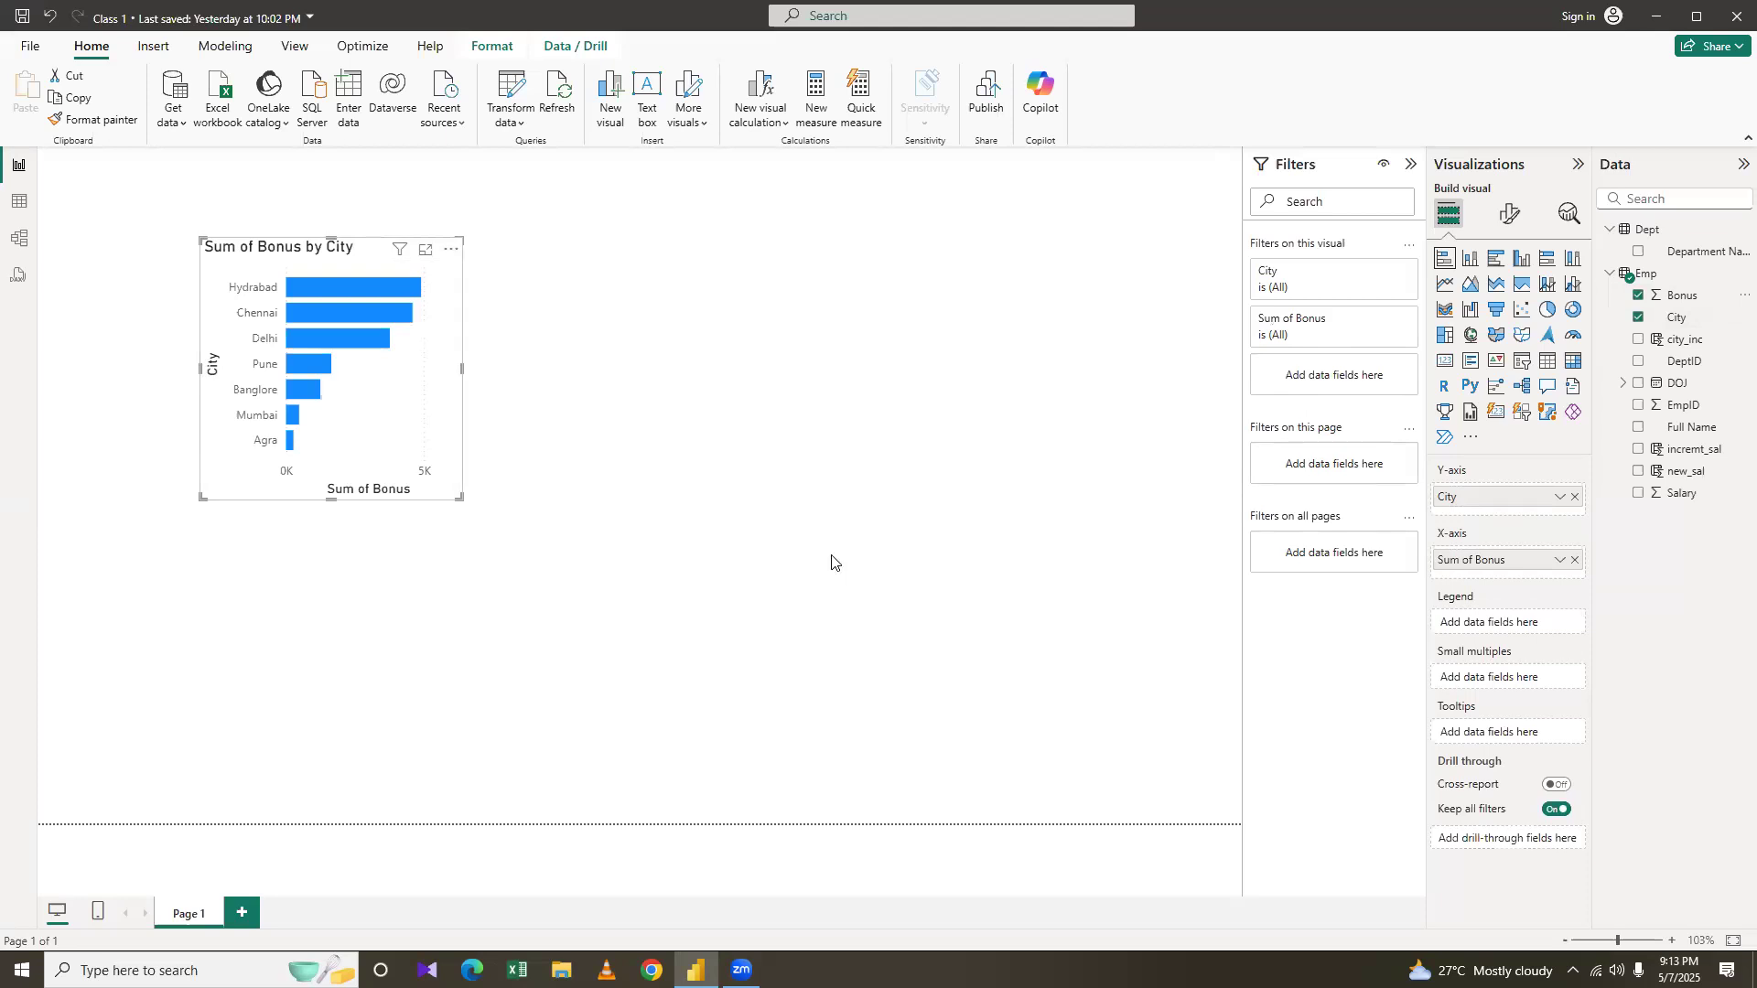
# Enlarge the Sum of Bonus by City bar chart on the report page and open it in focus mode
pyautogui.moveTo(461, 495); pyautogui.dragTo(585, 592)
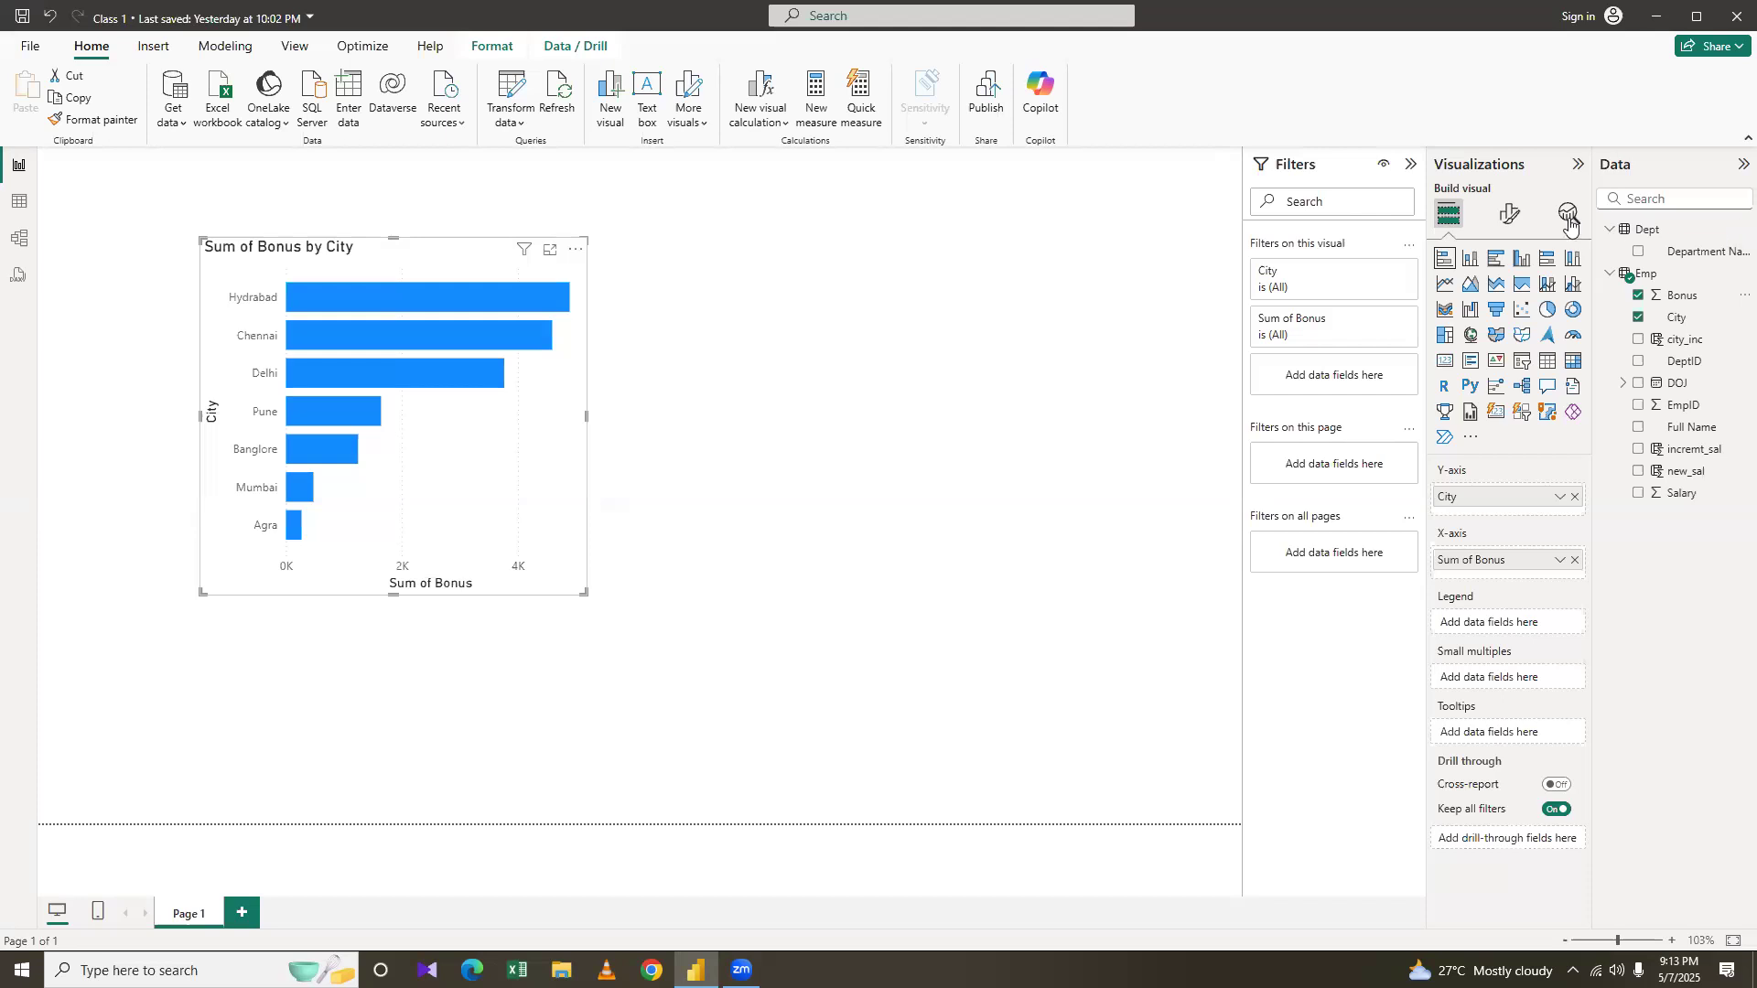
pyautogui.click(553, 255)
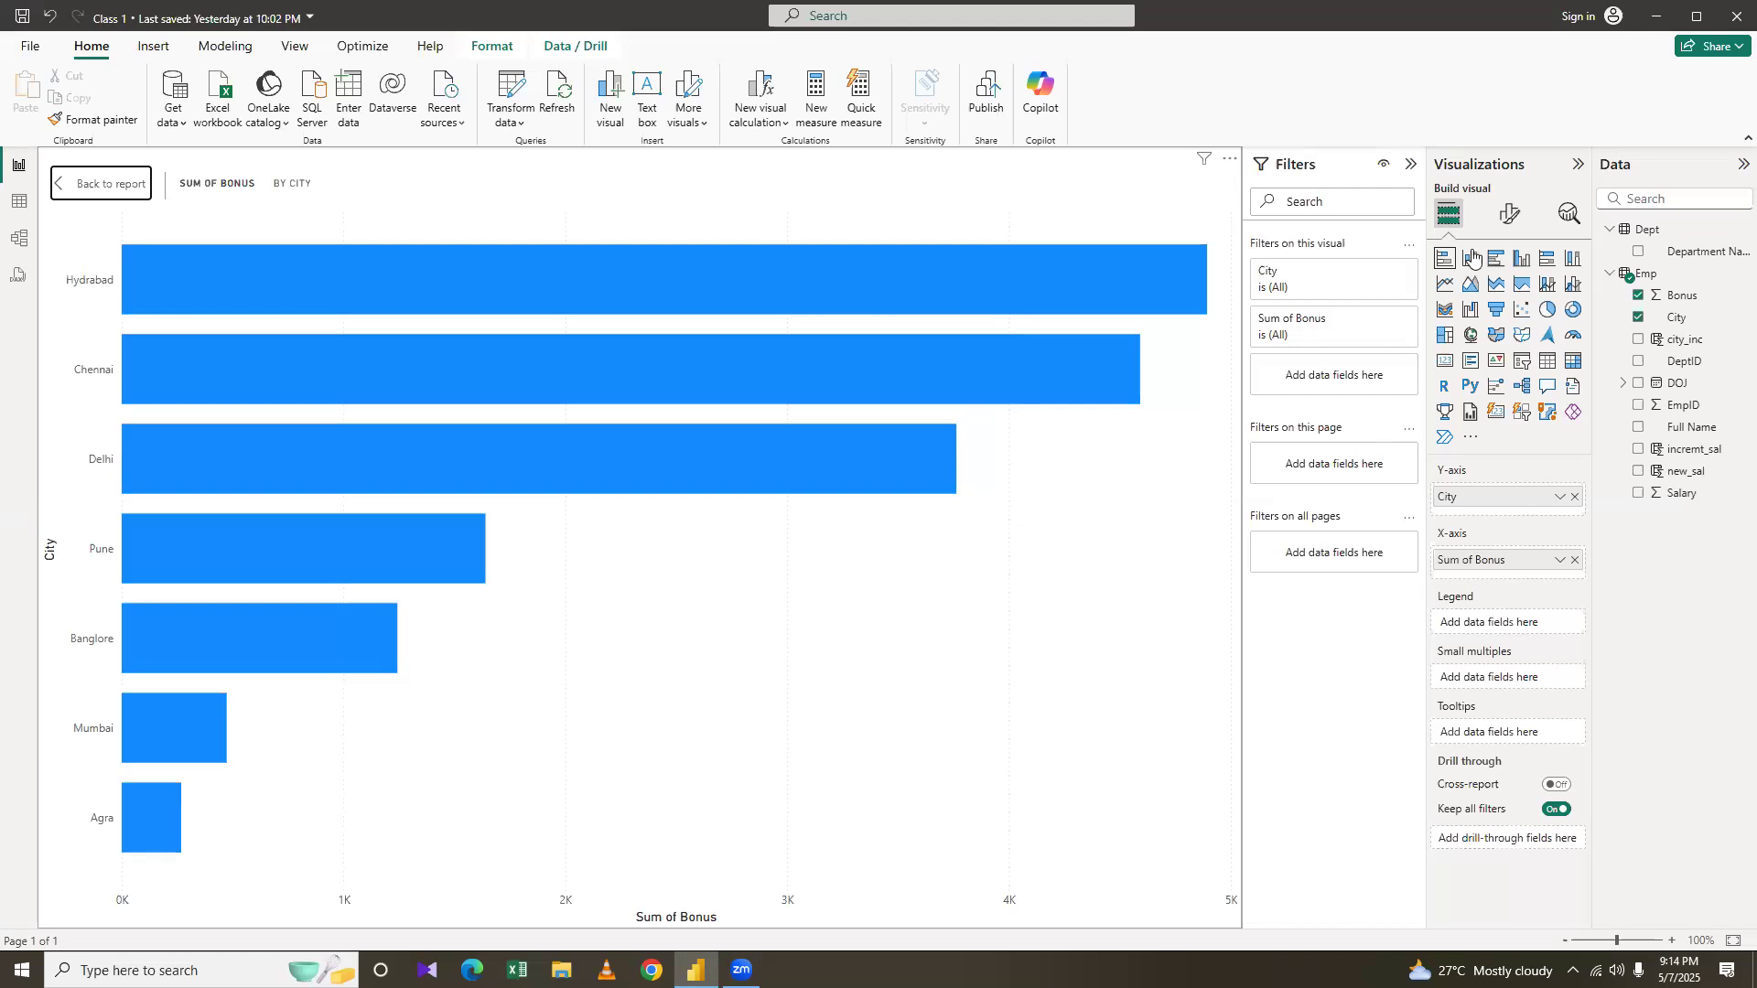
# Set the bar chart title's font to Tahoma and its size to 16
pyautogui.click(1508, 220)
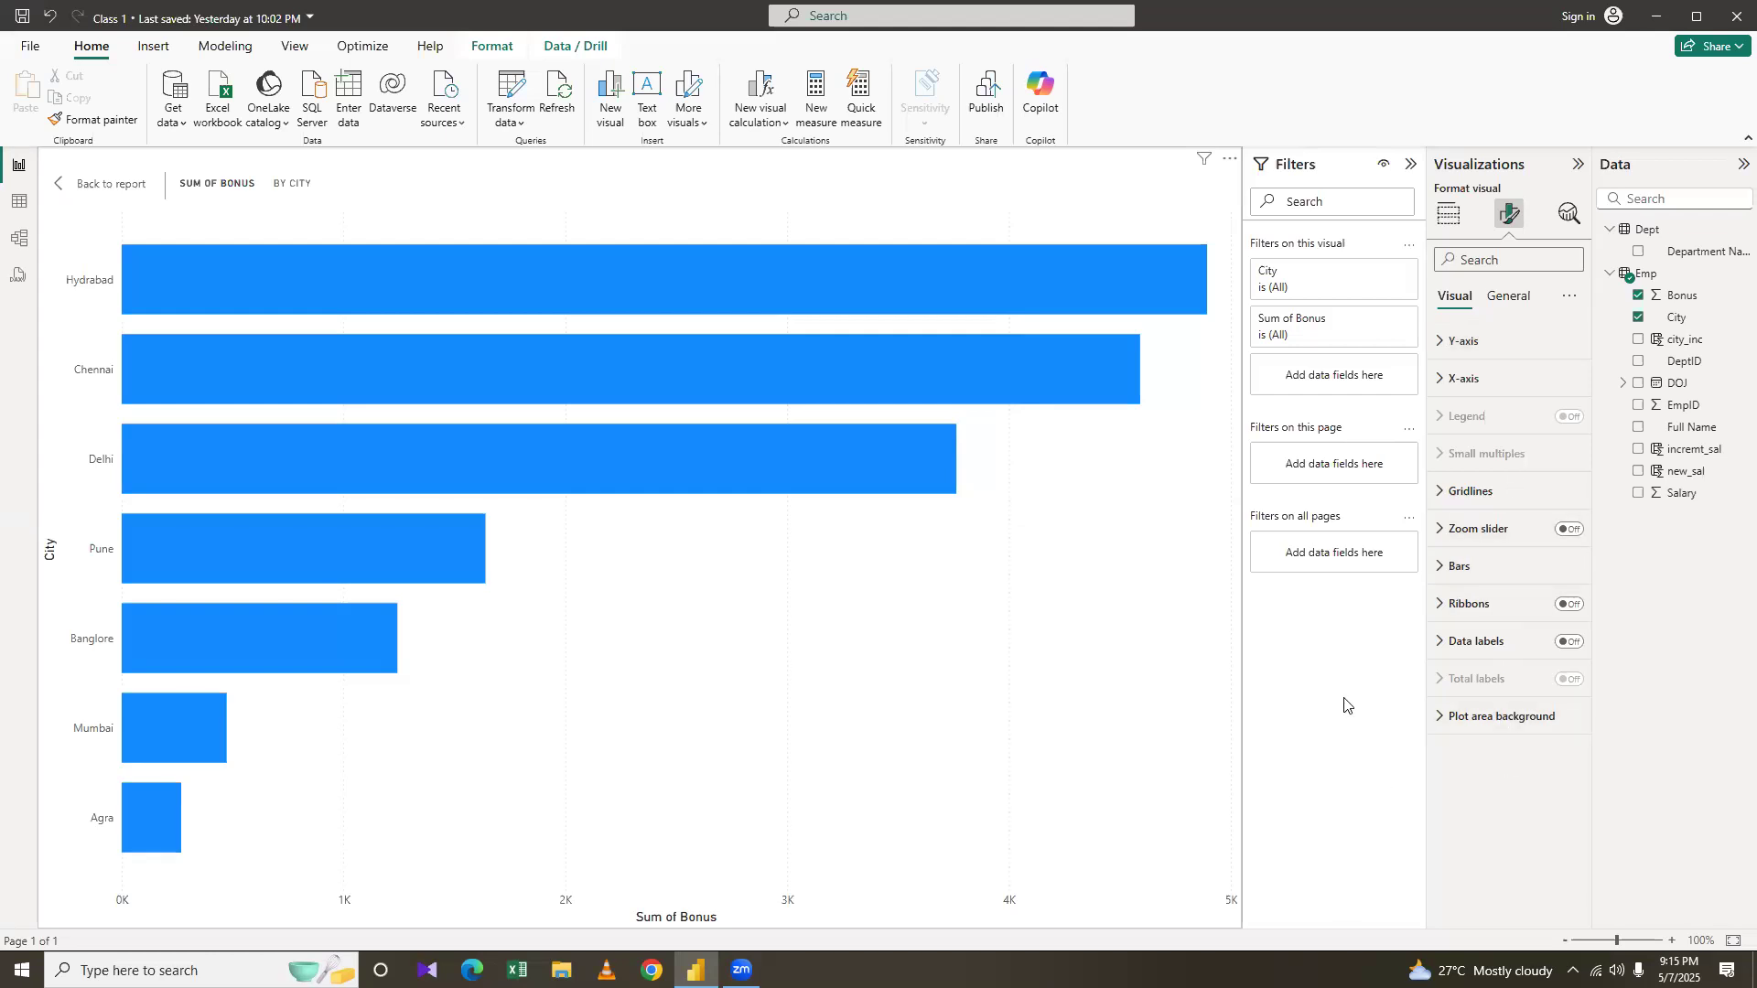
pyautogui.click(1508, 296)
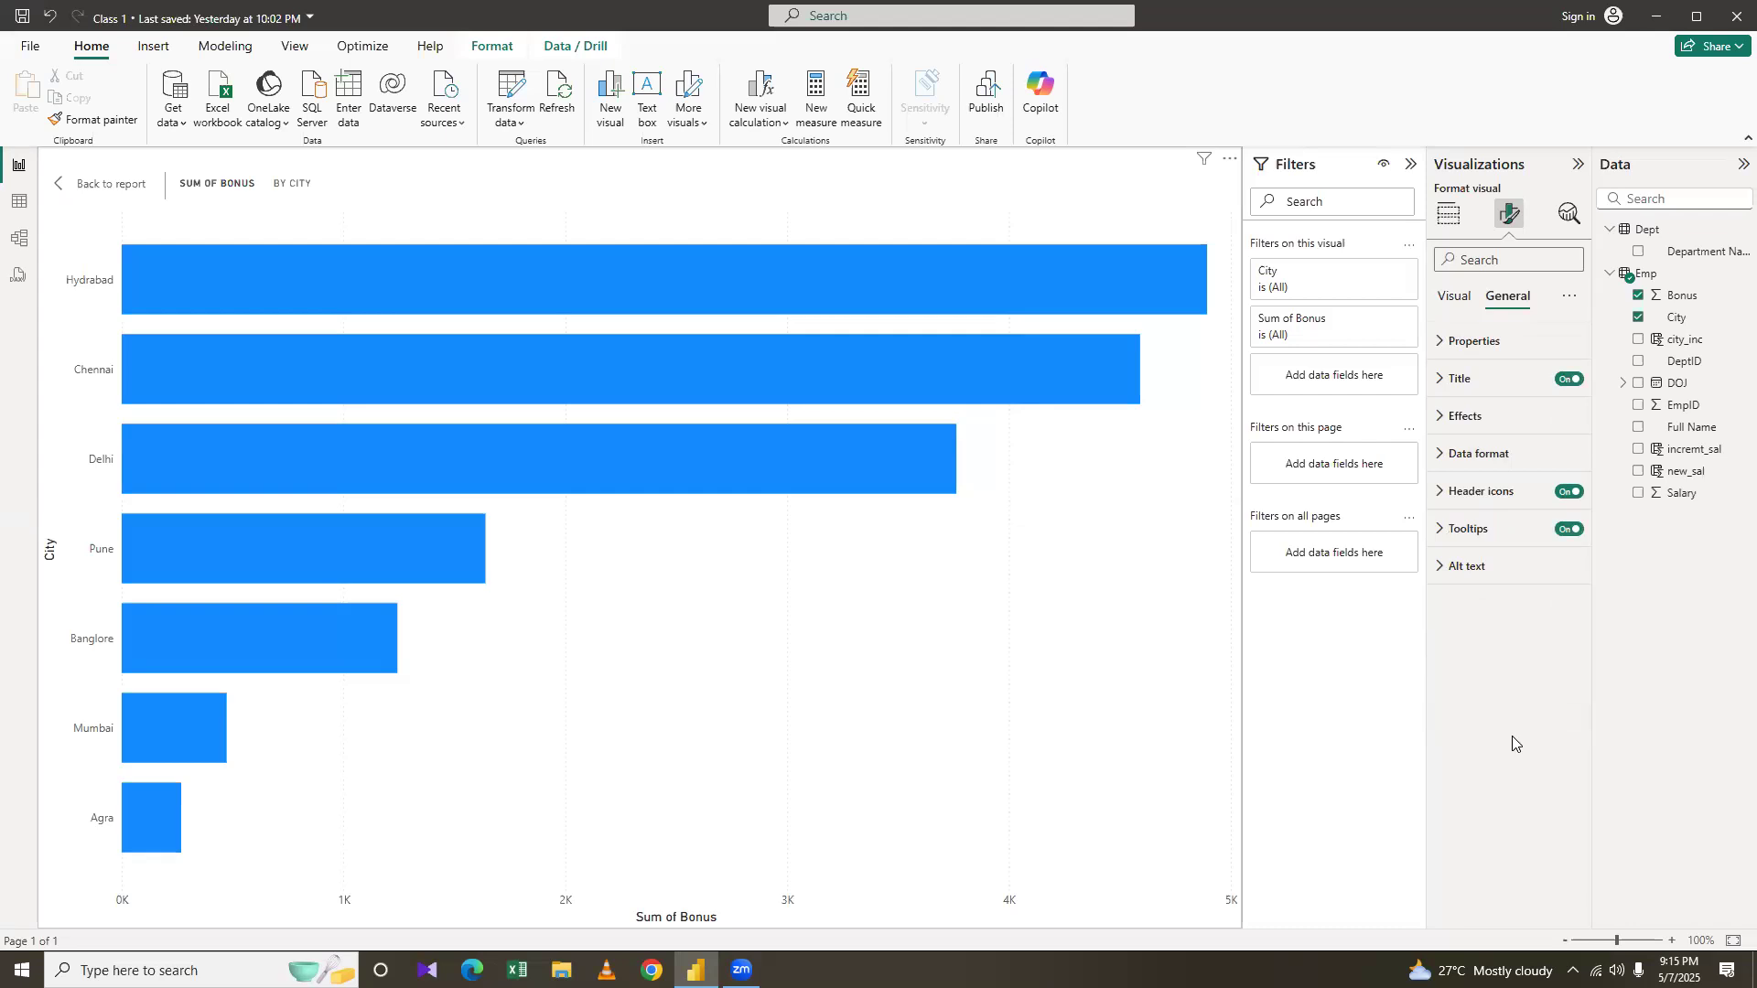
pyautogui.click(1445, 382)
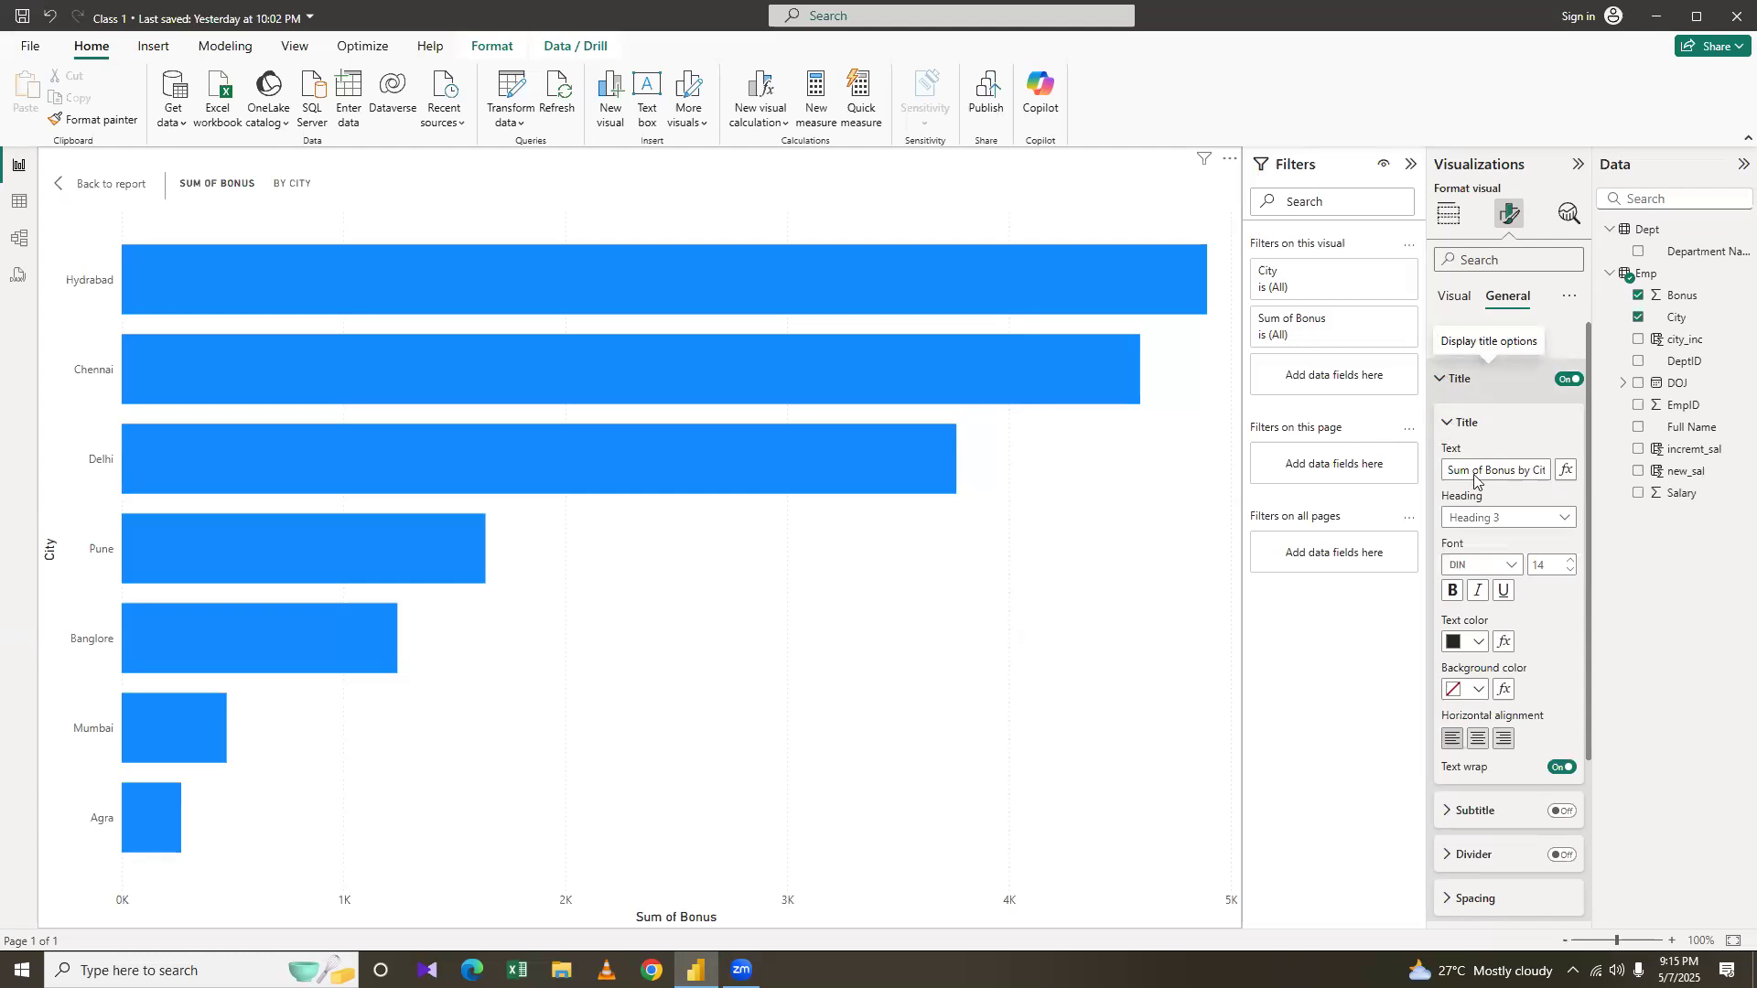
pyautogui.moveTo(1519, 471); pyautogui.dragTo(1450, 475)
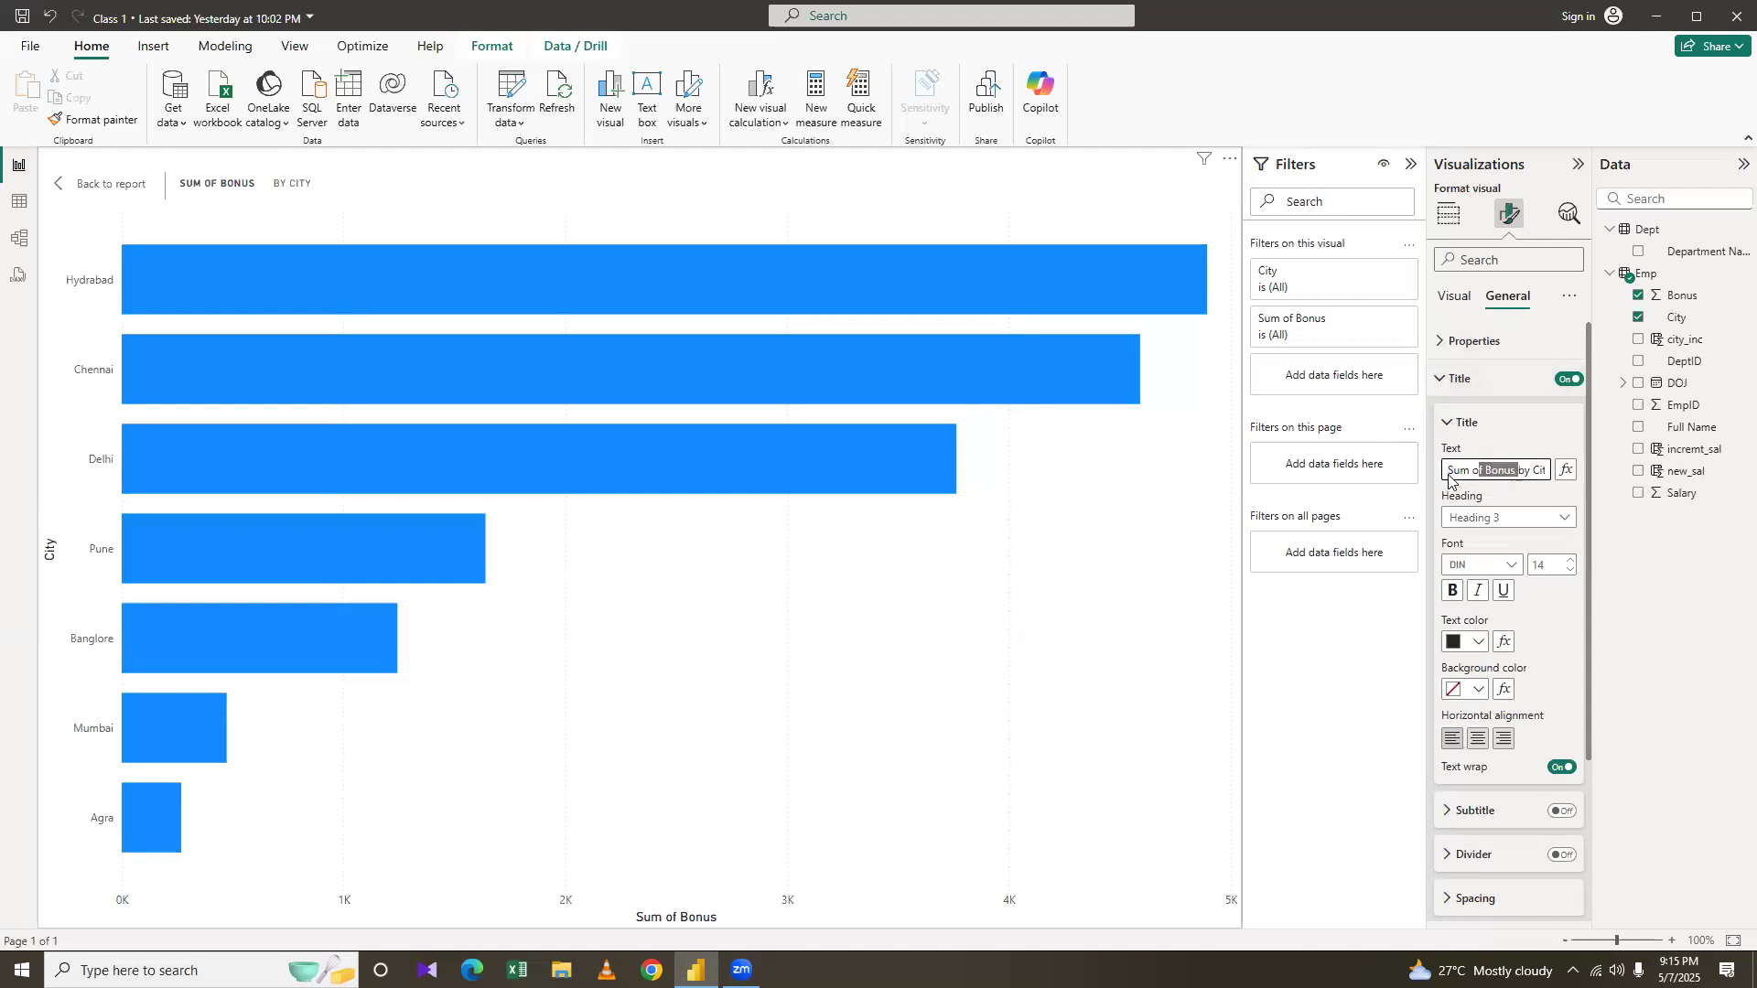
pyautogui.click(1485, 471)
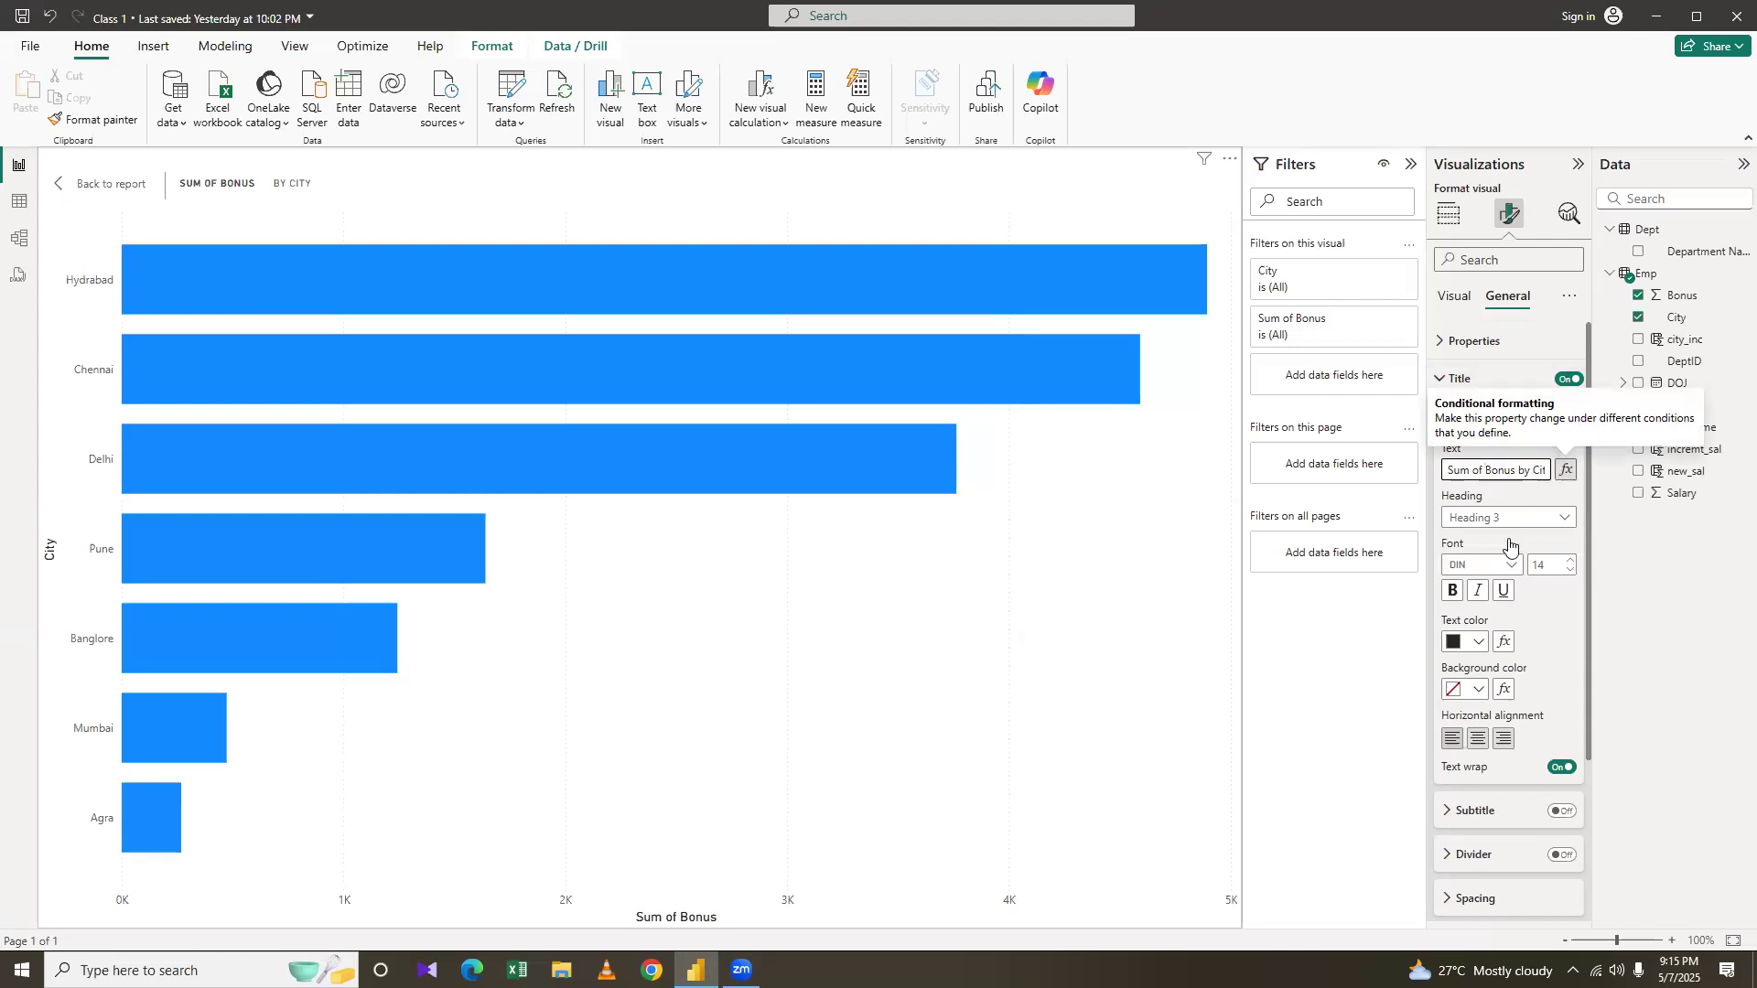
pyautogui.click(1454, 546)
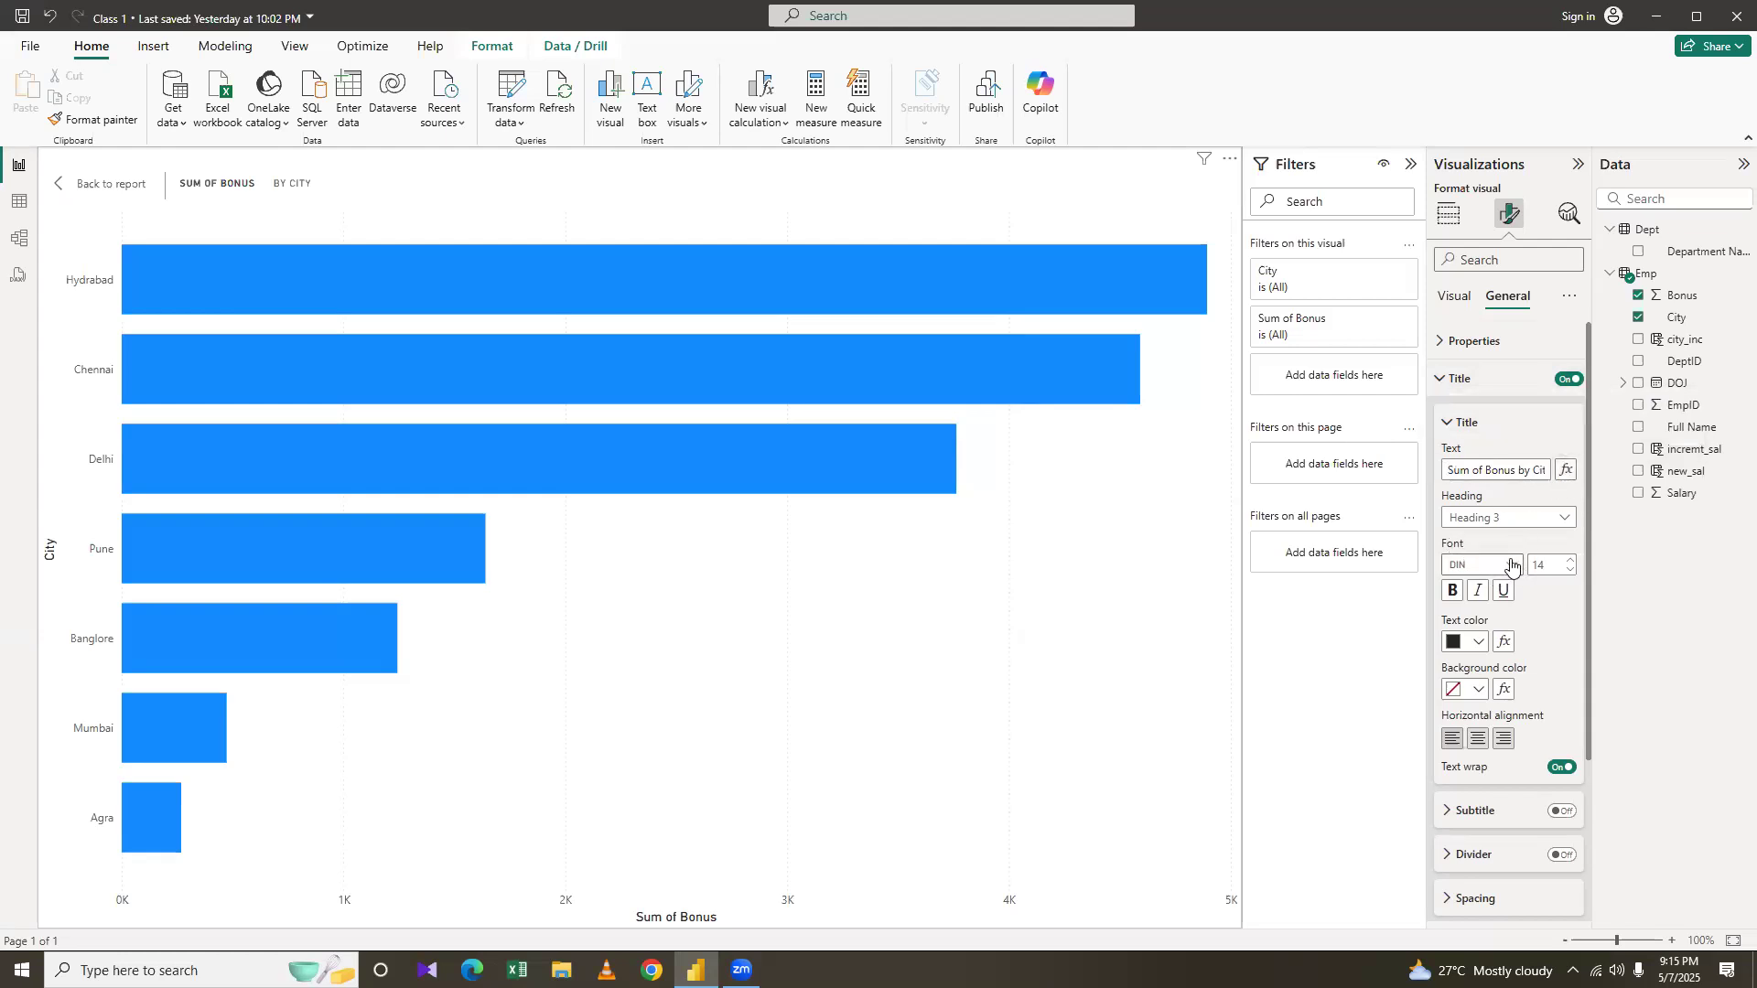
pyautogui.click(1507, 568)
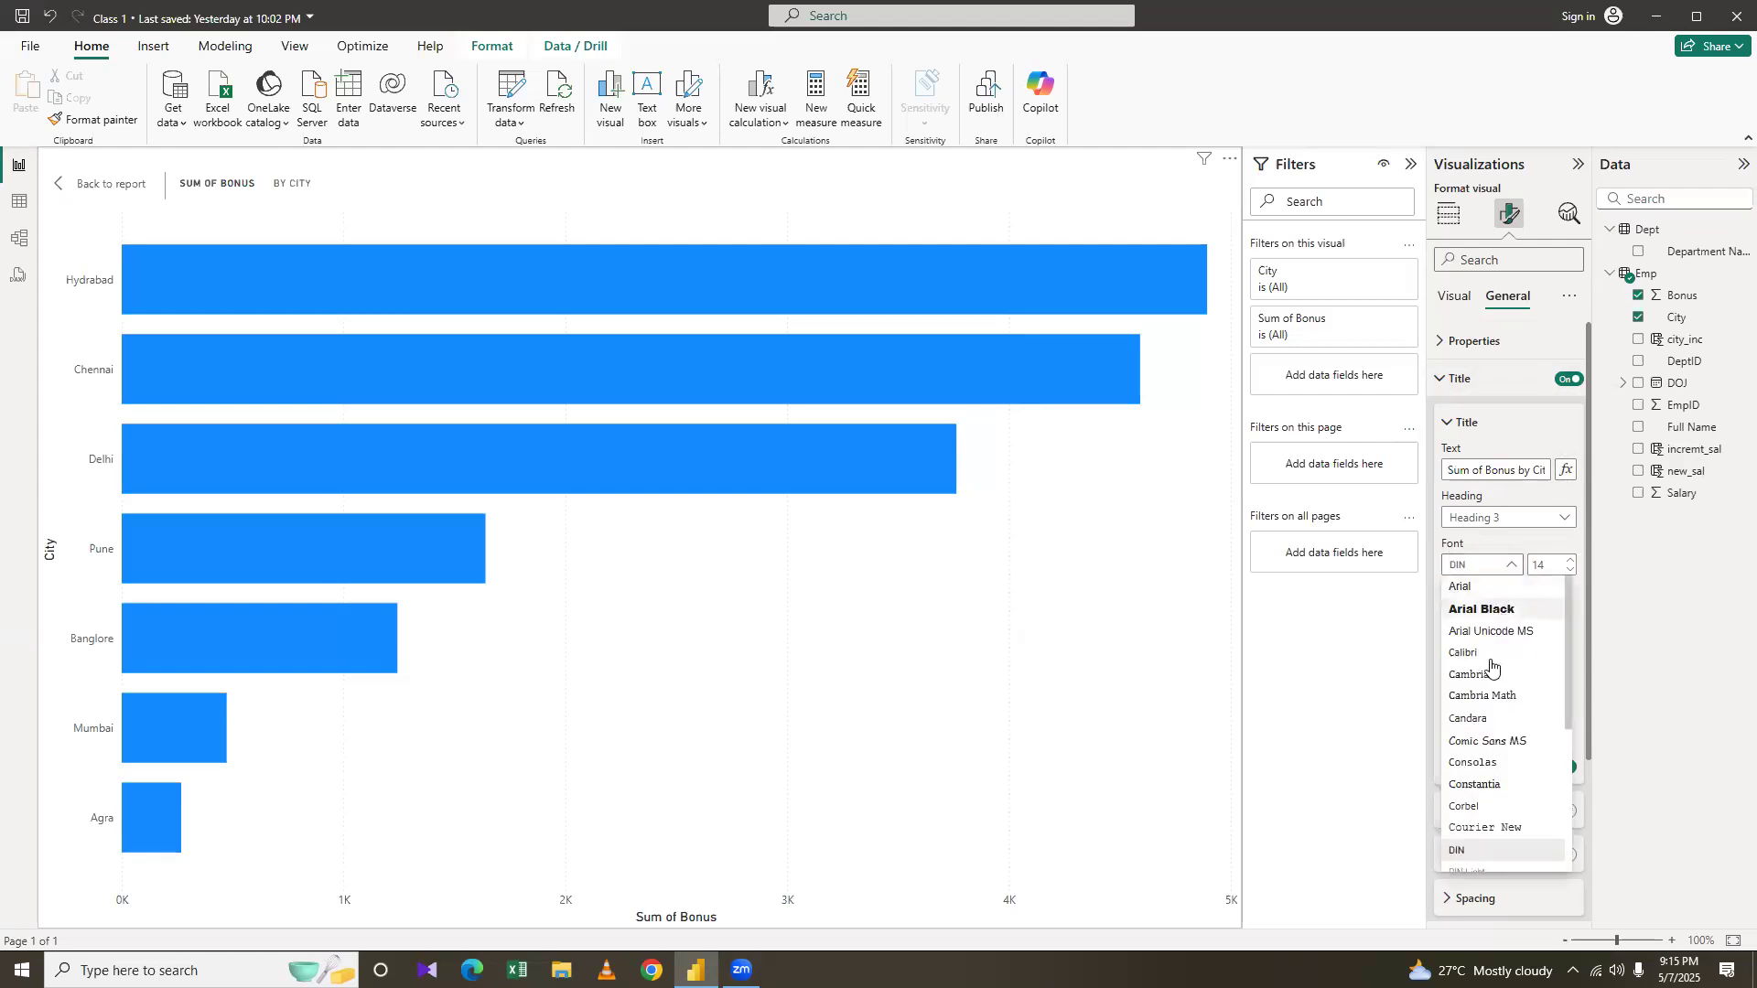
pyautogui.scroll(-2, 1489, 767)
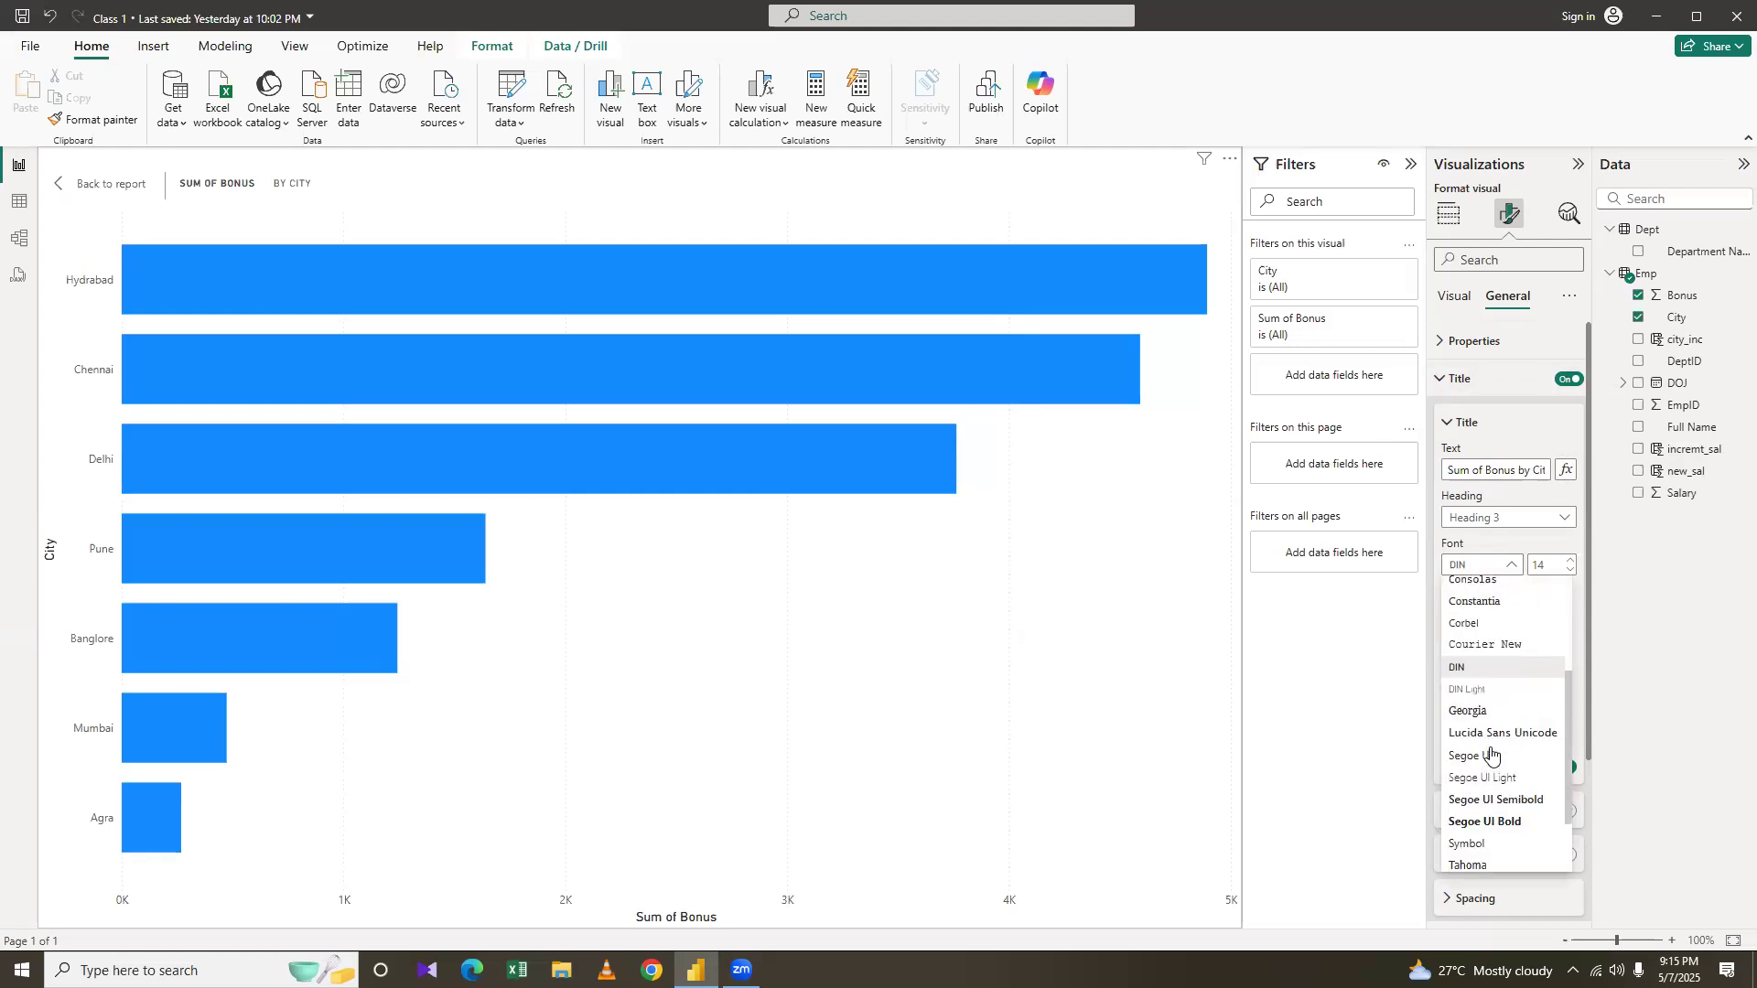
pyautogui.scroll(-1, 1489, 767)
pyautogui.click(1491, 770)
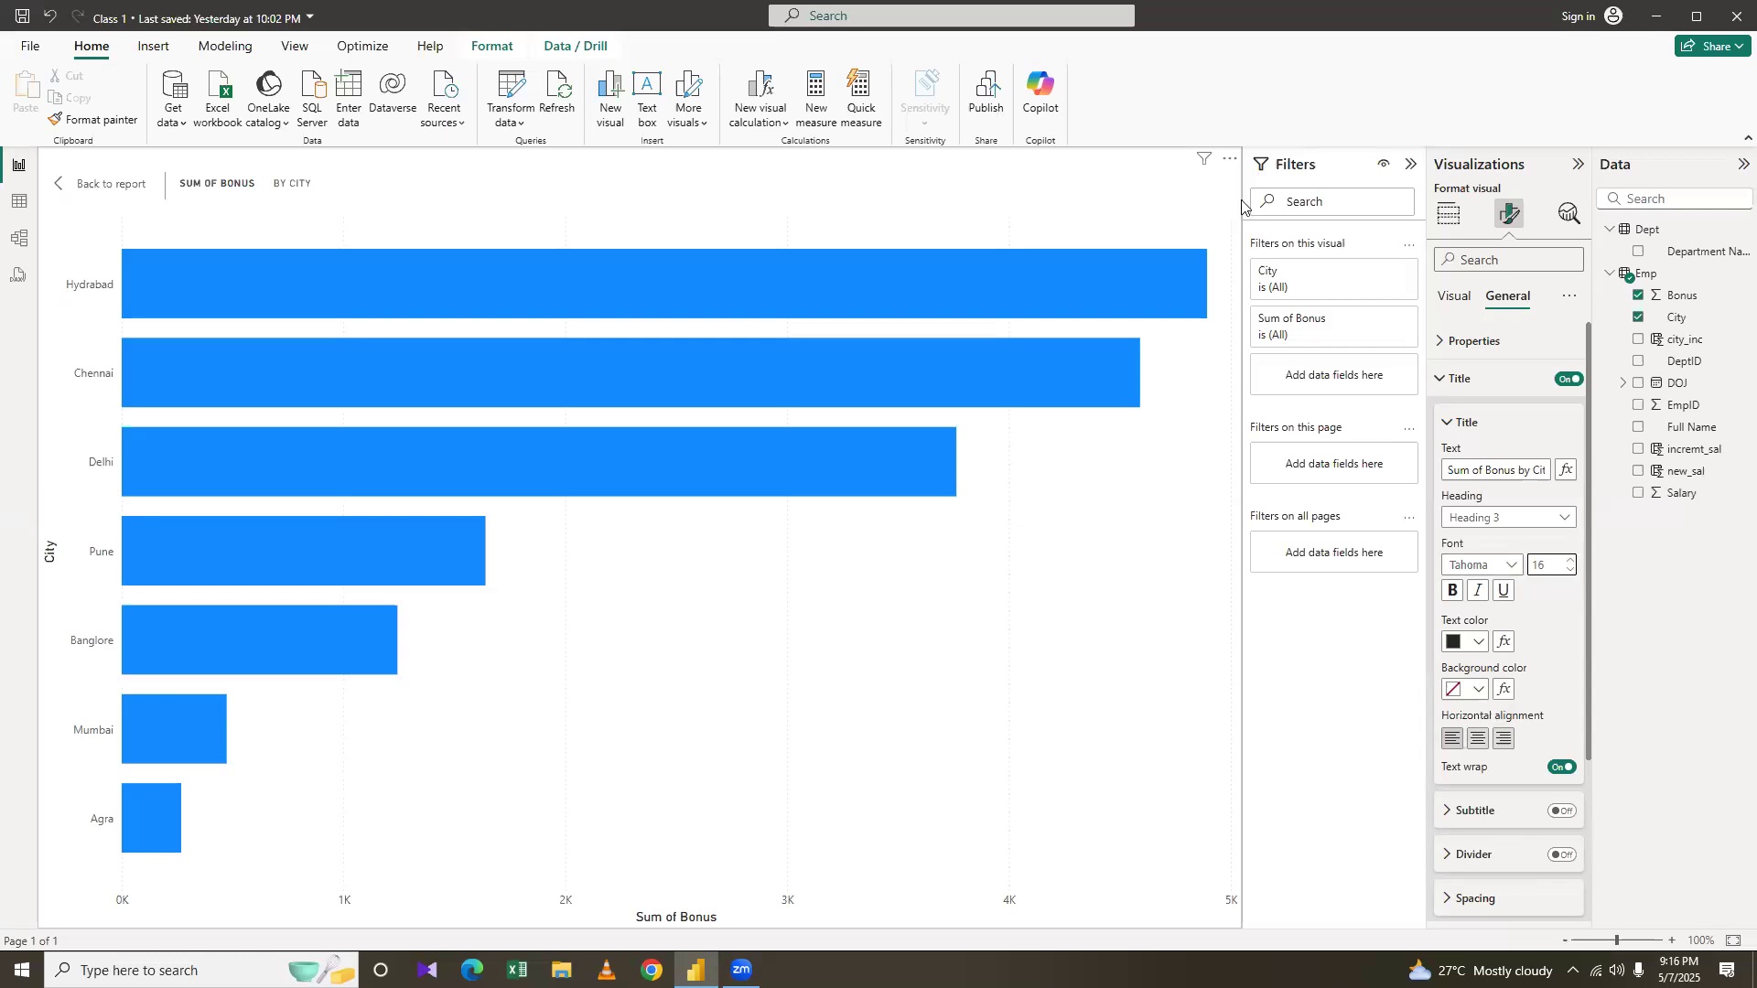
# Return to the report page, raise the chart title's font size to 18 and center the title horizontally
pyautogui.click(87, 187)
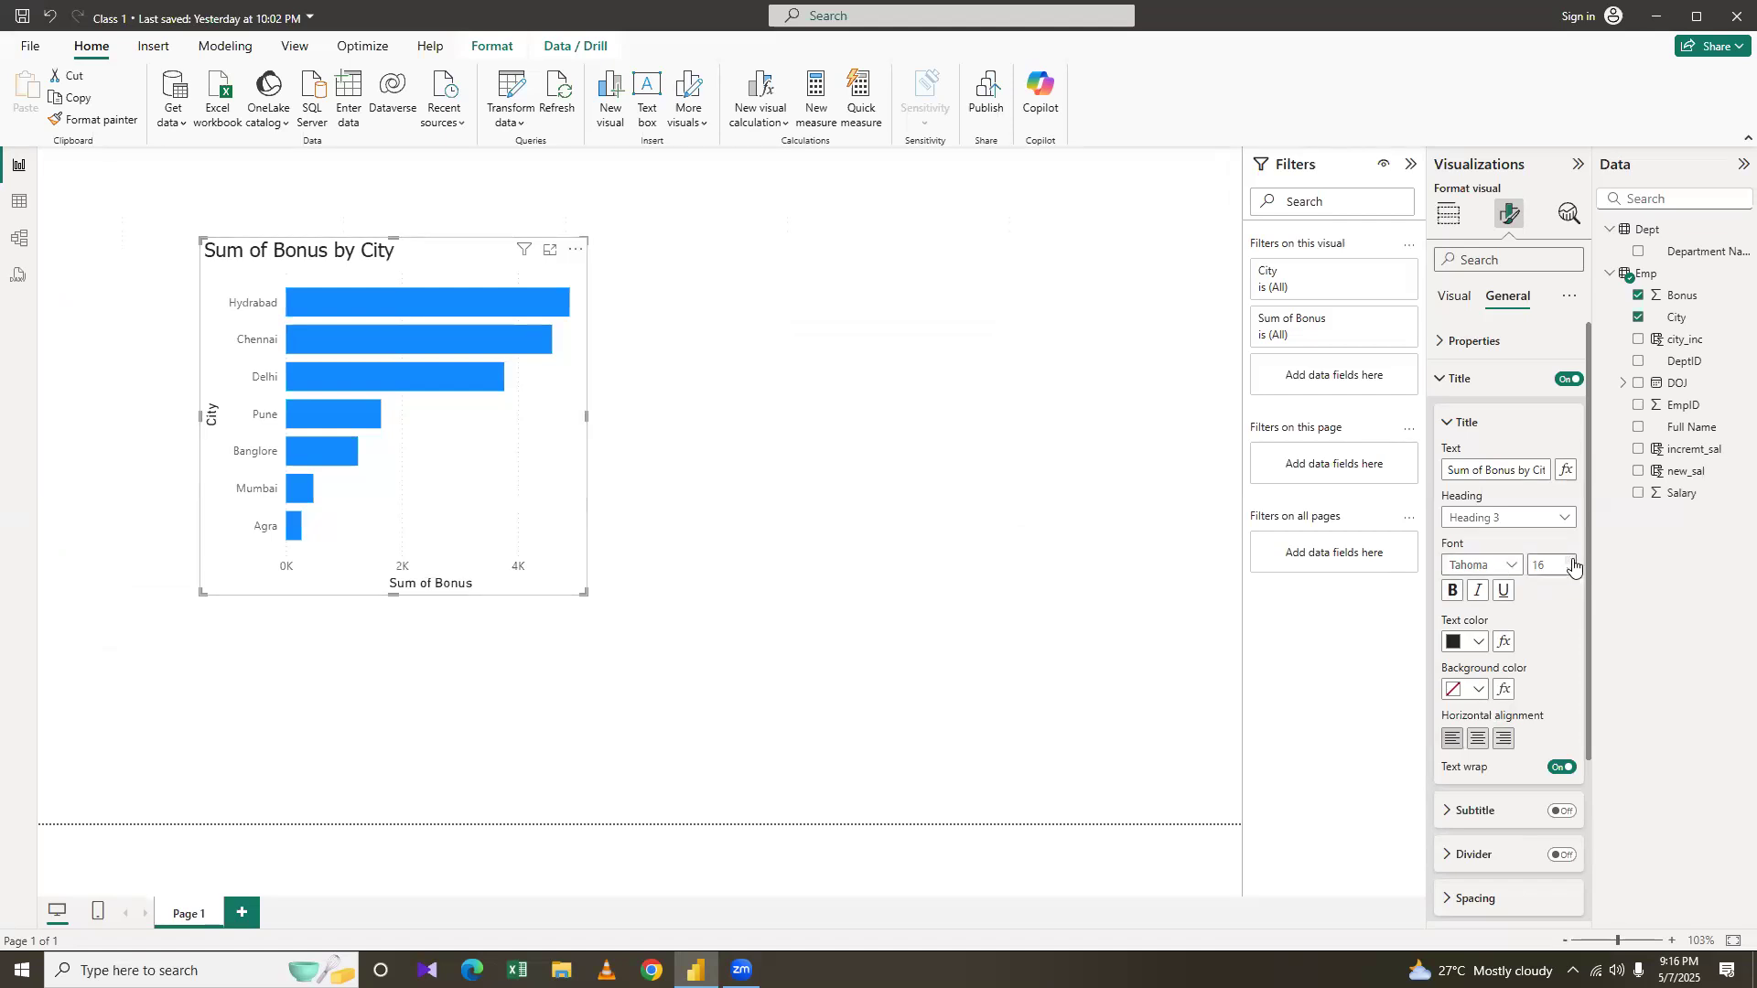
pyautogui.click(1478, 739)
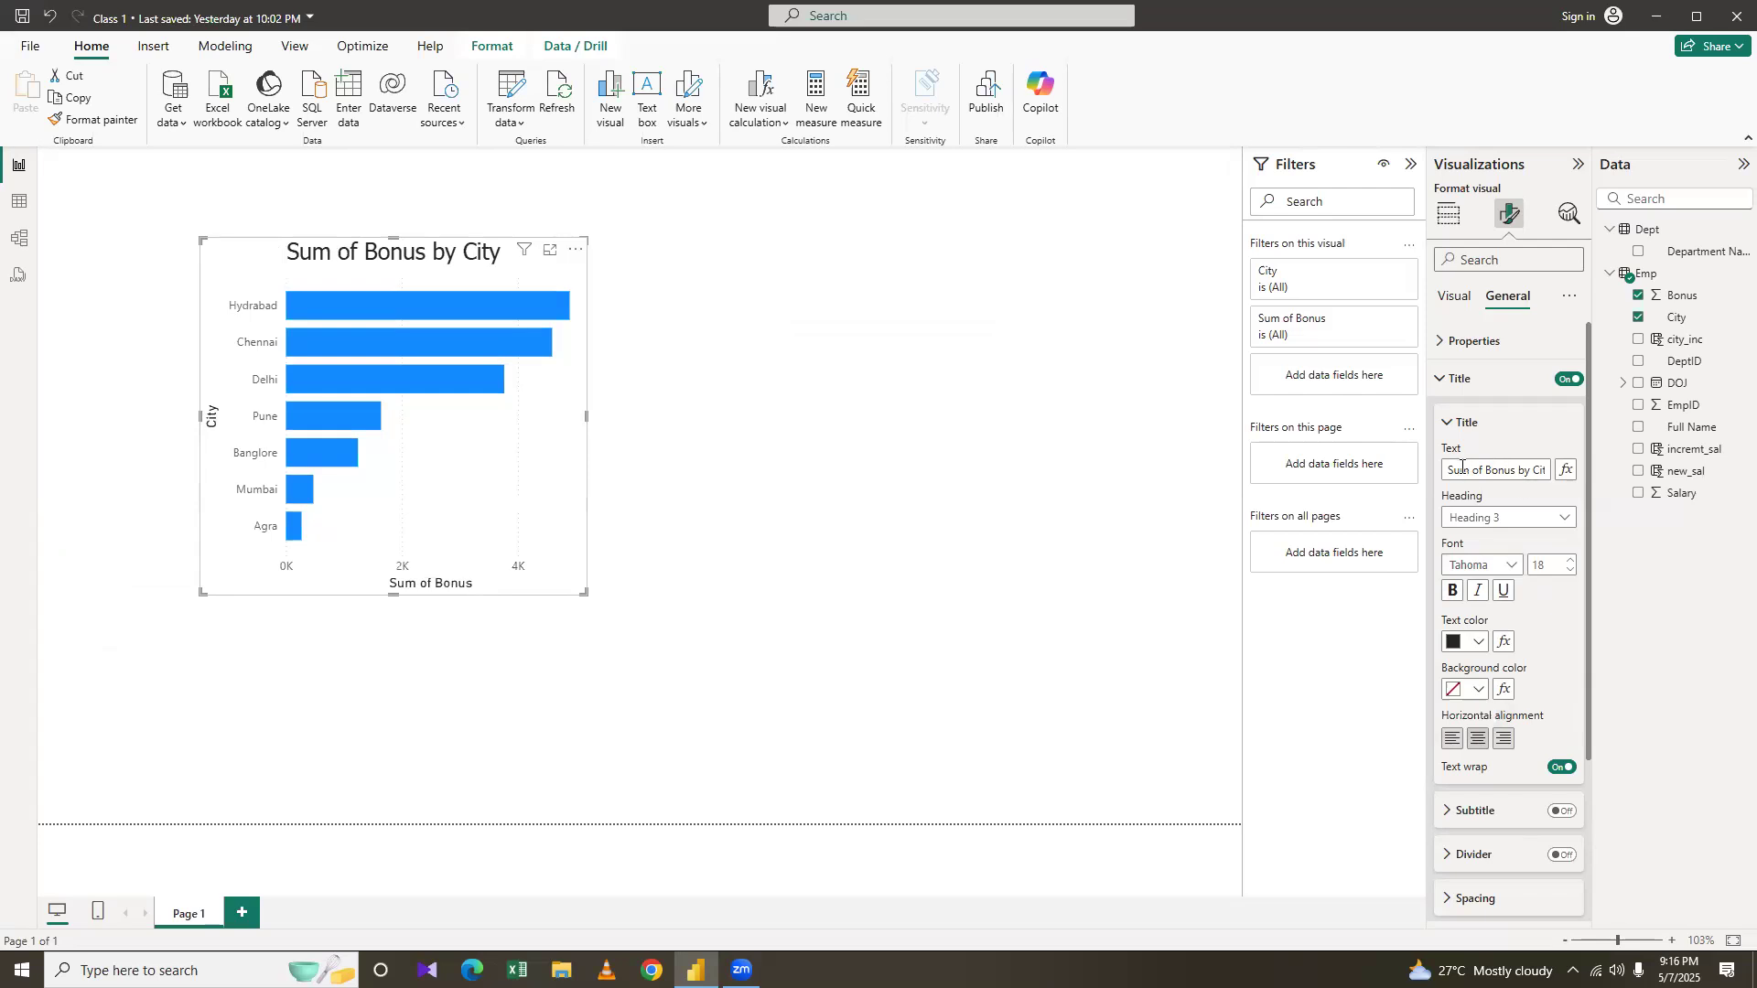
# Try black and then dark blue as the chart title's text color
pyautogui.click(1458, 647)
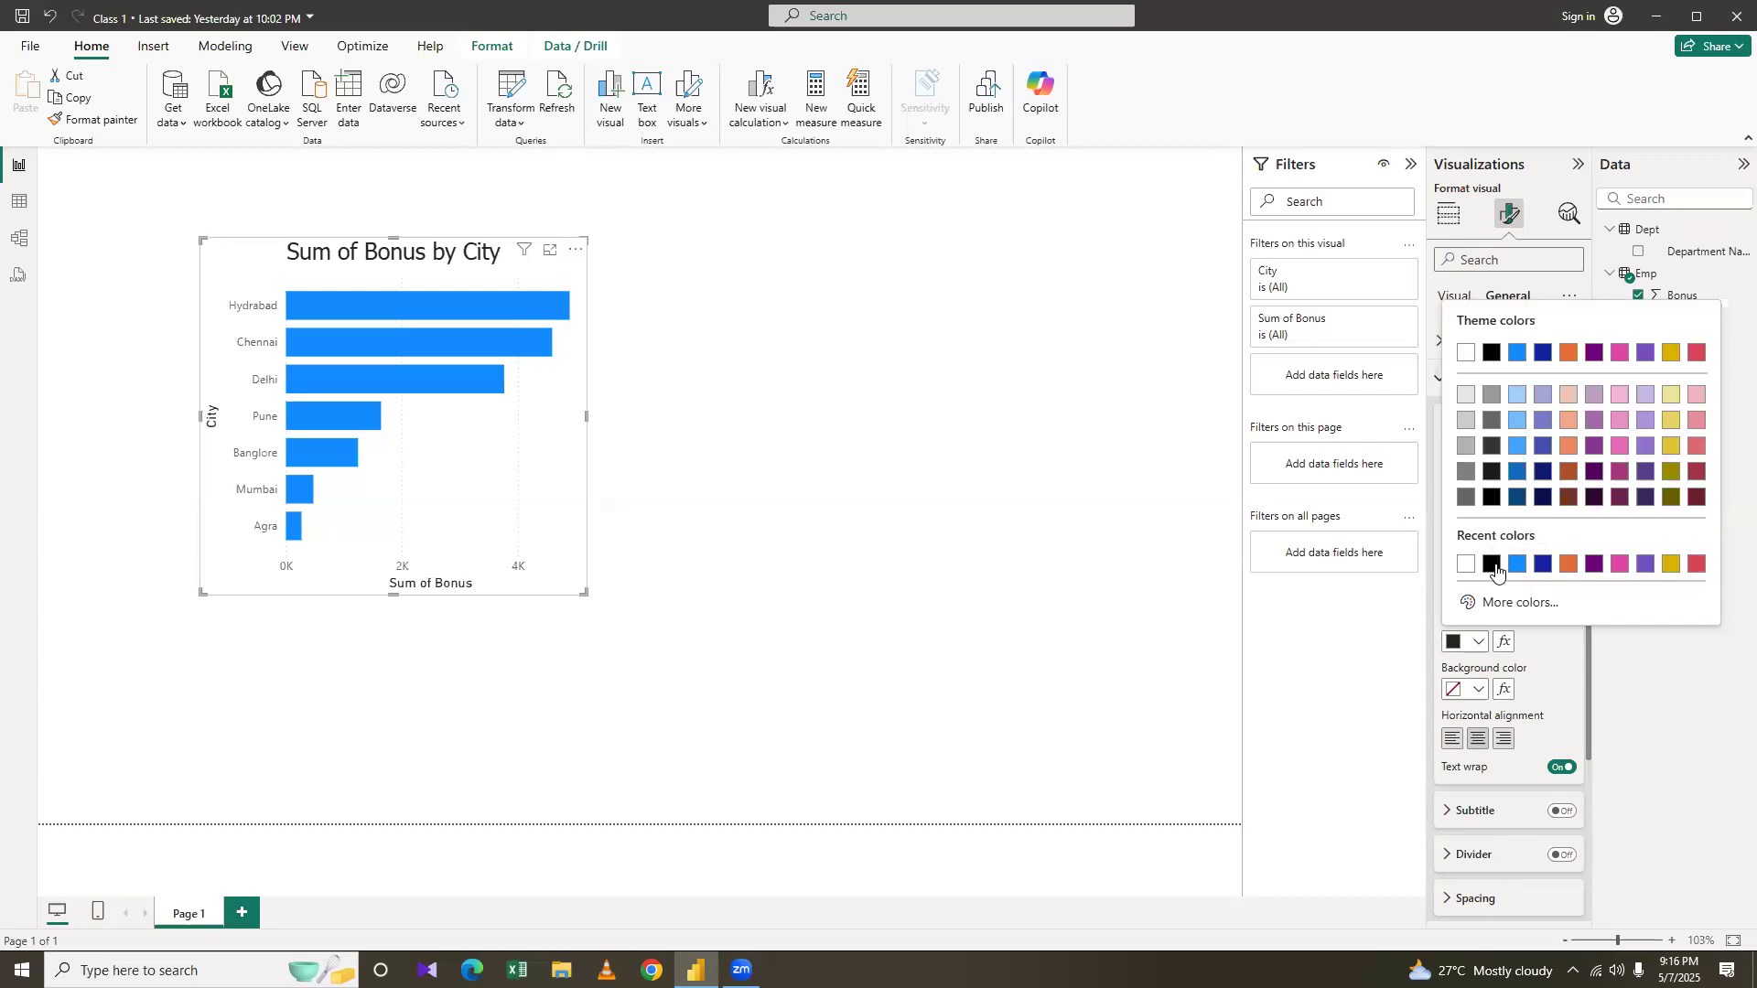
pyautogui.click(1491, 564)
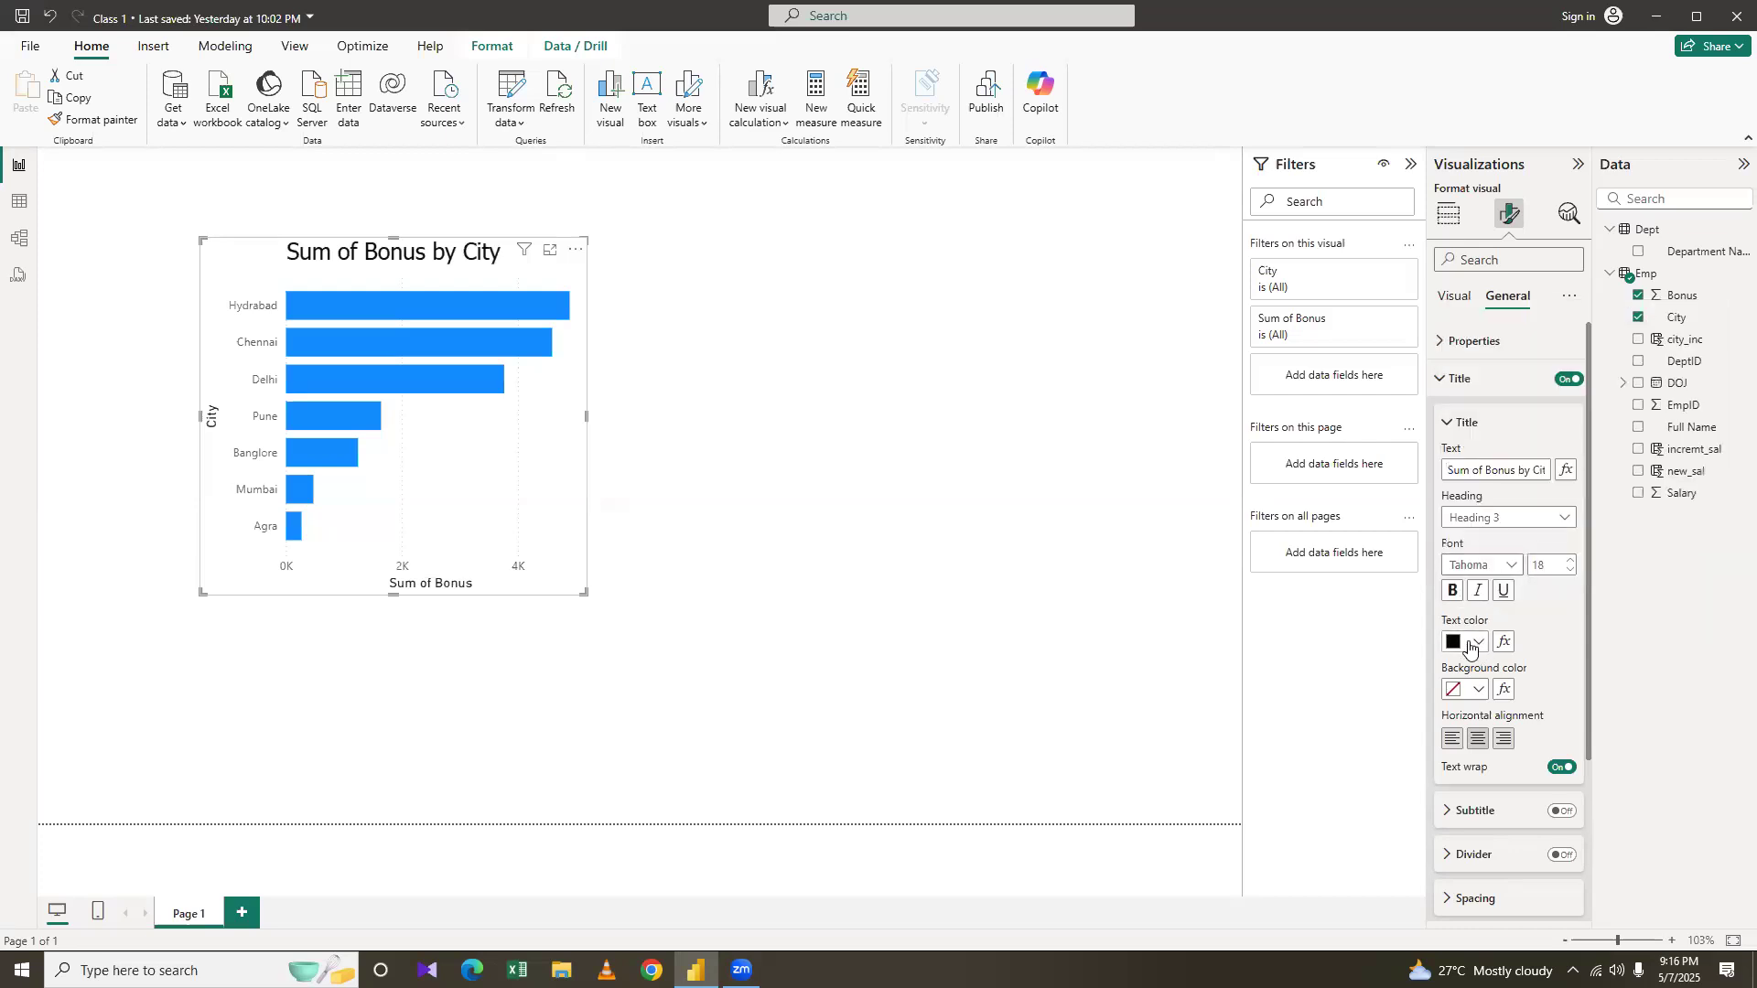
pyautogui.click(1458, 643)
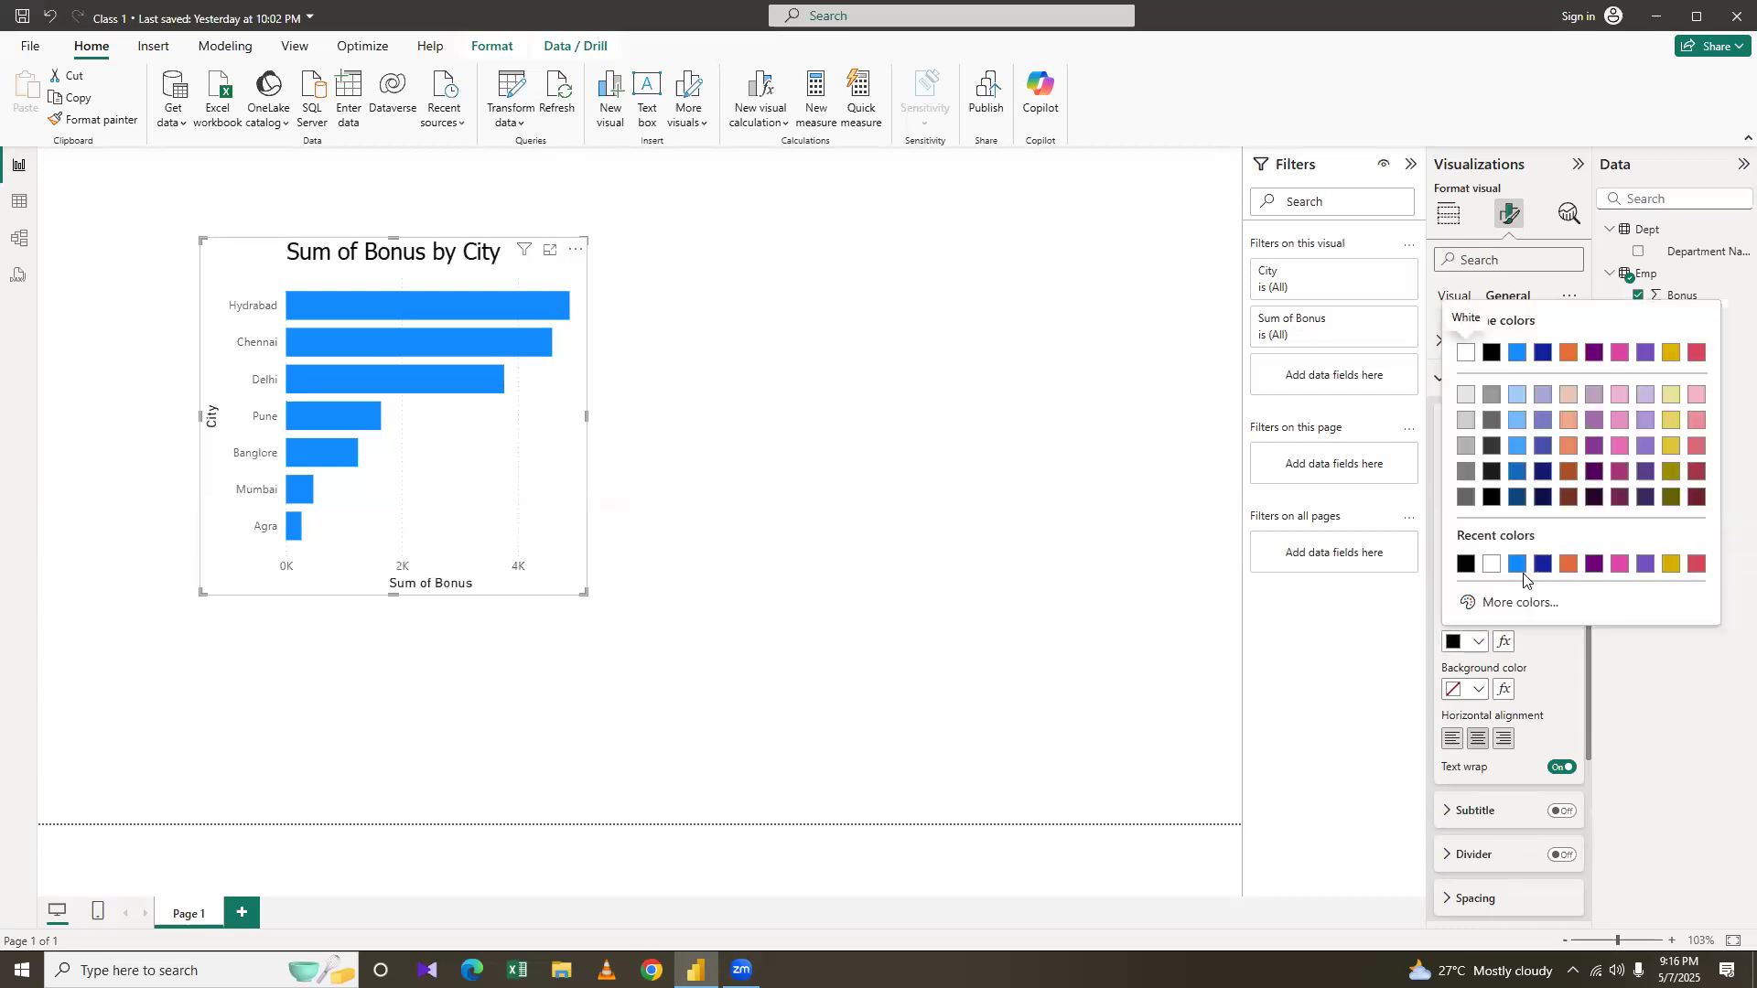
pyautogui.click(1521, 571)
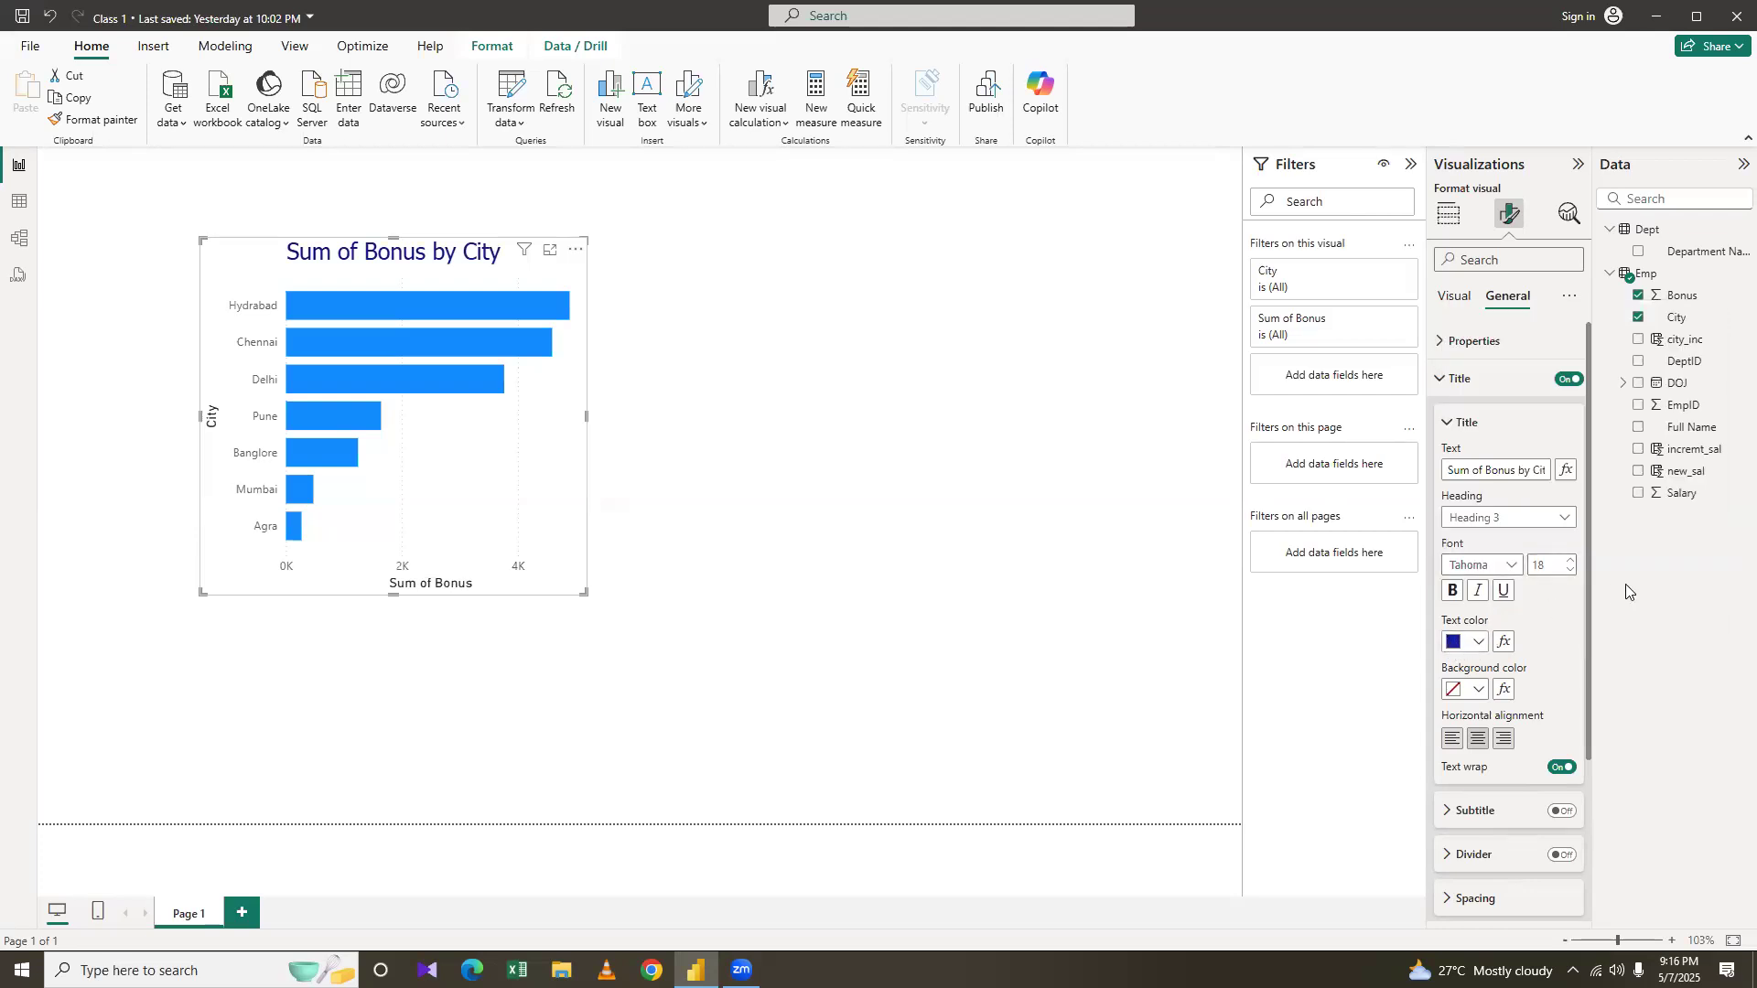
# Format the chart title as bold red text on a light gray background
pyautogui.click(1456, 643)
pyautogui.click(1697, 564)
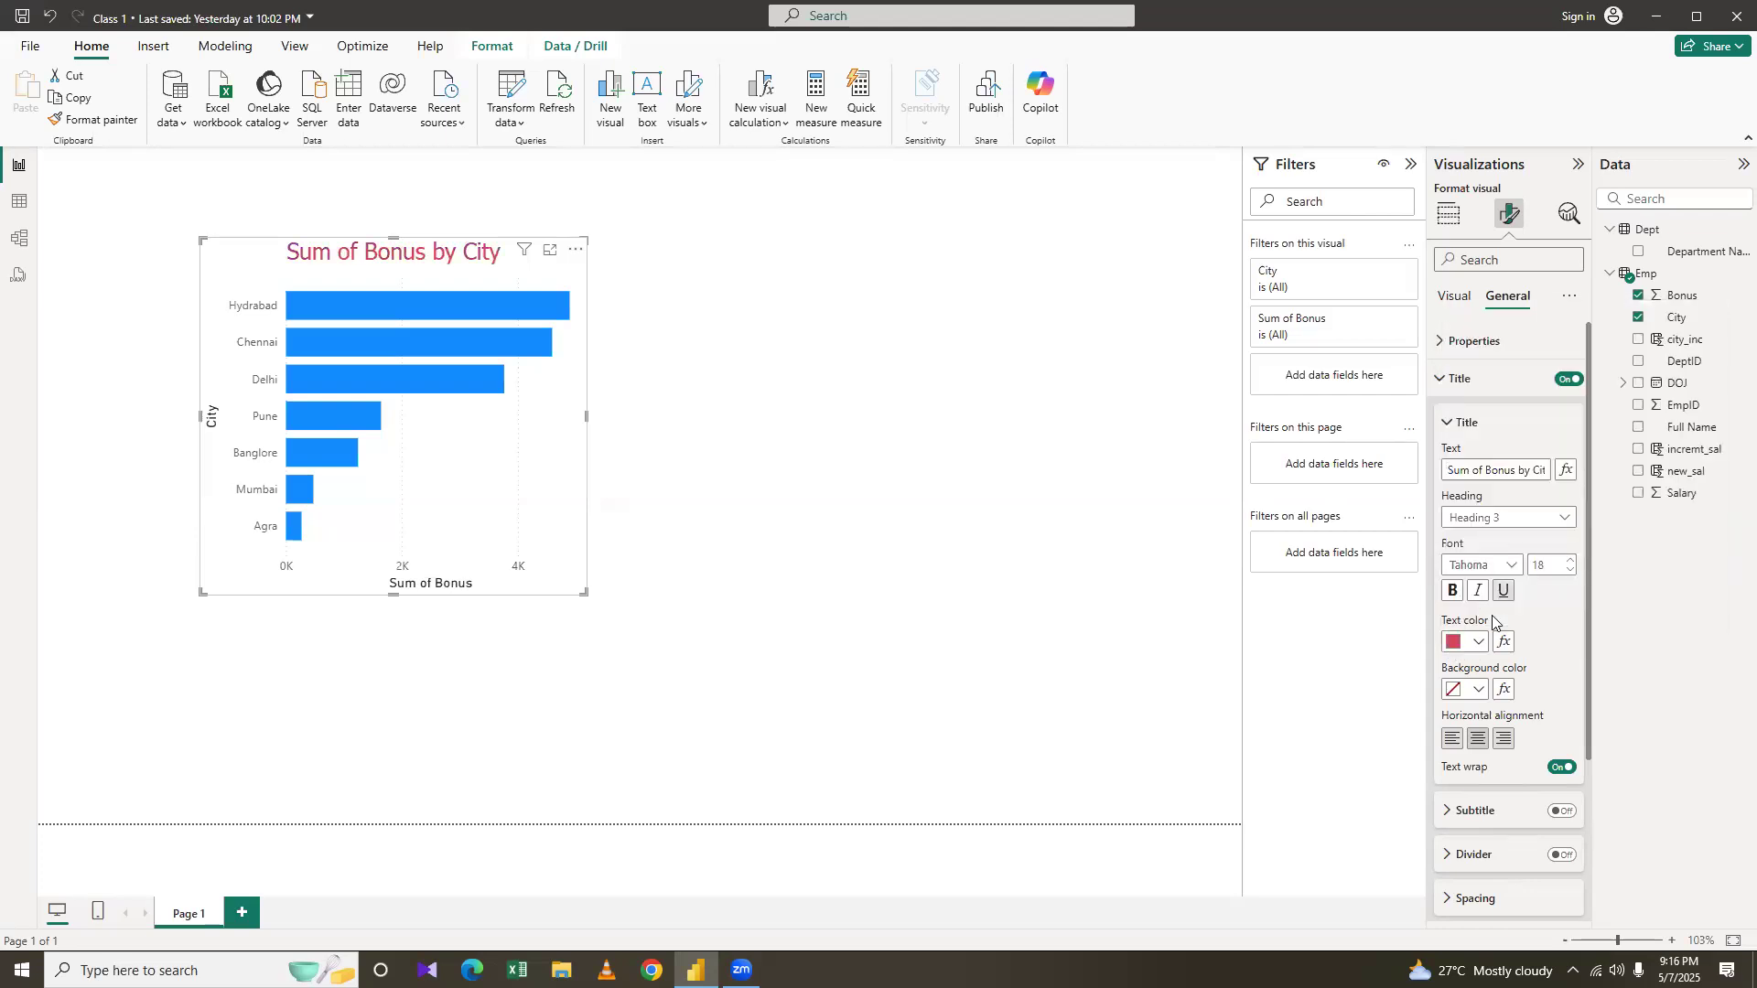
pyautogui.click(1456, 691)
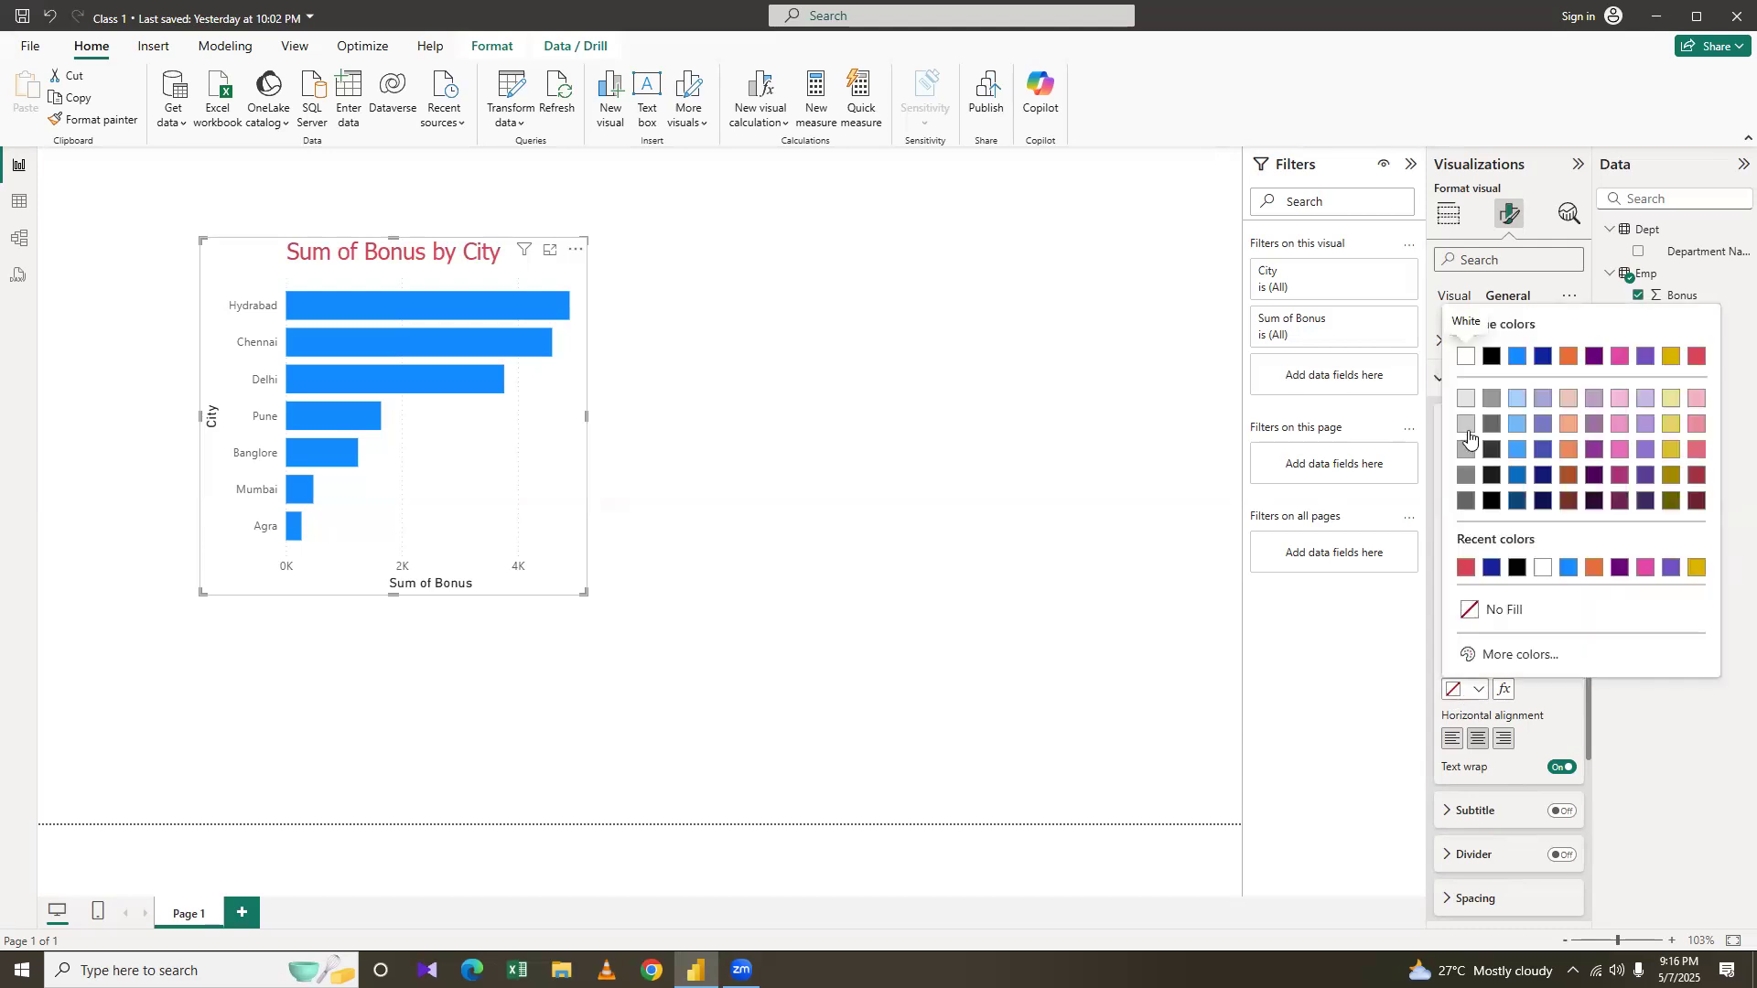
pyautogui.click(1465, 425)
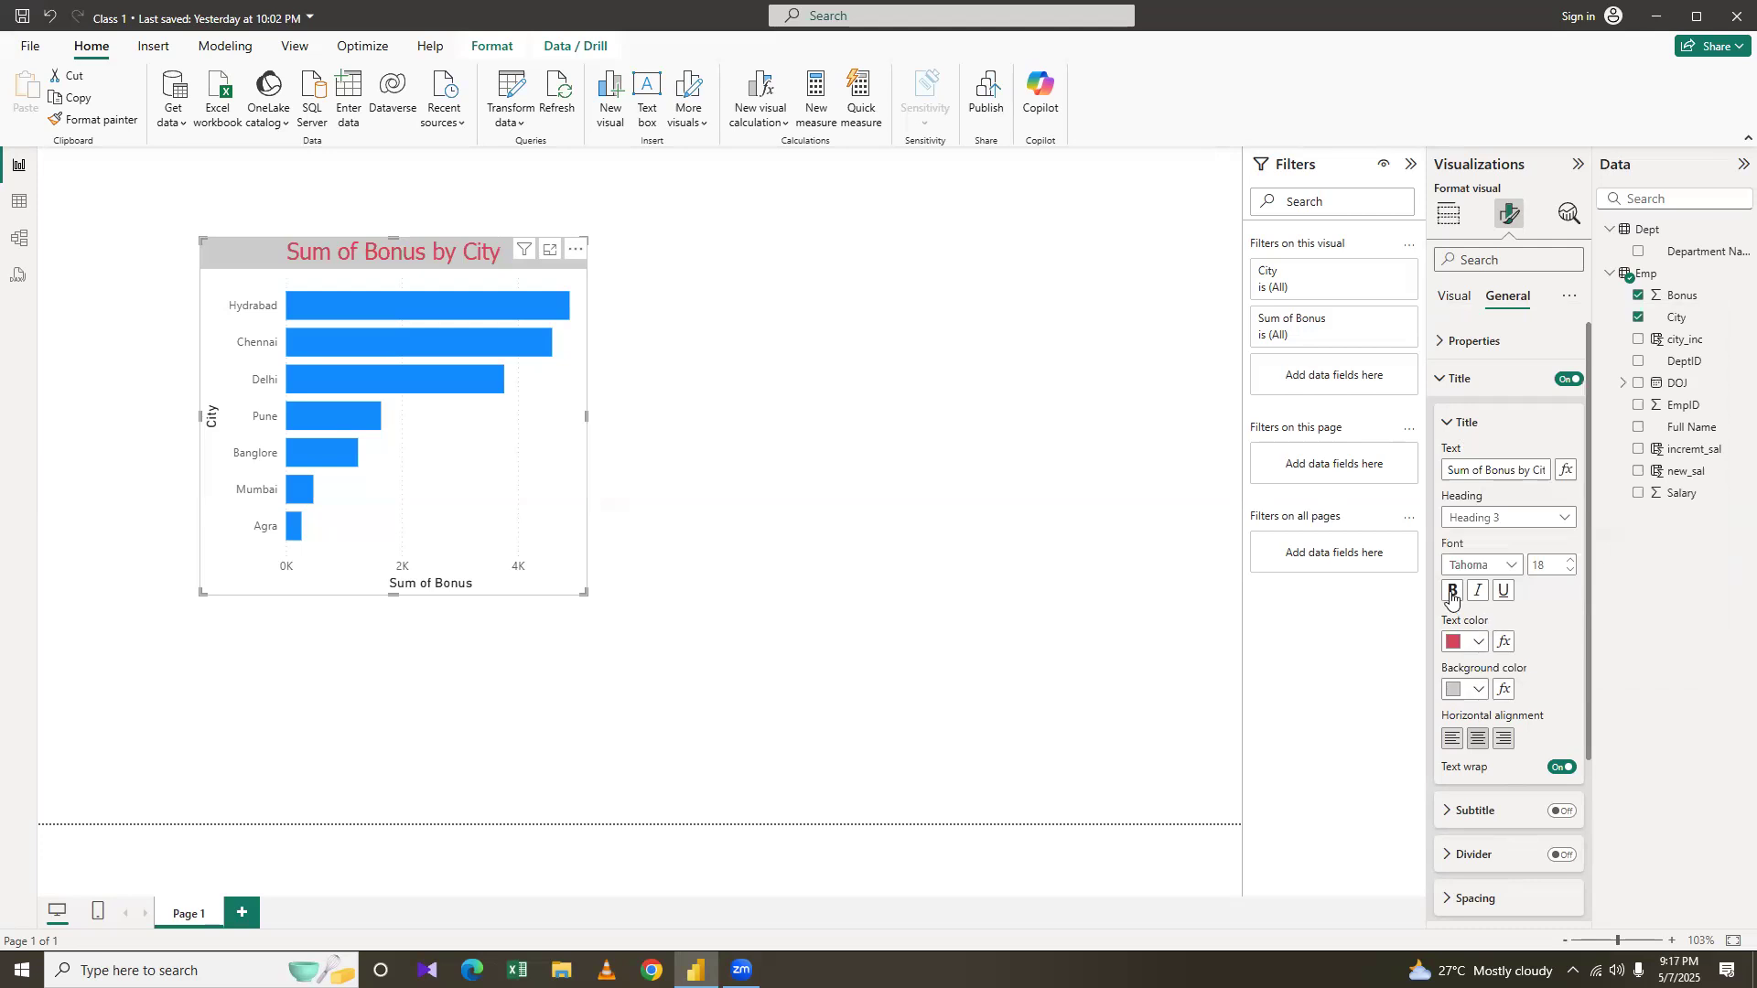
pyautogui.click(1452, 592)
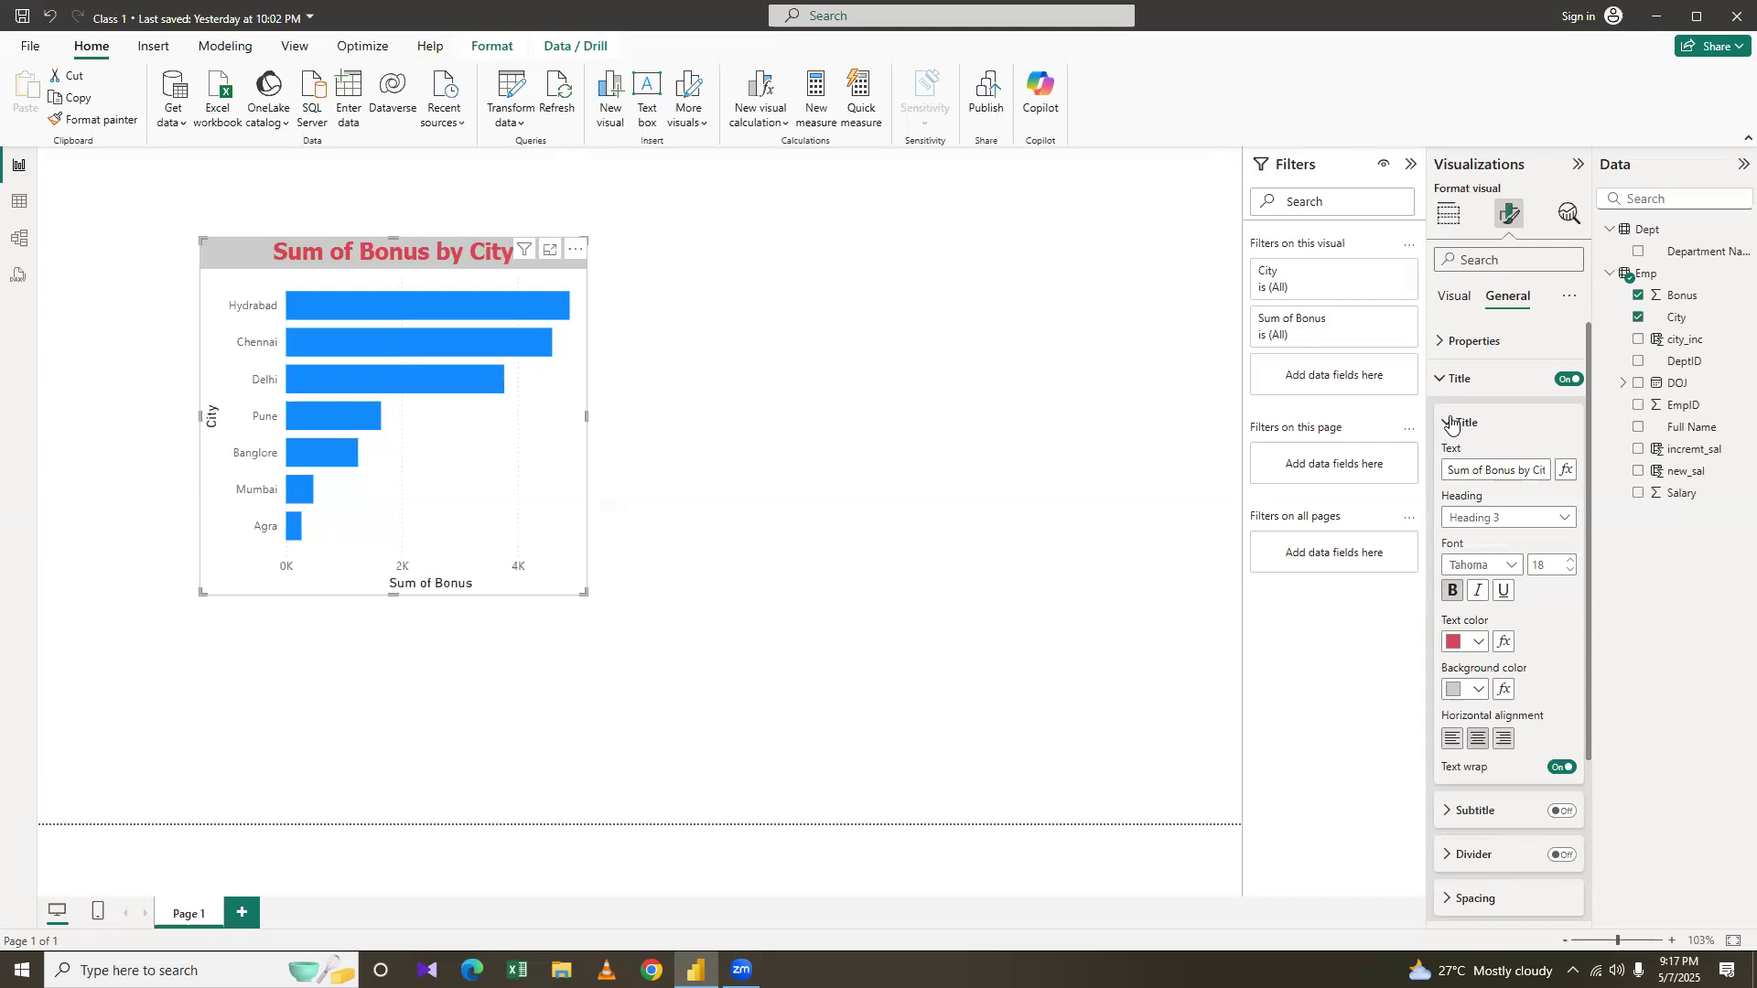
pyautogui.click(1452, 423)
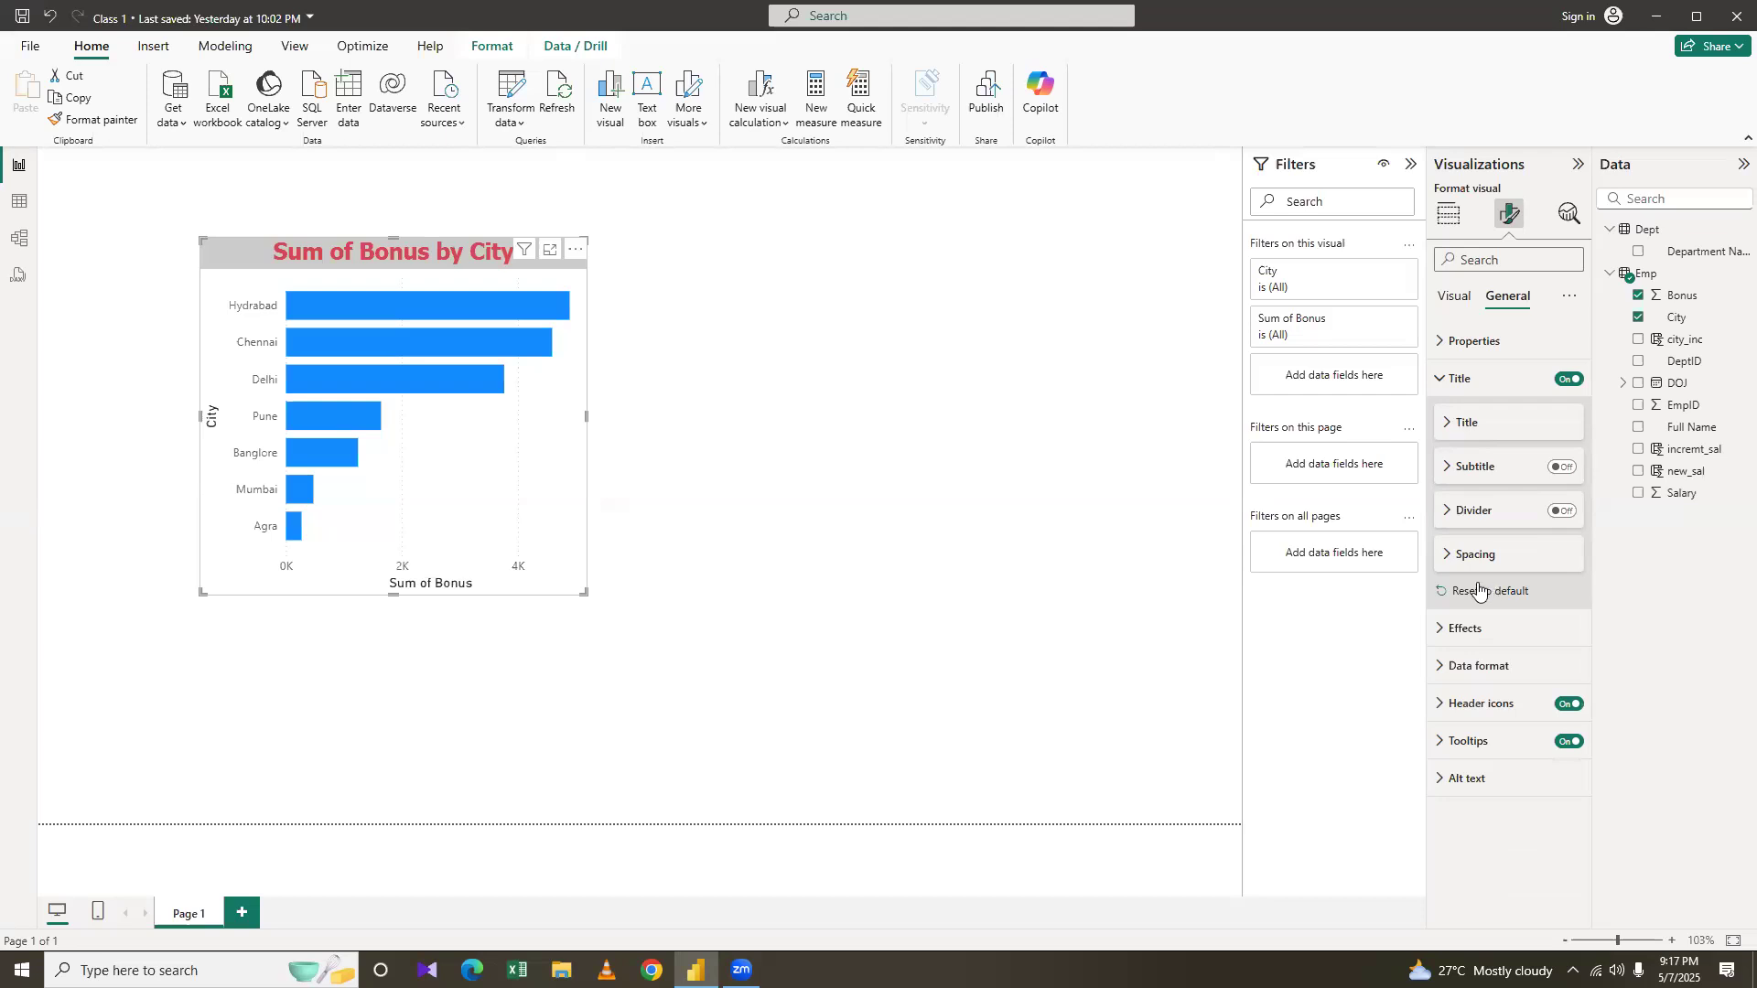
# Set the whole bar chart's background effect color to White, 30% darker
pyautogui.click(1438, 629)
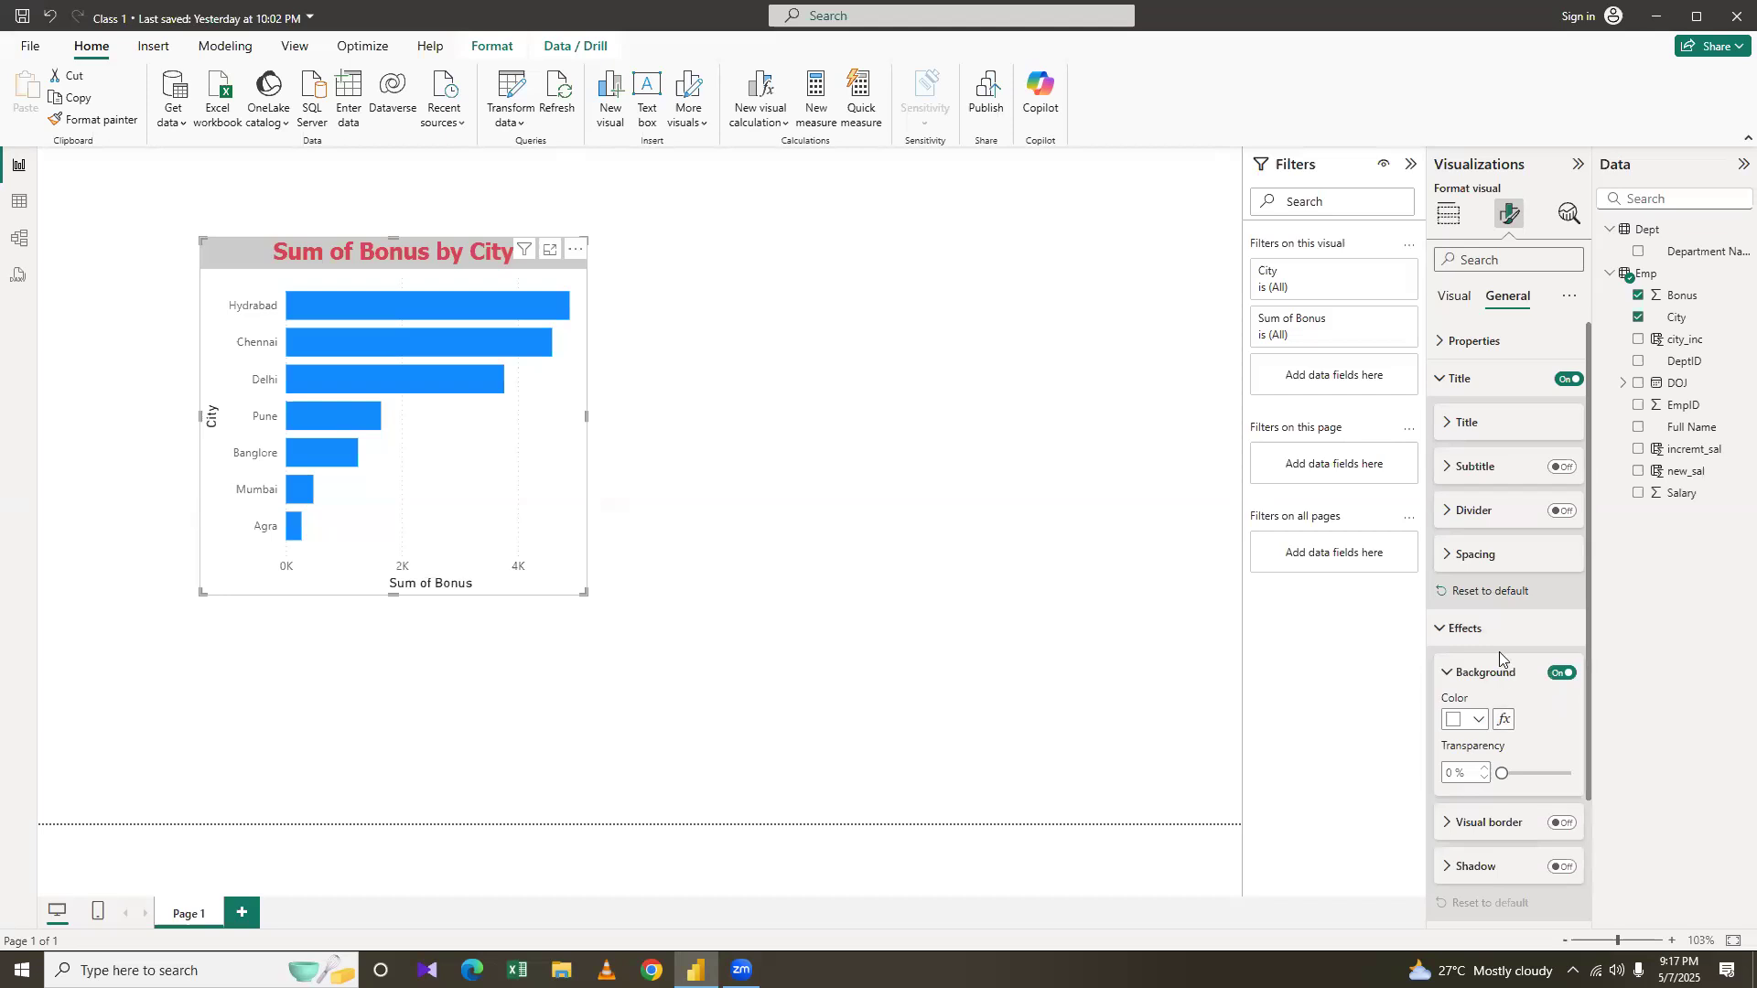
pyautogui.scroll(-3, 1500, 655)
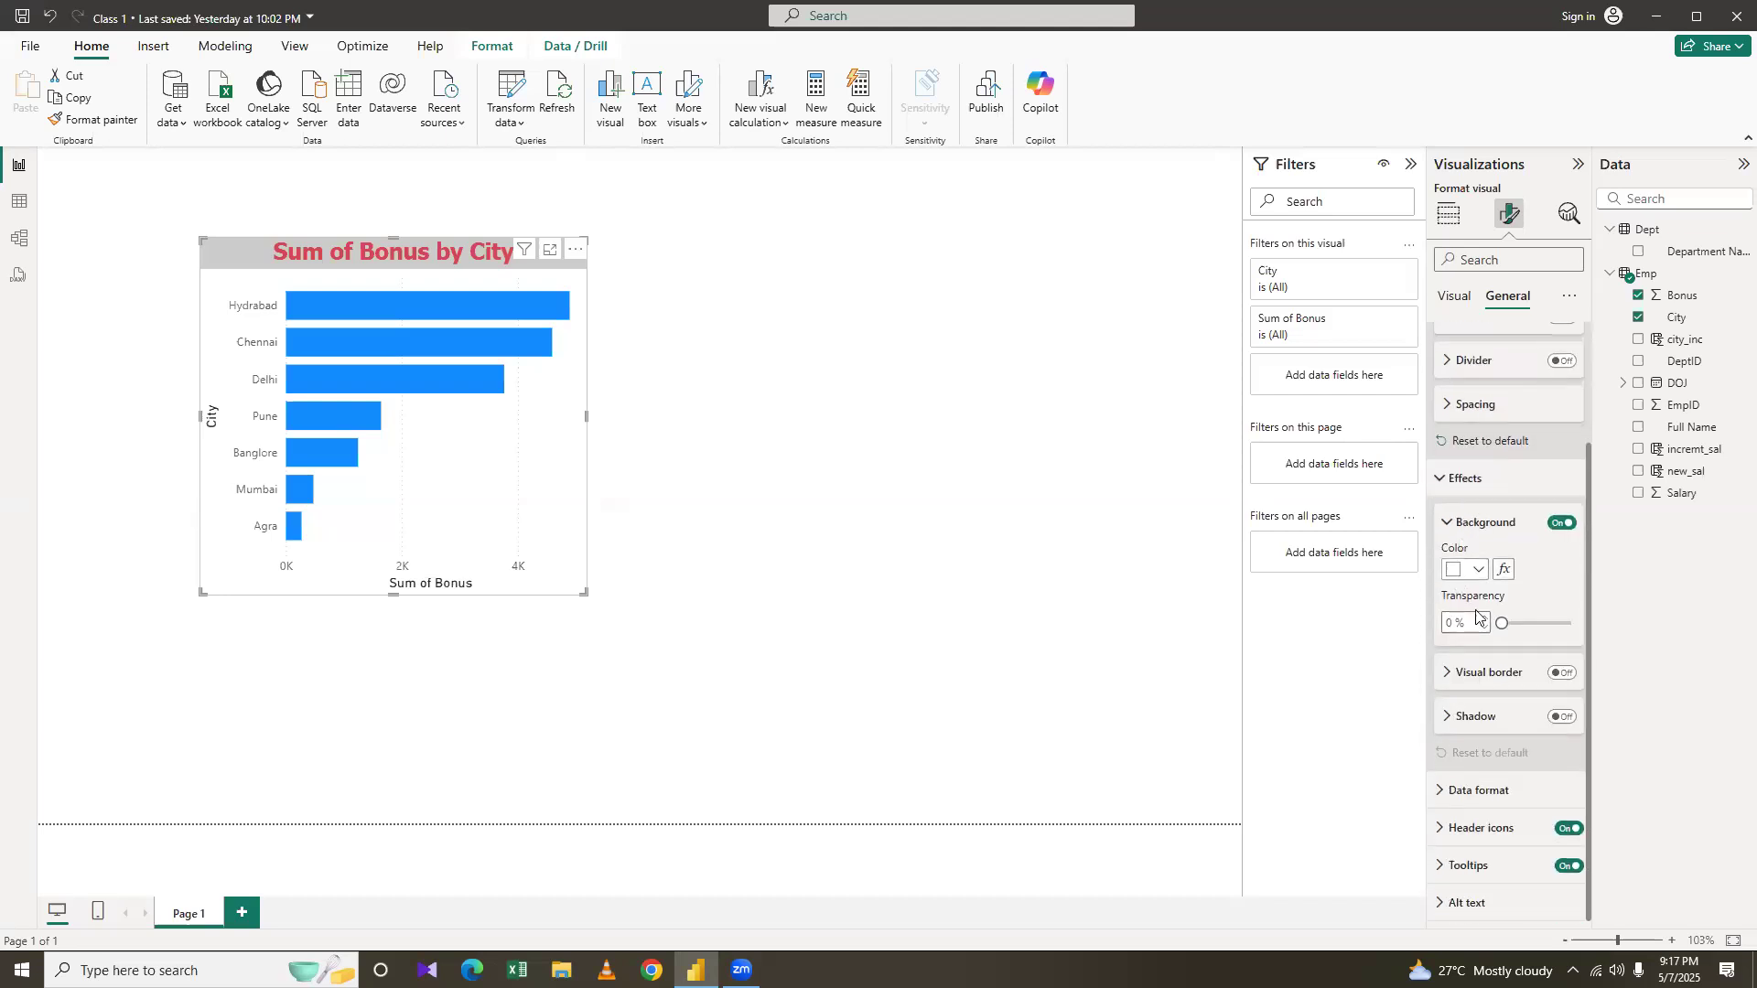
pyautogui.click(1461, 571)
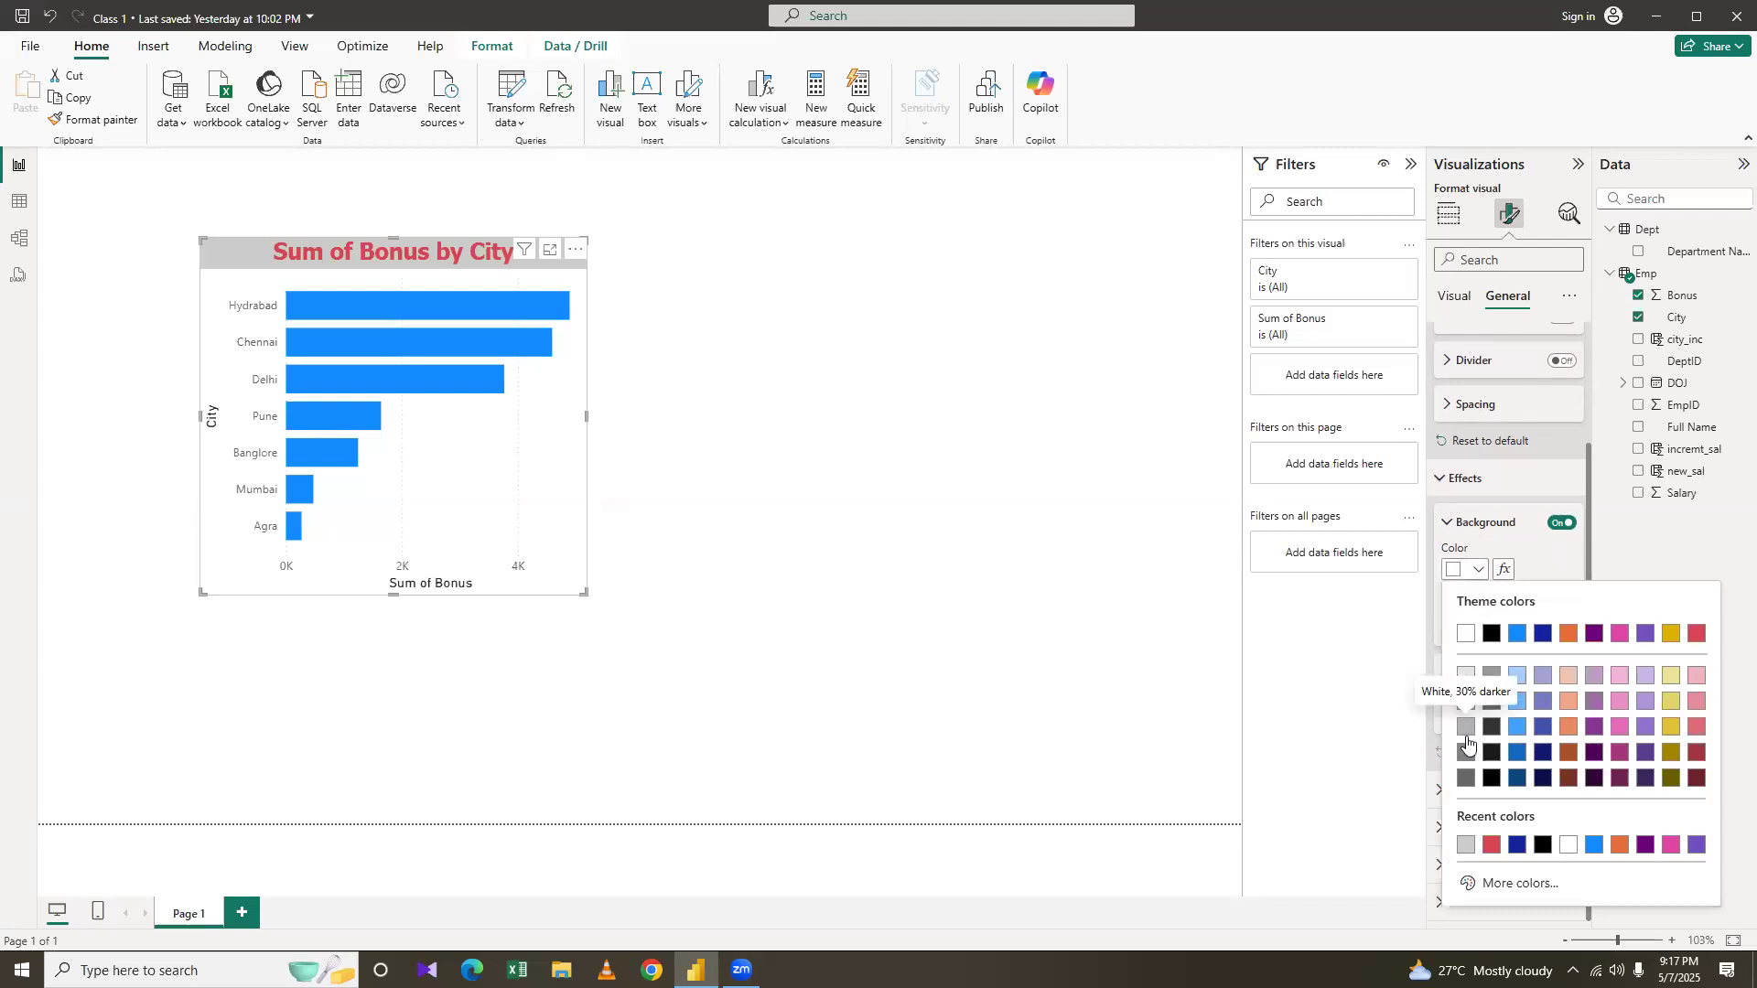
pyautogui.click(1467, 729)
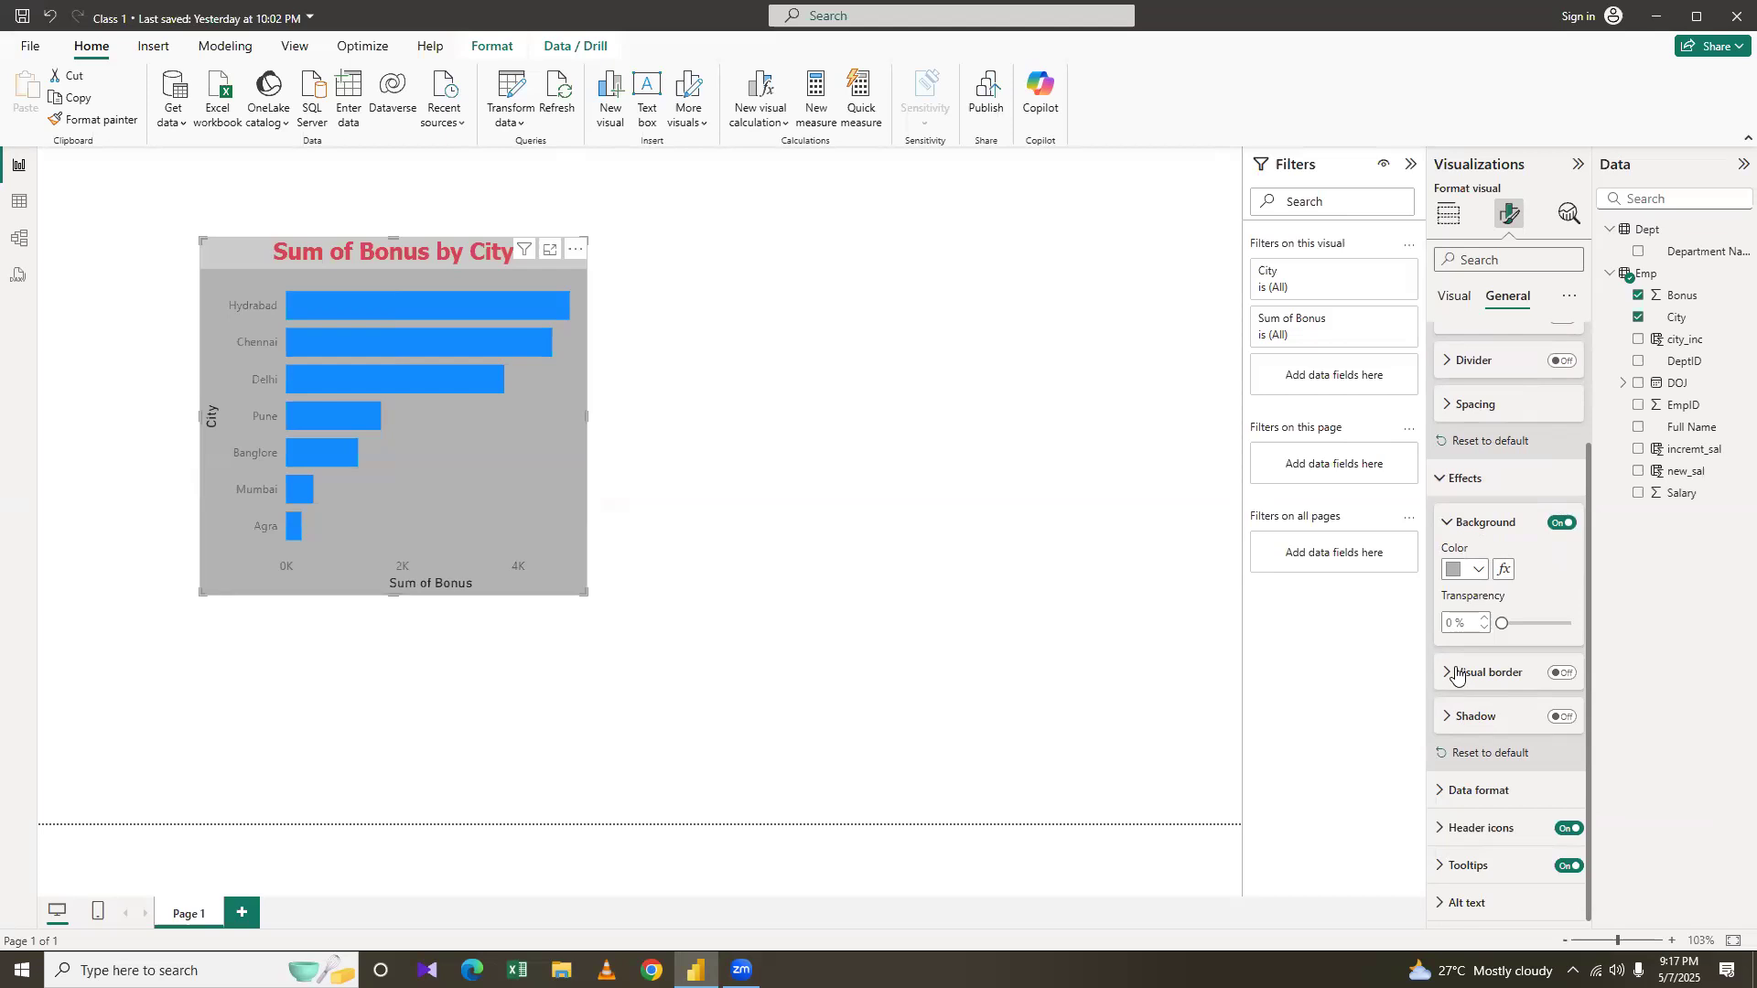
# Turn on the bar chart's visual border in black with 26 px rounded corners
pyautogui.click(1481, 685)
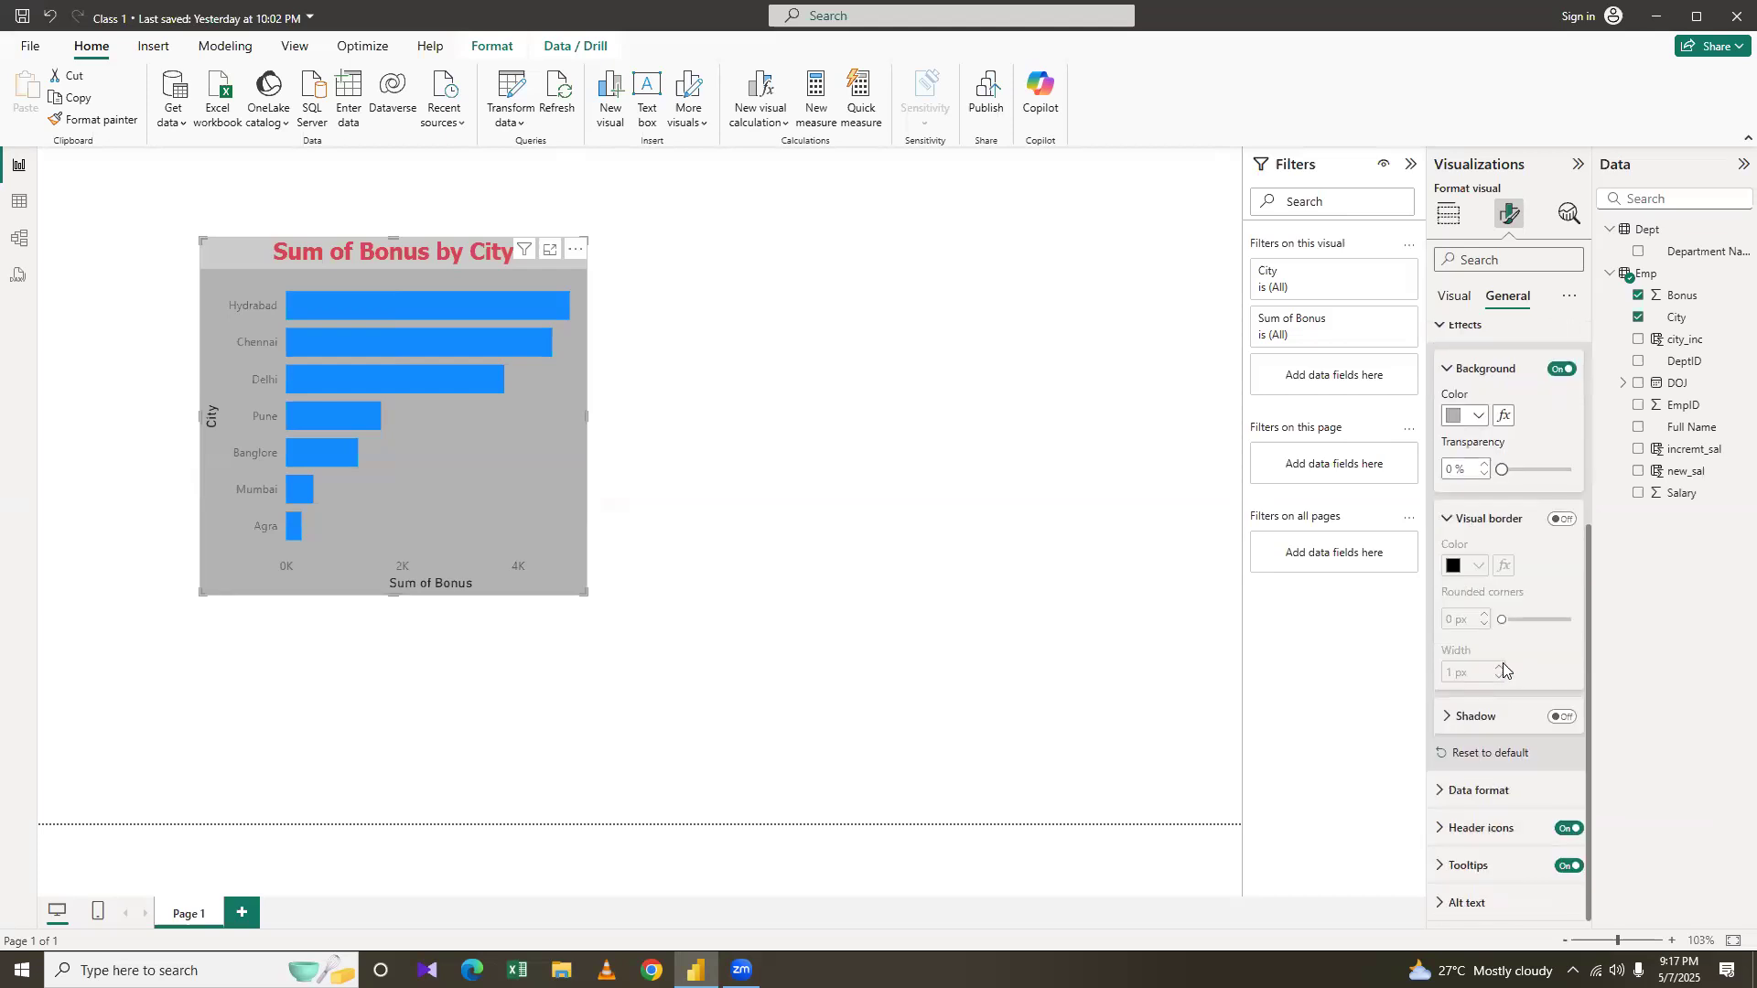
pyautogui.click(1458, 569)
pyautogui.click(1459, 567)
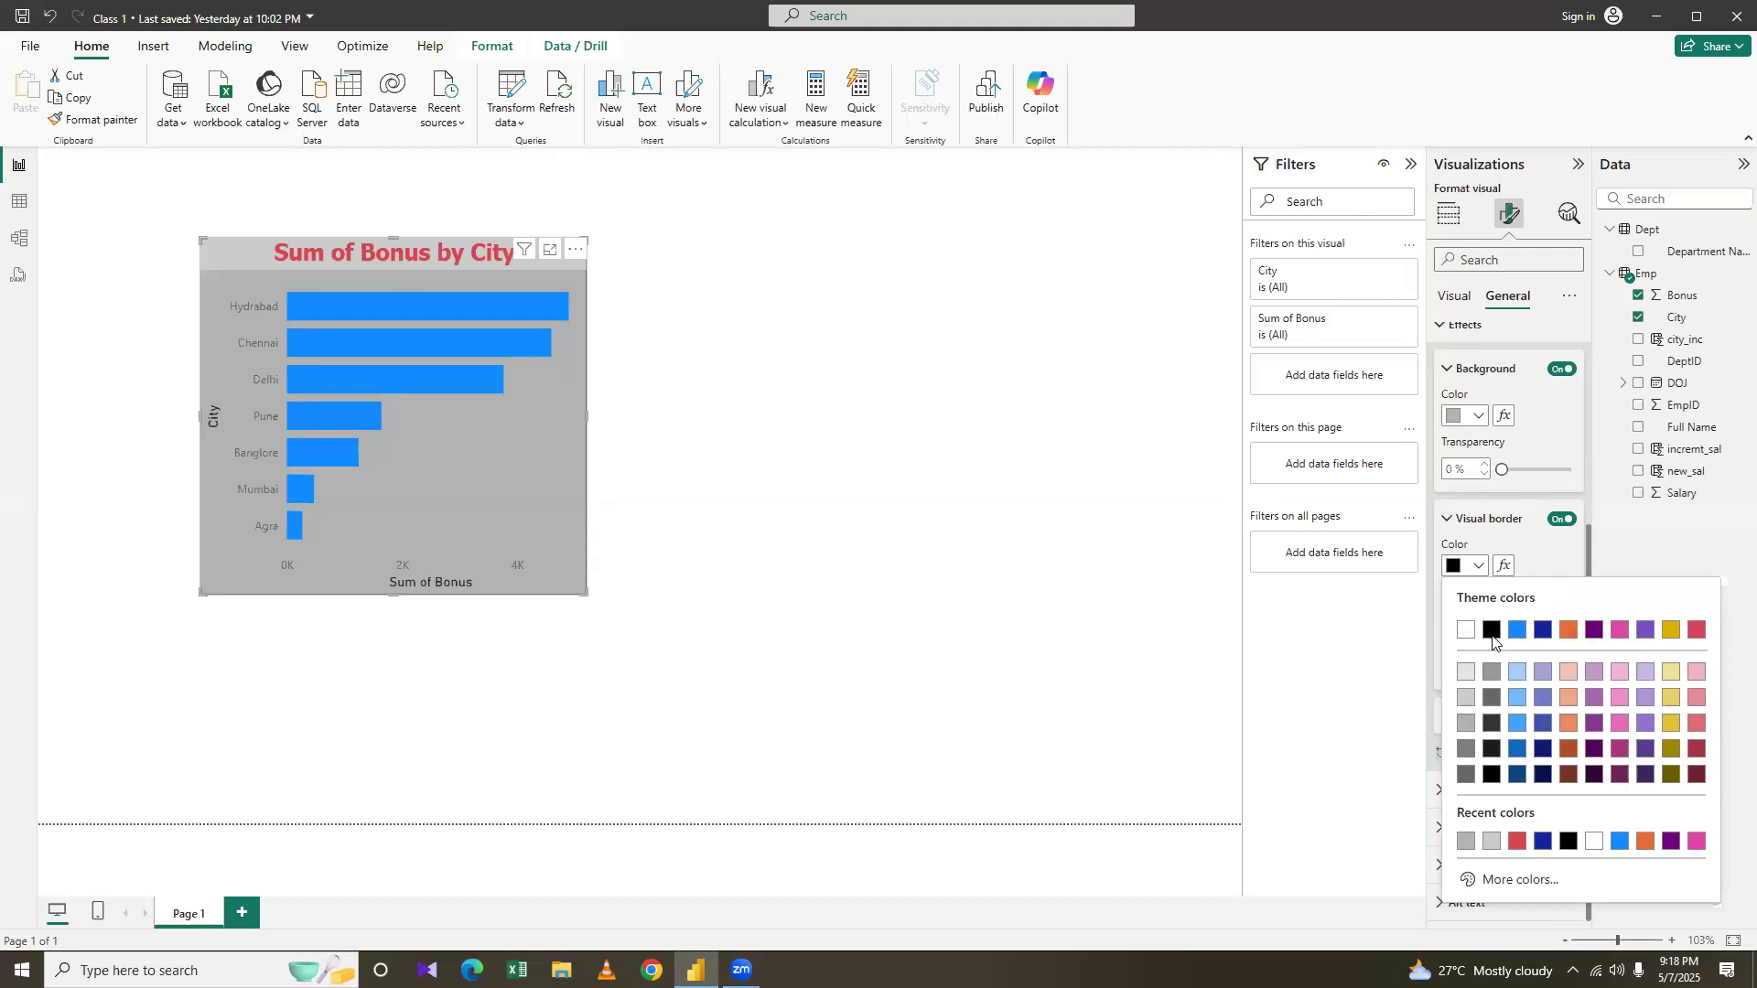
pyautogui.click(1493, 636)
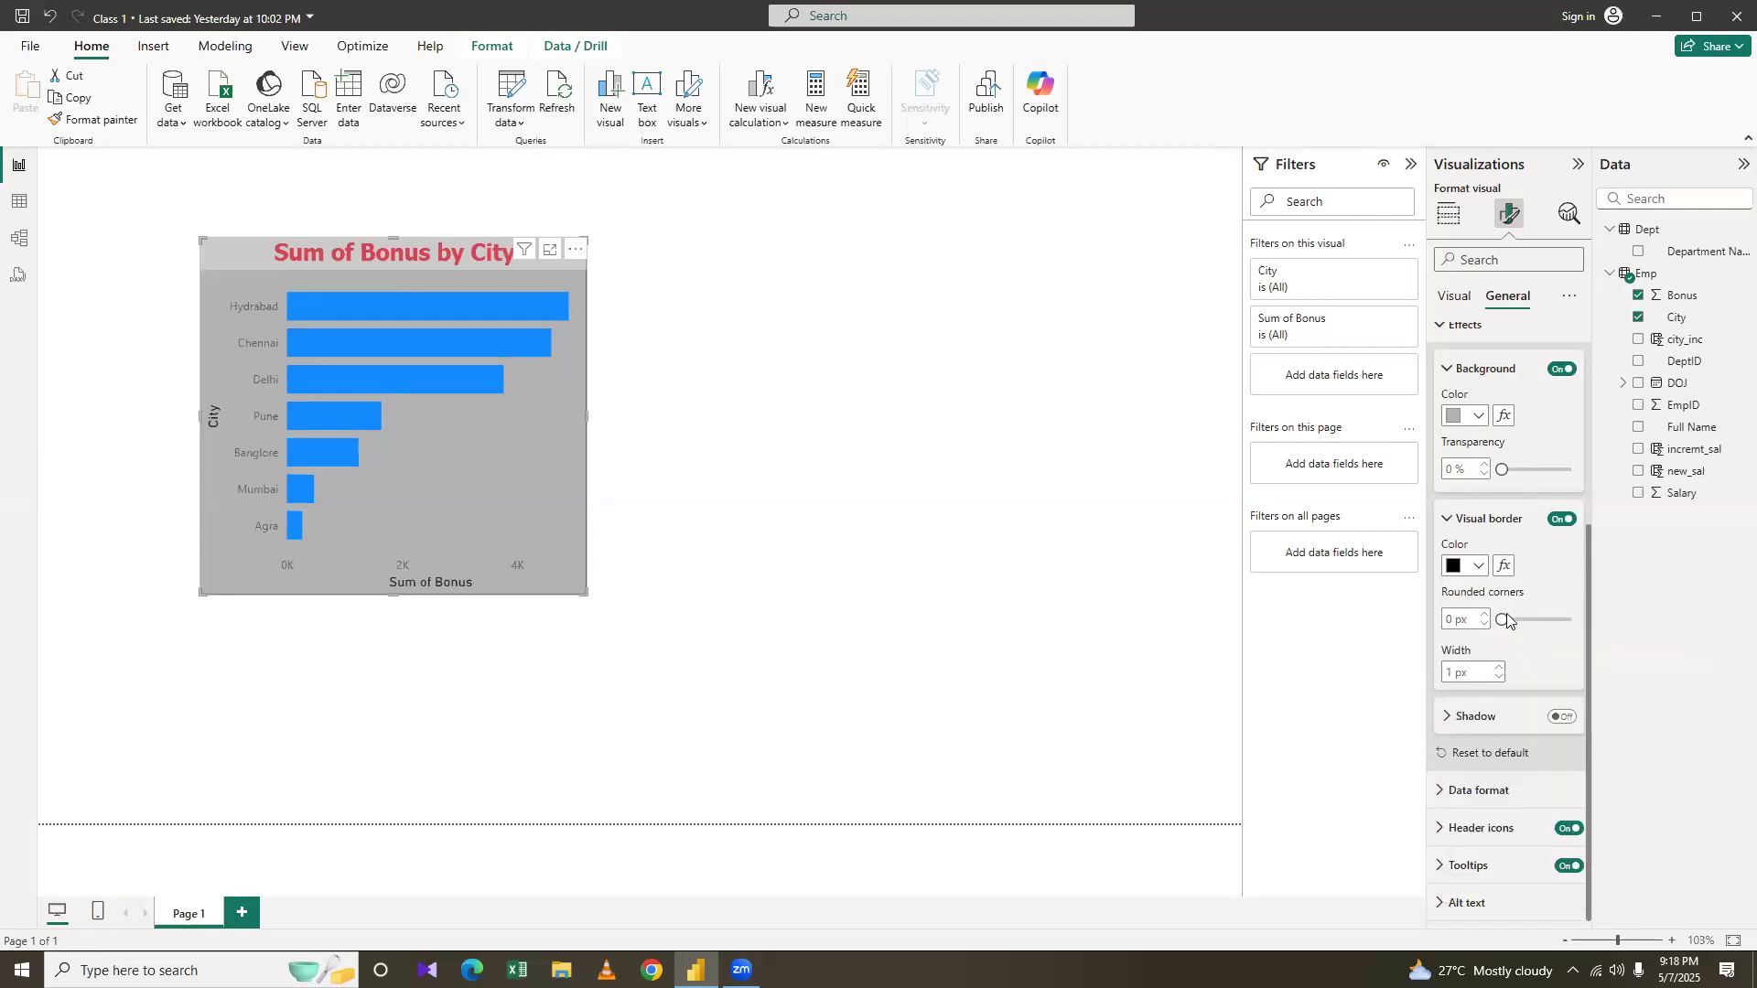
pyautogui.click(1526, 620)
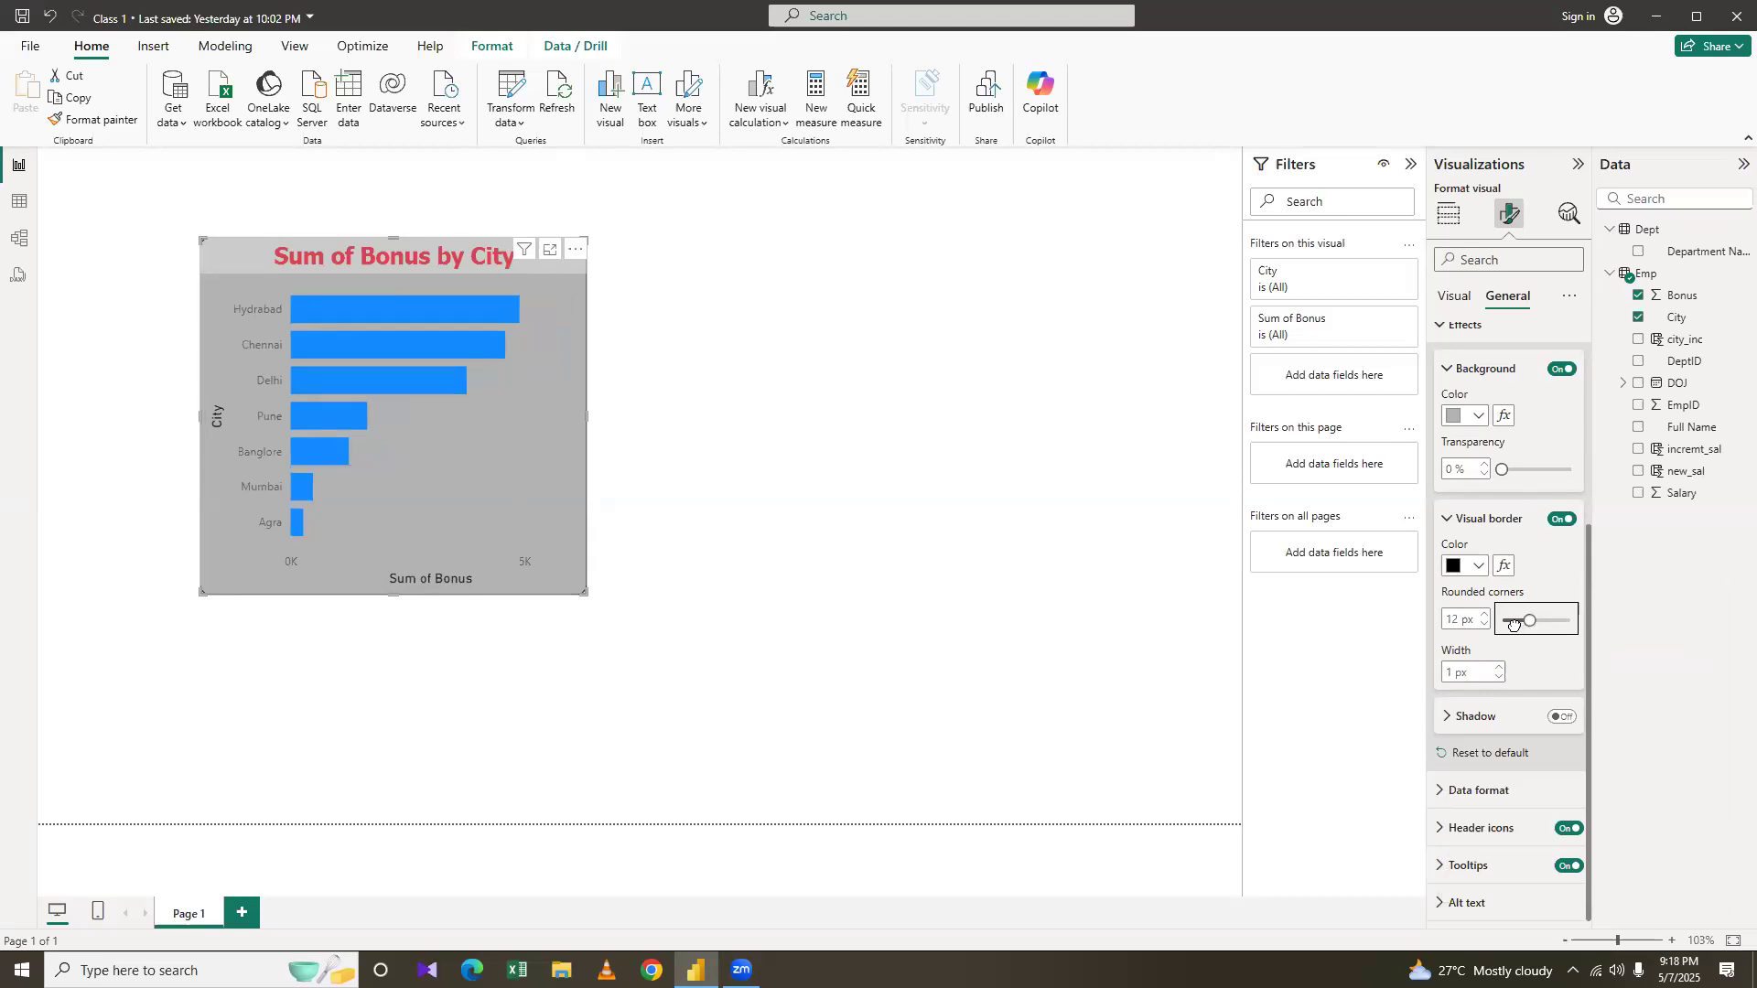
pyautogui.moveTo(1511, 620); pyautogui.dragTo(1563, 622)
pyautogui.click(1550, 625)
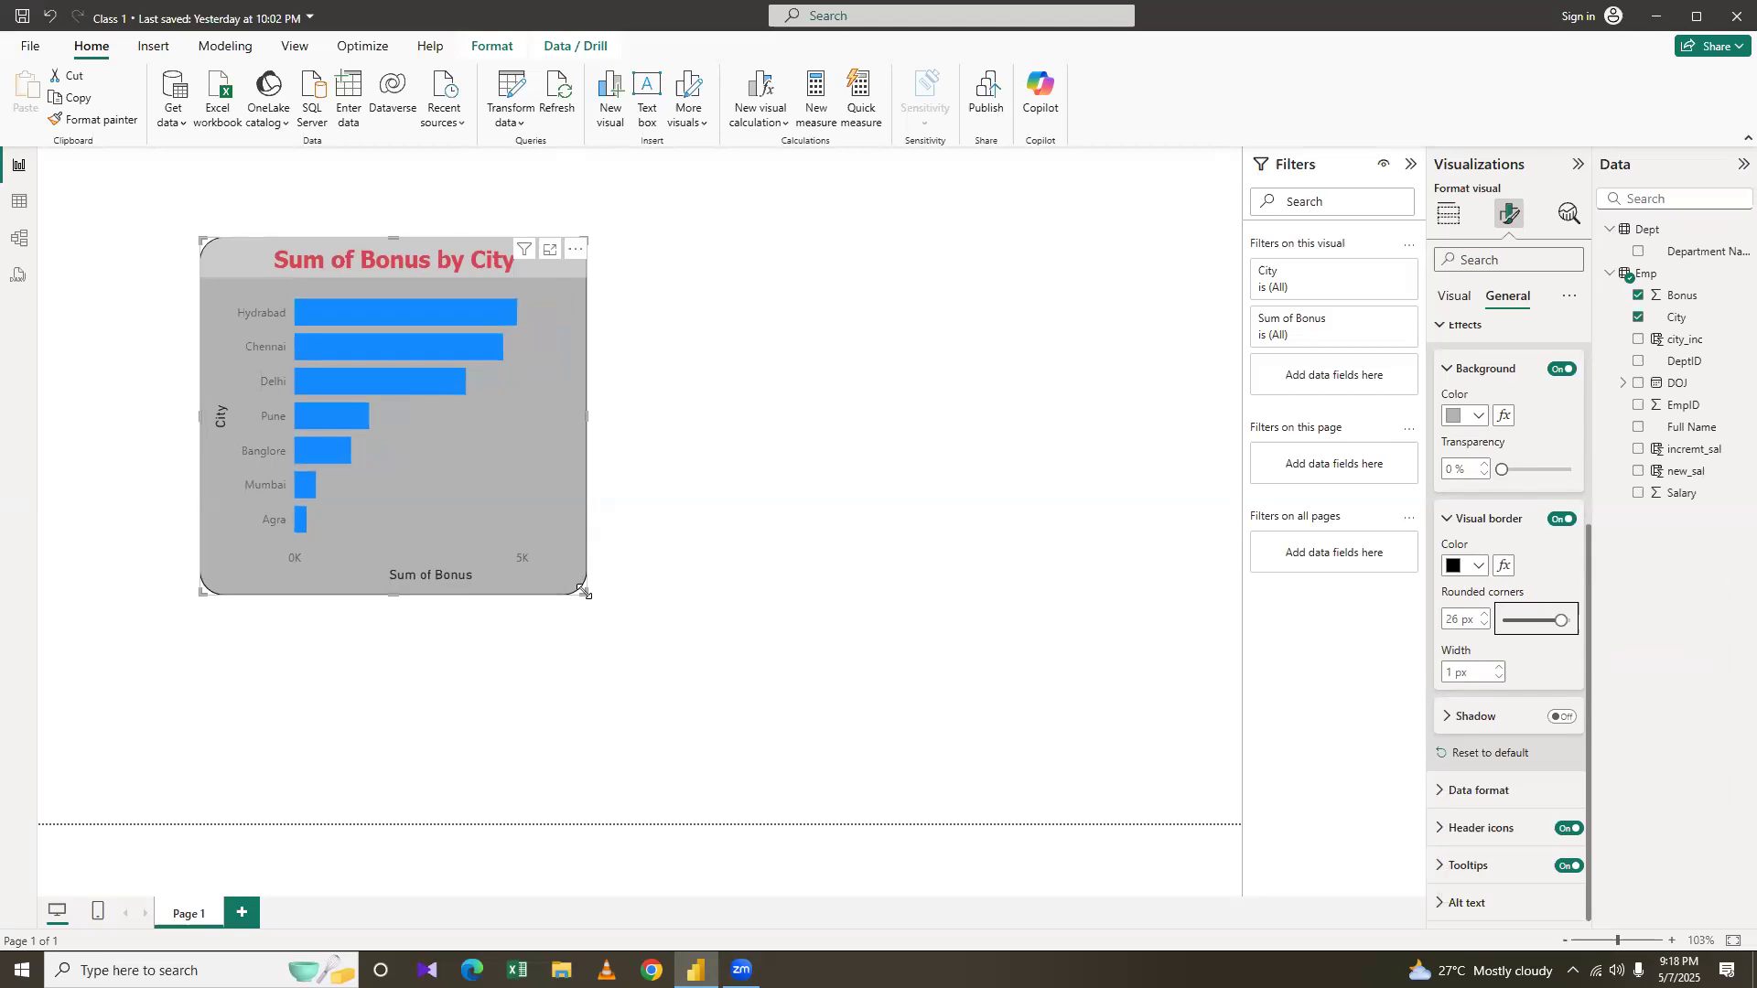
# Enlarge the formatted bar chart slightly and move it to the report page's left edge, near the top
pyautogui.moveTo(584, 593); pyautogui.dragTo(651, 635)
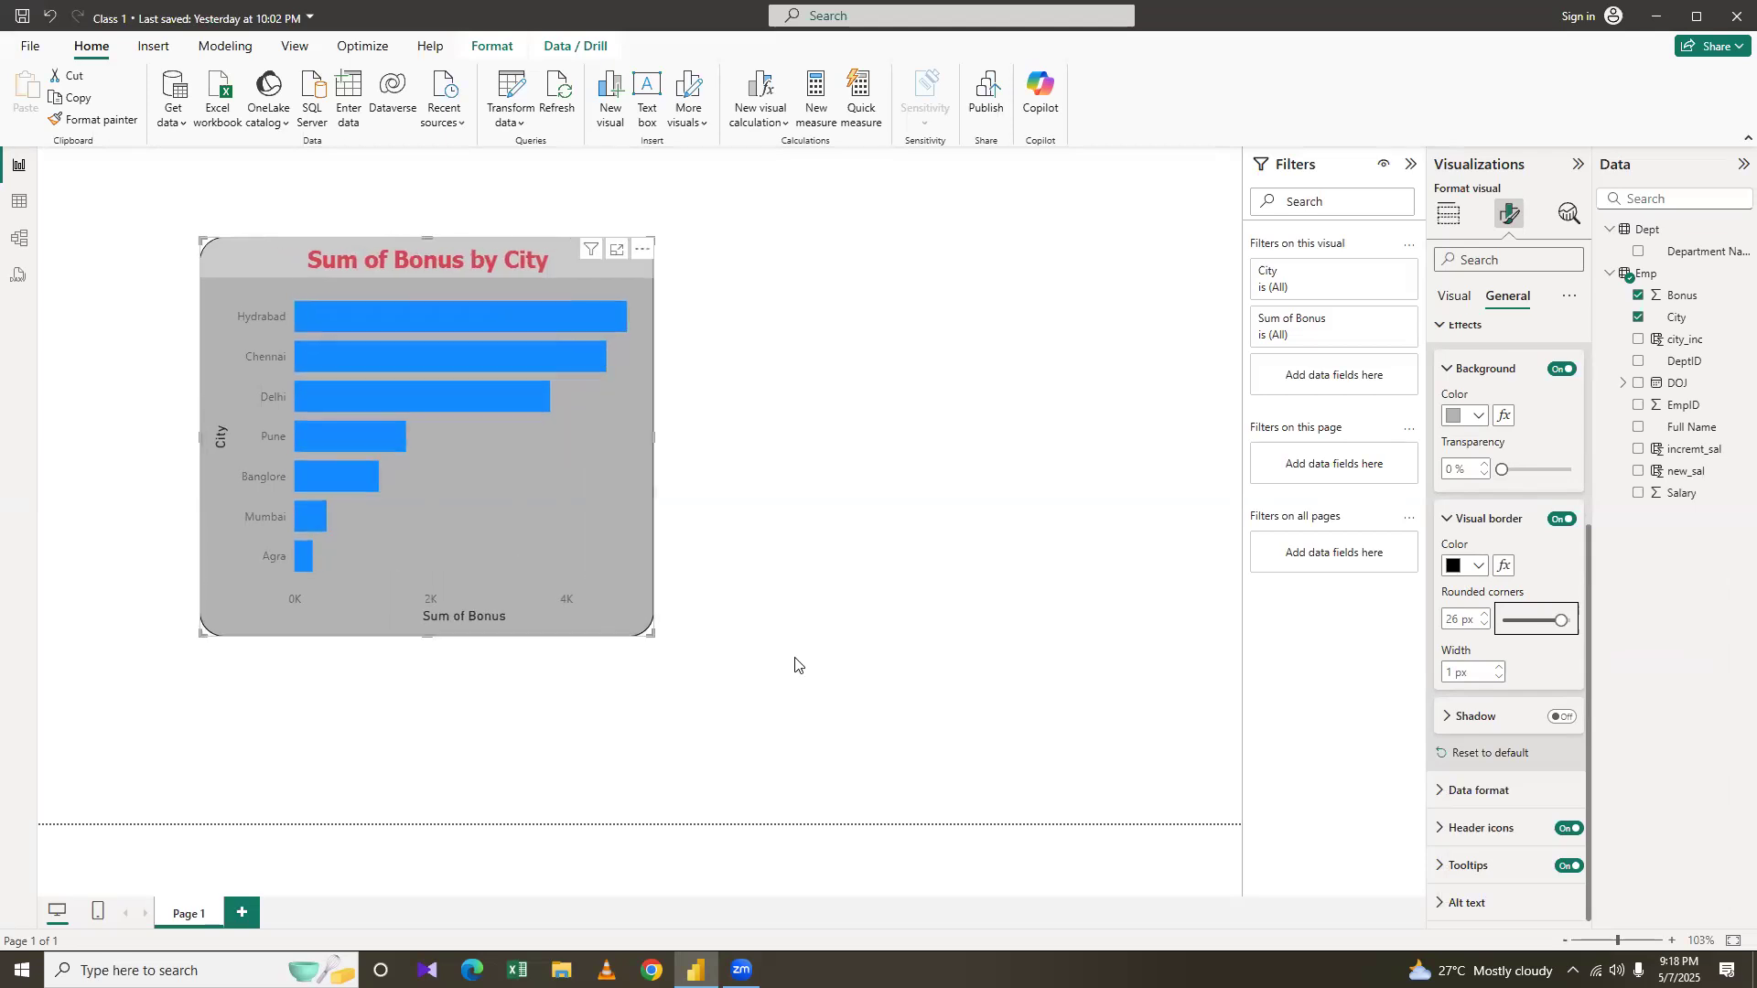
pyautogui.click(1029, 647)
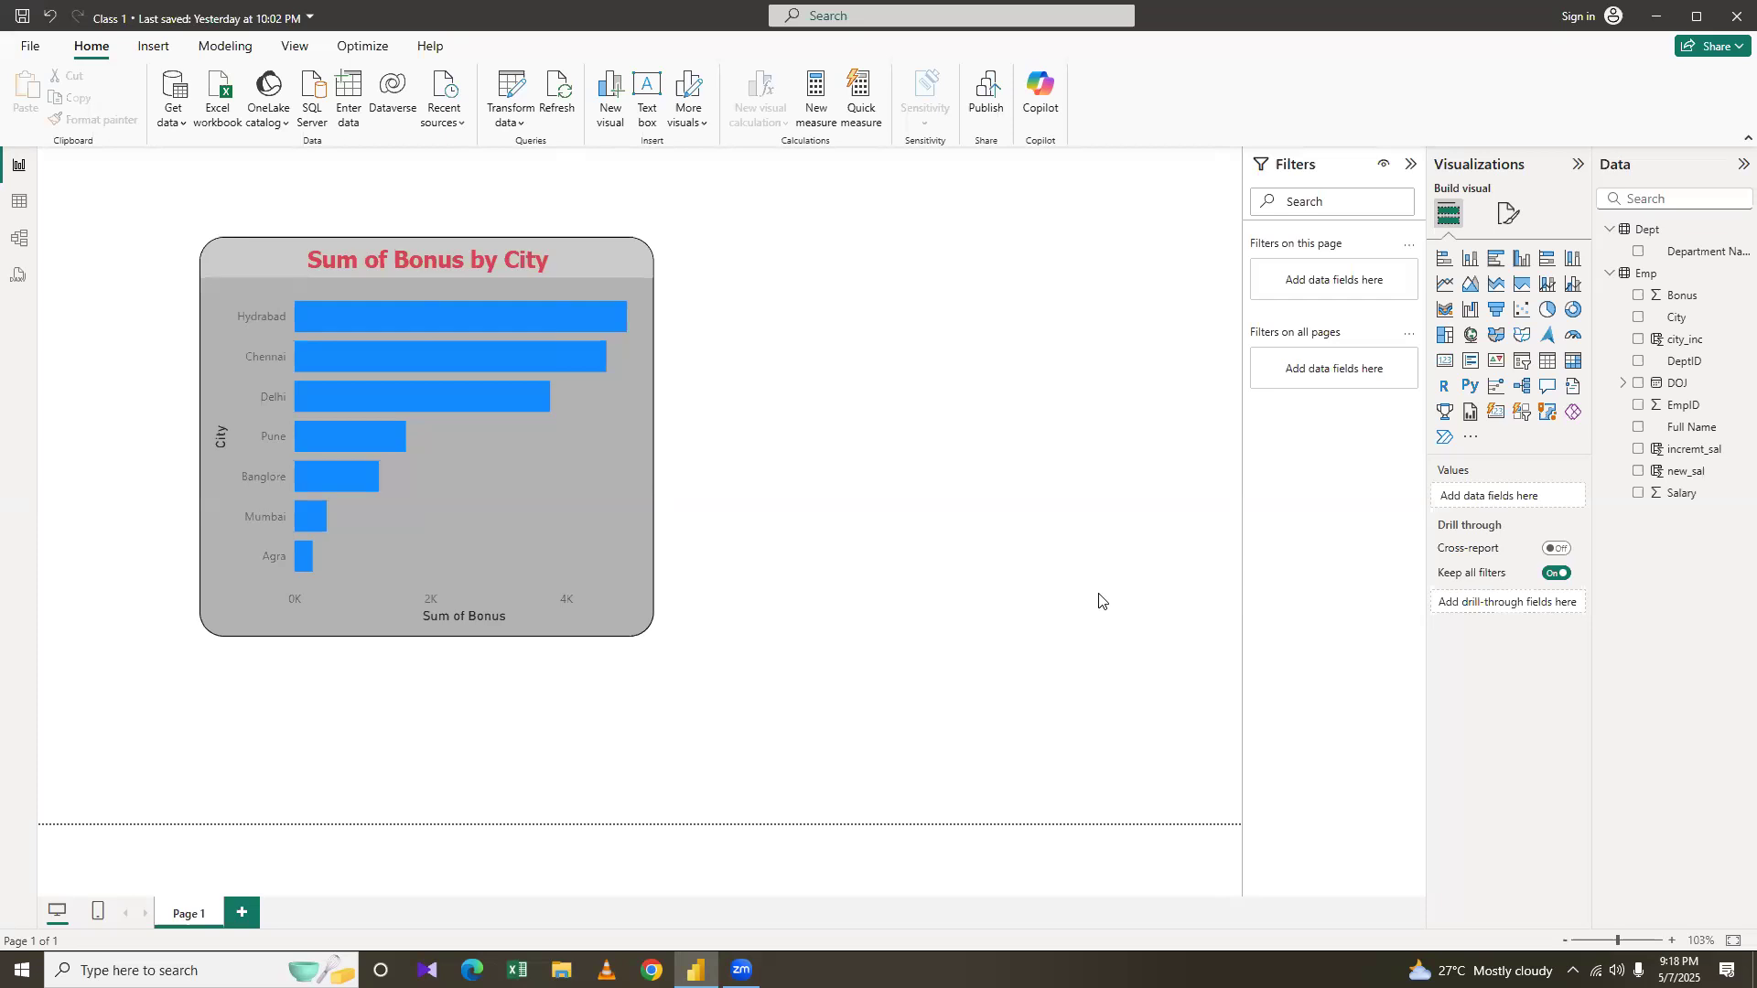
pyautogui.click(1446, 262)
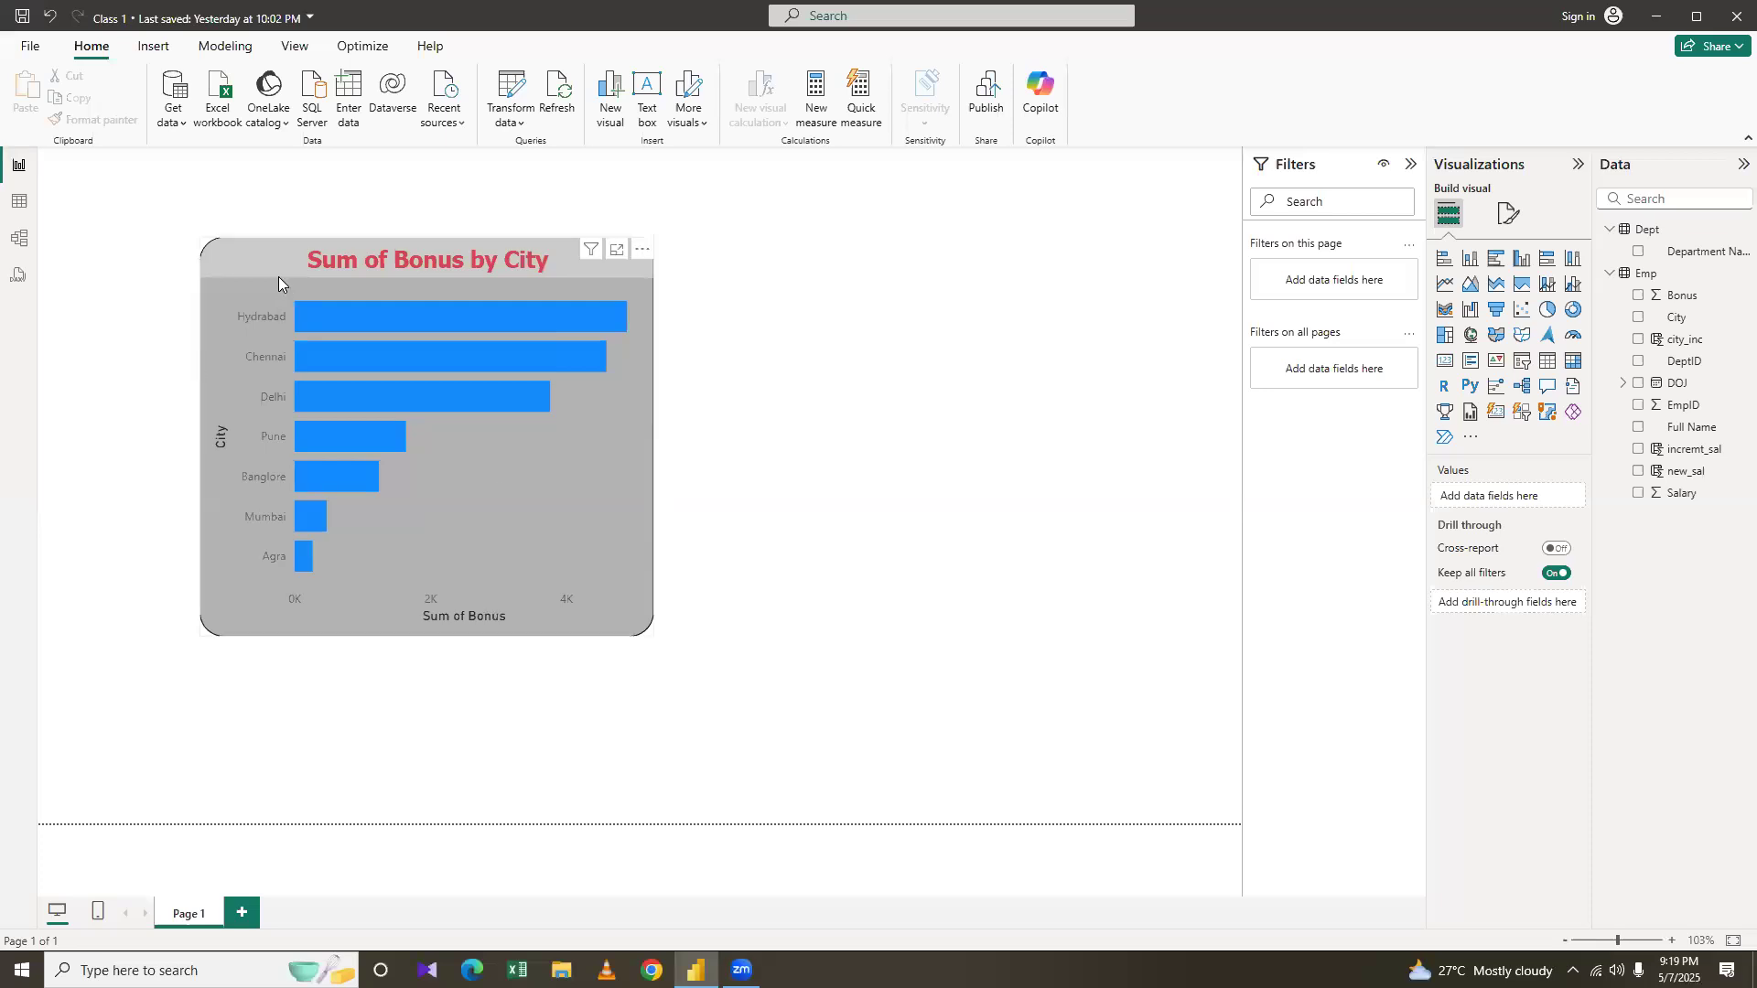
pyautogui.moveTo(266, 292); pyautogui.dragTo(103, 202)
pyautogui.moveTo(256, 313); pyautogui.dragTo(256, 329)
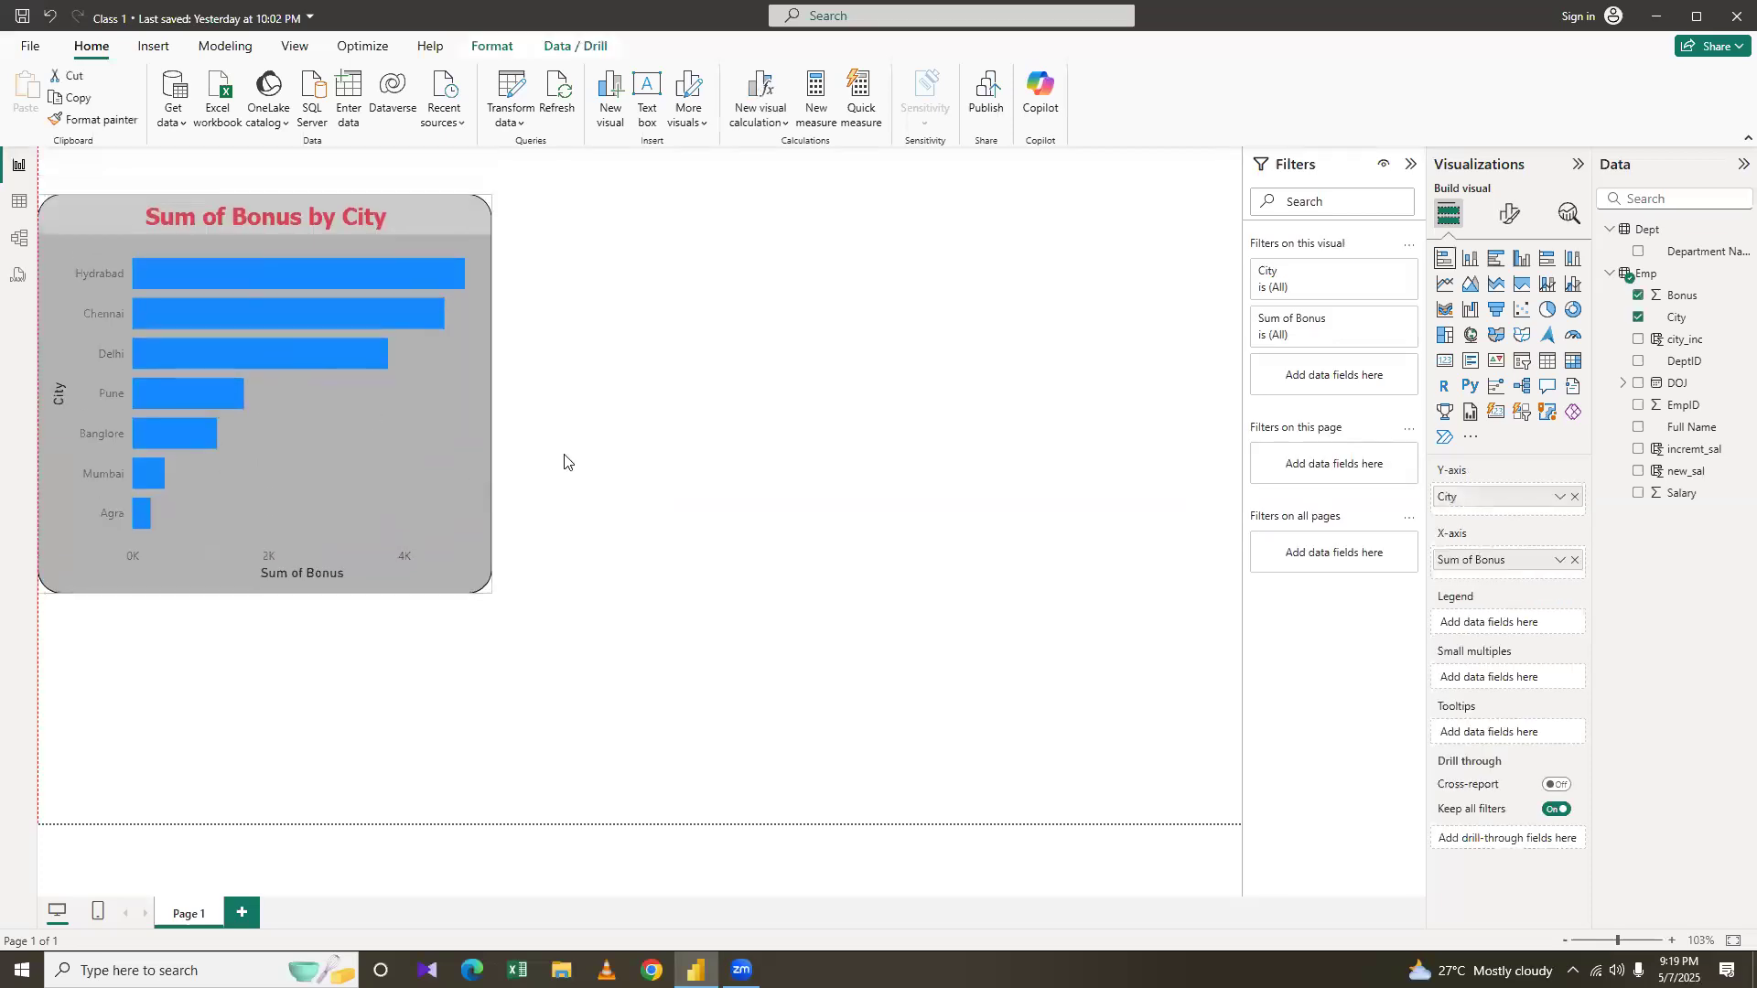
# Shrink the bar chart slightly and move it down to the lower-left corner of the report page
pyautogui.moveTo(492, 561); pyautogui.dragTo(455, 528)
pyautogui.moveTo(320, 397); pyautogui.dragTo(817, 662)
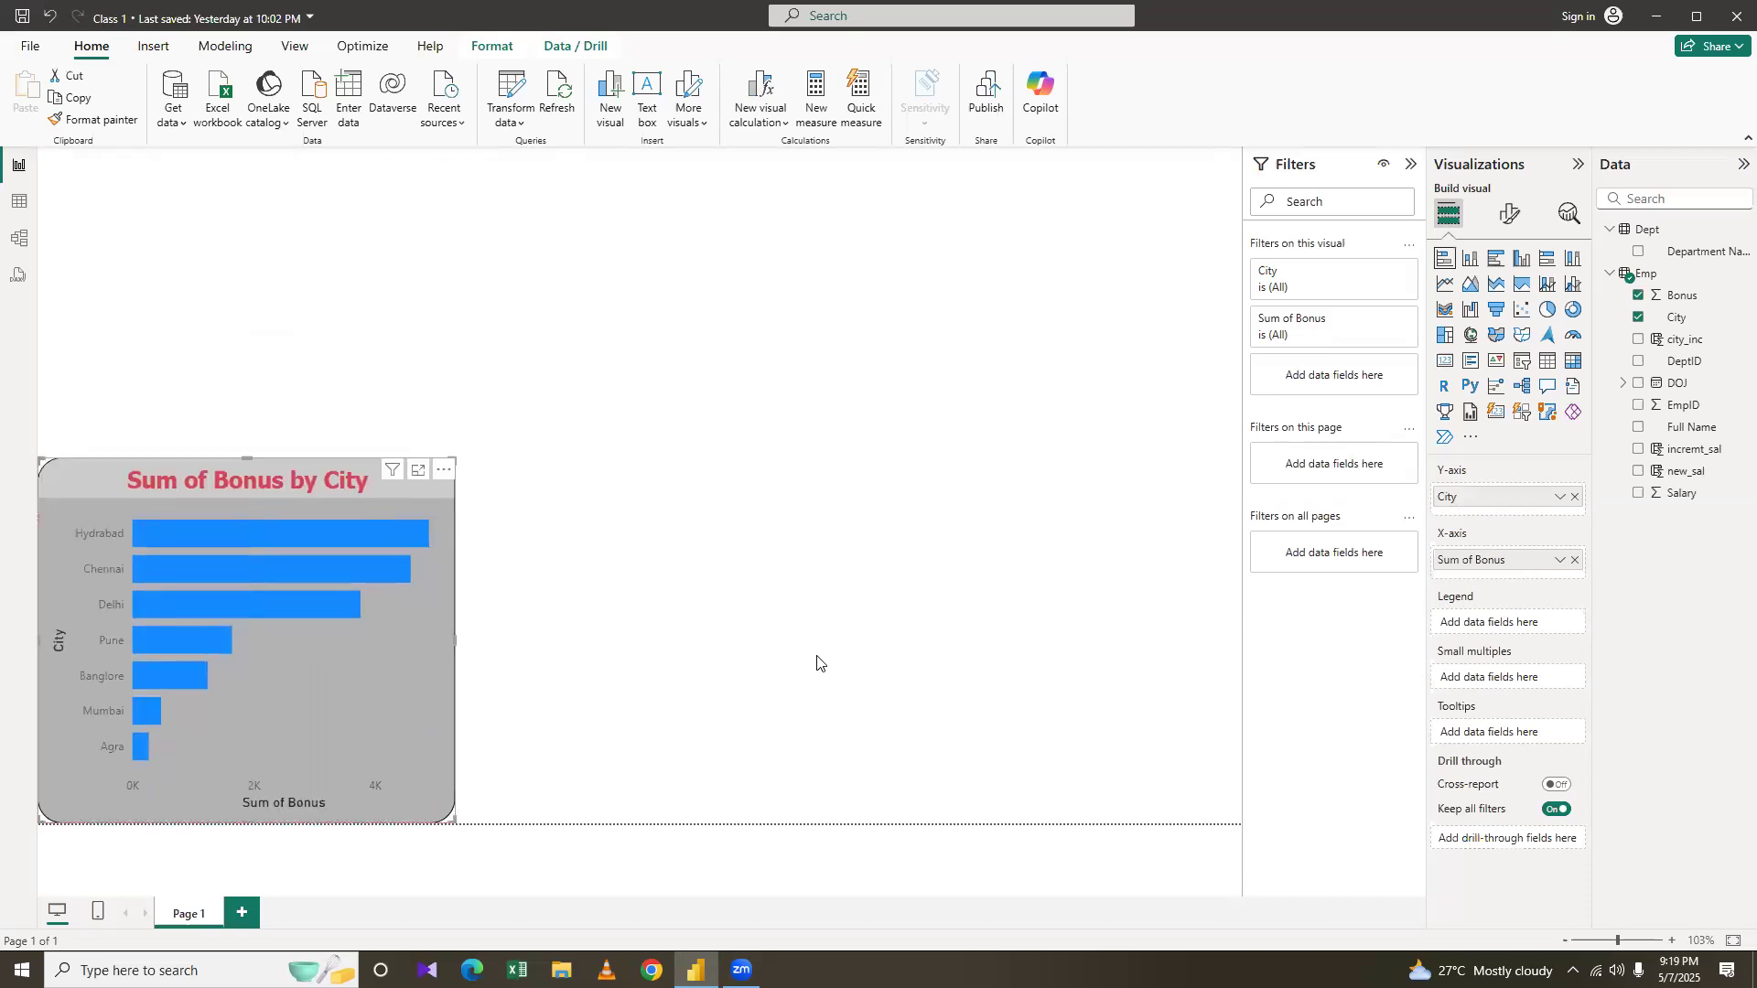
pyautogui.click(1105, 577)
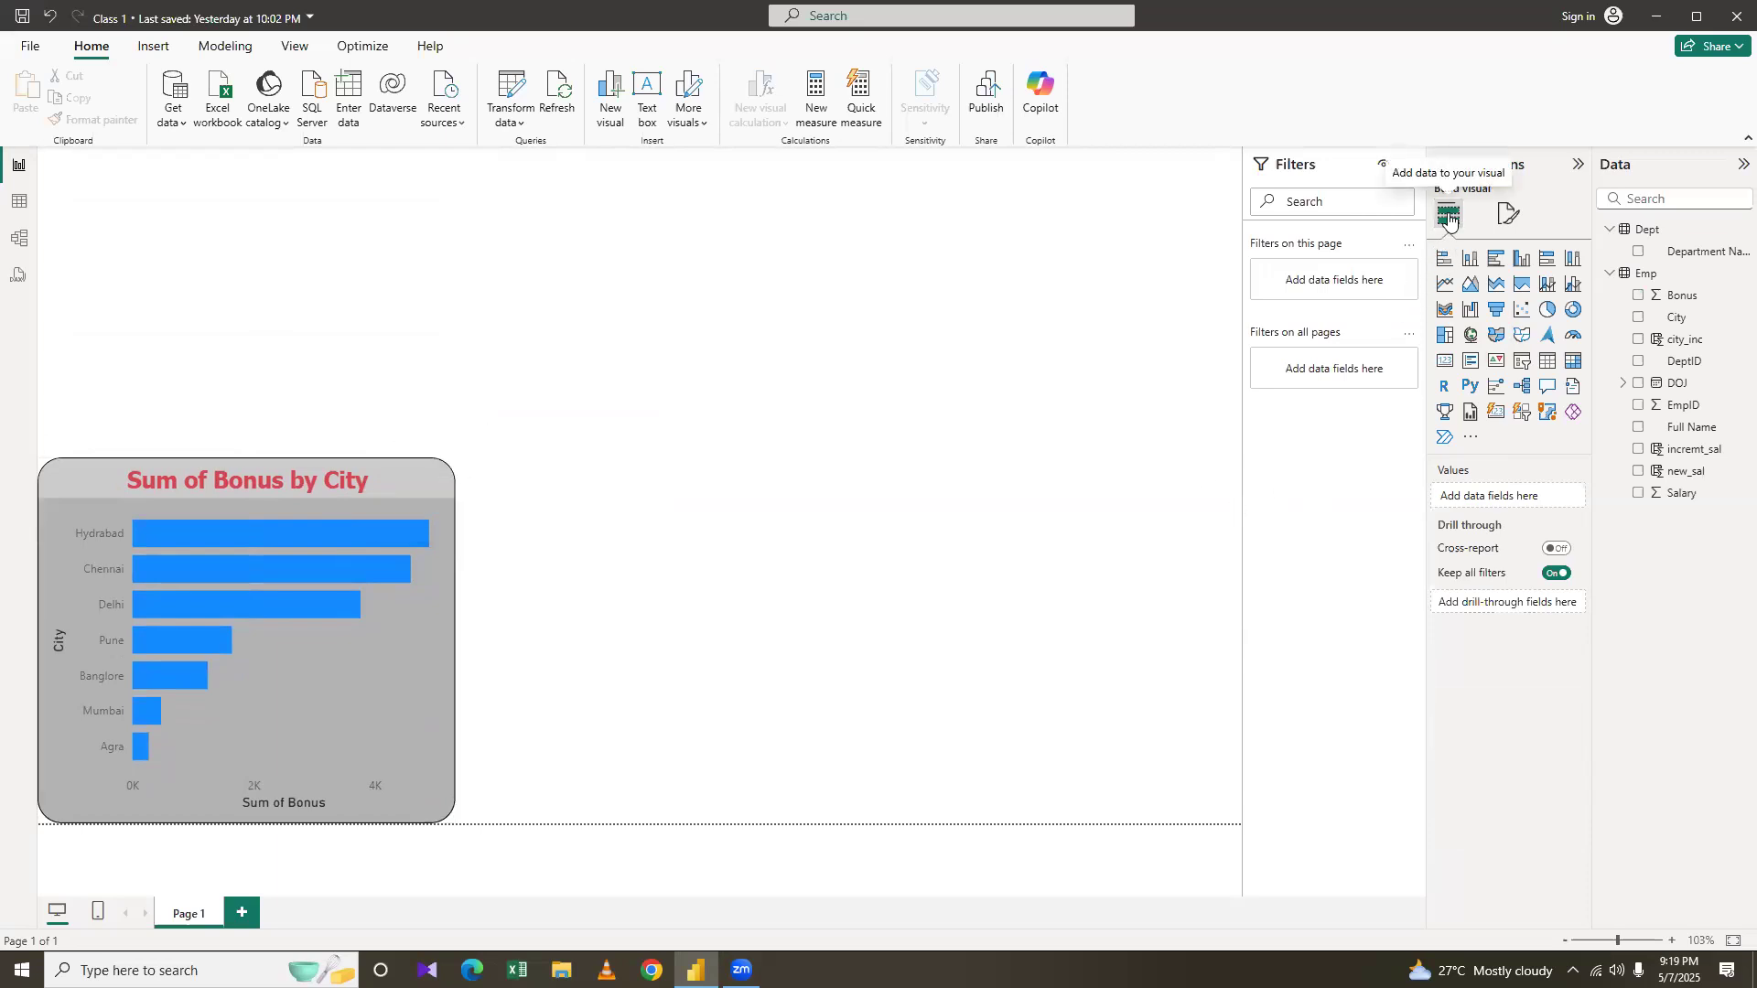
# Open the format options for the Sum of Bonus by City bar chart
pyautogui.click(1508, 213)
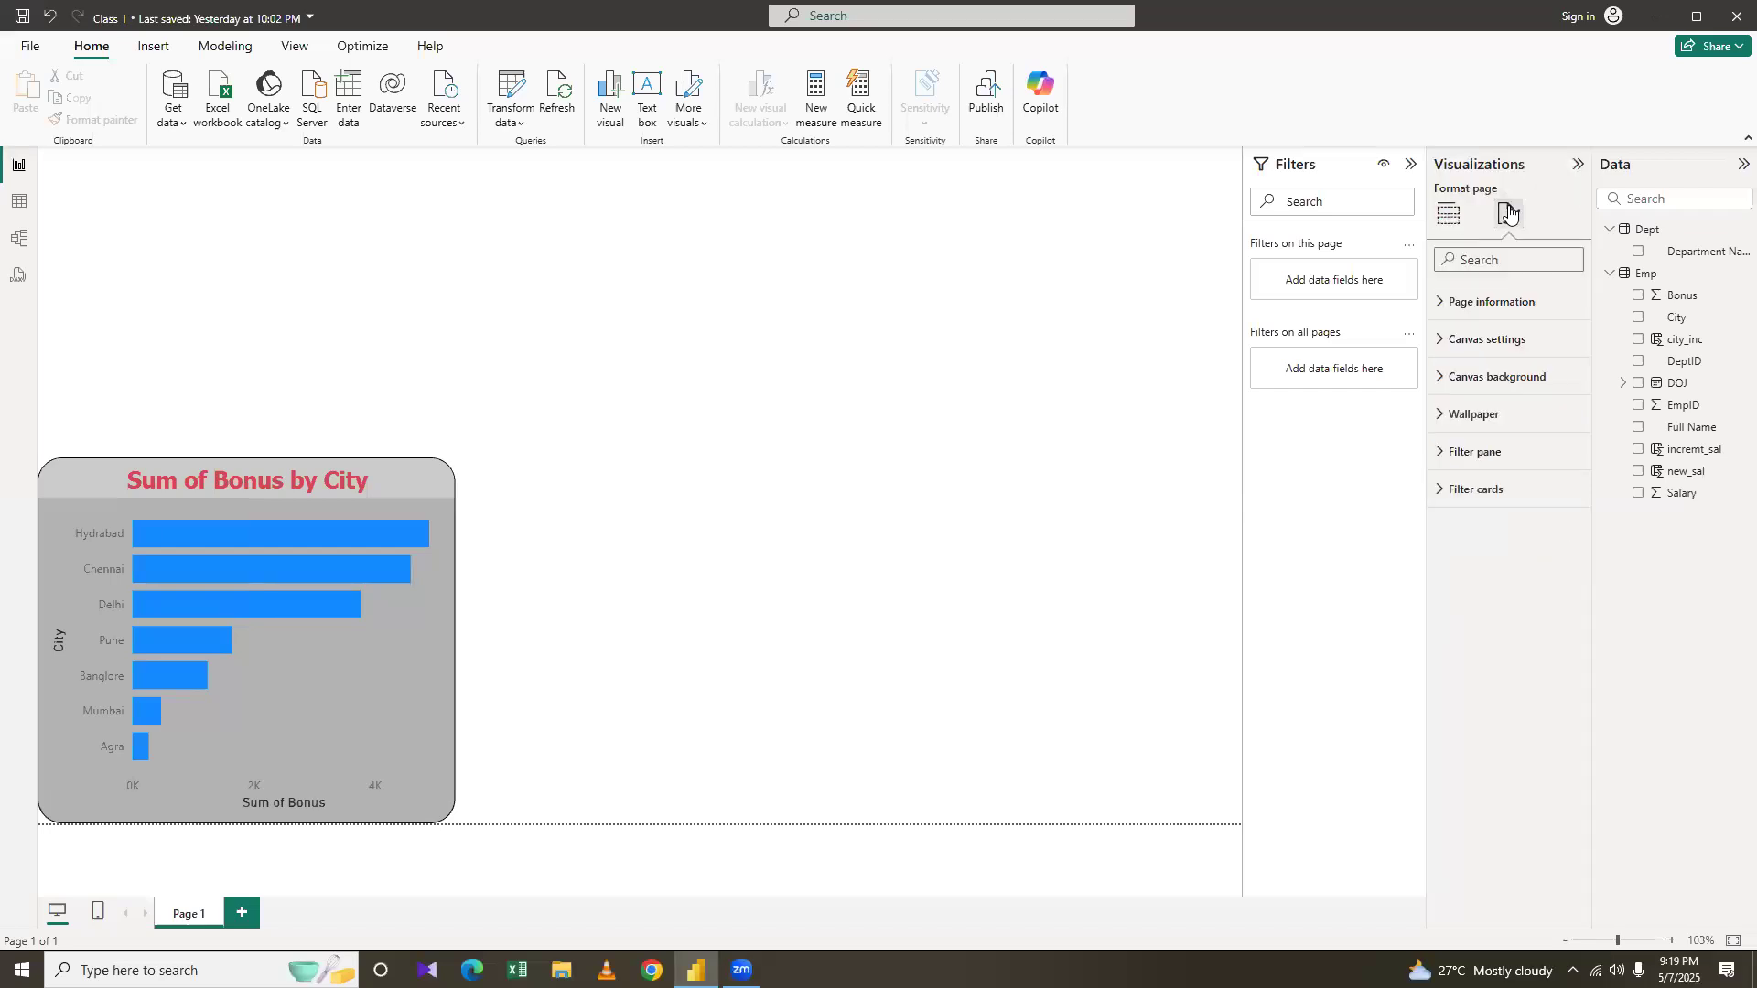
pyautogui.moveTo(391, 472)
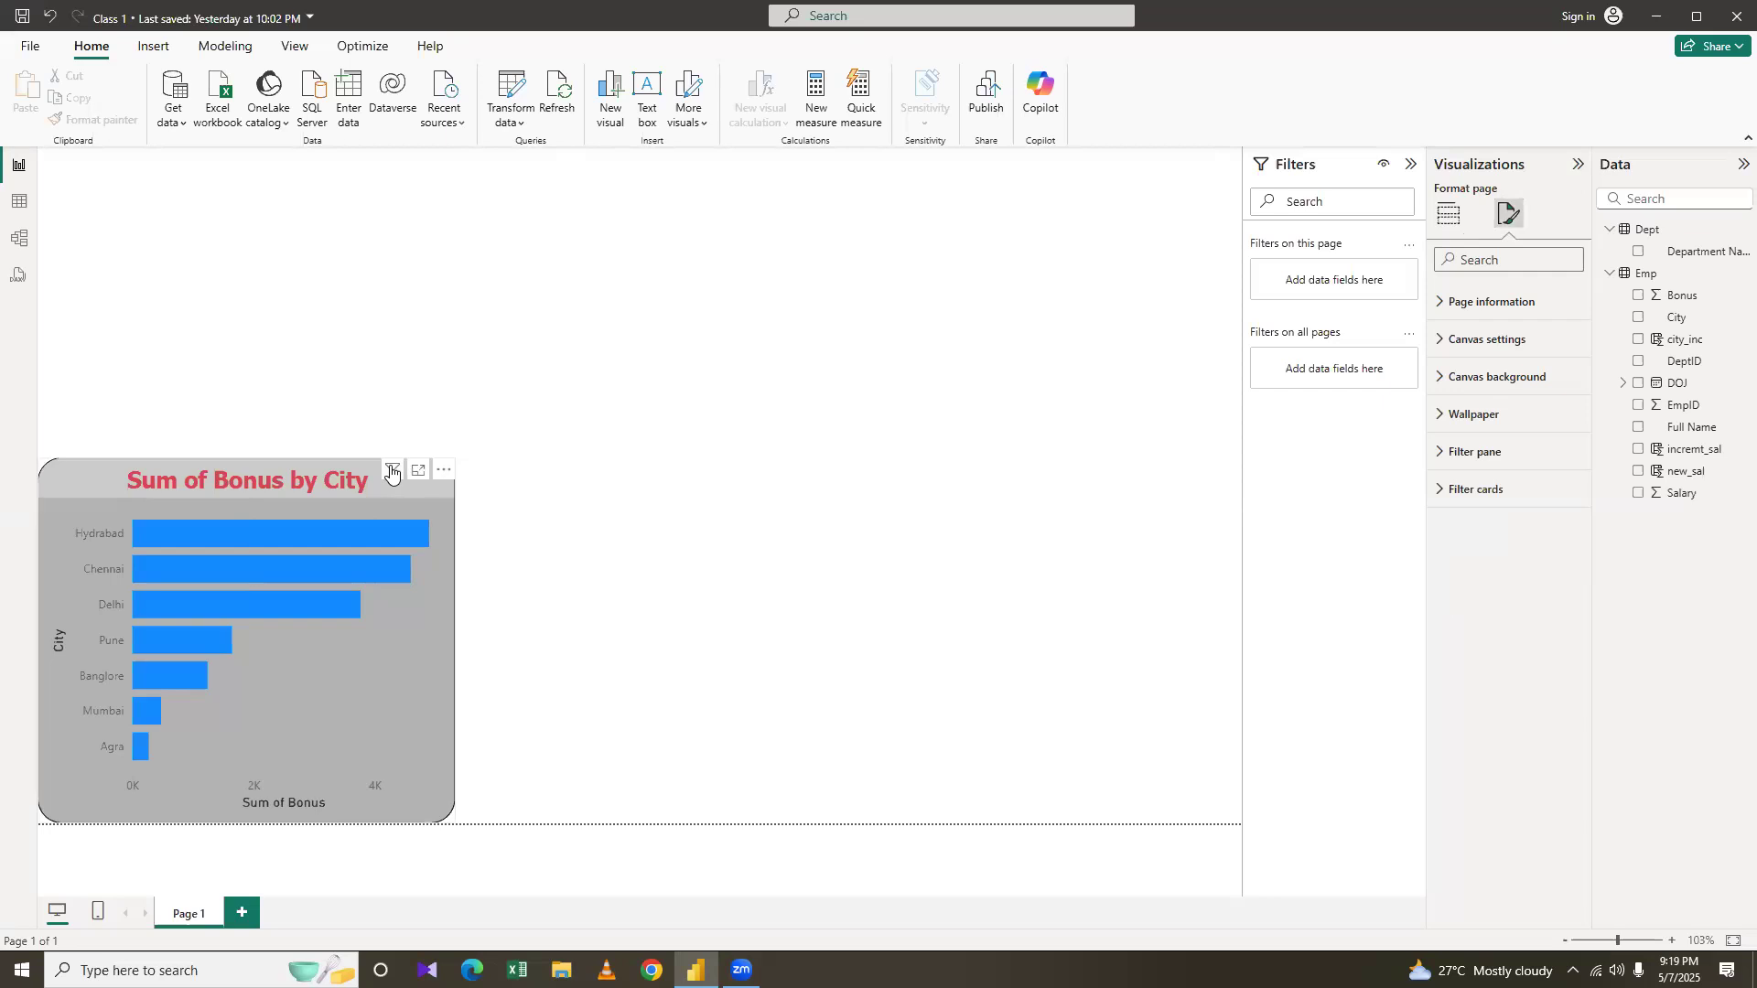
pyautogui.click(199, 557)
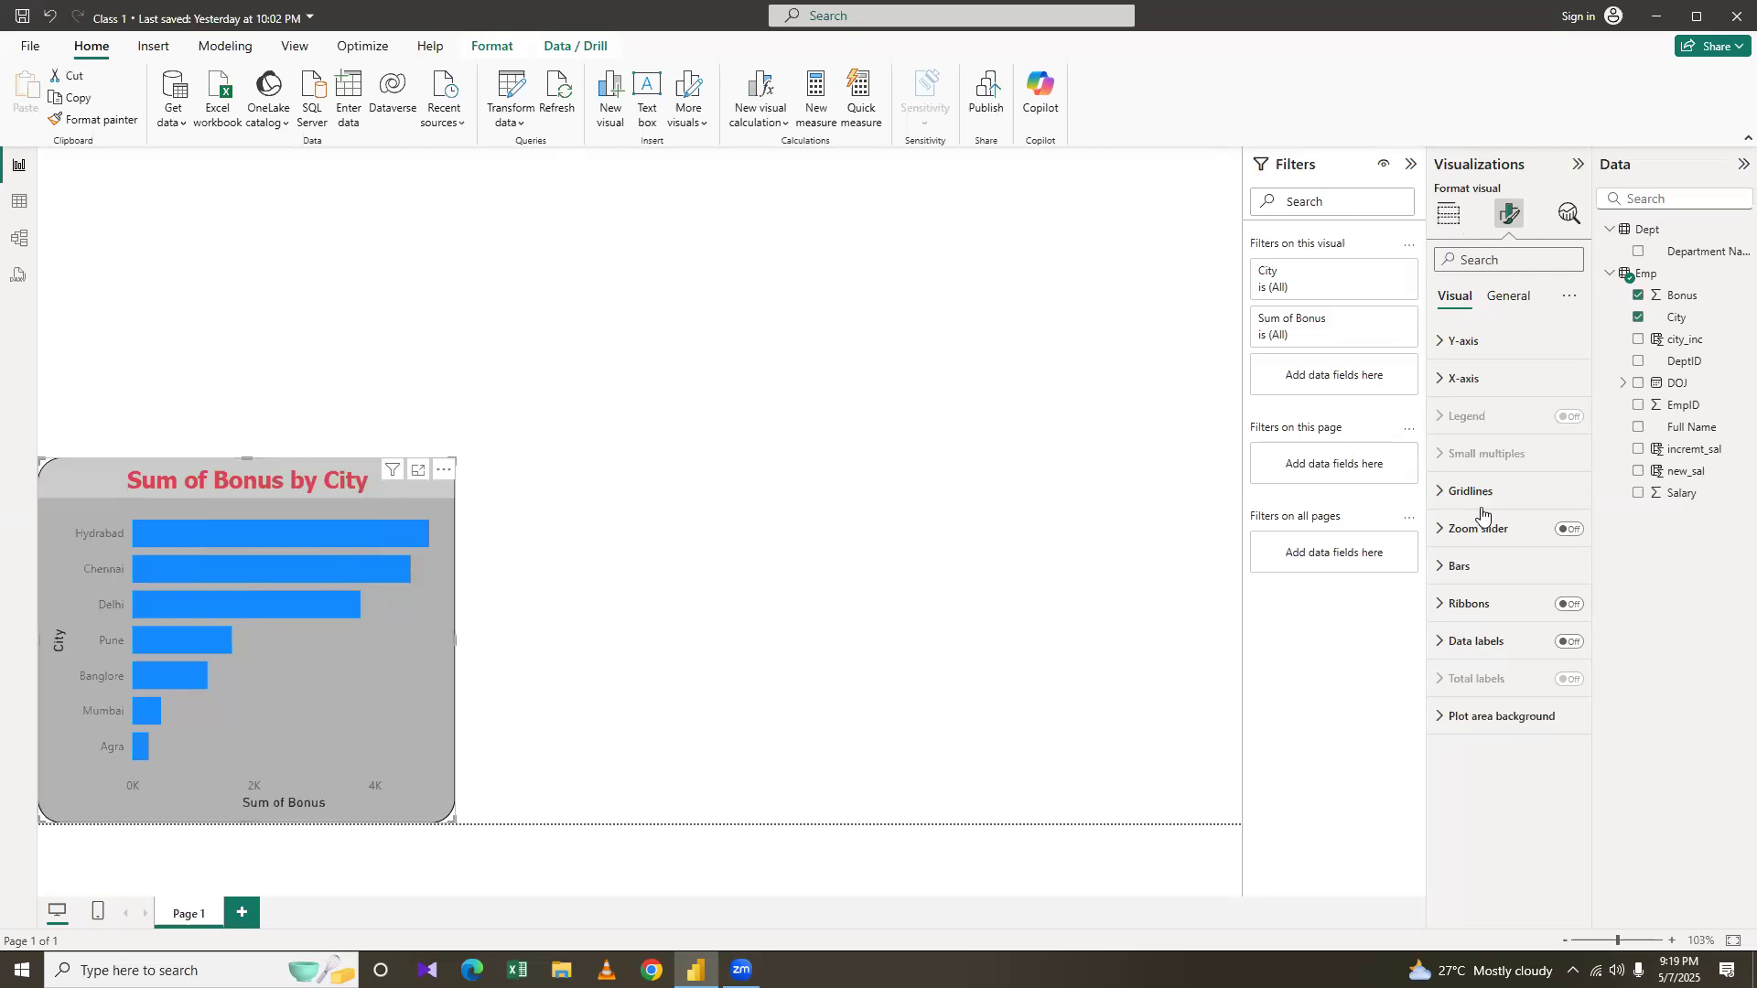
# Try out ribbons between the chart's bars with matching series color, and turn them off again
pyautogui.click(1558, 610)
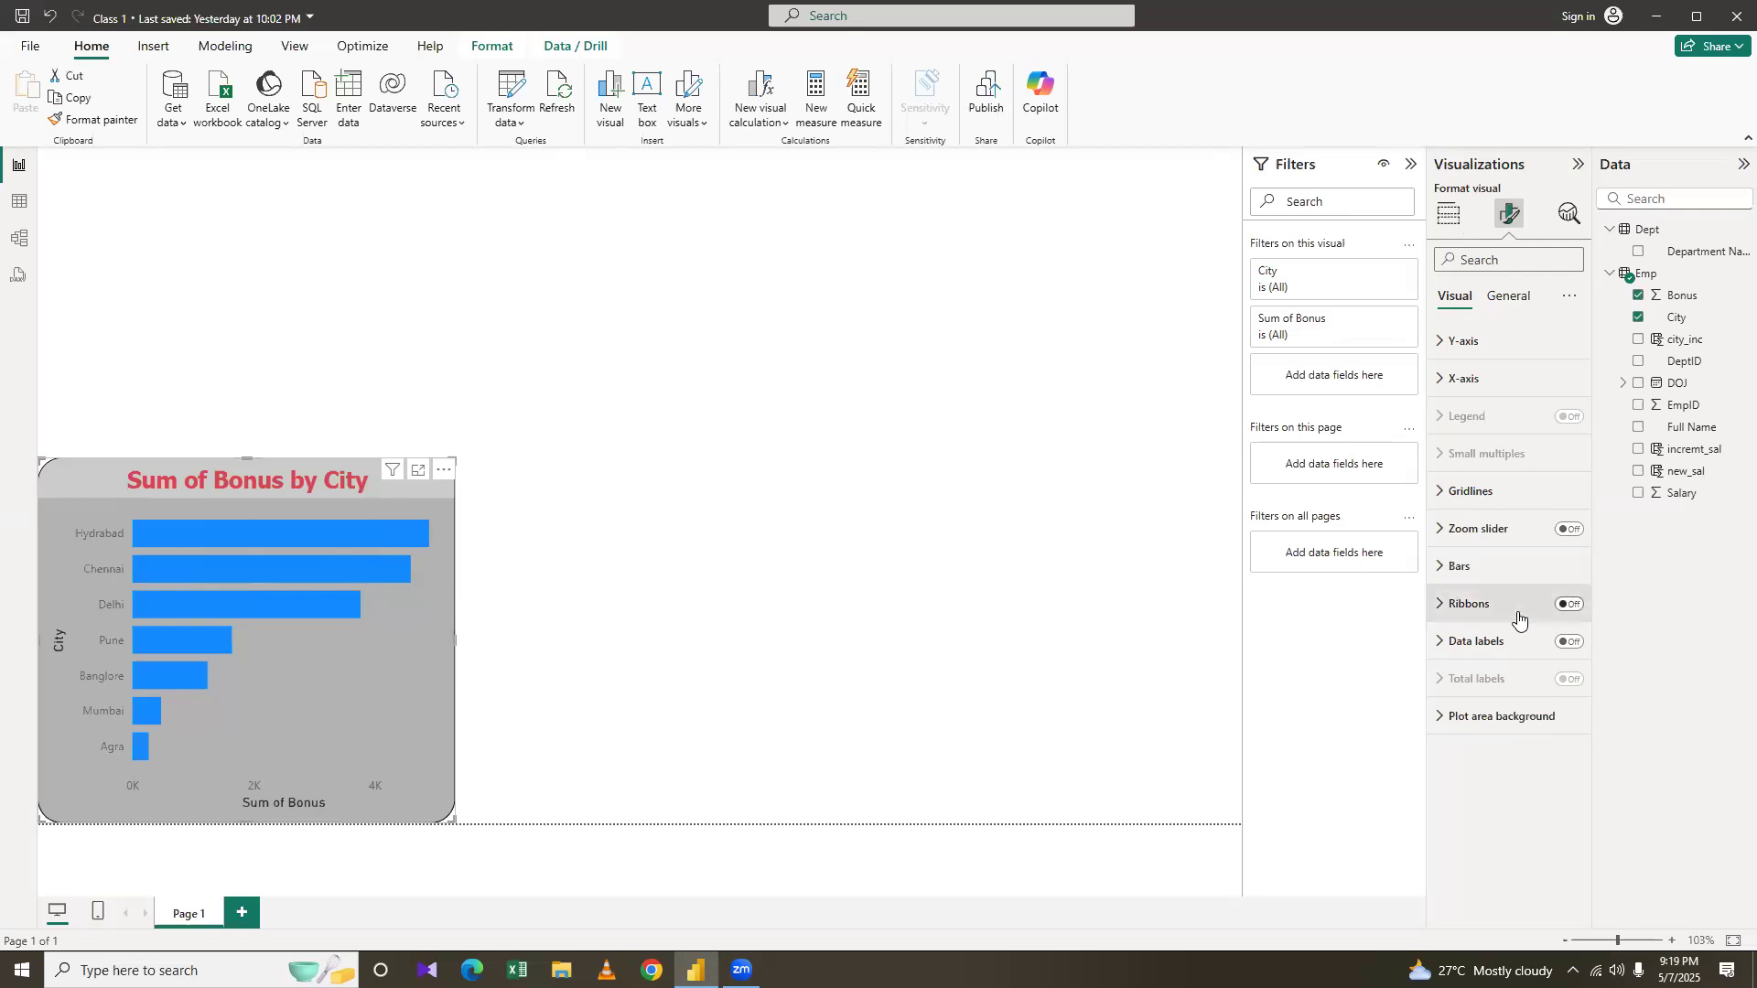
pyautogui.click(1501, 609)
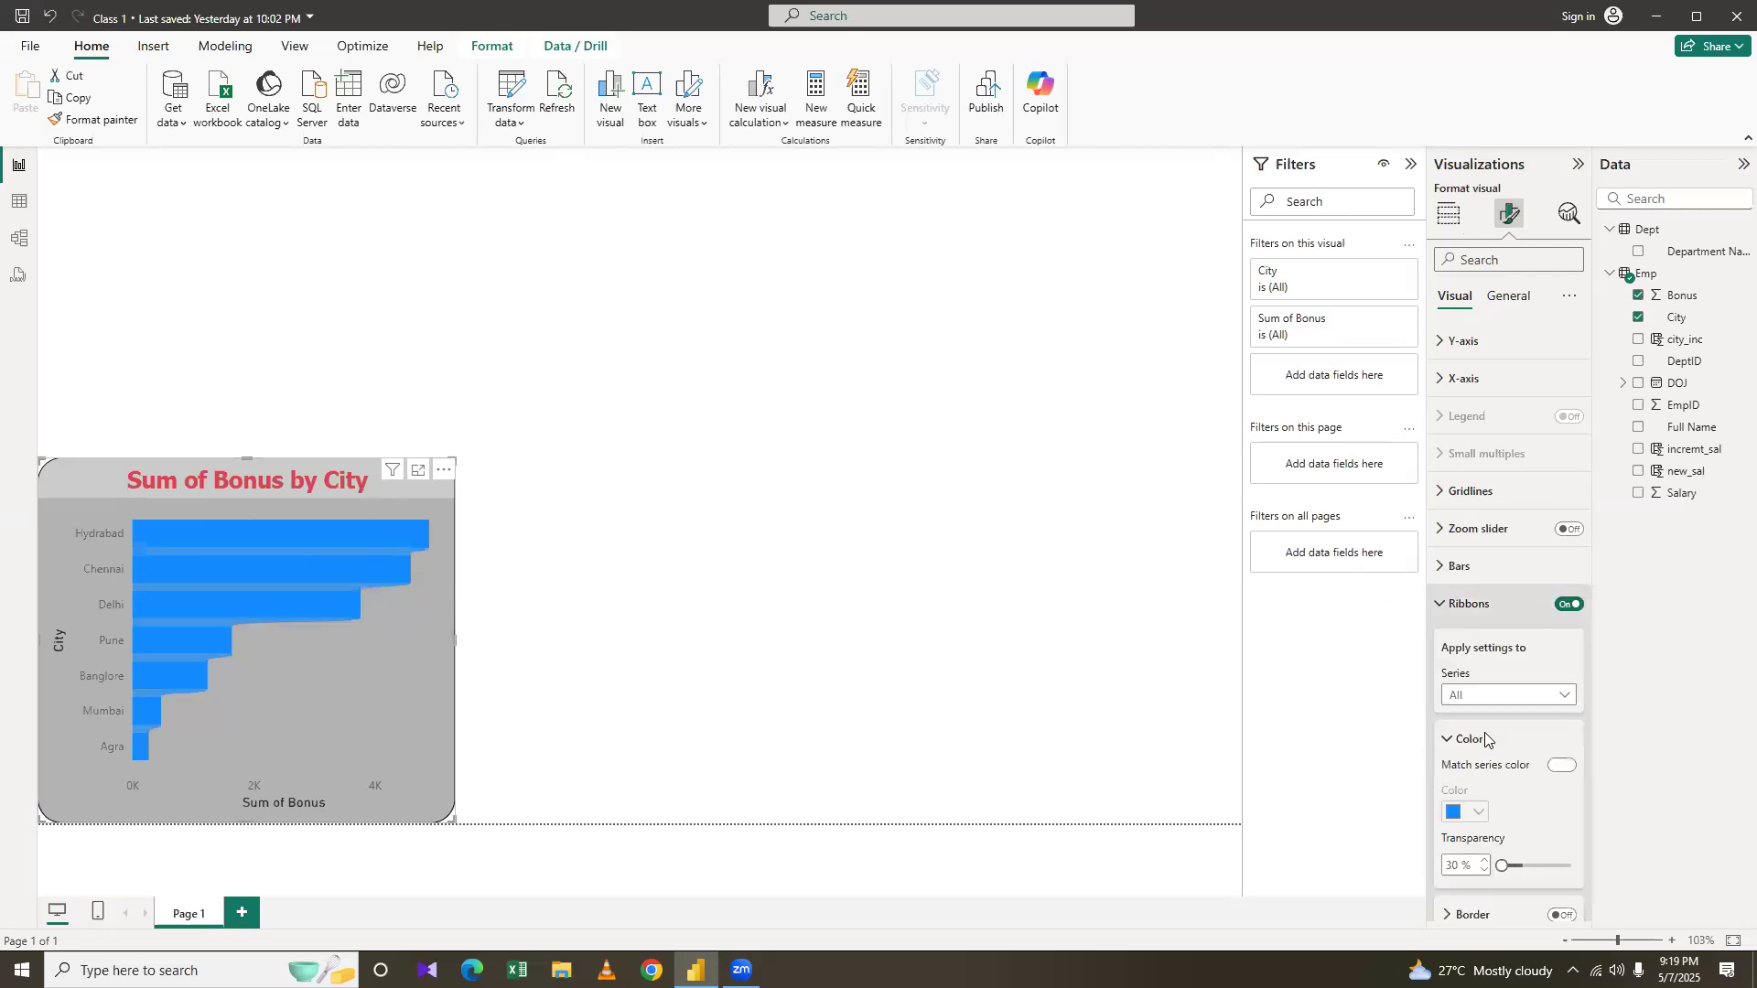
pyautogui.scroll(-2, 1490, 725)
pyautogui.scroll(-2, 1490, 726)
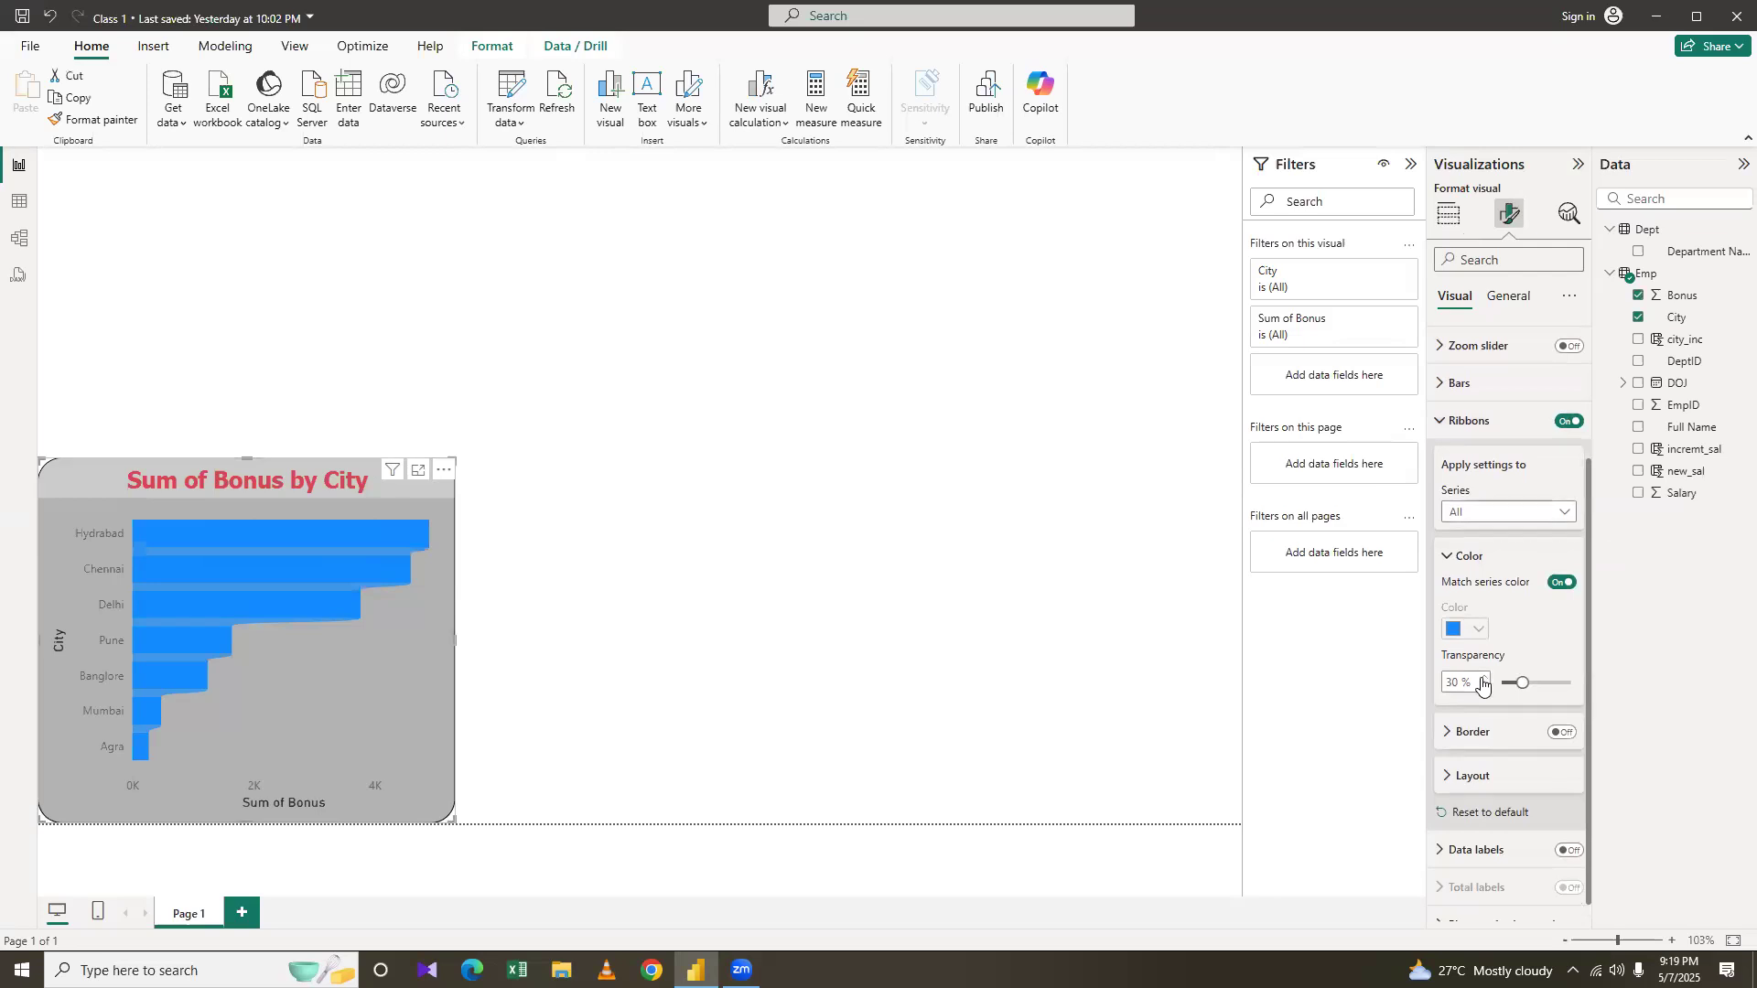
pyautogui.click(1569, 422)
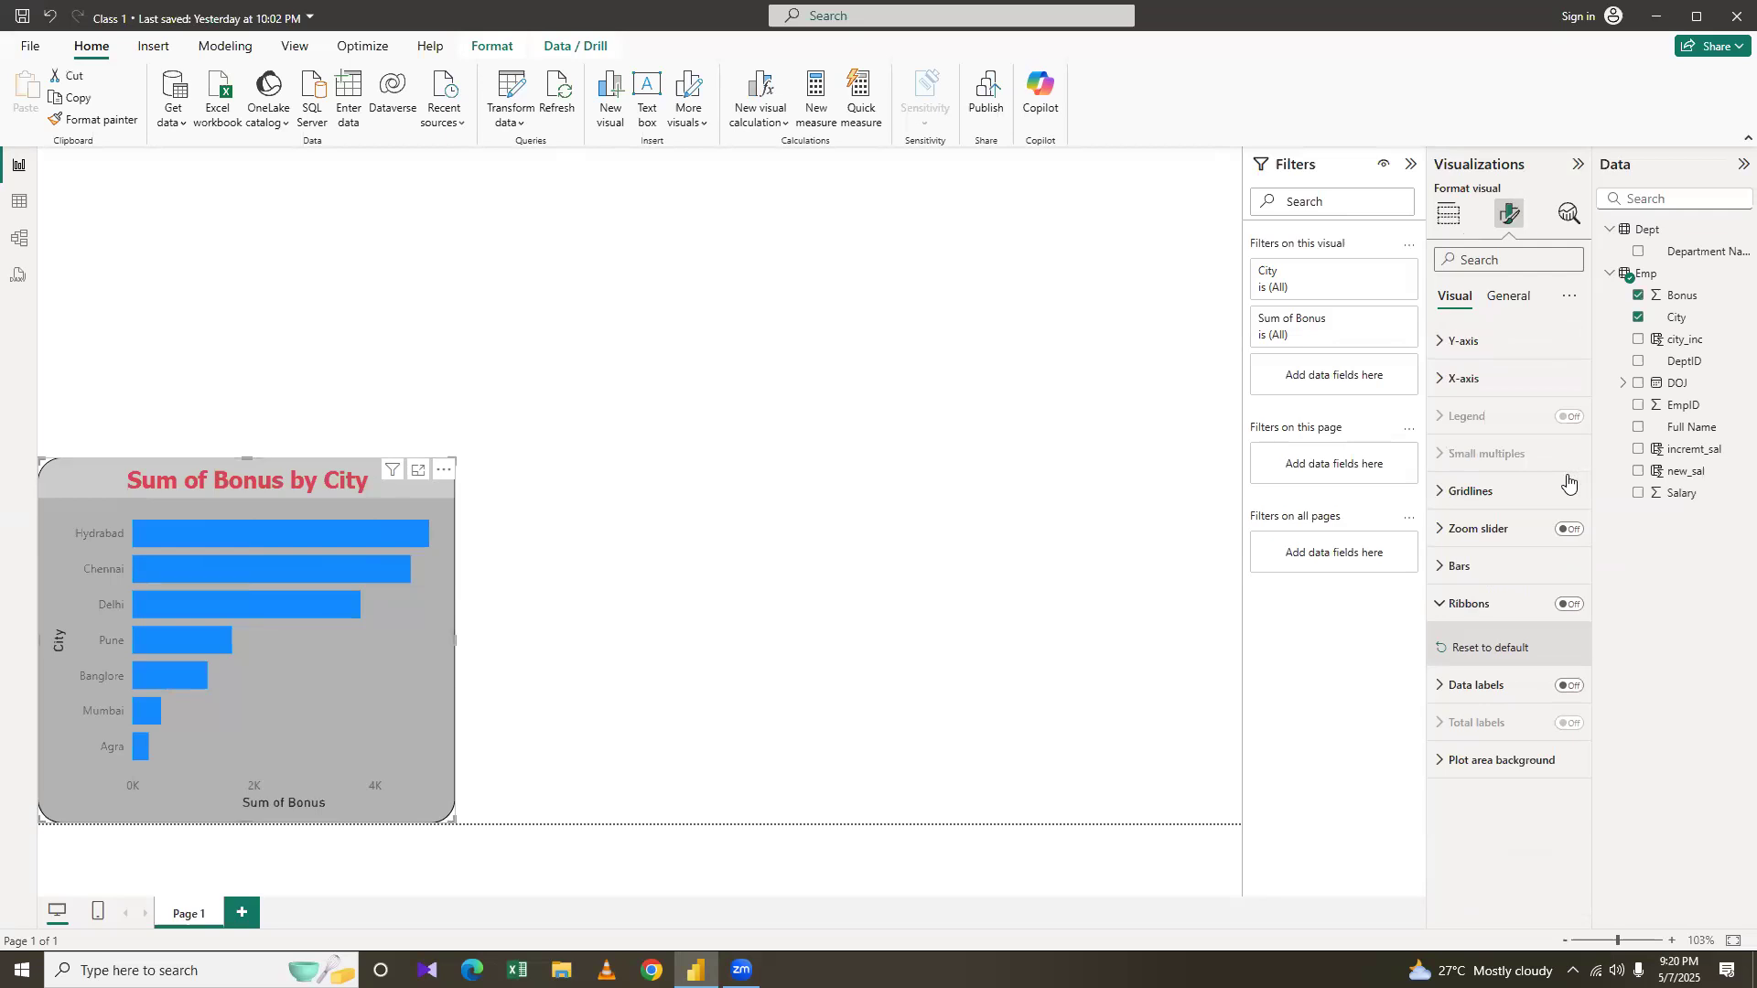
pyautogui.click(1440, 605)
pyautogui.click(1440, 605)
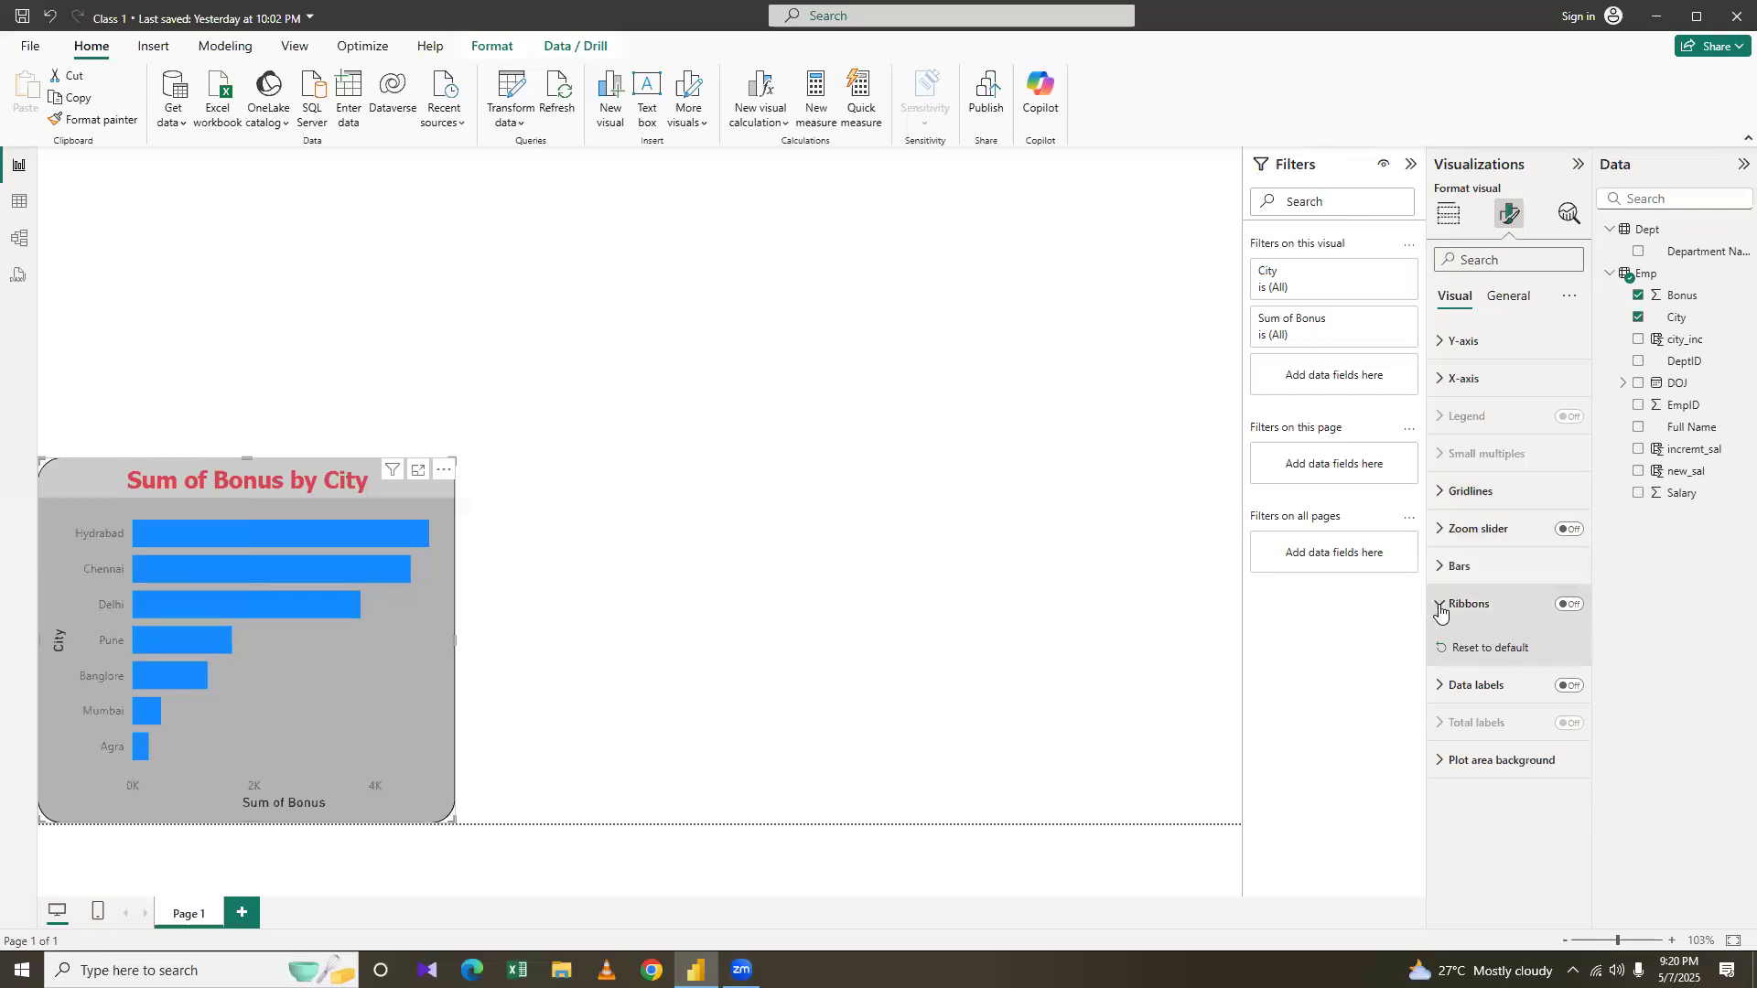
pyautogui.click(1440, 606)
# Set the color of the bars for all city categories to the theme red
pyautogui.click(1442, 567)
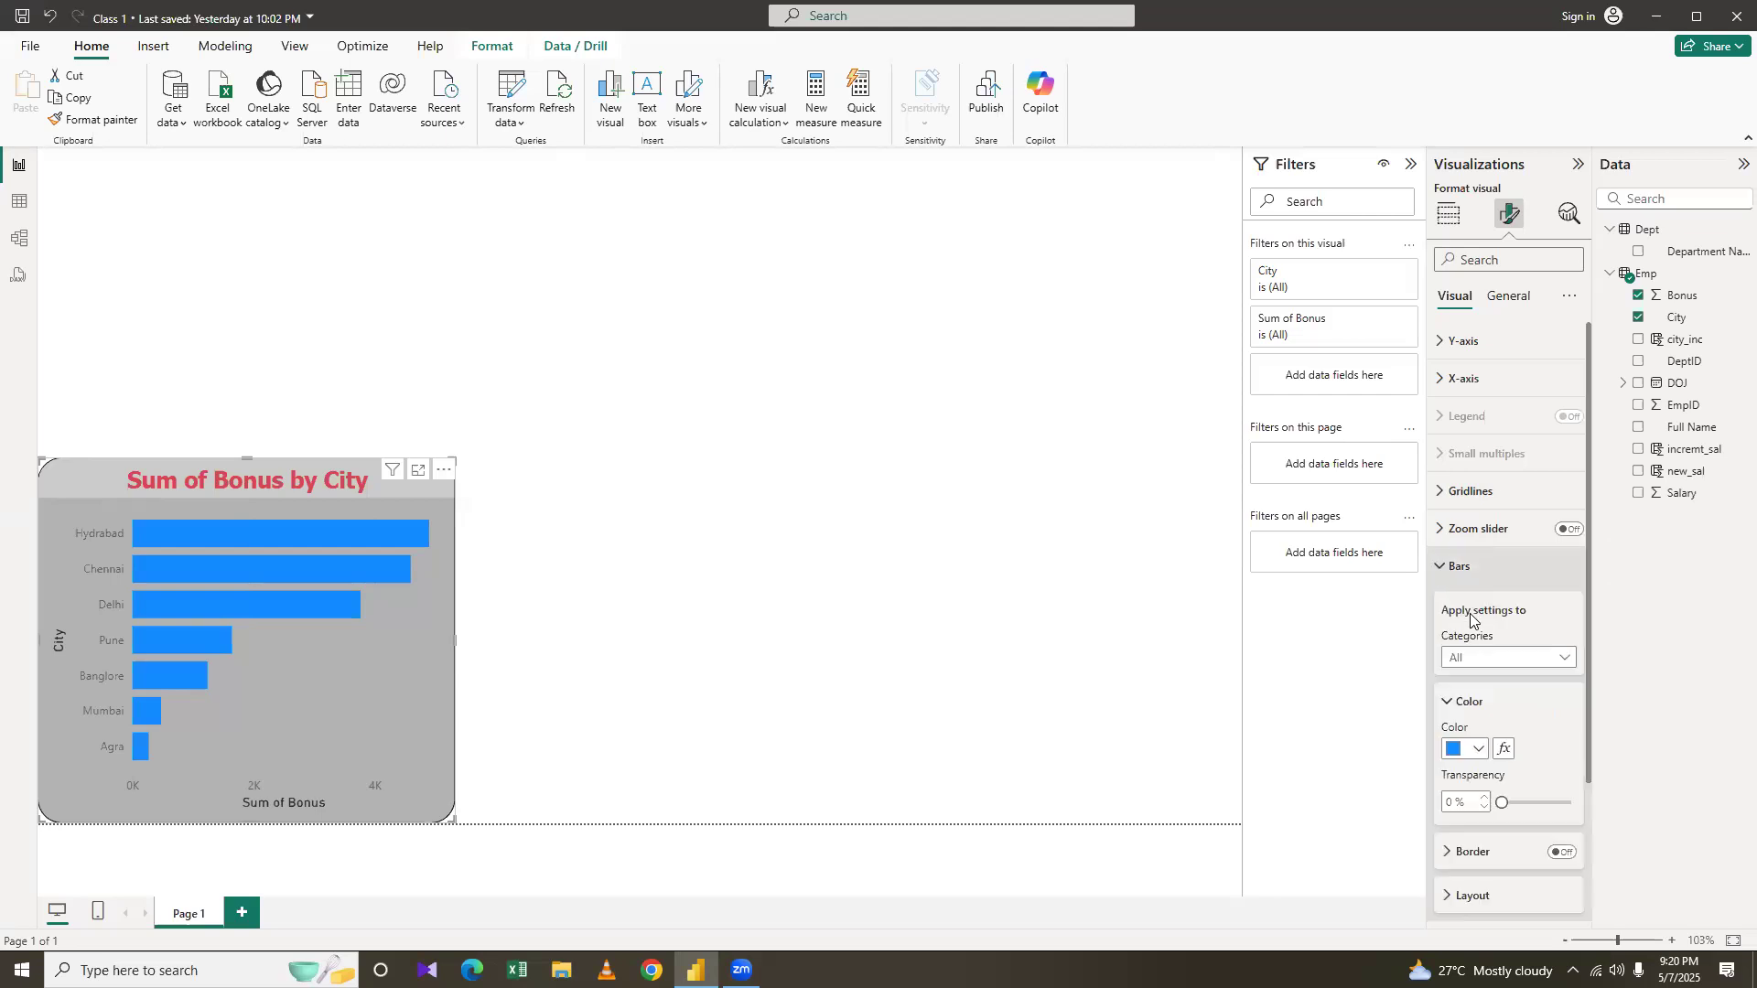
pyautogui.scroll(-1, 1522, 626)
pyautogui.scroll(-3, 1521, 626)
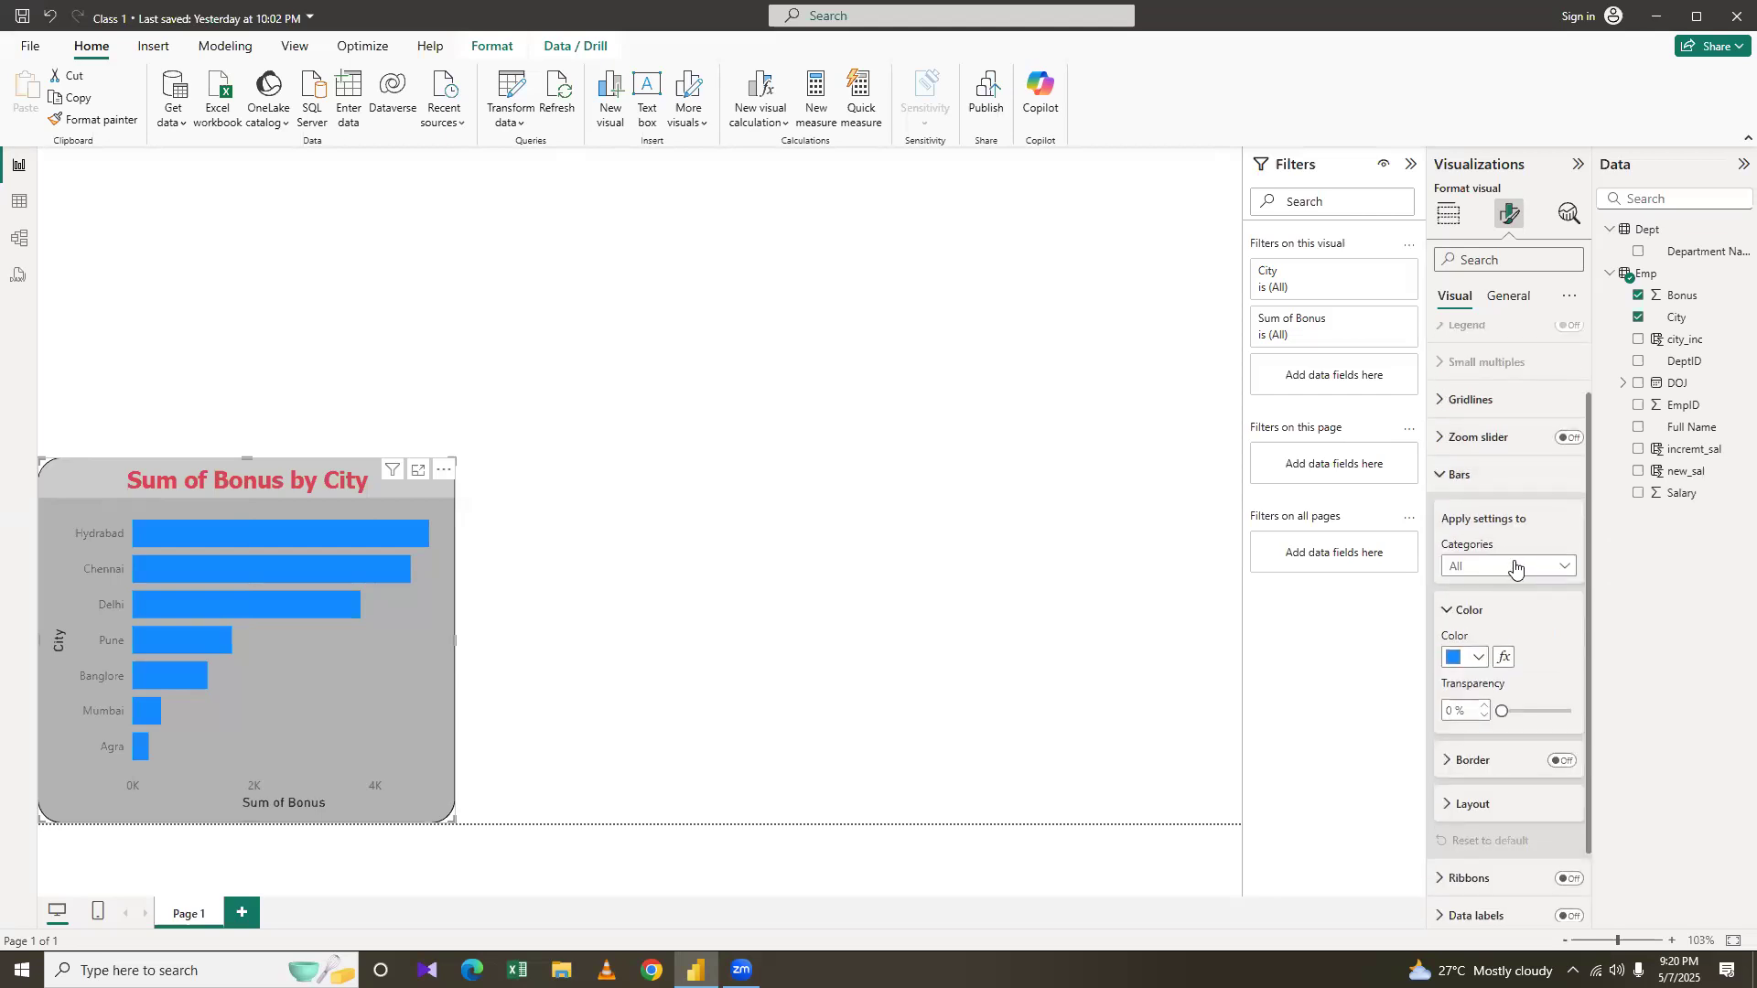
pyautogui.click(1516, 565)
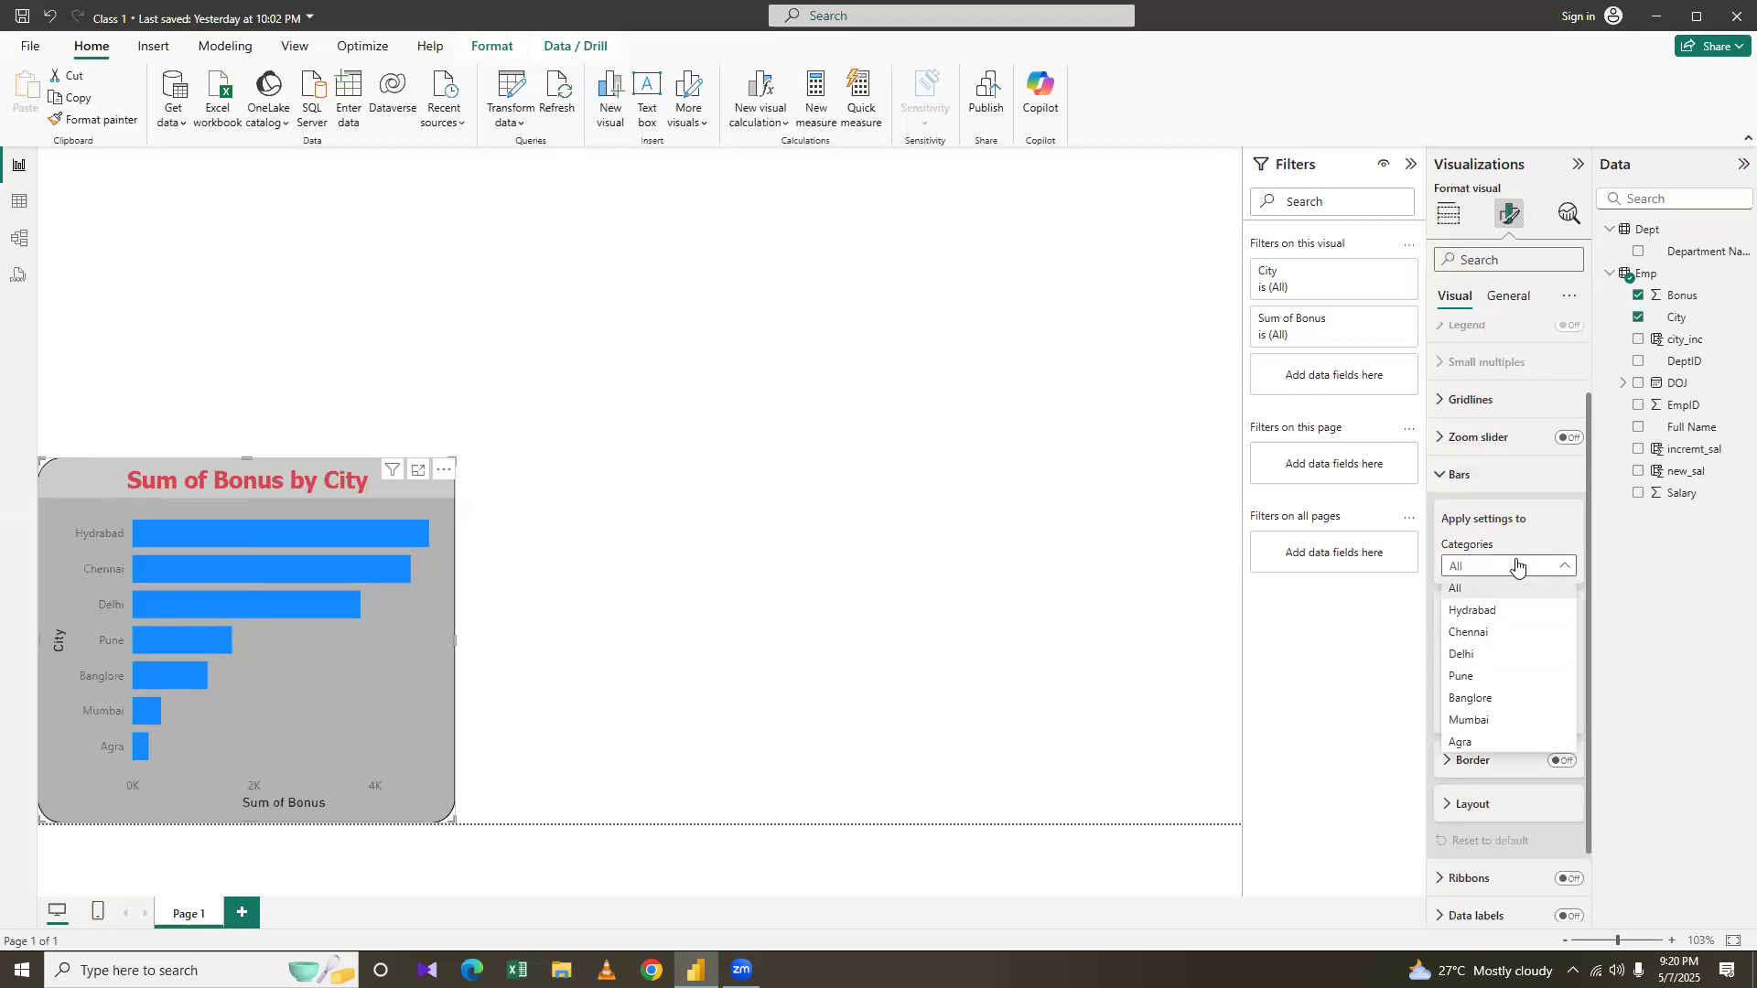
pyautogui.click(1516, 565)
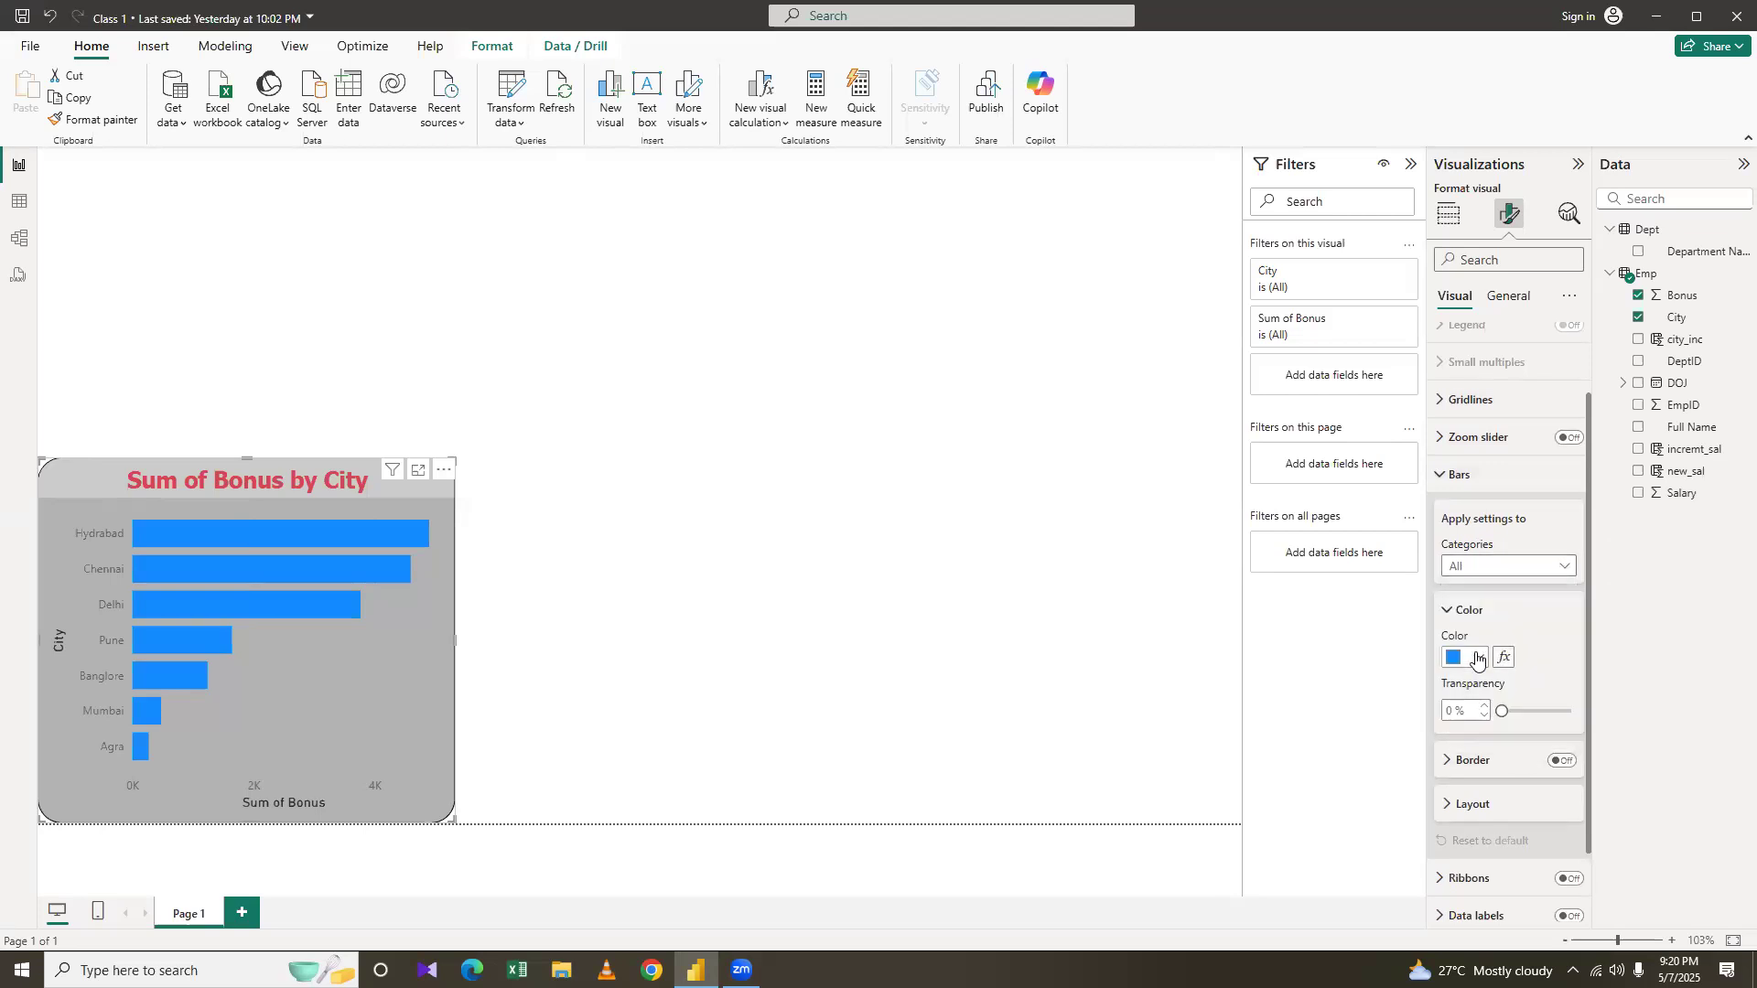
pyautogui.click(1477, 658)
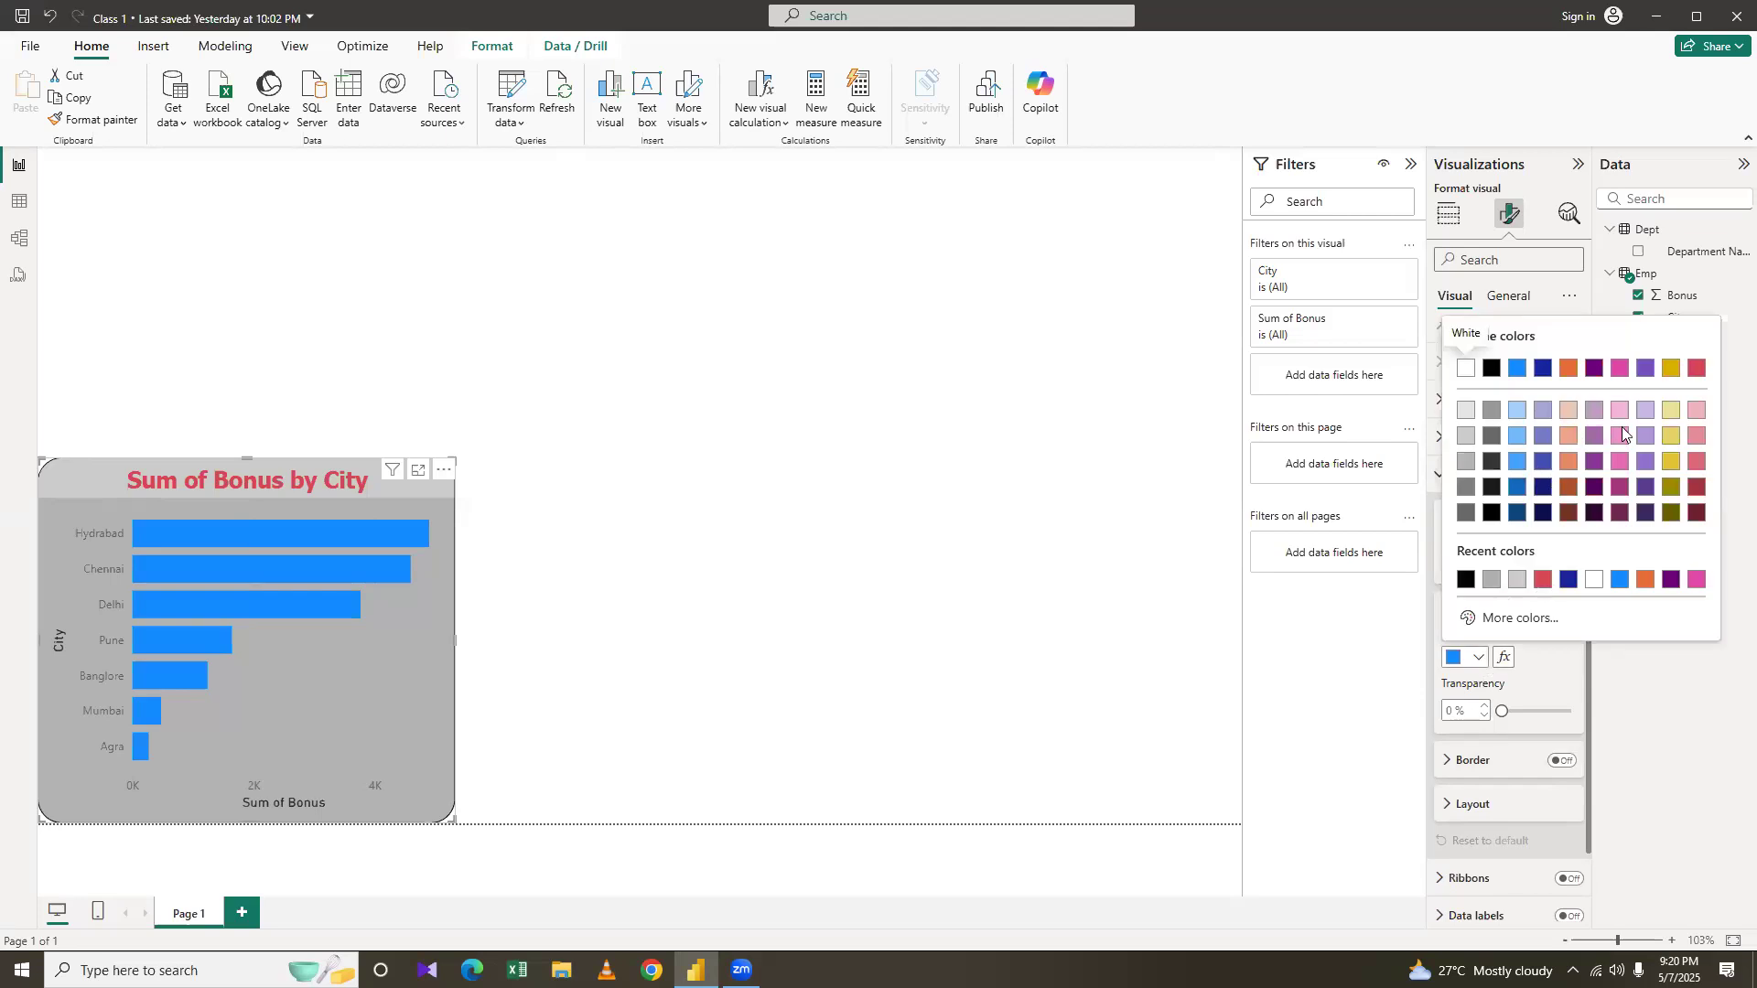
pyautogui.click(1696, 369)
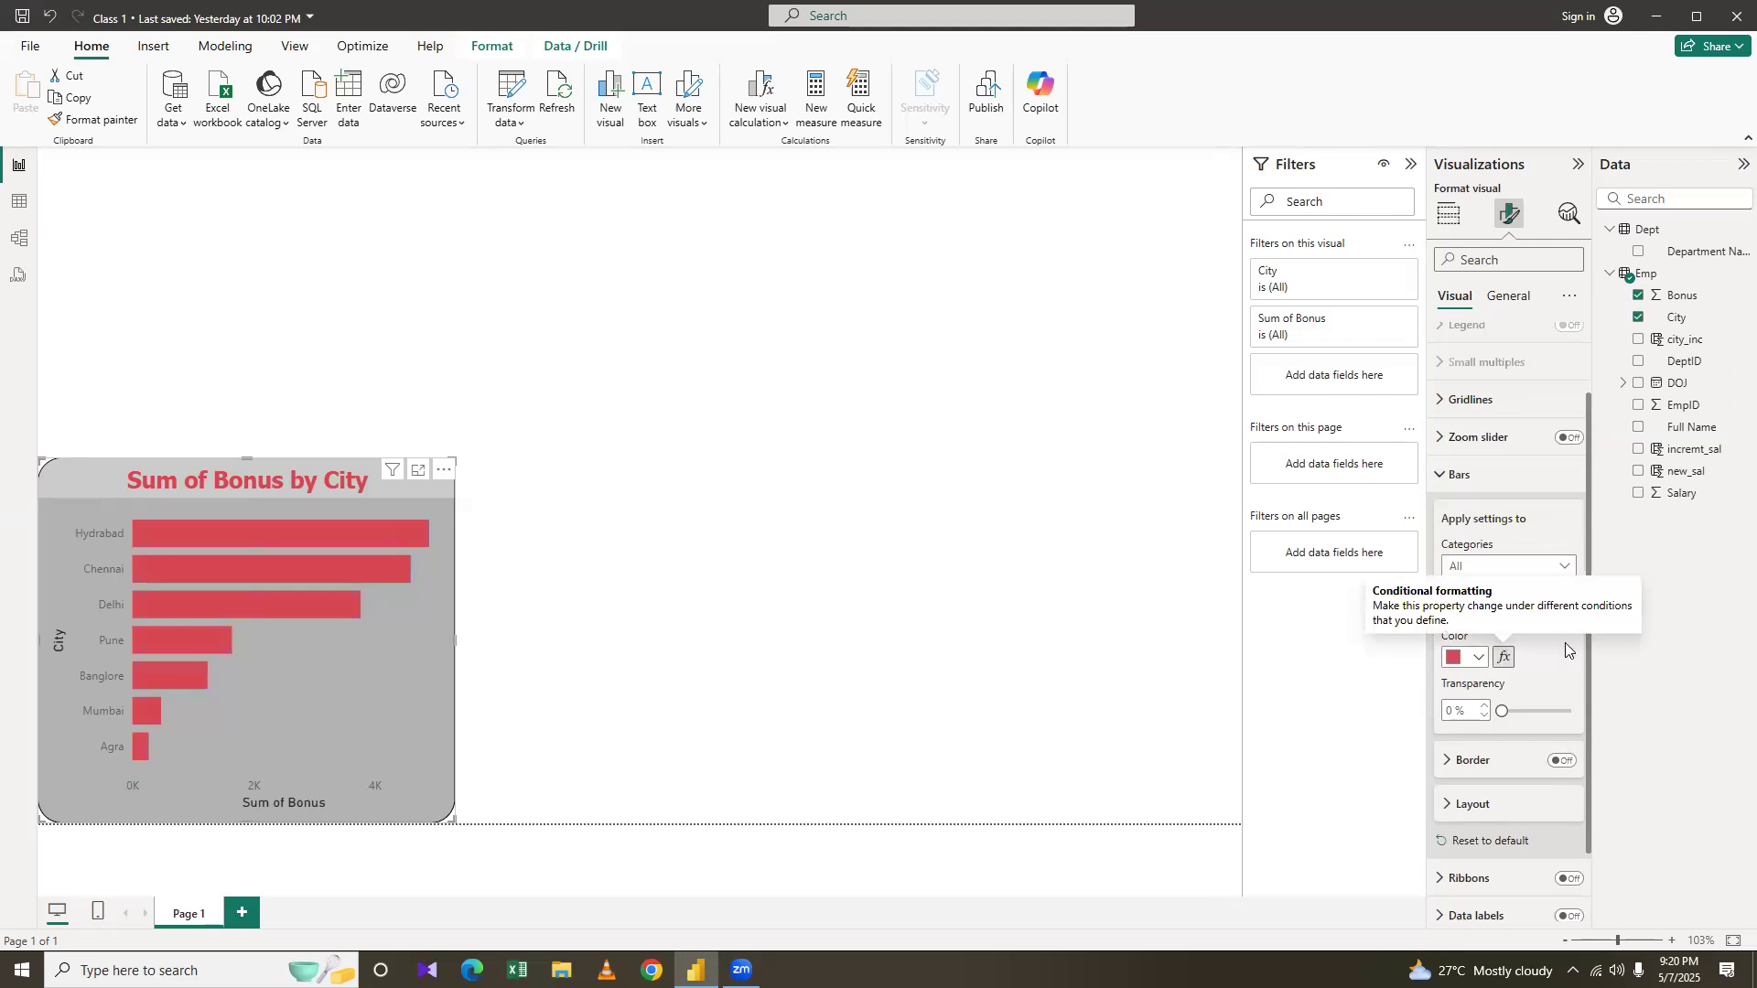
# Set the color transparency of all the chart's bars to 23%
pyautogui.scroll(-2, 1564, 643)
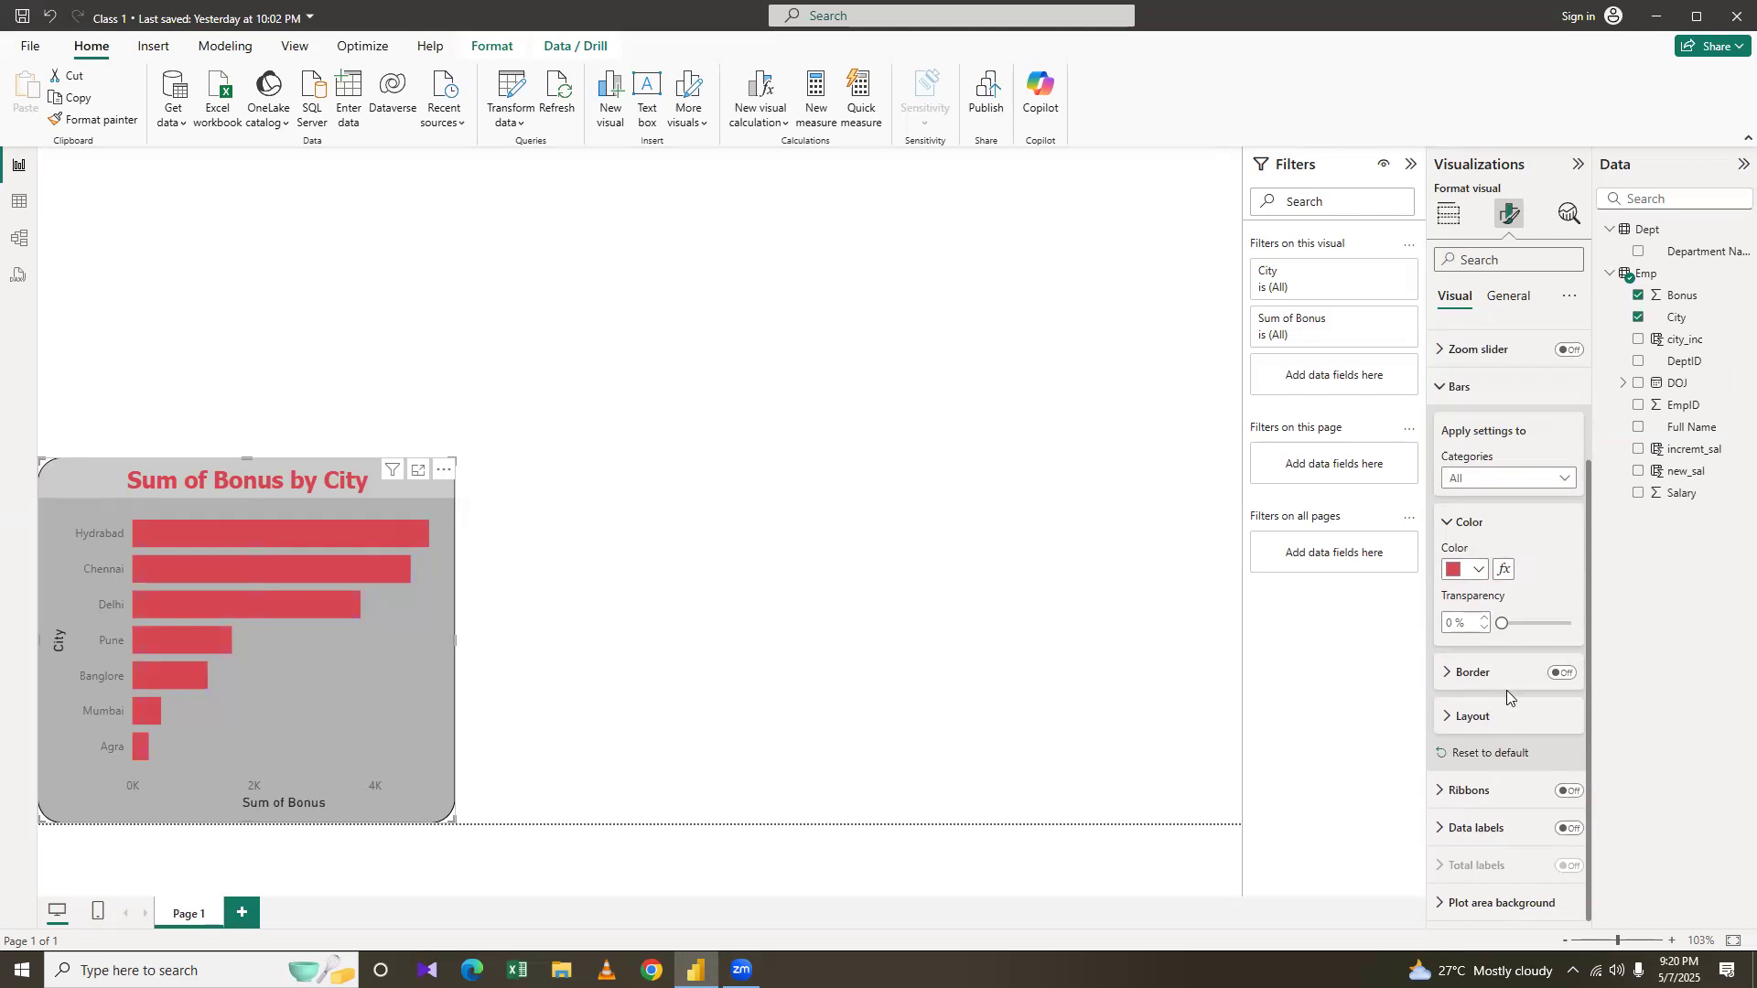
pyautogui.moveTo(1507, 625); pyautogui.dragTo(1565, 644)
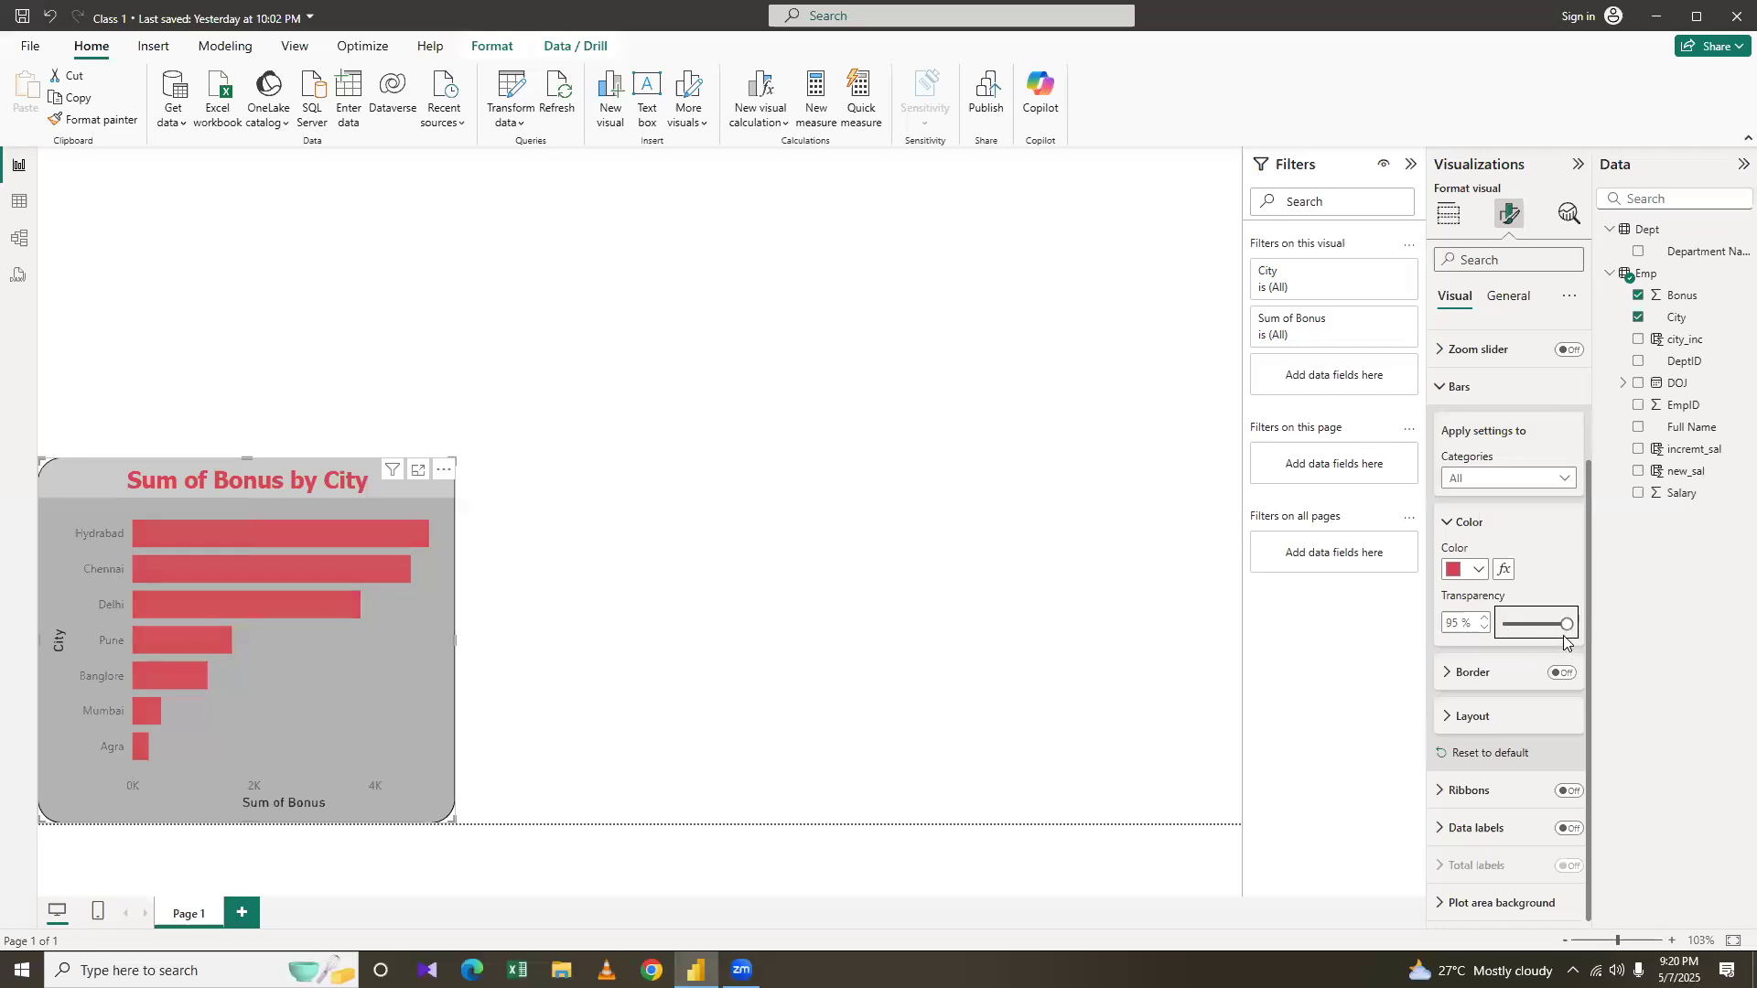
pyautogui.click(1525, 622)
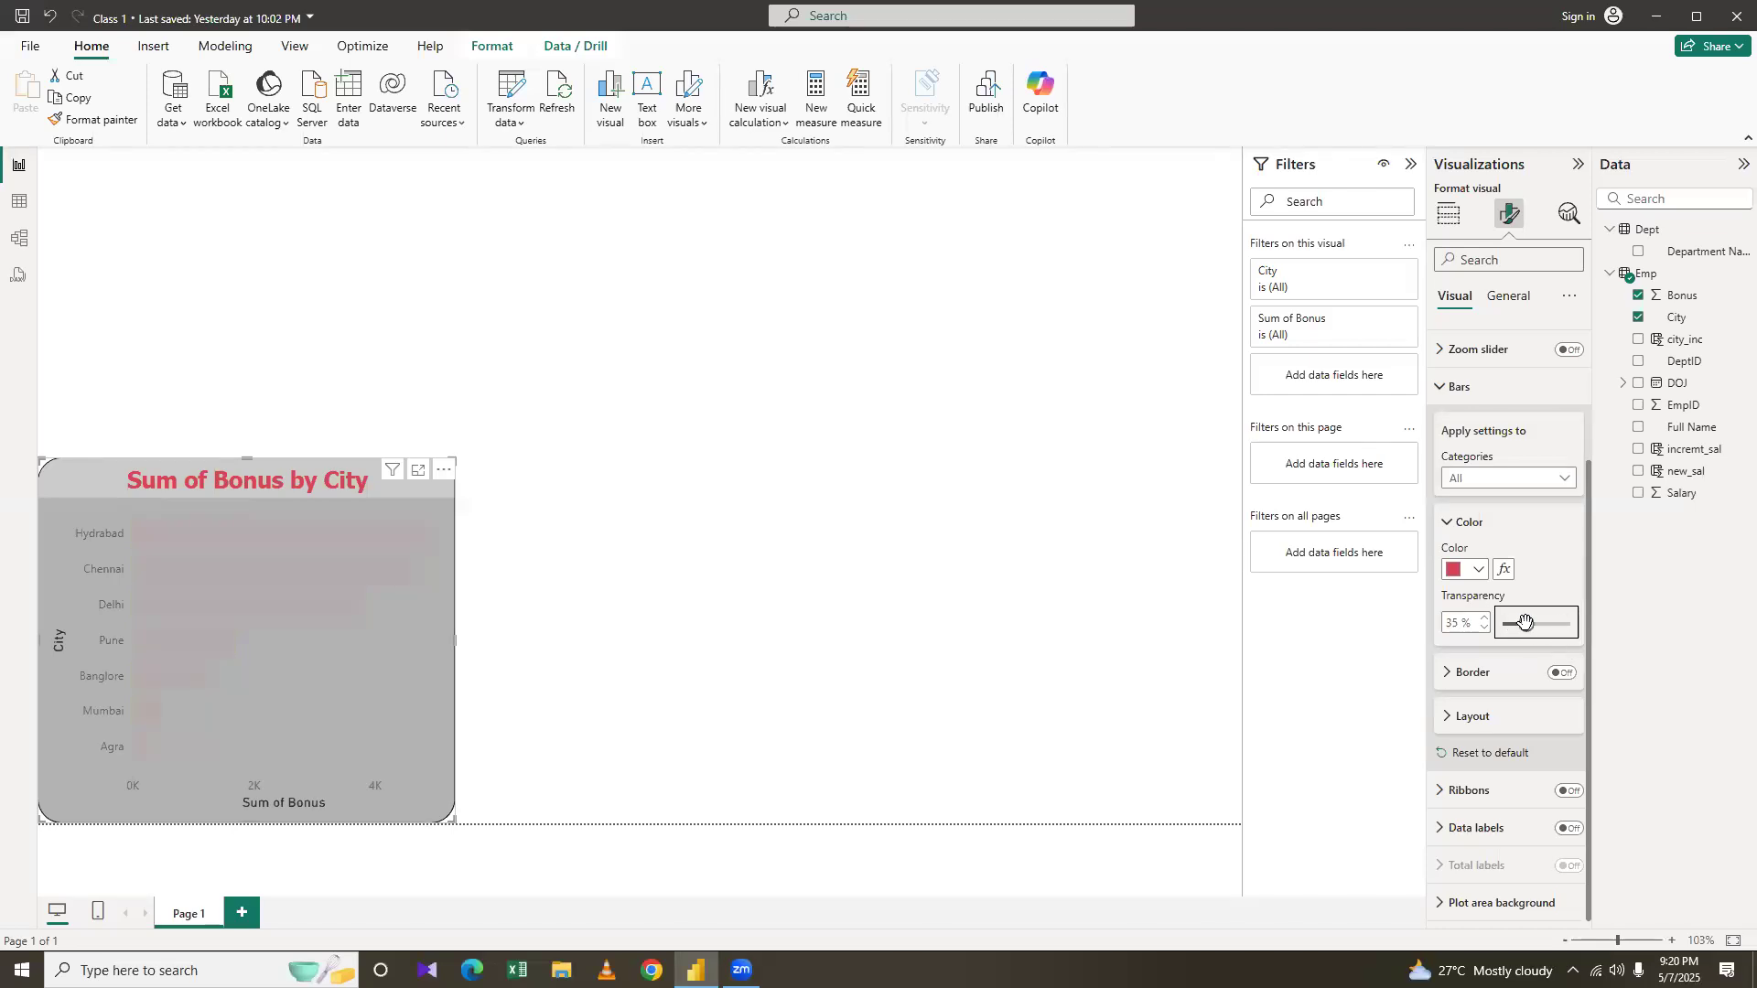
pyautogui.click(1515, 623)
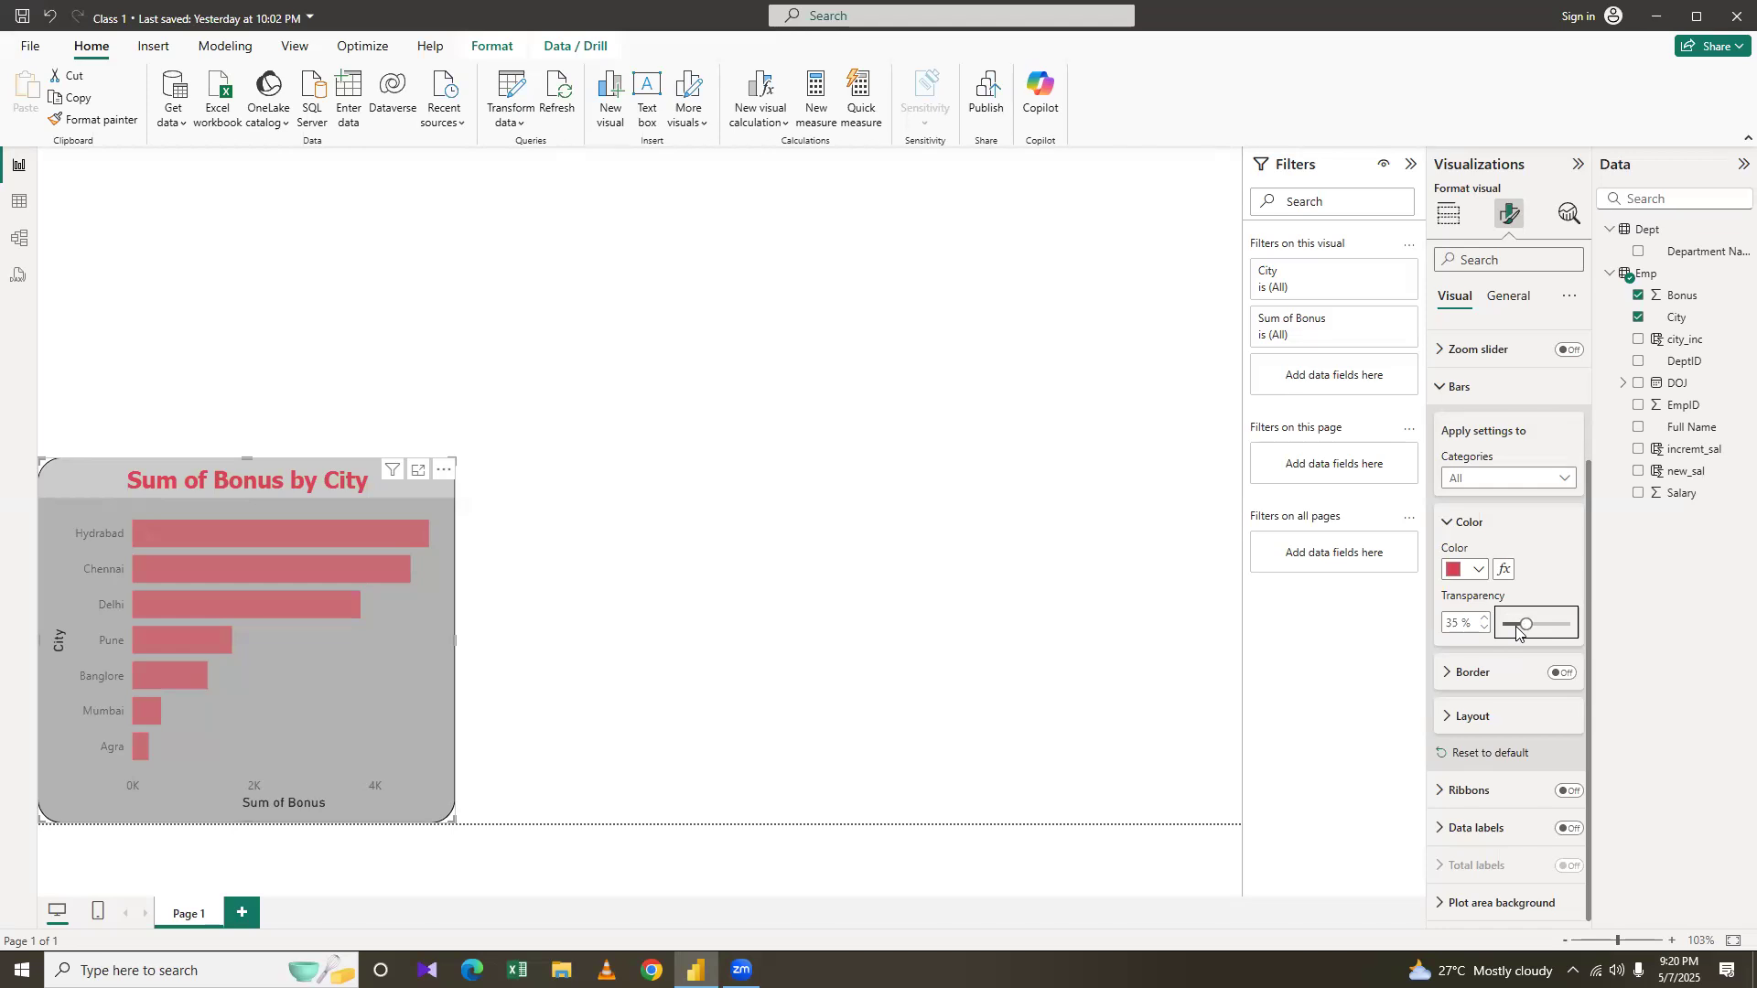
pyautogui.click(1539, 626)
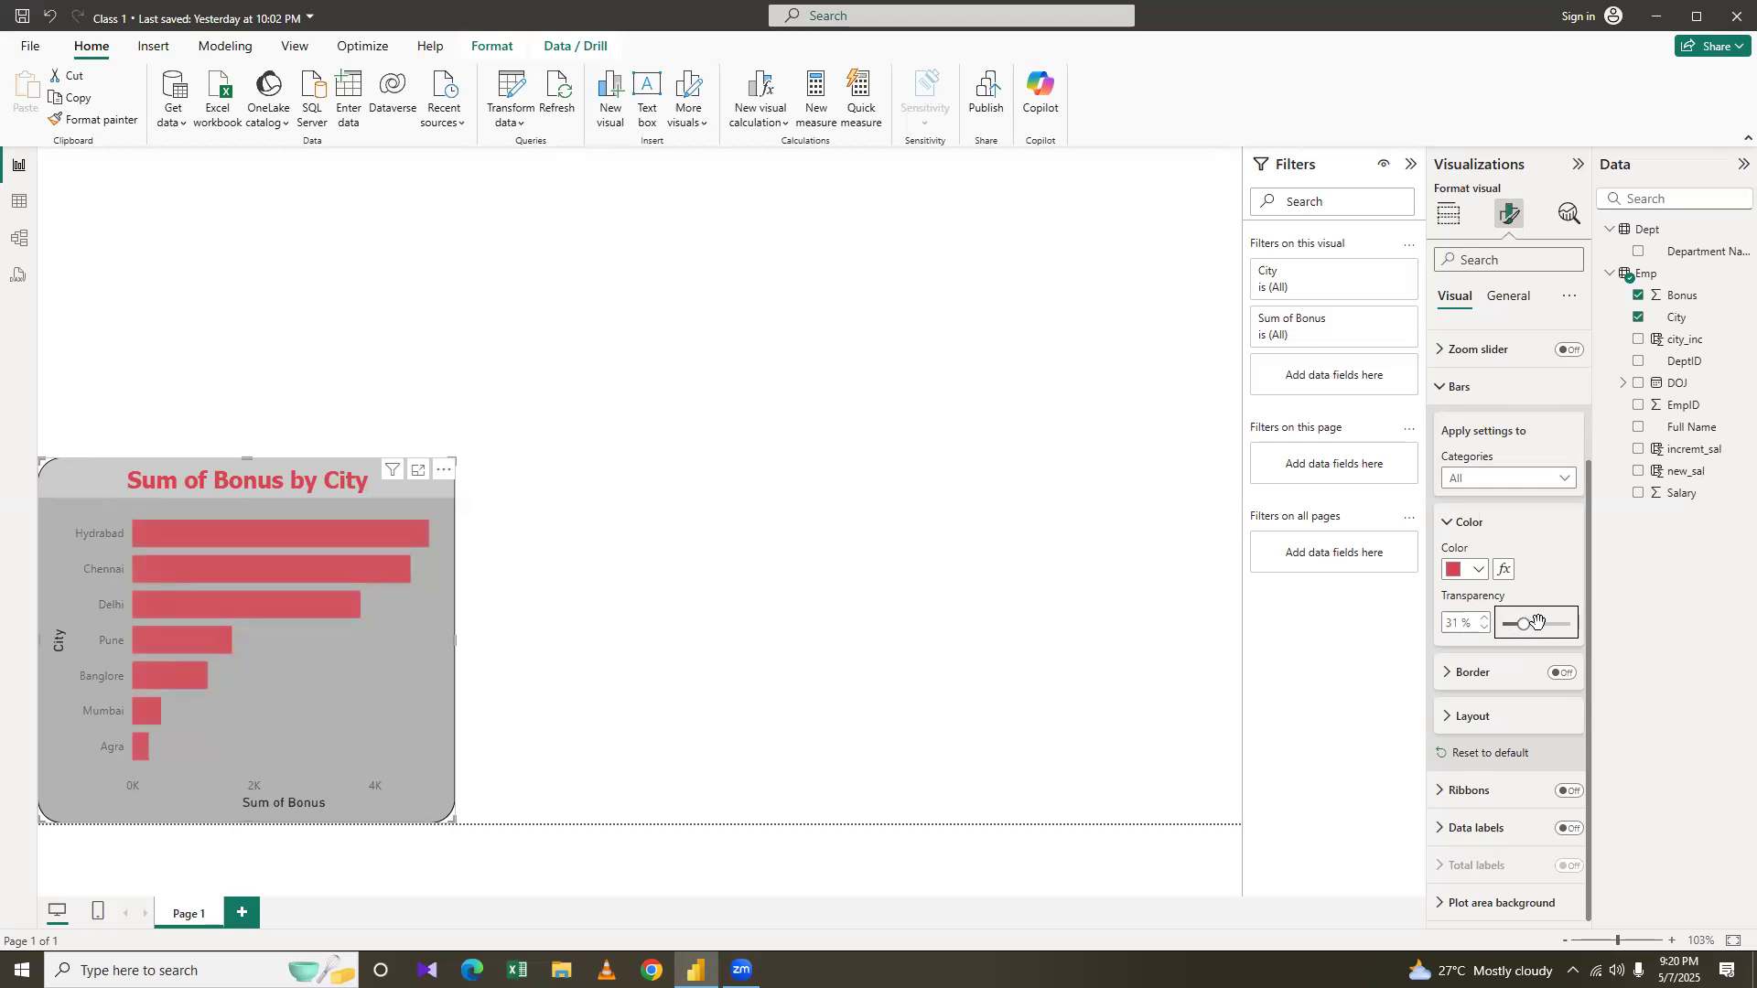
pyautogui.click(1549, 622)
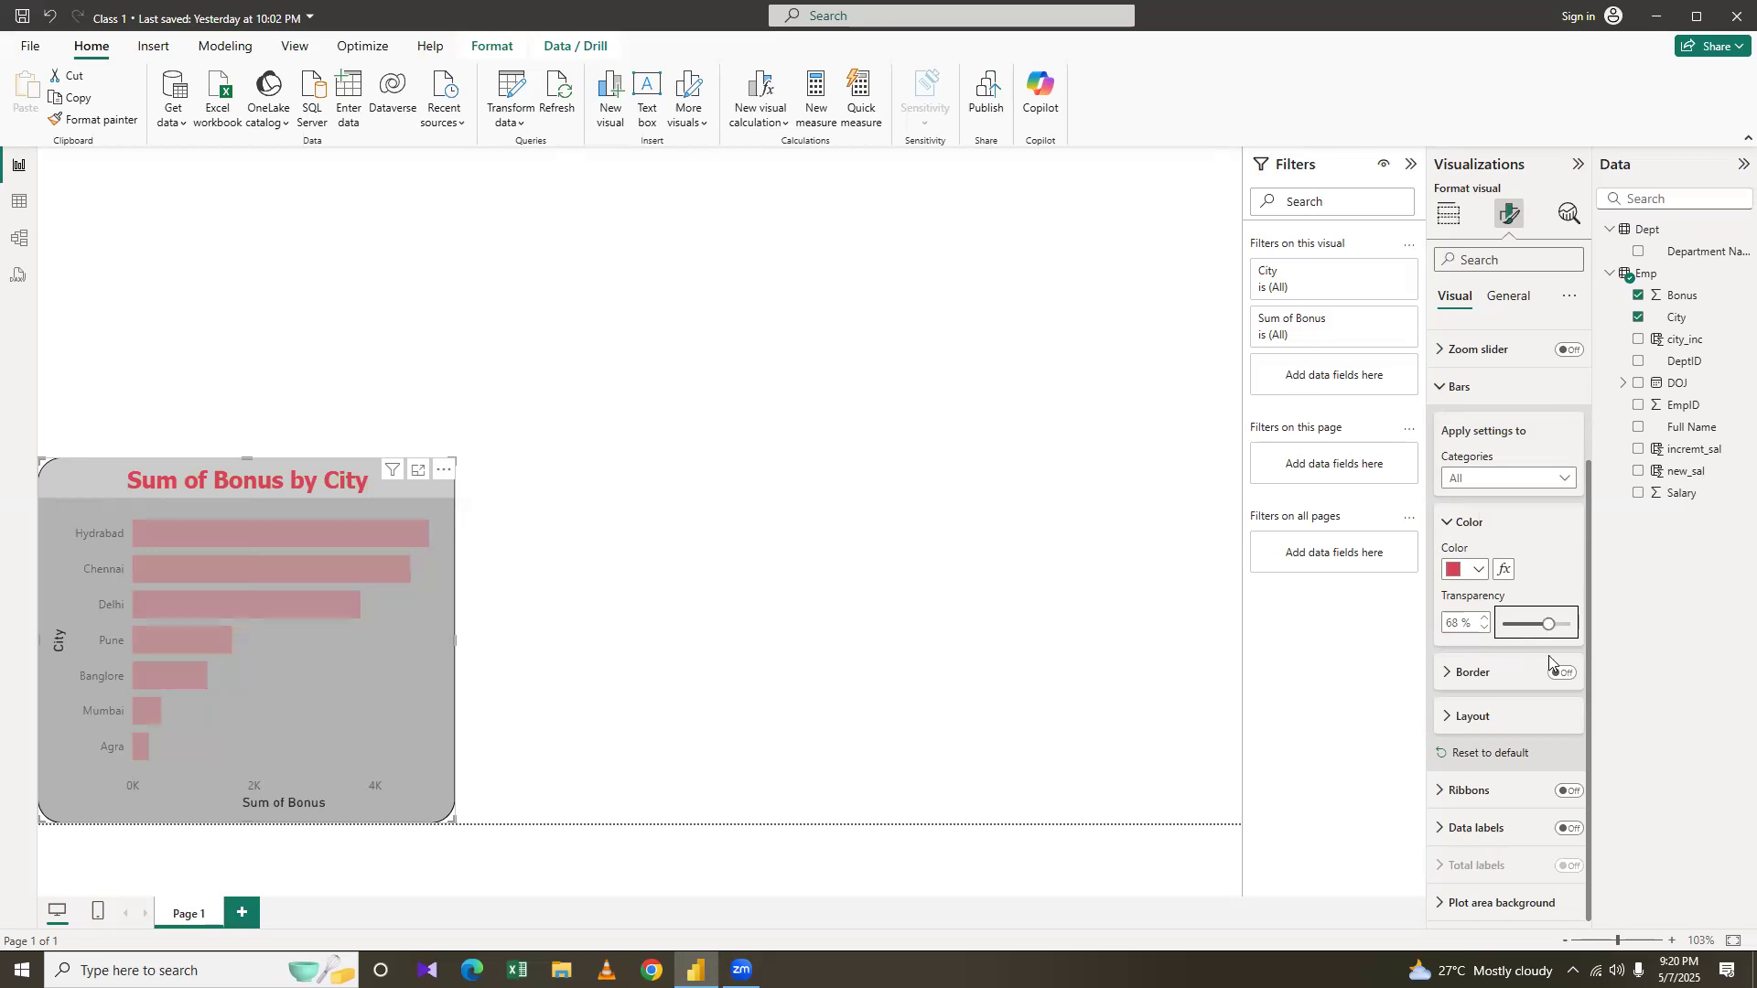
# Color only the Hydrabad bar in the theme's bright blue
pyautogui.click(1526, 479)
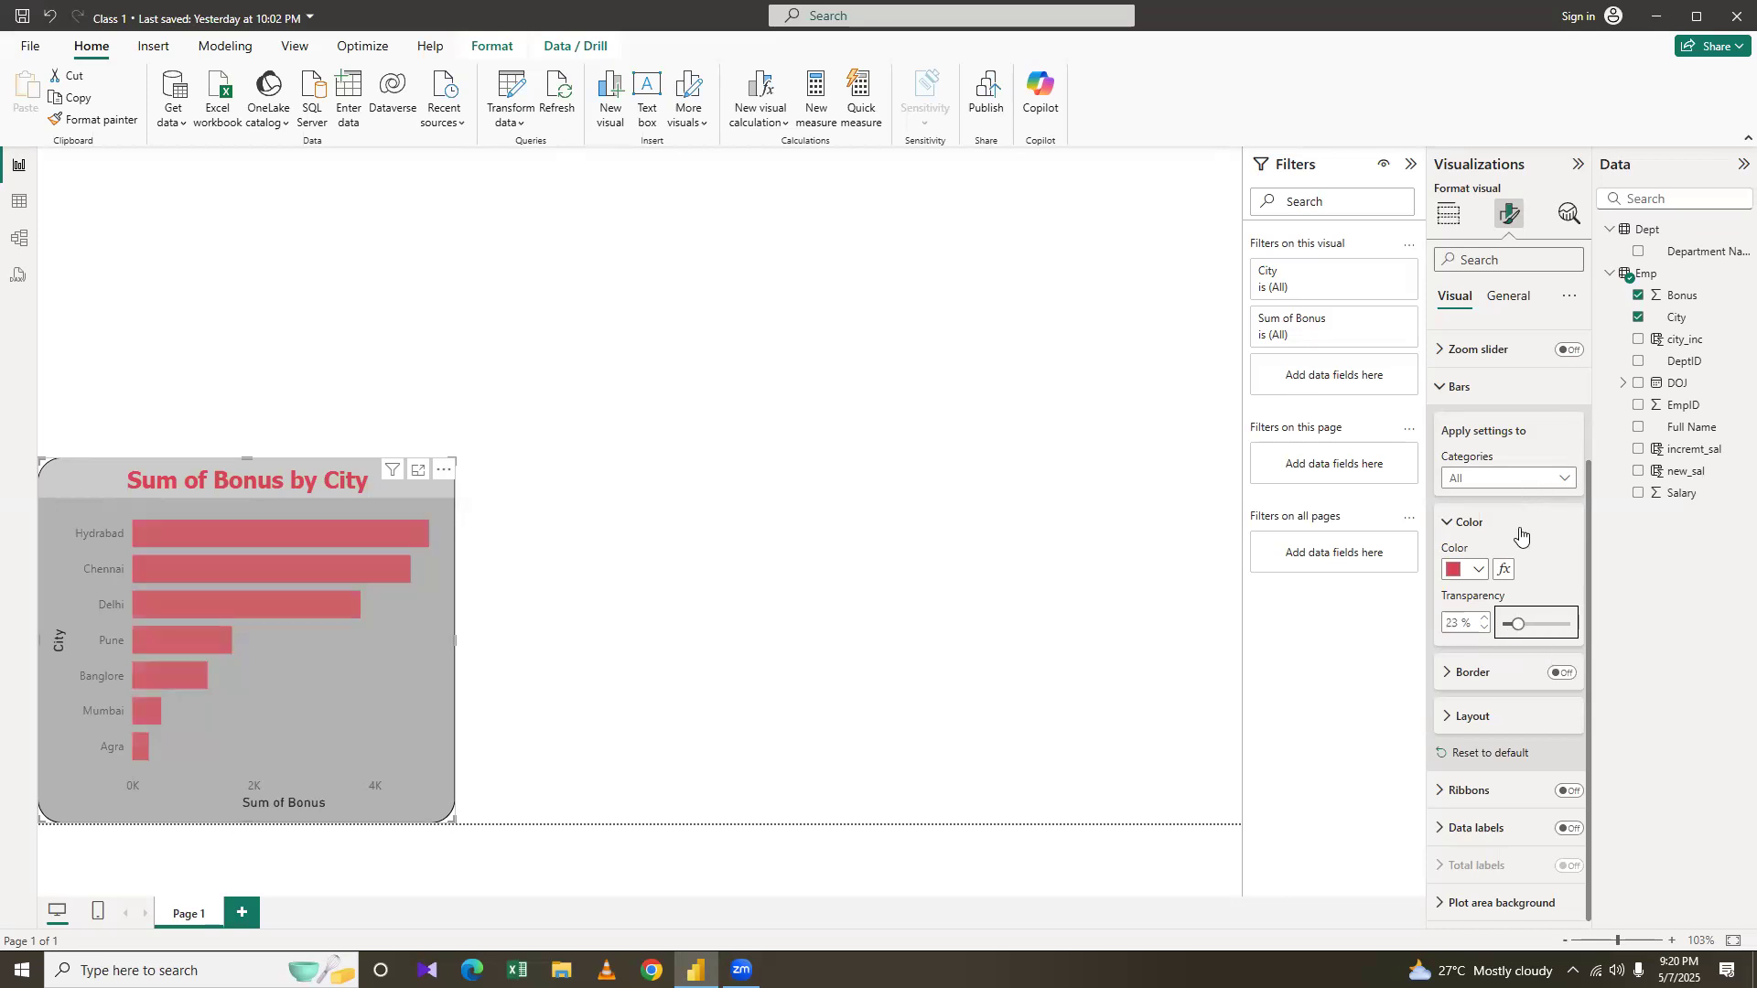
pyautogui.click(1501, 523)
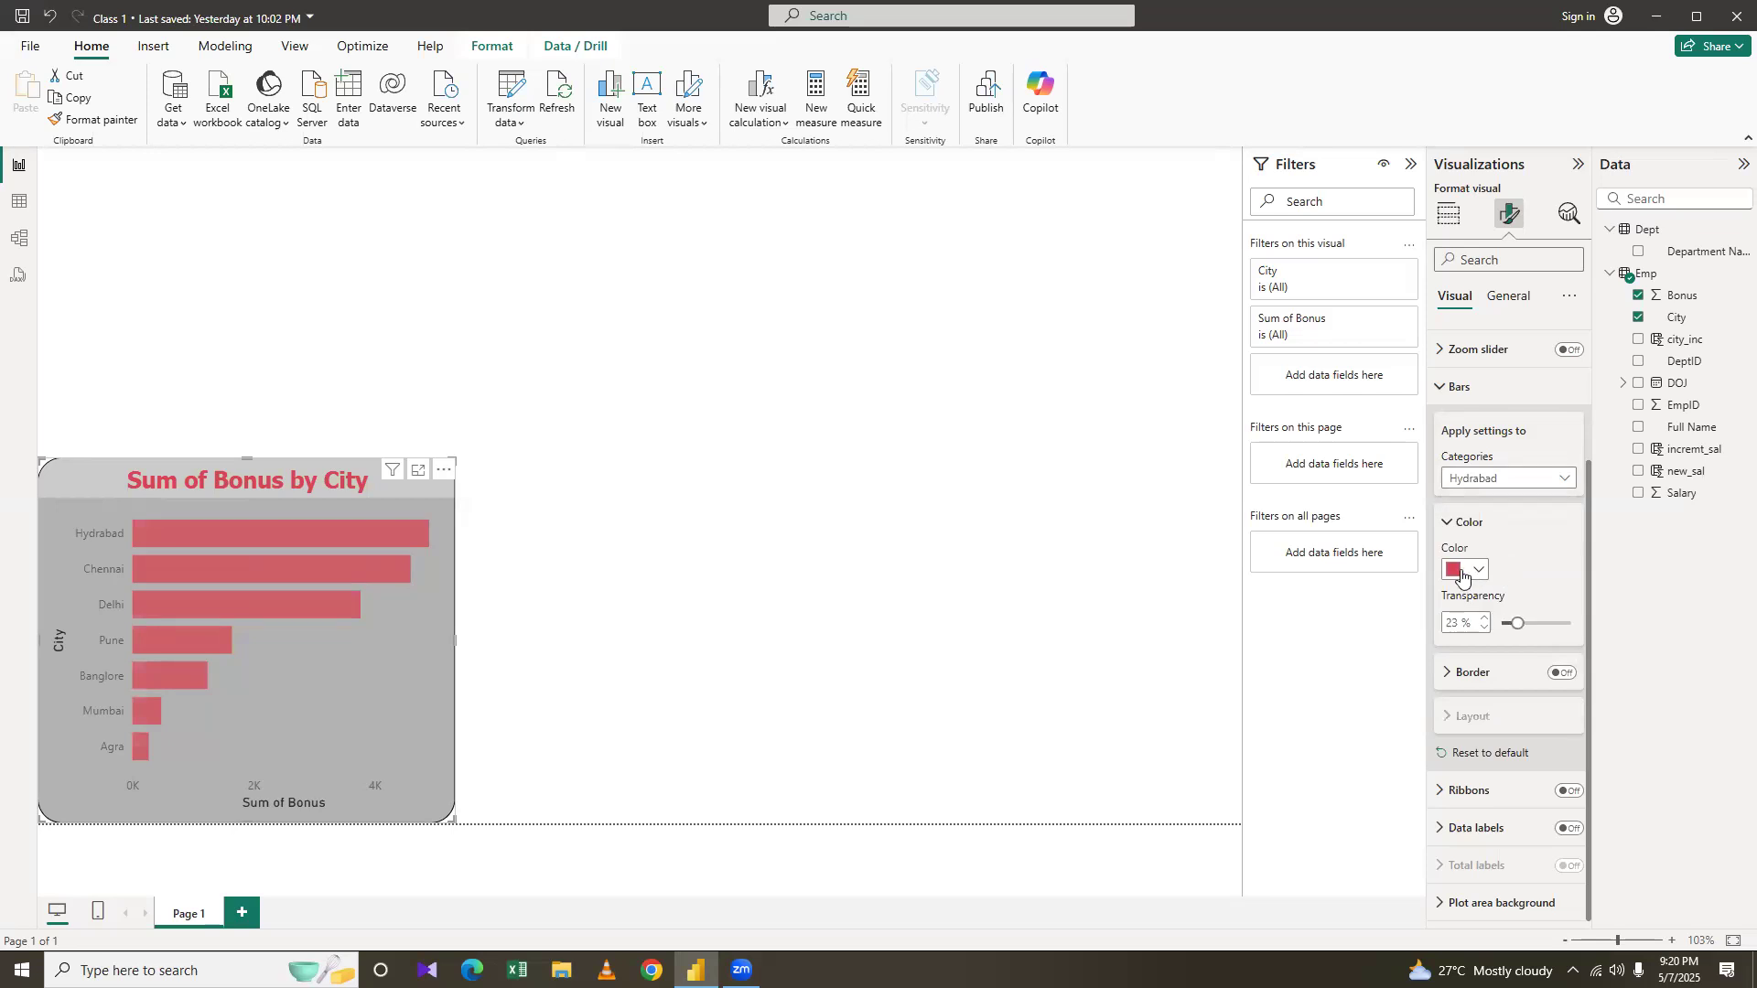
pyautogui.click(1460, 572)
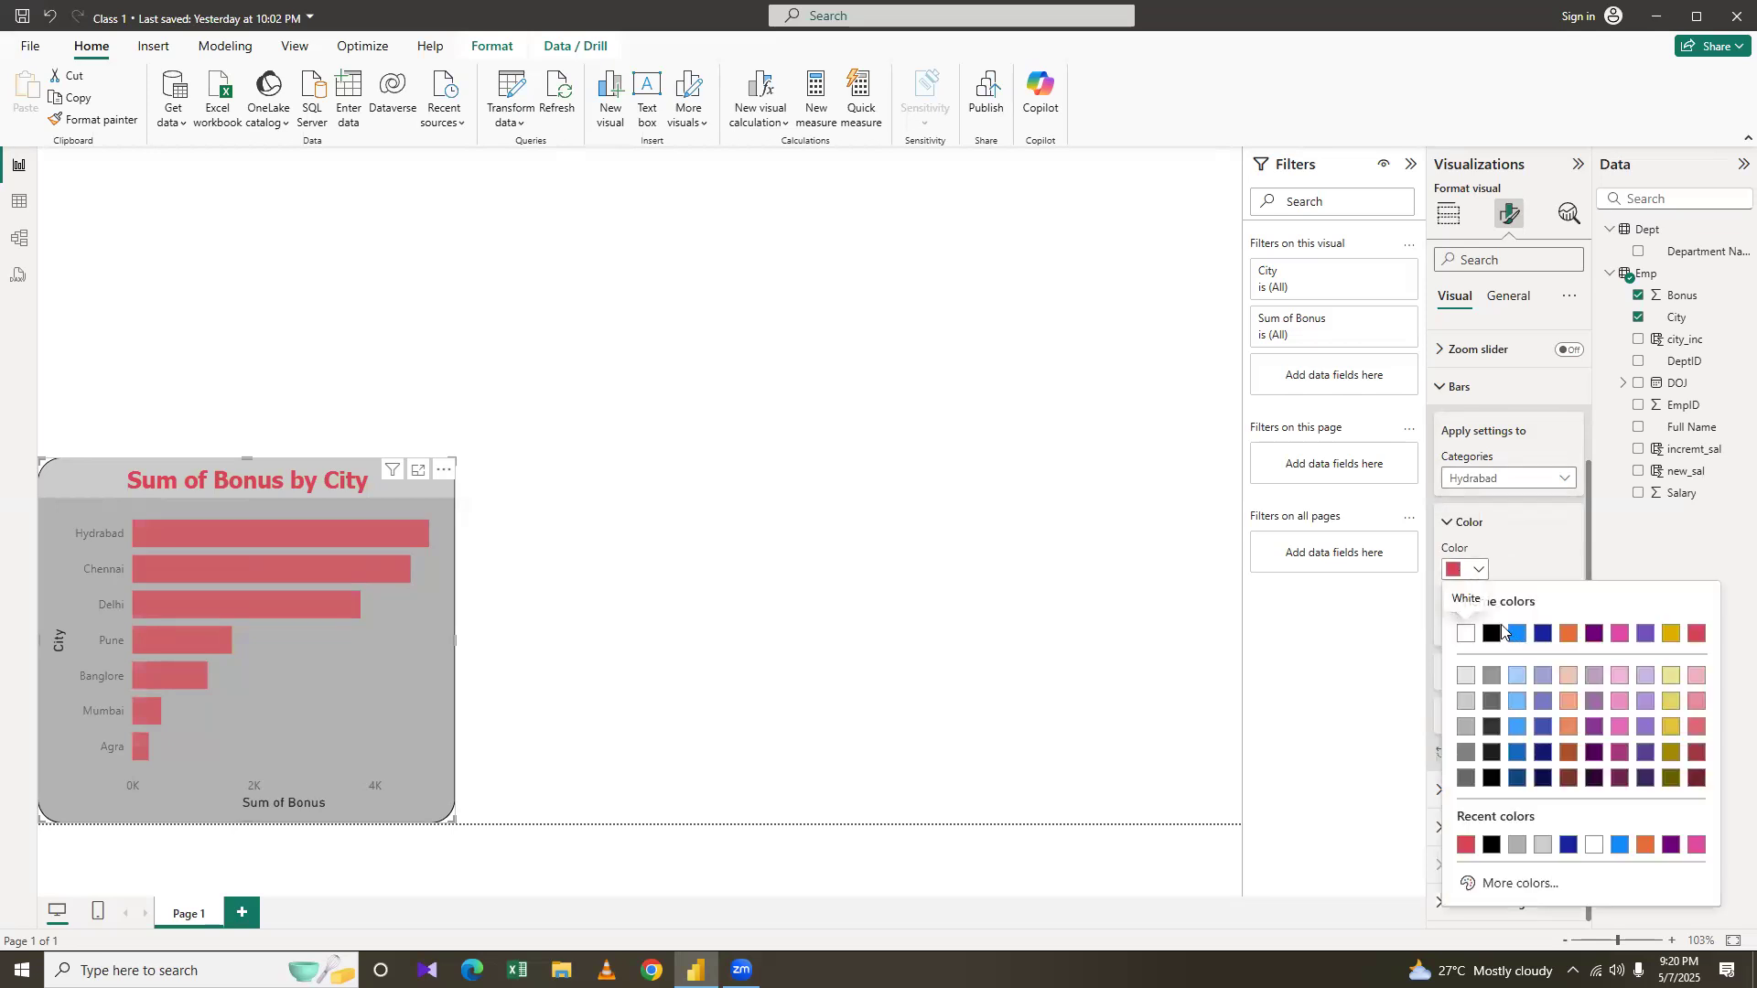
pyautogui.click(1502, 630)
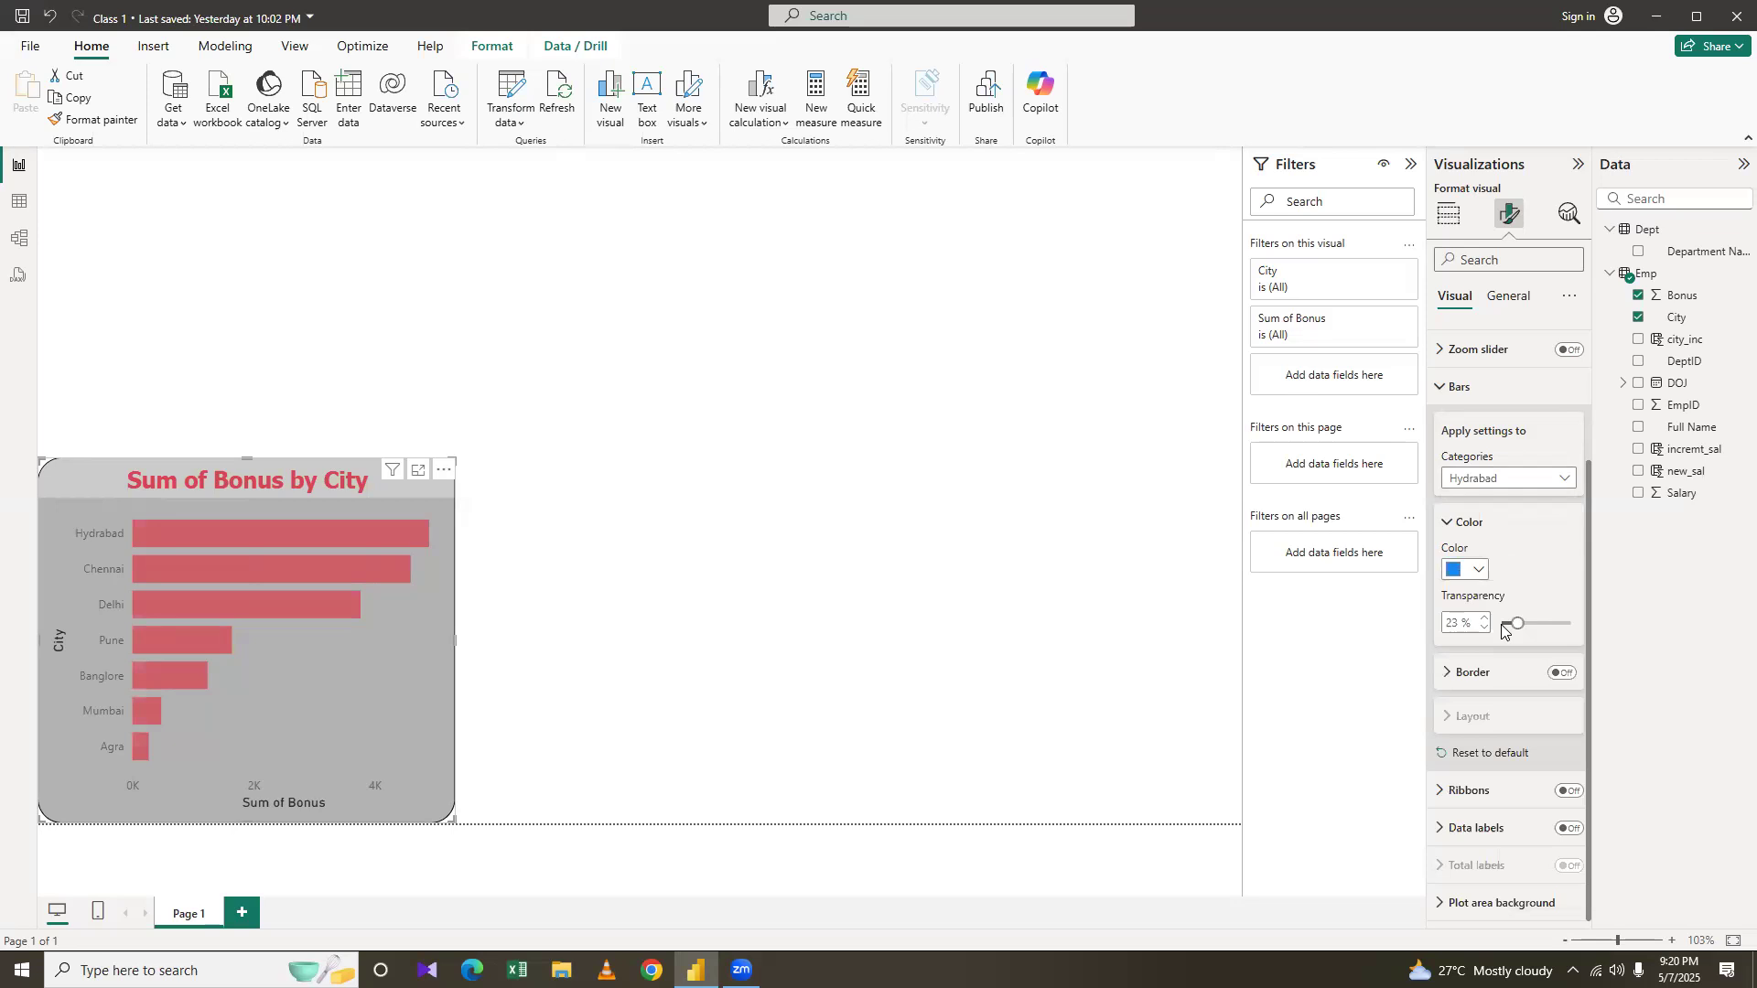
# Color only the Chennai bar in a dark shade of the theme's yellow
pyautogui.click(1510, 477)
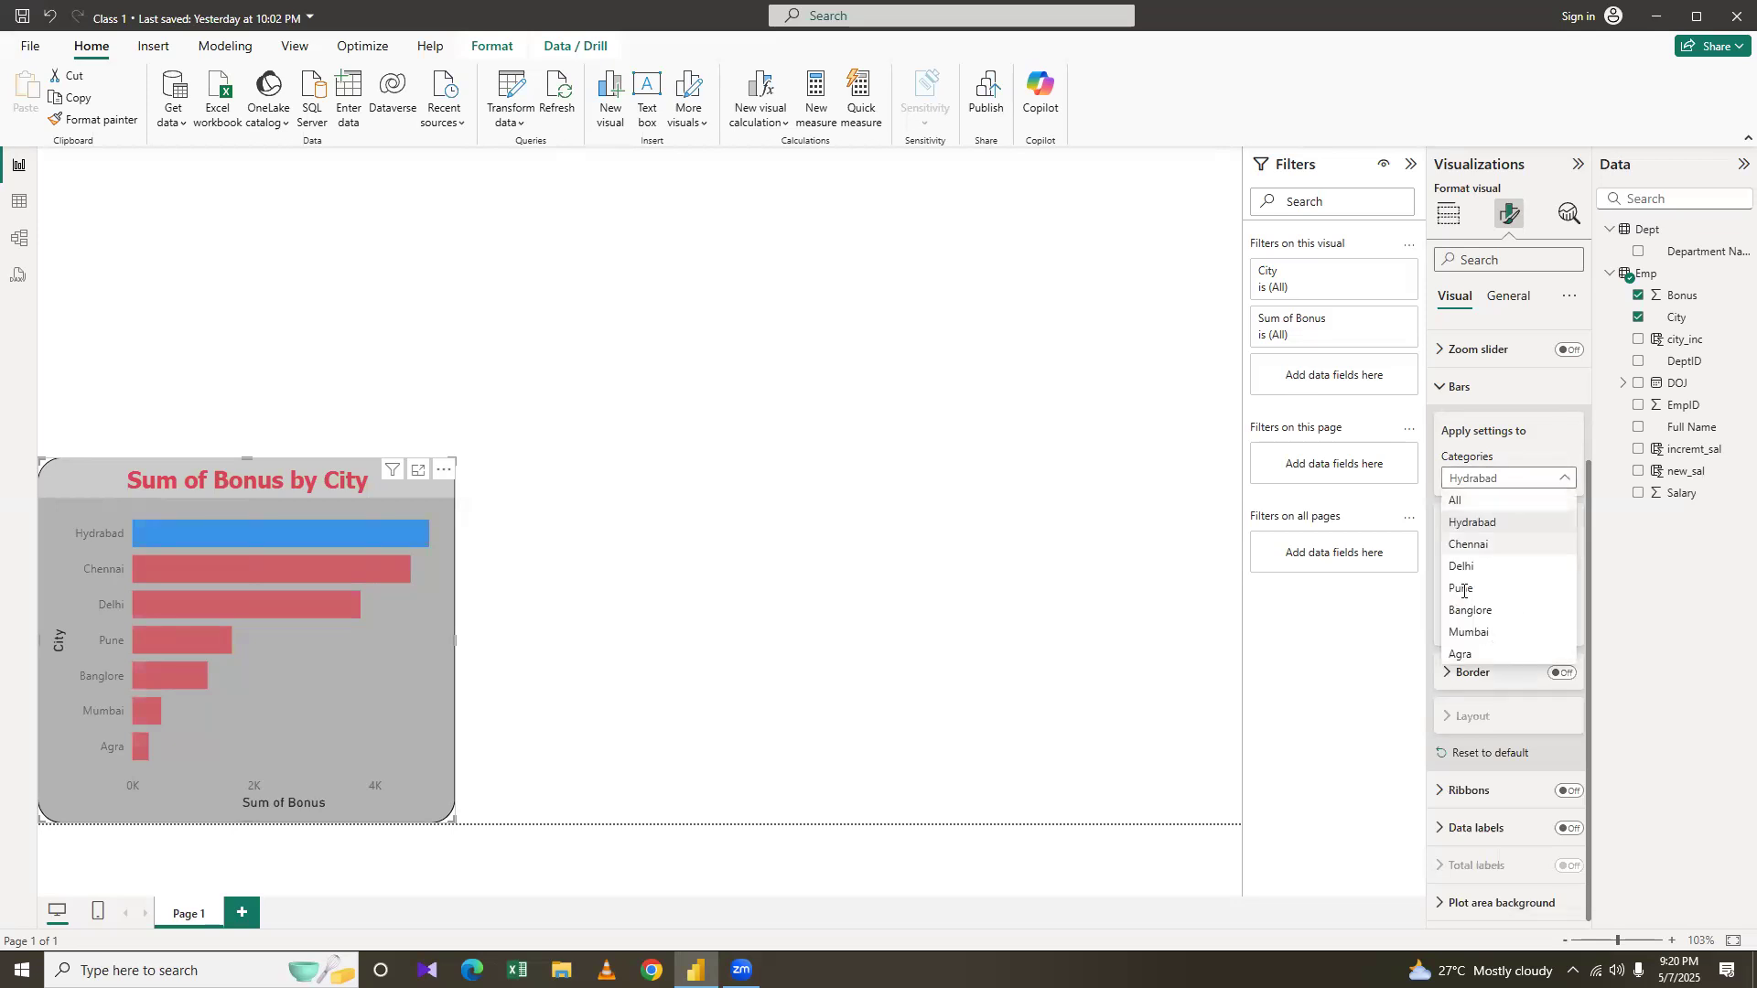
pyautogui.click(1469, 547)
pyautogui.click(1457, 572)
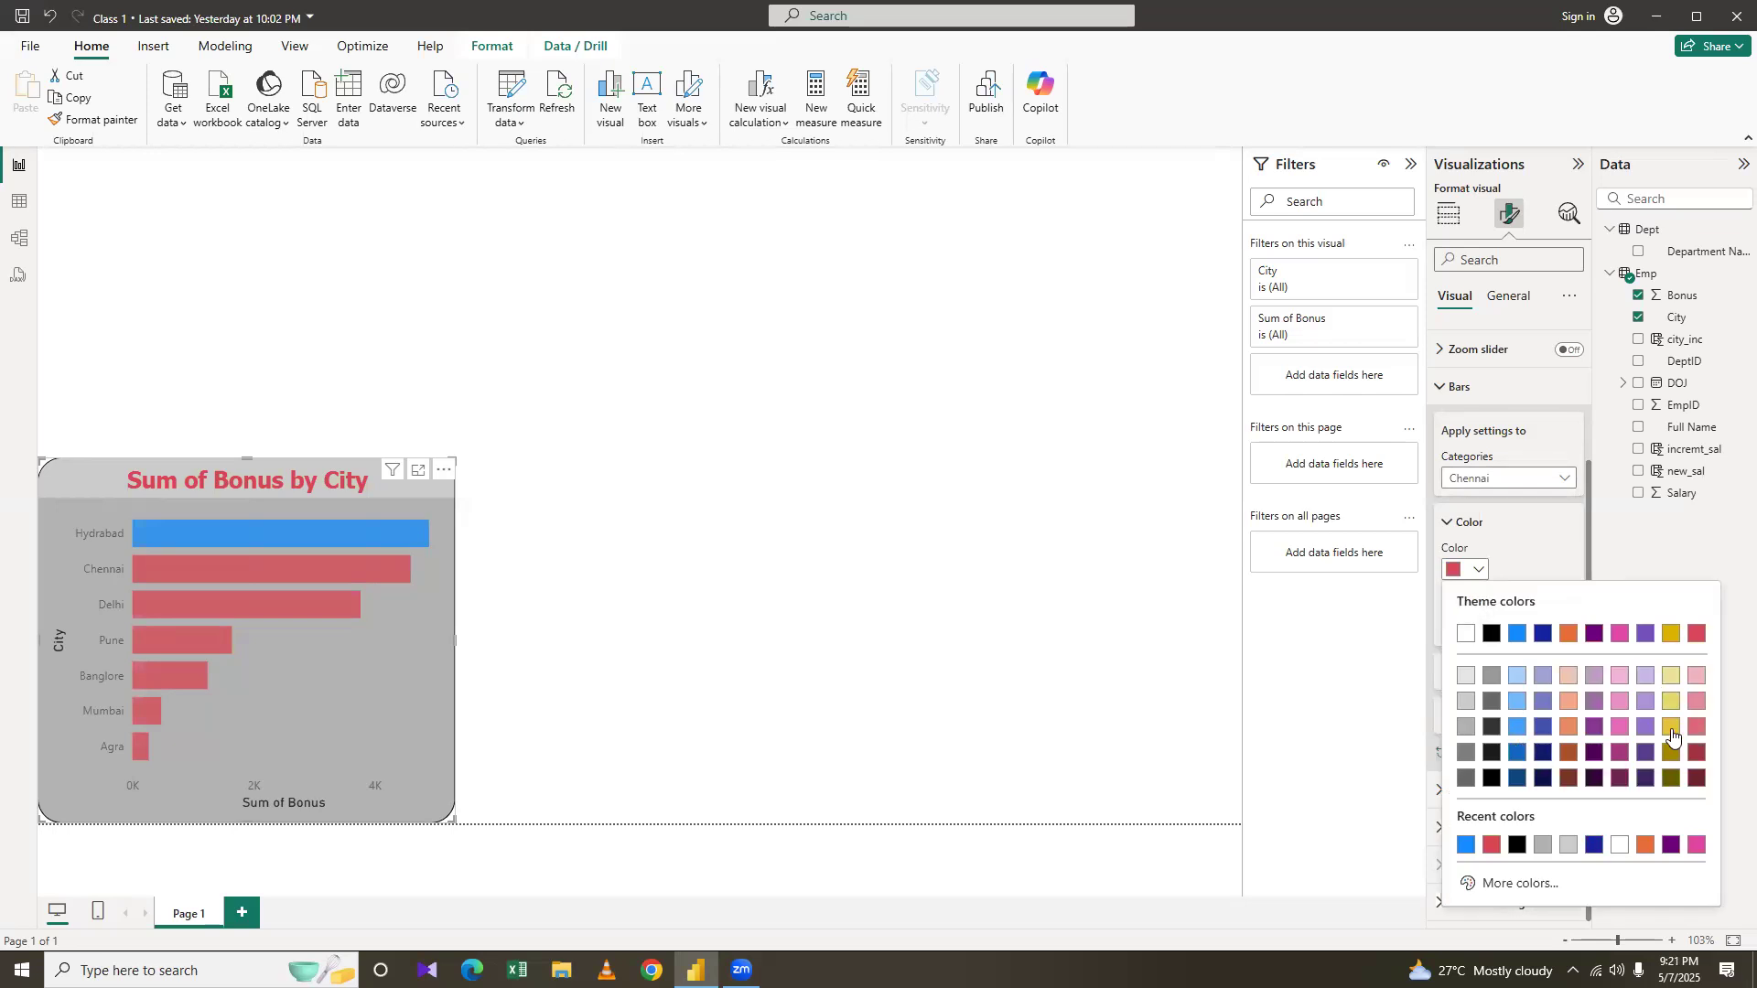
pyautogui.click(1672, 753)
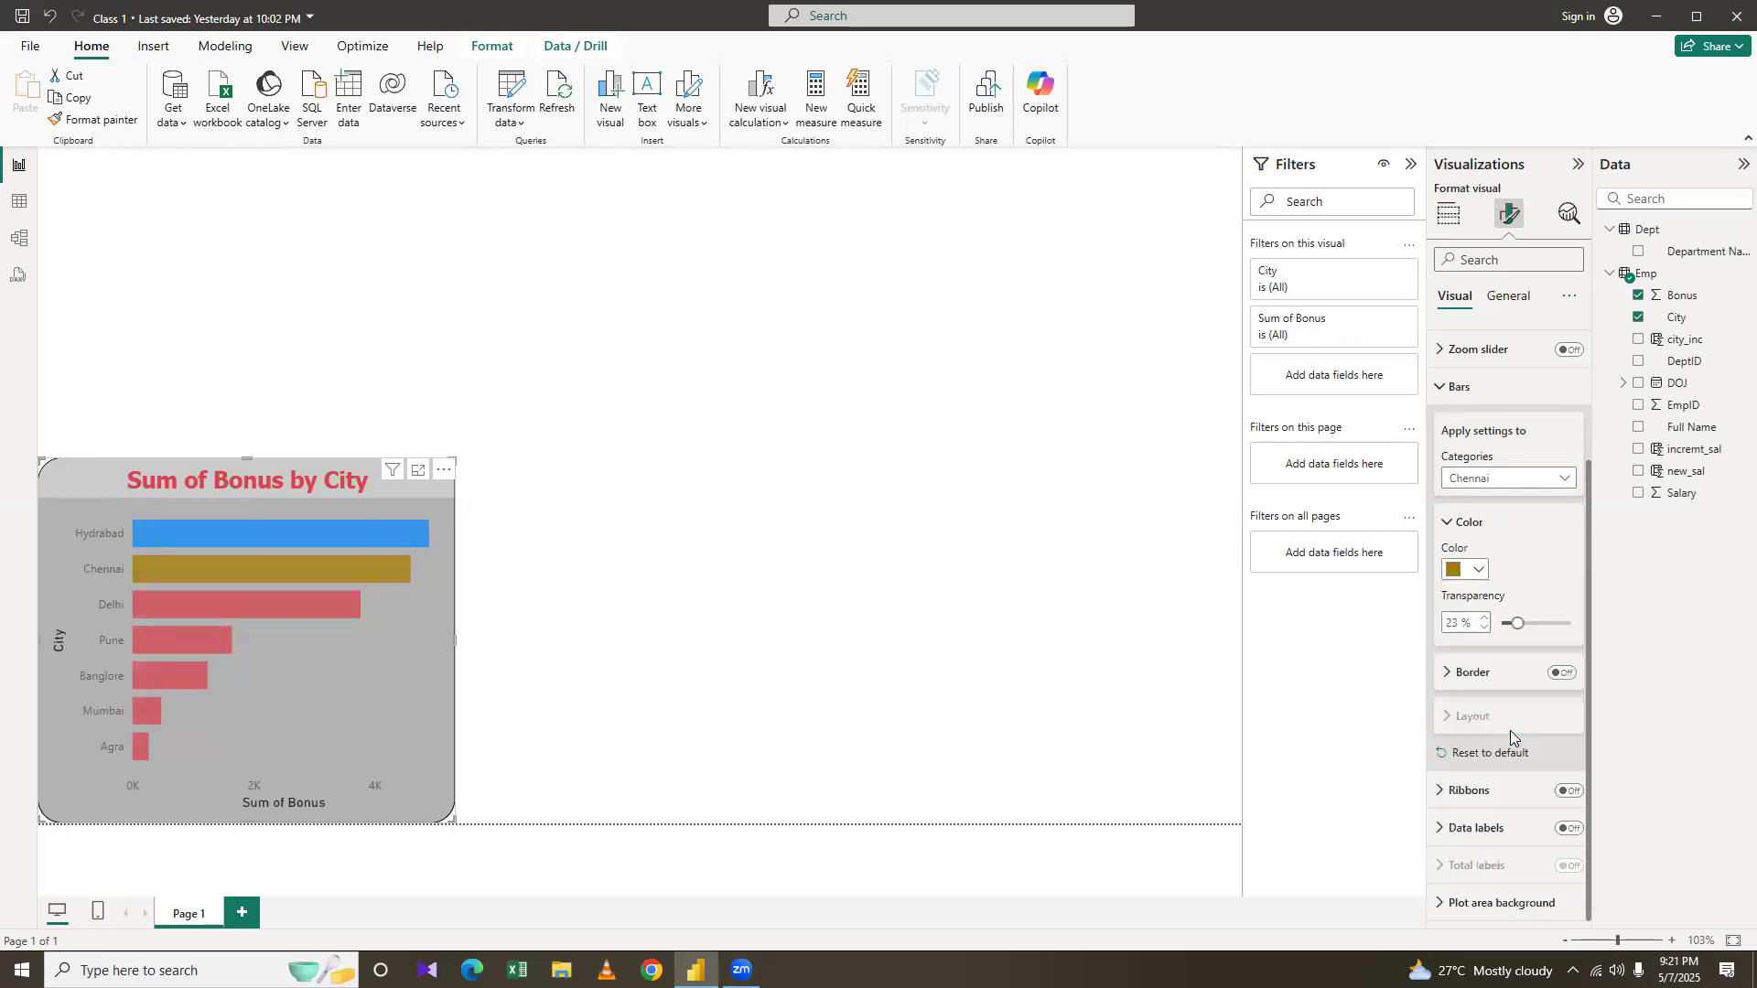
# Color only the Delhi bar in a darker shade of the theme's blue
pyautogui.click(1508, 478)
pyautogui.click(1474, 568)
pyautogui.click(1477, 569)
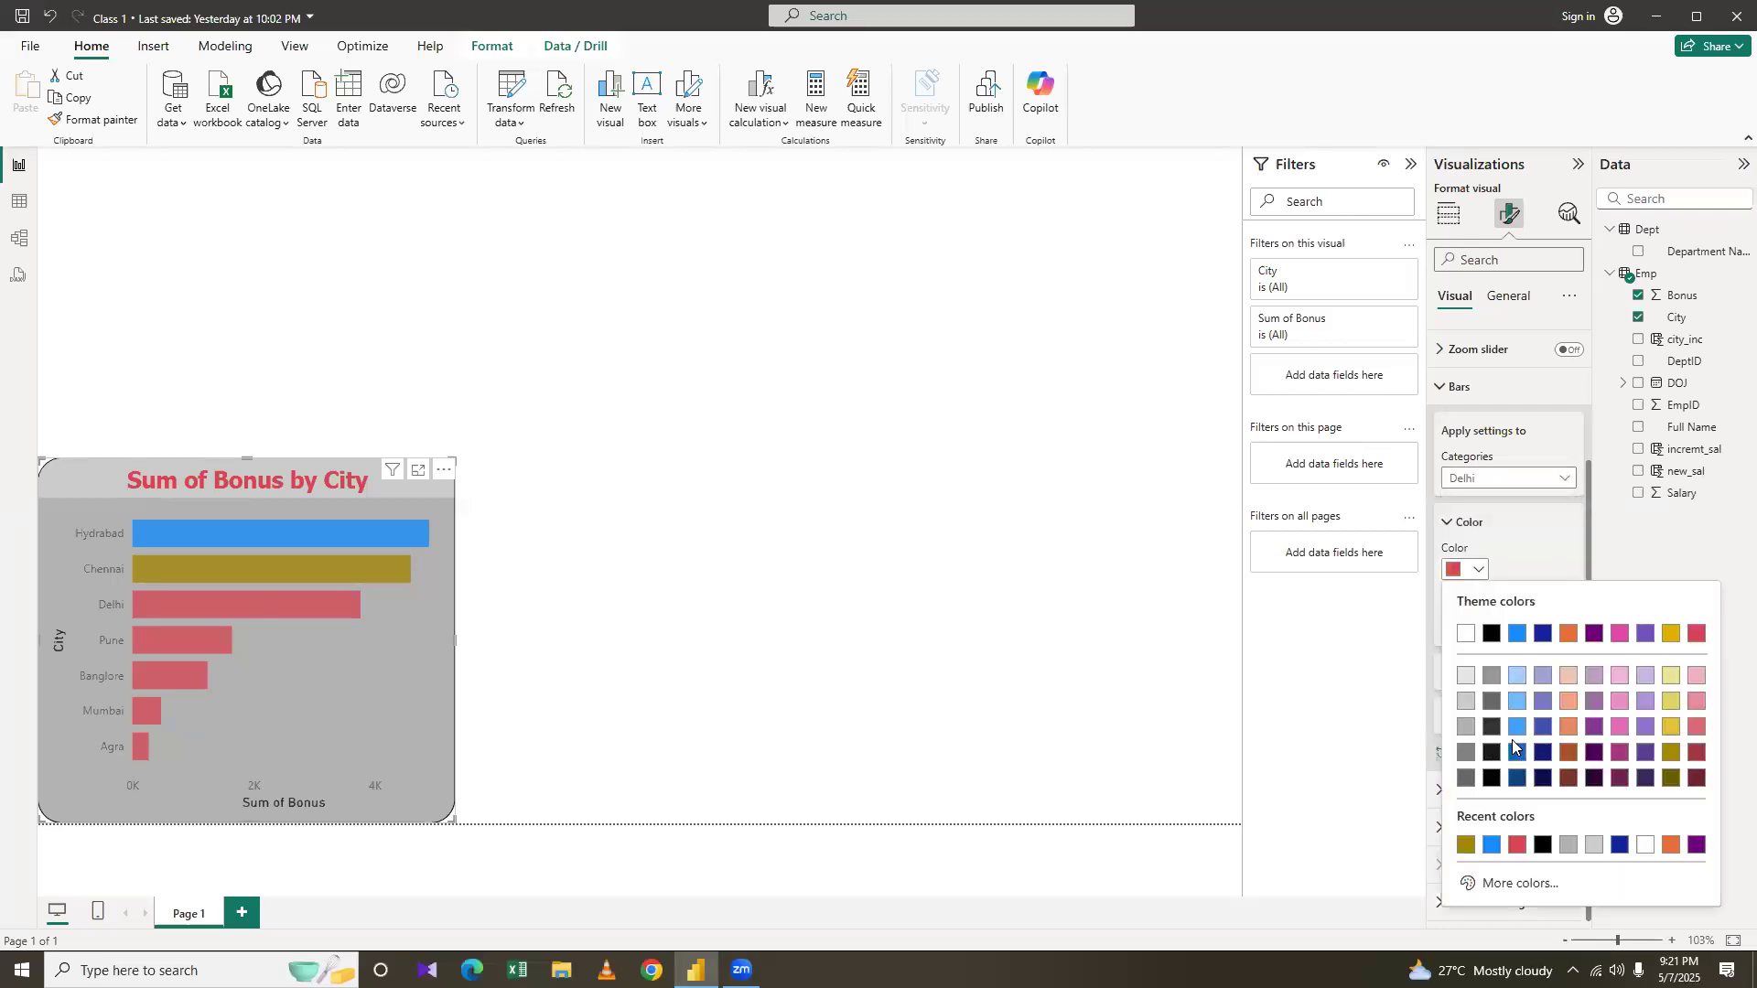
pyautogui.click(1526, 673)
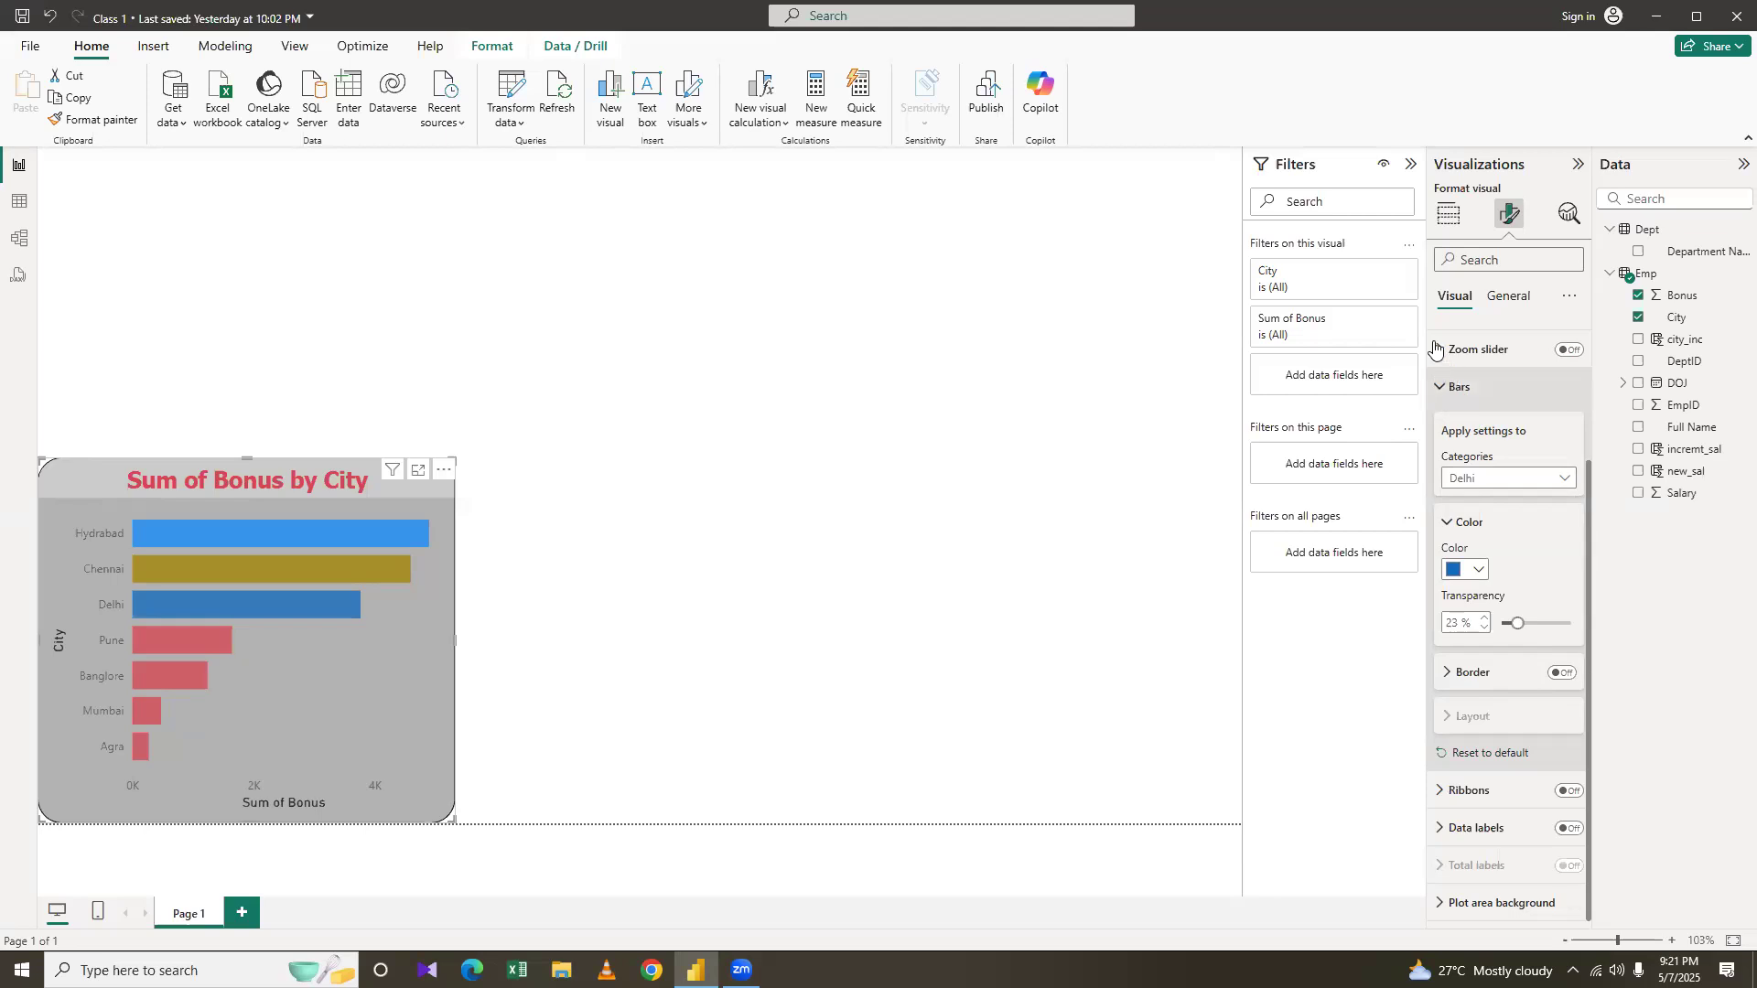
# Format the Y-axis city values in bold with the Times New Roman font
pyautogui.click(1459, 386)
pyautogui.click(1455, 340)
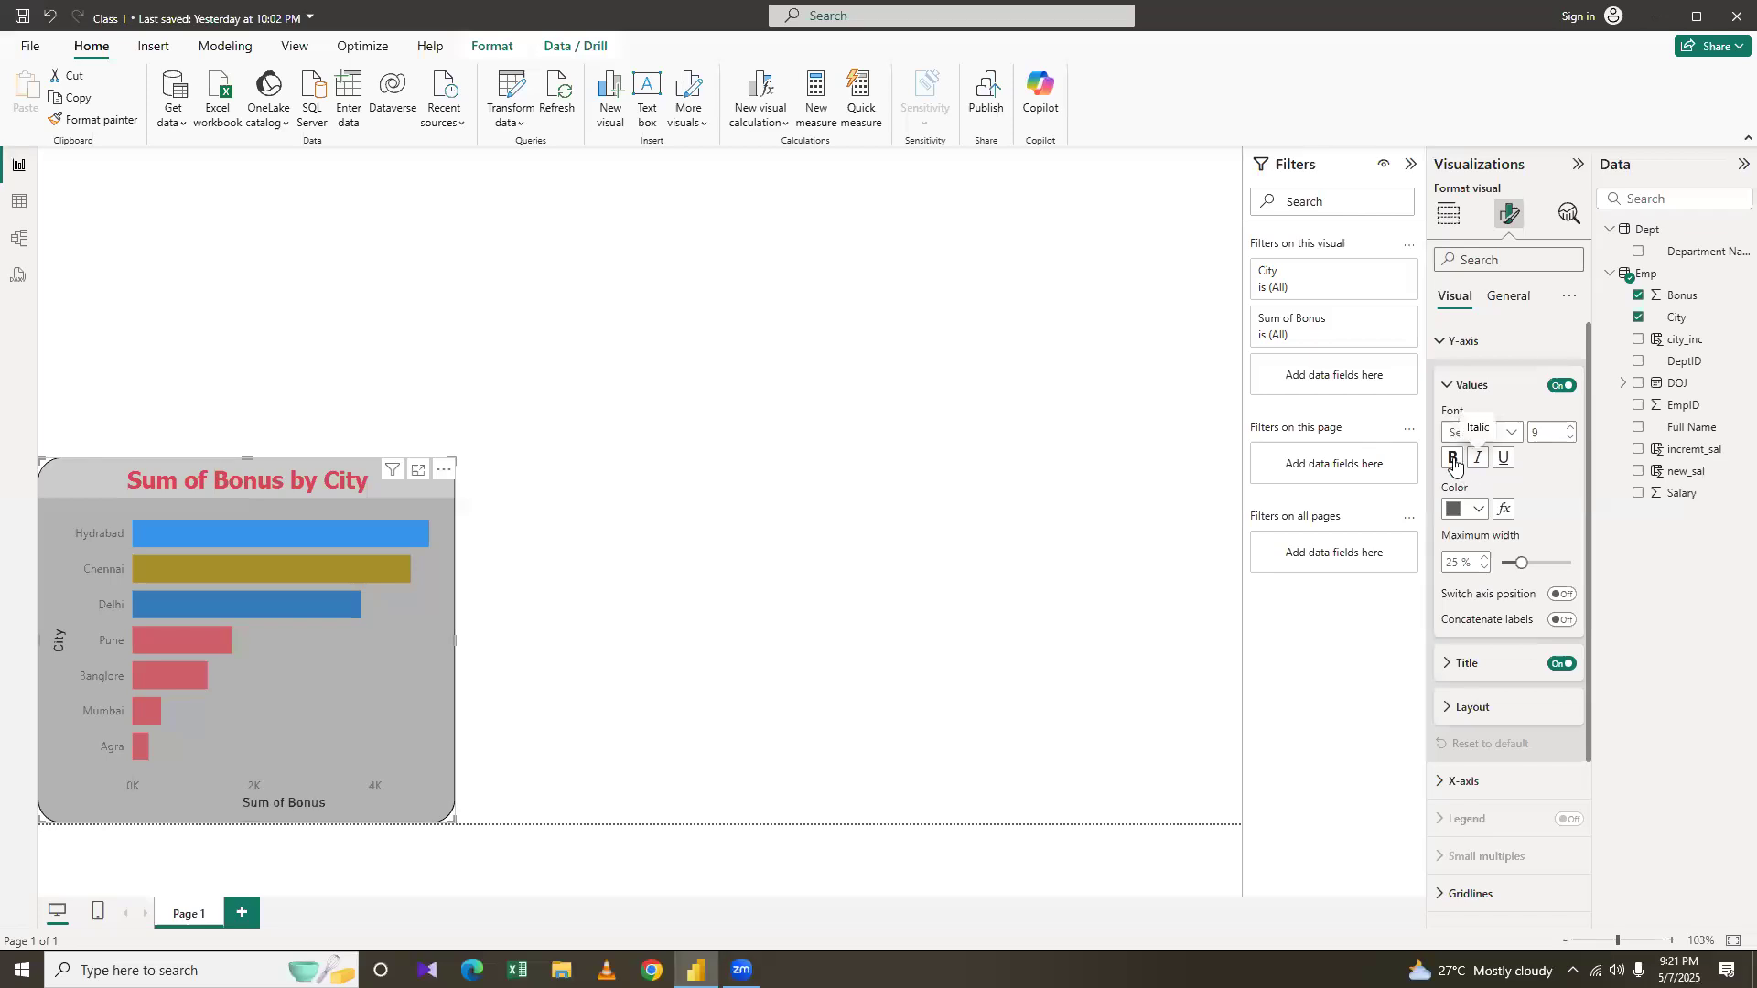
pyautogui.click(1454, 460)
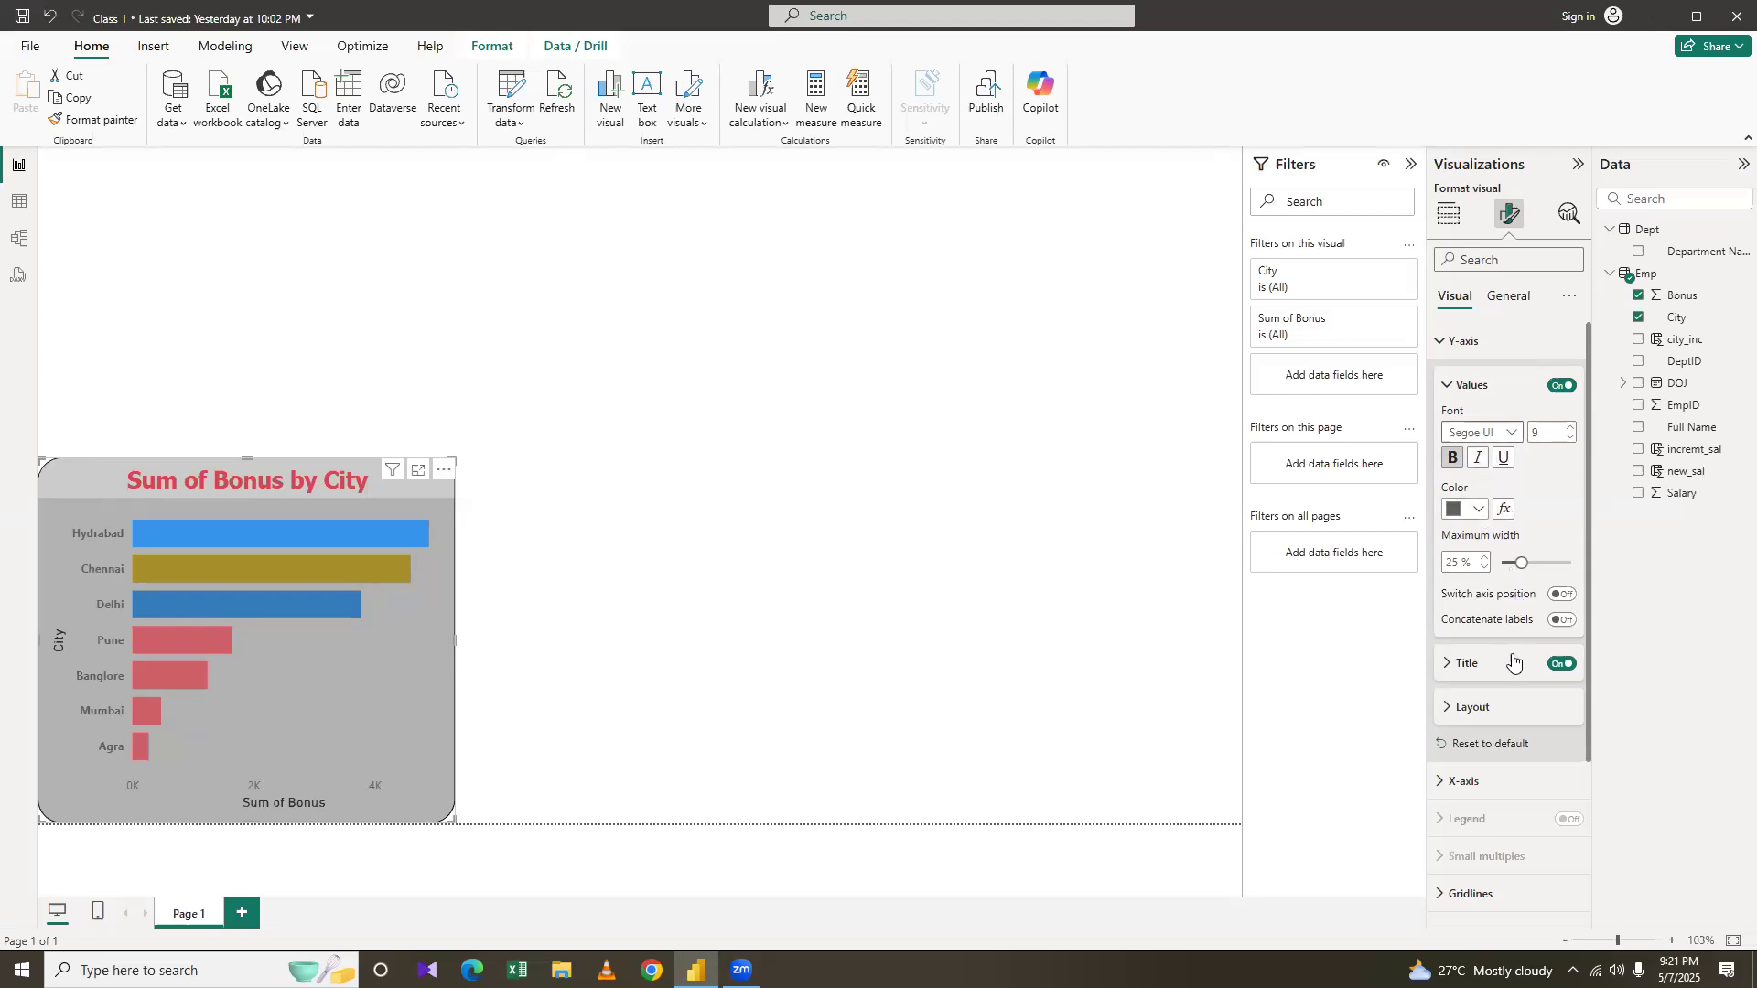
pyautogui.scroll(-1, 1511, 691)
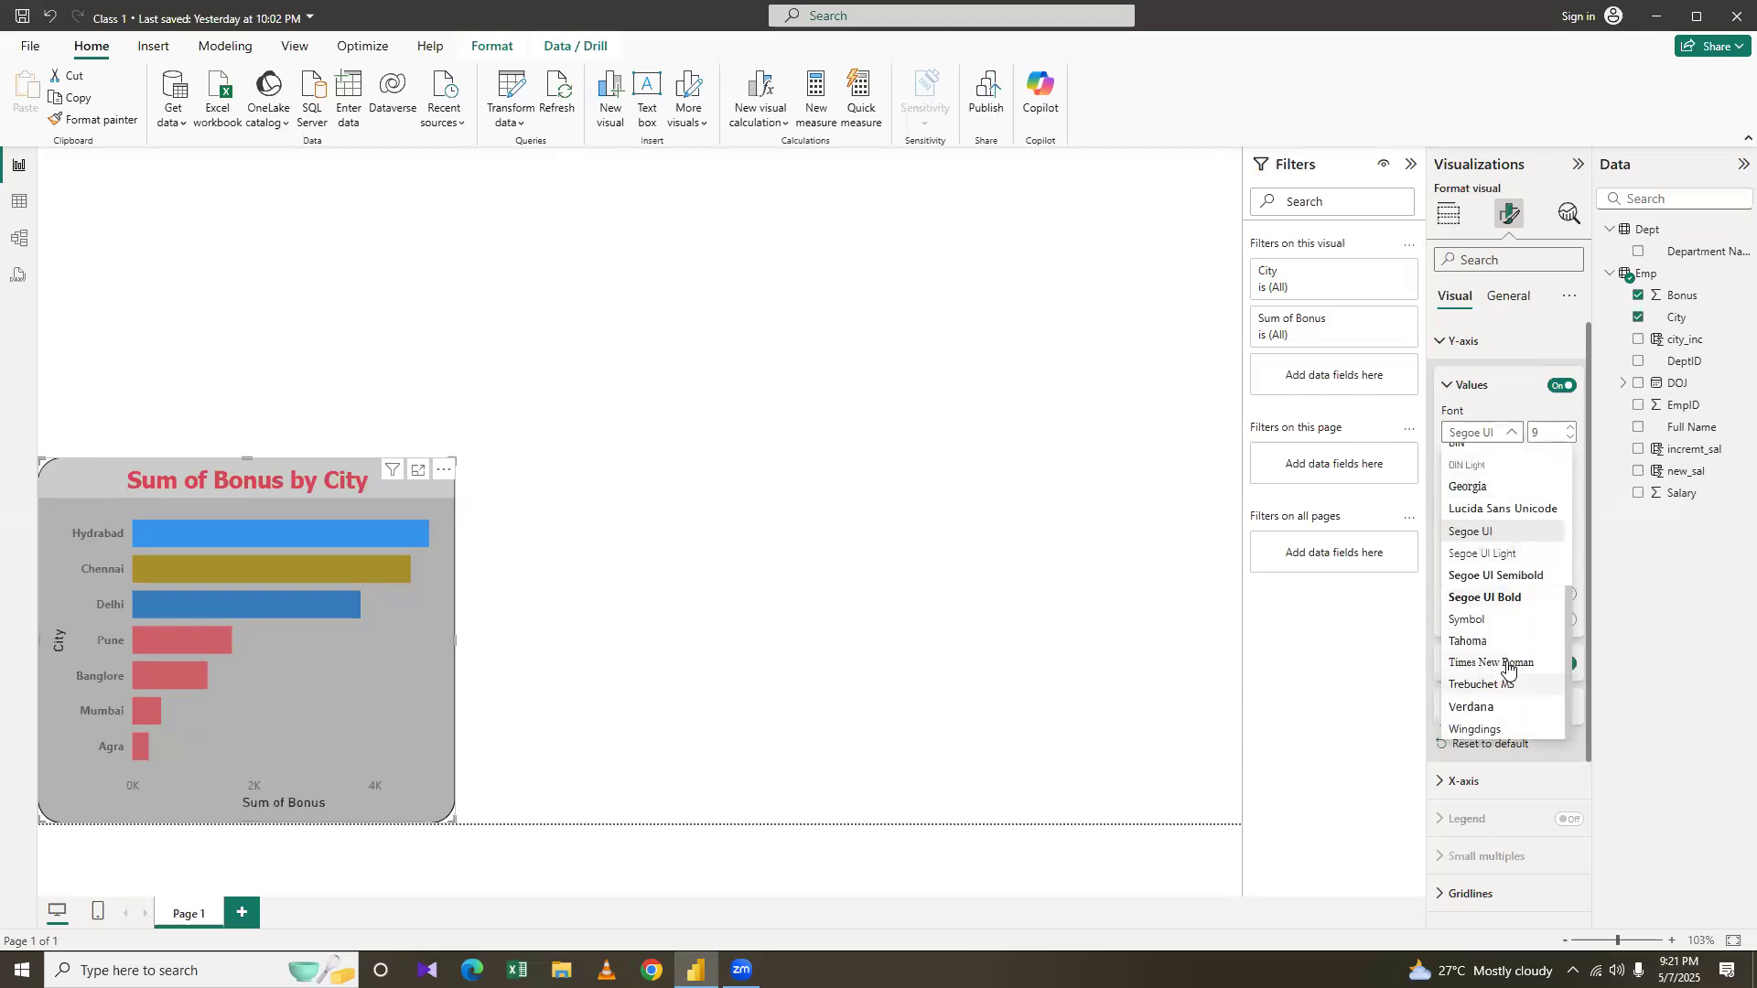
pyautogui.click(1508, 664)
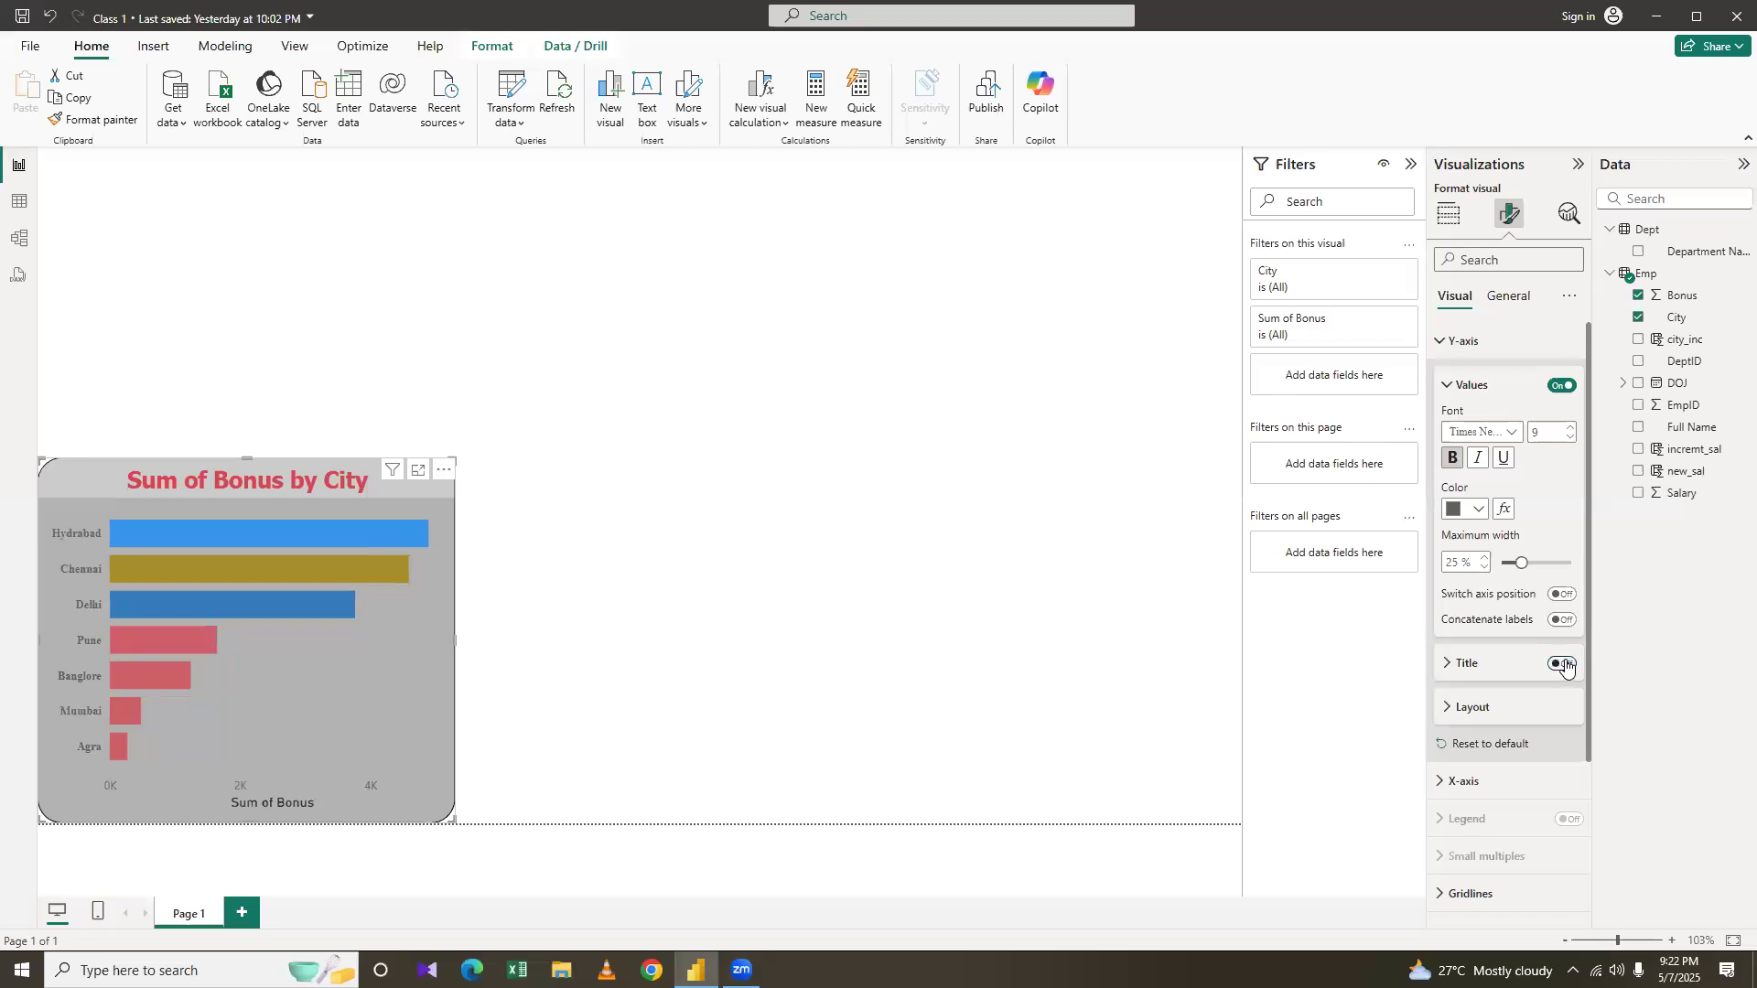
# Try switching the bar chart's Y-axis title on and off
pyautogui.click(1566, 665)
pyautogui.click(1566, 665)
pyautogui.click(1566, 665)
pyautogui.click(1566, 665)
pyautogui.click(1448, 218)
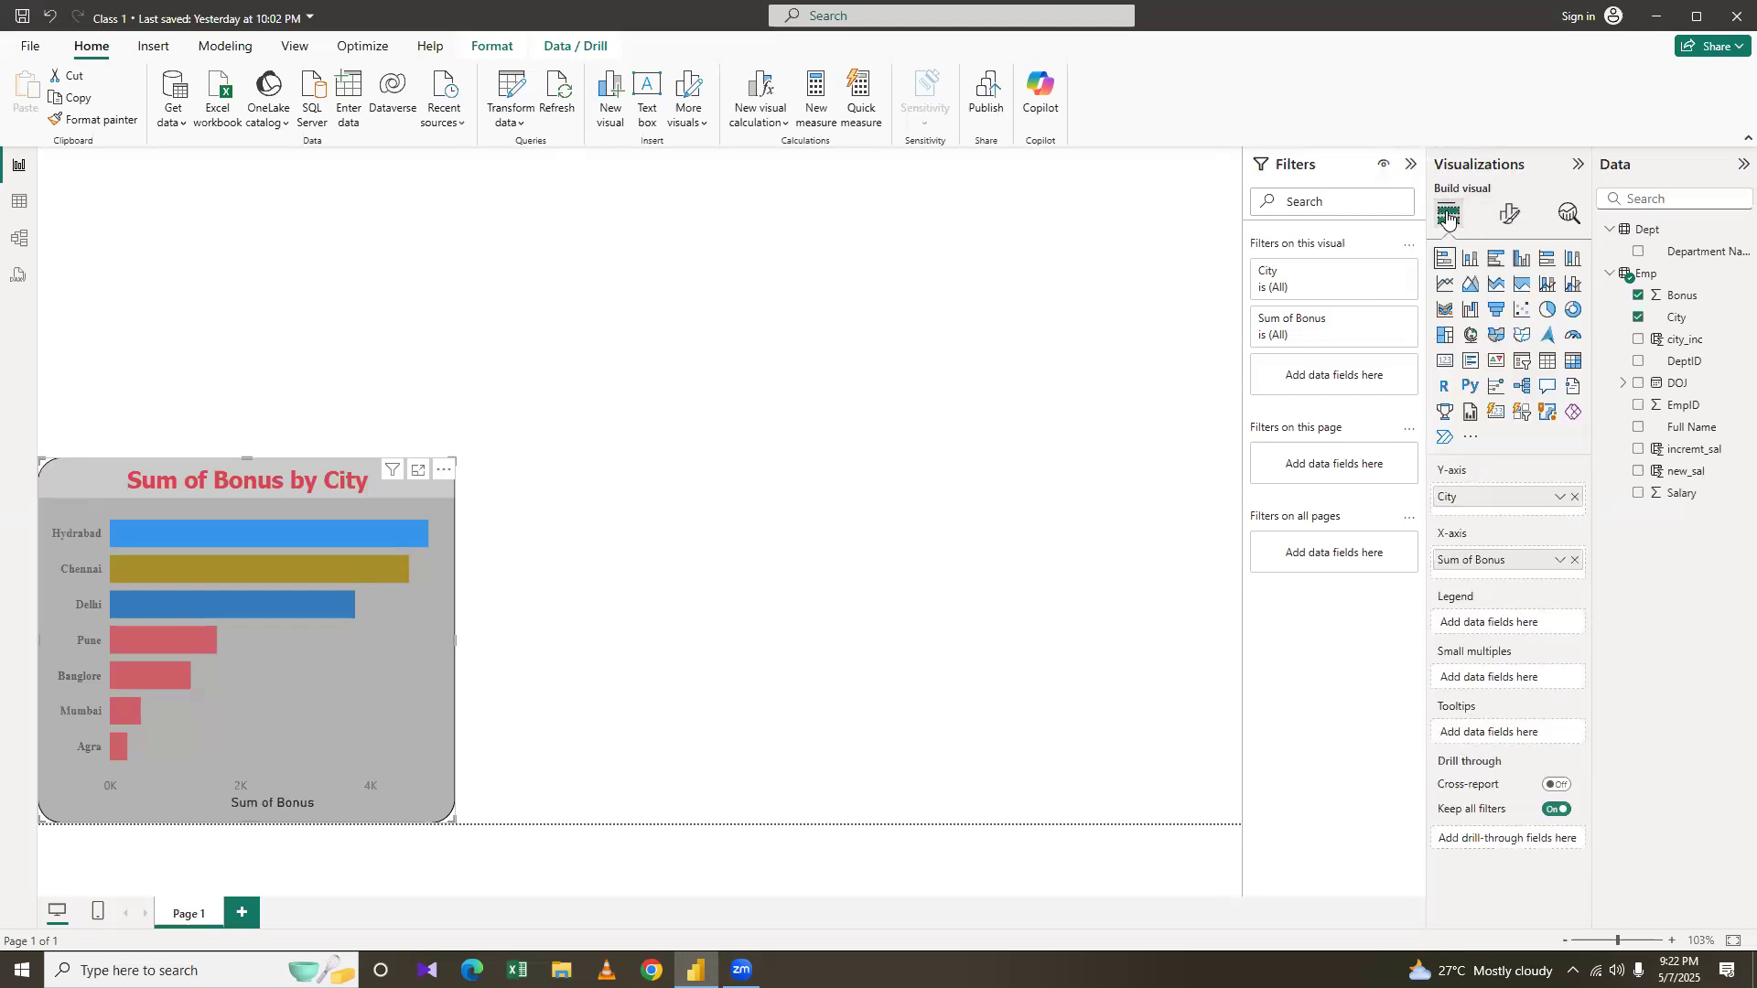
pyautogui.click(1510, 214)
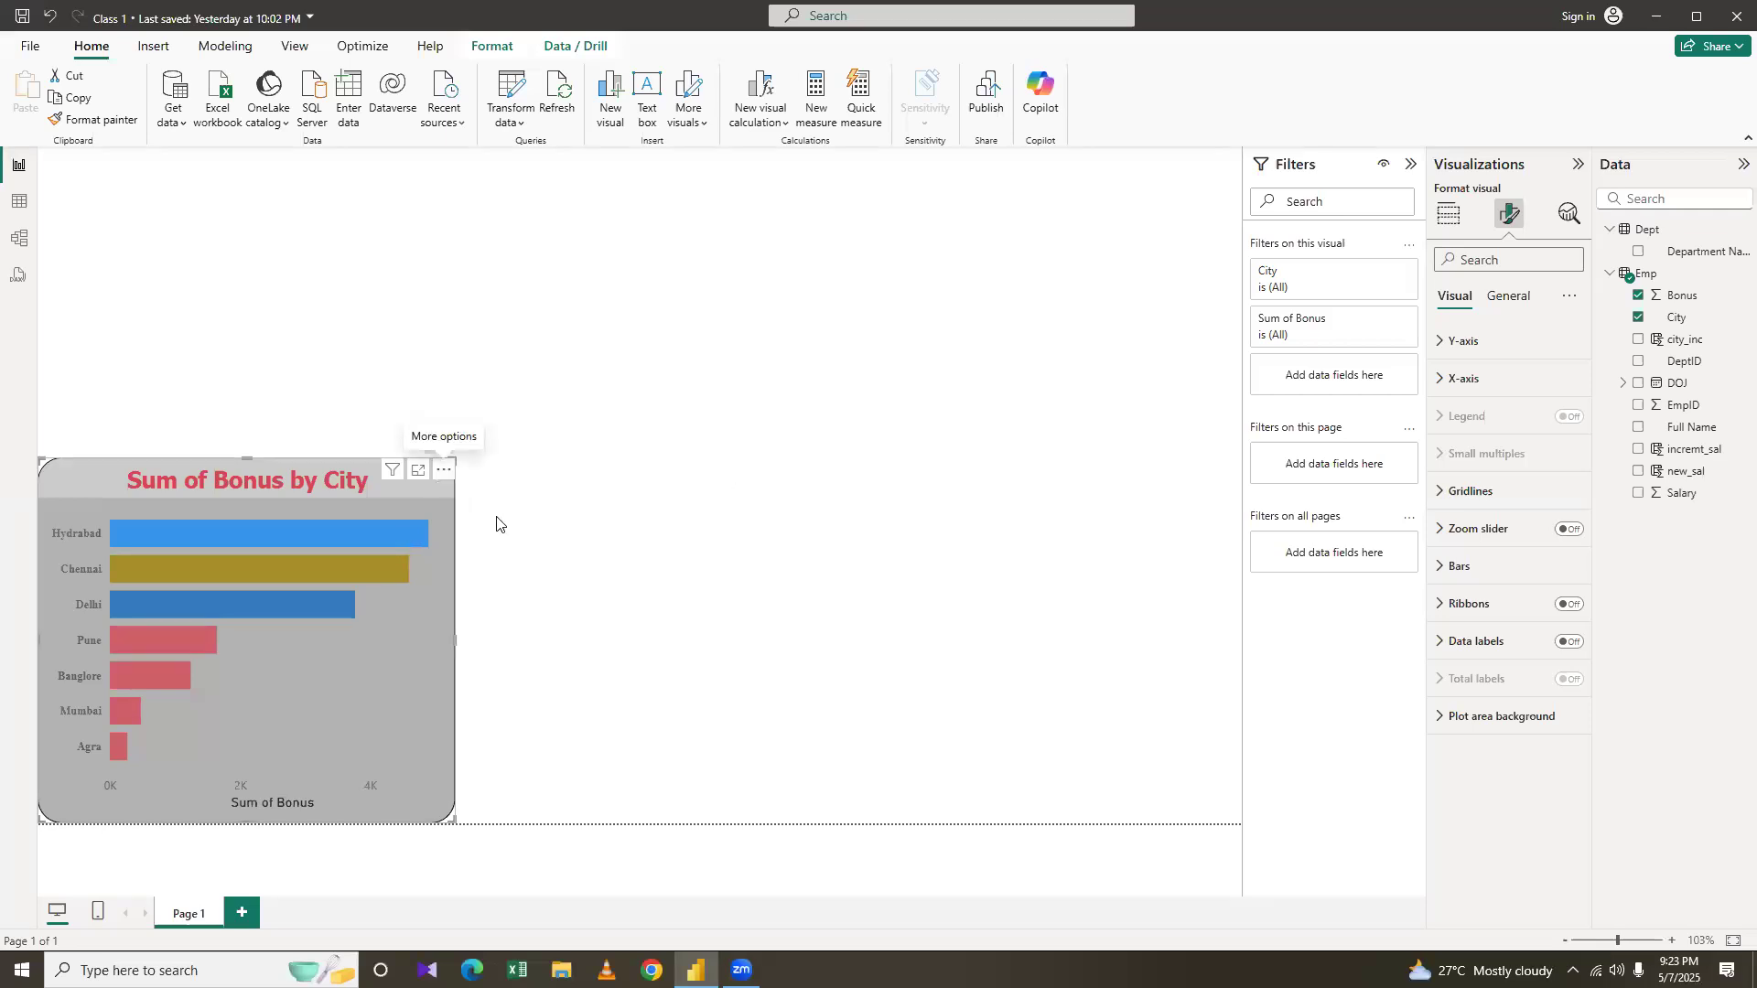
# Duplicate the Sum of Bonus by City bar chart on the page and remove the City and Sum of Bonus fields from the copy
pyautogui.click(705, 423)
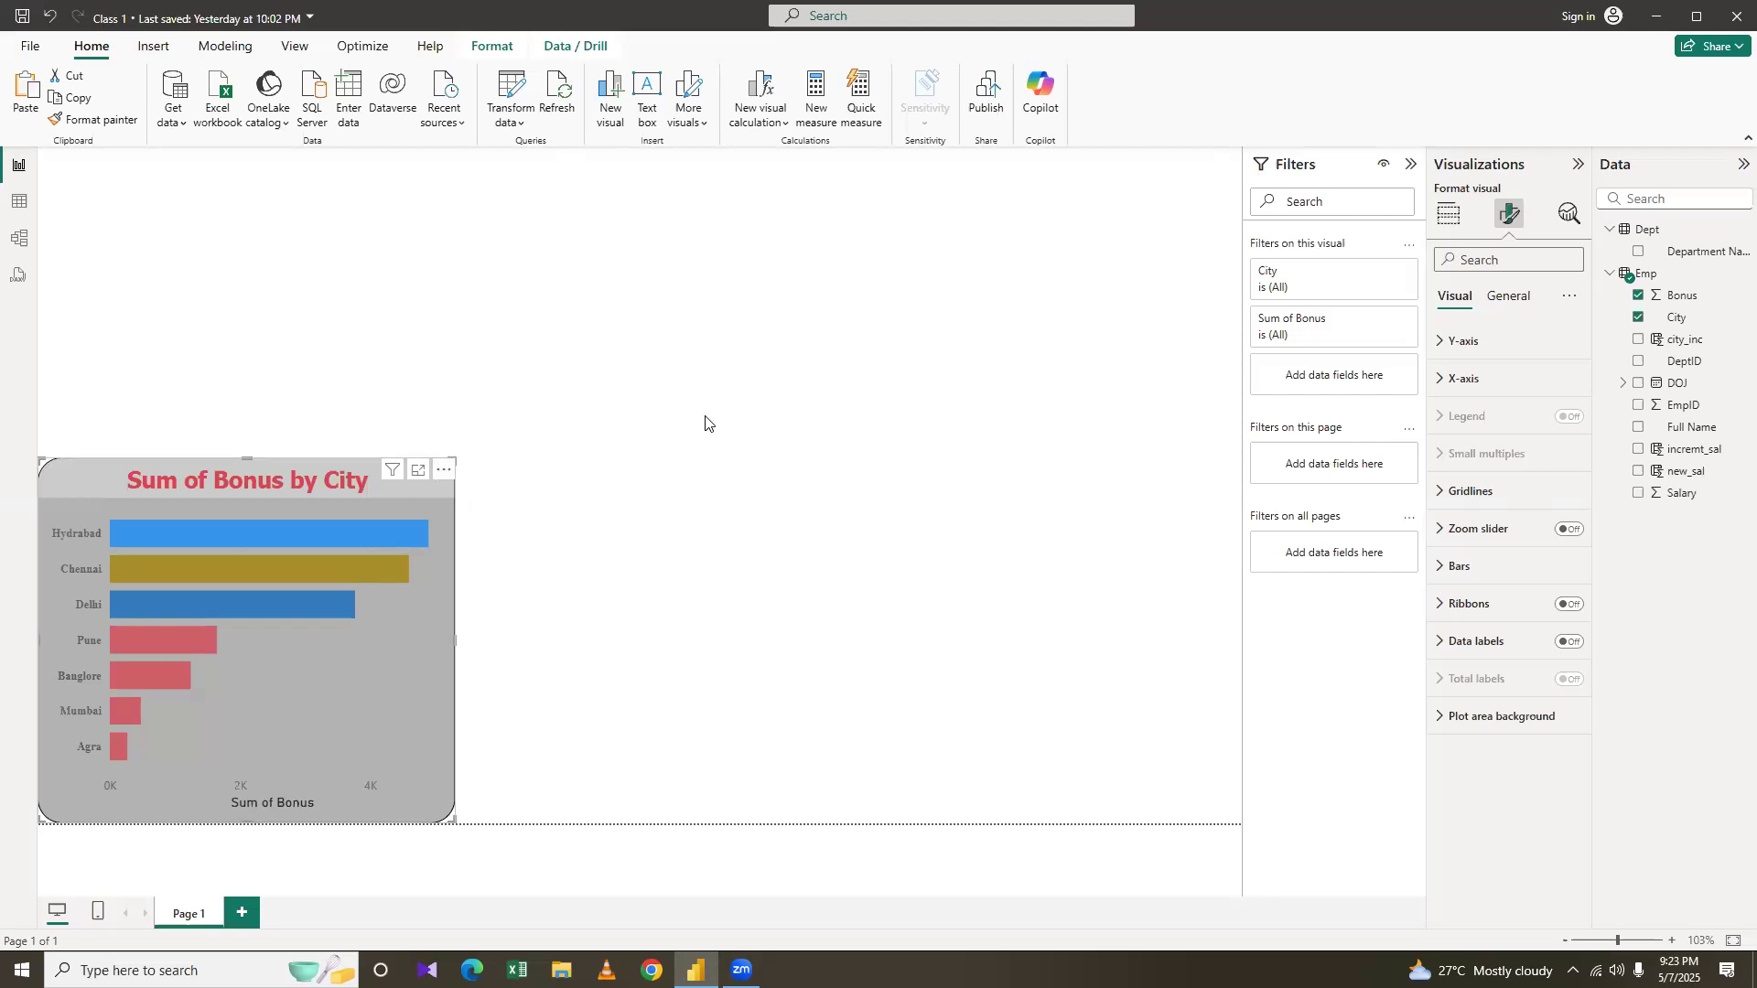
pyautogui.click(328, 509)
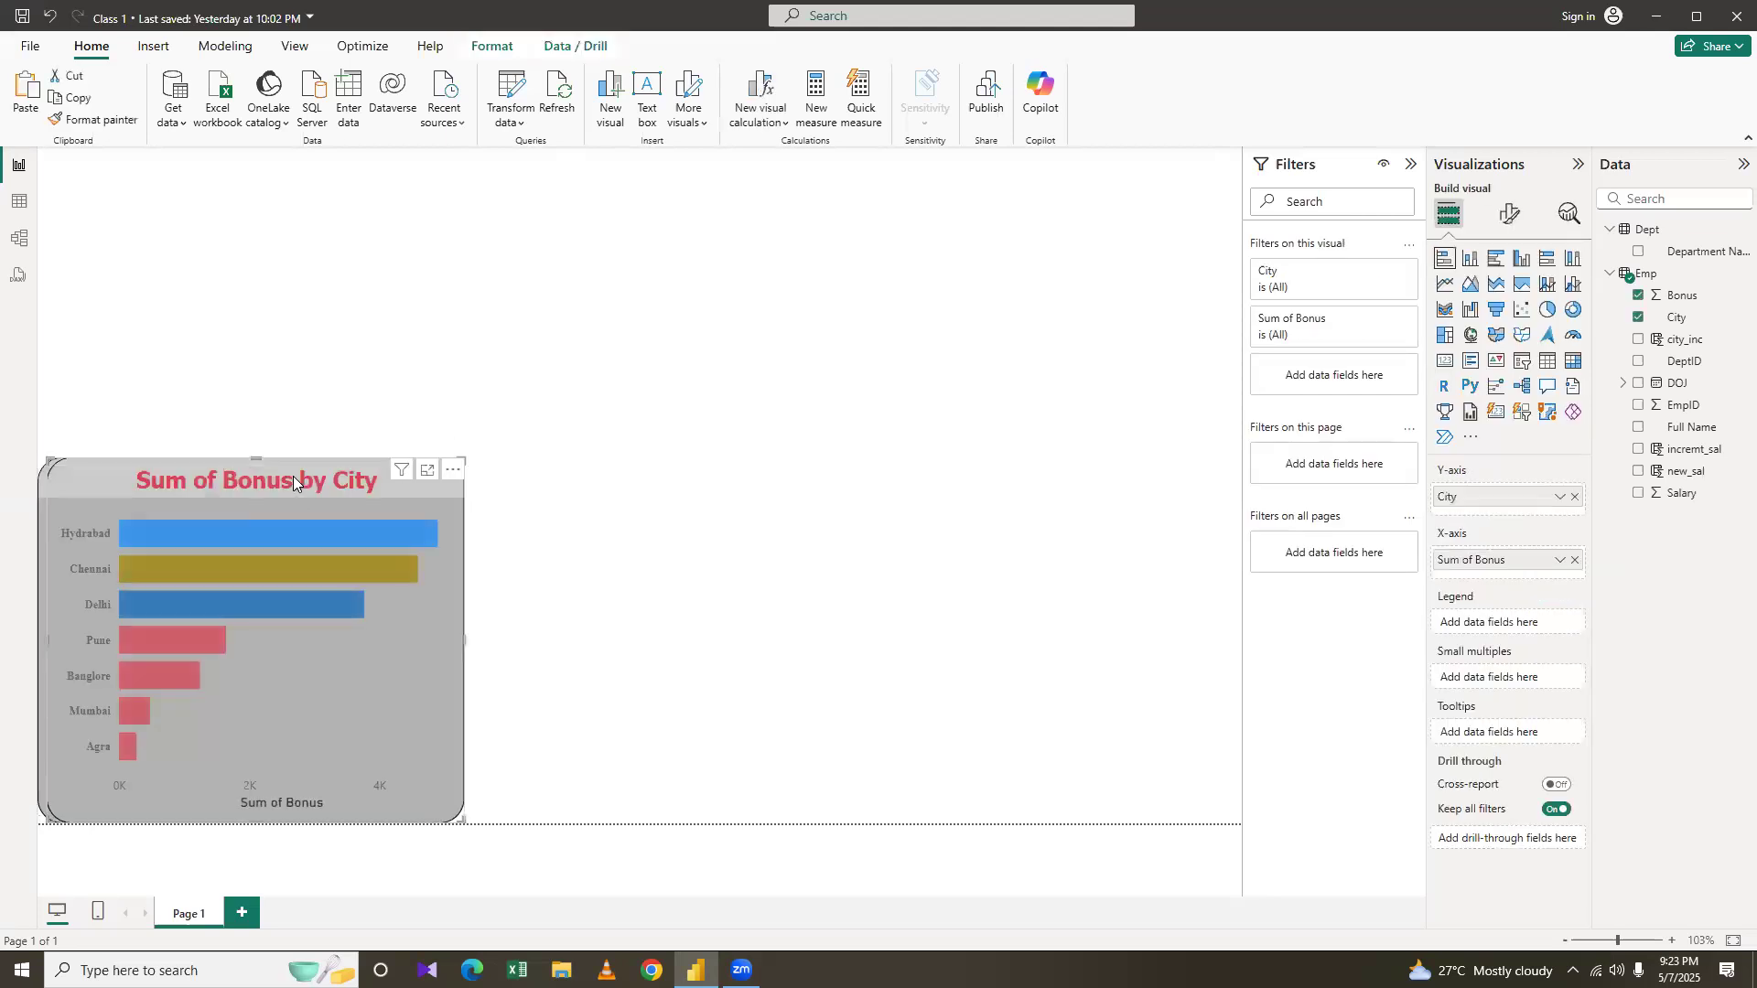
pyautogui.hotkey('ctrl', 'v')
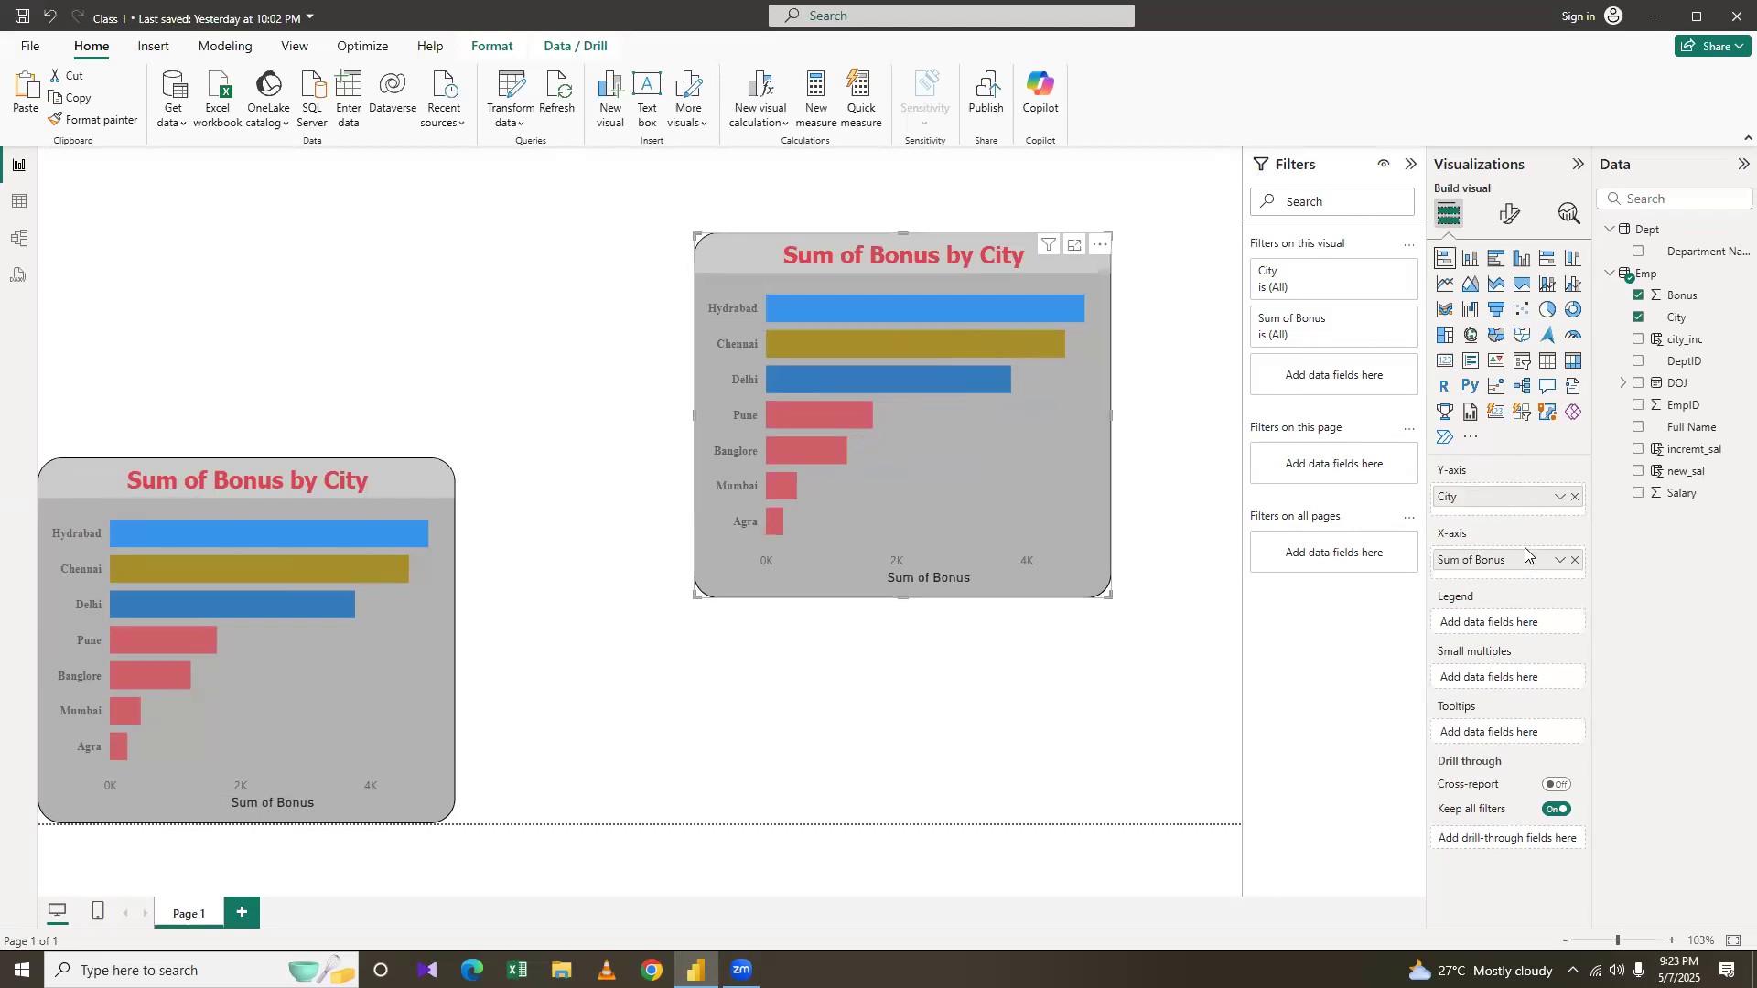
pyautogui.click(1558, 498)
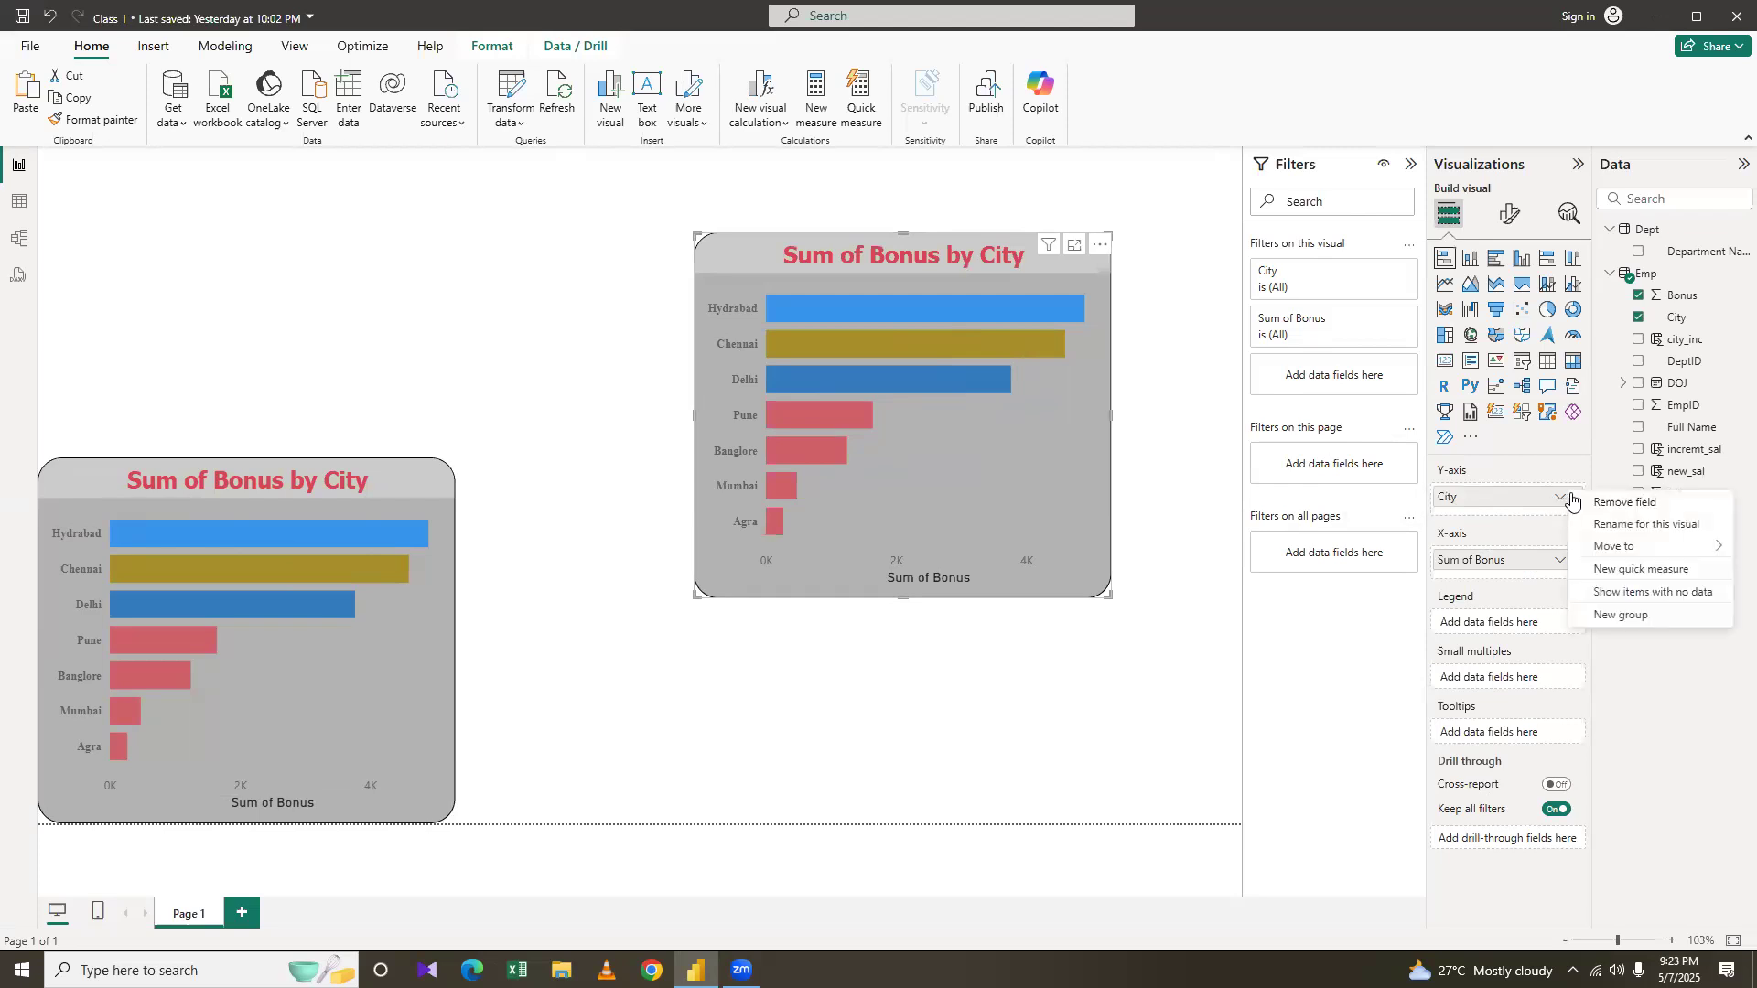
pyautogui.click(1572, 499)
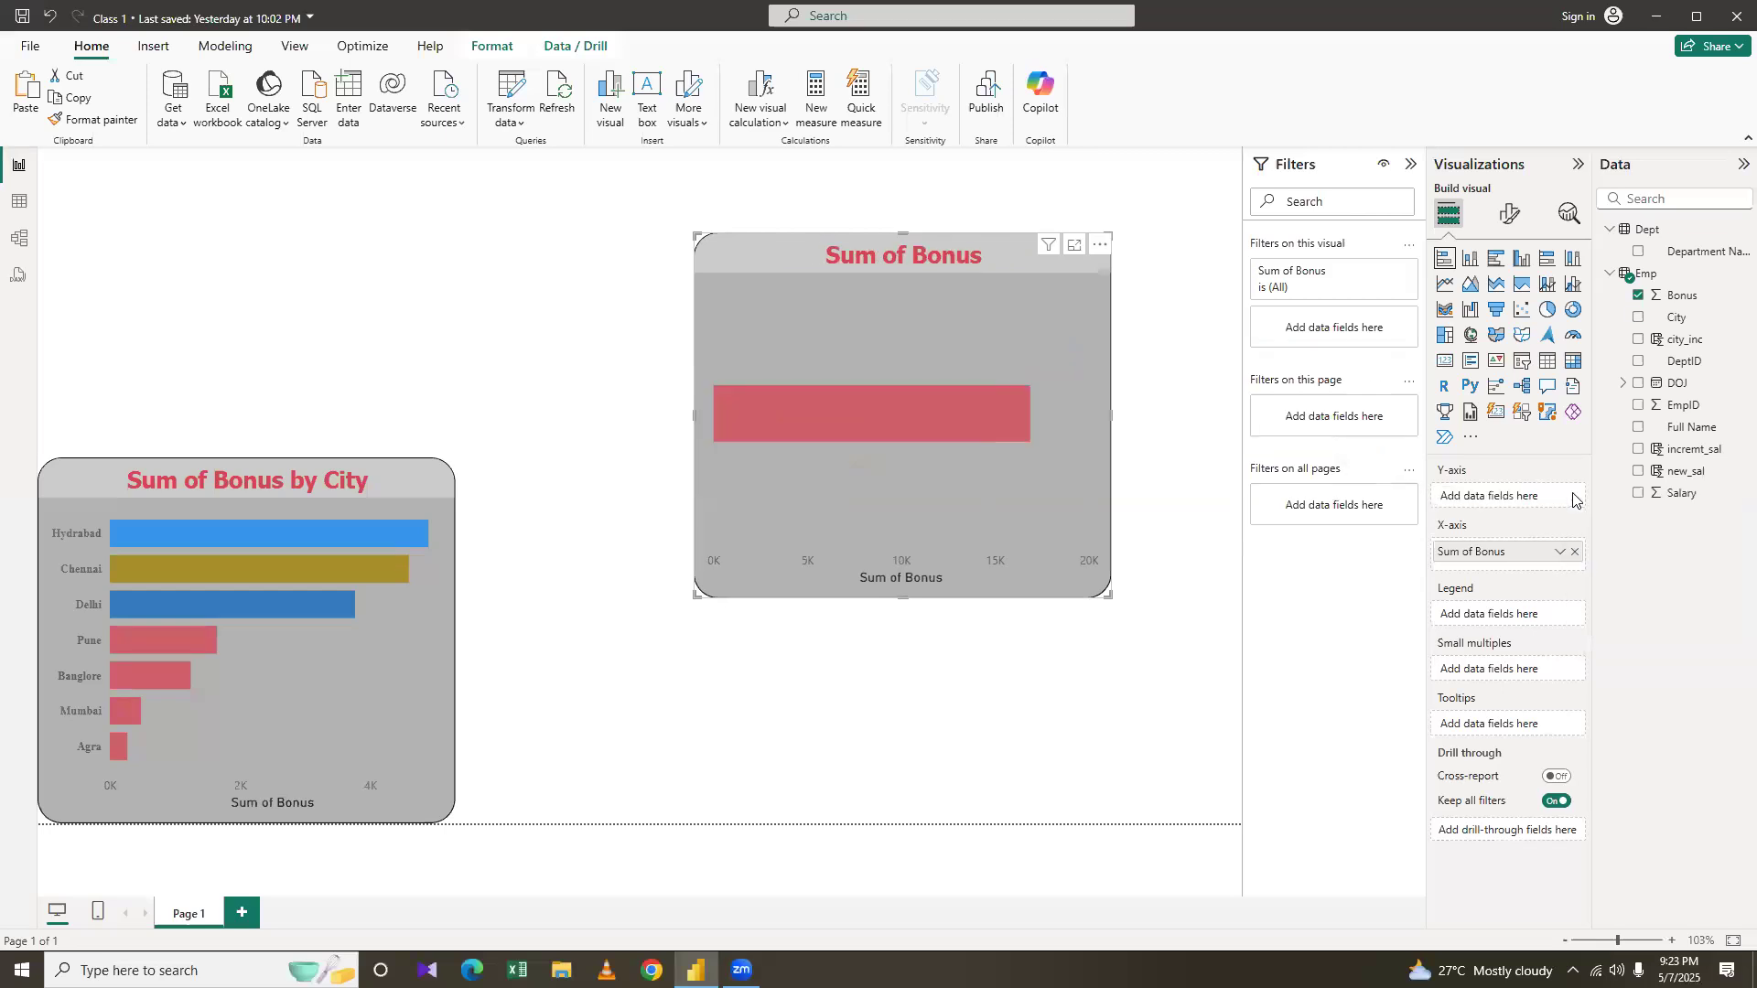
pyautogui.click(1575, 552)
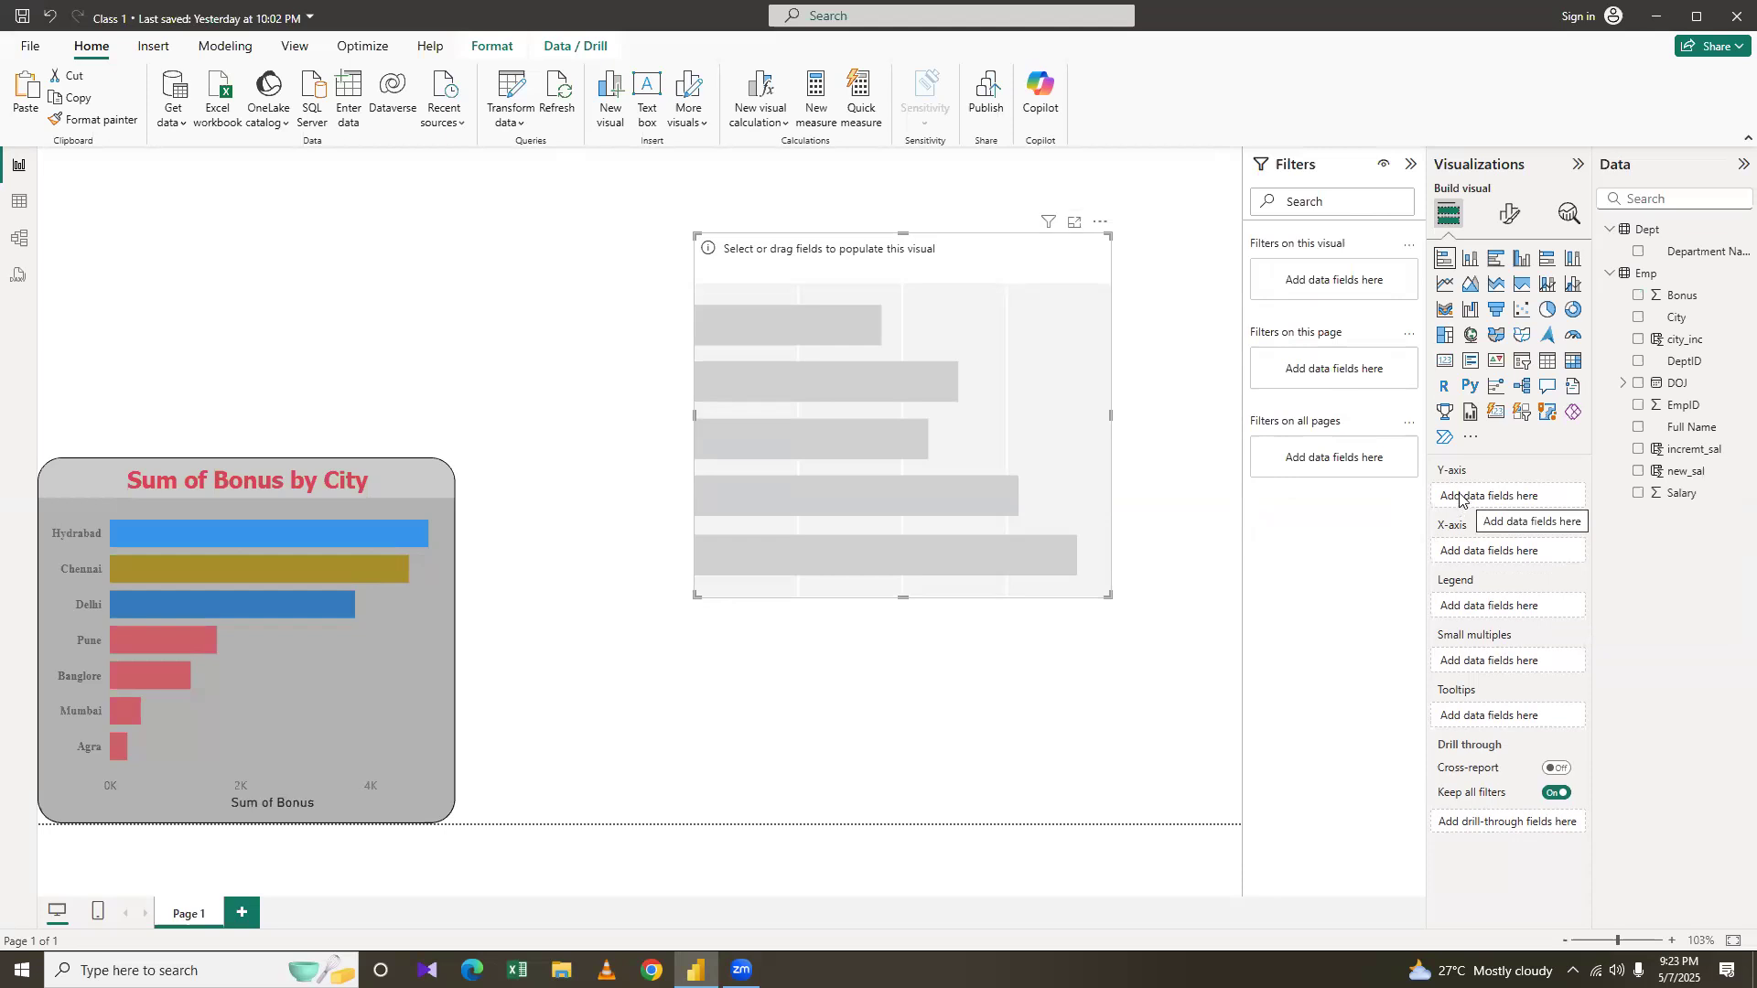
# Convert the empty copy to a donut chart showing Salary by Full Name
pyautogui.click(1575, 311)
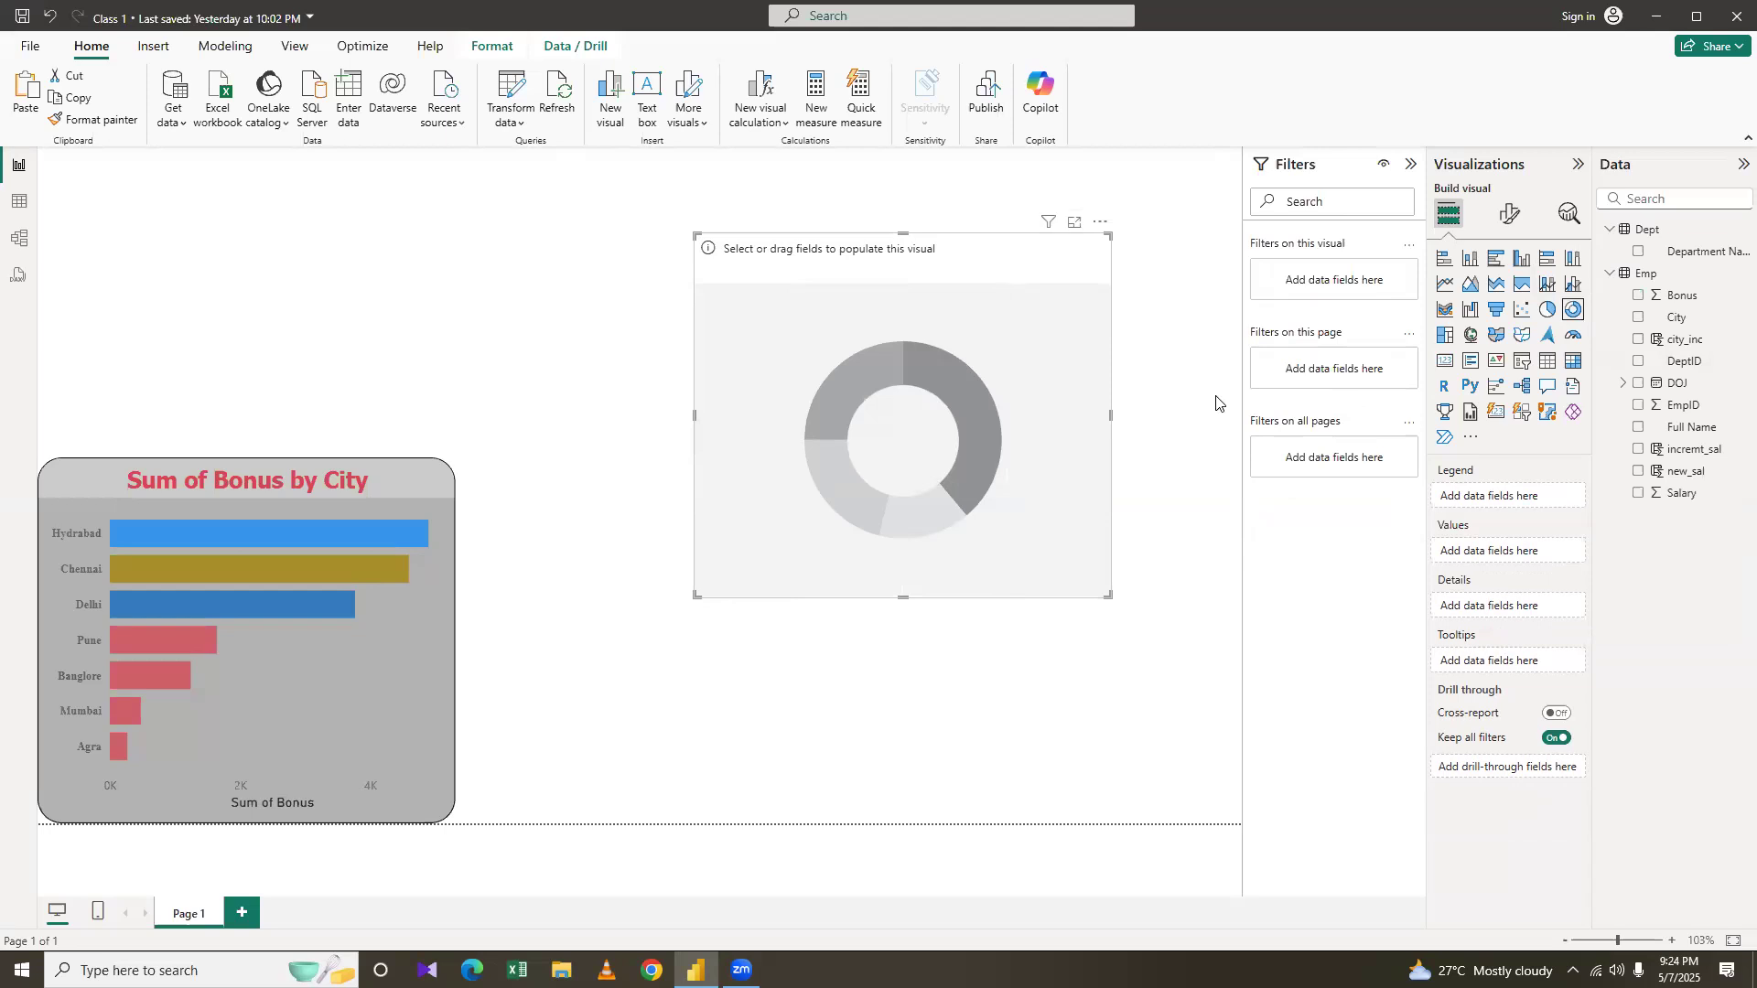
pyautogui.click(1639, 429)
pyautogui.click(1639, 494)
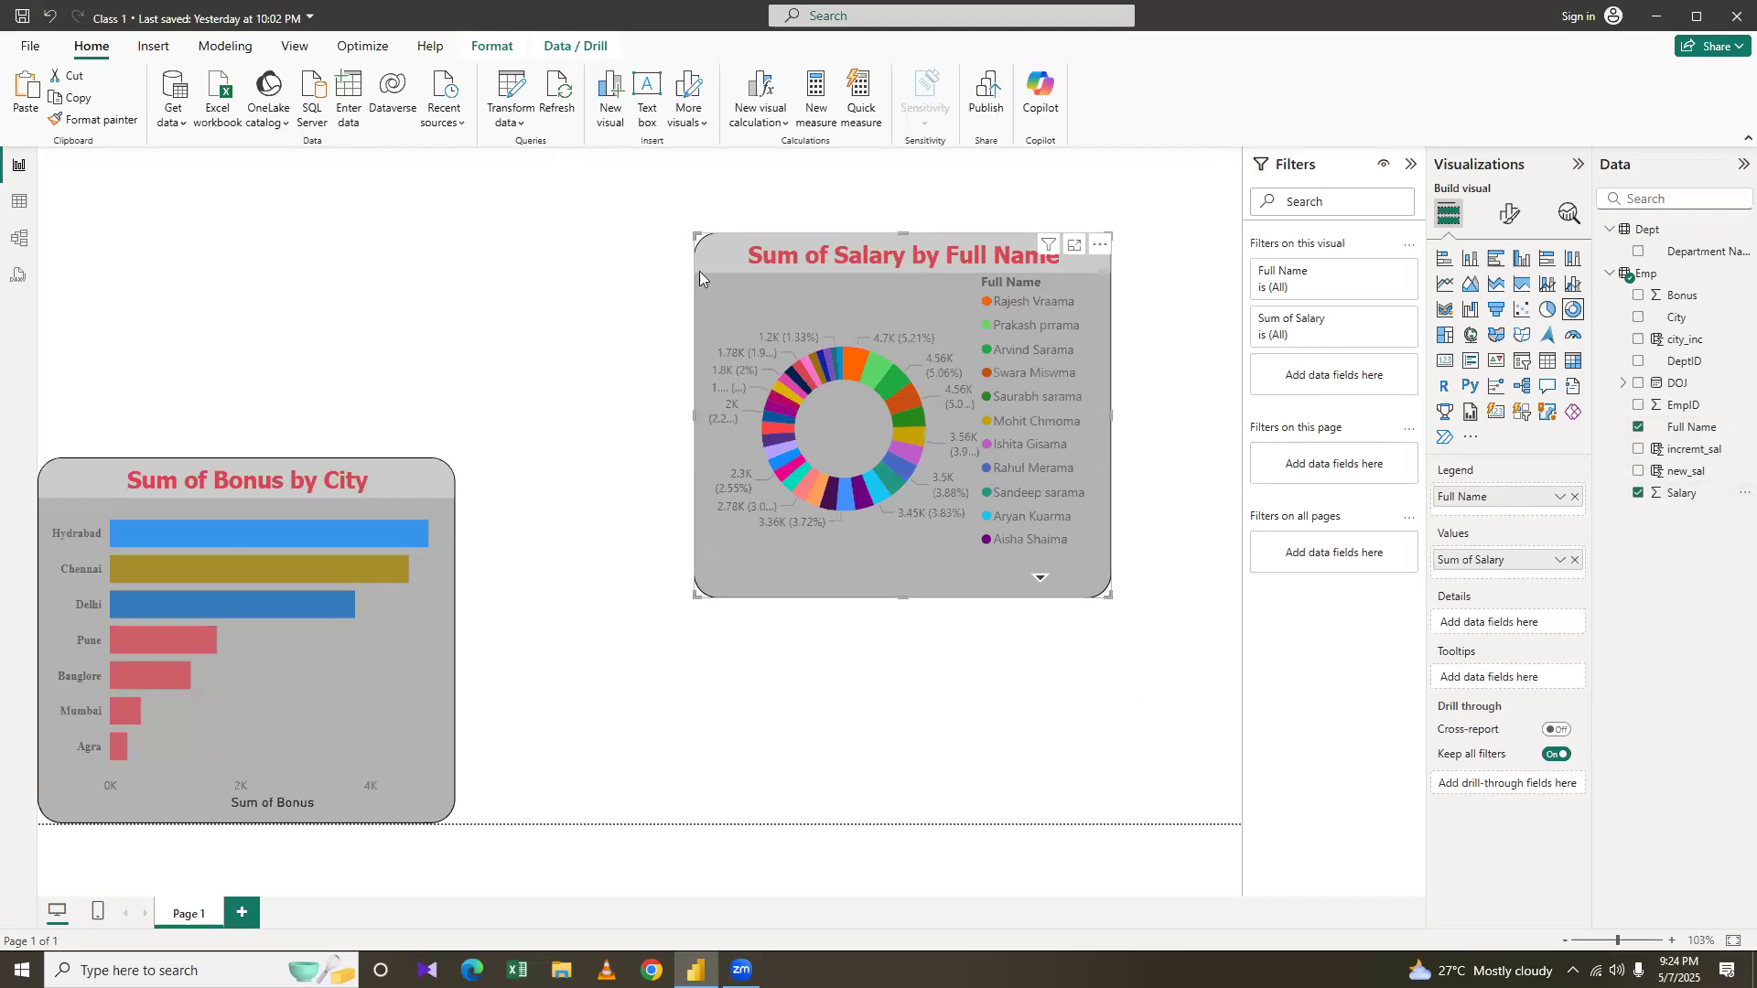
# Shrink the bonus bar chart and enlarge the donut chart to fill most of the page beside it
pyautogui.moveTo(544, 224); pyautogui.dragTo(499, 192)
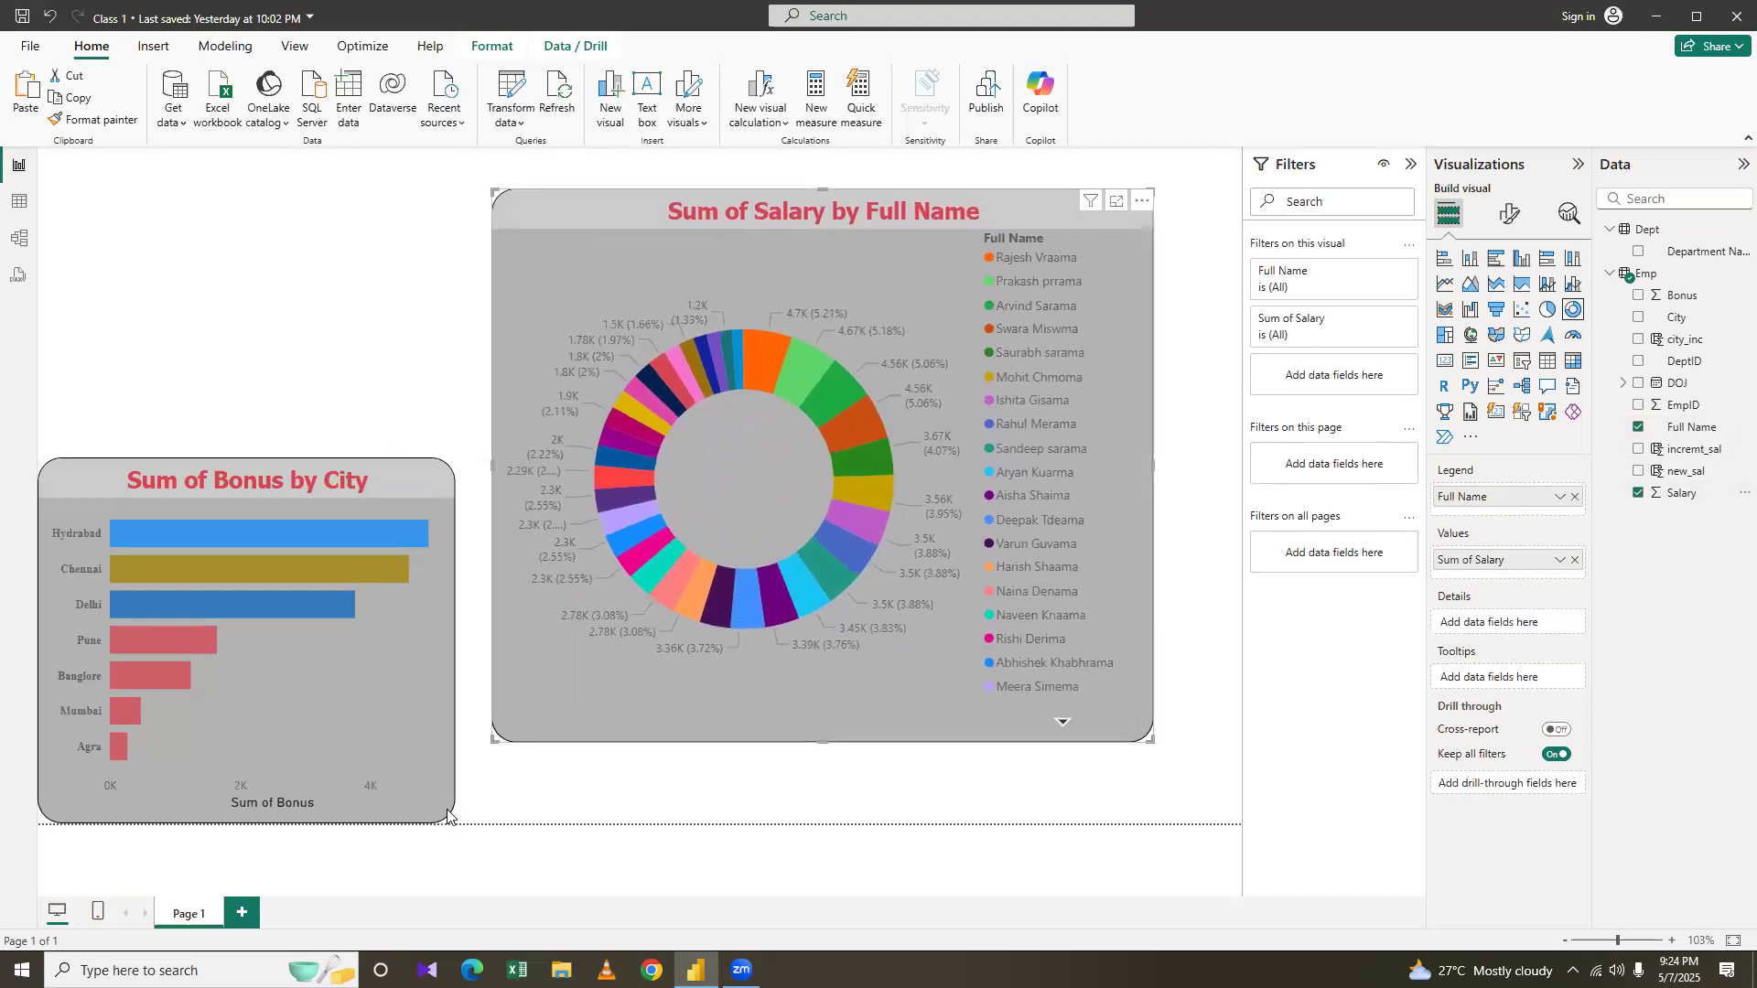
pyautogui.moveTo(453, 821); pyautogui.dragTo(251, 727)
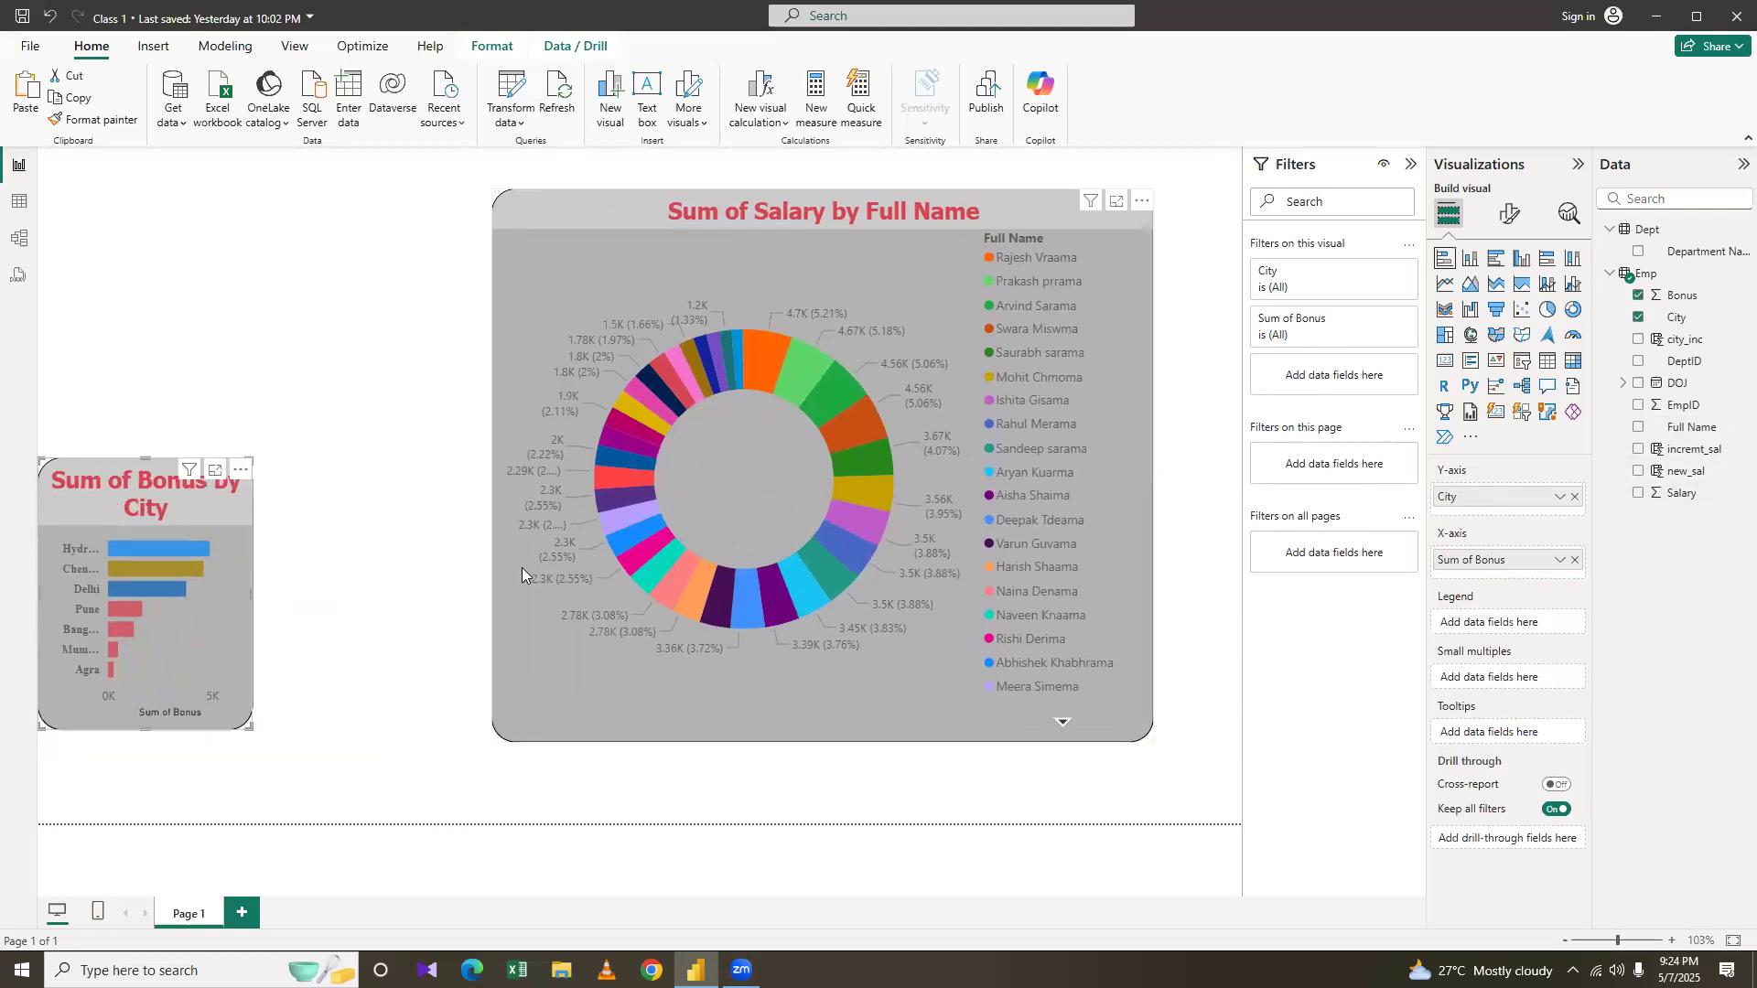
pyautogui.click(697, 590)
pyautogui.moveTo(347, 784); pyautogui.dragTo(353, 811)
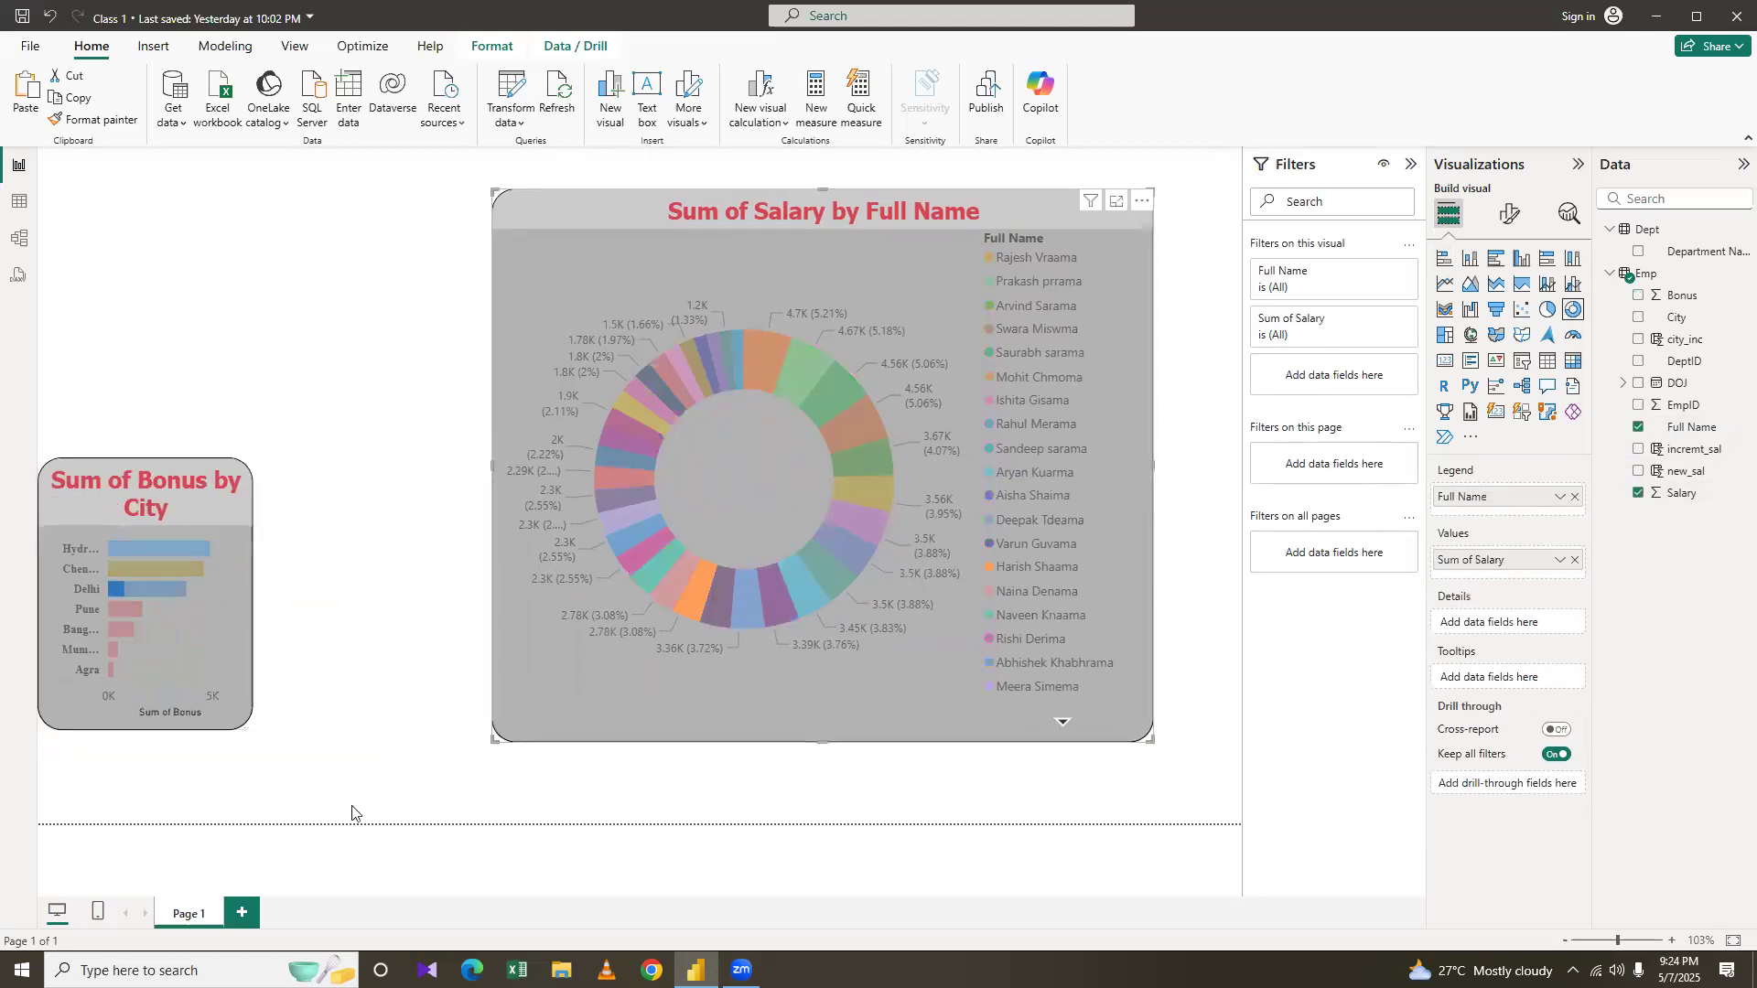
pyautogui.click(1089, 529)
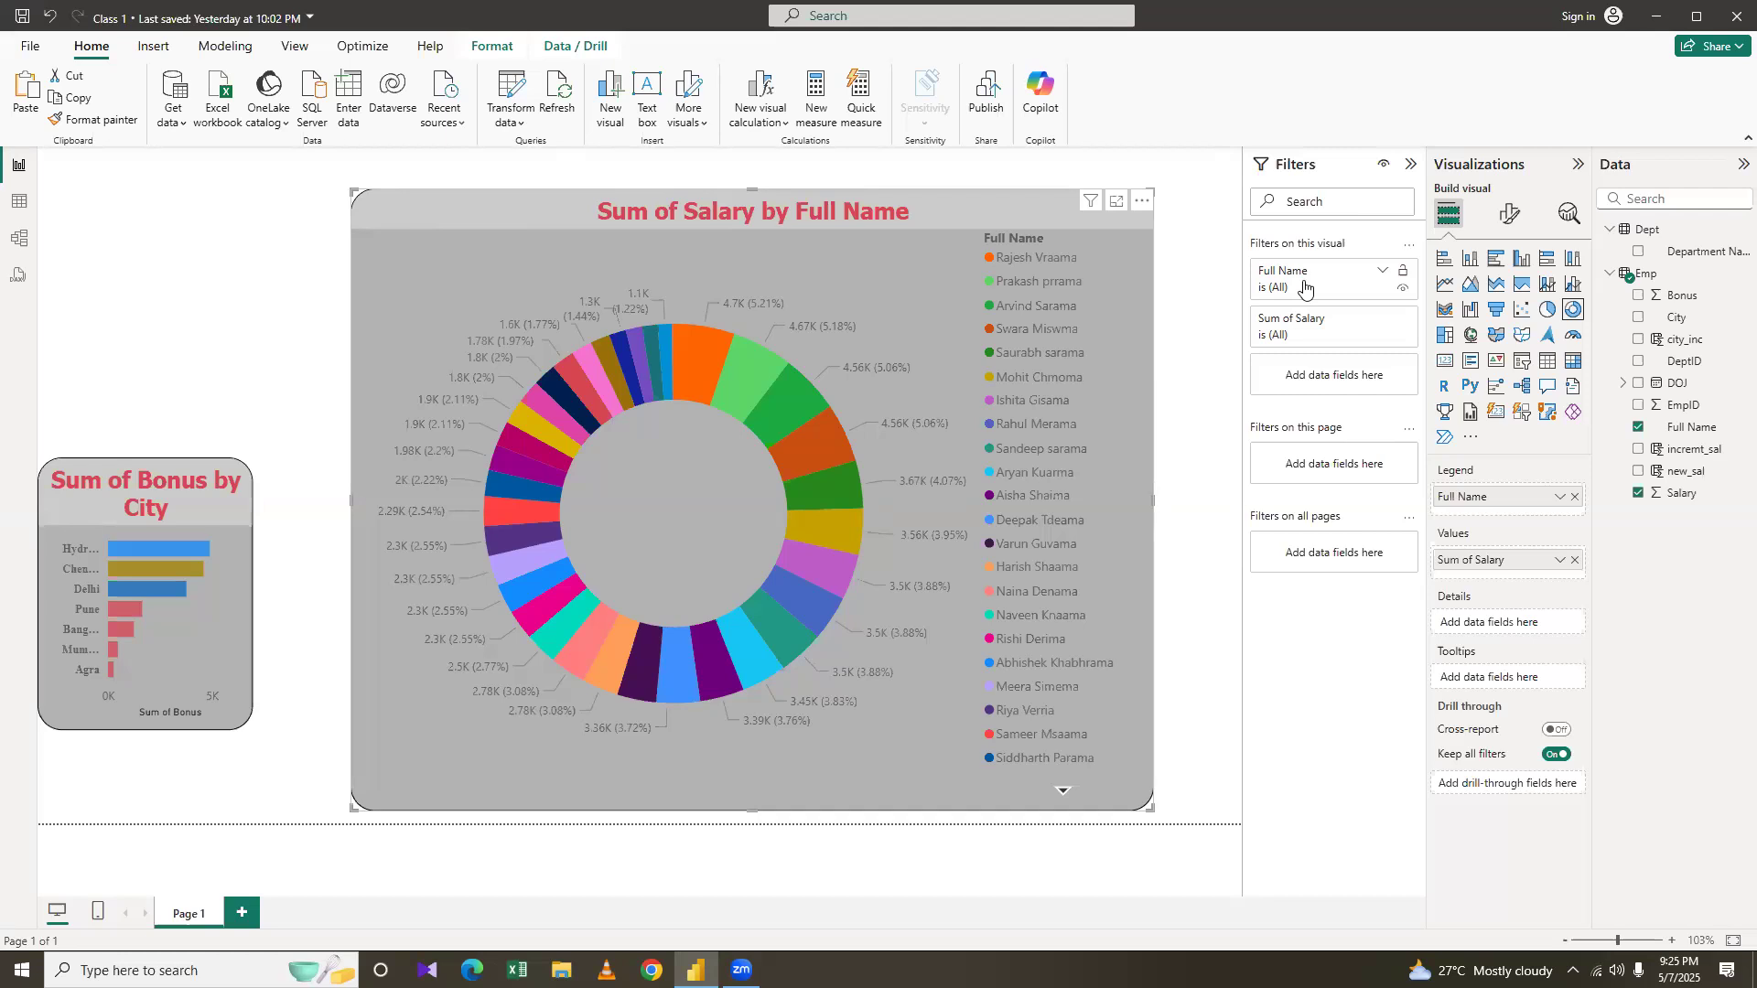
# Set the donut chart's Full Name filter to the Top N type, showing the top 10 items
pyautogui.click(1382, 276)
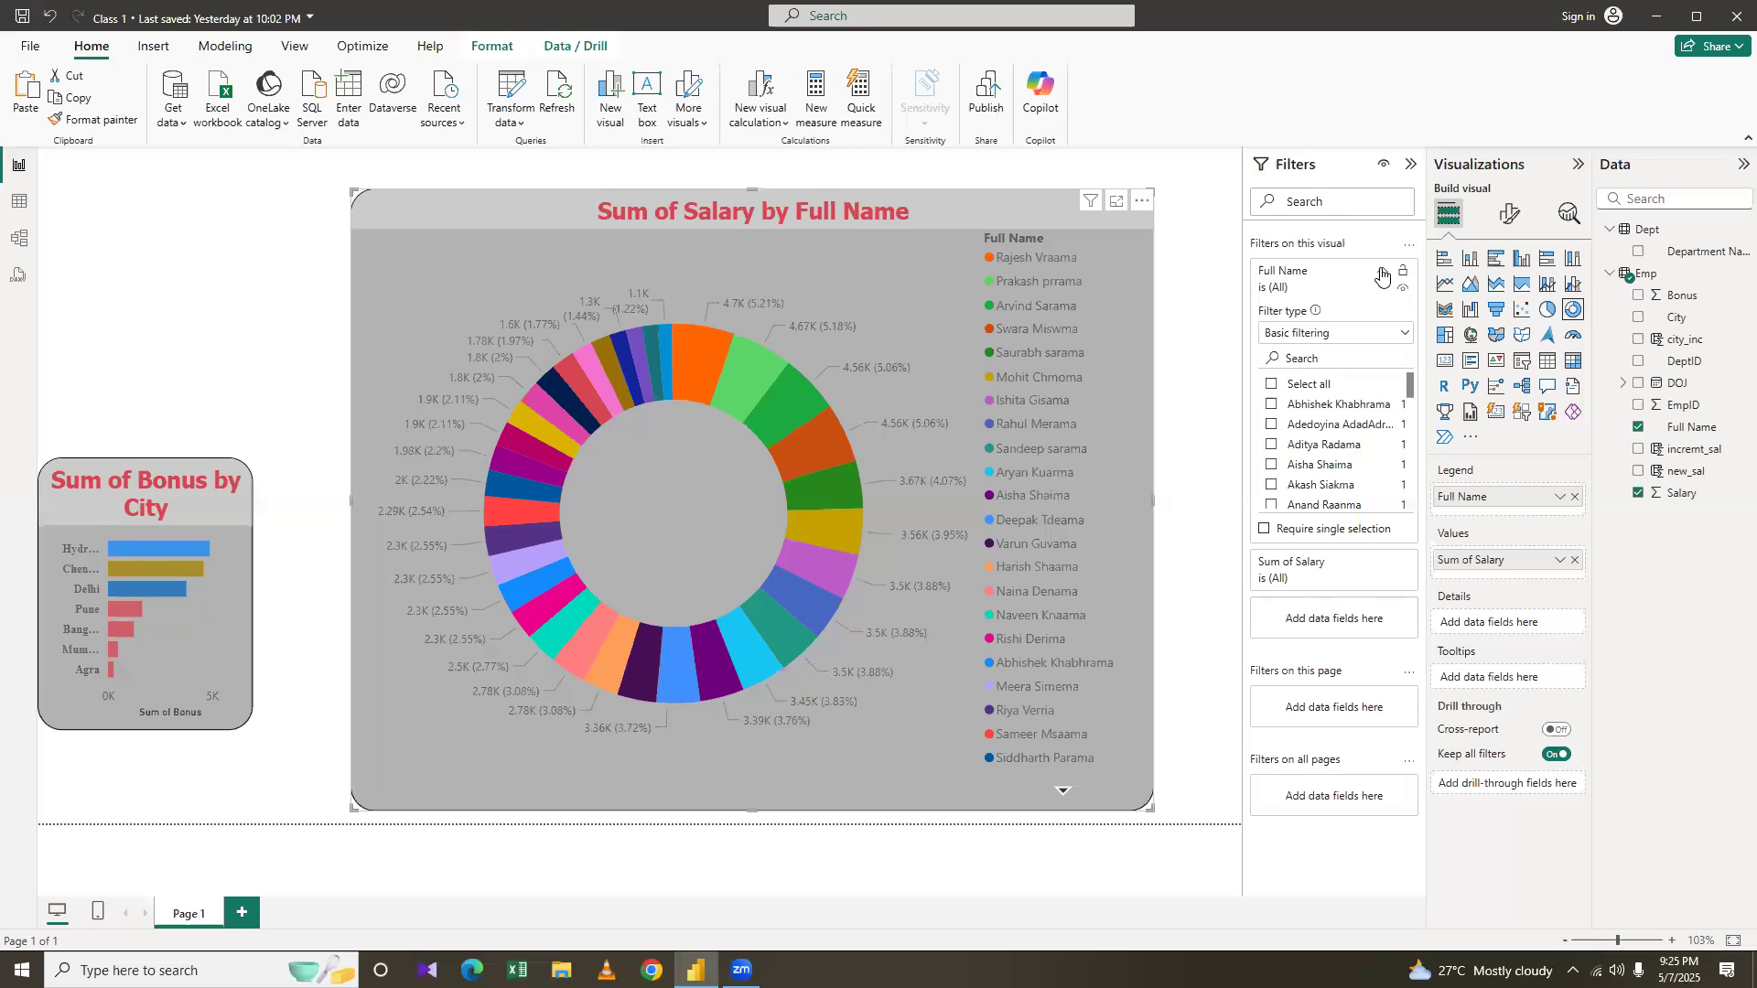
pyautogui.click(1381, 275)
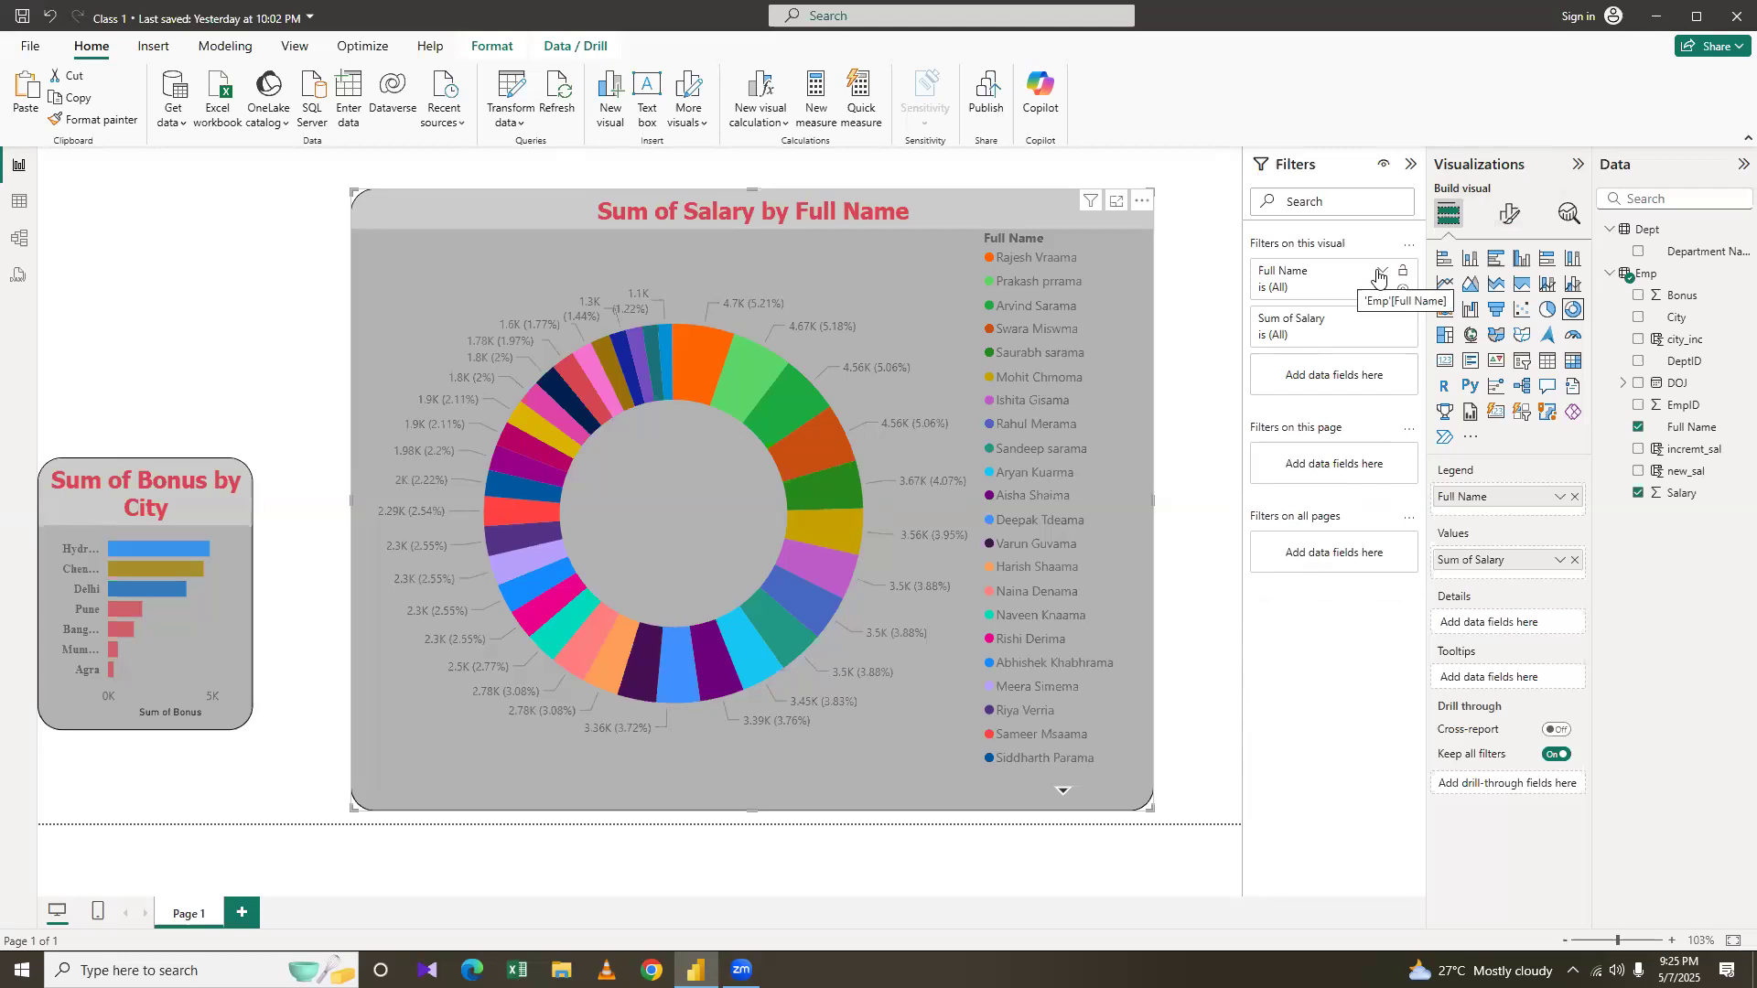
pyautogui.click(1379, 273)
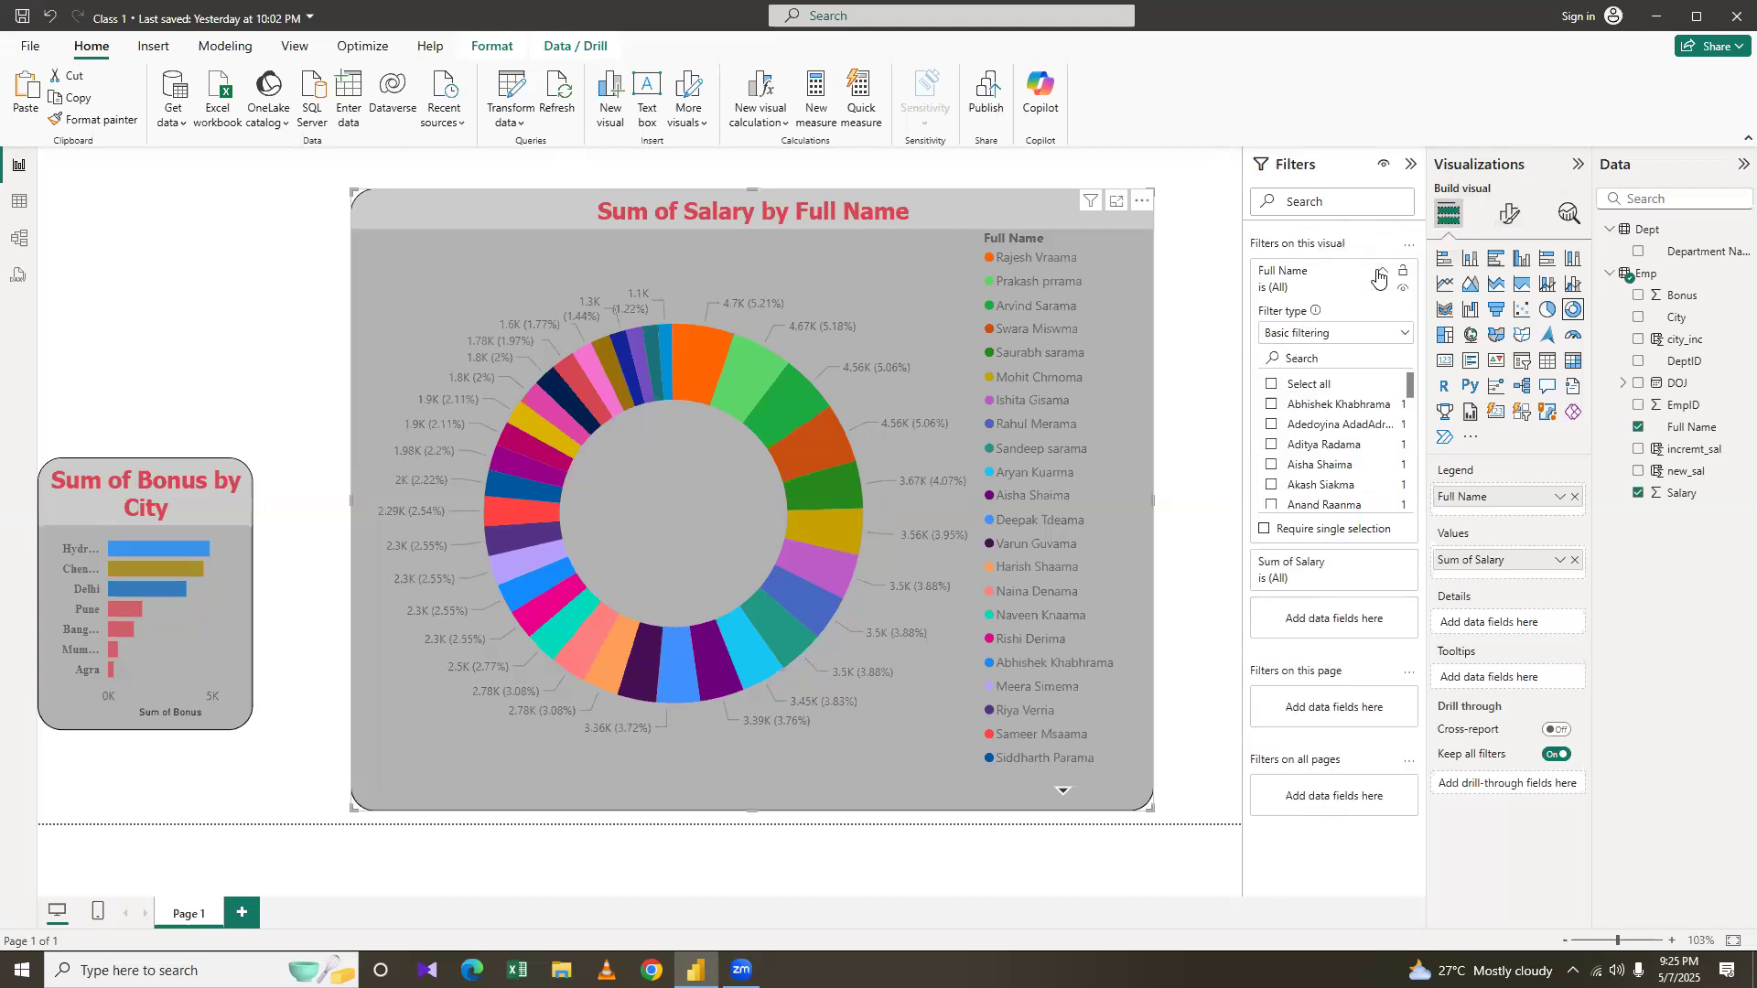
pyautogui.click(1326, 335)
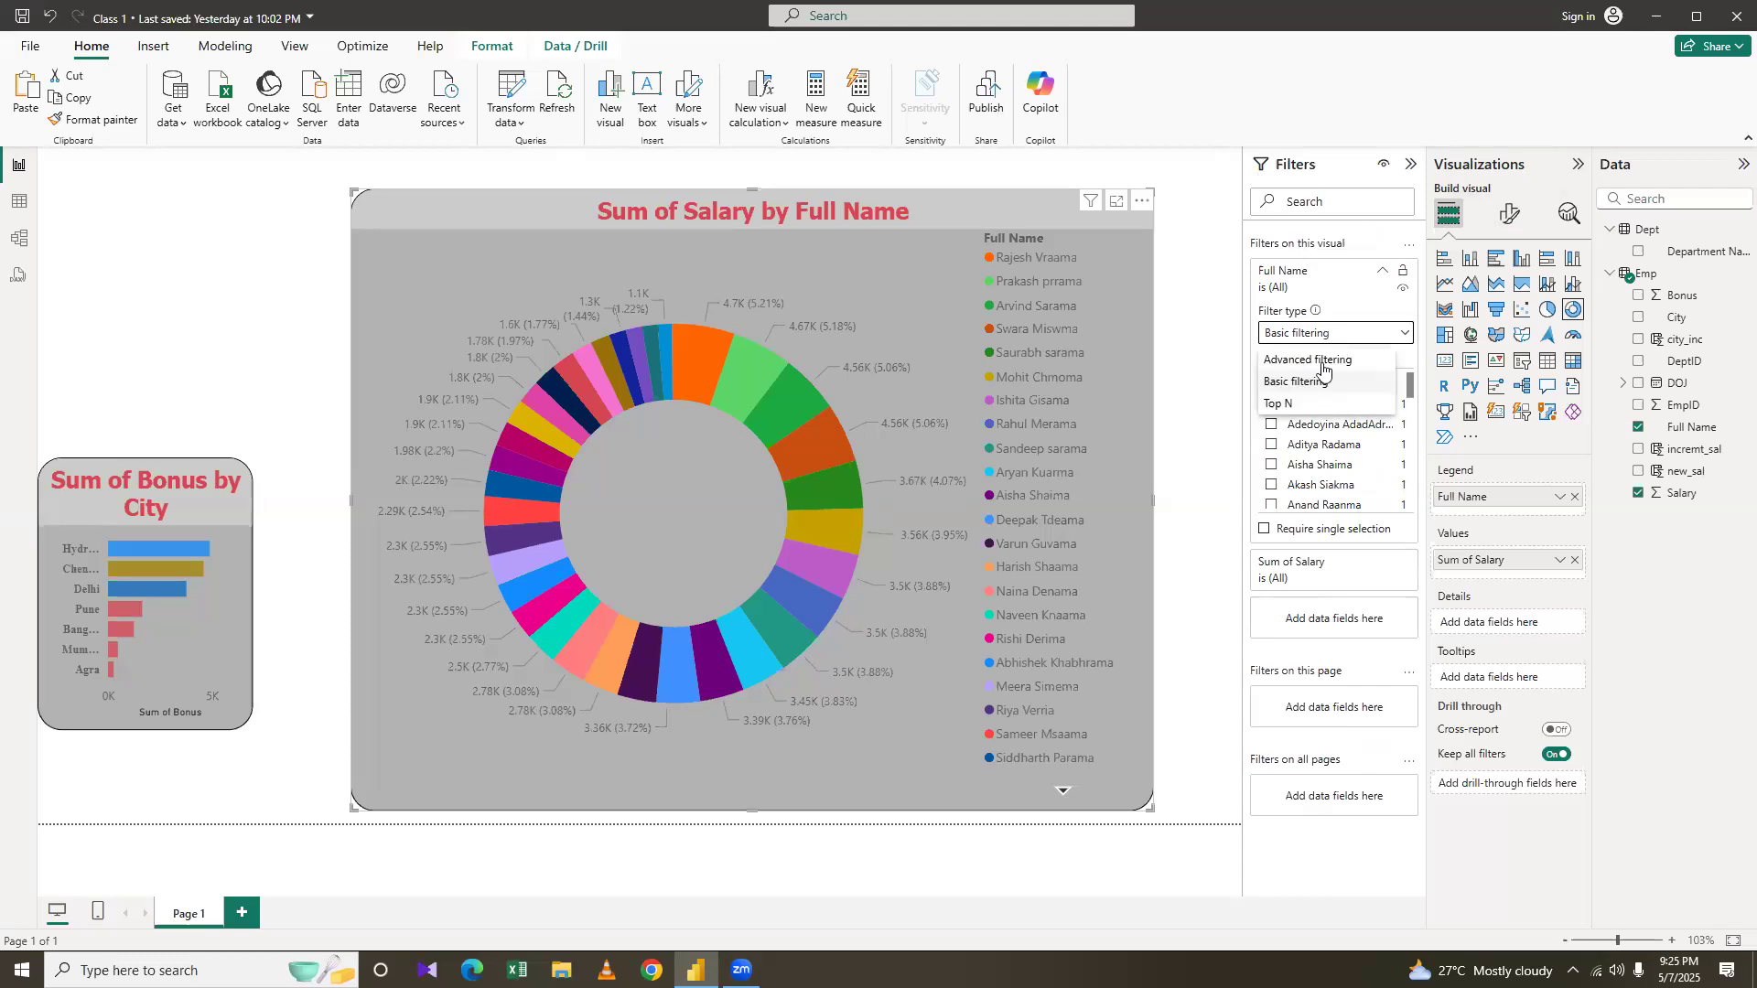
pyautogui.click(1309, 405)
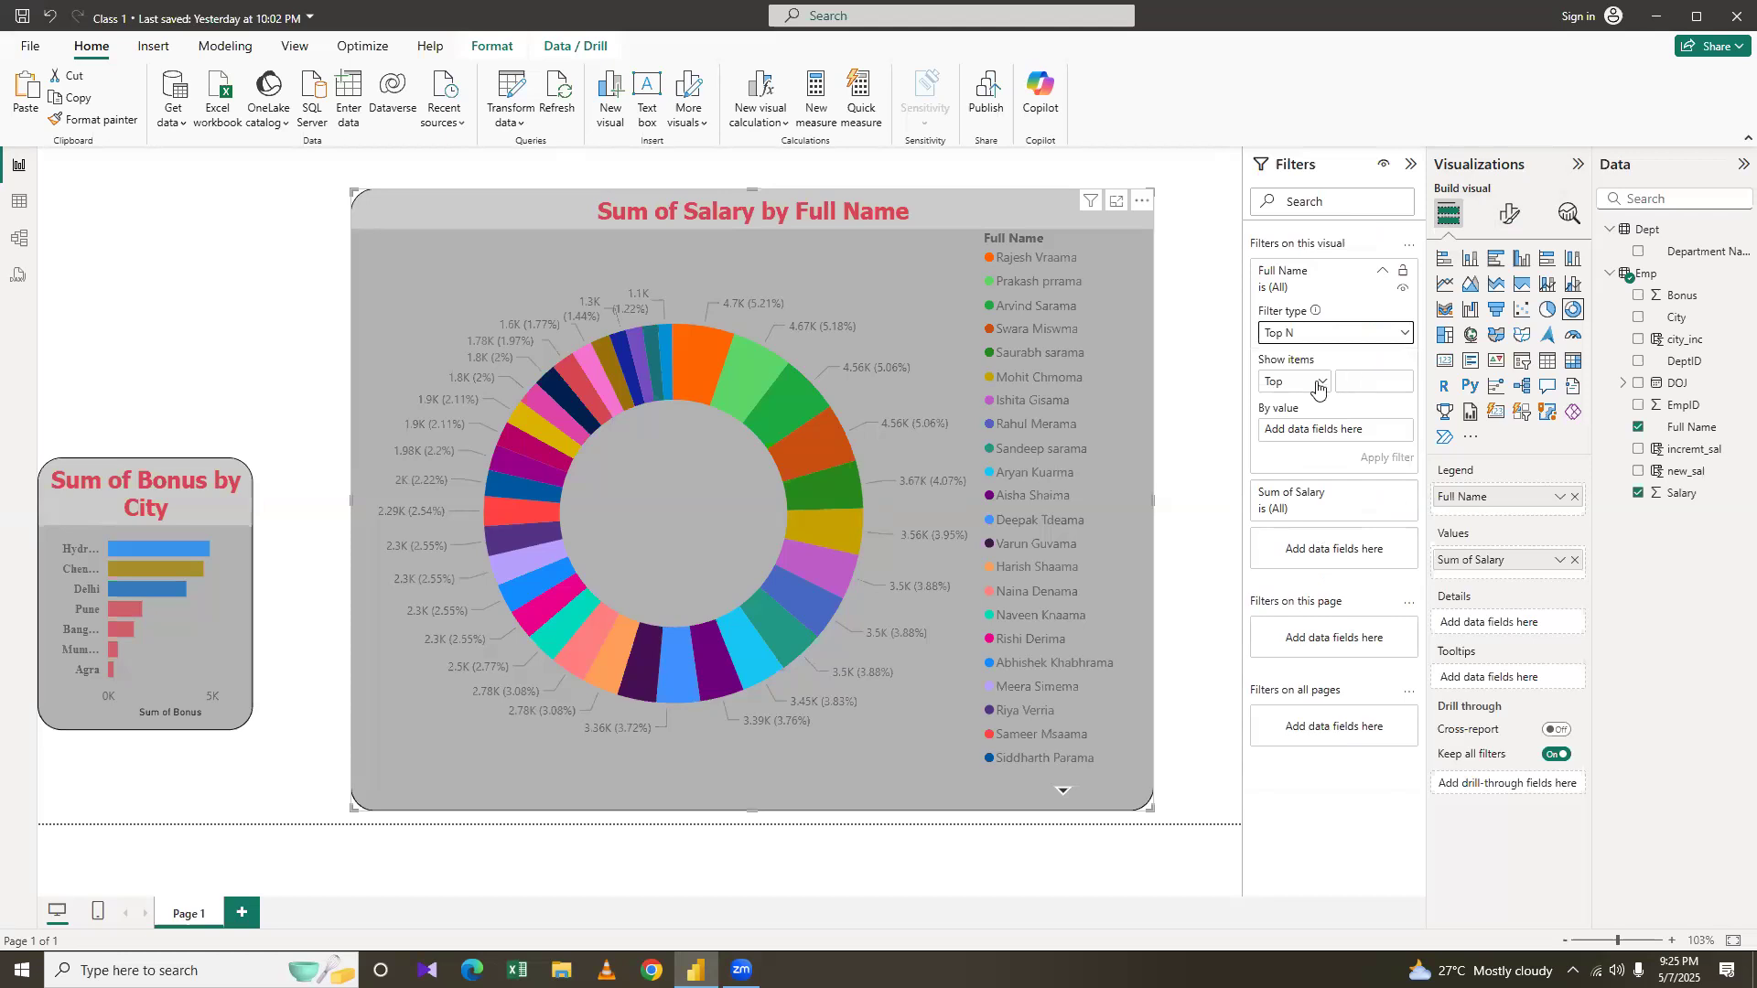
pyautogui.click(1380, 387)
pyautogui.write('10')
pyautogui.click(1322, 382)
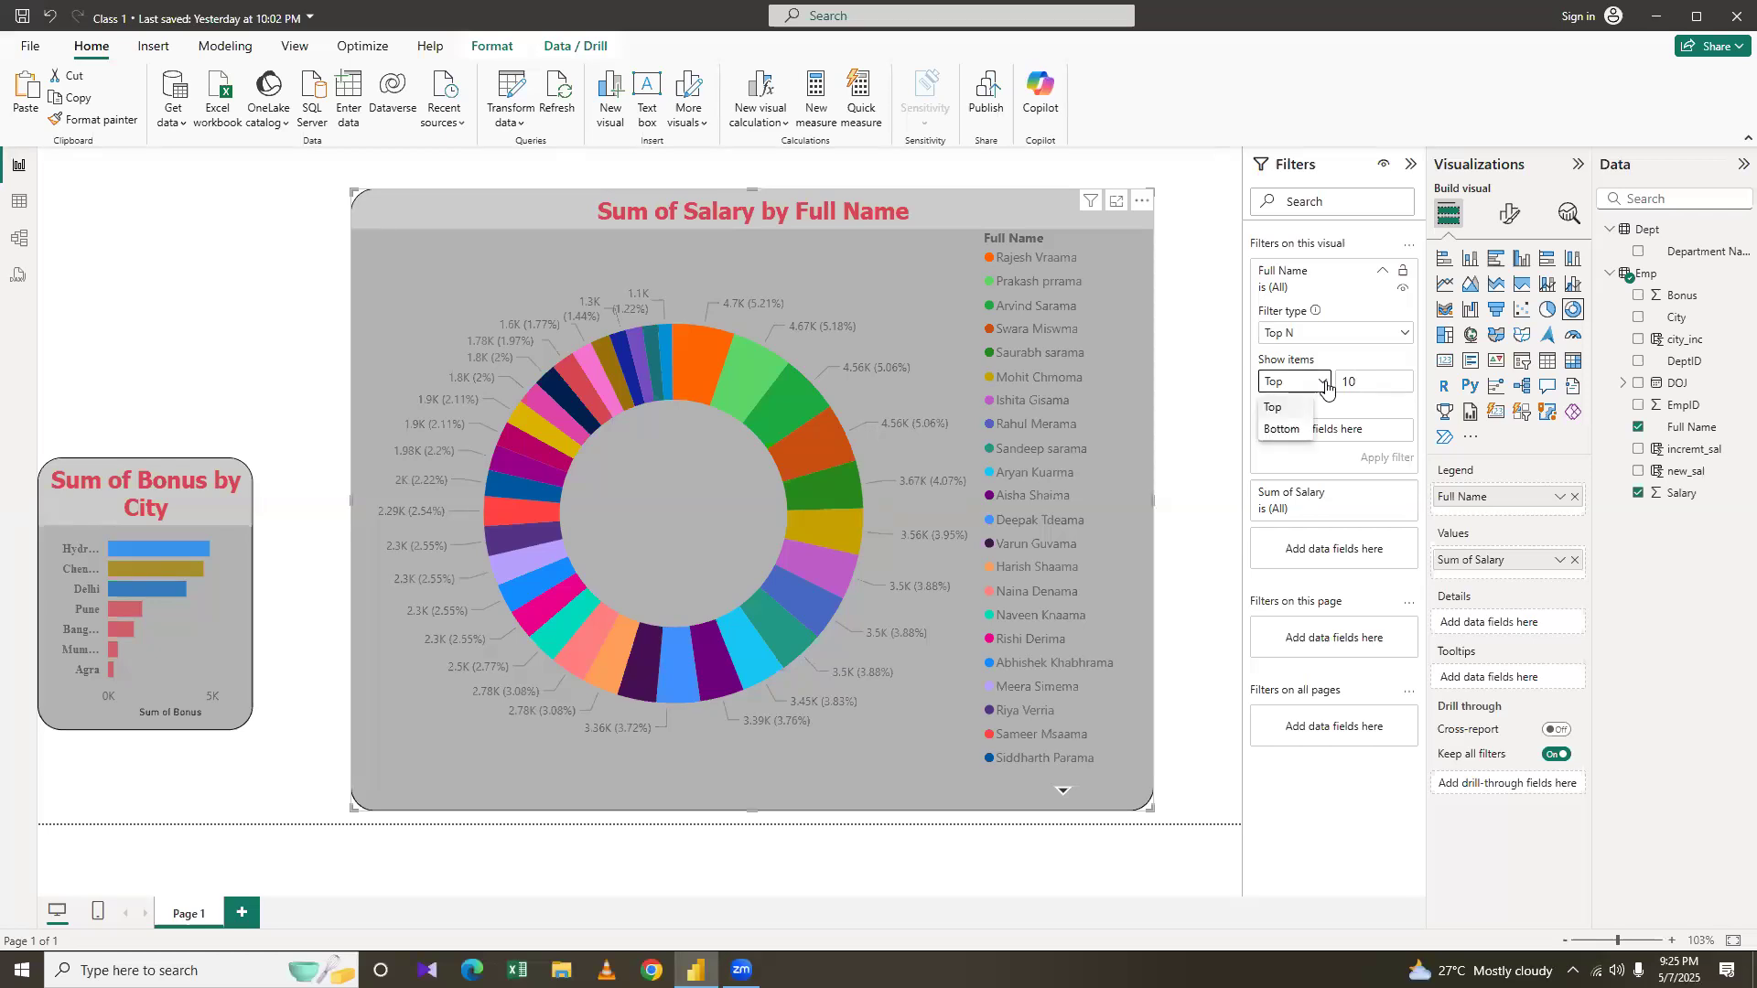
pyautogui.click(1325, 384)
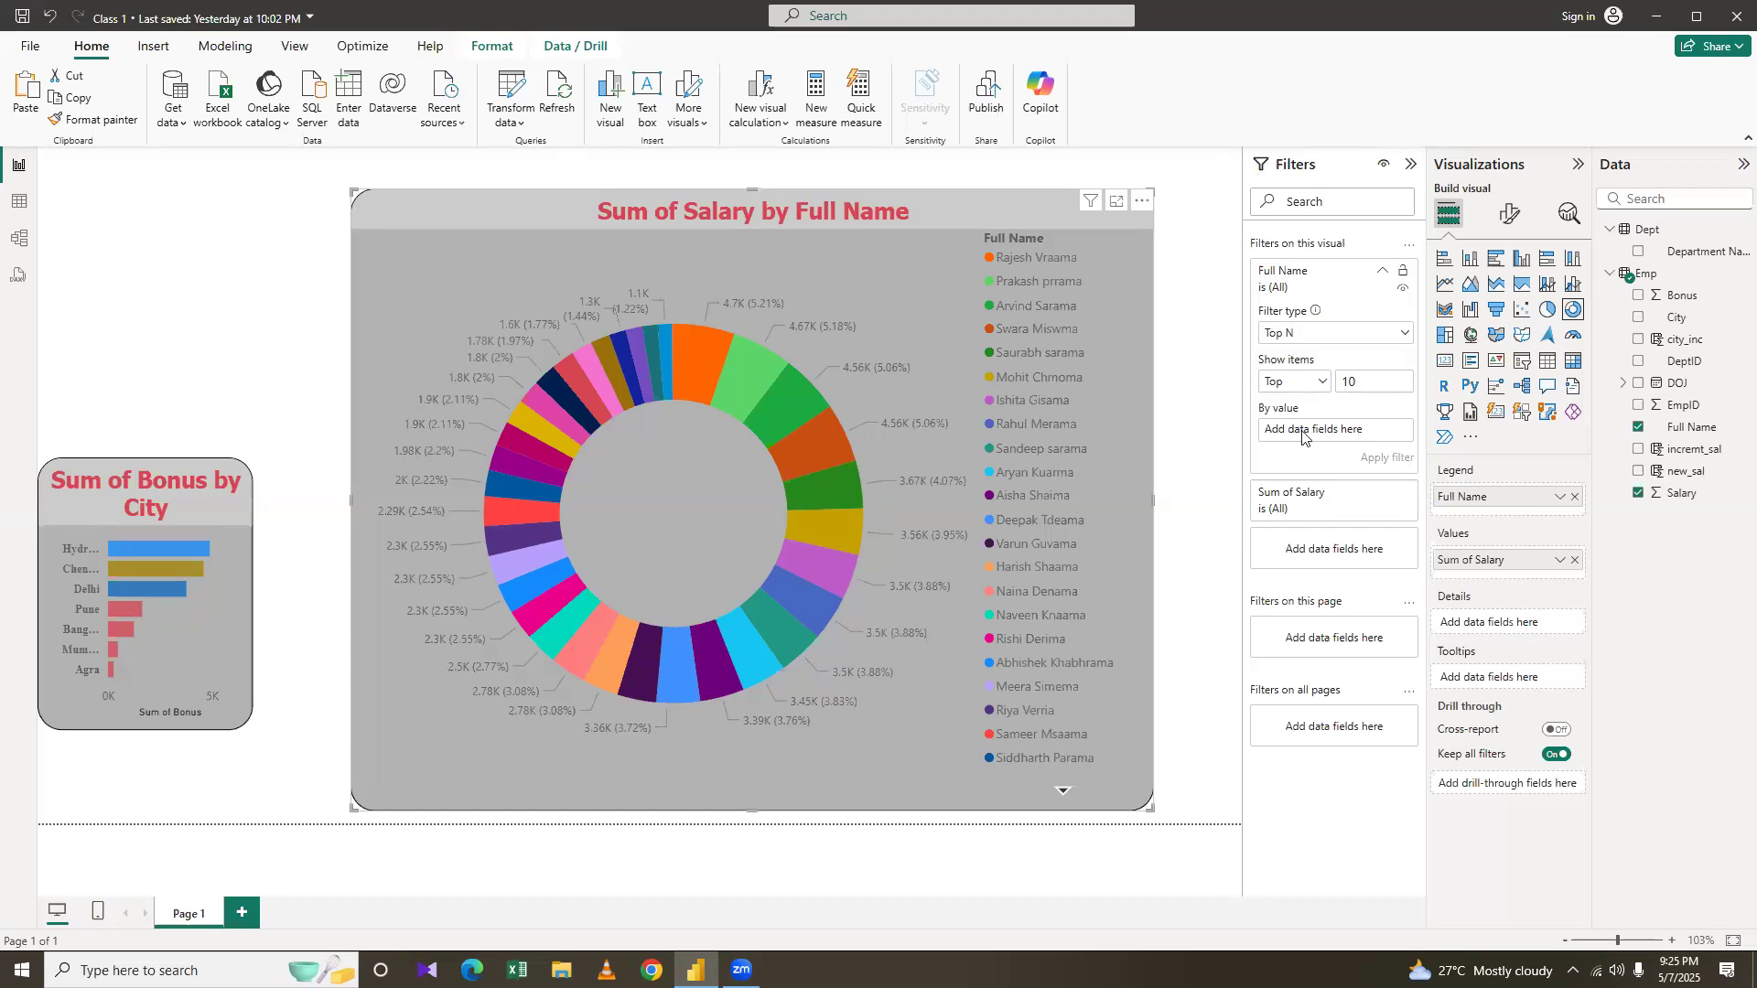
# Use Sum of Salary as the ranking value of the Top N filter and apply it
pyautogui.click(1313, 505)
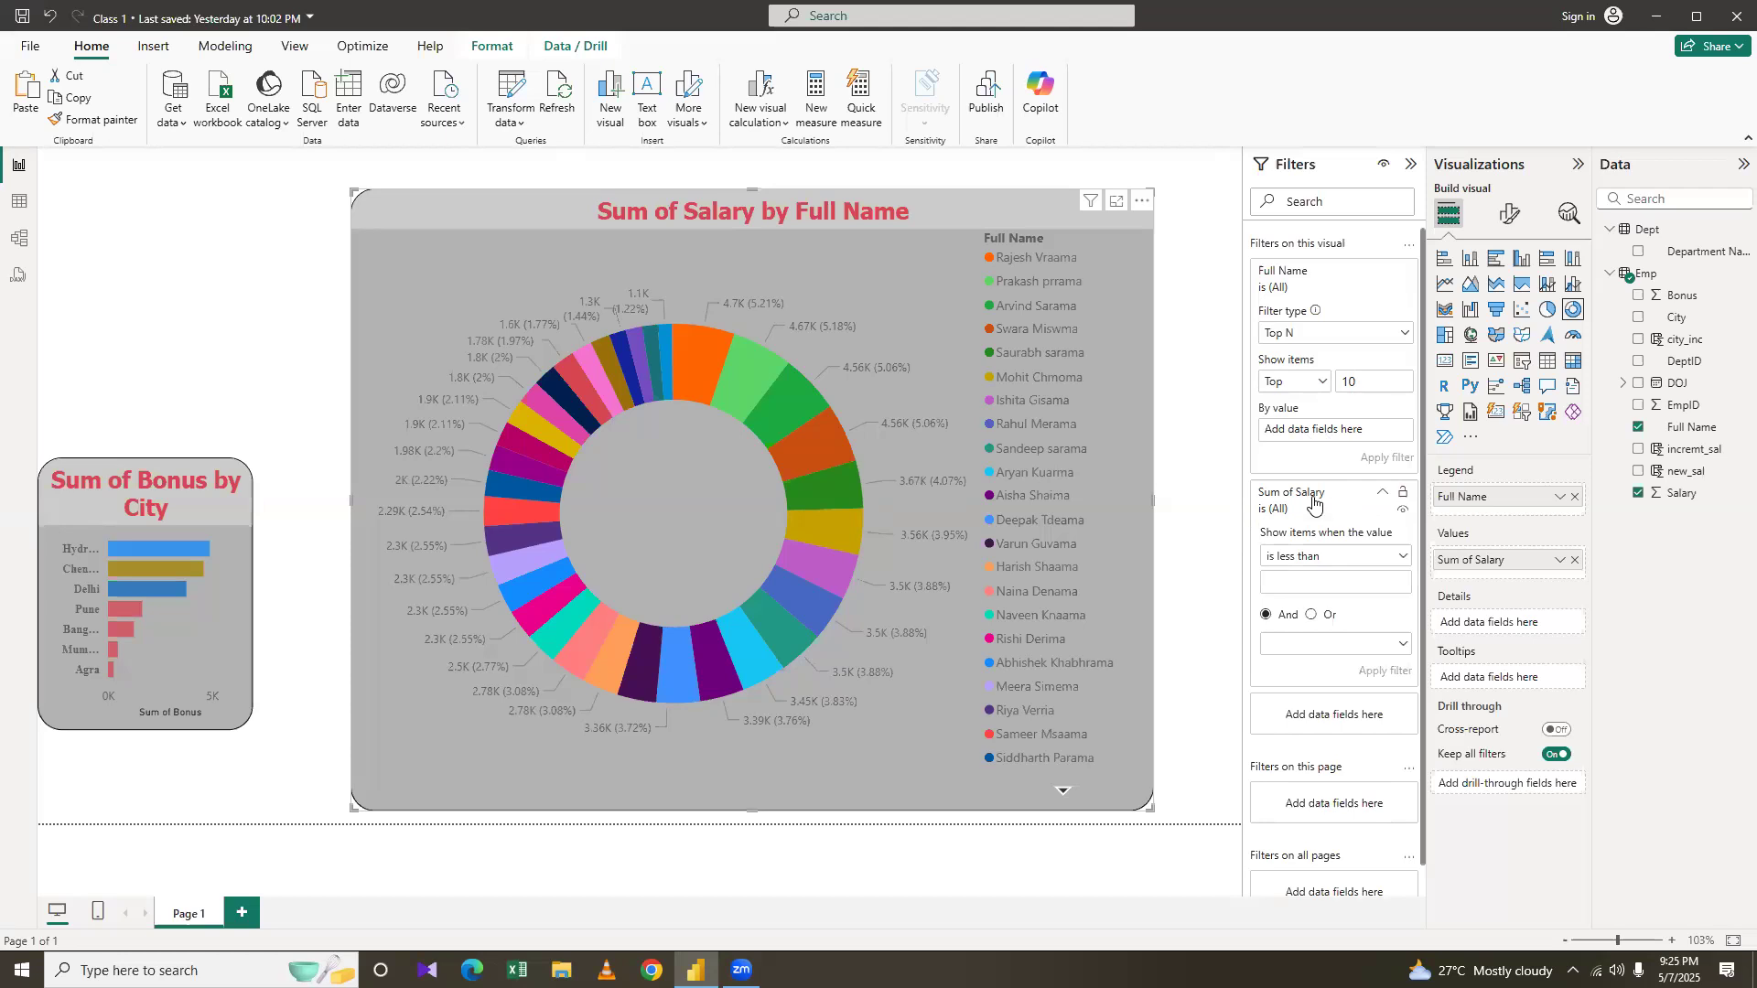
pyautogui.click(1333, 499)
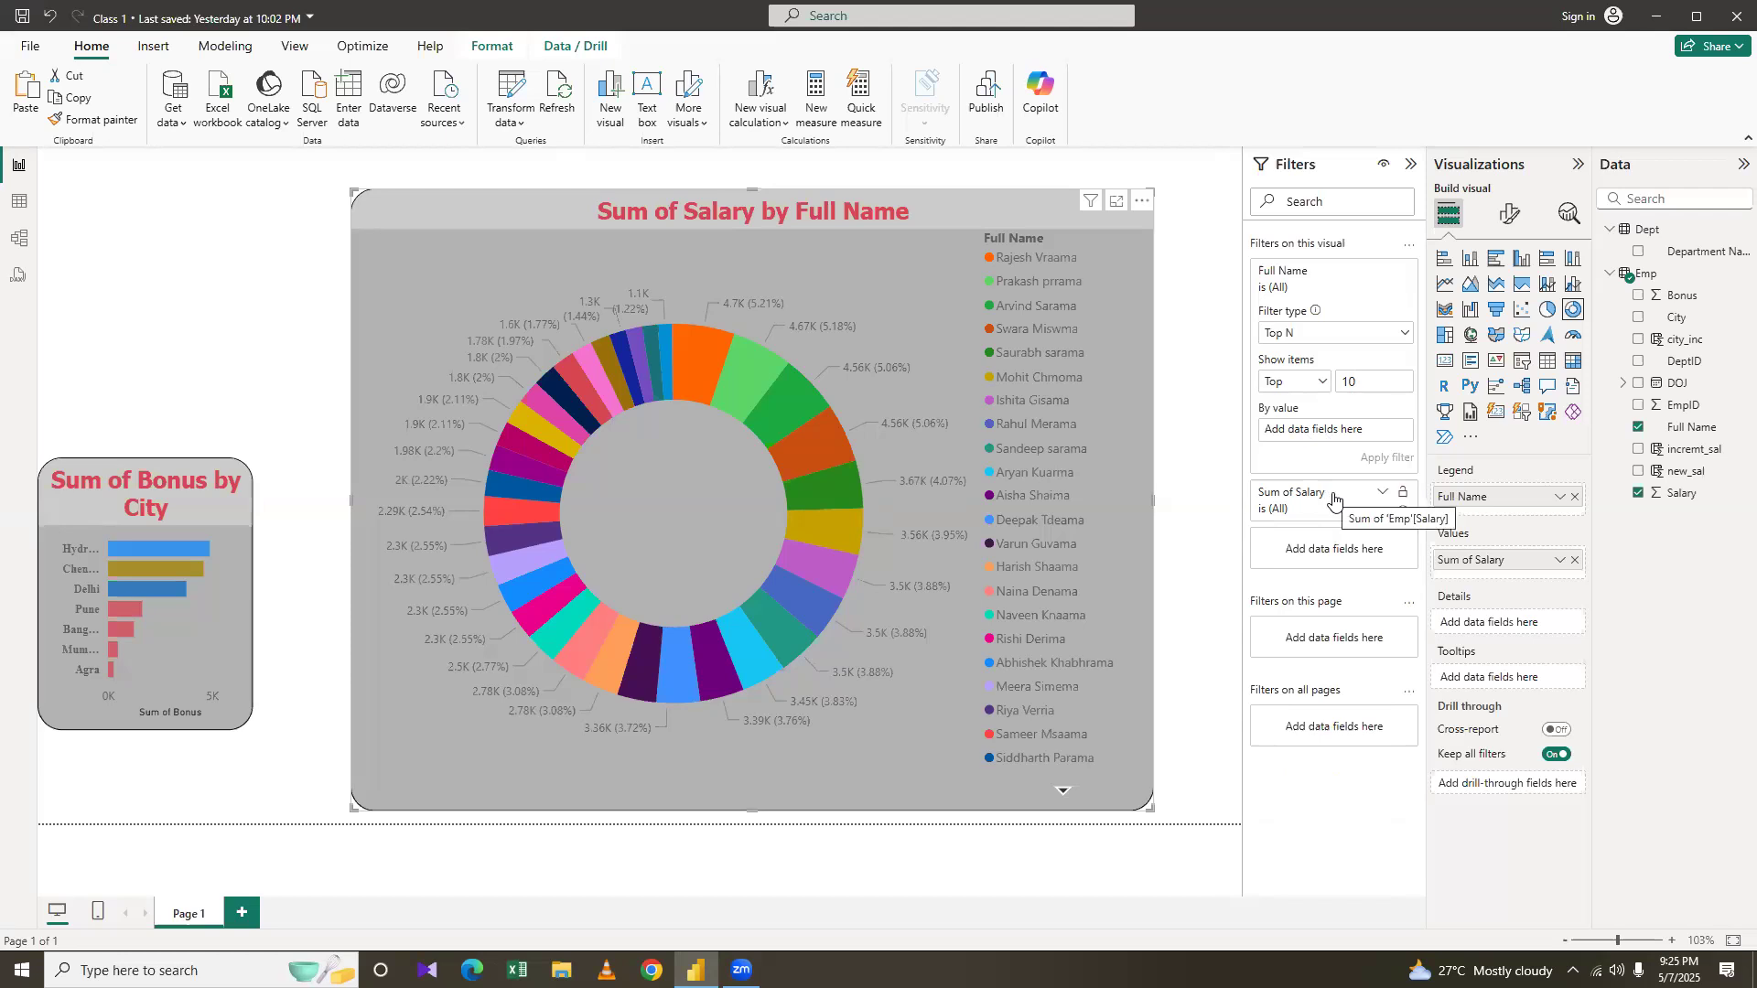
pyautogui.moveTo(1667, 494); pyautogui.dragTo(1343, 431)
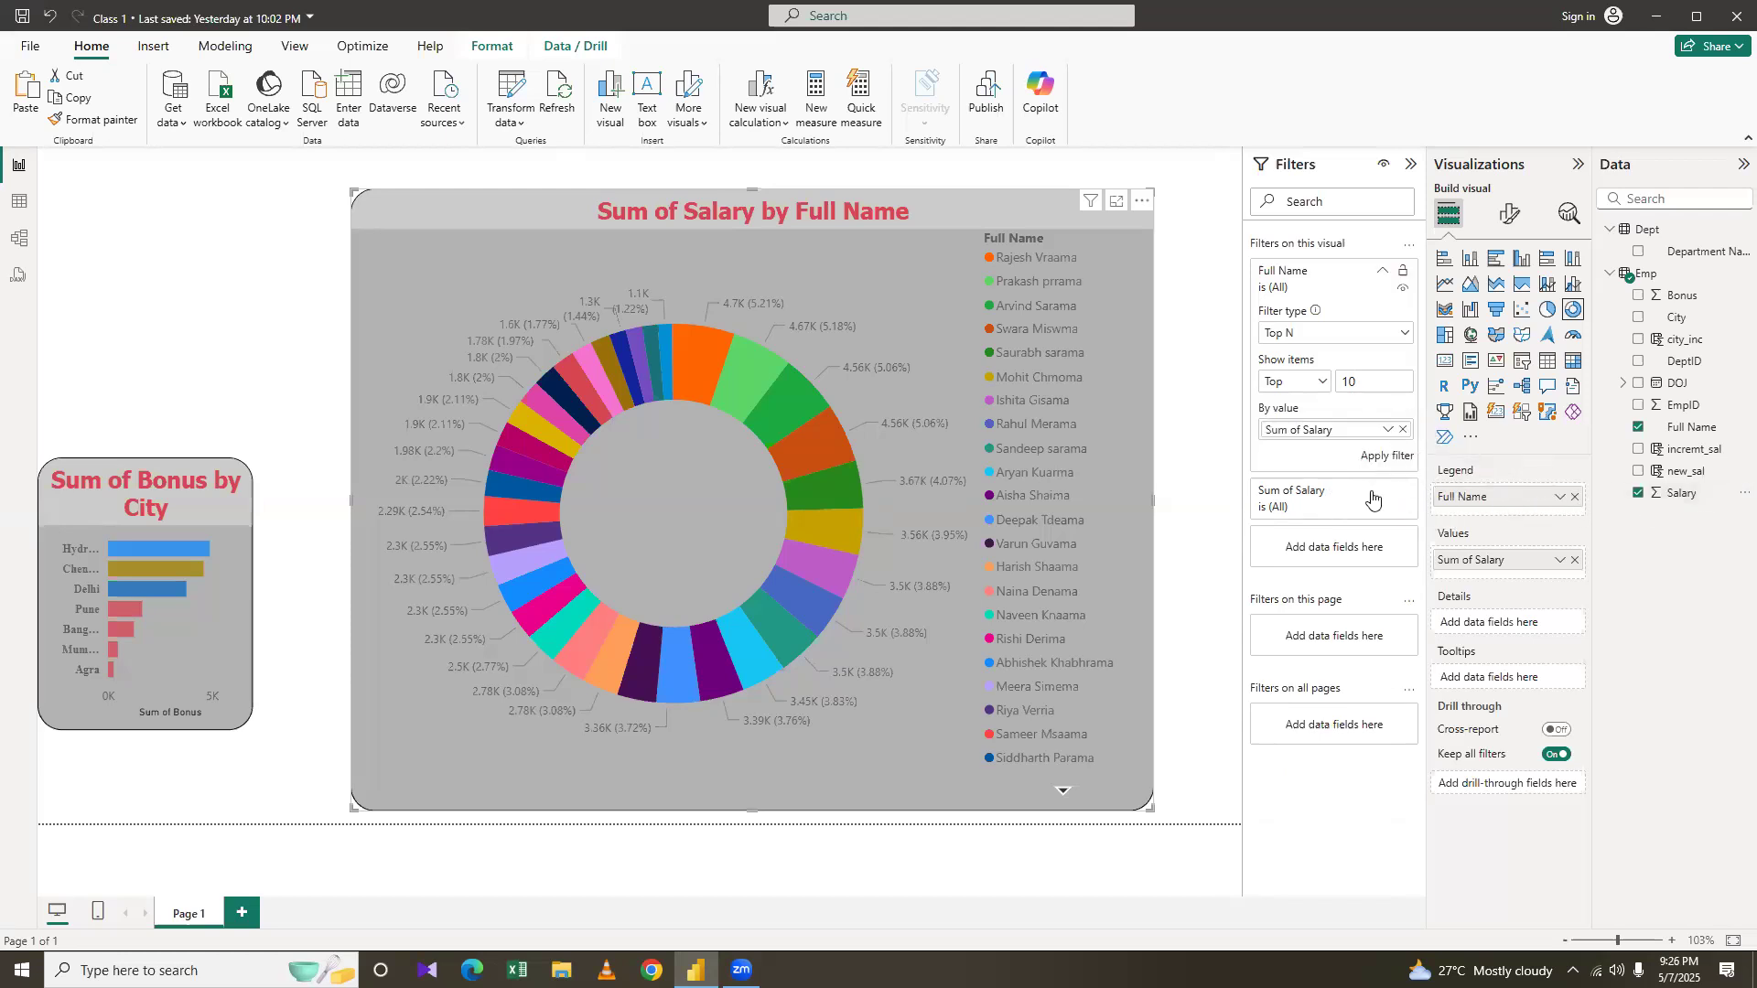
pyautogui.click(1388, 456)
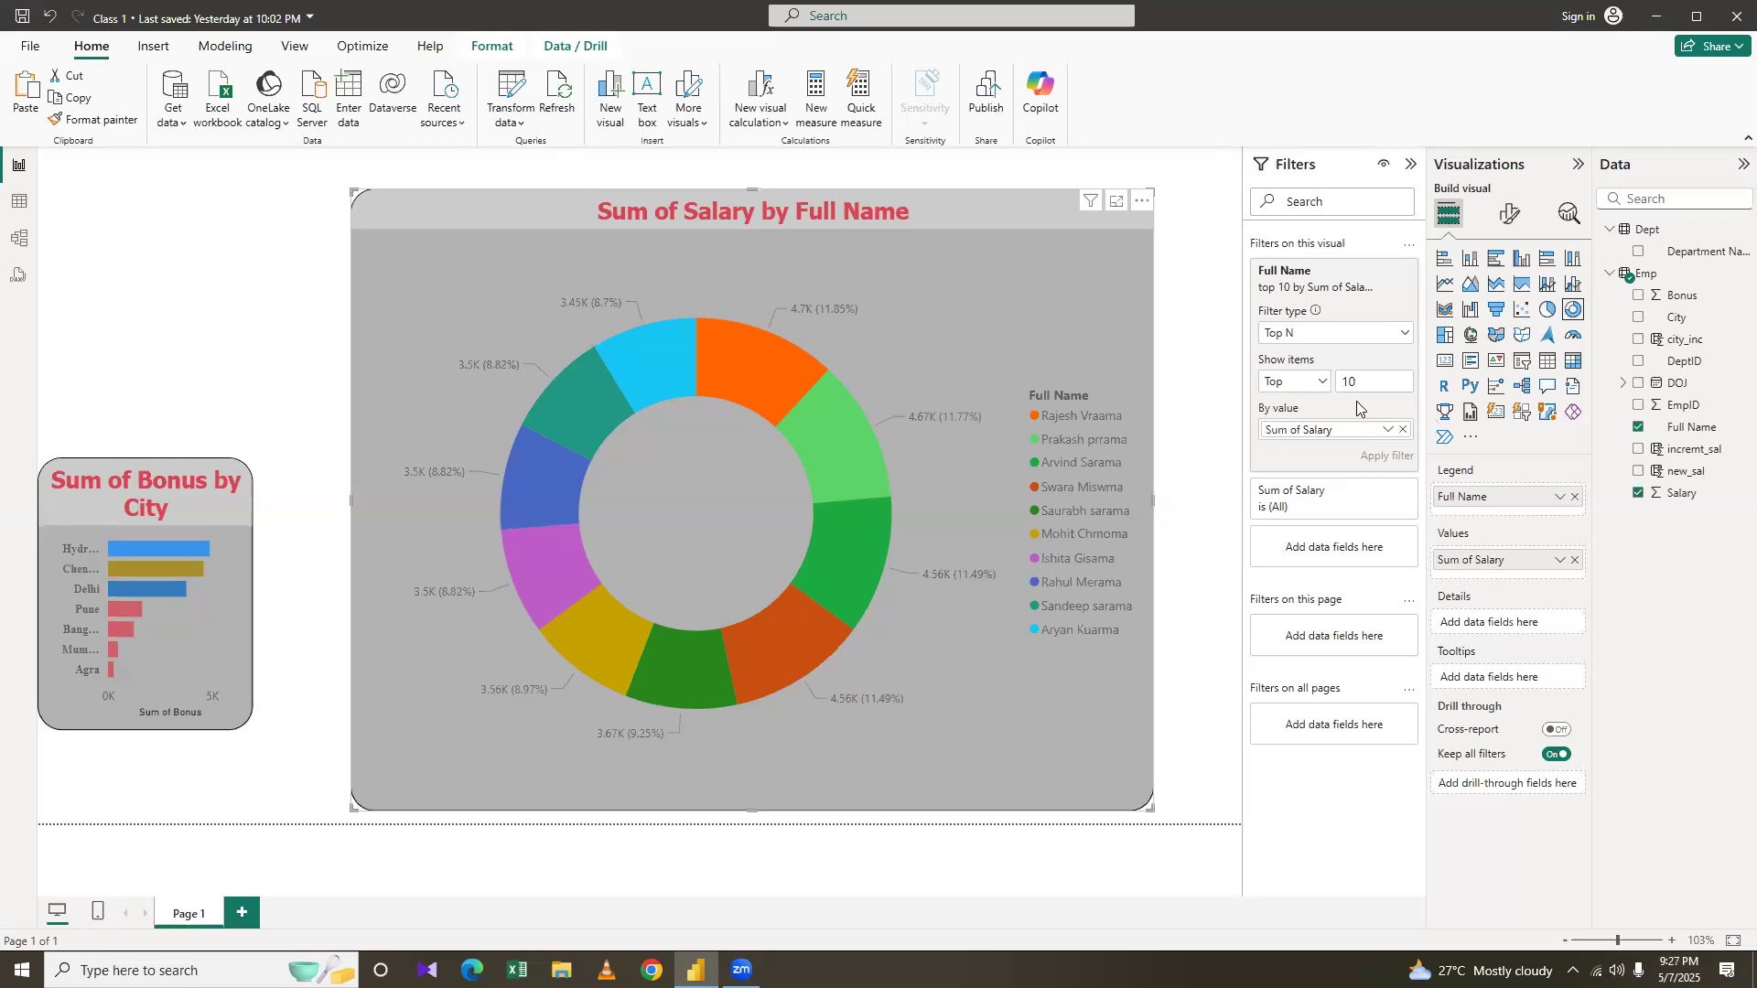
# Switch the Full Name filter to the bottom 10 items and apply it
pyautogui.click(1294, 382)
pyautogui.click(1281, 427)
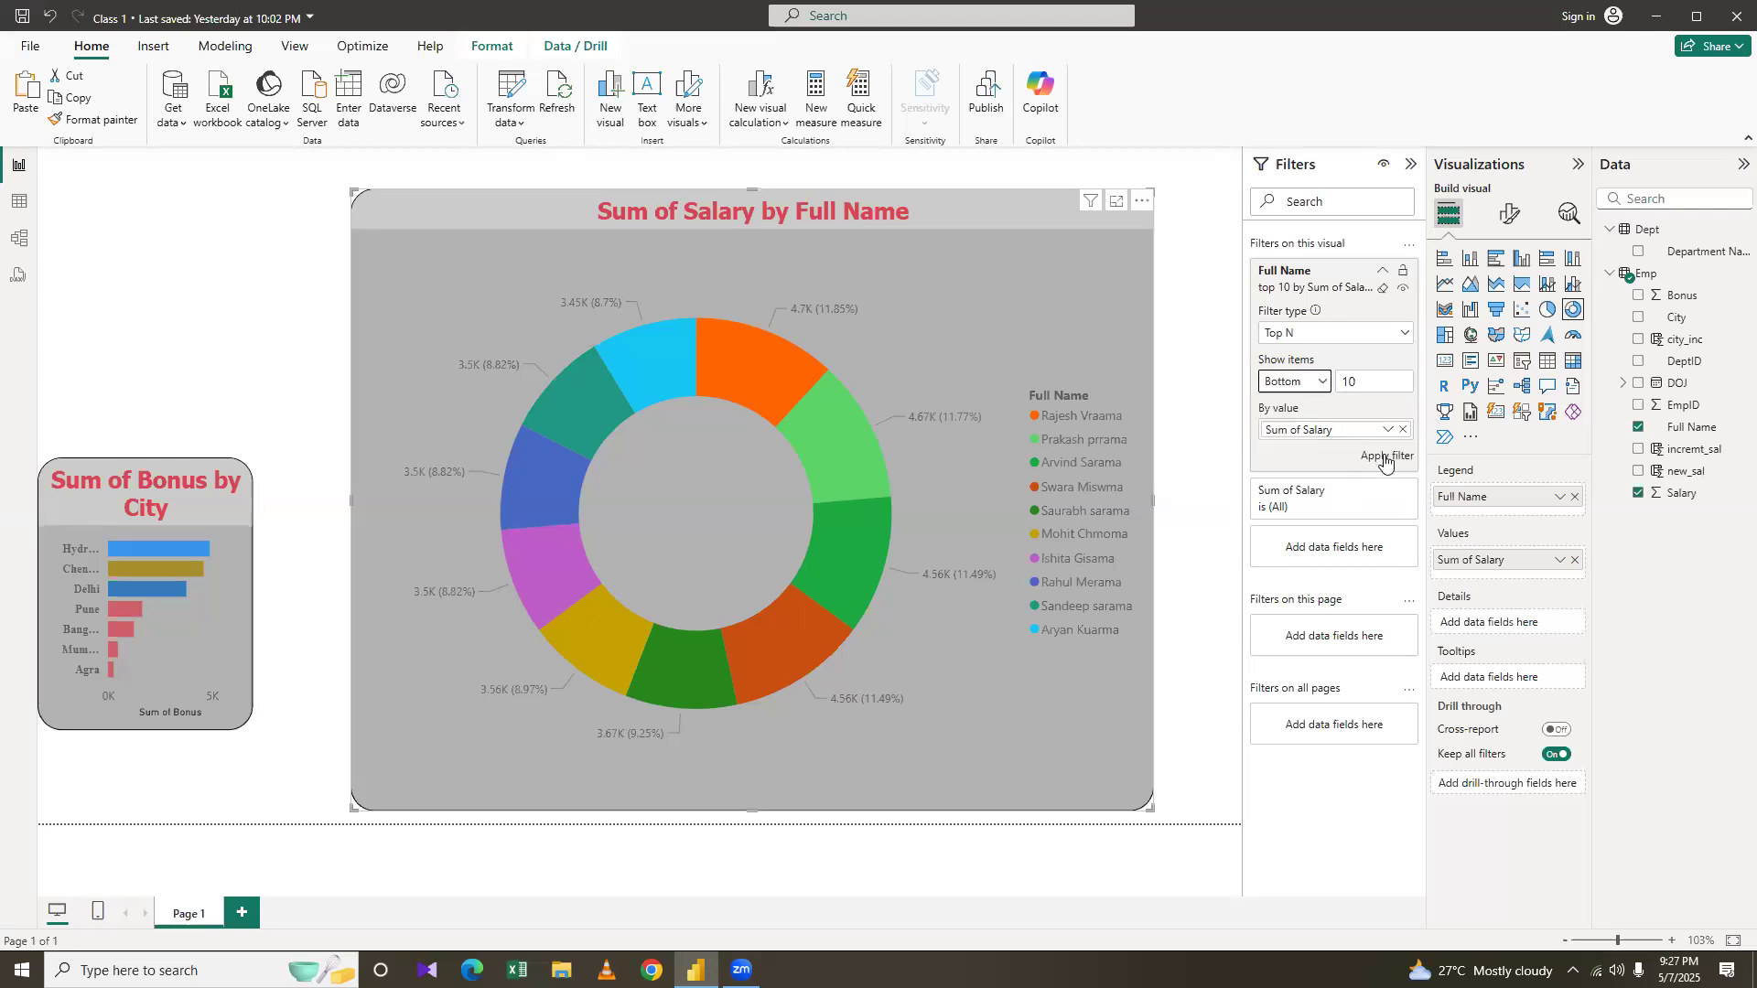
pyautogui.click(1385, 457)
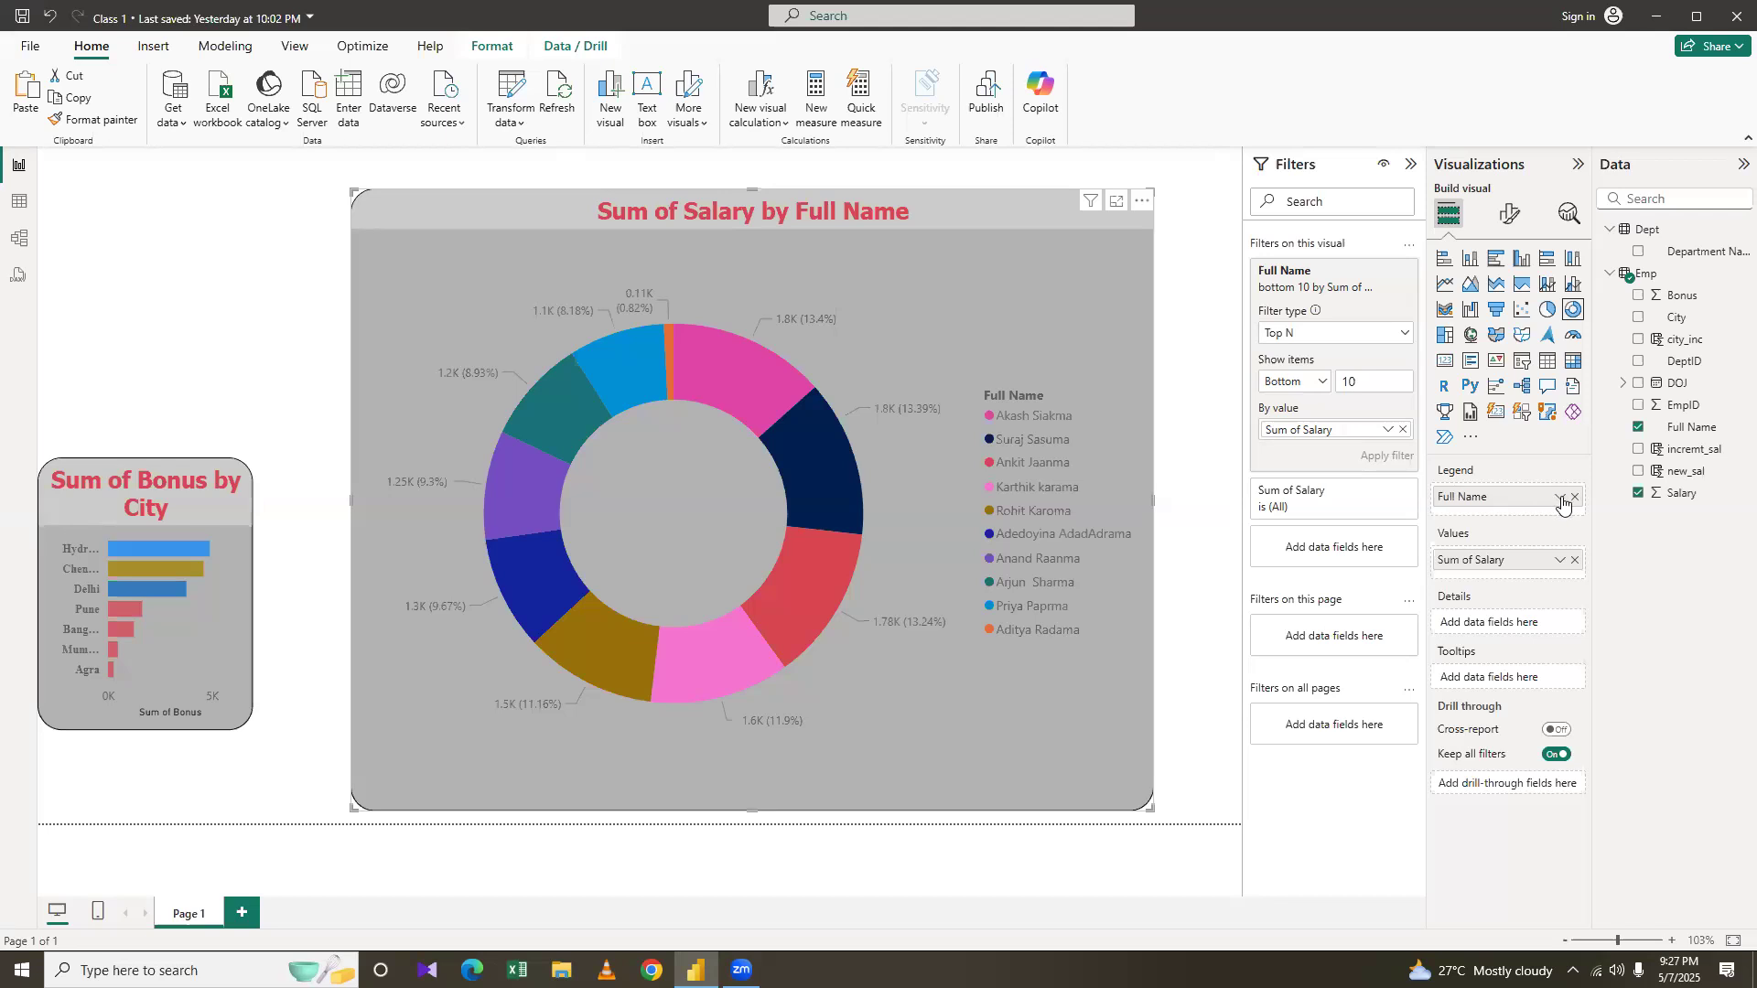
# Examine the title, font and background effect settings that the donut chart carries over from the copied bar chart
pyautogui.click(1533, 503)
pyautogui.click(1471, 504)
pyautogui.click(1509, 213)
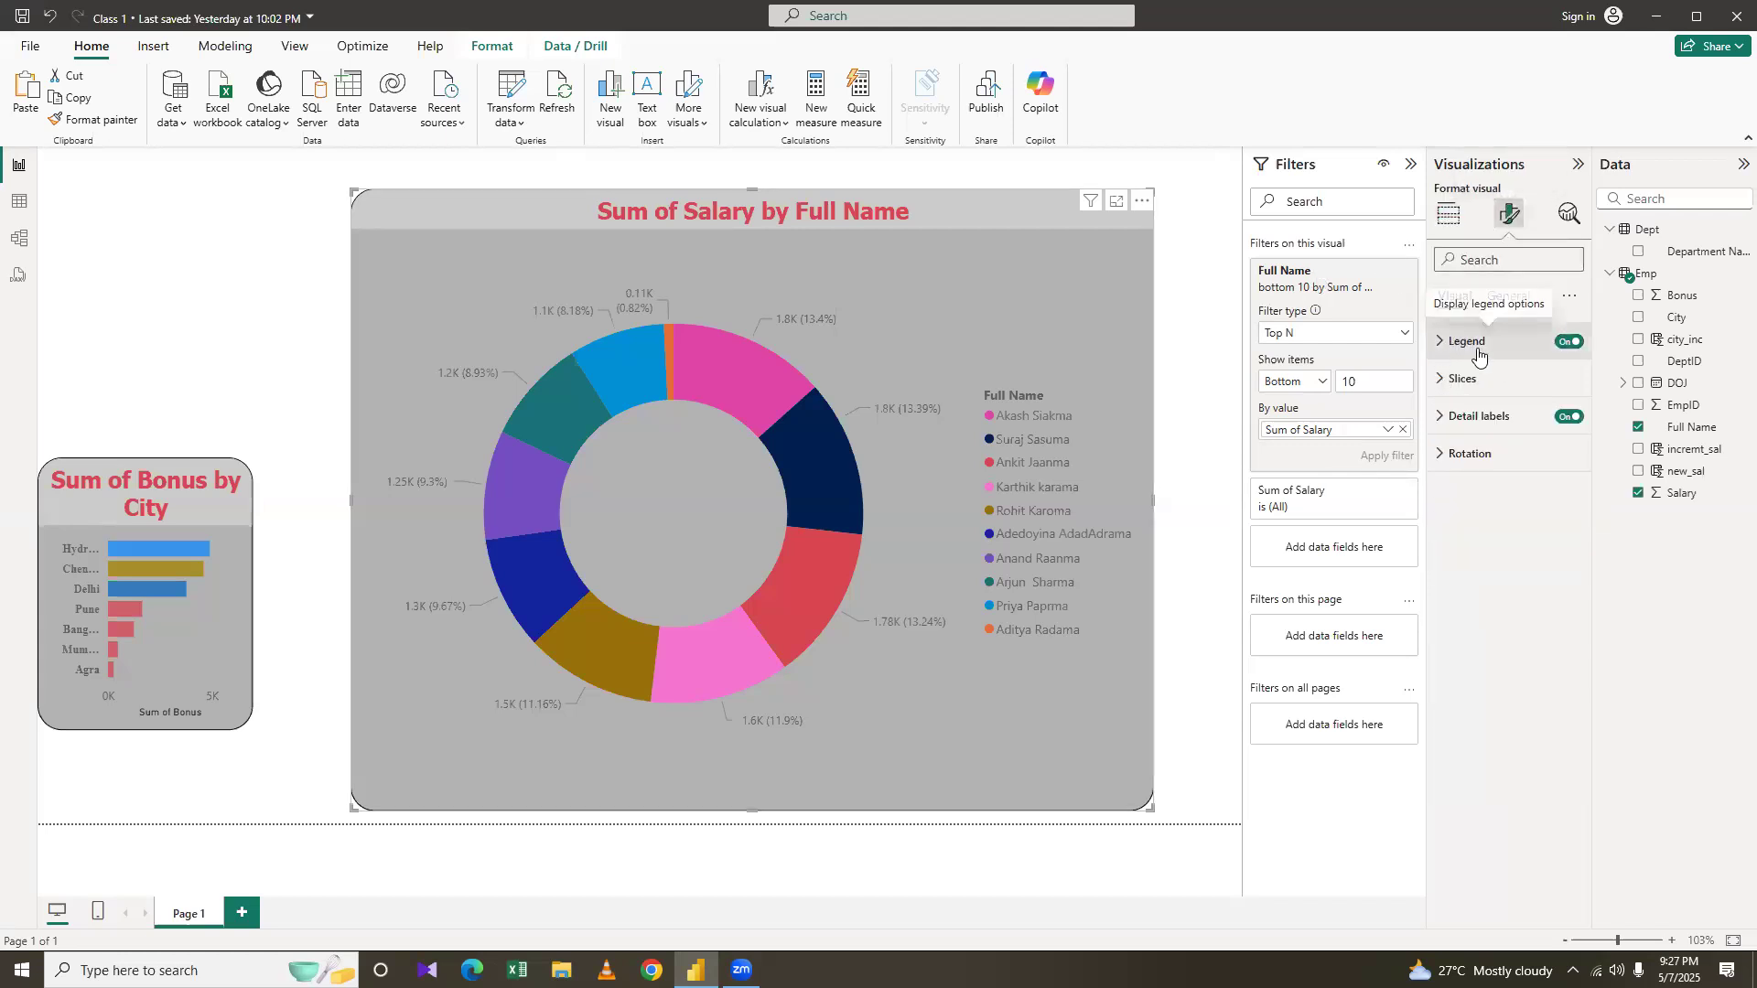
pyautogui.click(1510, 296)
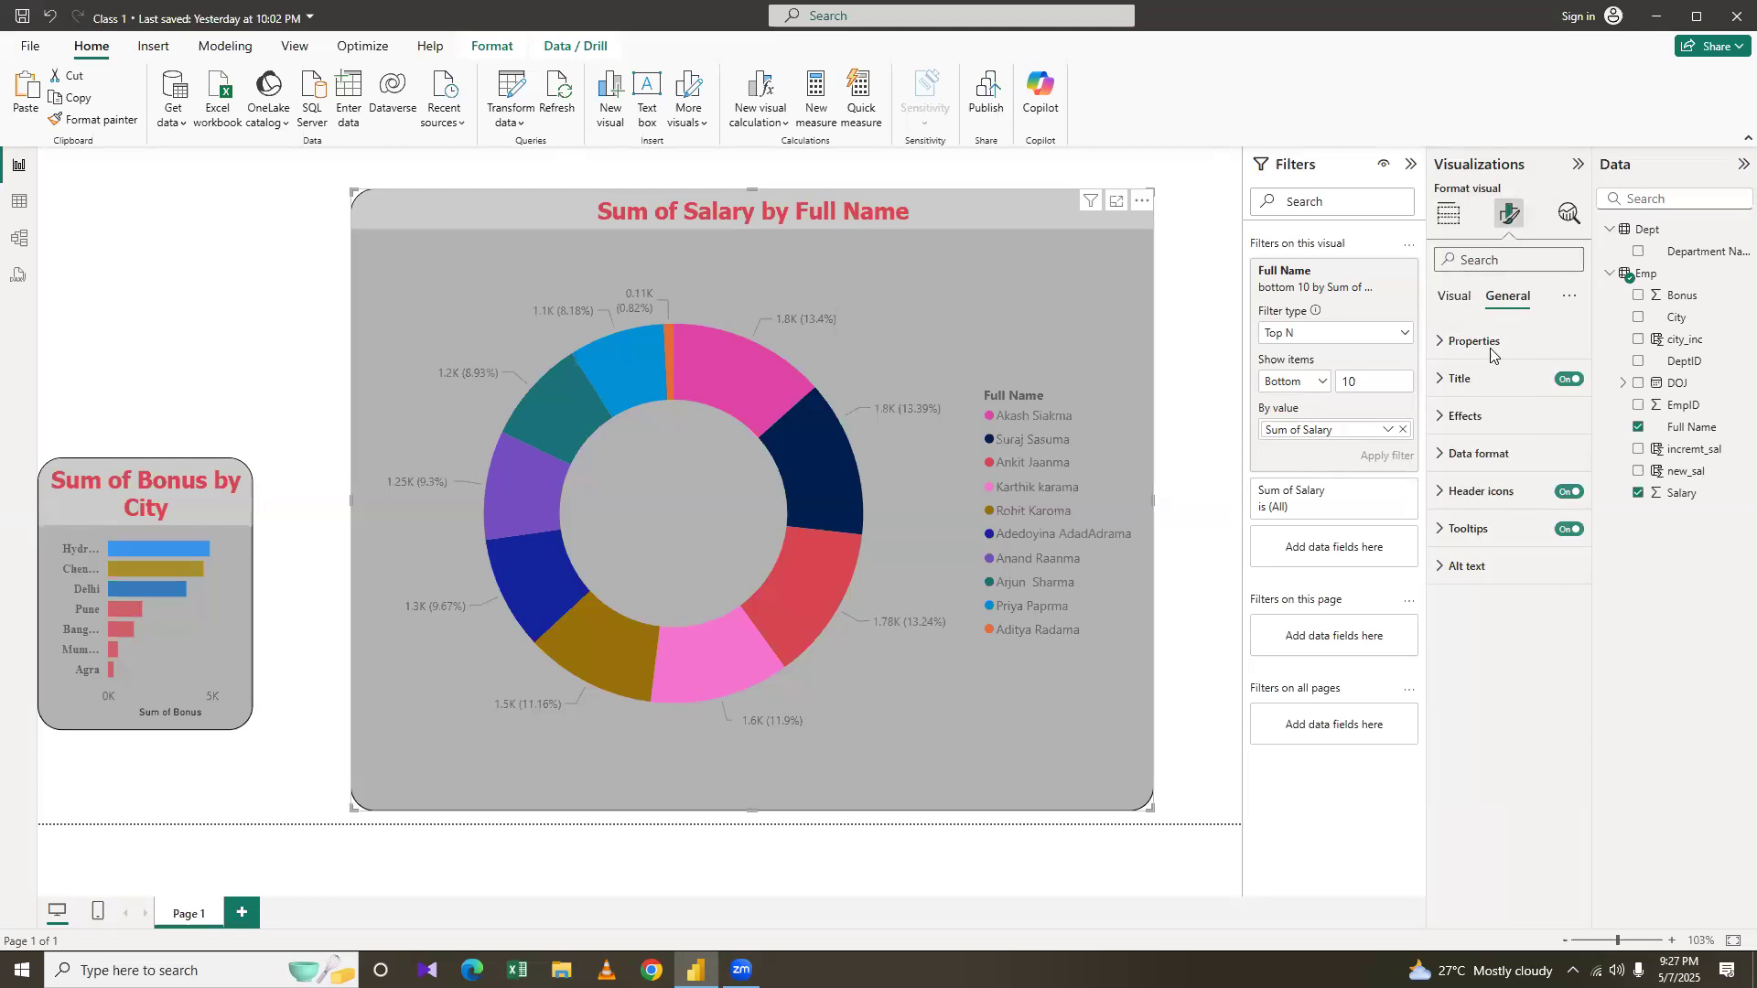
pyautogui.click(1439, 383)
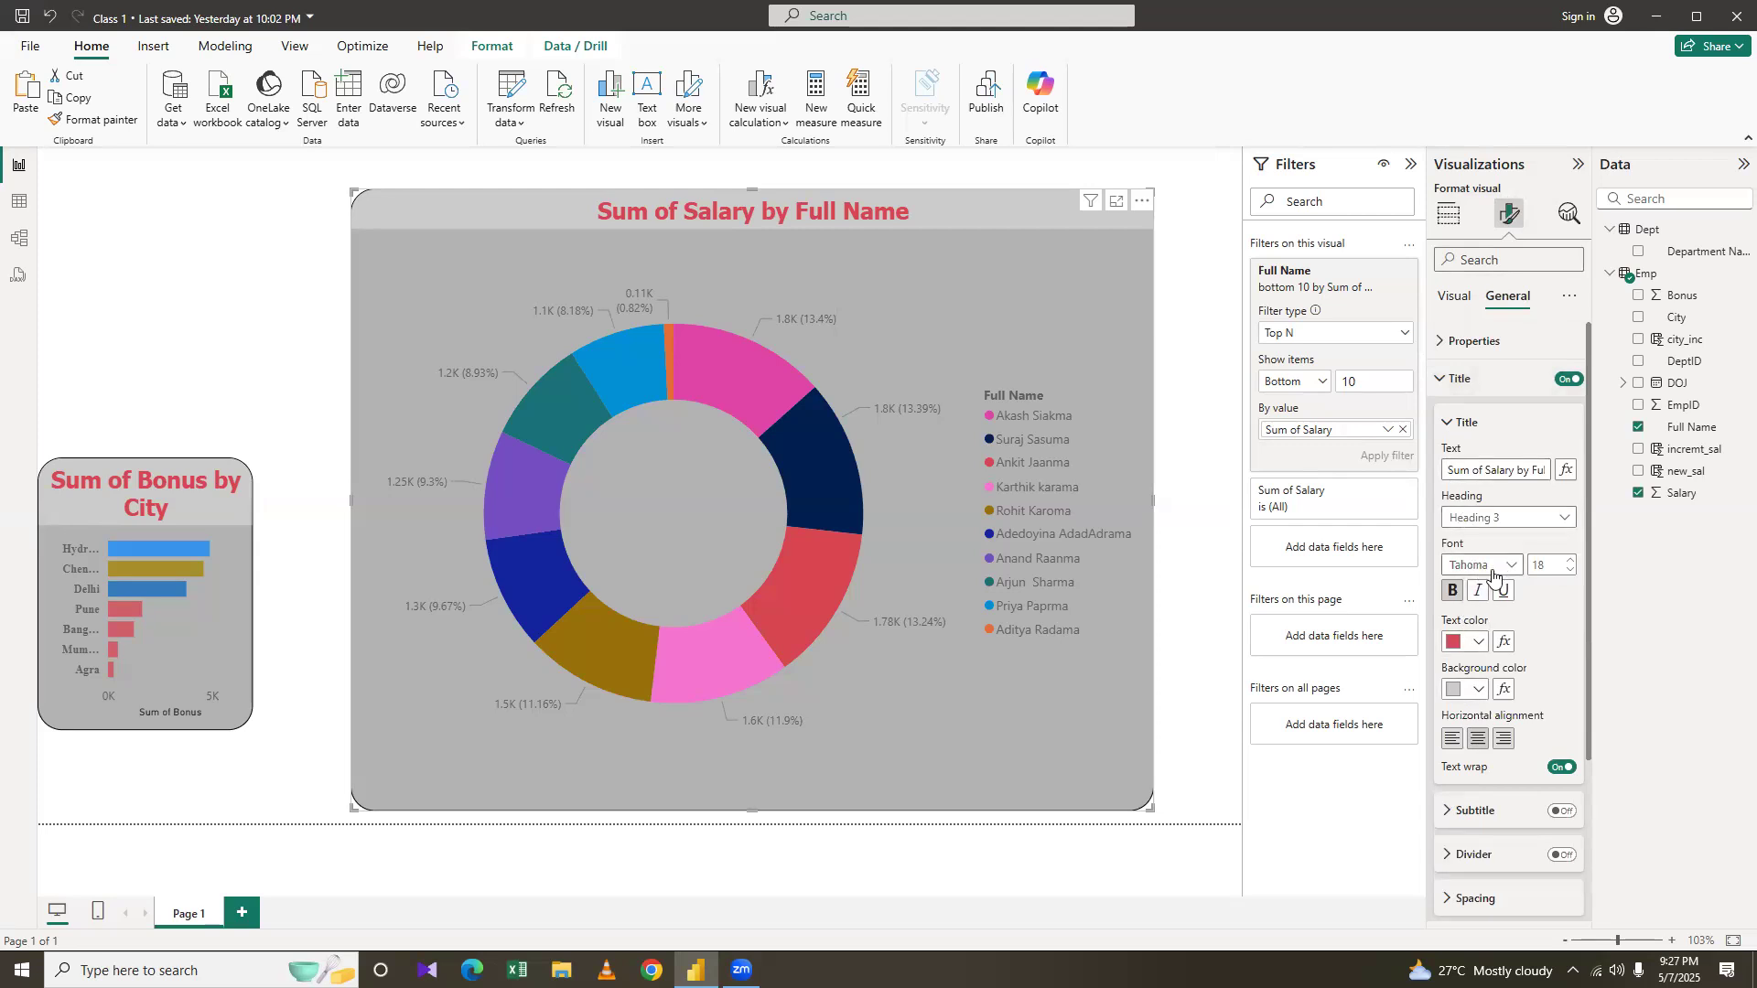
pyautogui.click(1501, 557)
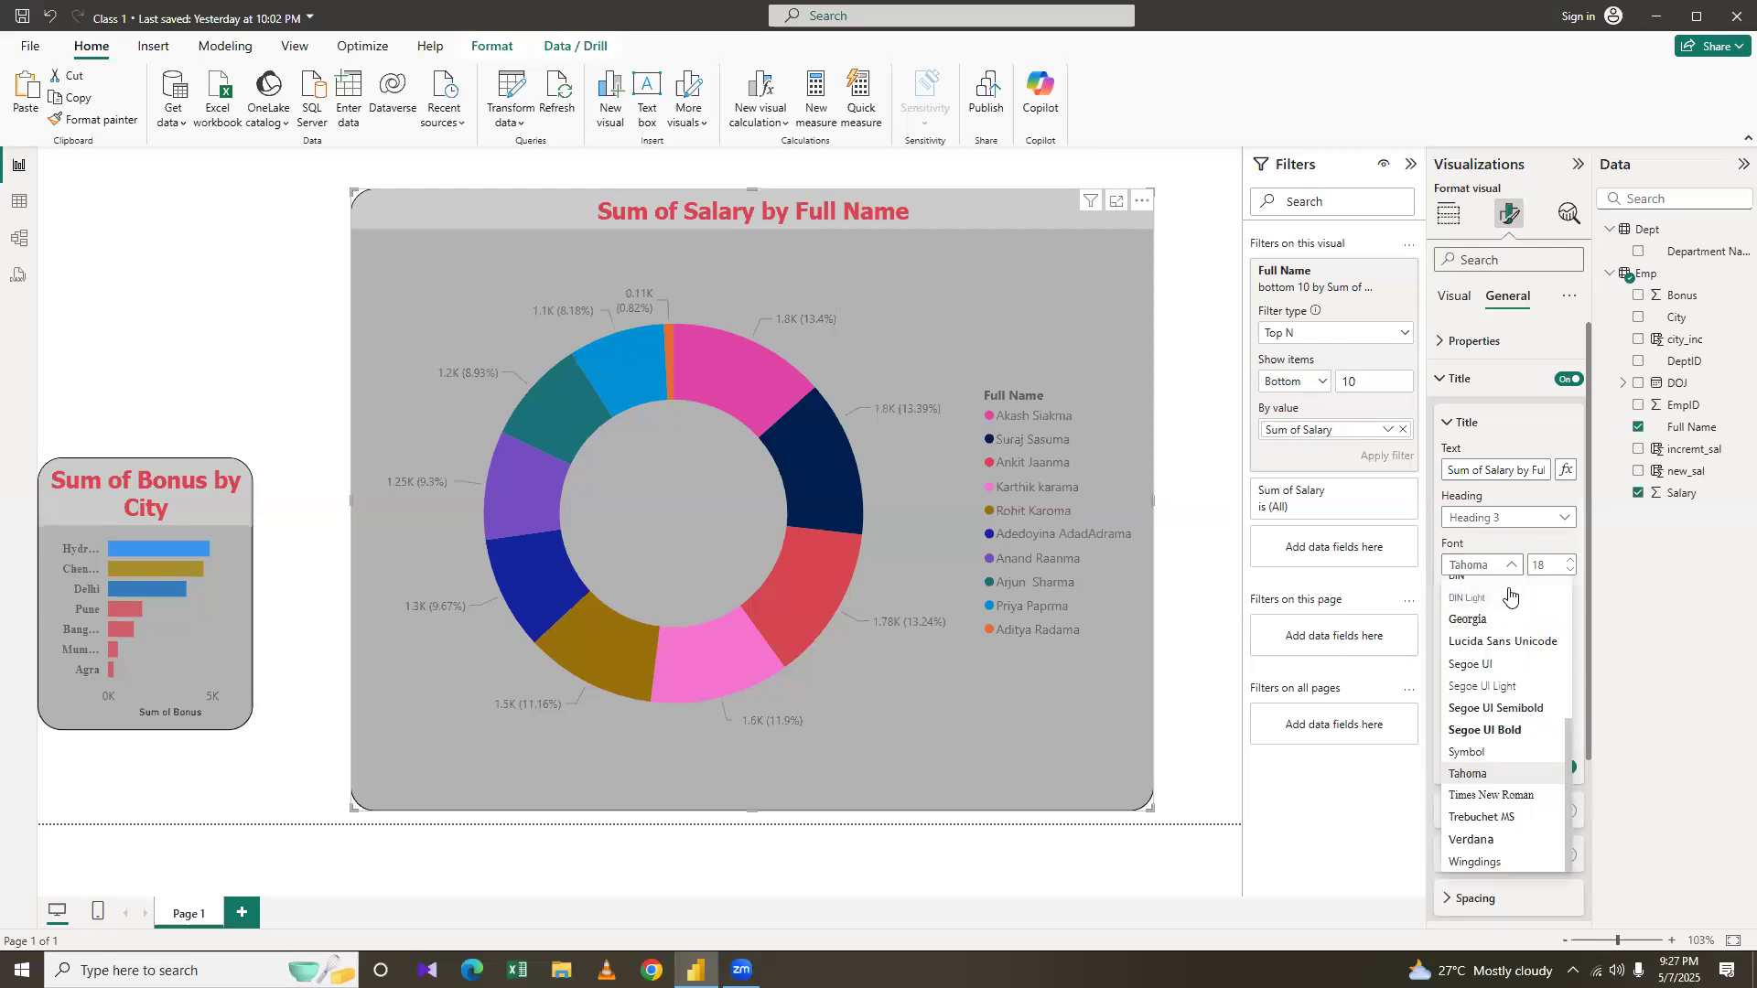
pyautogui.click(1509, 619)
pyautogui.scroll(-2, 1508, 618)
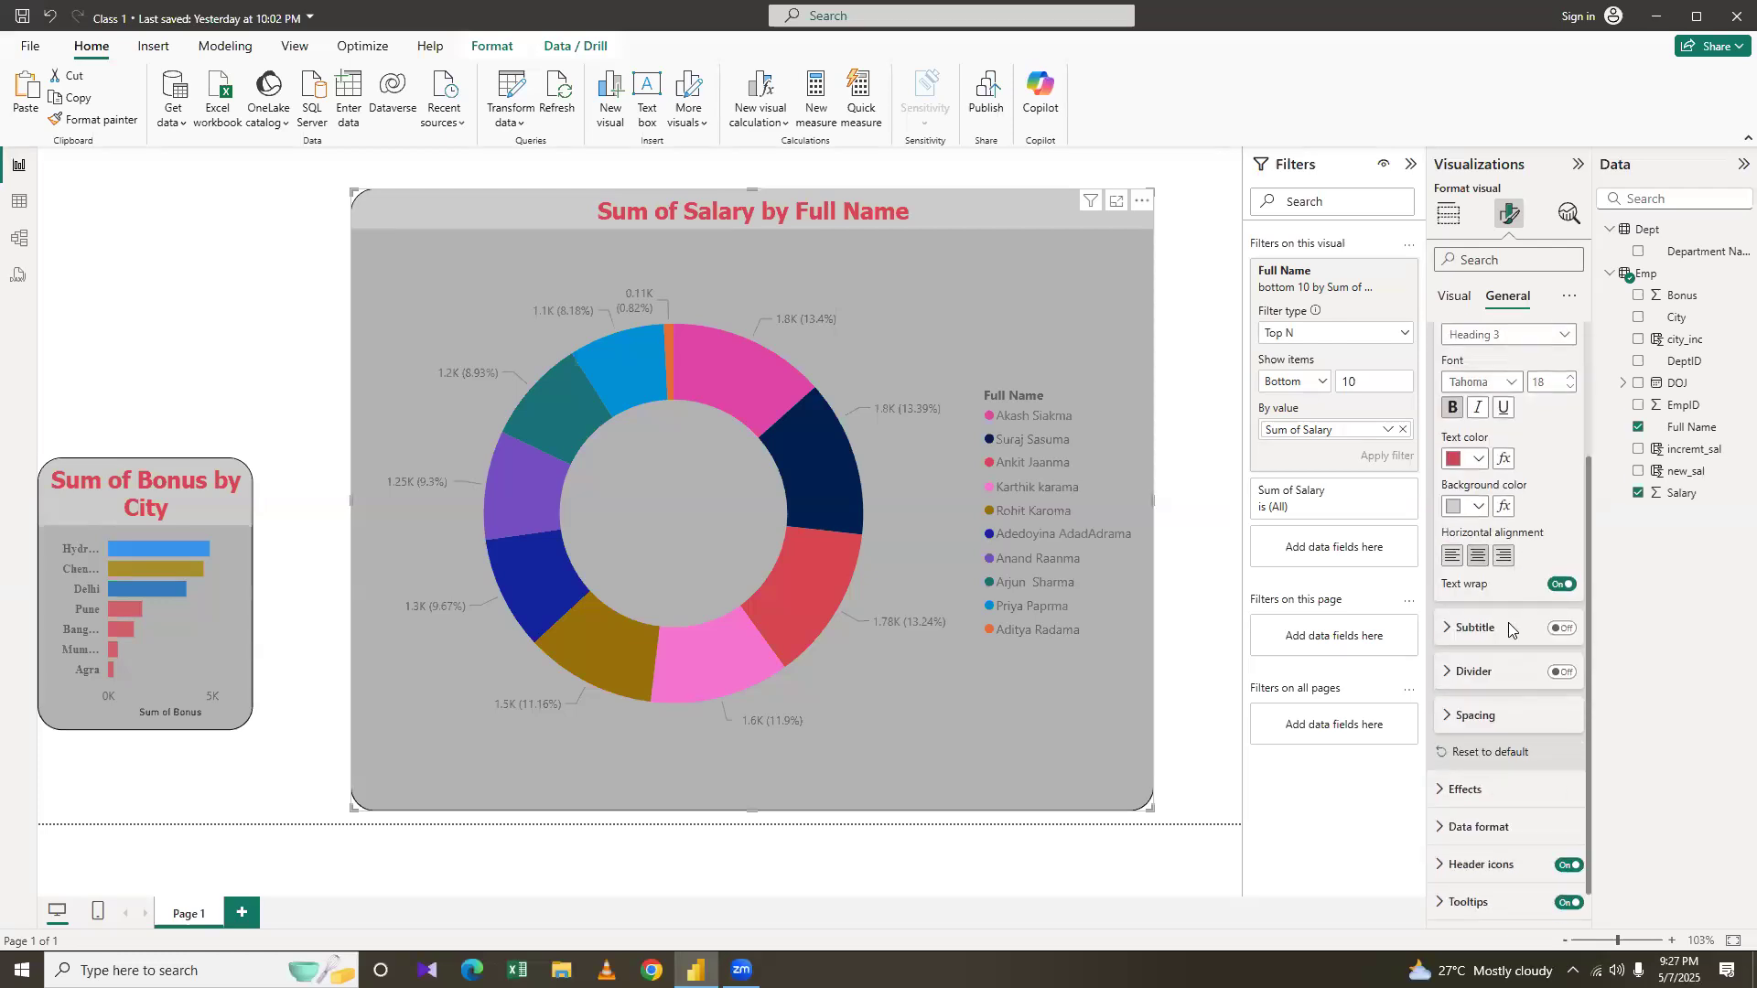
pyautogui.scroll(-1, 1508, 631)
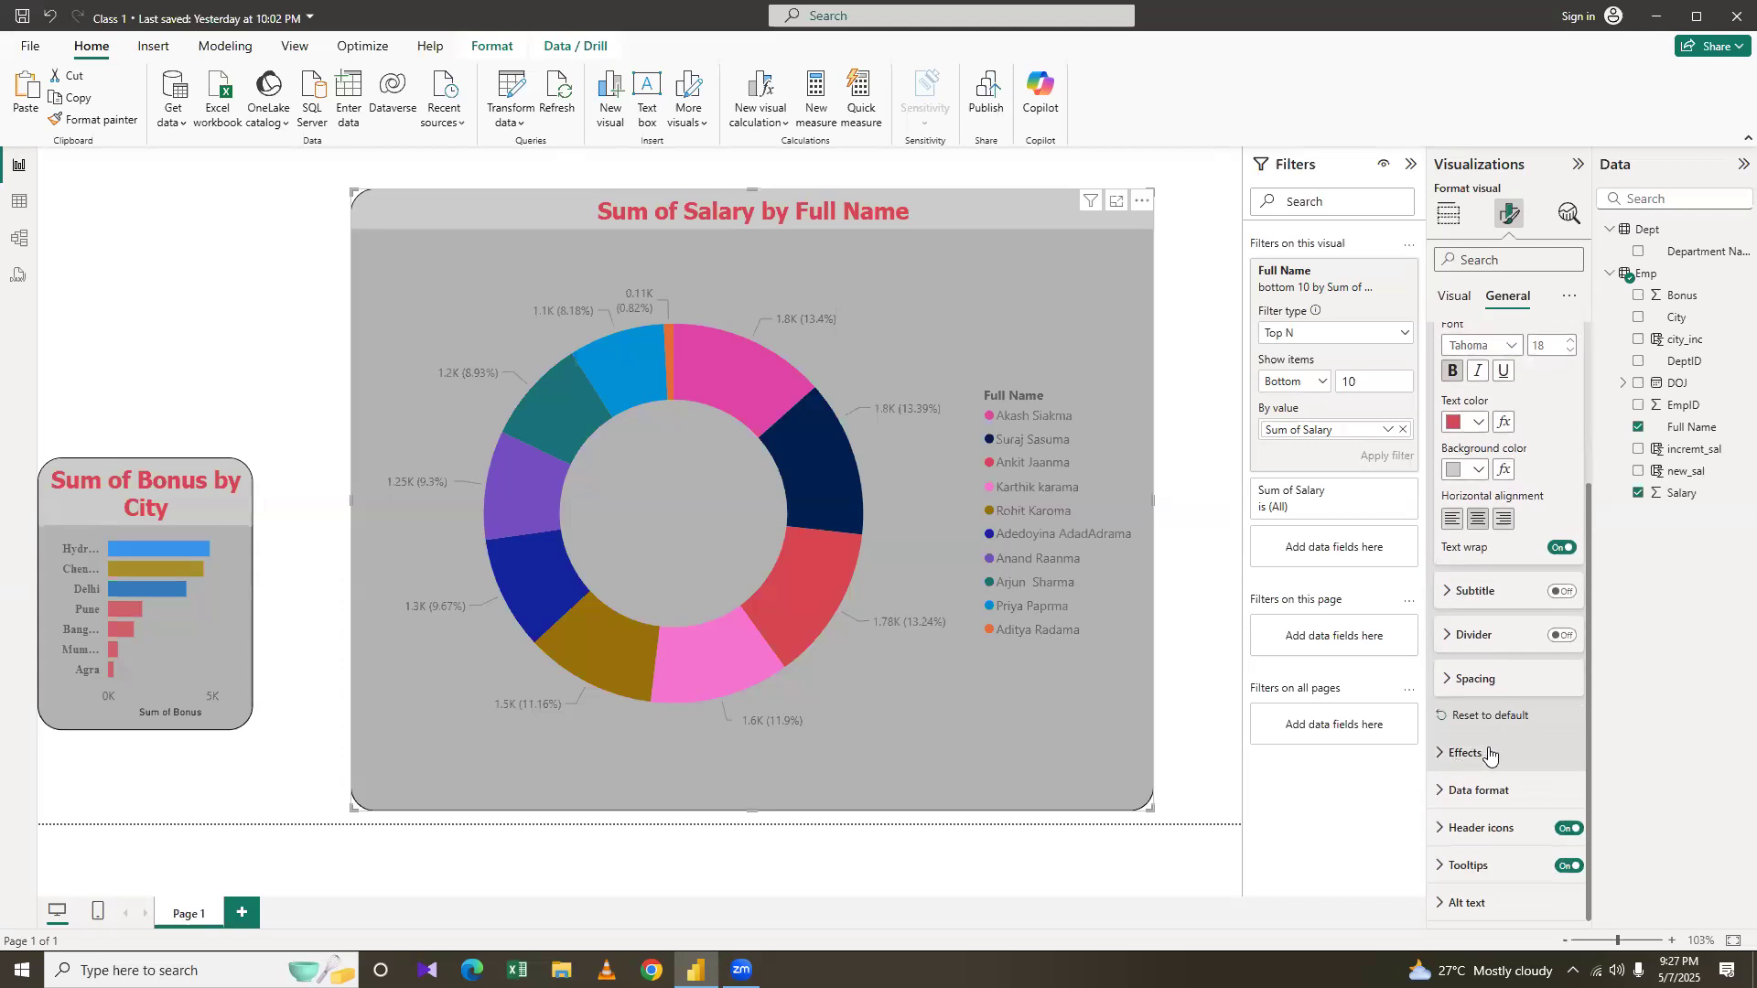
pyautogui.click(1467, 752)
pyautogui.scroll(-3, 1490, 723)
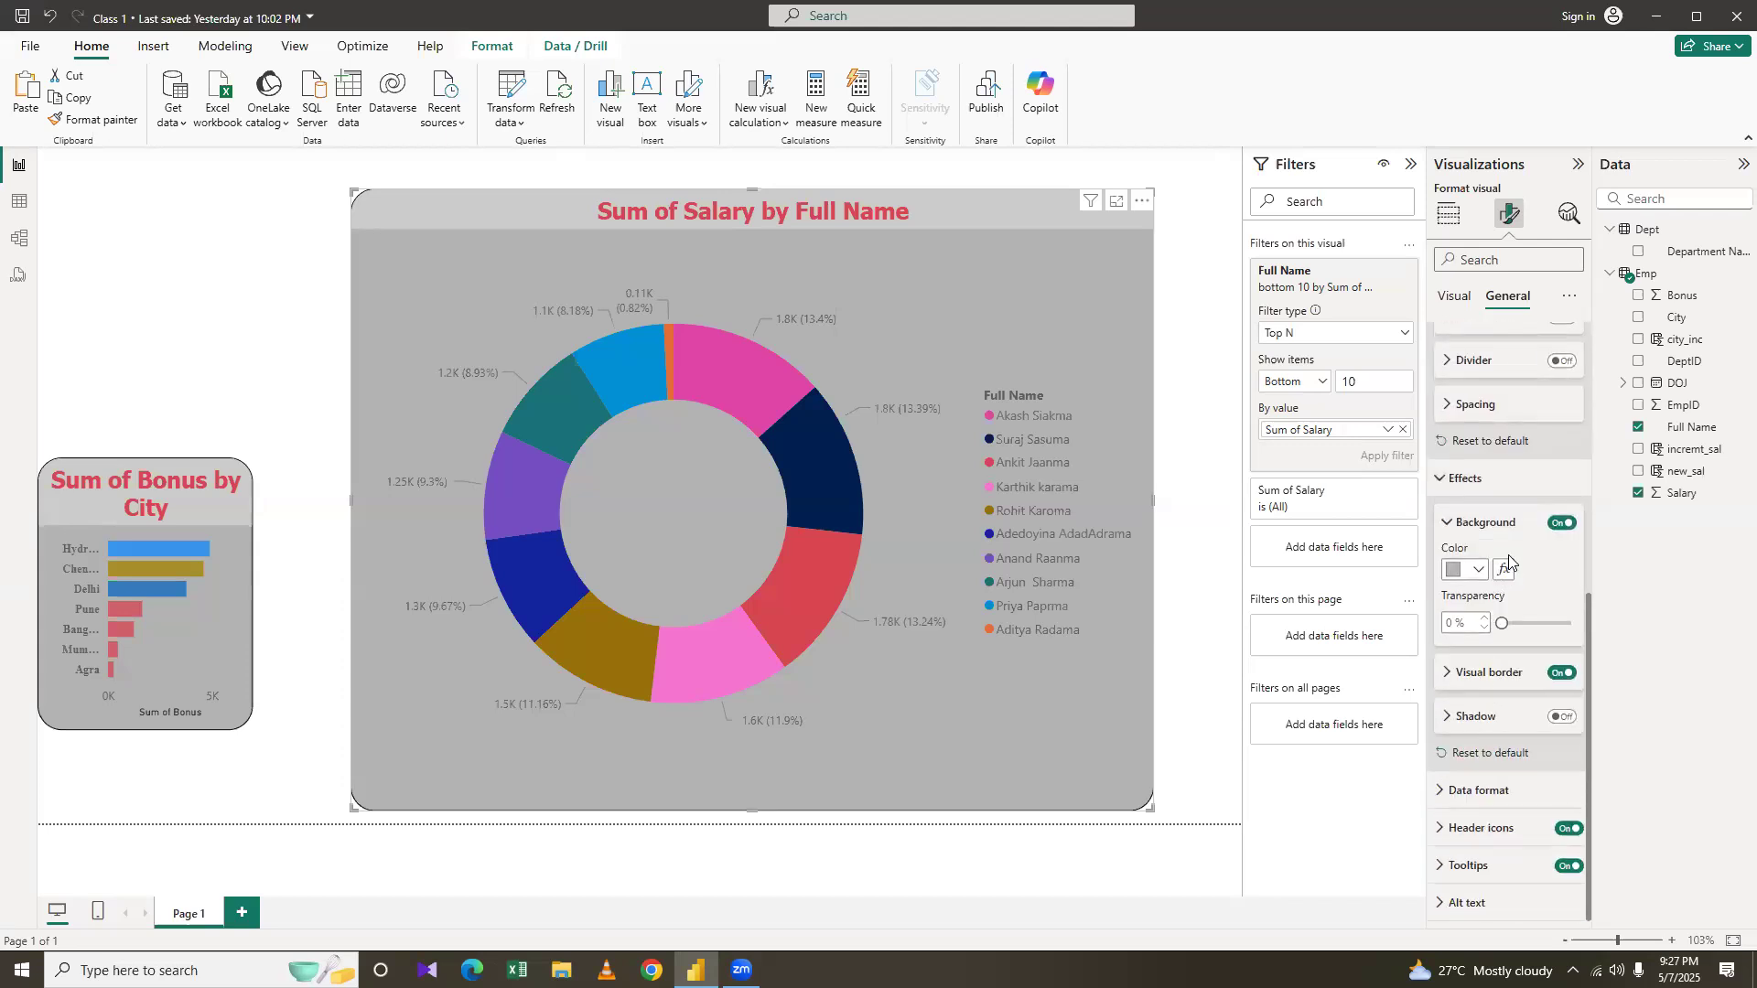
pyautogui.scroll(3, 1510, 561)
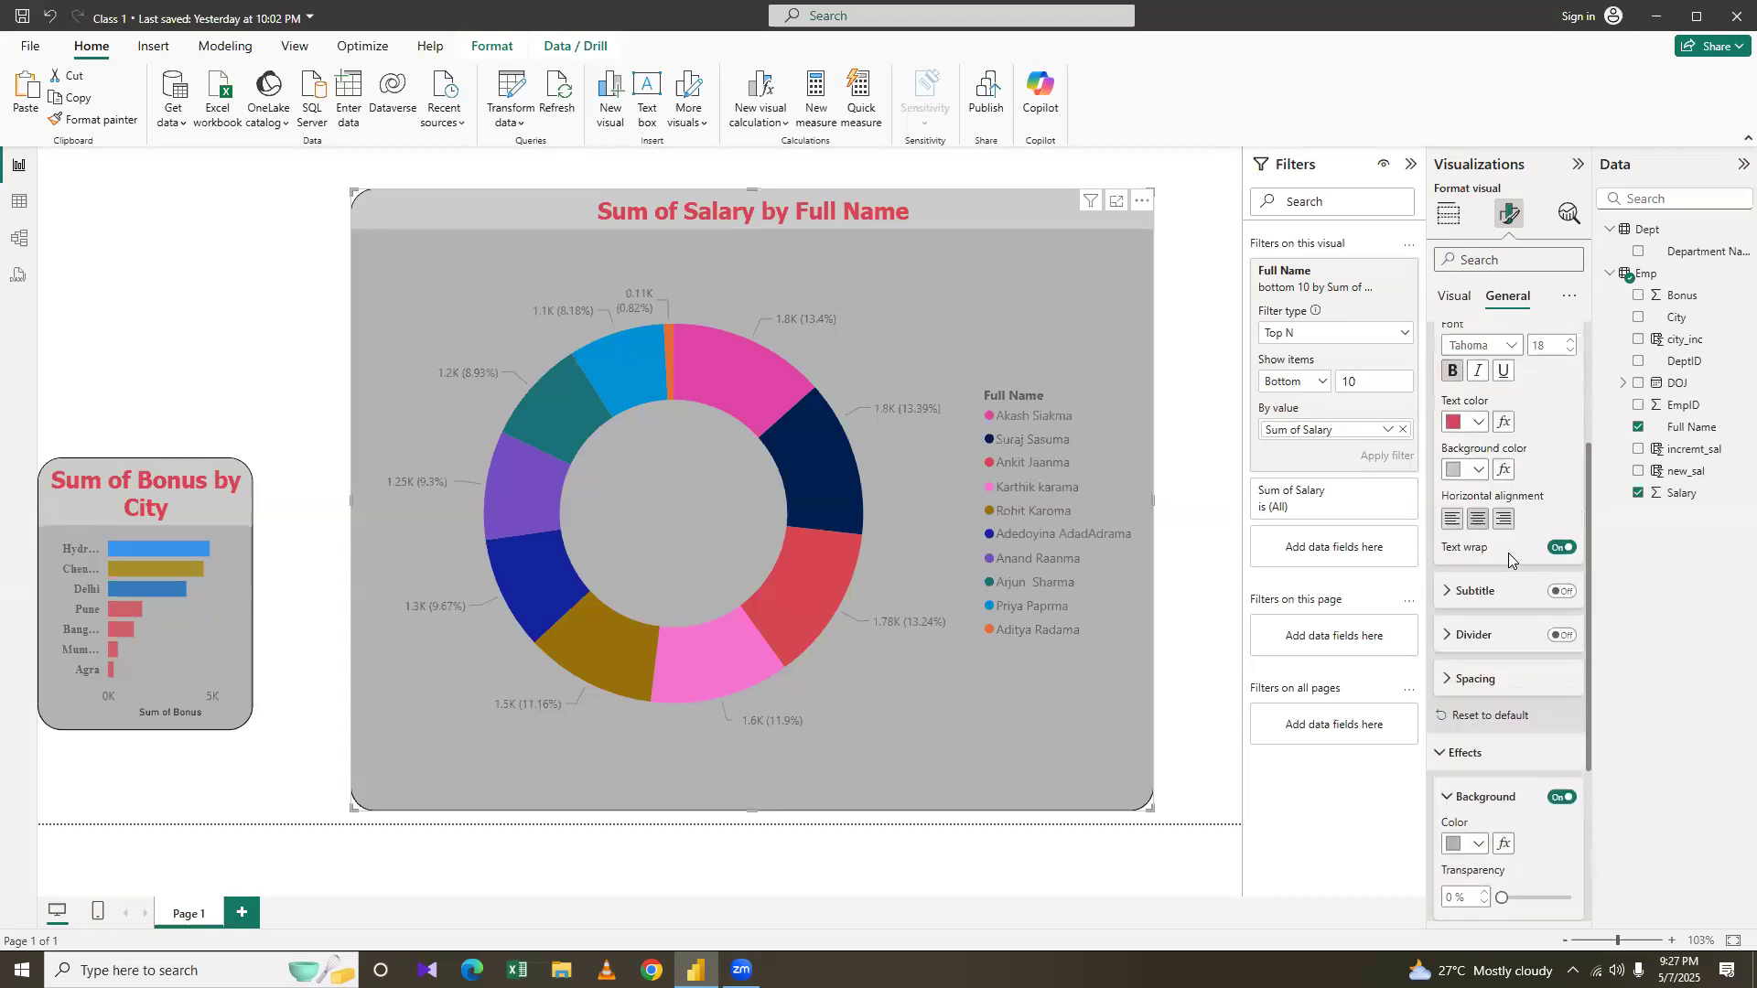
# Clear the bottom 10 filter on Full Name from the donut chart
pyautogui.scroll(-3, 1510, 561)
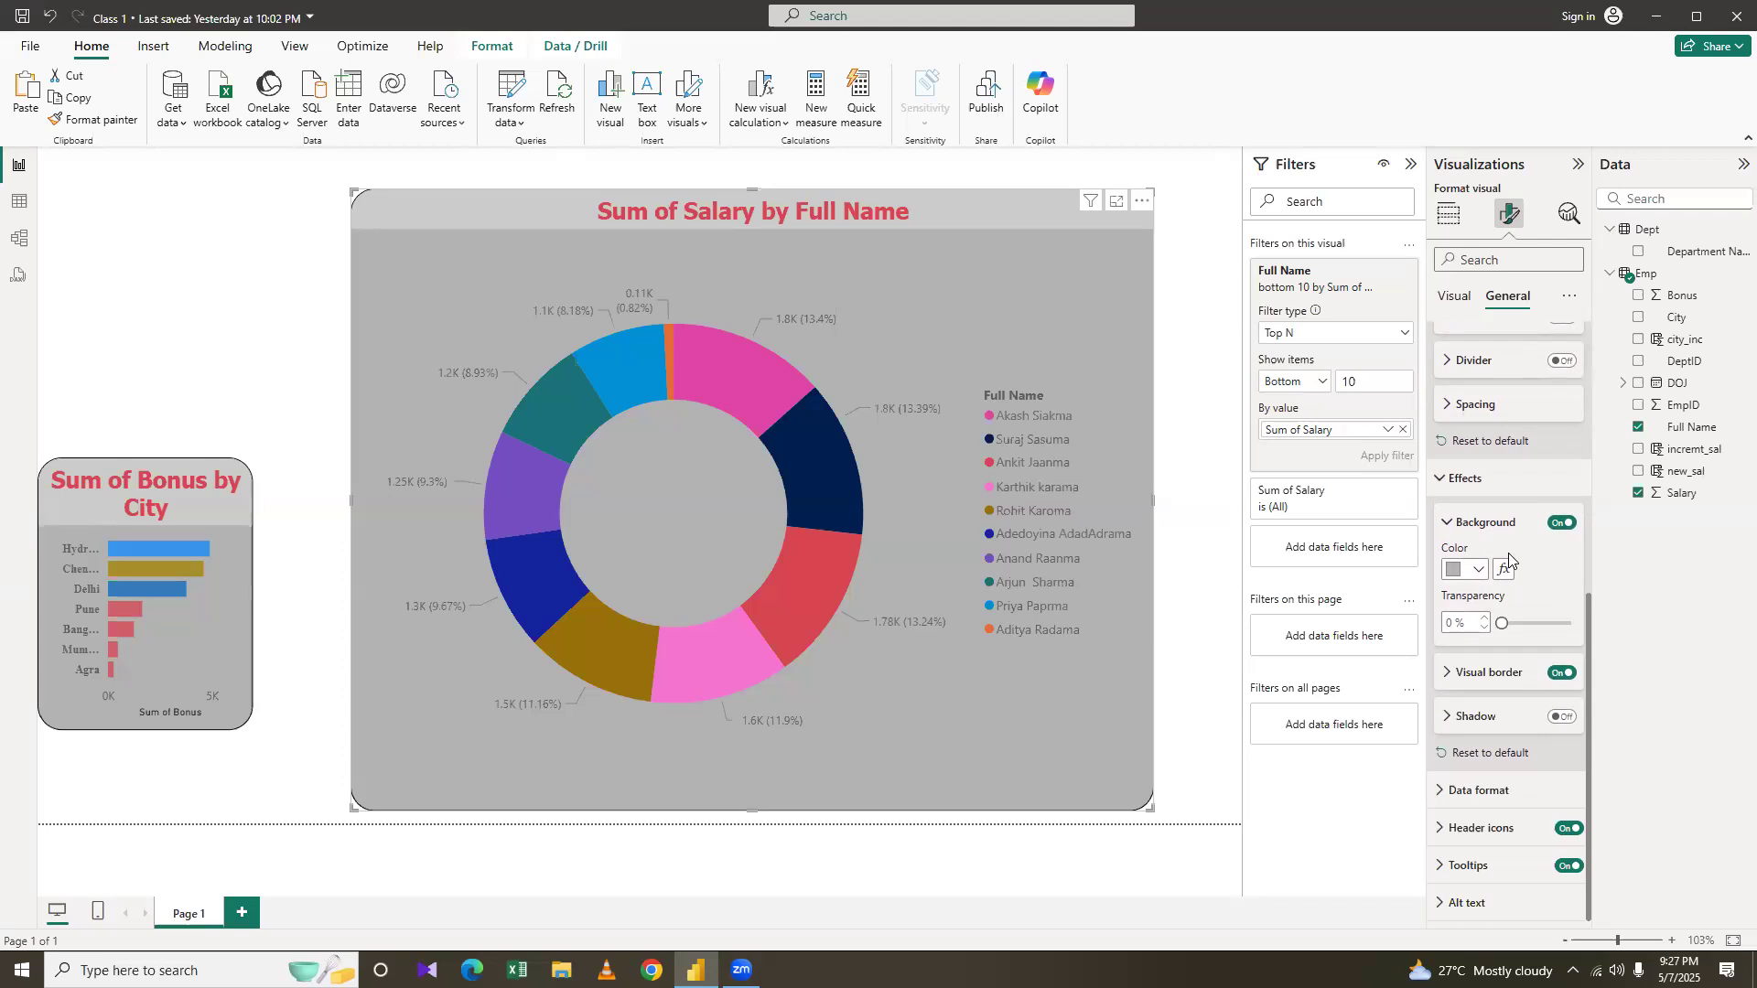
pyautogui.click(1404, 335)
pyautogui.click(1373, 302)
pyautogui.click(1384, 274)
pyautogui.click(1314, 291)
pyautogui.click(1378, 291)
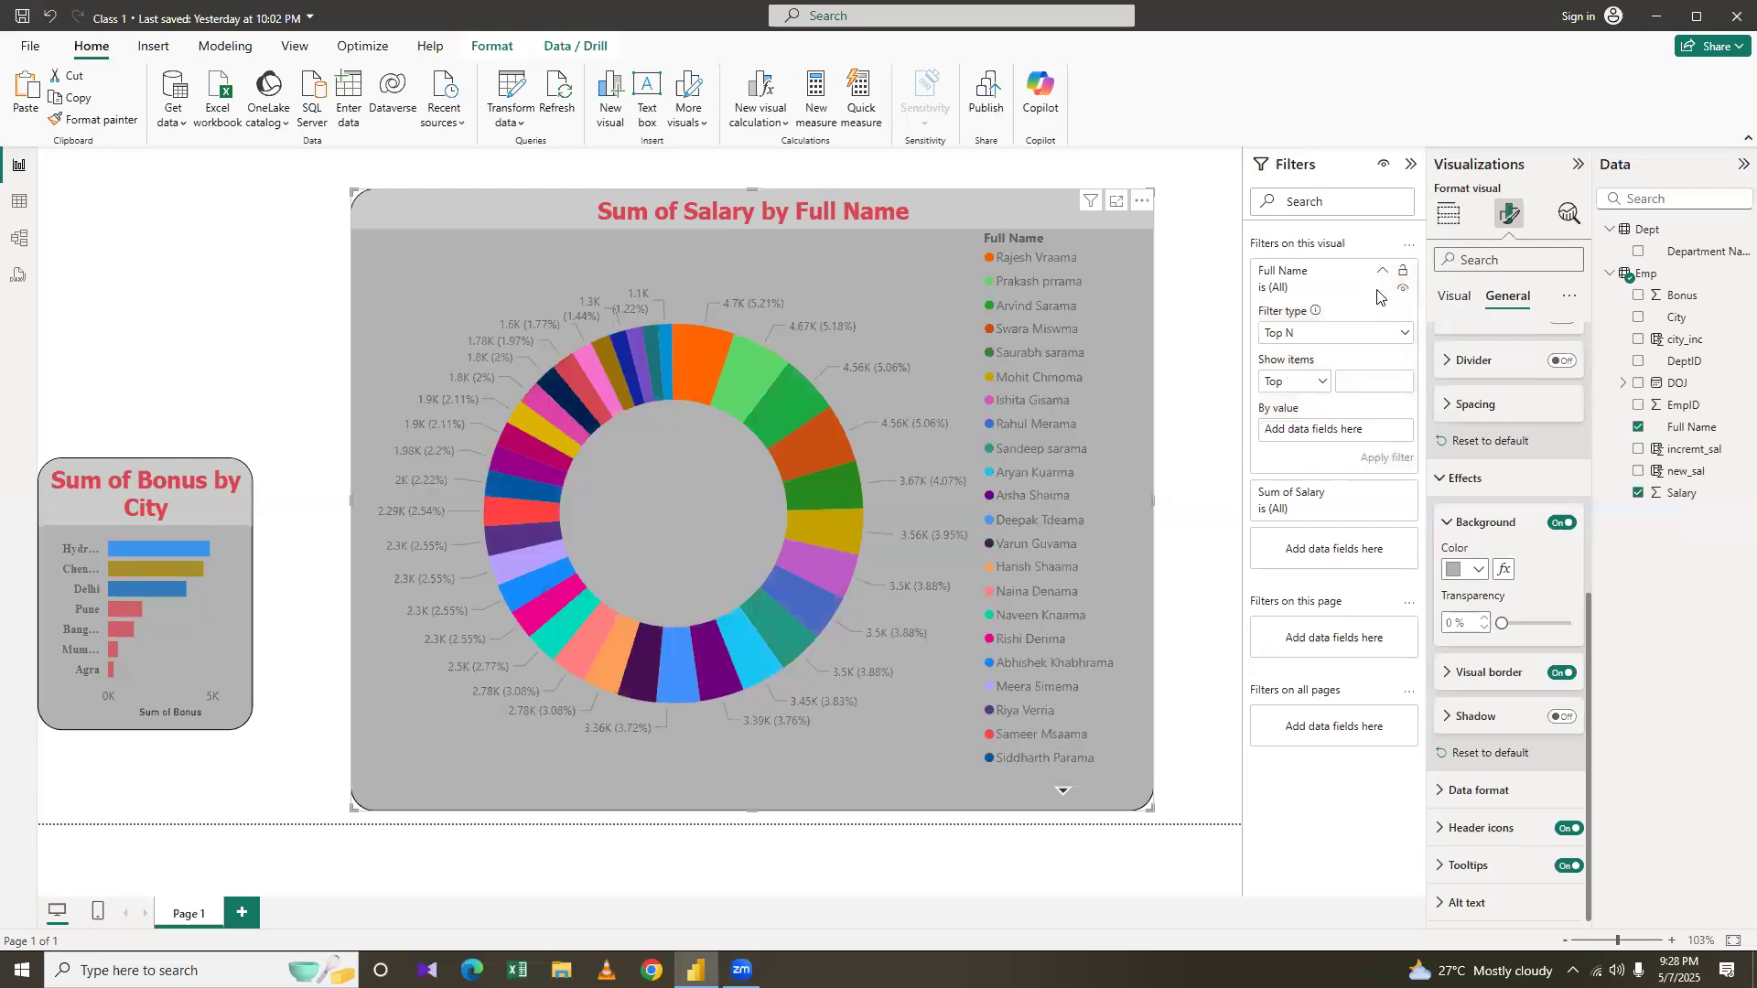
# Filter Full Name on the donut chart to the top 5 items by Sum of Salary and apply it
pyautogui.click(1277, 289)
pyautogui.click(1397, 392)
pyautogui.write('5')
pyautogui.moveTo(1650, 496); pyautogui.dragTo(1345, 432)
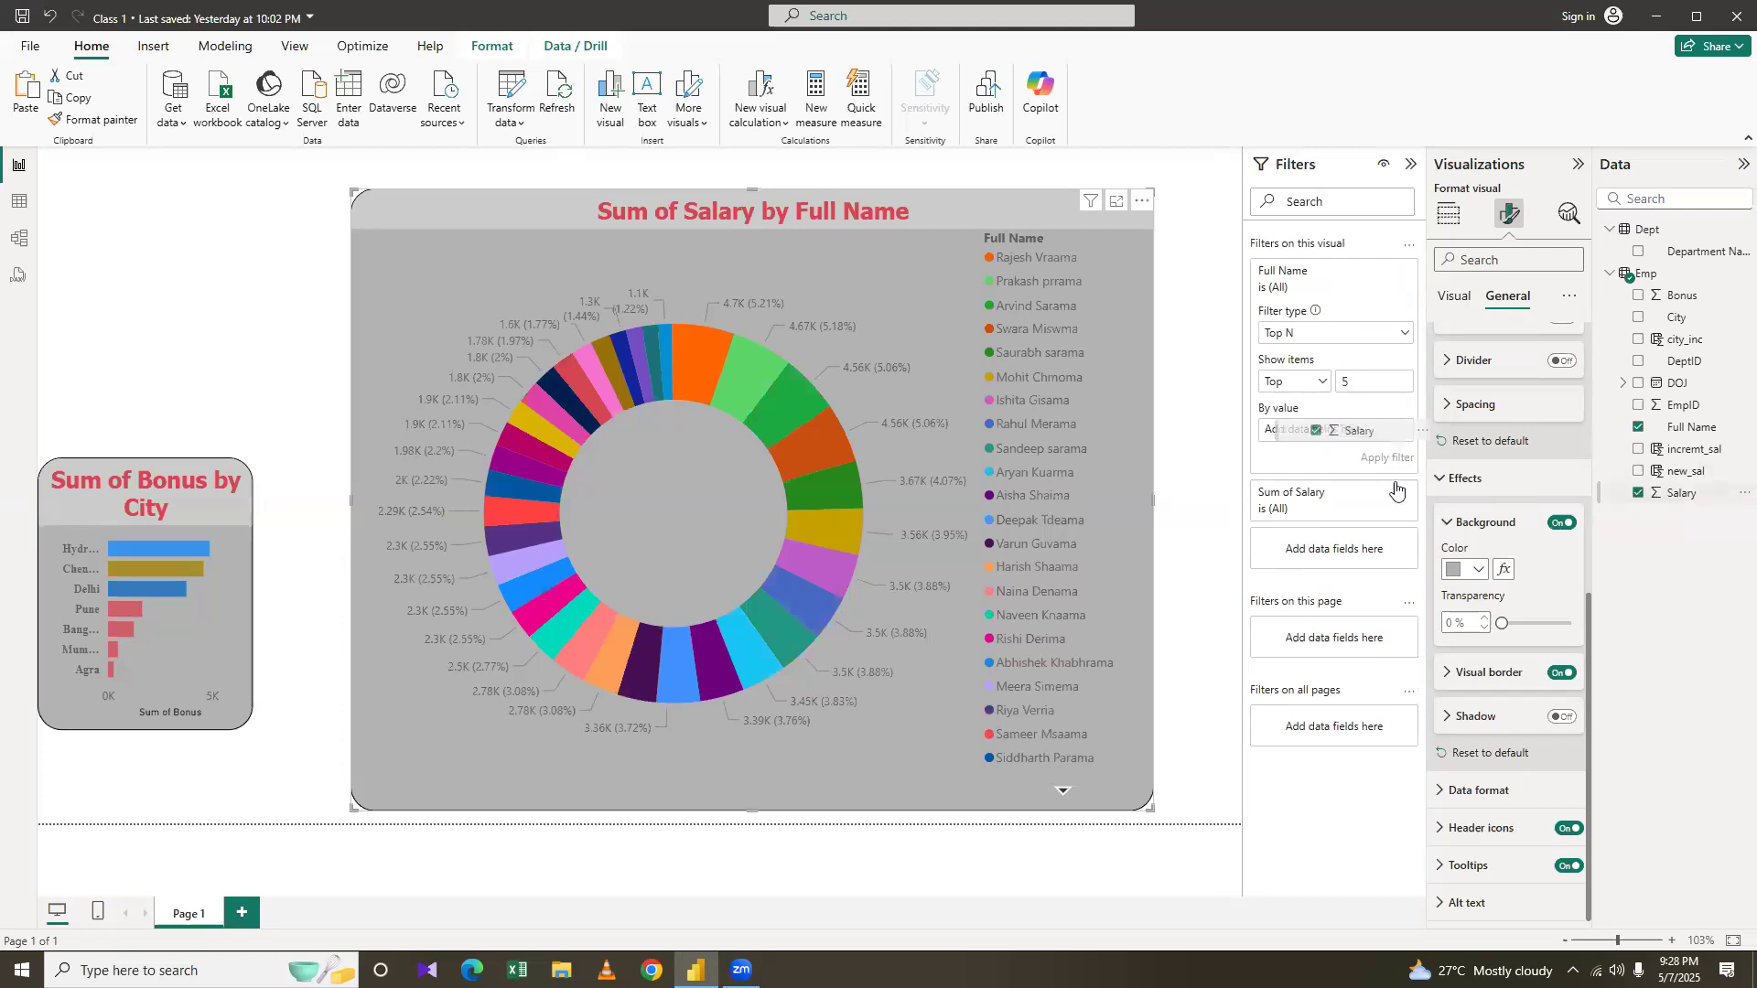
pyautogui.click(1390, 458)
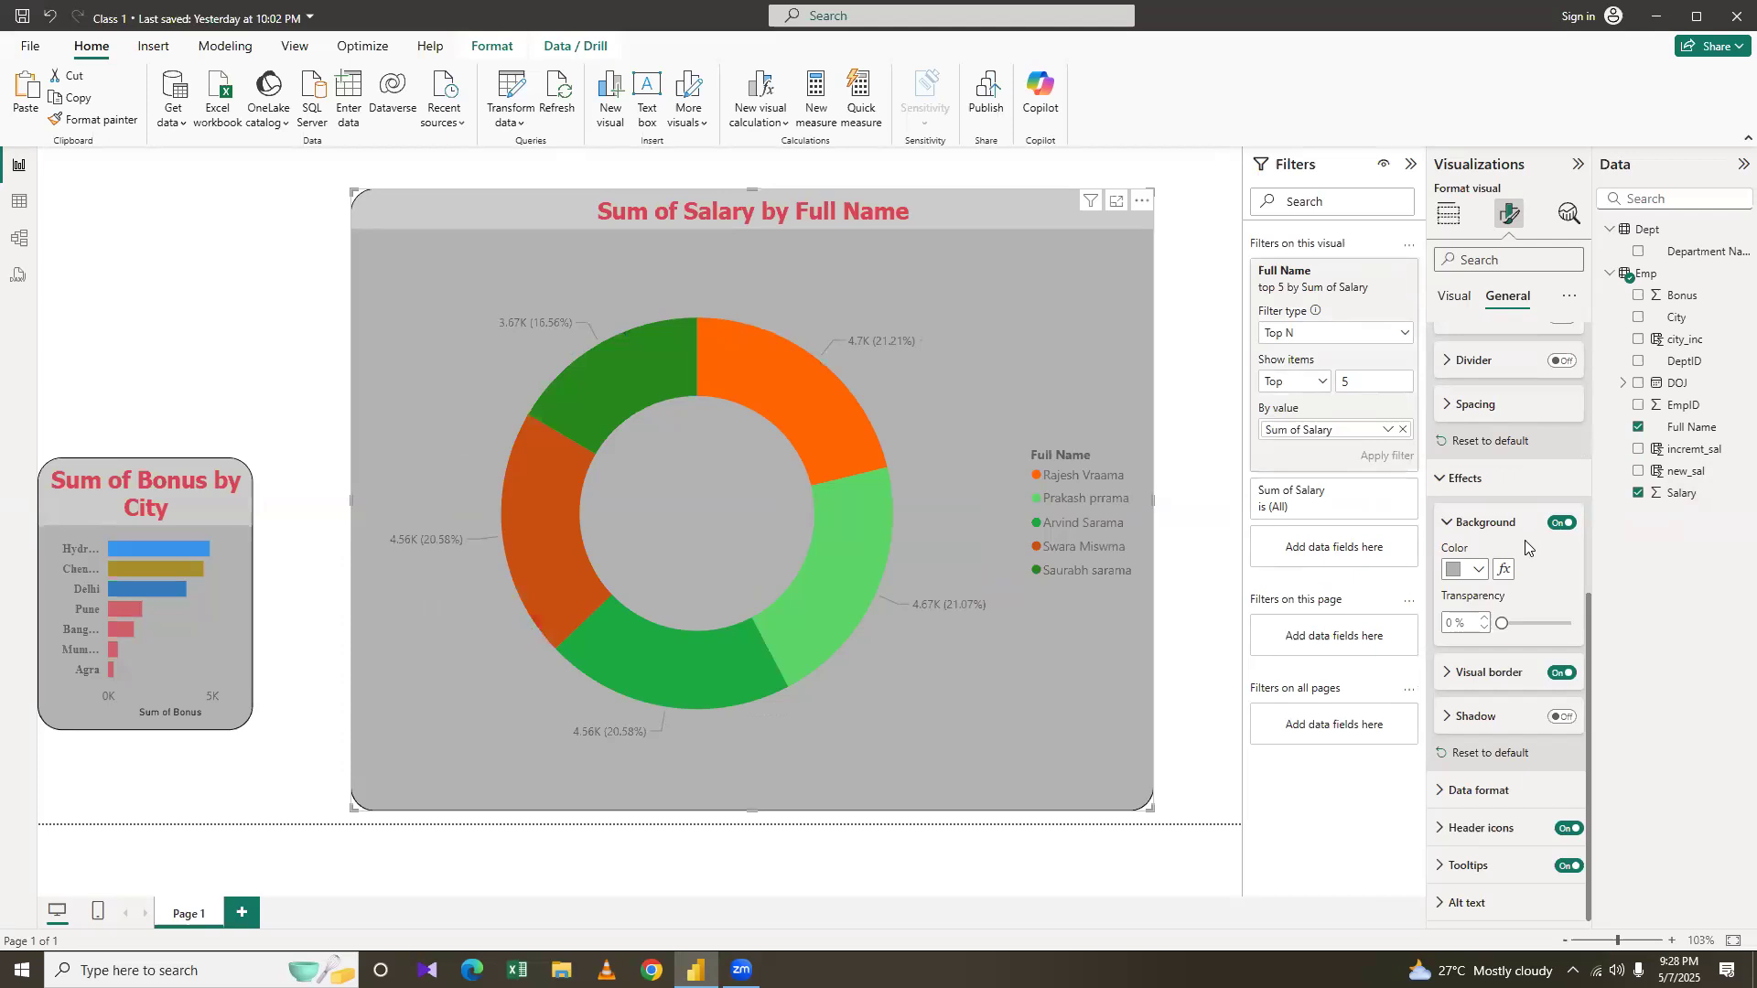
# Try black on the donut slice of the first employee in the legend, and settle on light blue
pyautogui.click(1452, 314)
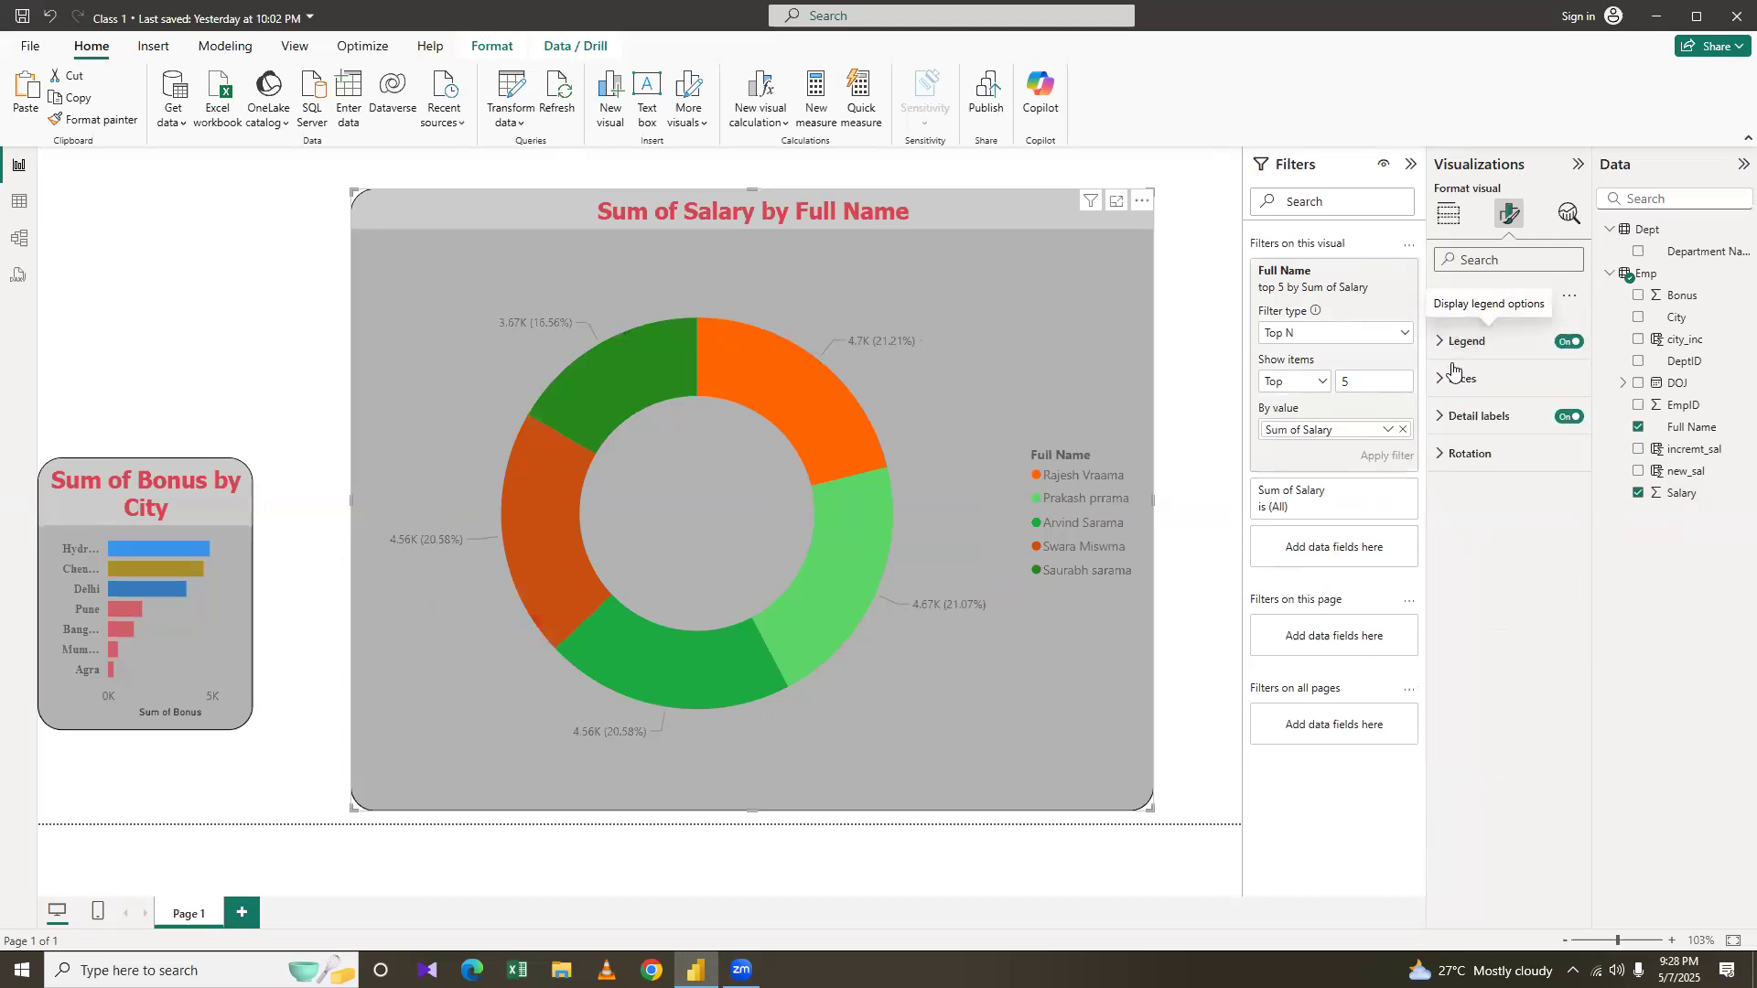
pyautogui.click(1453, 373)
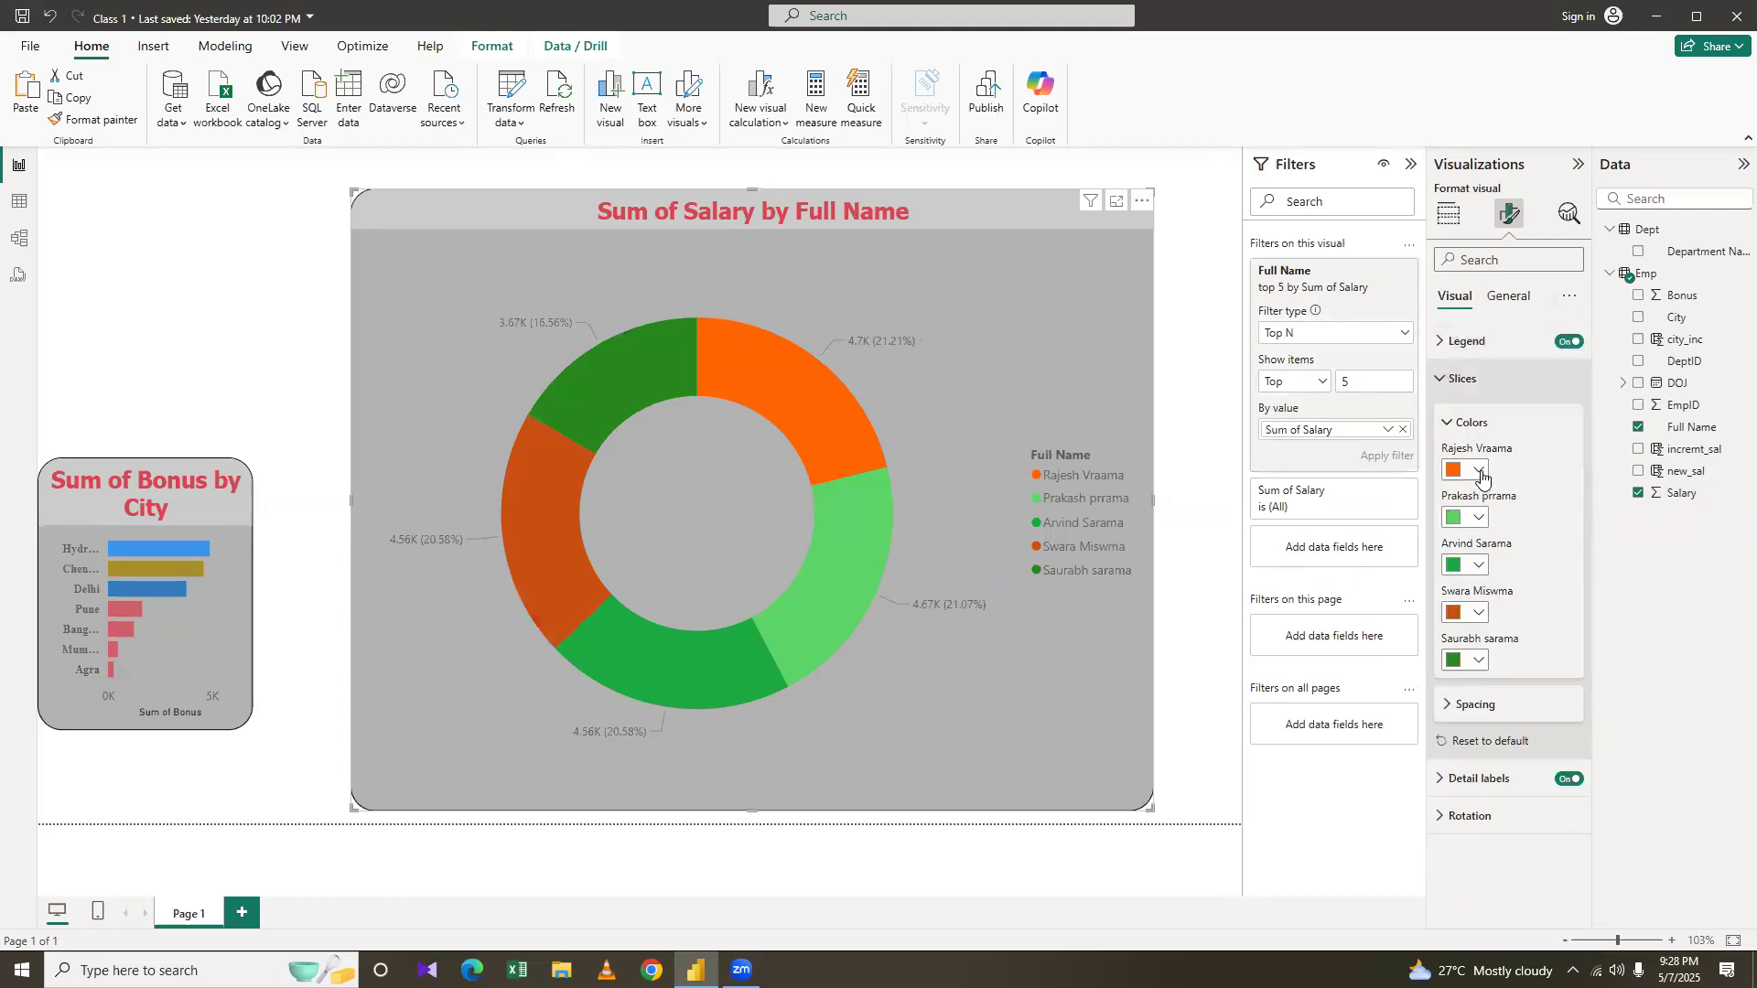
pyautogui.click(1480, 472)
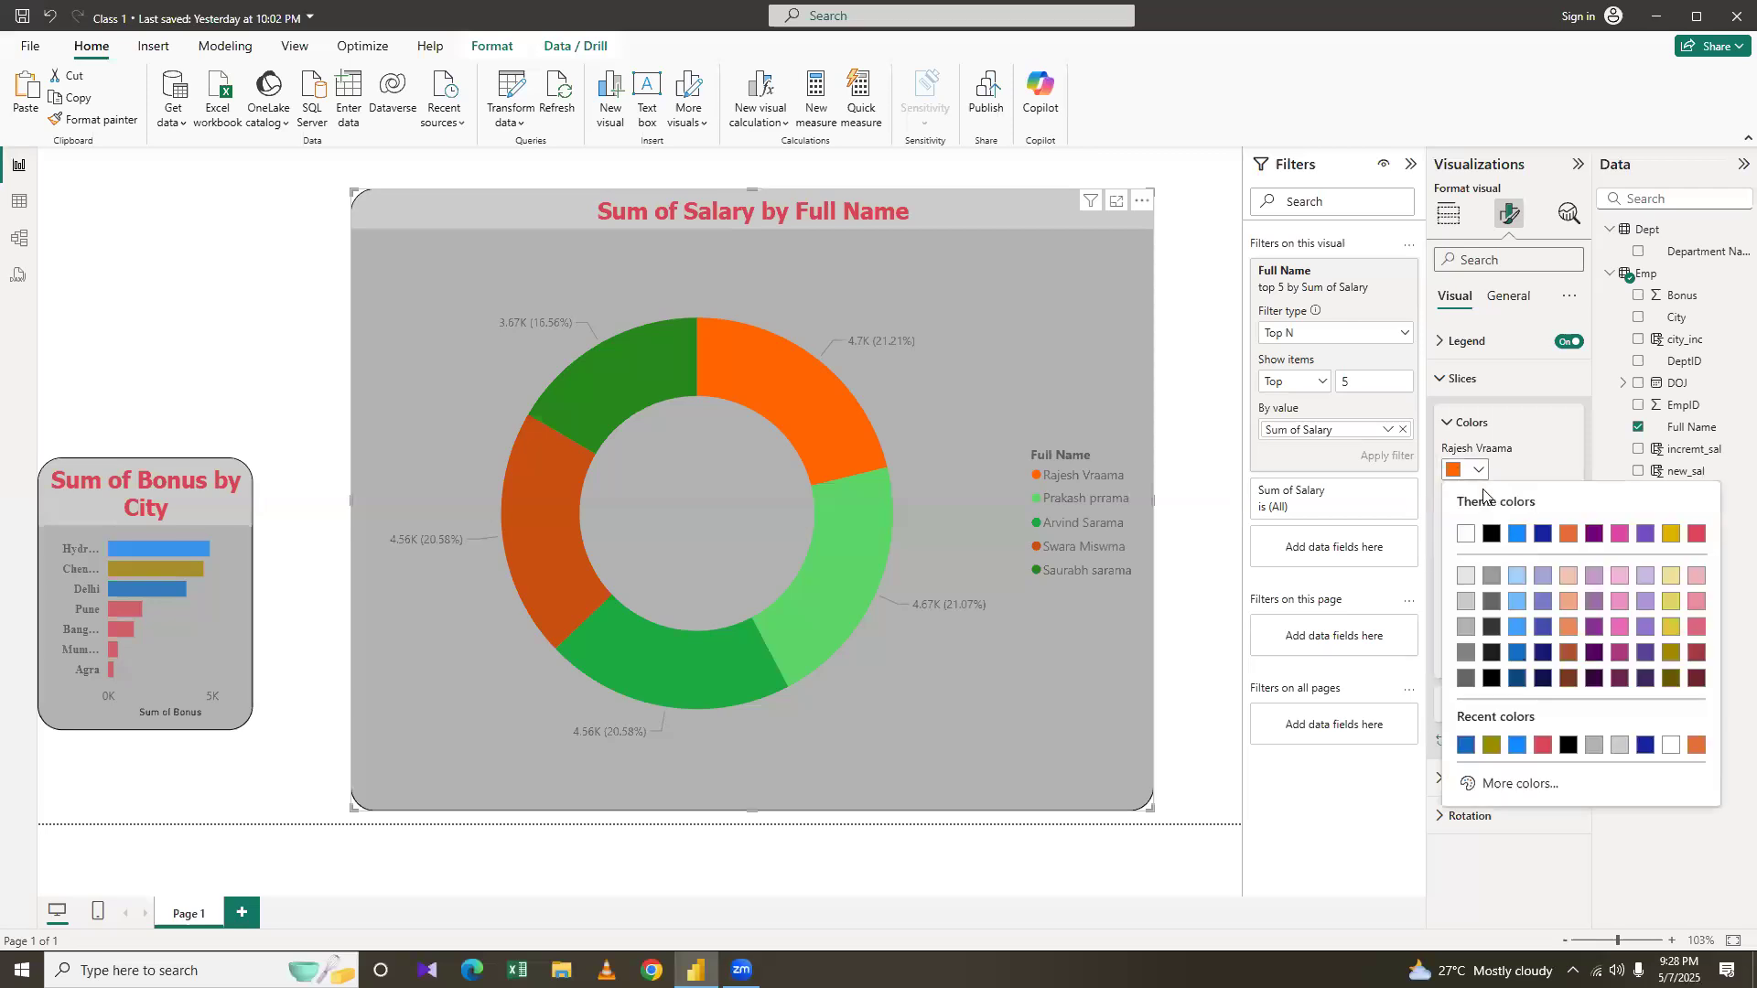
pyautogui.click(1494, 534)
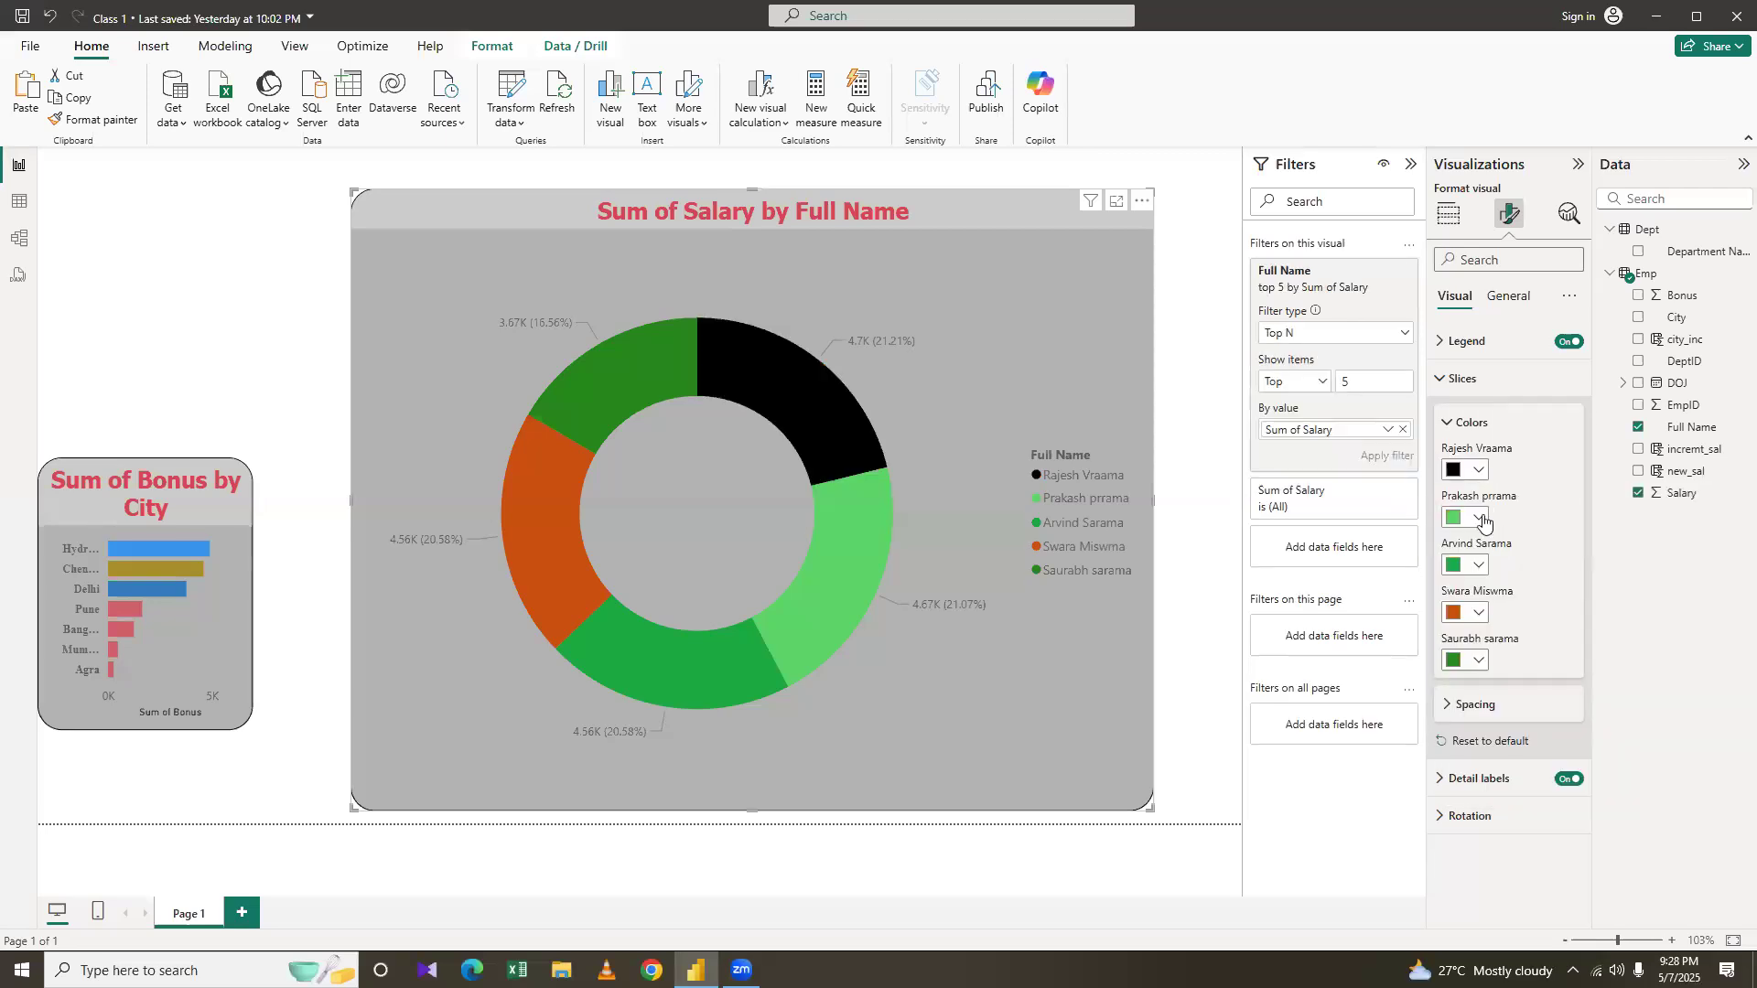
pyautogui.click(1462, 472)
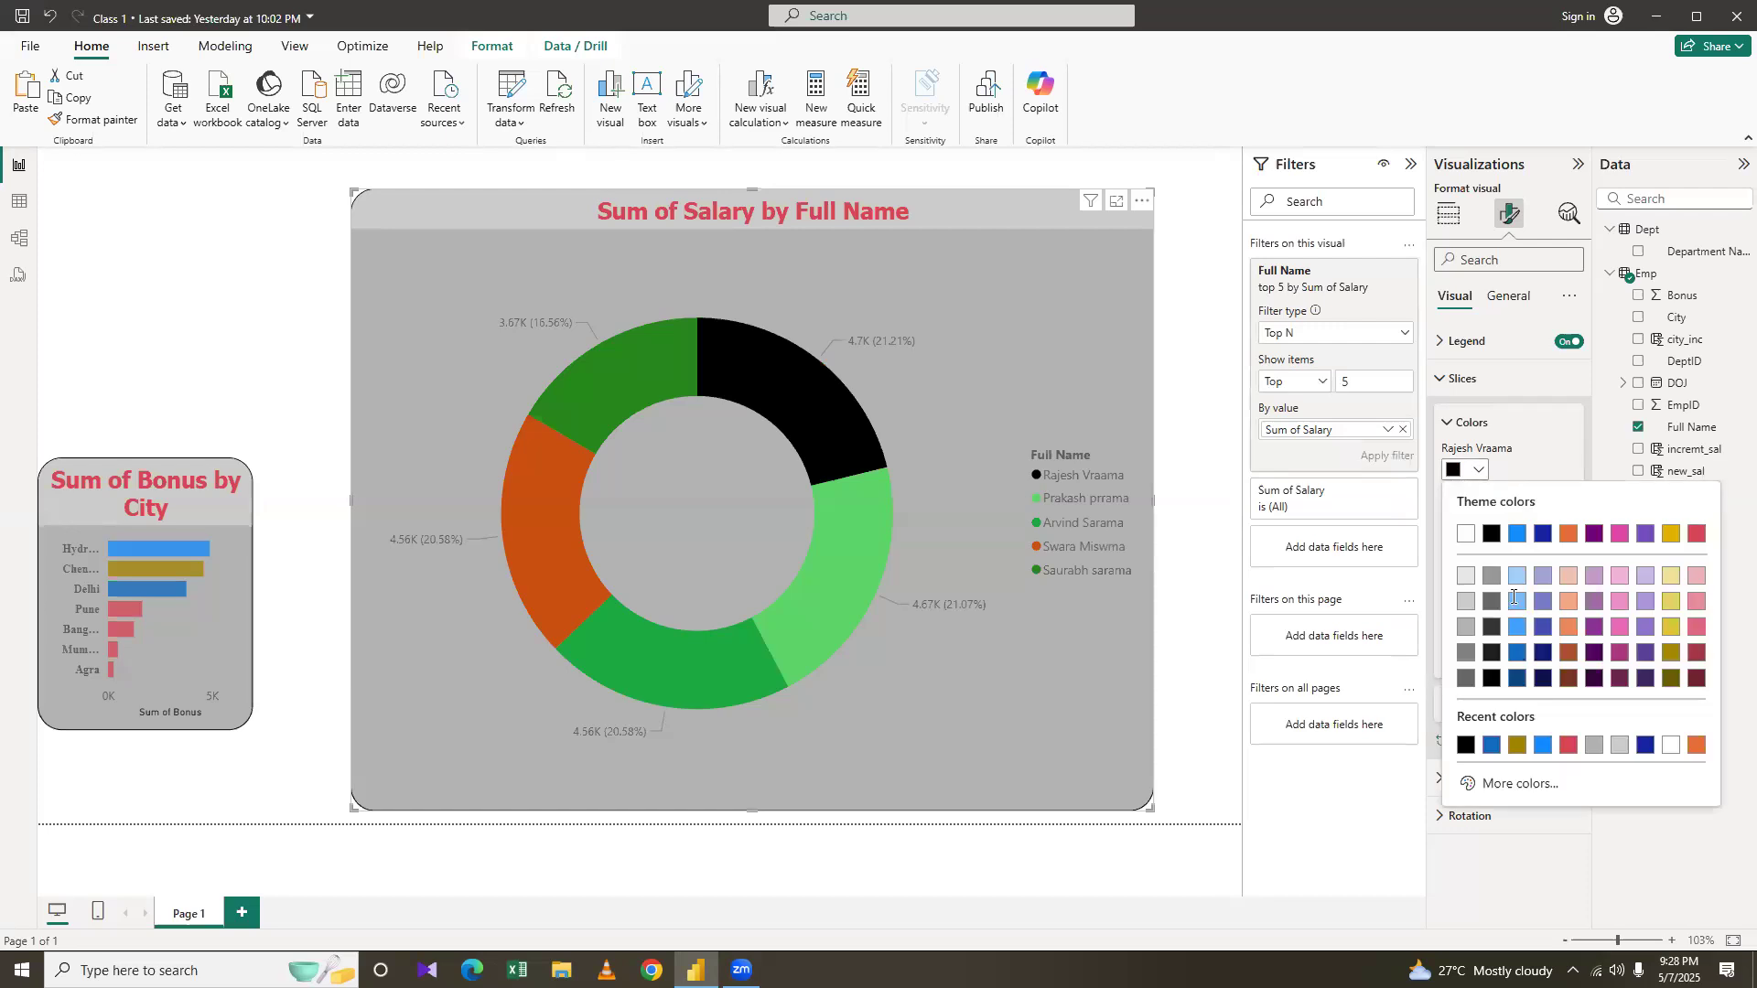
pyautogui.click(1502, 572)
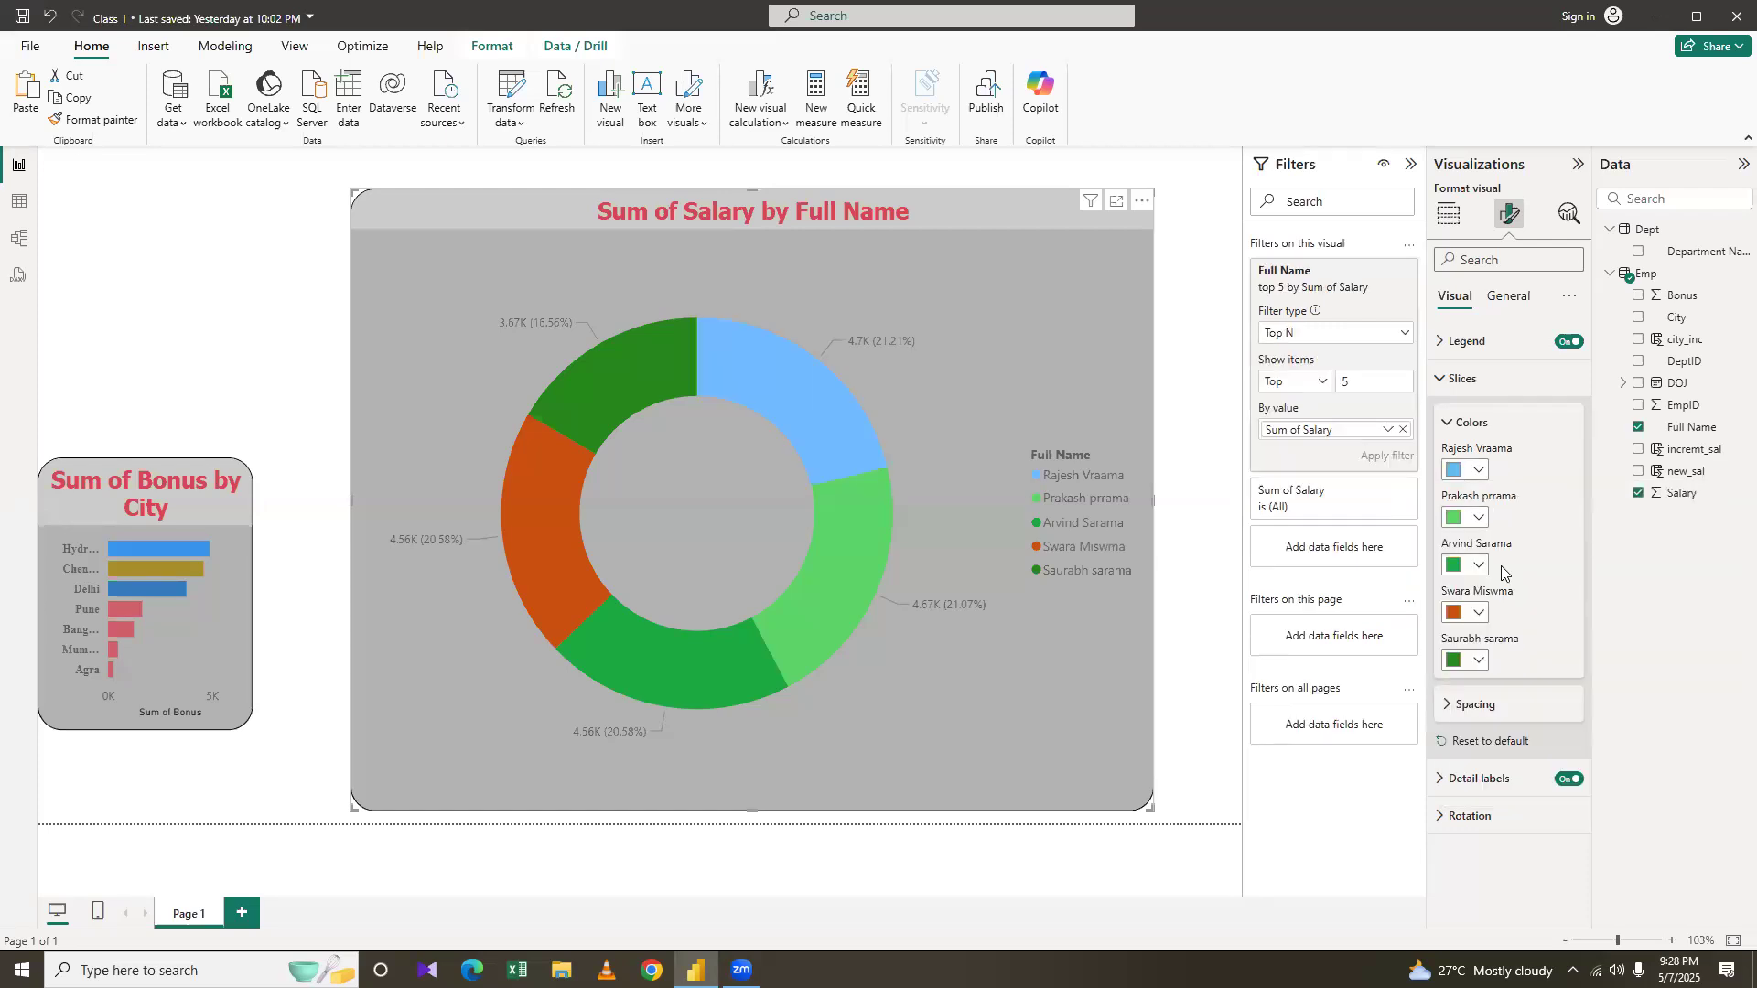
pyautogui.click(1448, 383)
# Set the donut chart's background effect colour to the lightest gray shade
pyautogui.click(1506, 296)
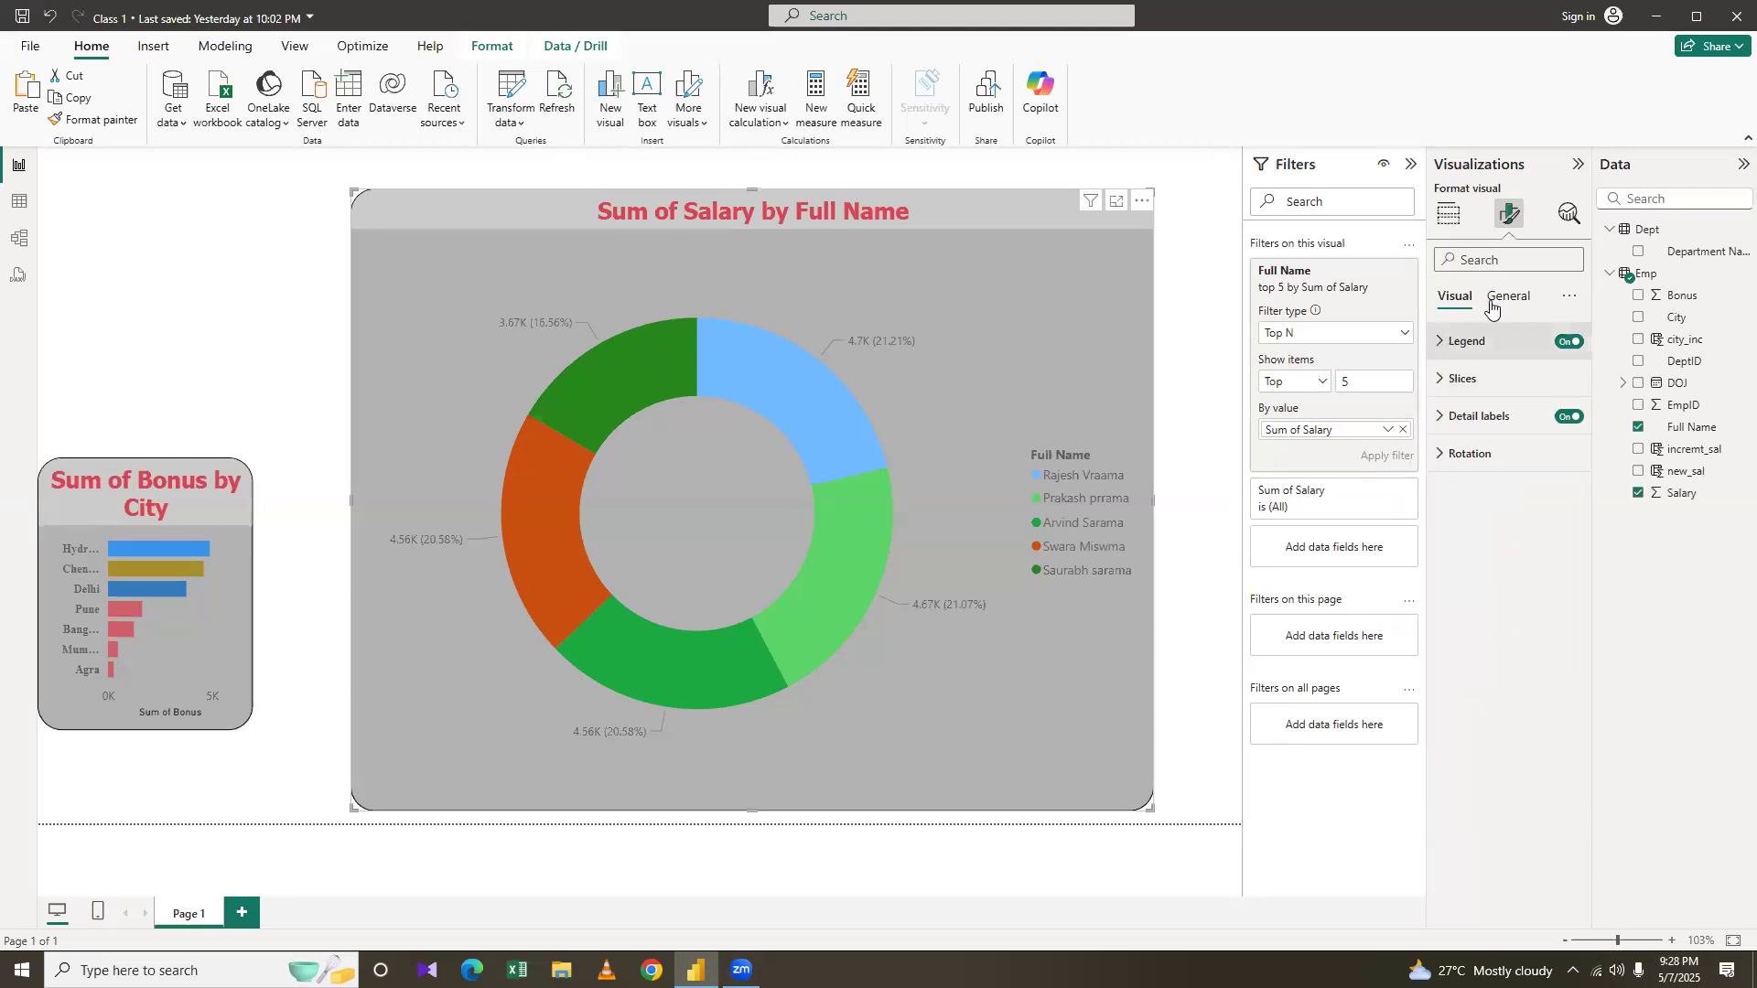
pyautogui.click(1469, 382)
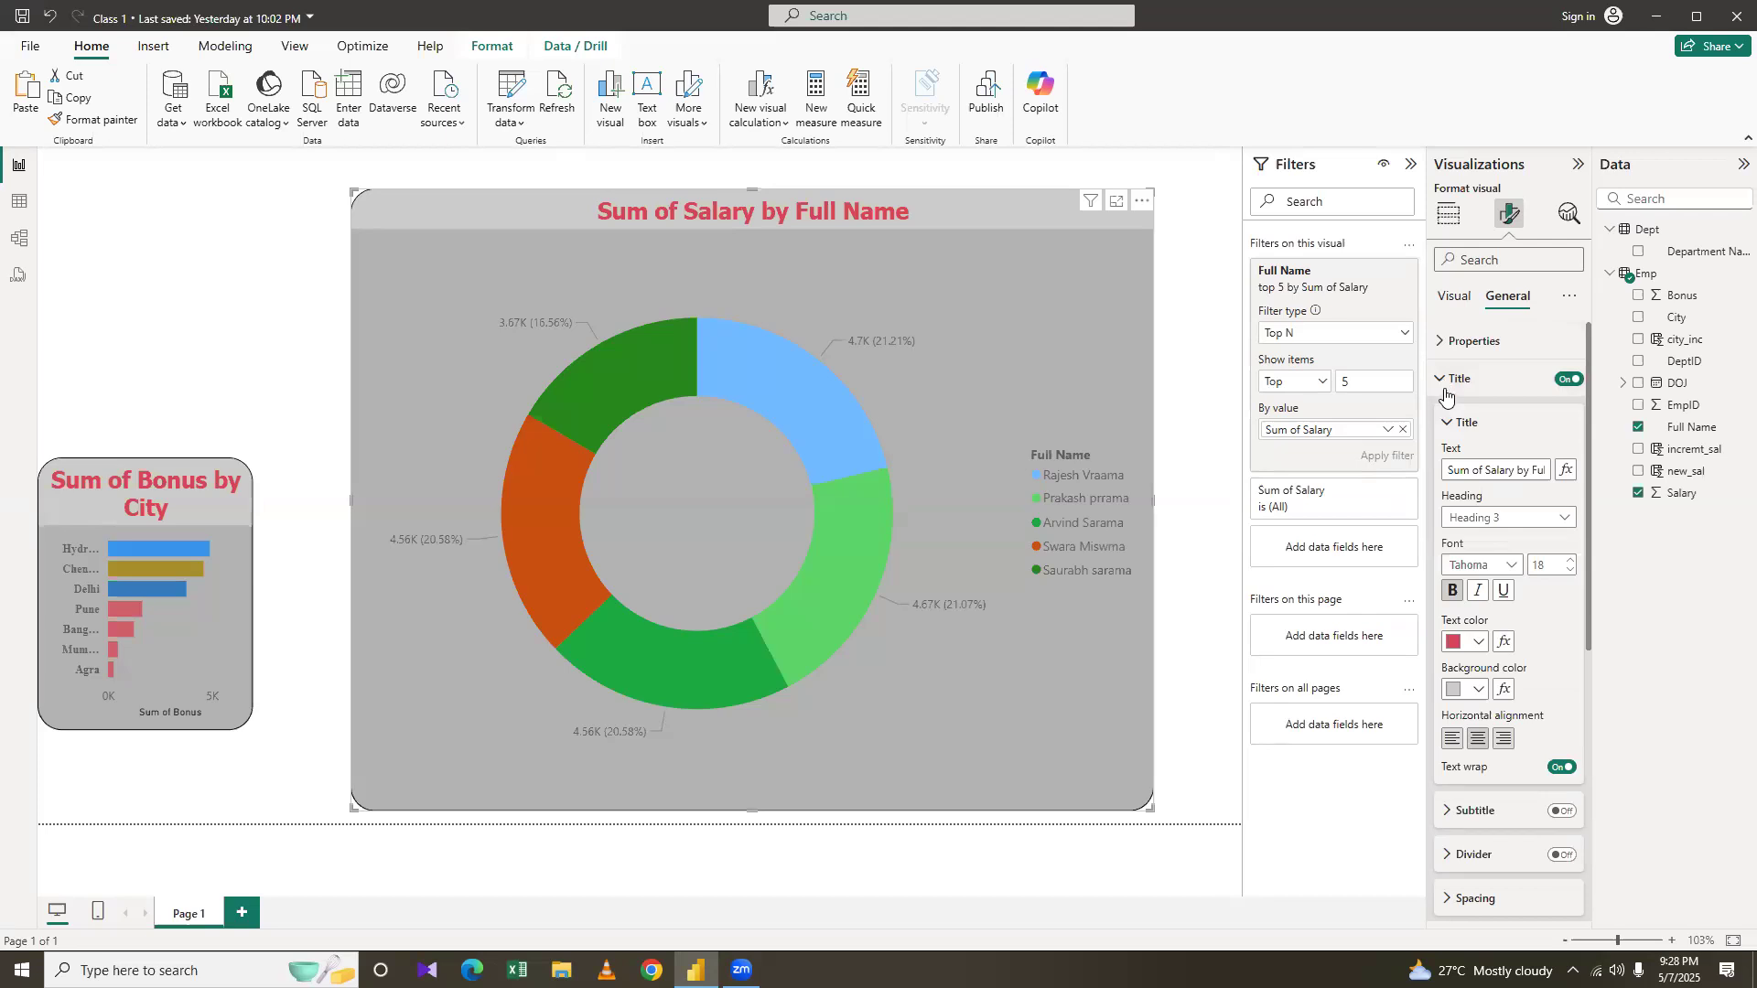
pyautogui.click(1443, 383)
pyautogui.click(1461, 416)
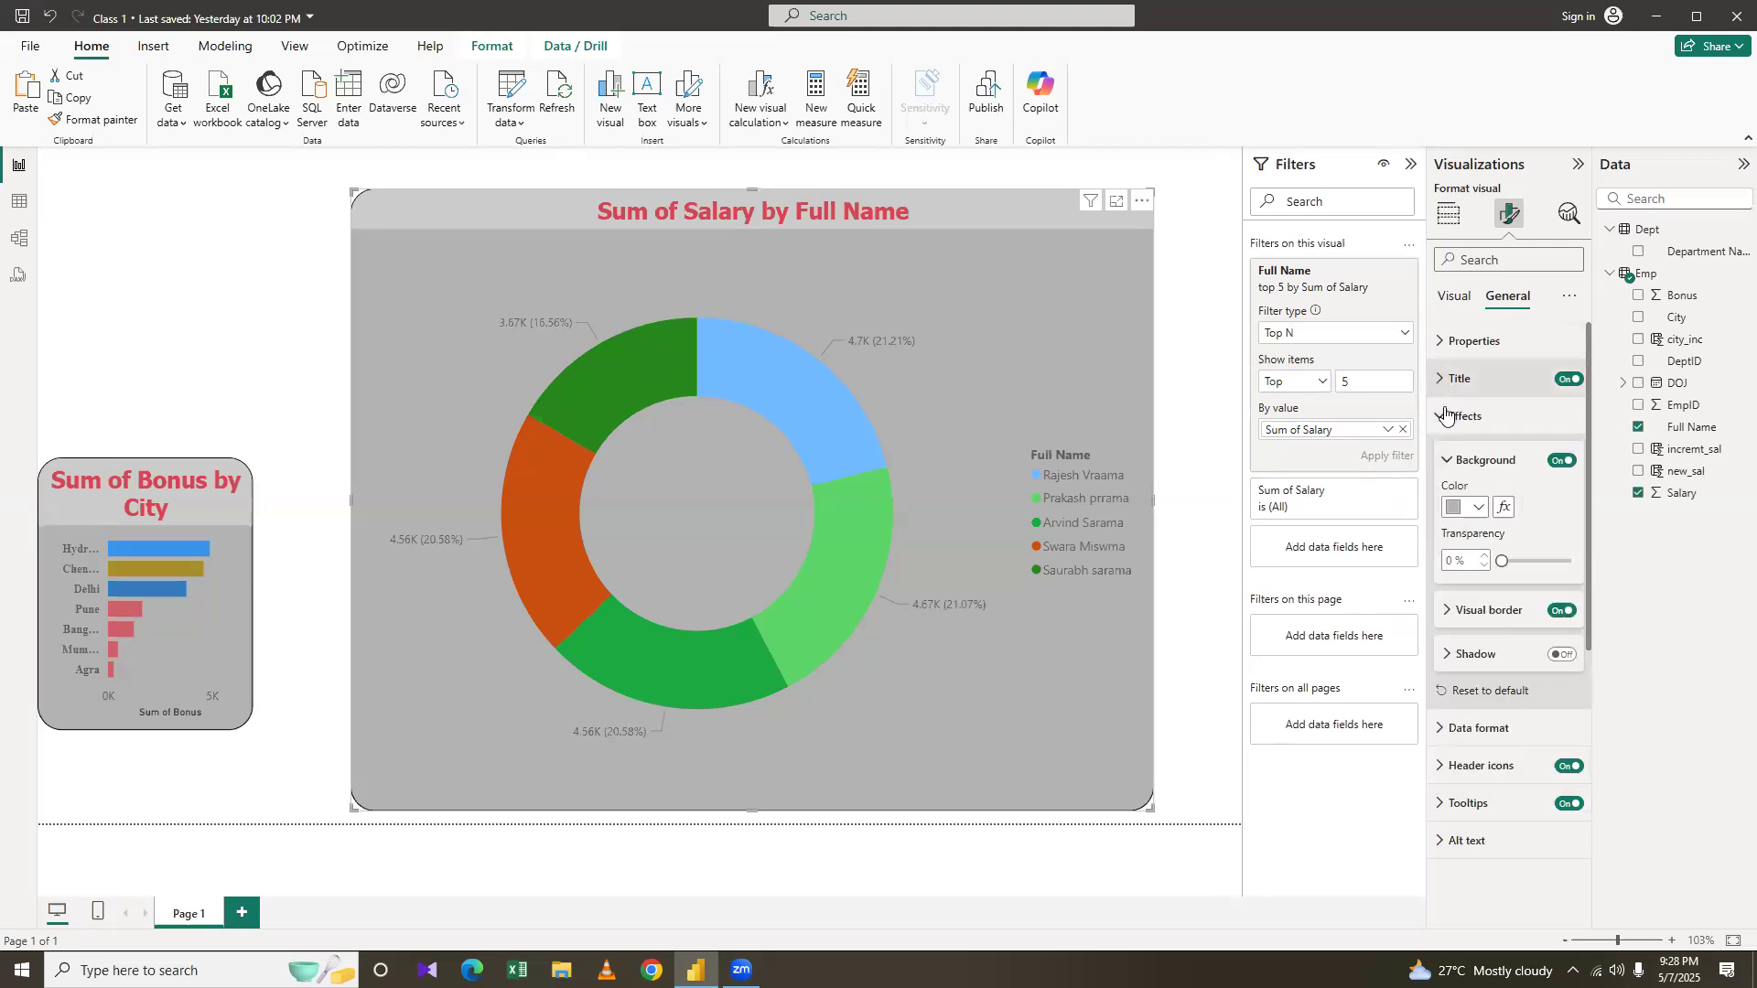
pyautogui.click(1471, 510)
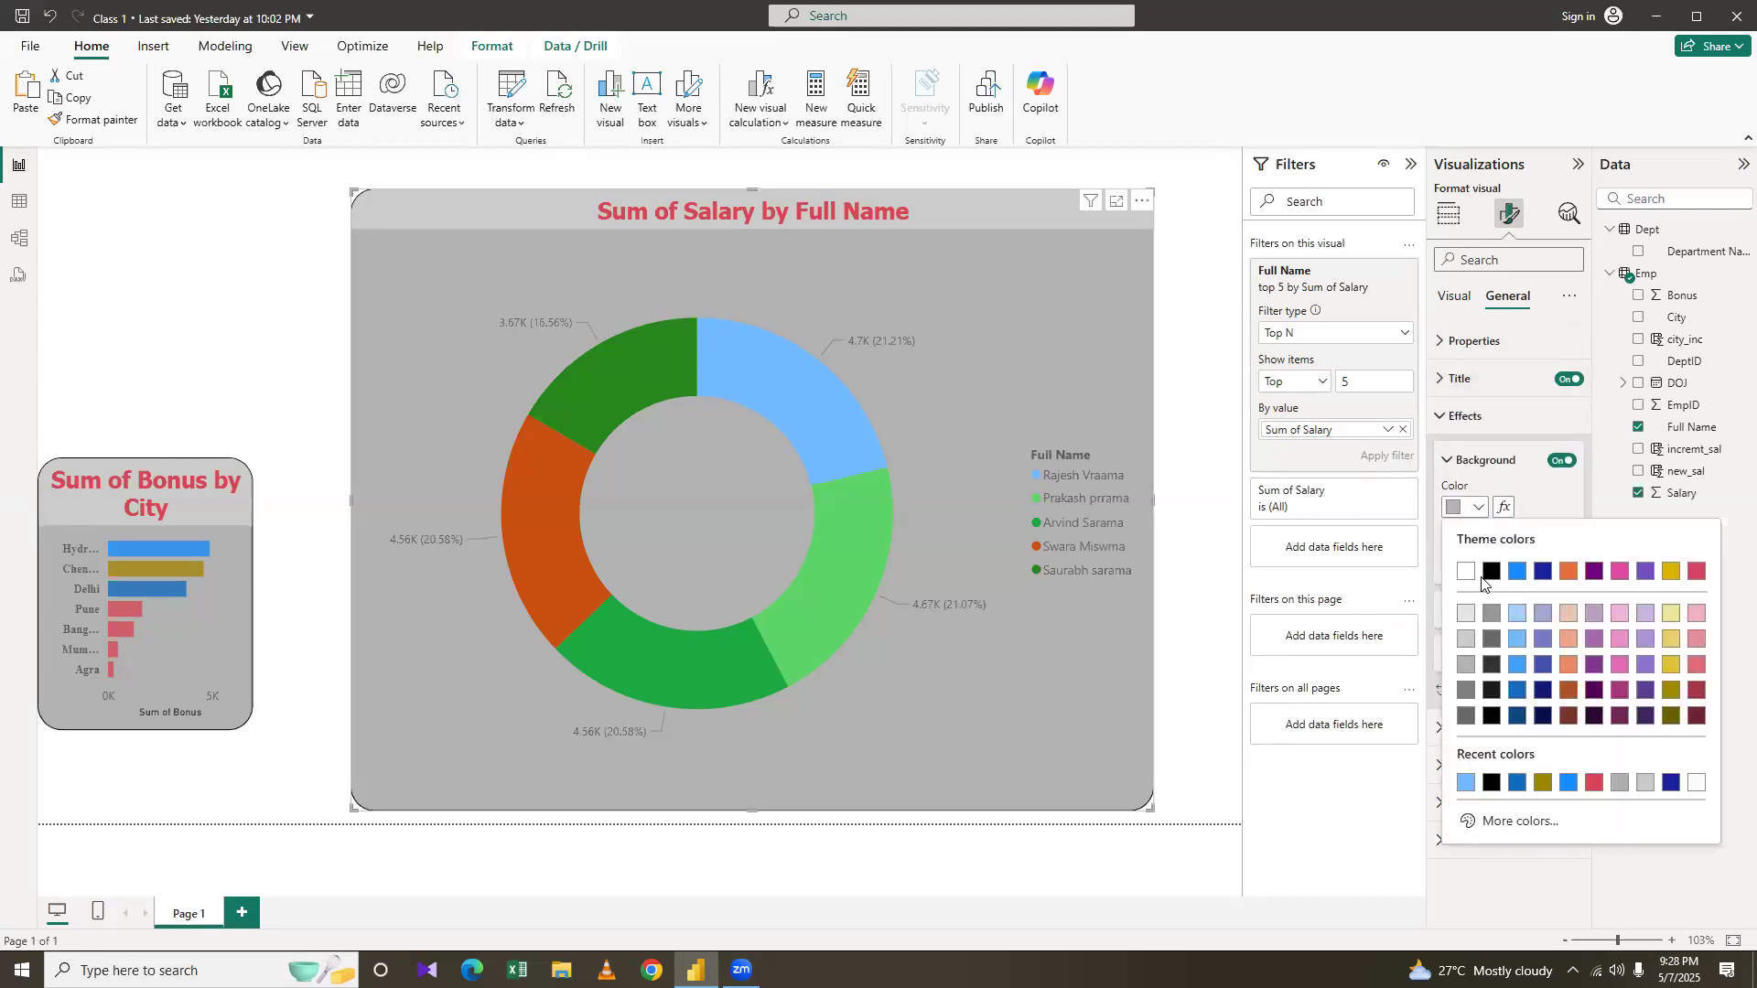
pyautogui.click(1465, 617)
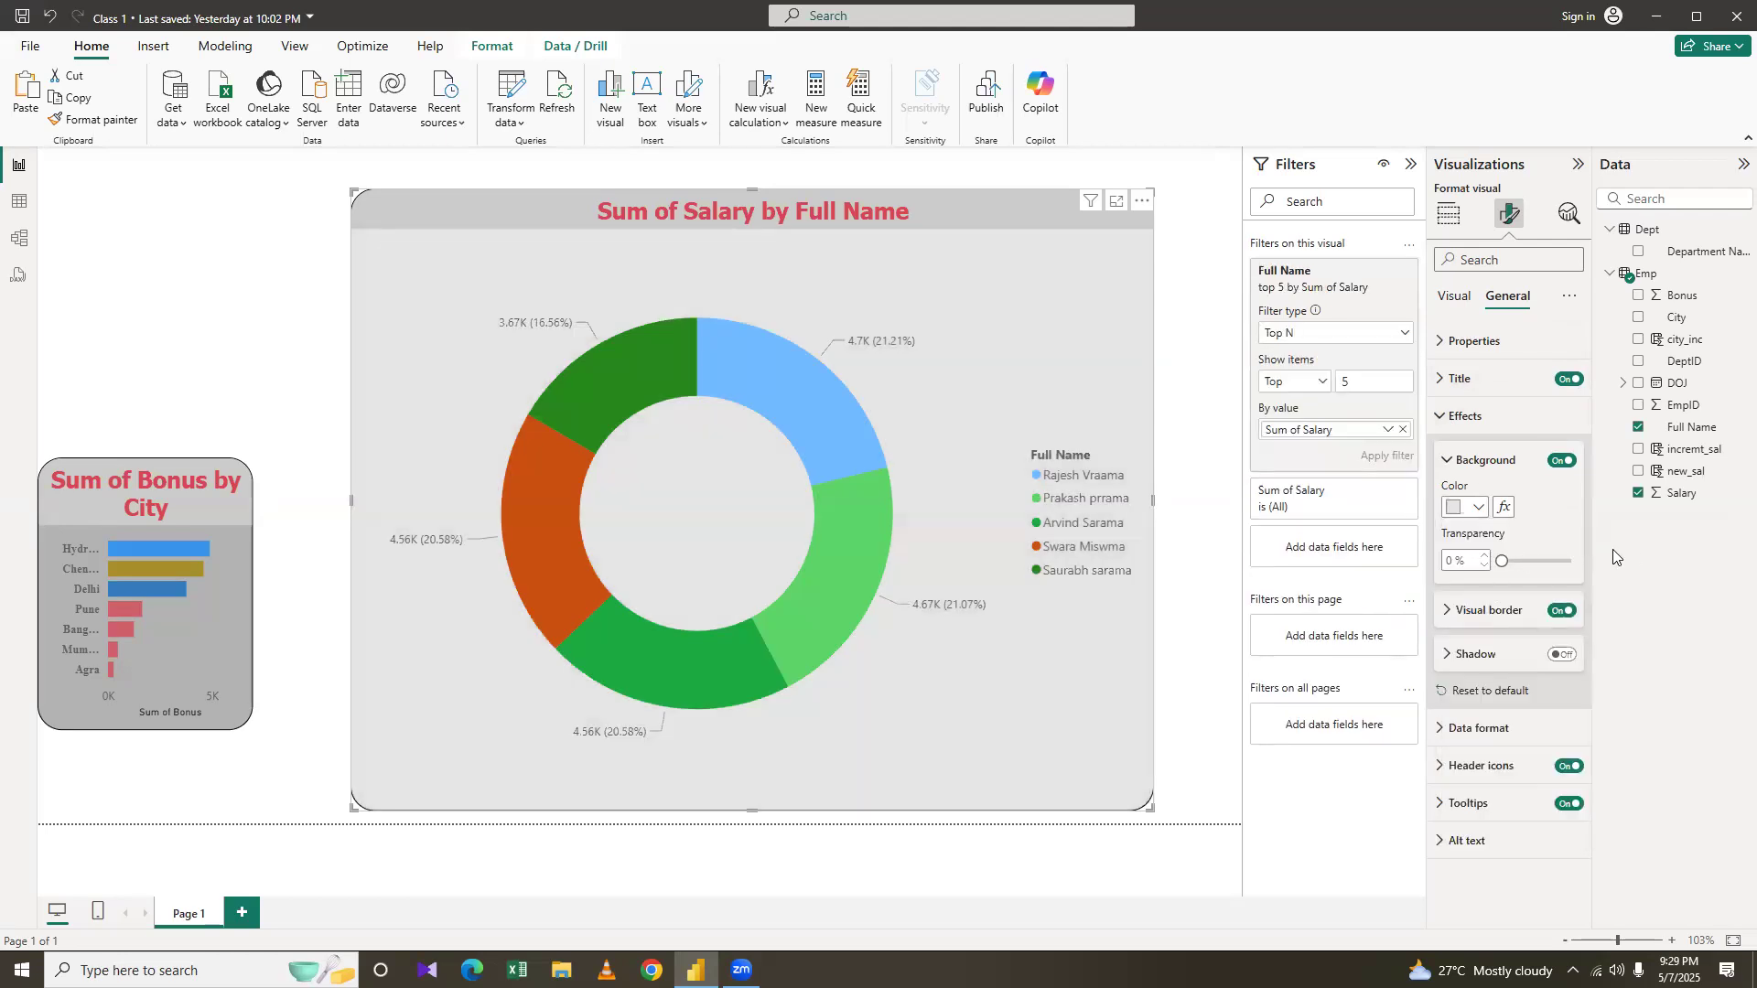
# Choose black as the colour of the donut chart's visual border
pyautogui.click(1450, 461)
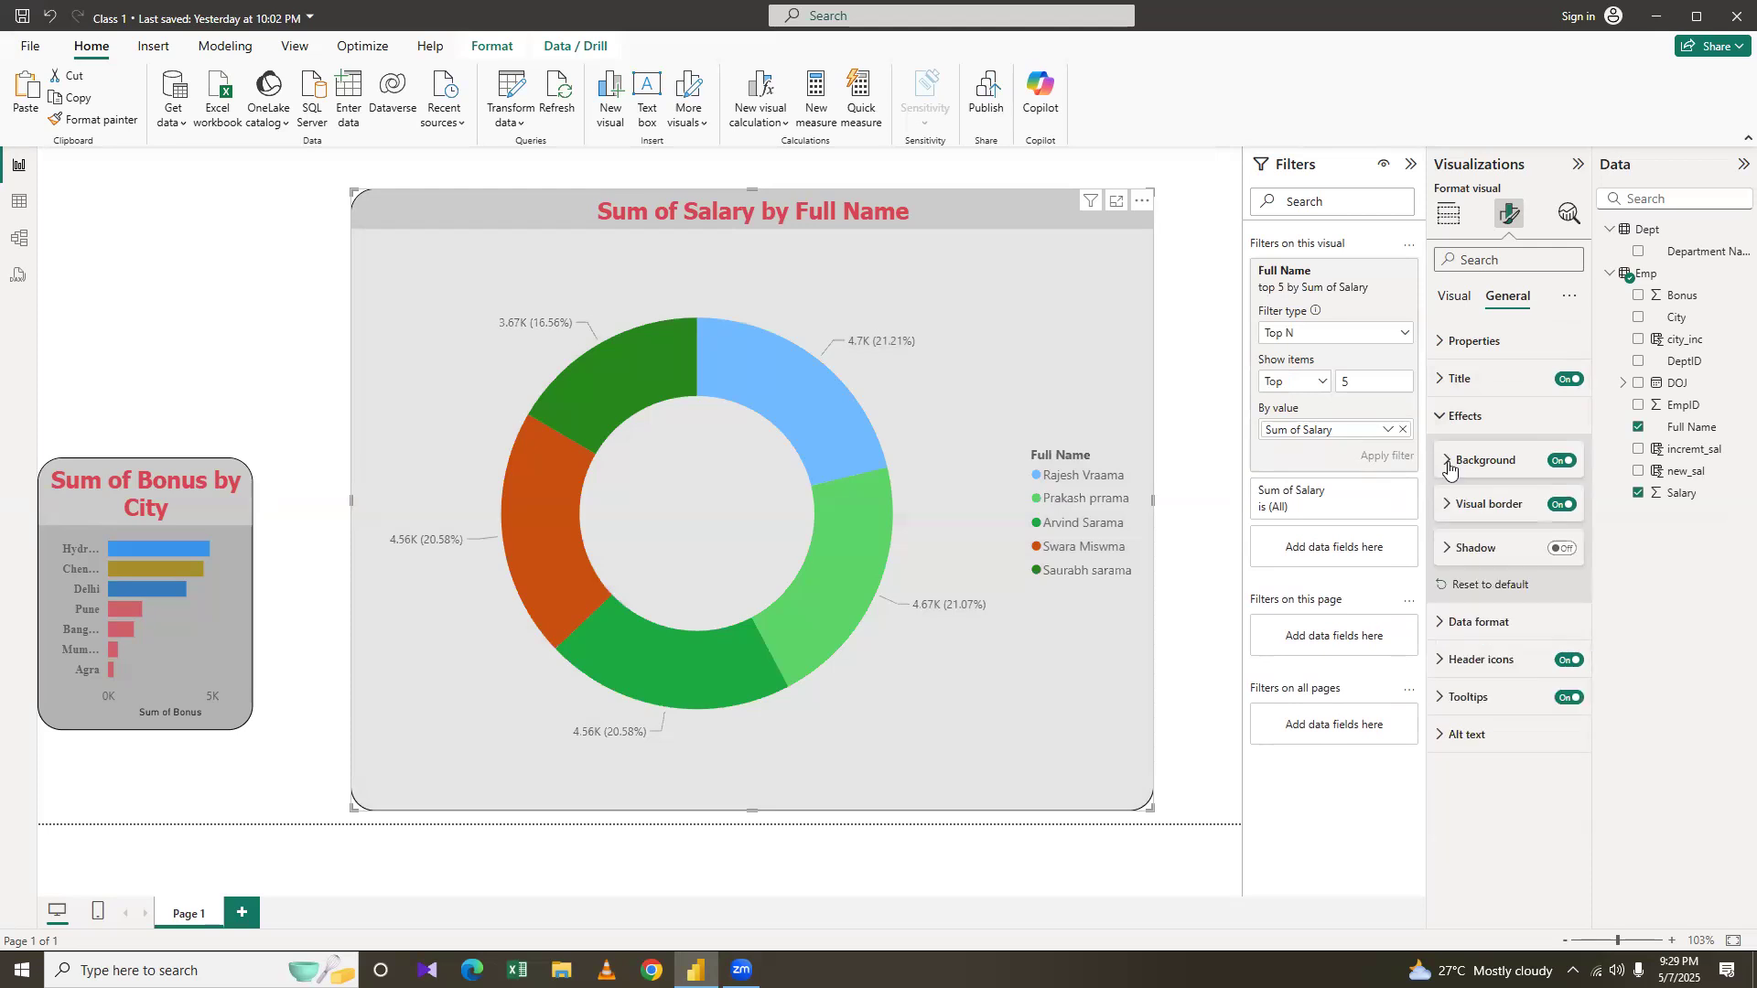
pyautogui.click(1455, 509)
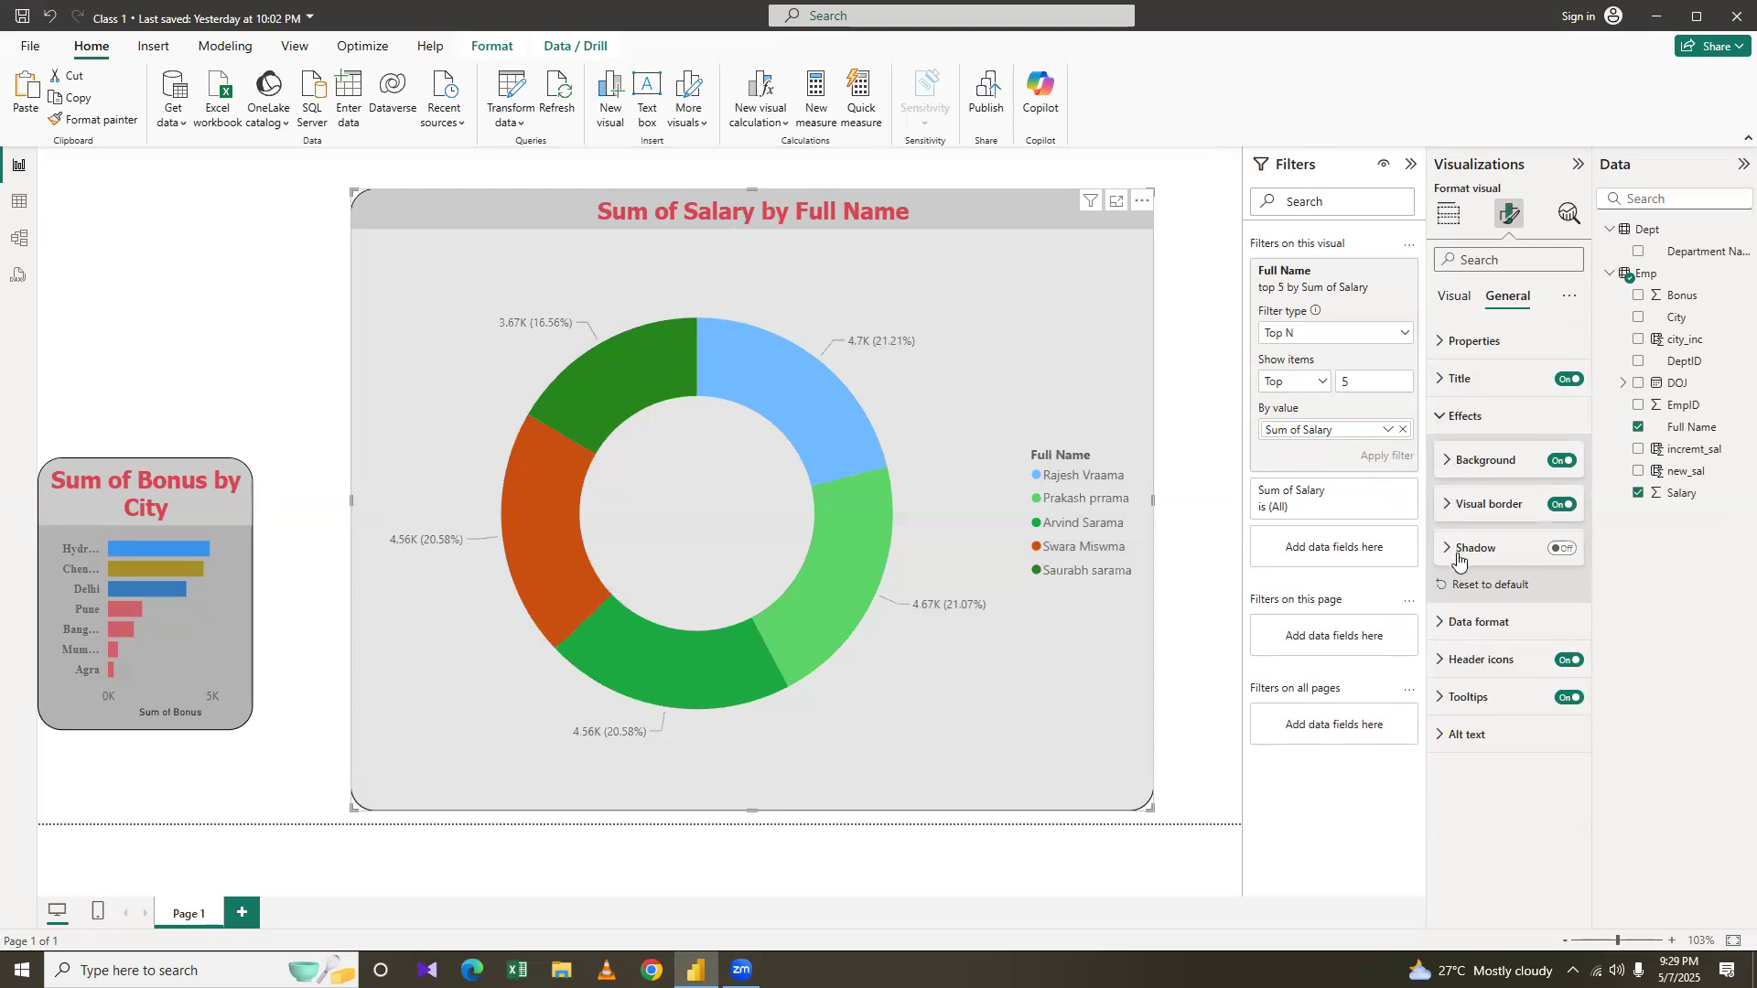
pyautogui.click(1466, 552)
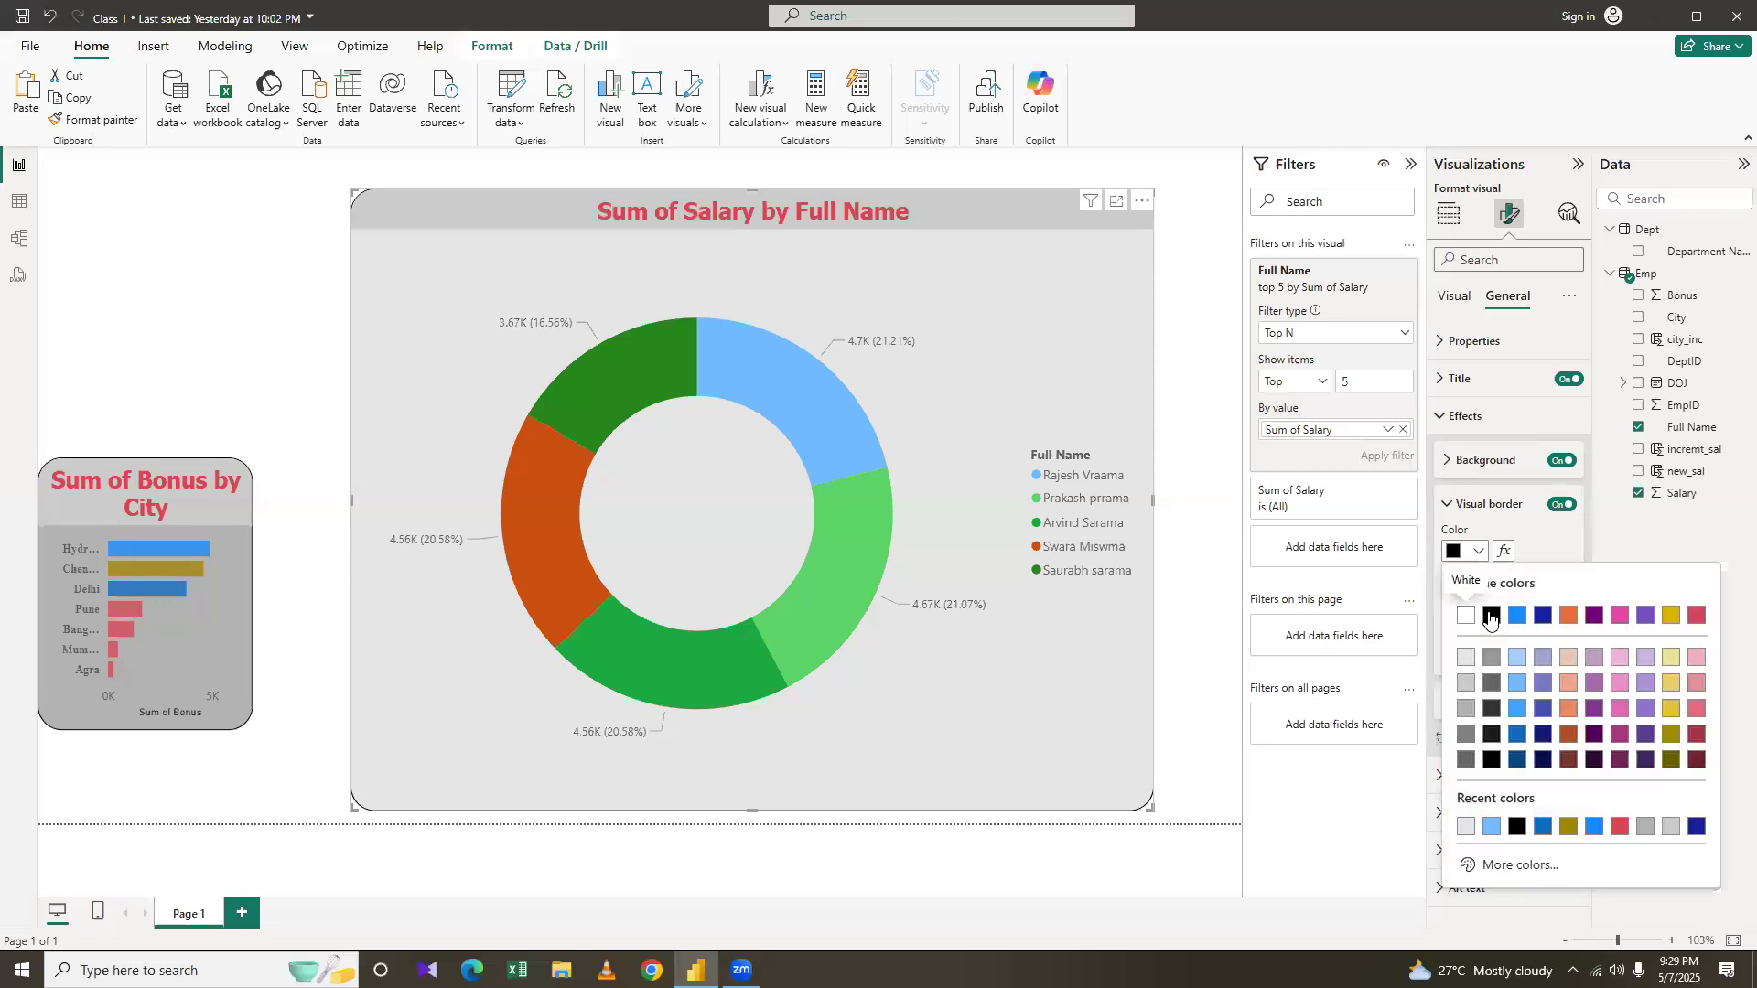
pyautogui.click(1490, 615)
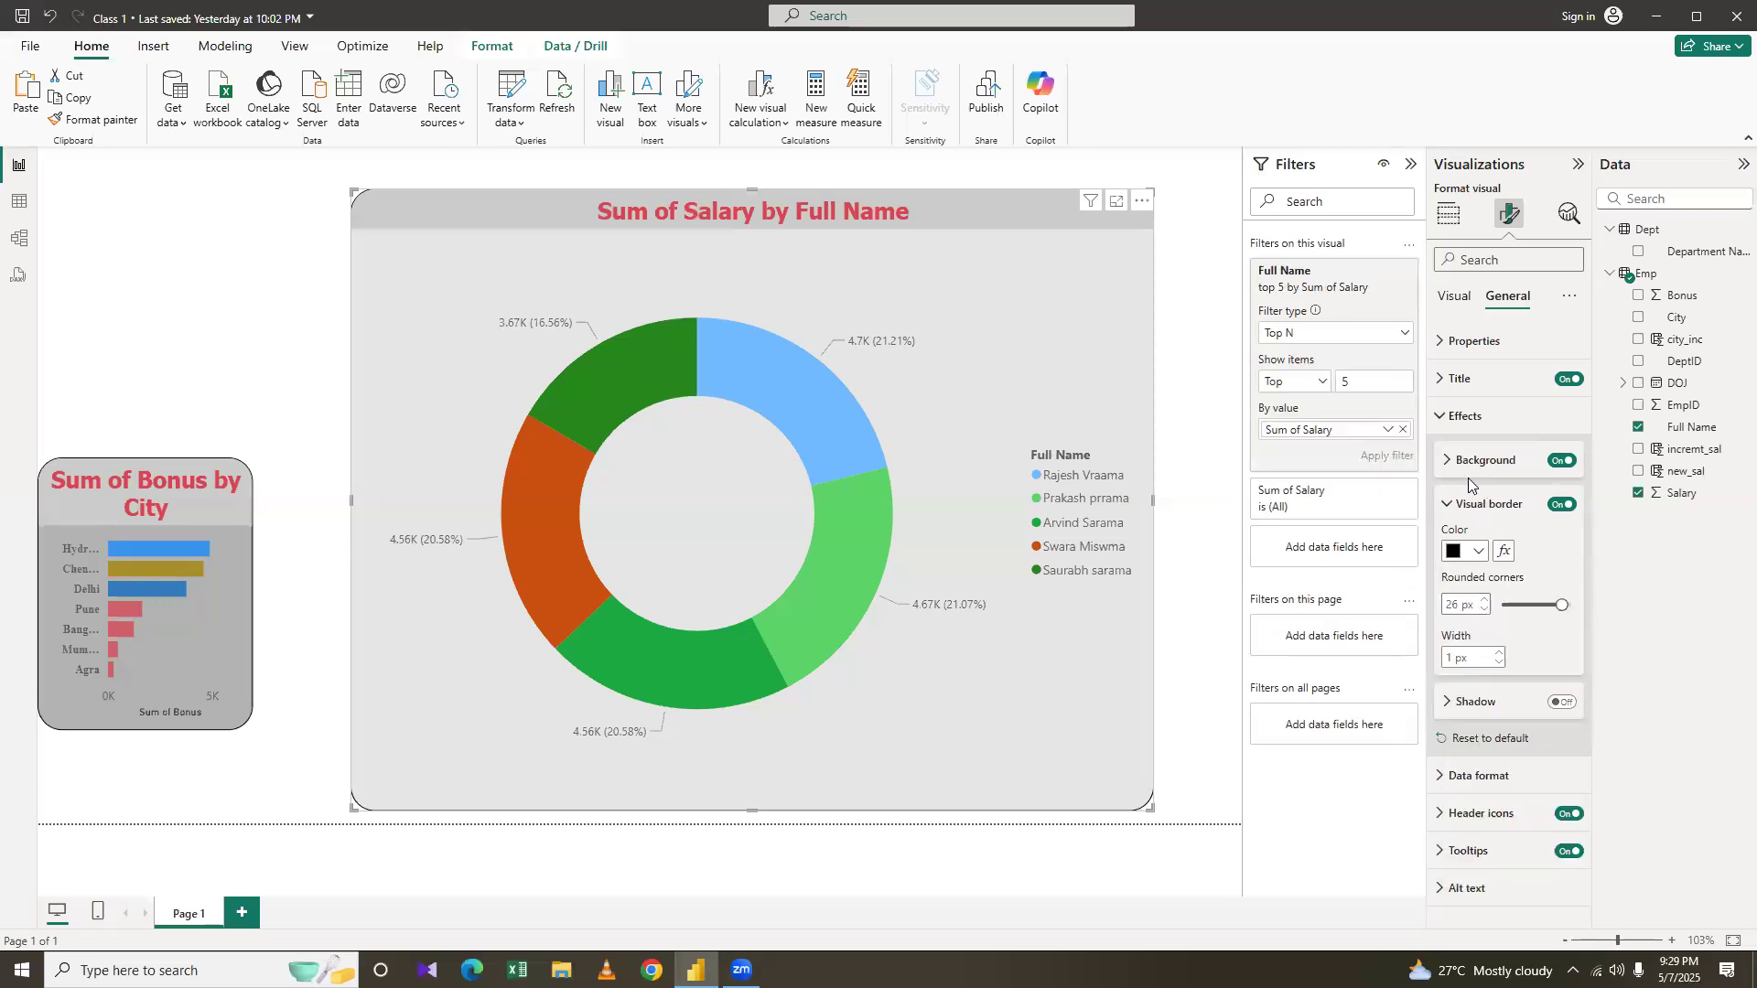
pyautogui.click(1448, 506)
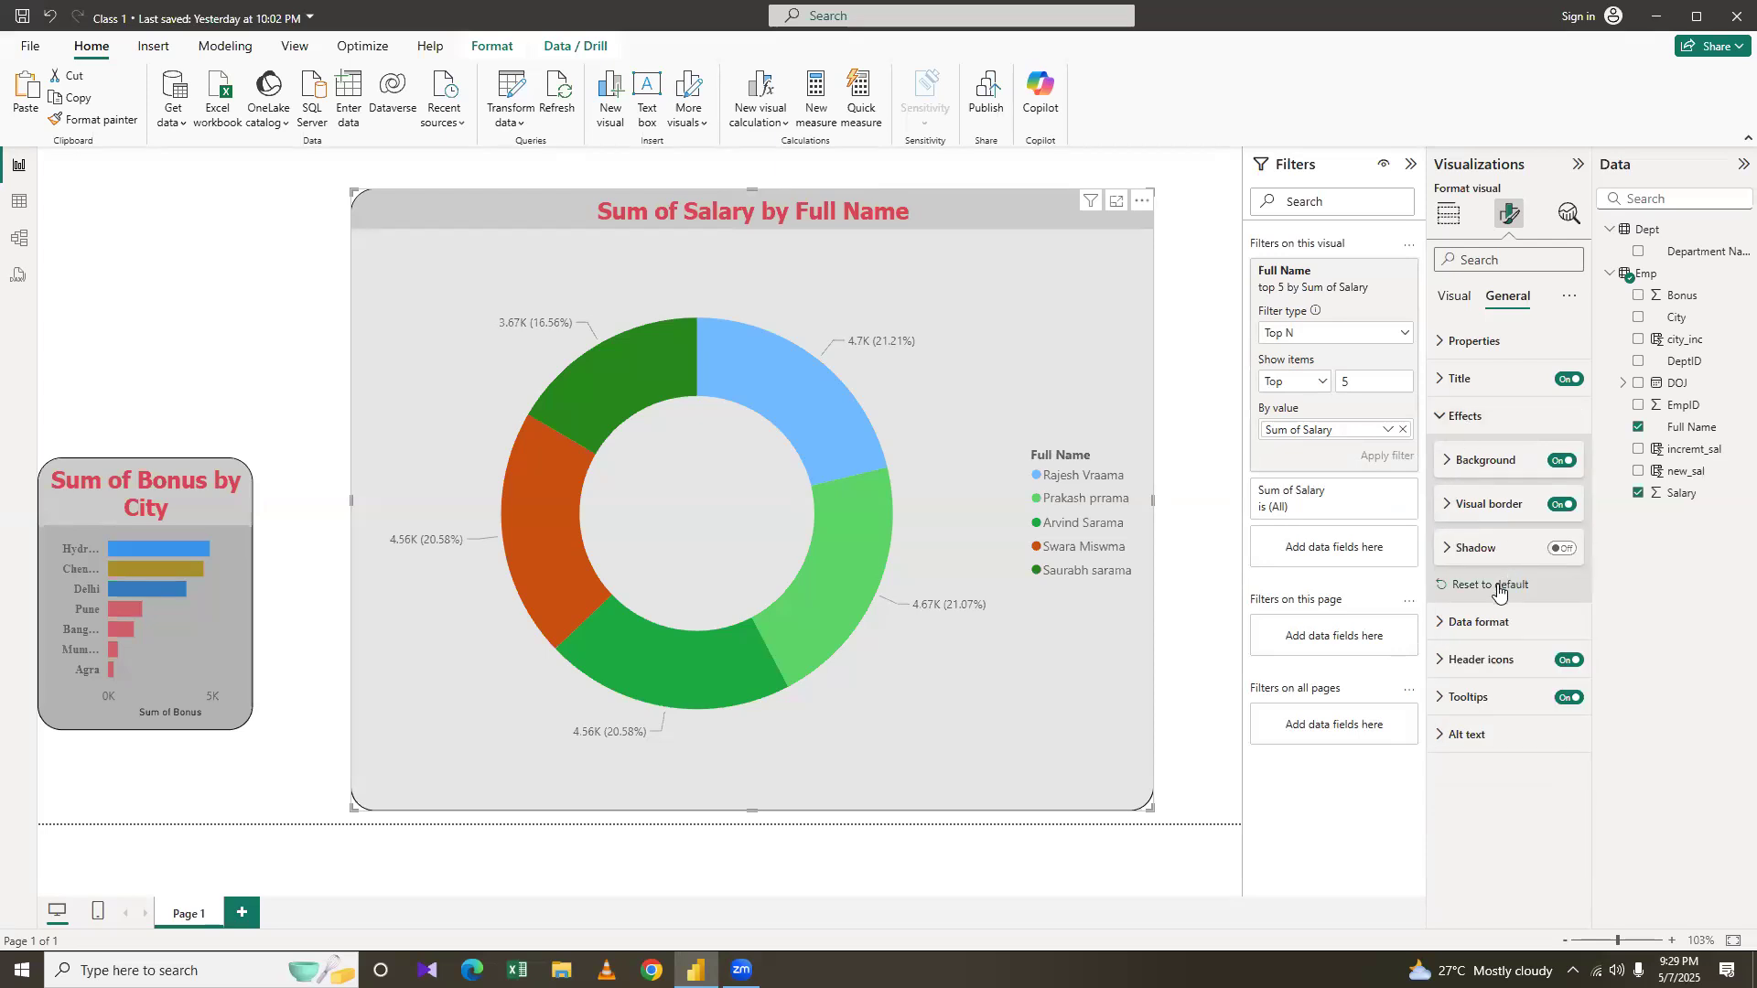
pyautogui.click(1473, 667)
pyautogui.scroll(-2, 1474, 668)
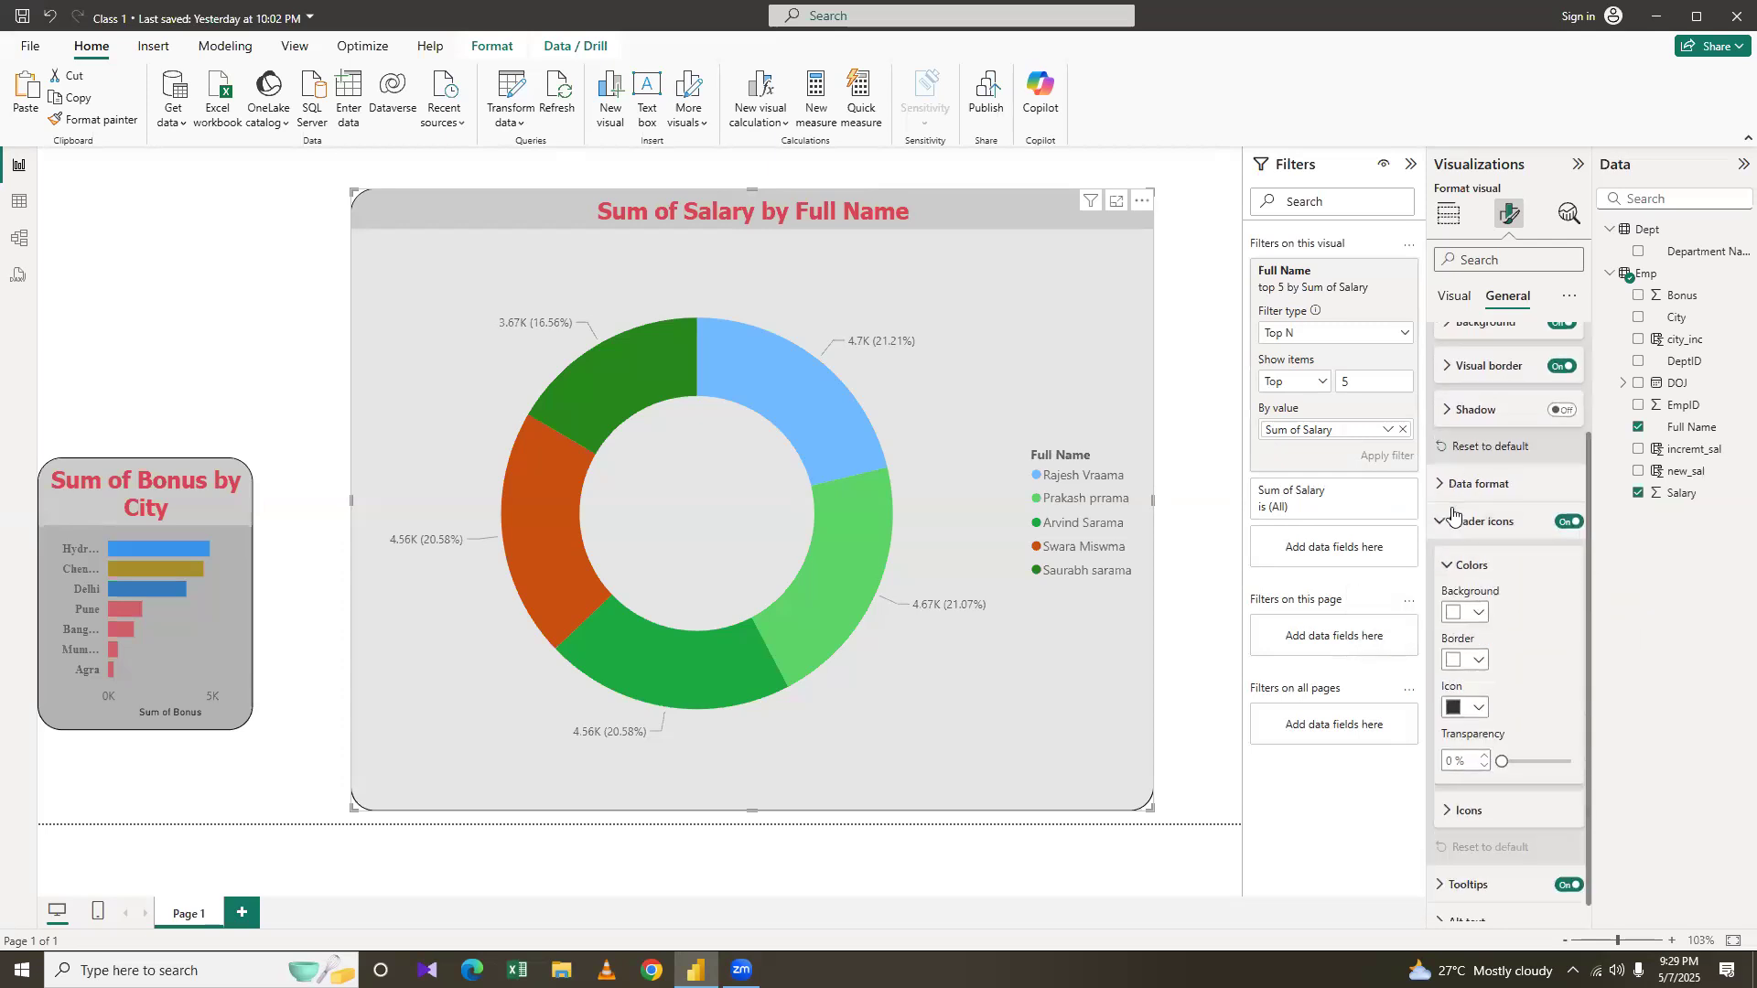
pyautogui.click(1470, 521)
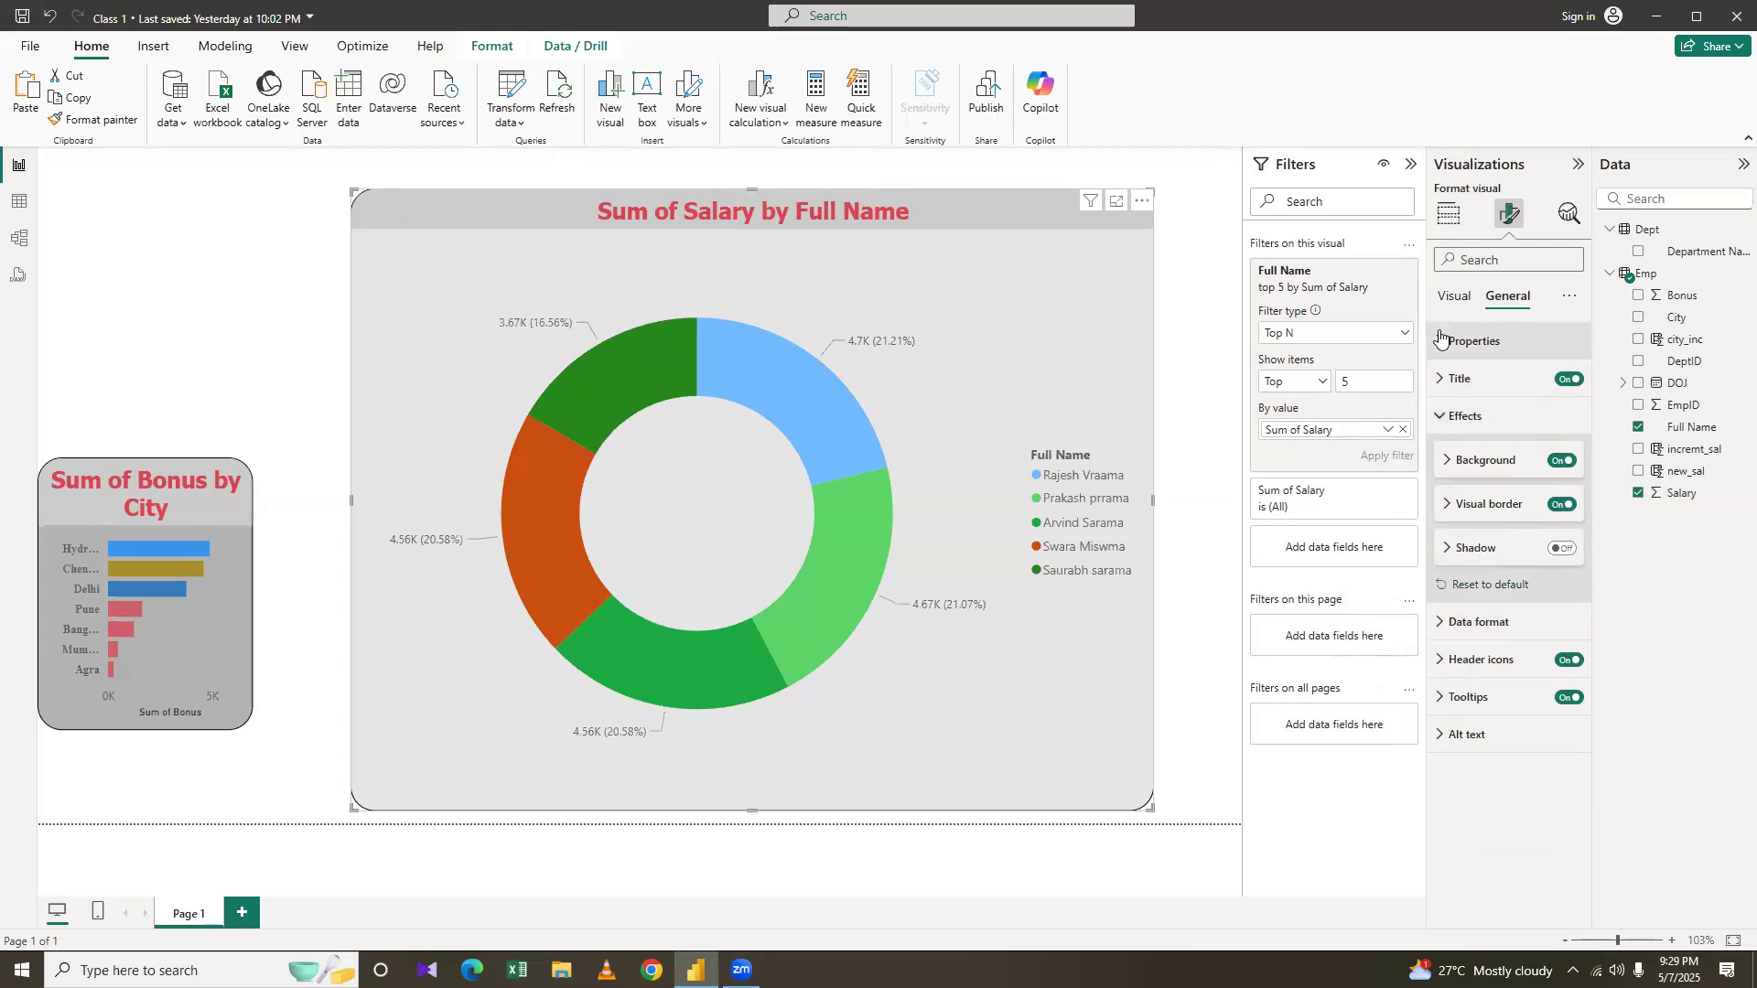
pyautogui.click(1441, 339)
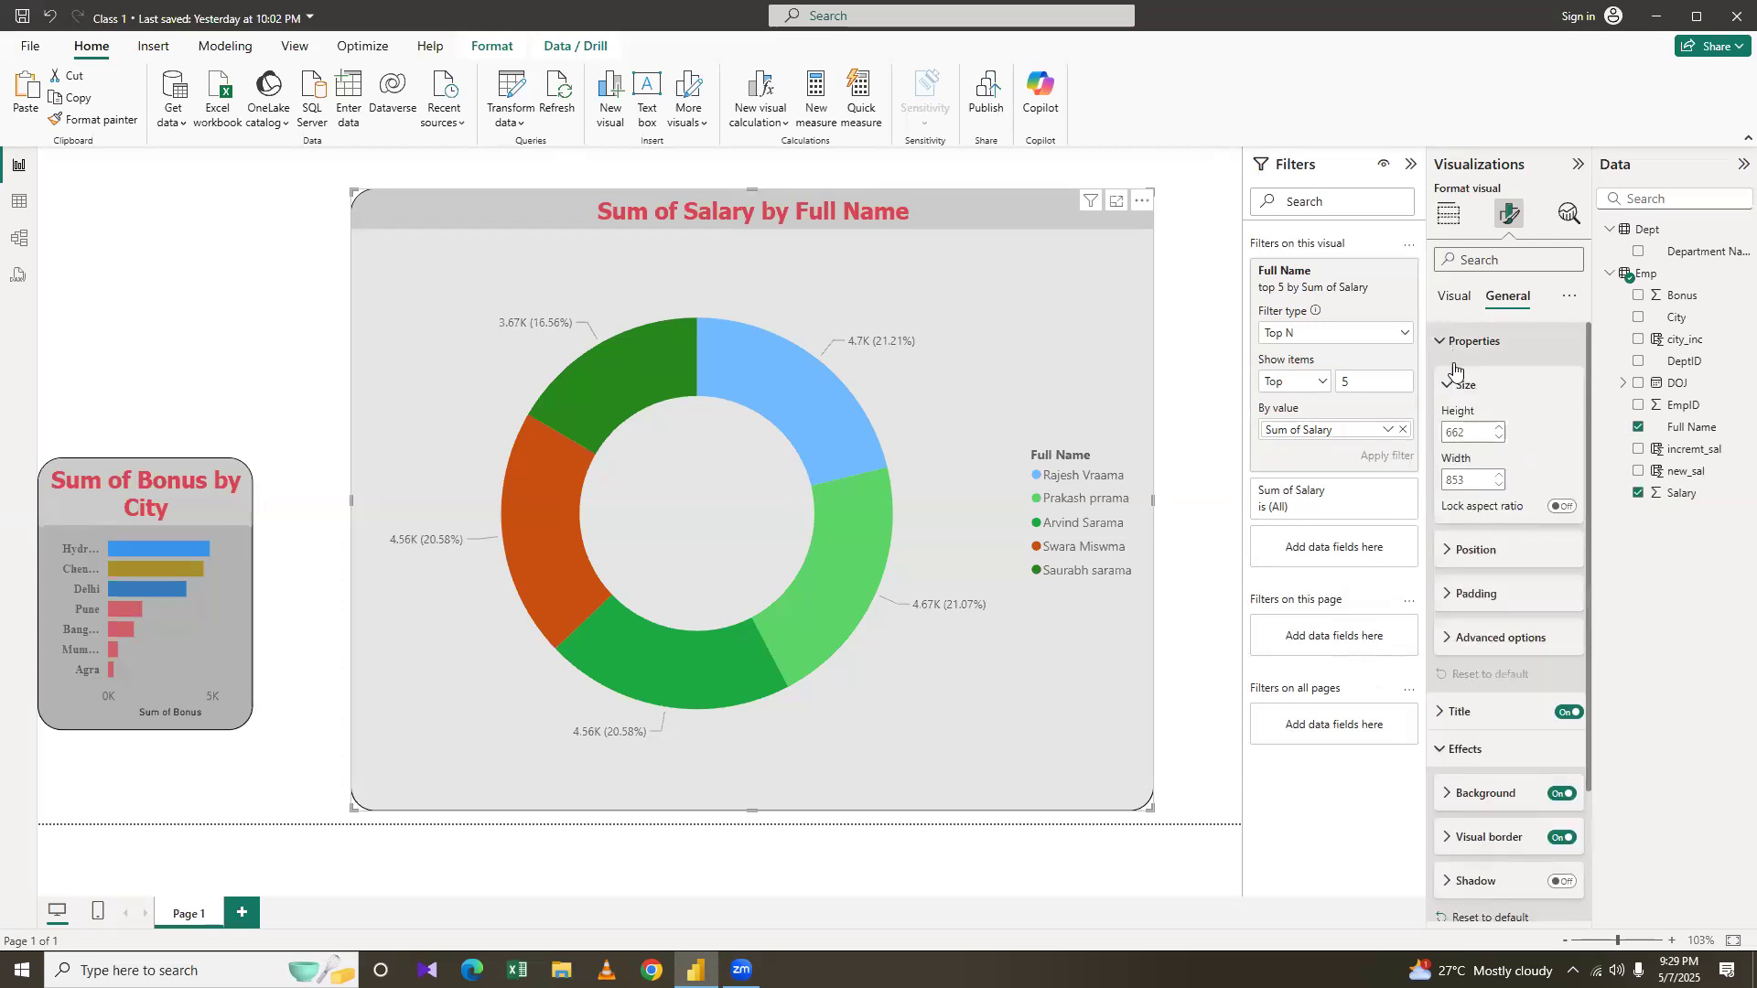
pyautogui.click(1441, 340)
# Make the donut chart's title text black and give the title a light blue background
pyautogui.click(1436, 382)
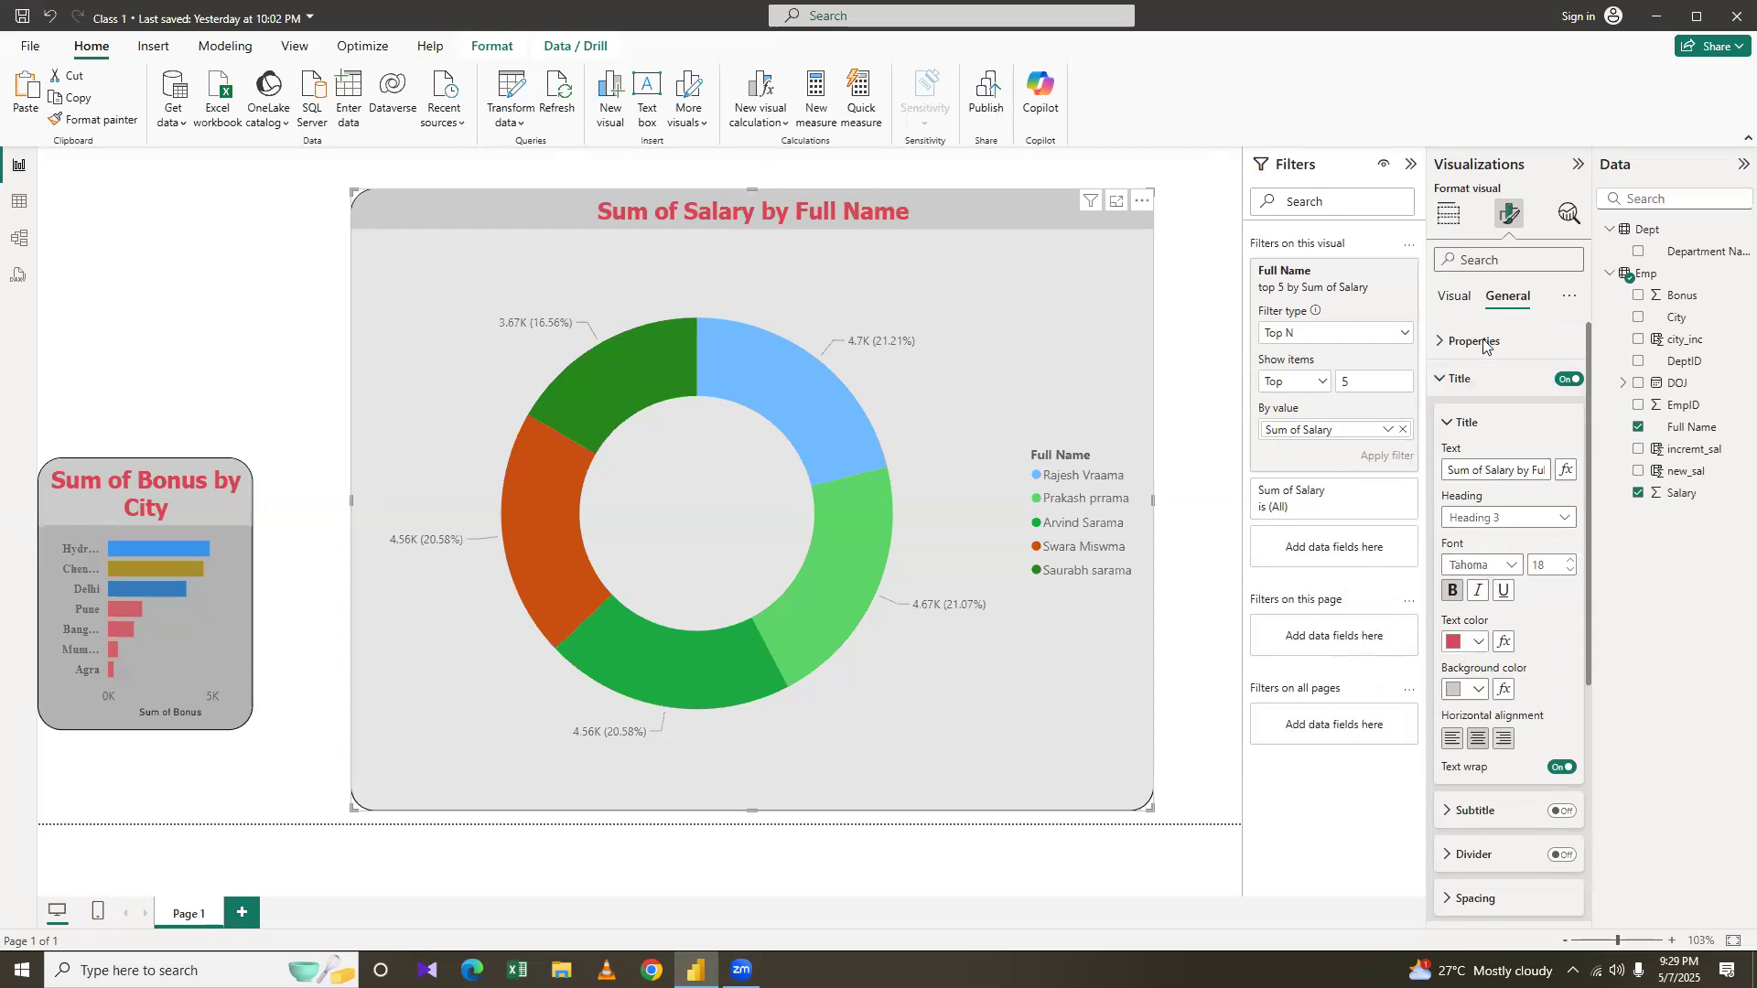
pyautogui.click(1473, 642)
pyautogui.click(1466, 564)
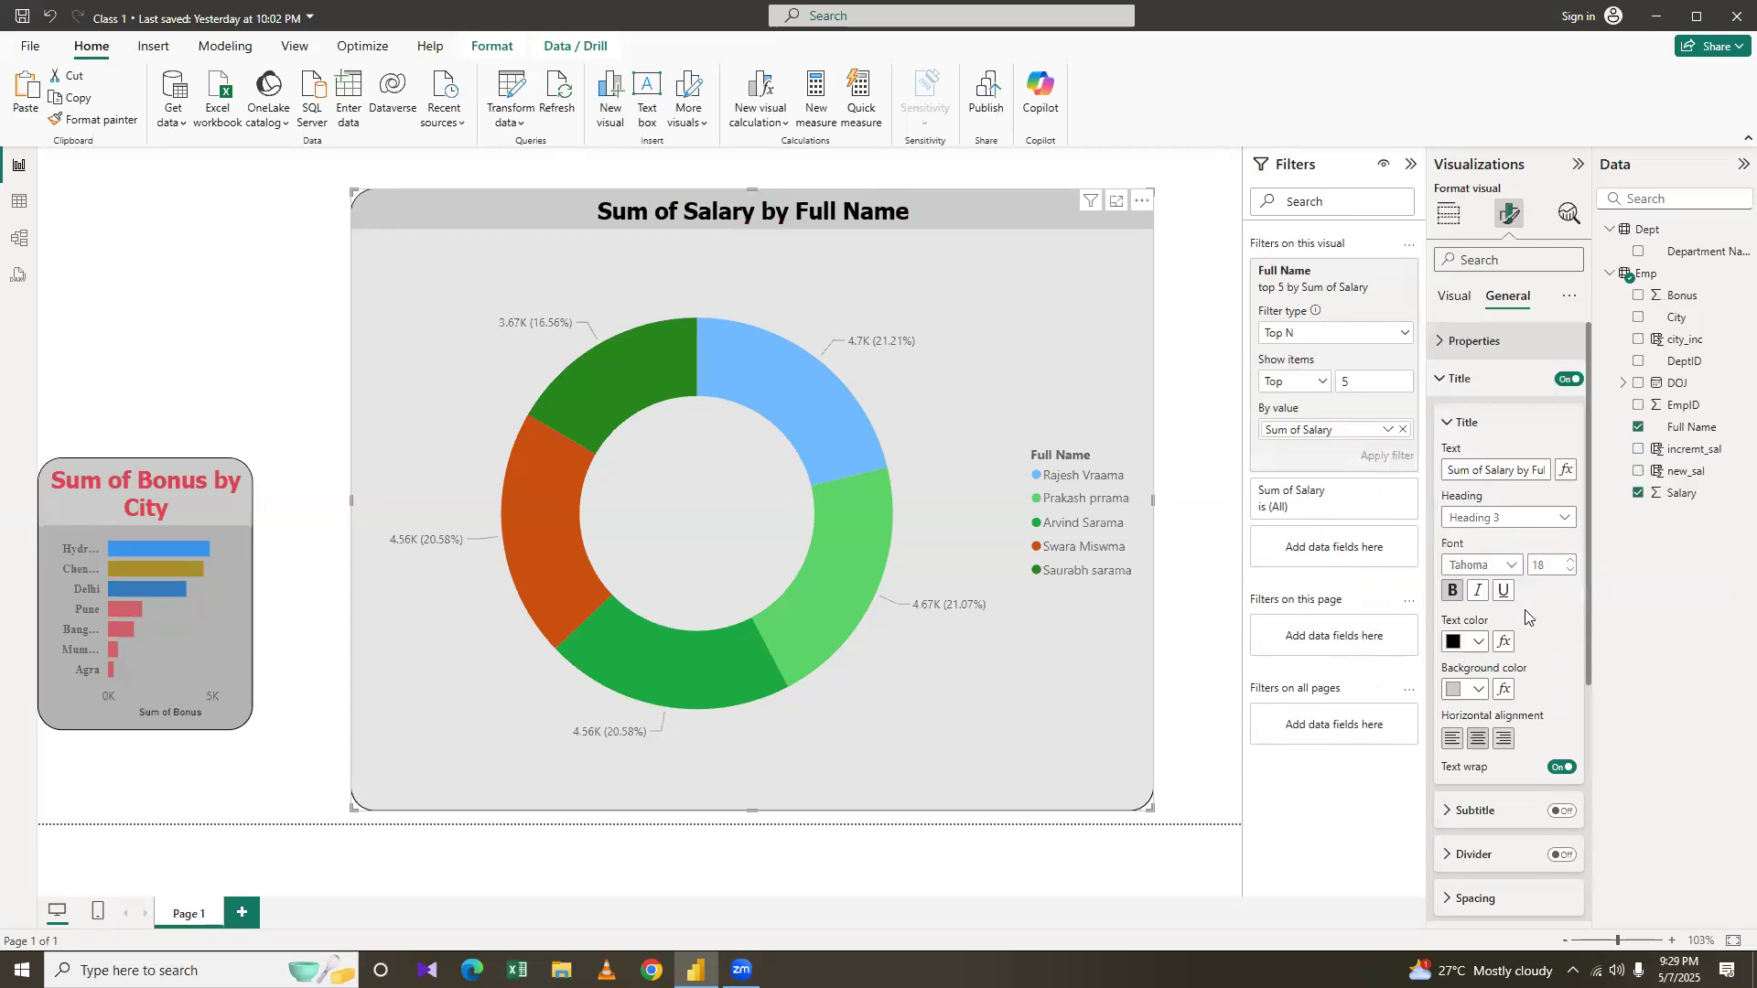
pyautogui.scroll(-2, 1458, 598)
pyautogui.click(1458, 598)
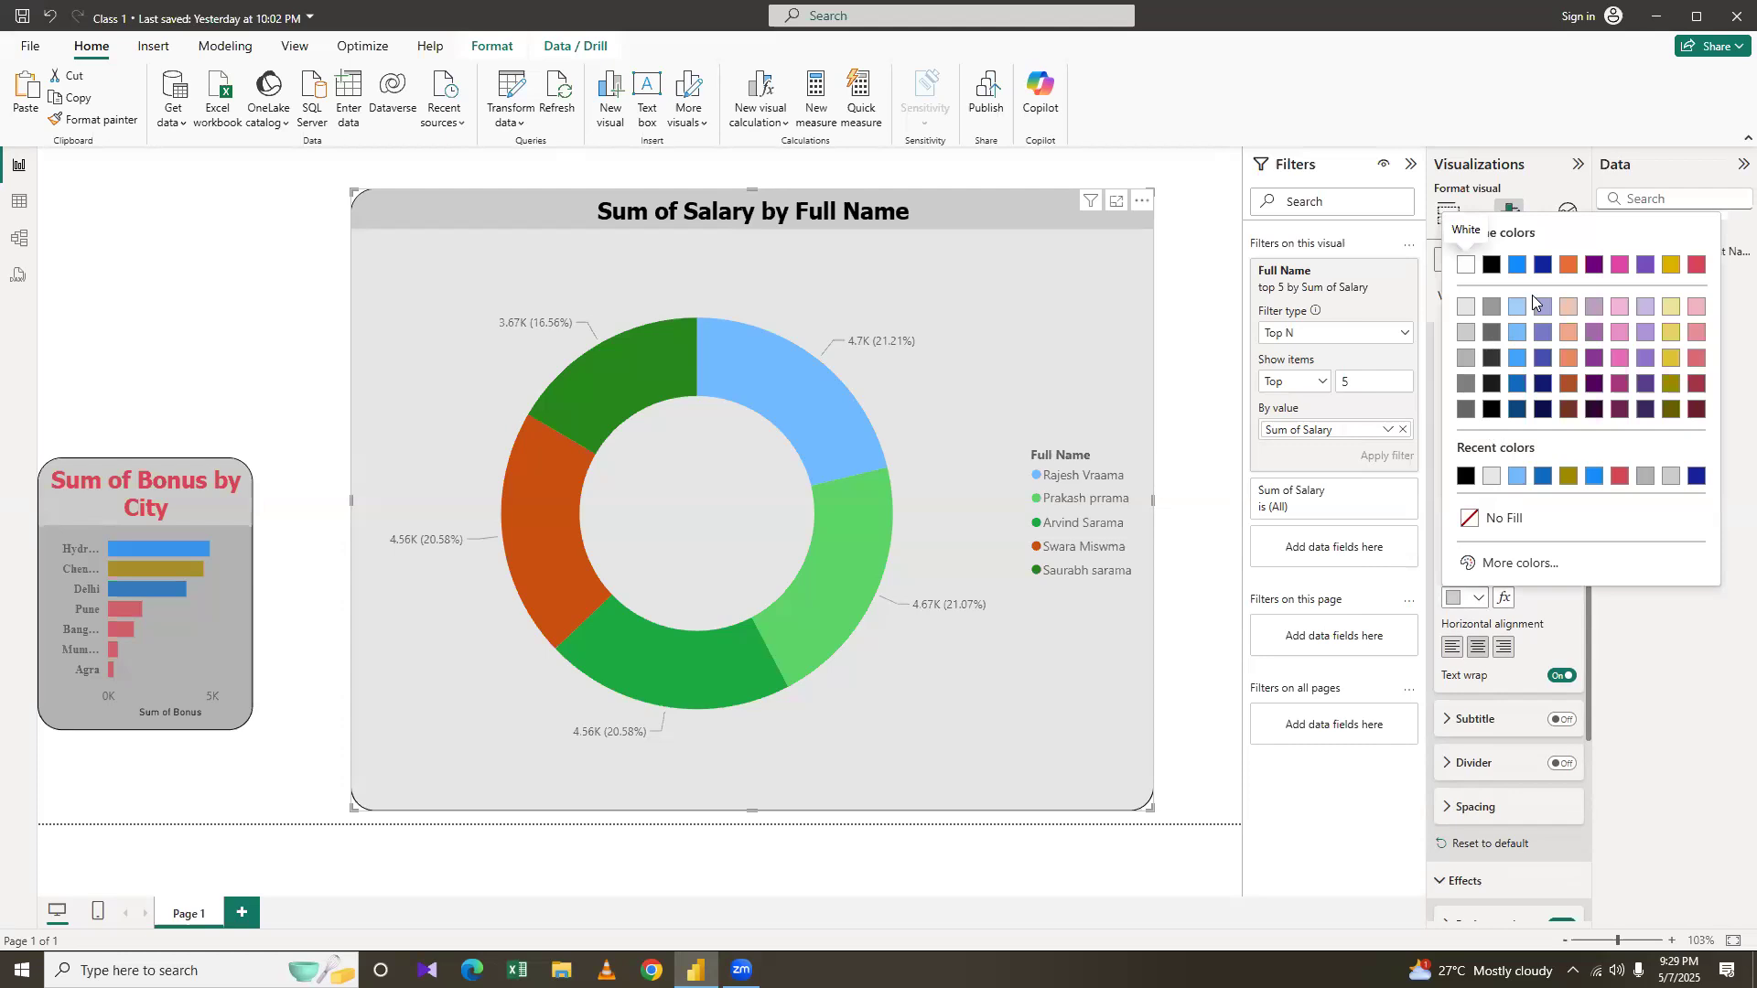
pyautogui.click(1516, 307)
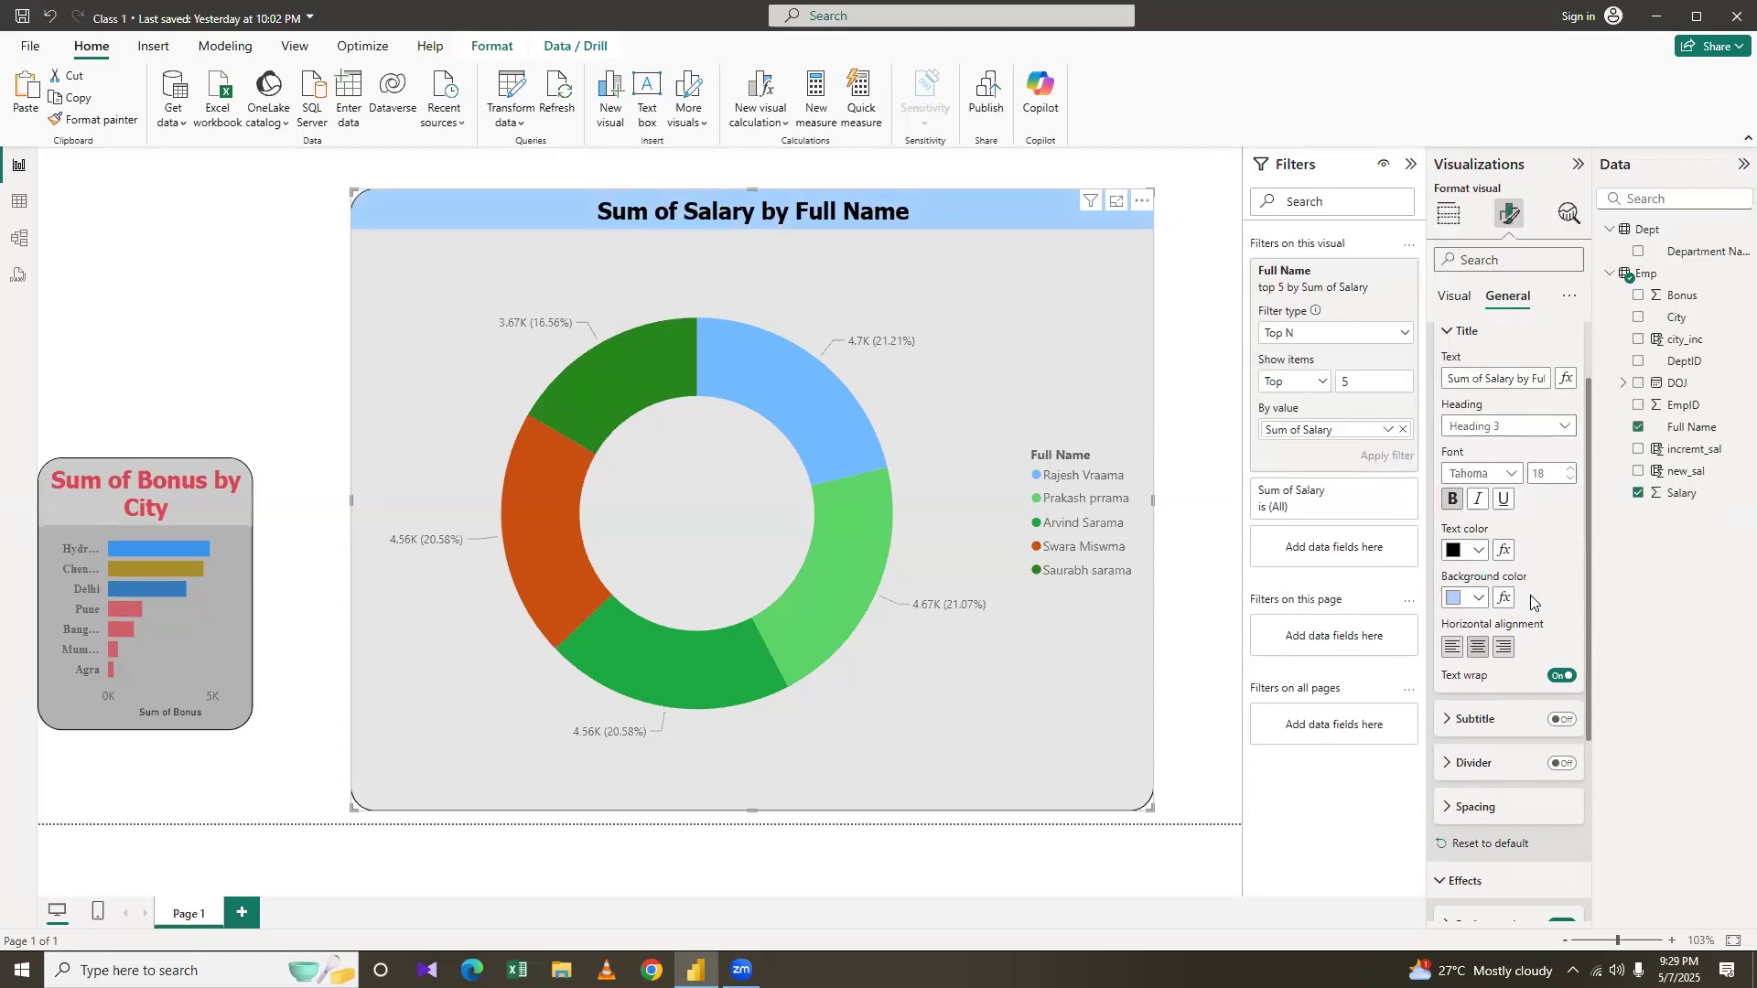
pyautogui.click(1453, 334)
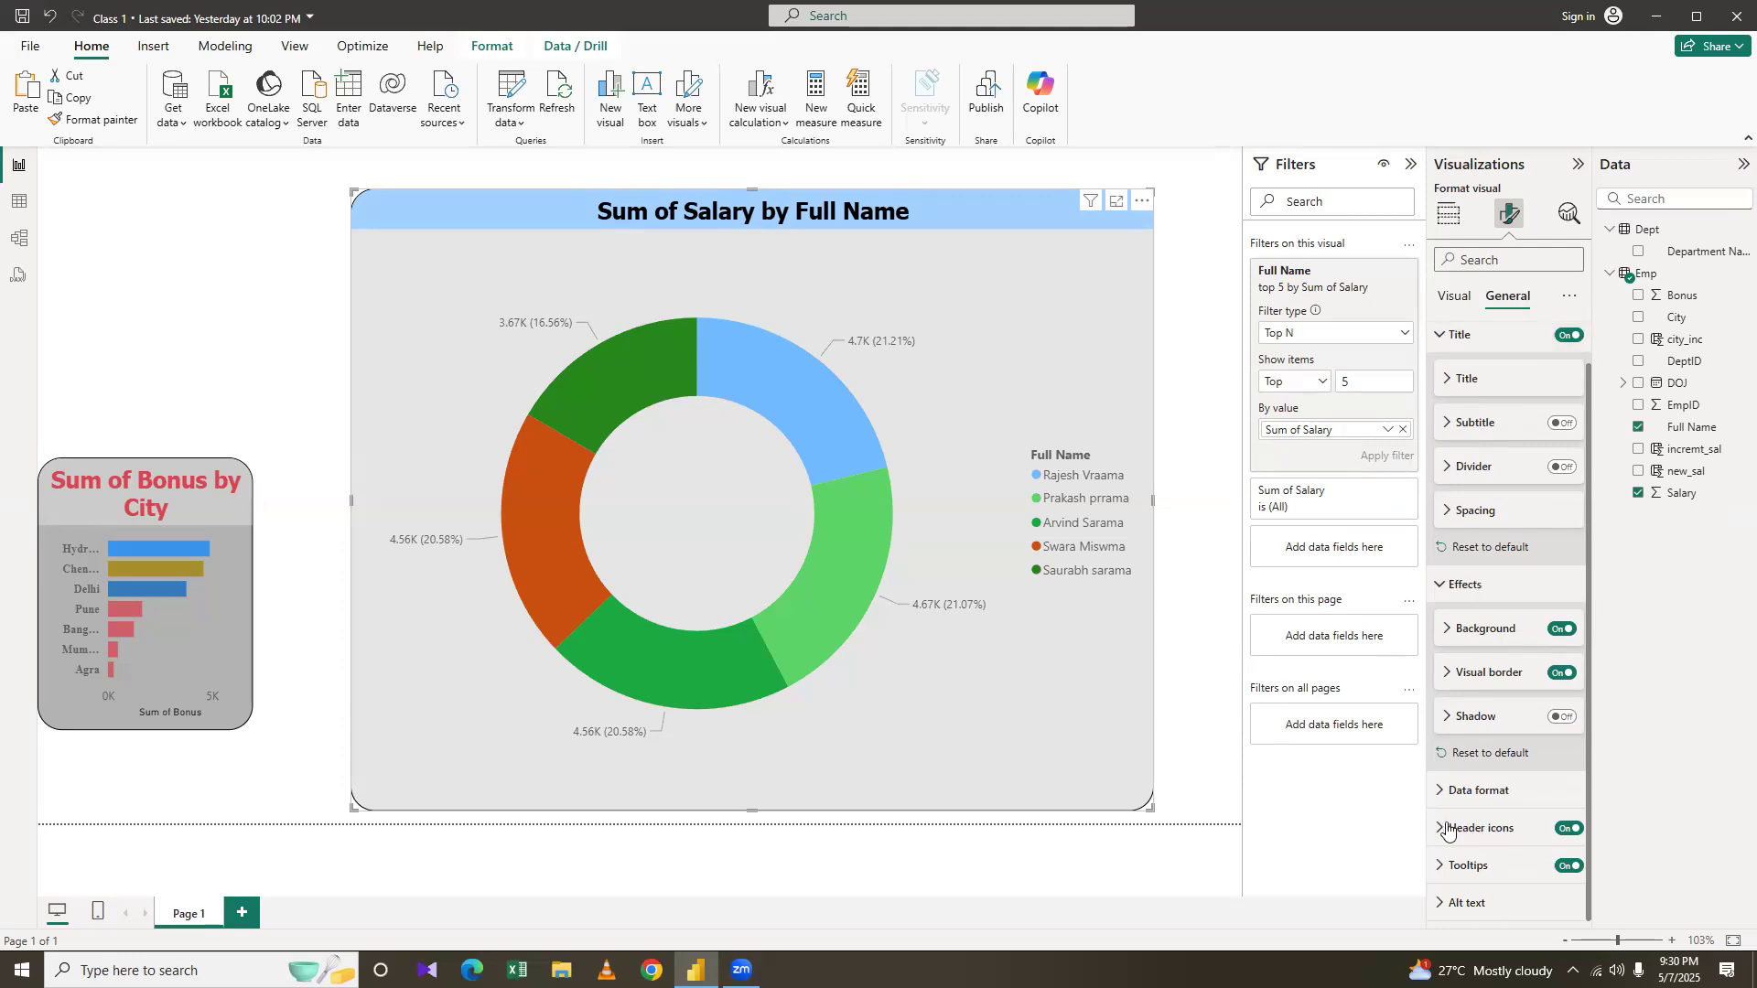
# Examine the header icon, alt text and tooltip settings available for the donut chart
pyautogui.click(1538, 827)
pyautogui.scroll(-3, 1510, 732)
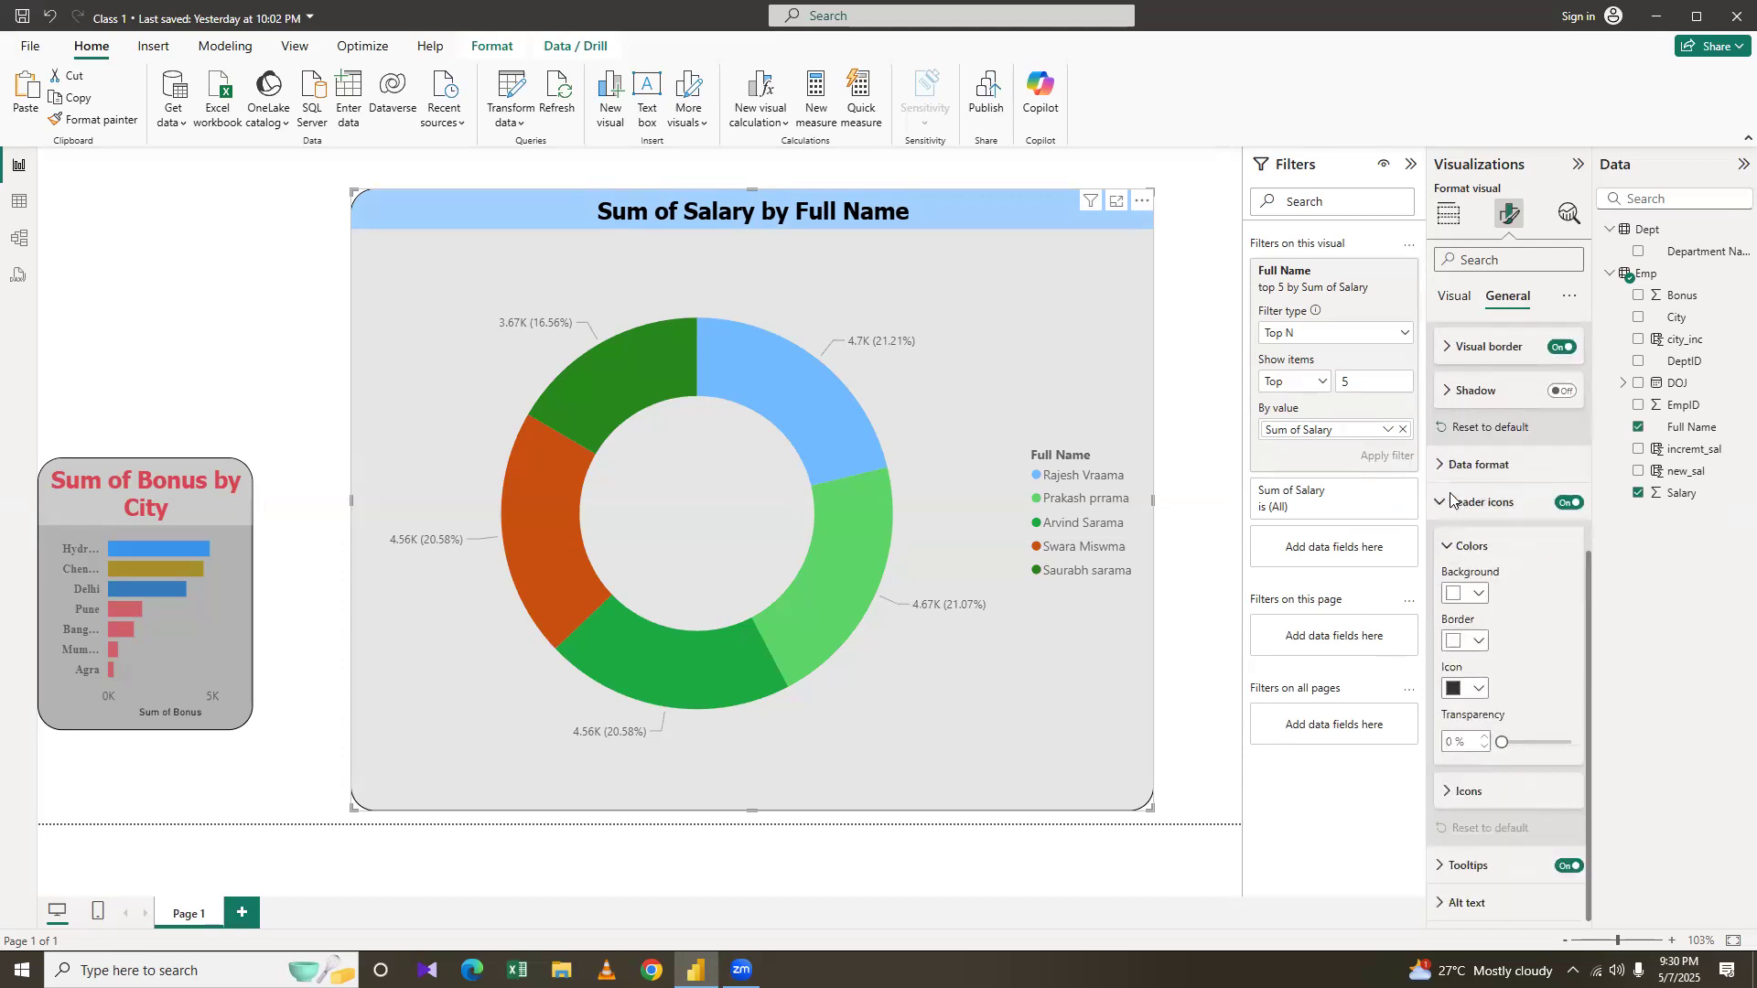
pyautogui.click(1451, 500)
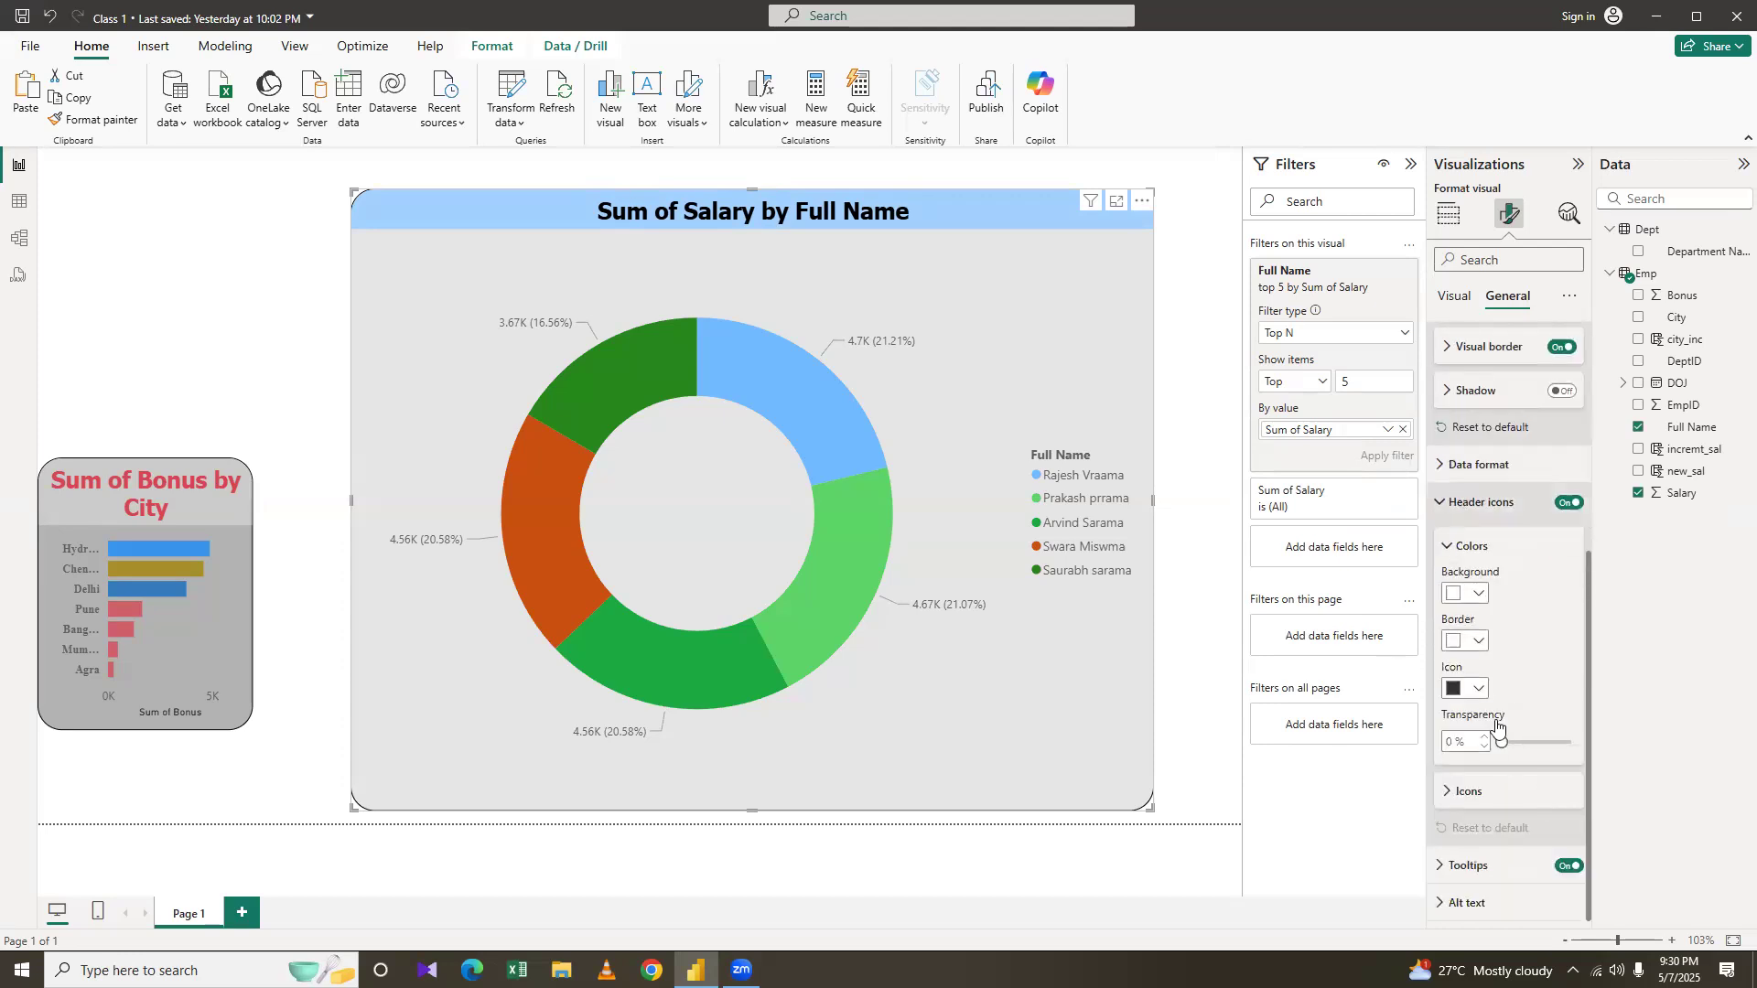
pyautogui.click(1450, 901)
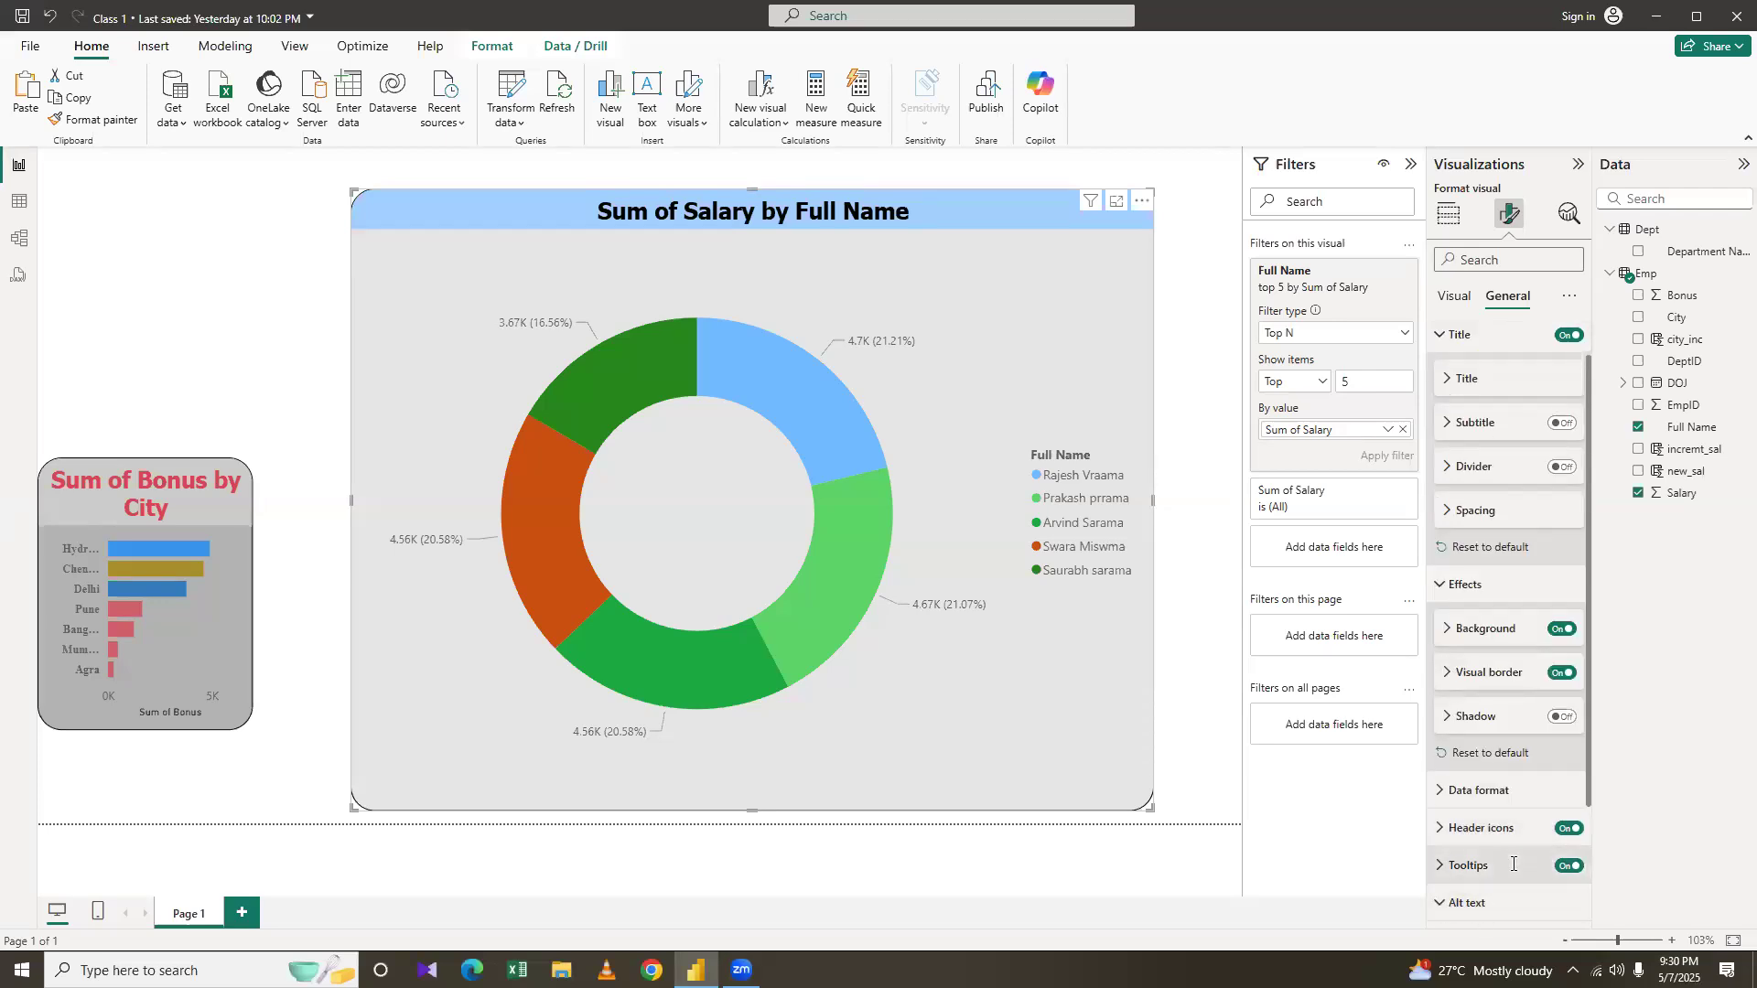
pyautogui.scroll(-2, 1513, 864)
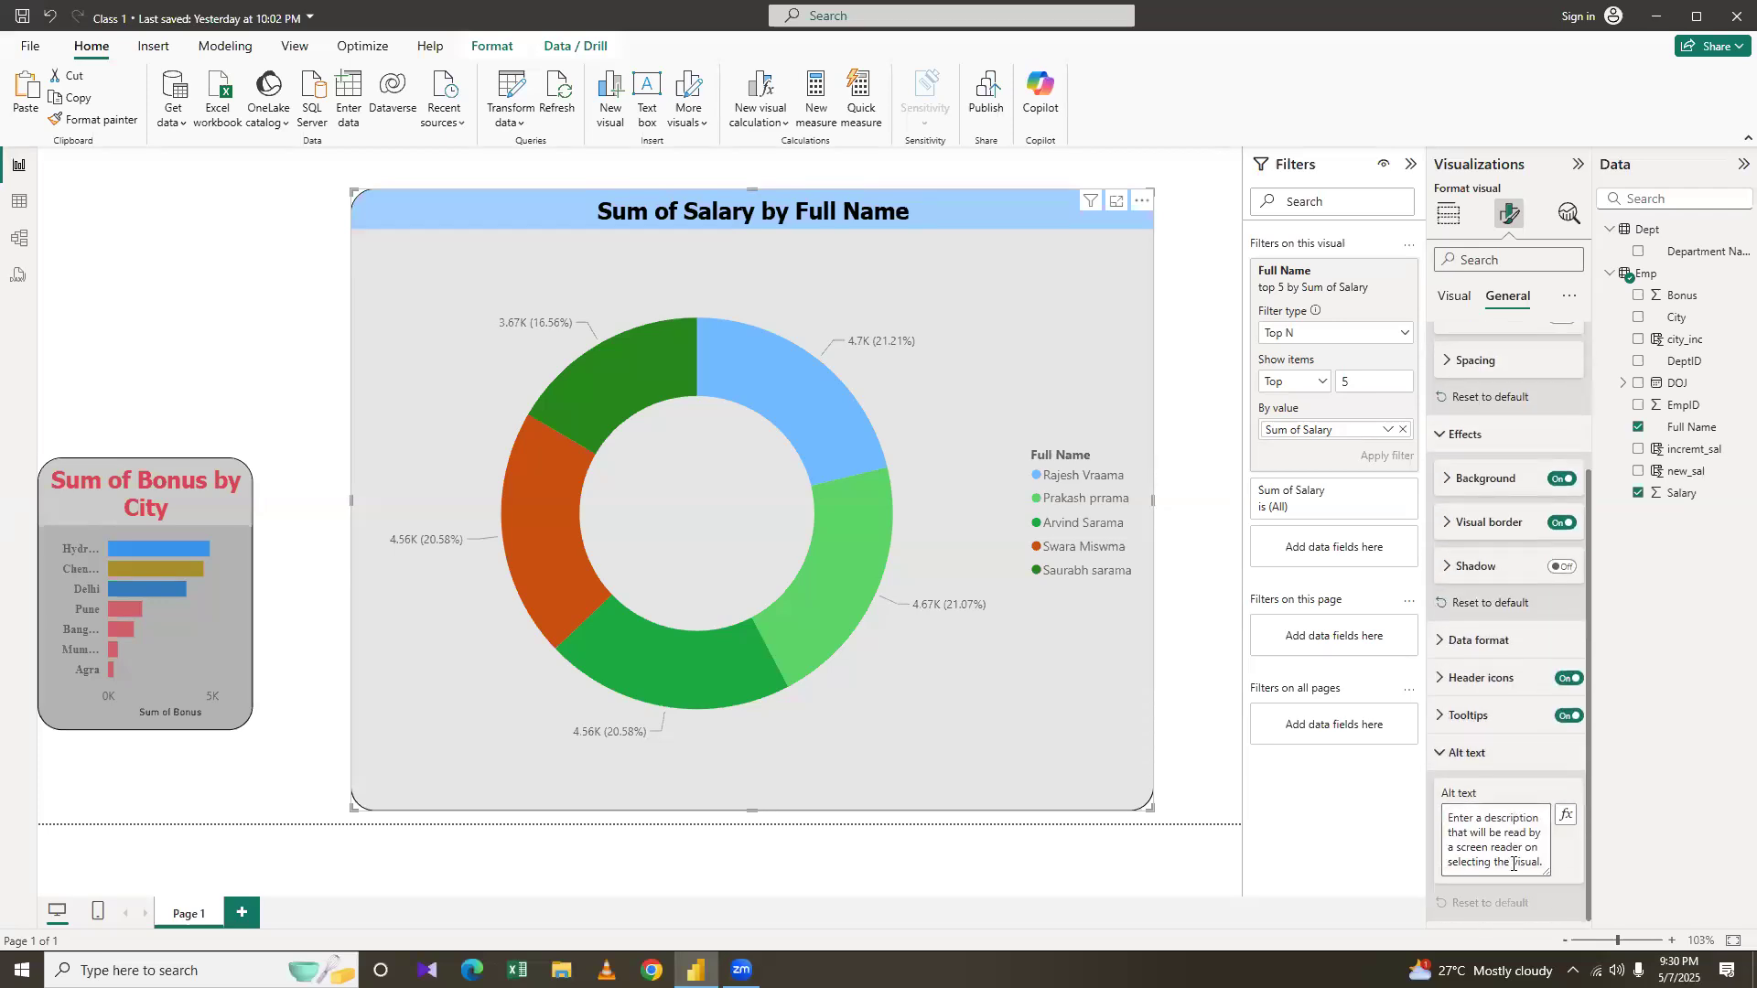
pyautogui.click(1449, 753)
pyautogui.click(1443, 869)
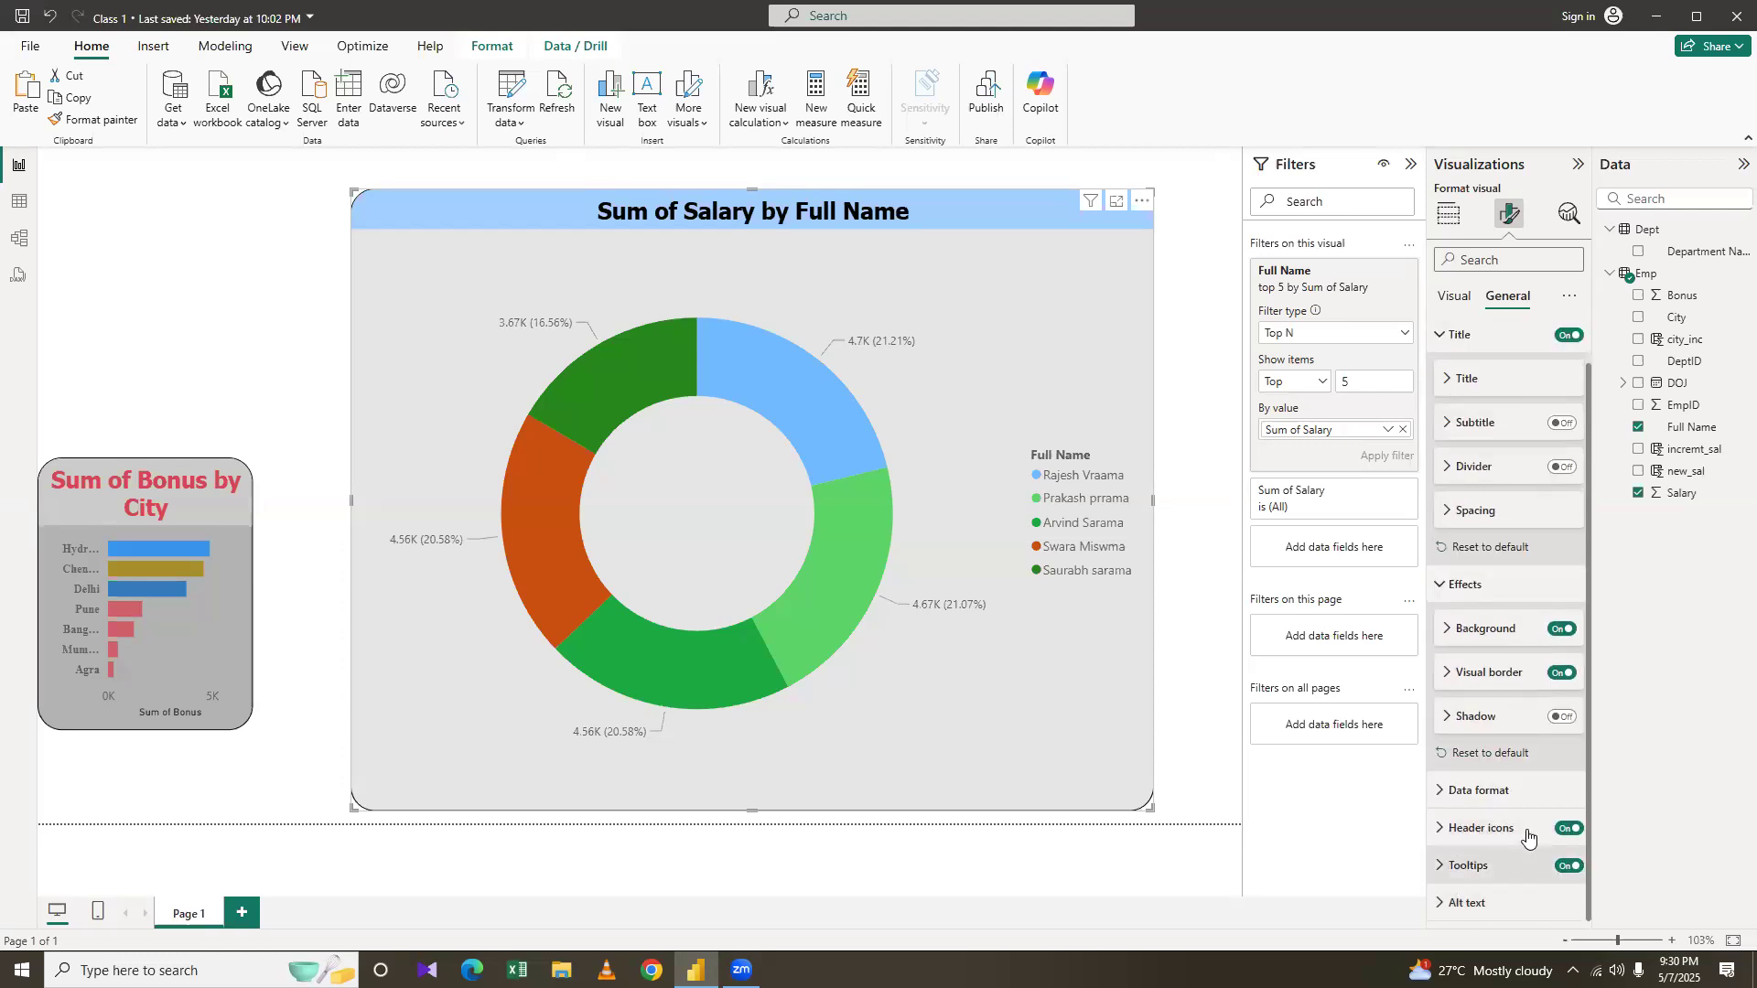
pyautogui.scroll(-3, 1527, 815)
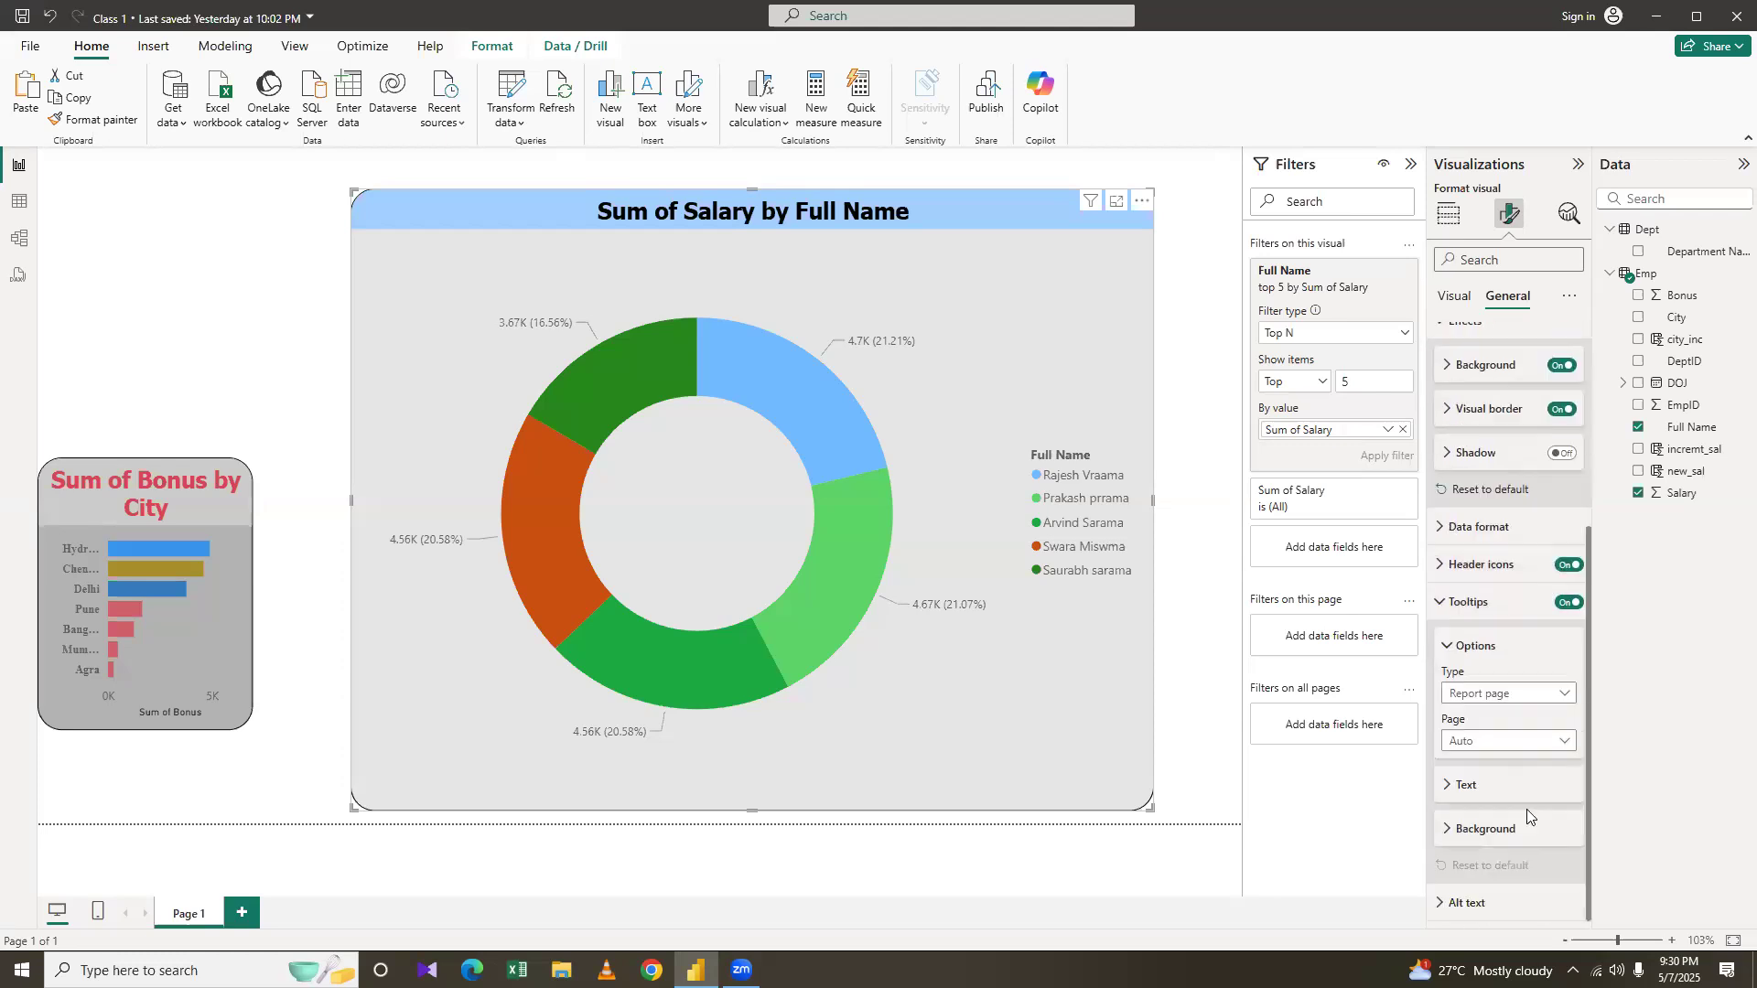
pyautogui.click(1442, 603)
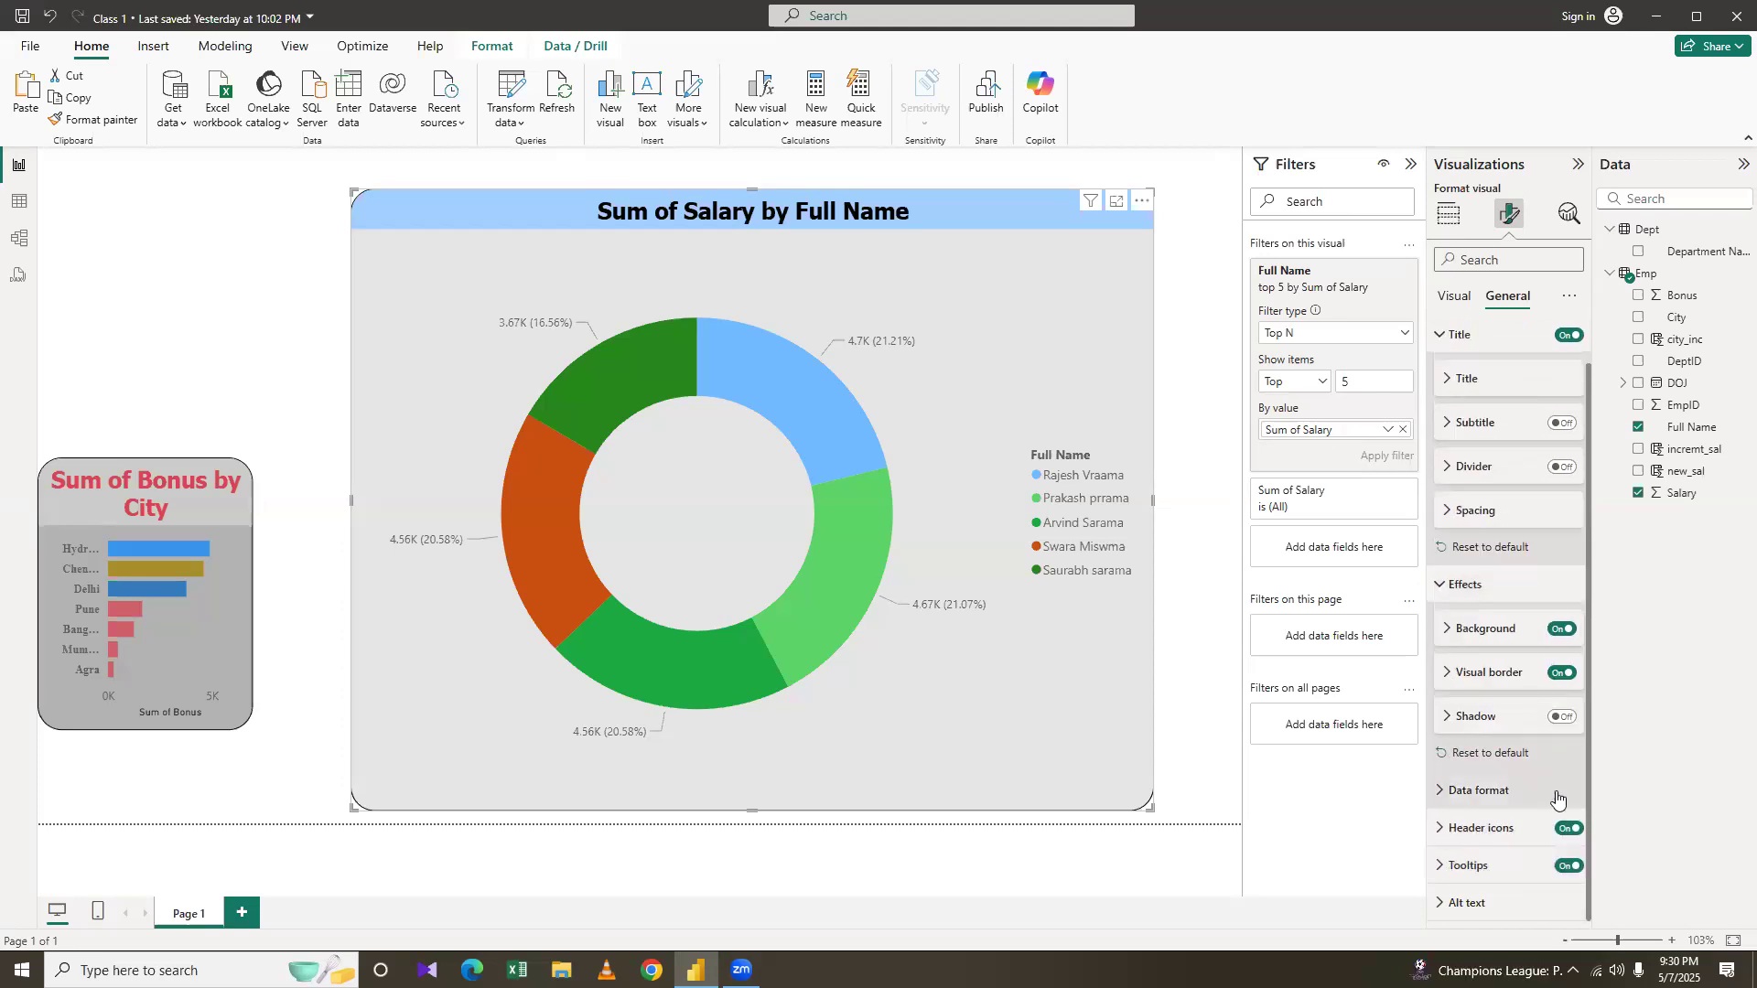
# Try black as the background colour of the donut chart's header icons and return it to white
pyautogui.click(1483, 828)
pyautogui.scroll(-3, 1509, 689)
pyautogui.click(1463, 595)
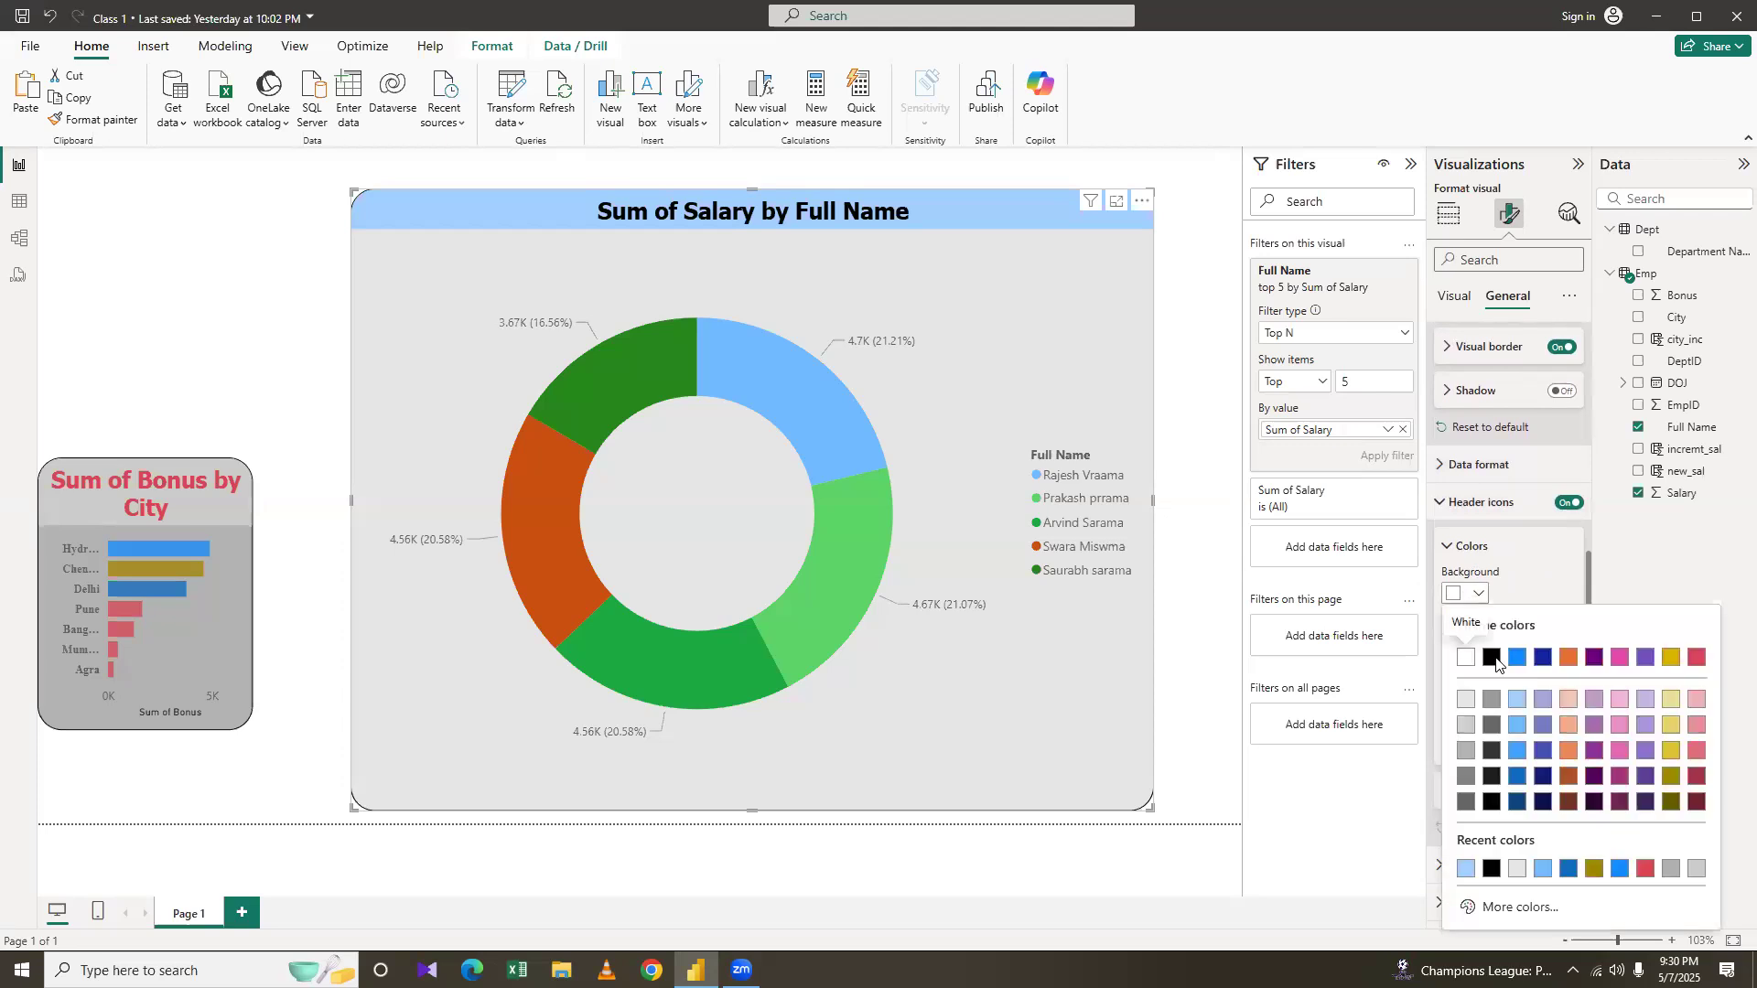
pyautogui.click(1492, 658)
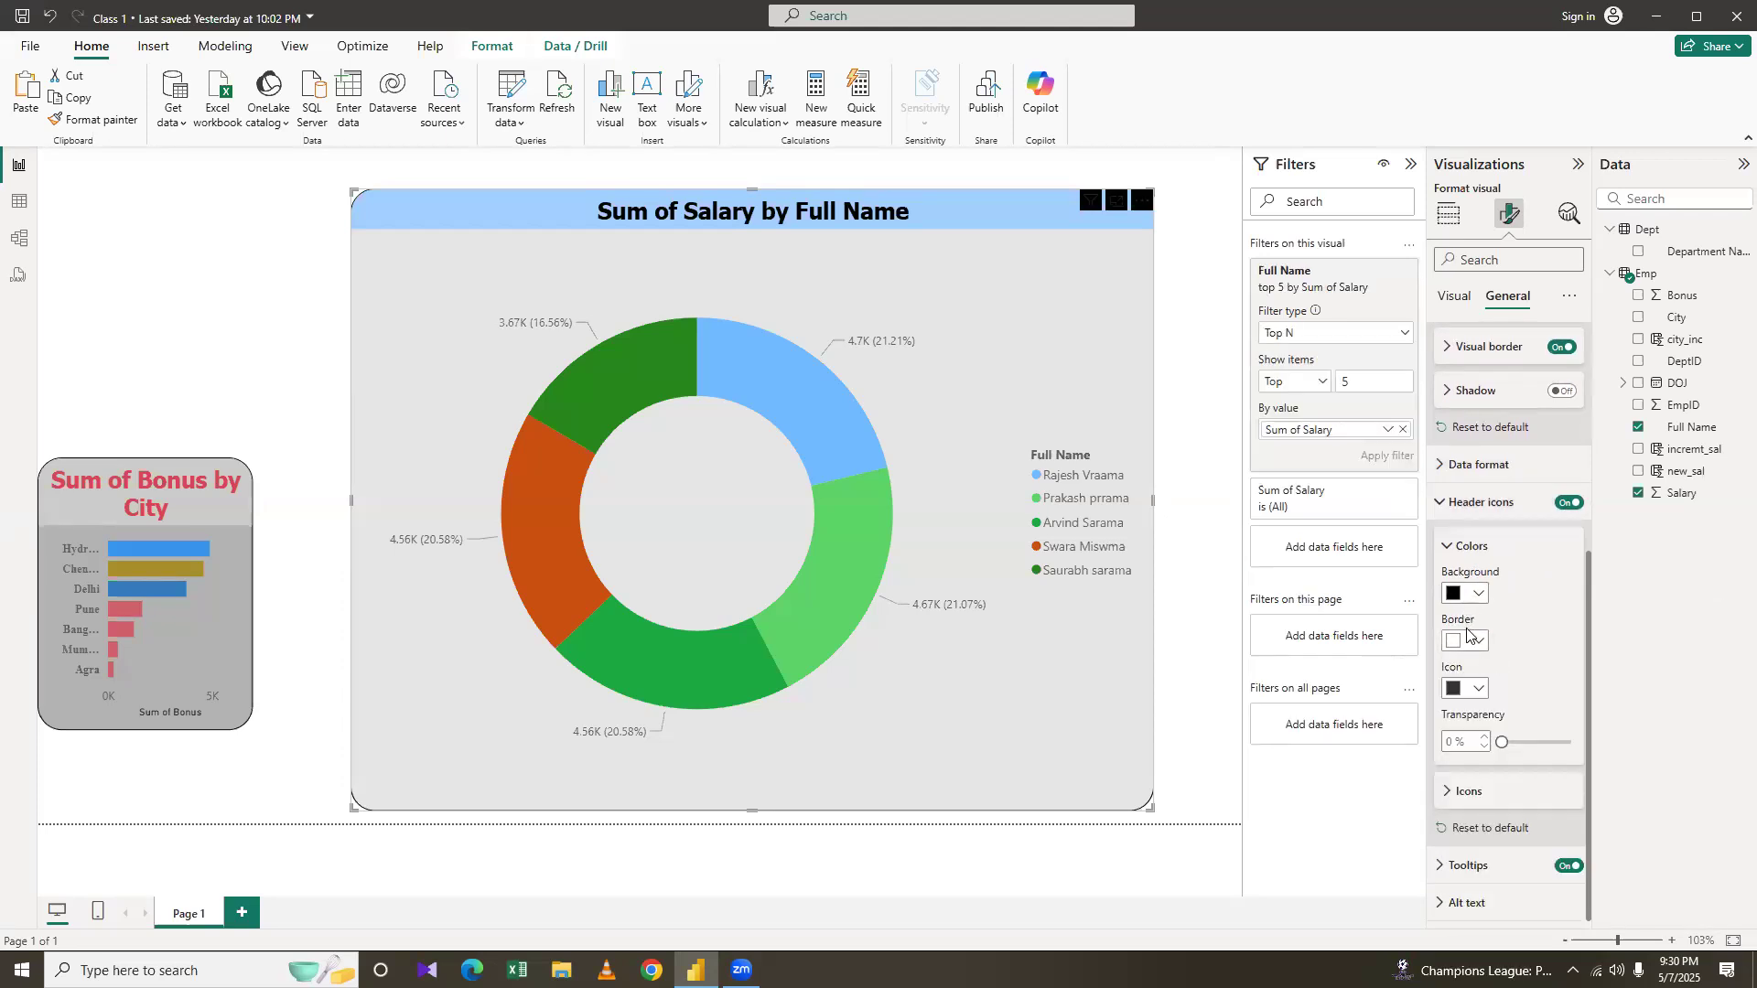
pyautogui.click(1465, 648)
pyautogui.click(1466, 657)
pyautogui.click(1448, 544)
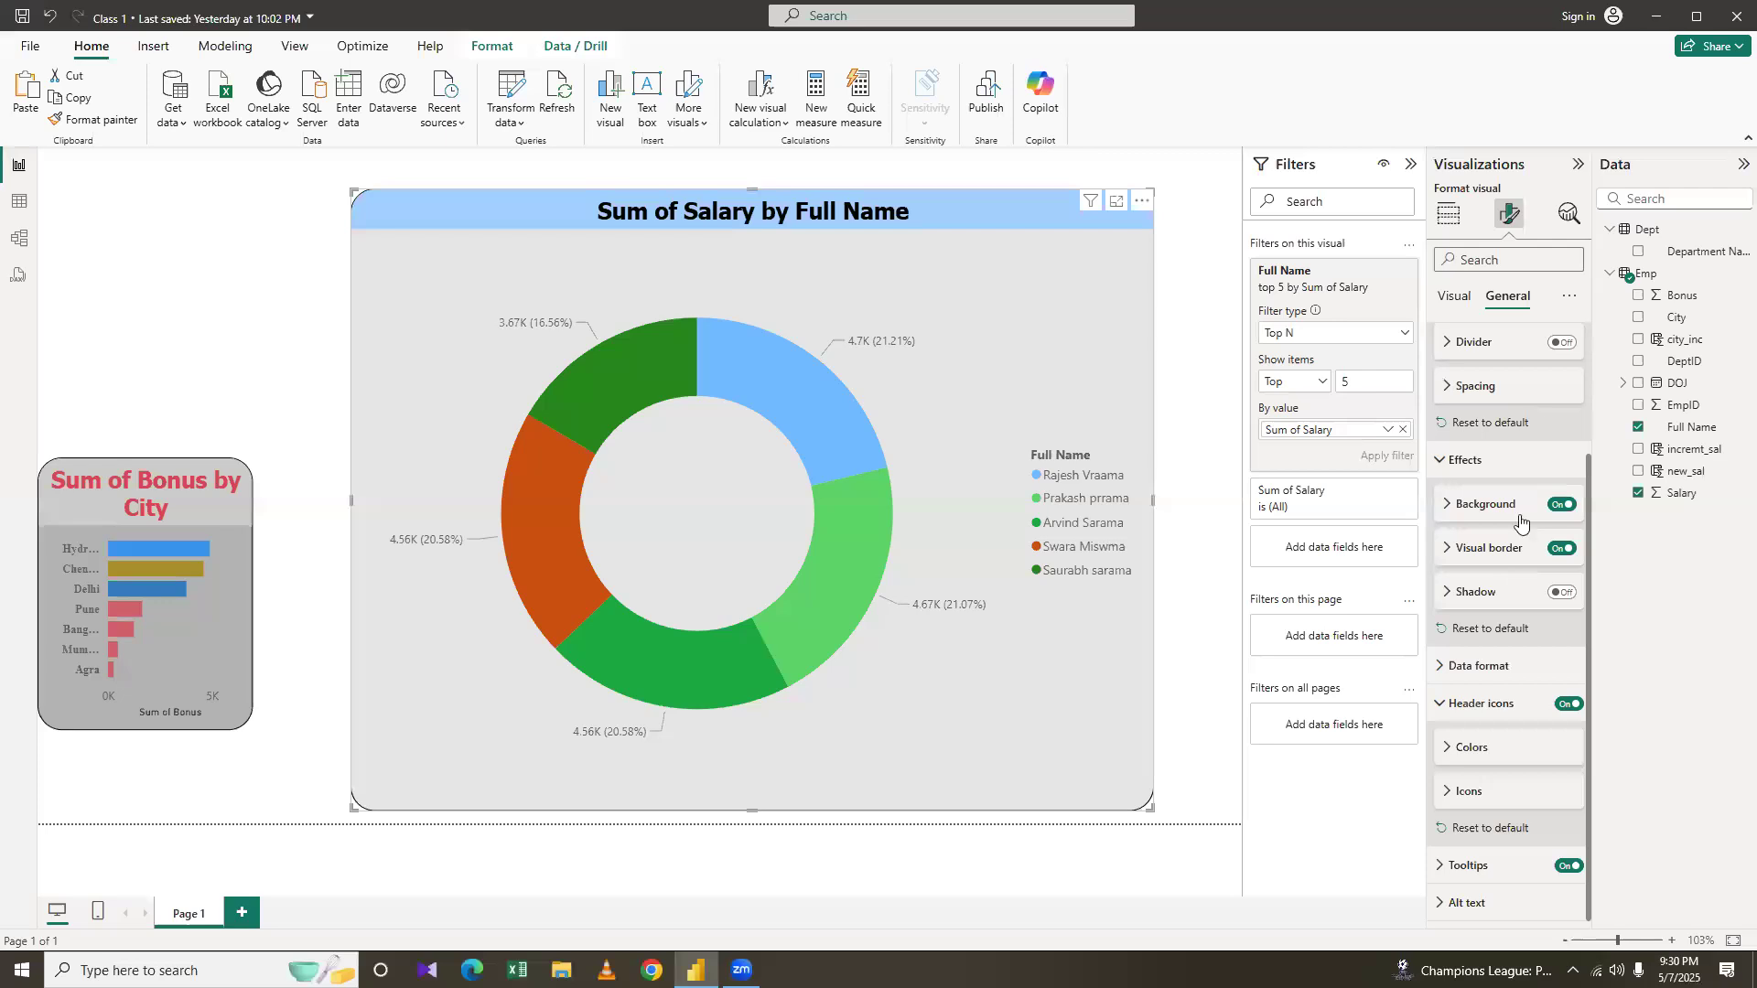
pyautogui.scroll(3, 1515, 513)
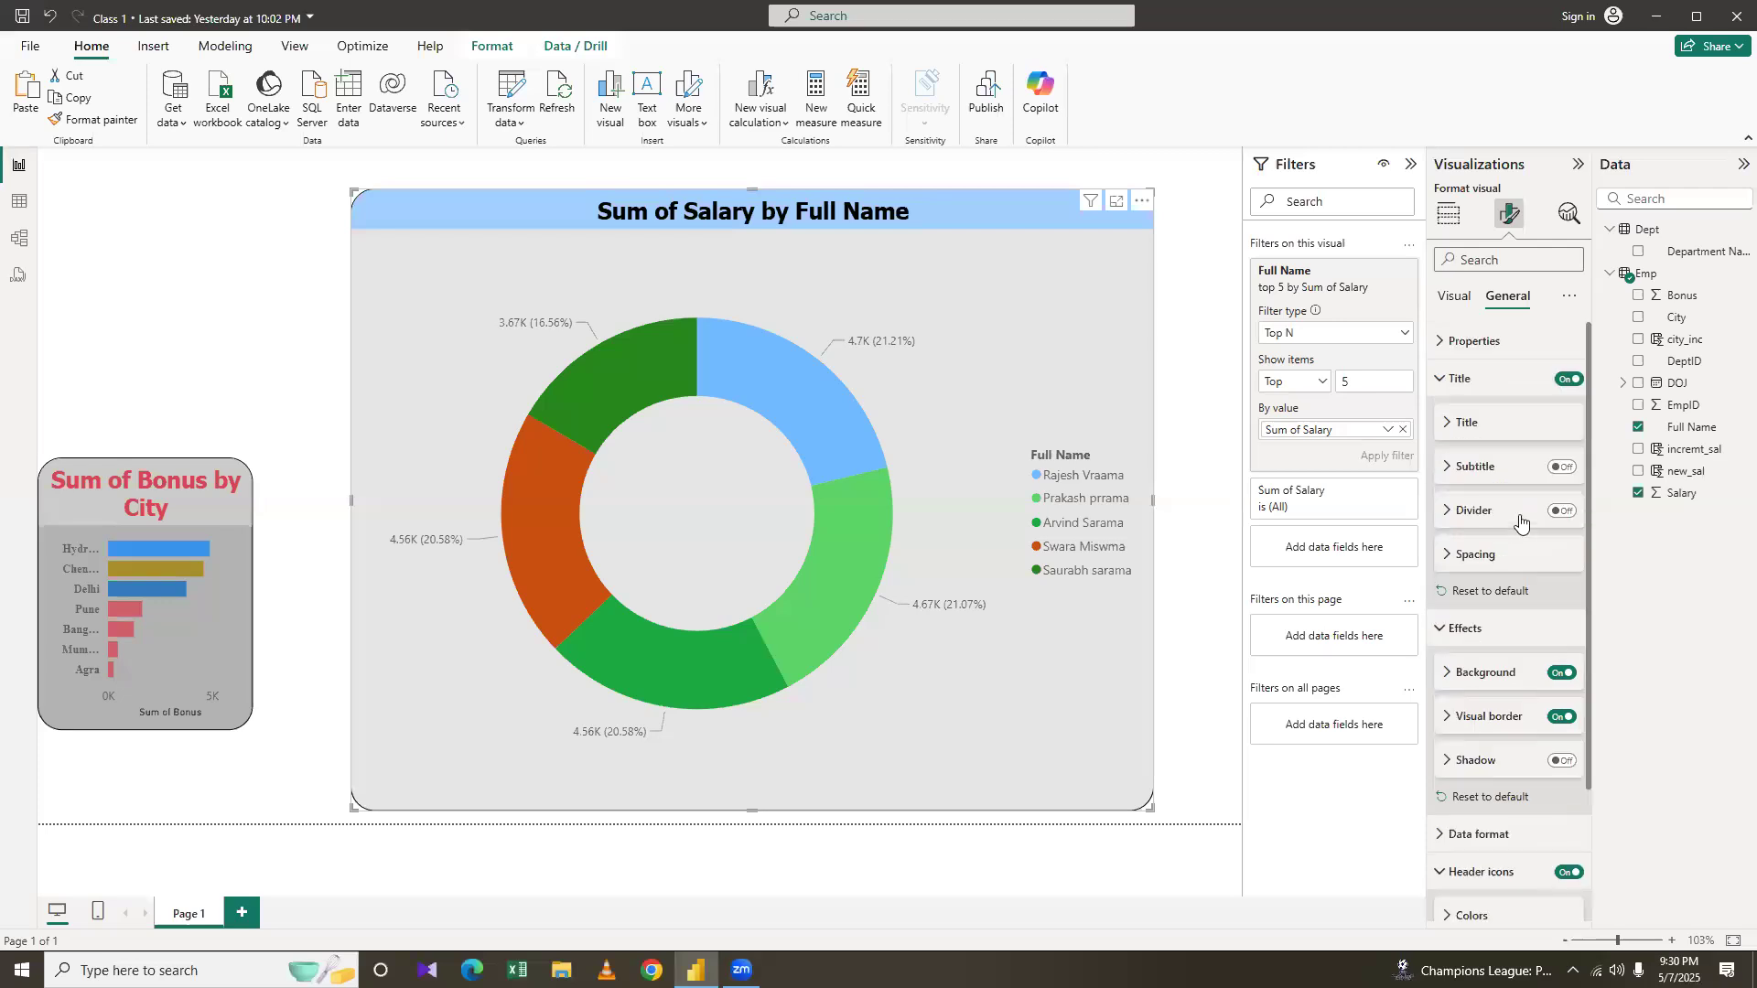
# Set the colour of the donut chart's 4.7K slice to the lightest blue shade, after trying black and white
pyautogui.click(1449, 301)
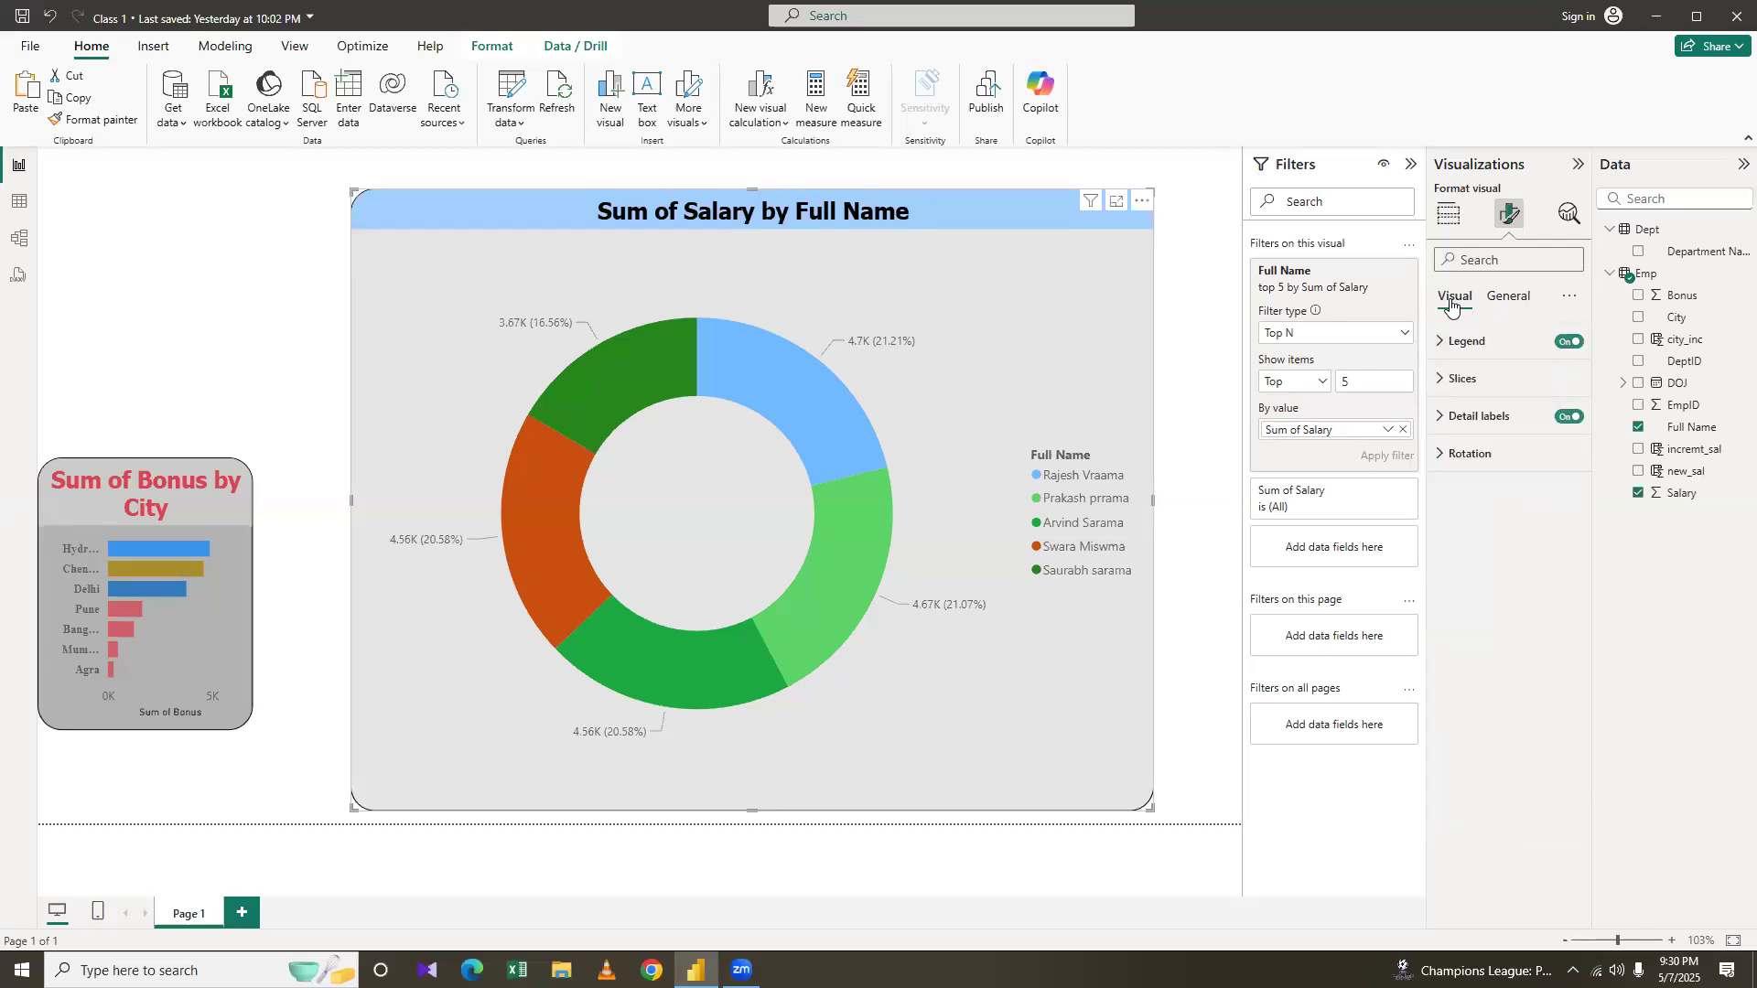
pyautogui.click(1462, 379)
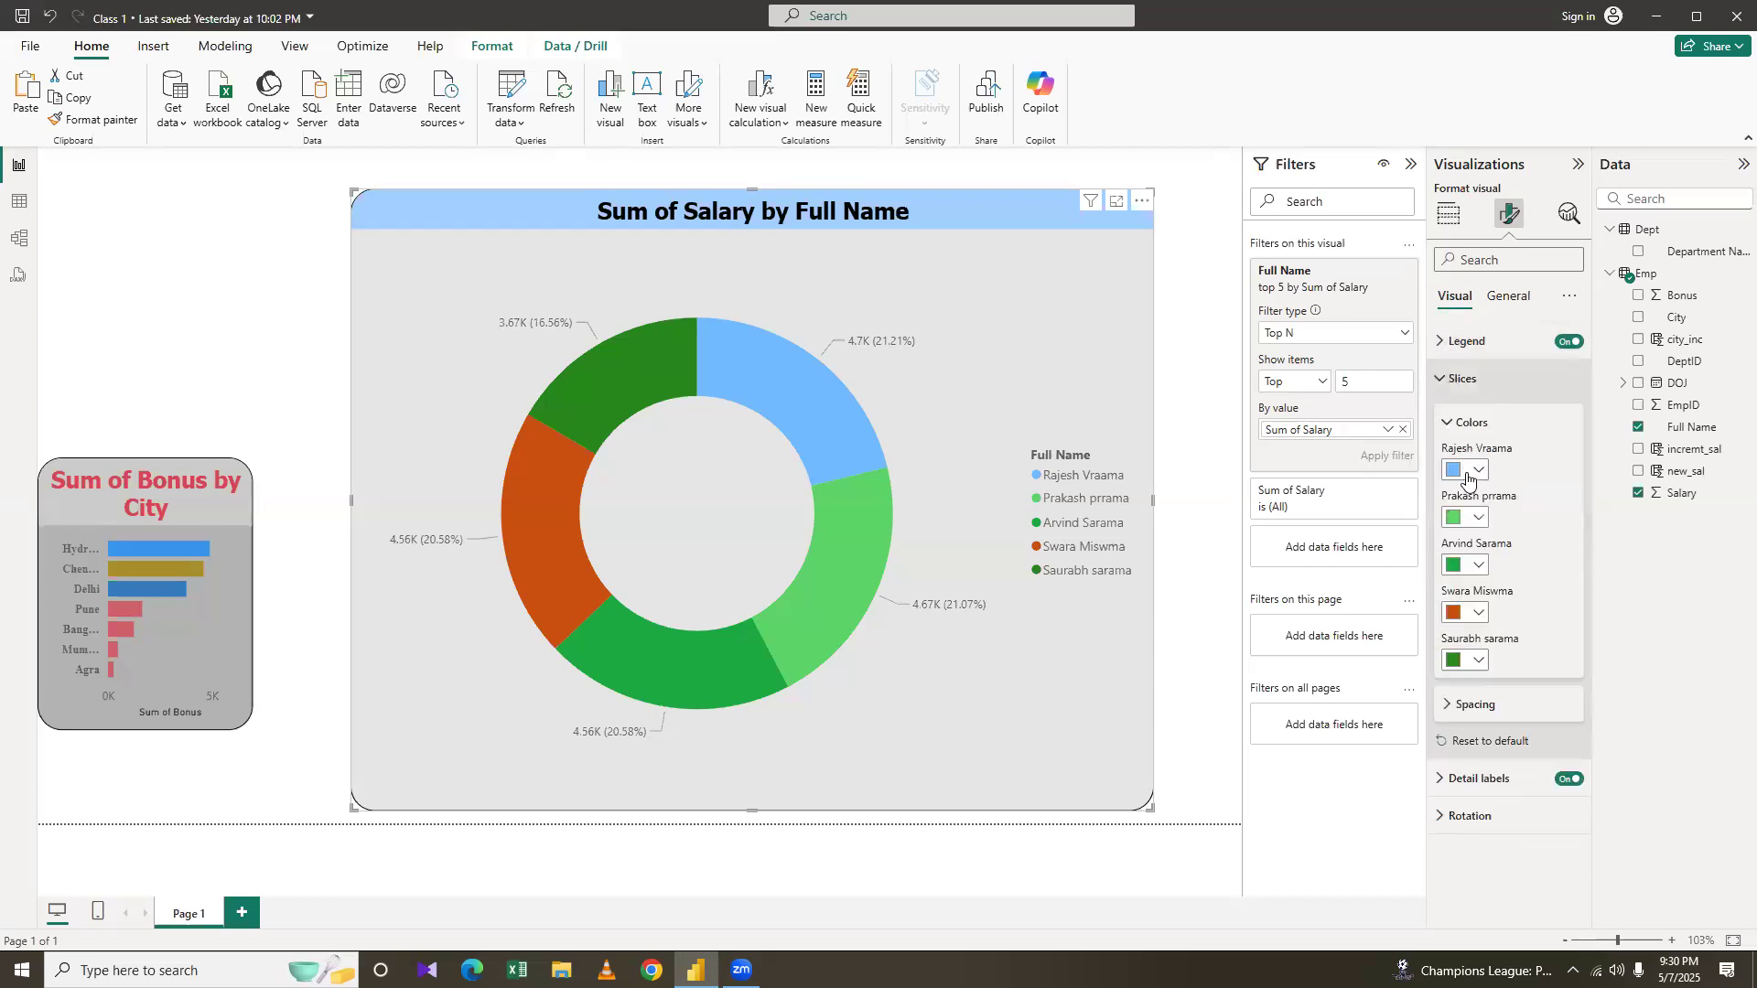
pyautogui.click(1481, 512)
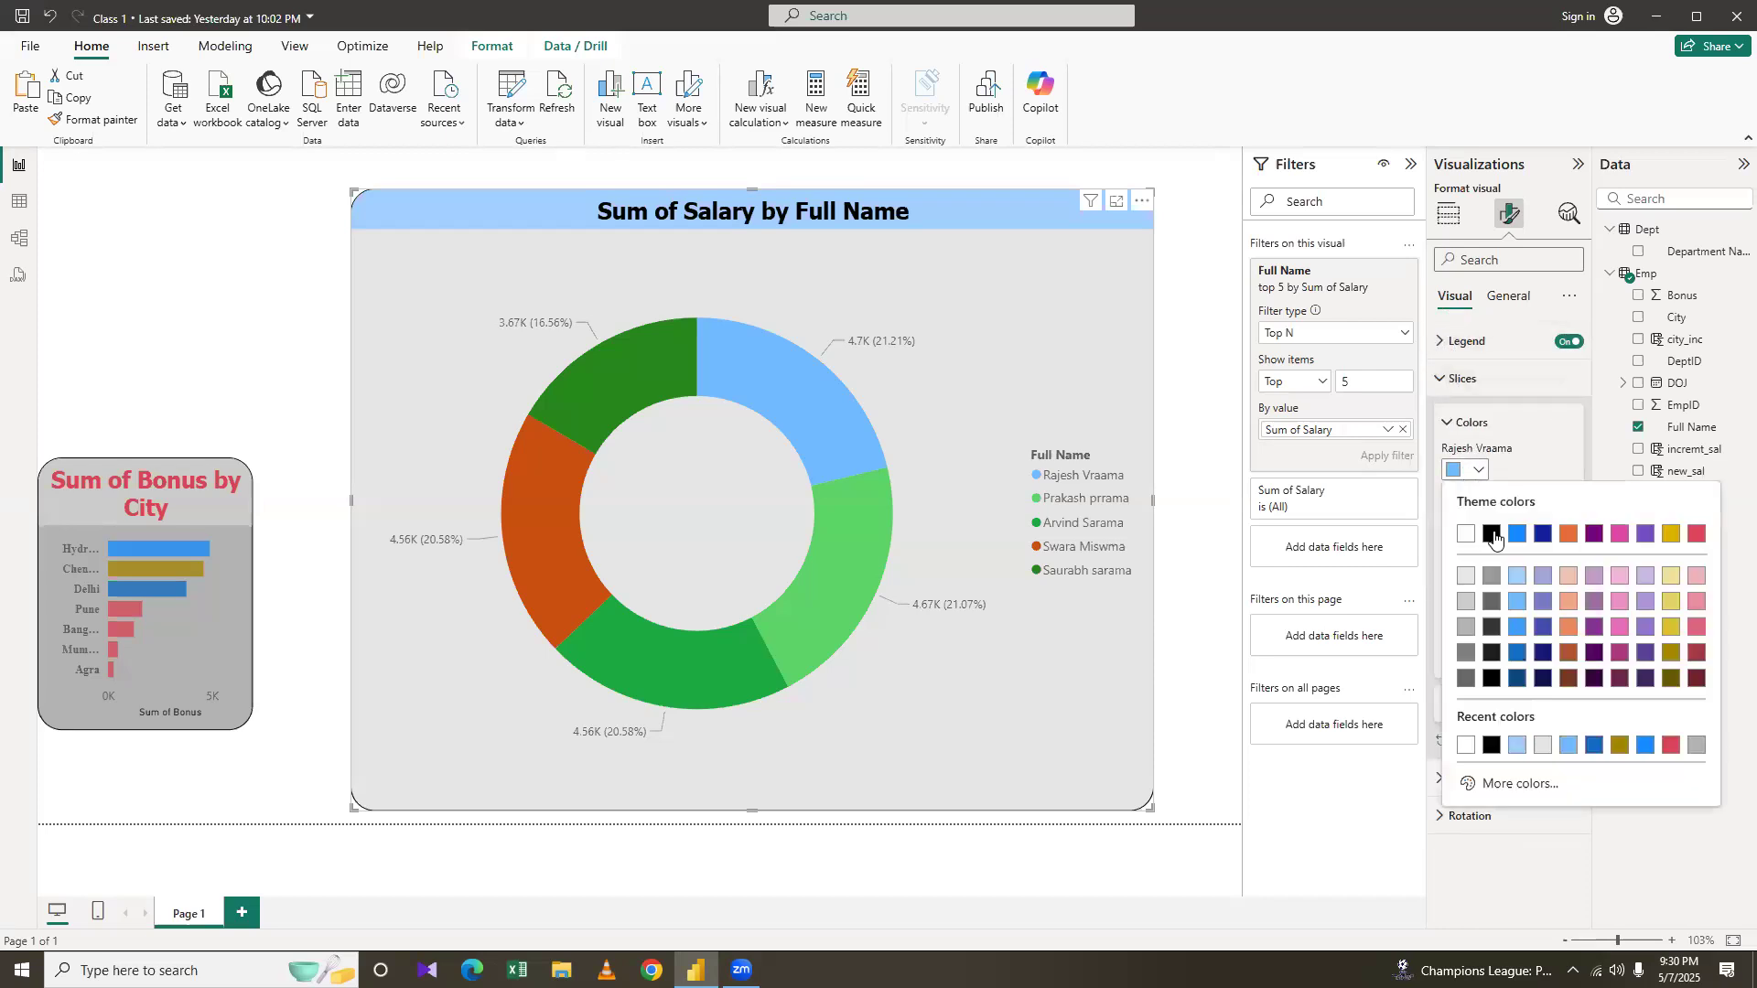
pyautogui.click(1491, 534)
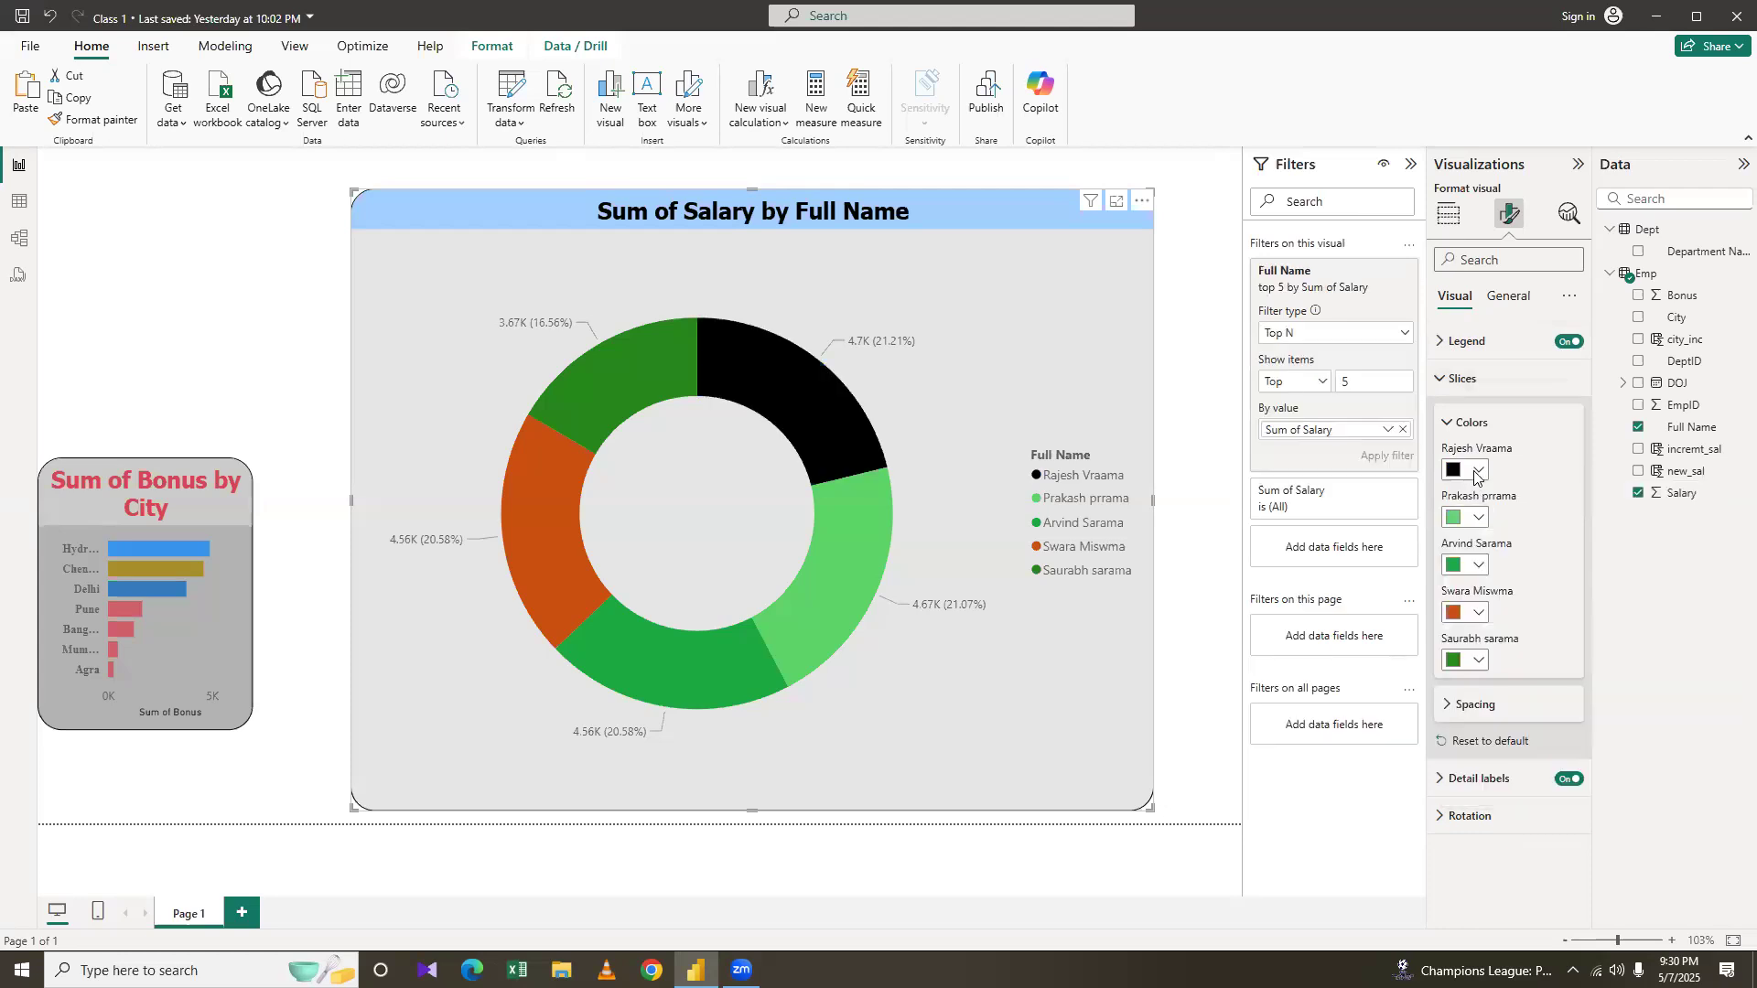
pyautogui.click(1470, 469)
pyautogui.click(1466, 533)
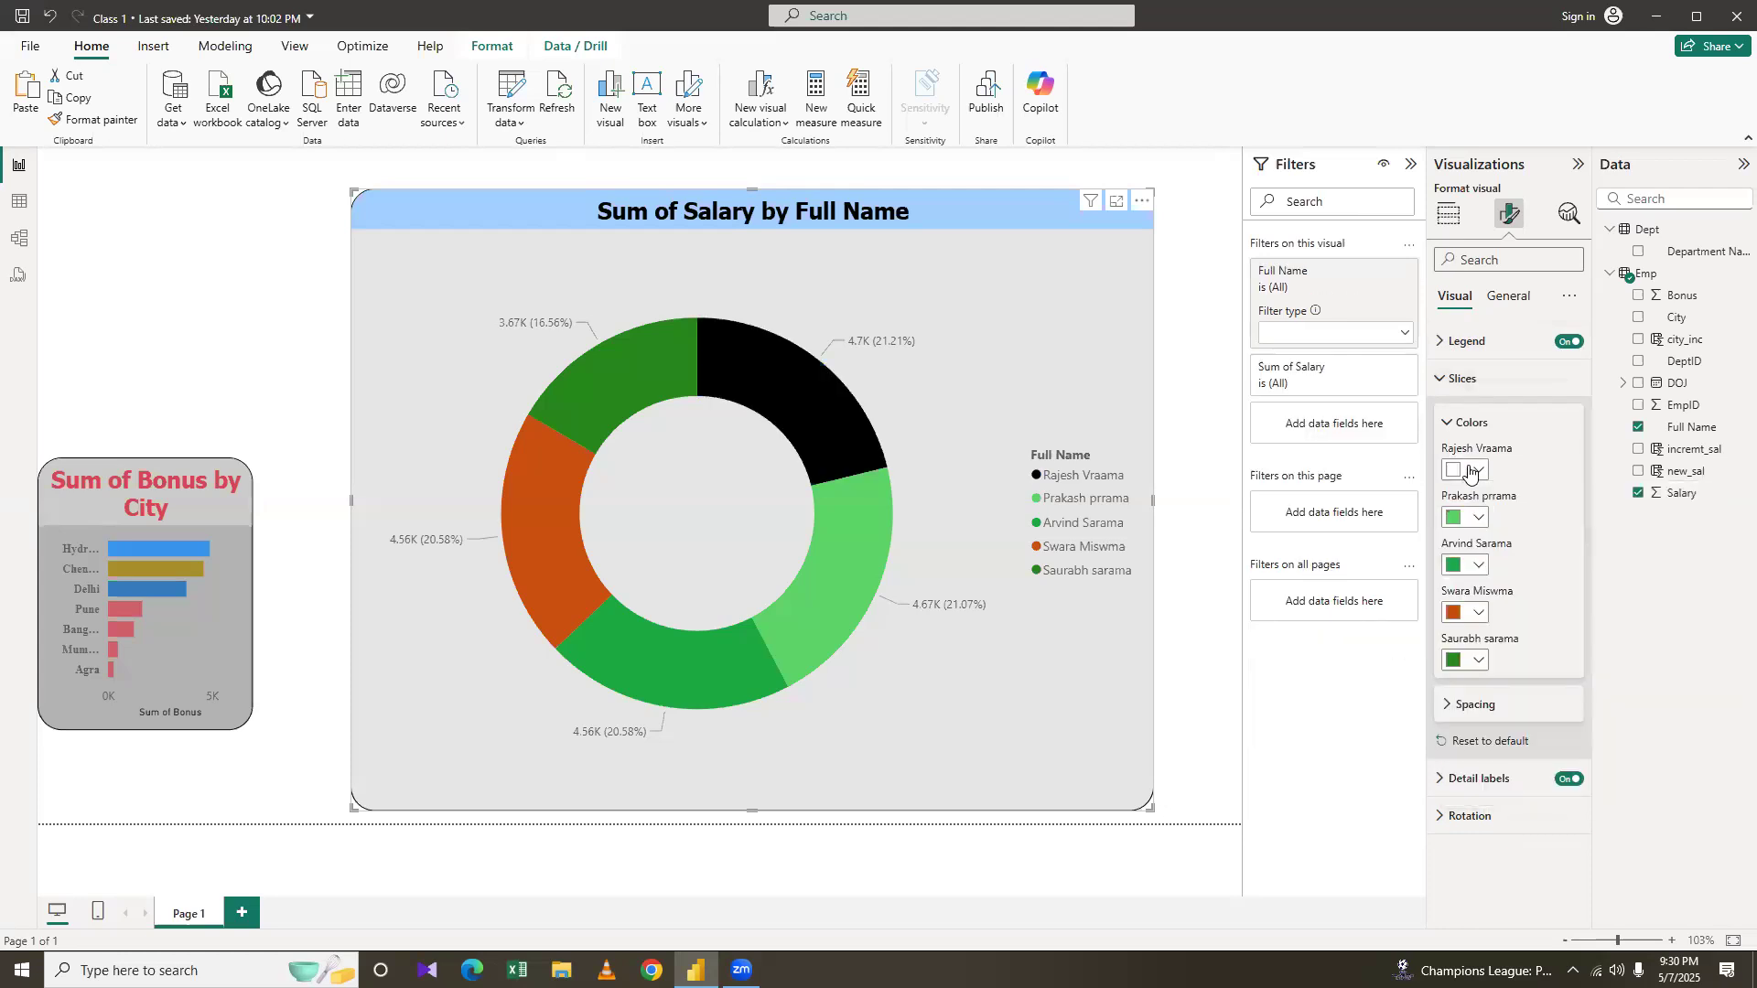
pyautogui.click(1470, 470)
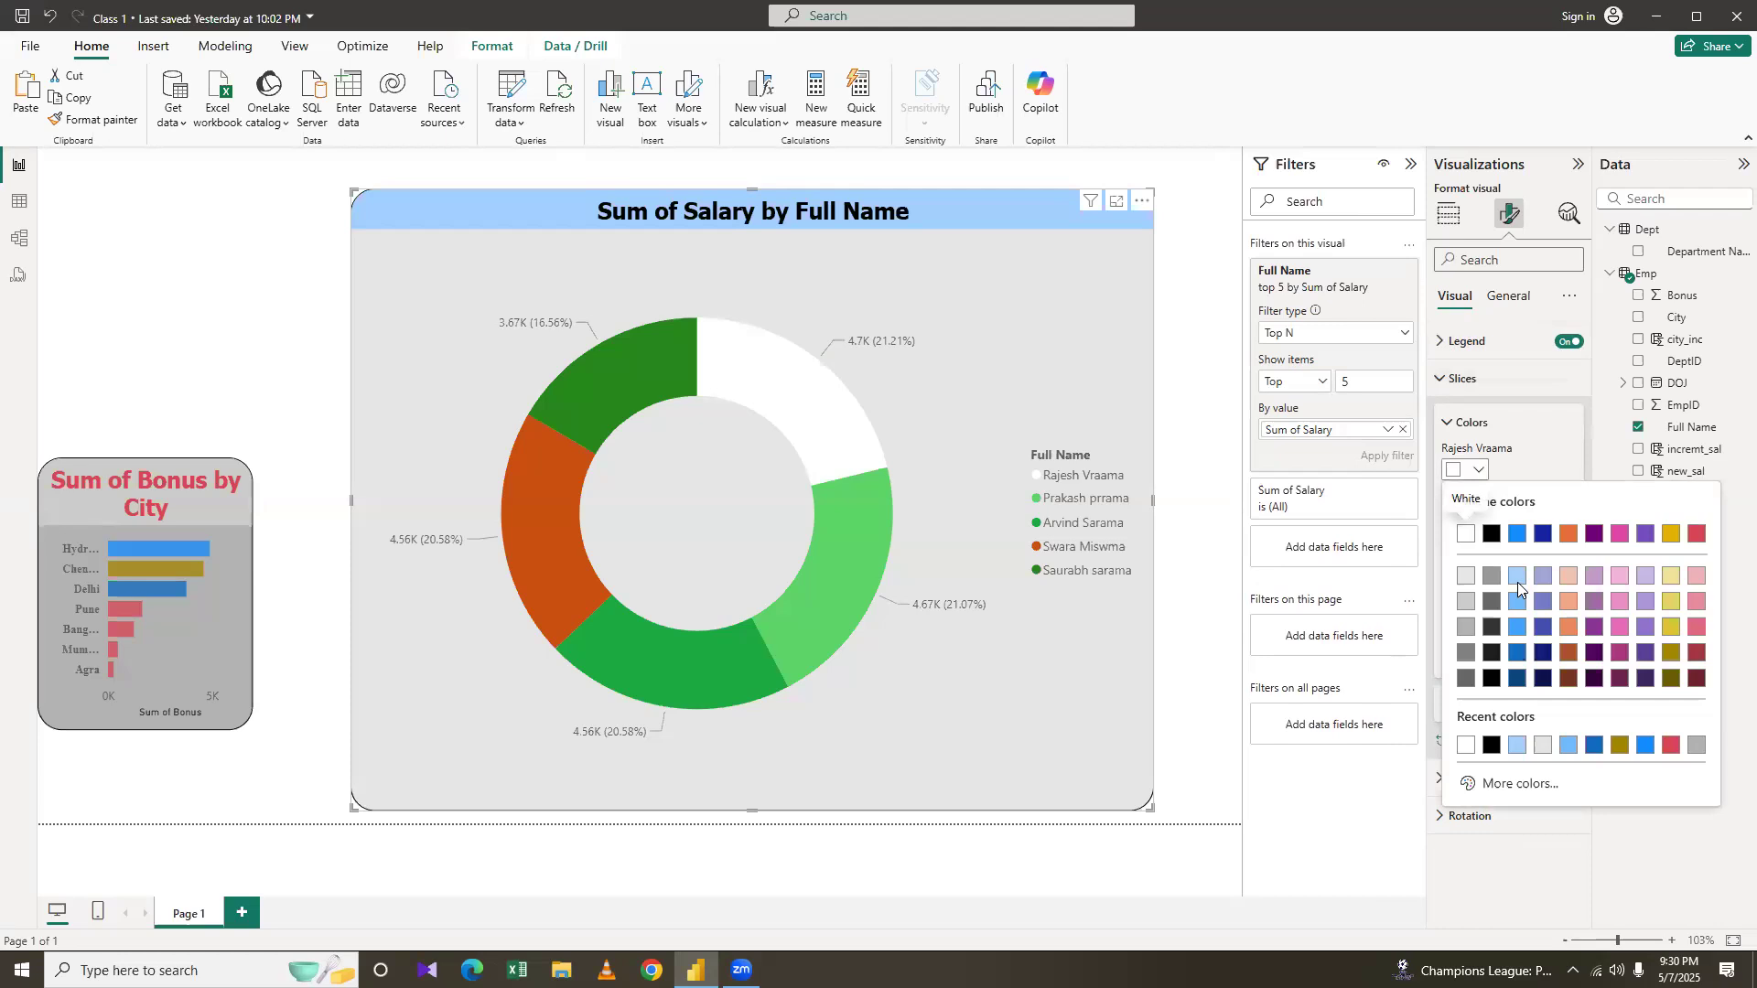
pyautogui.click(1517, 577)
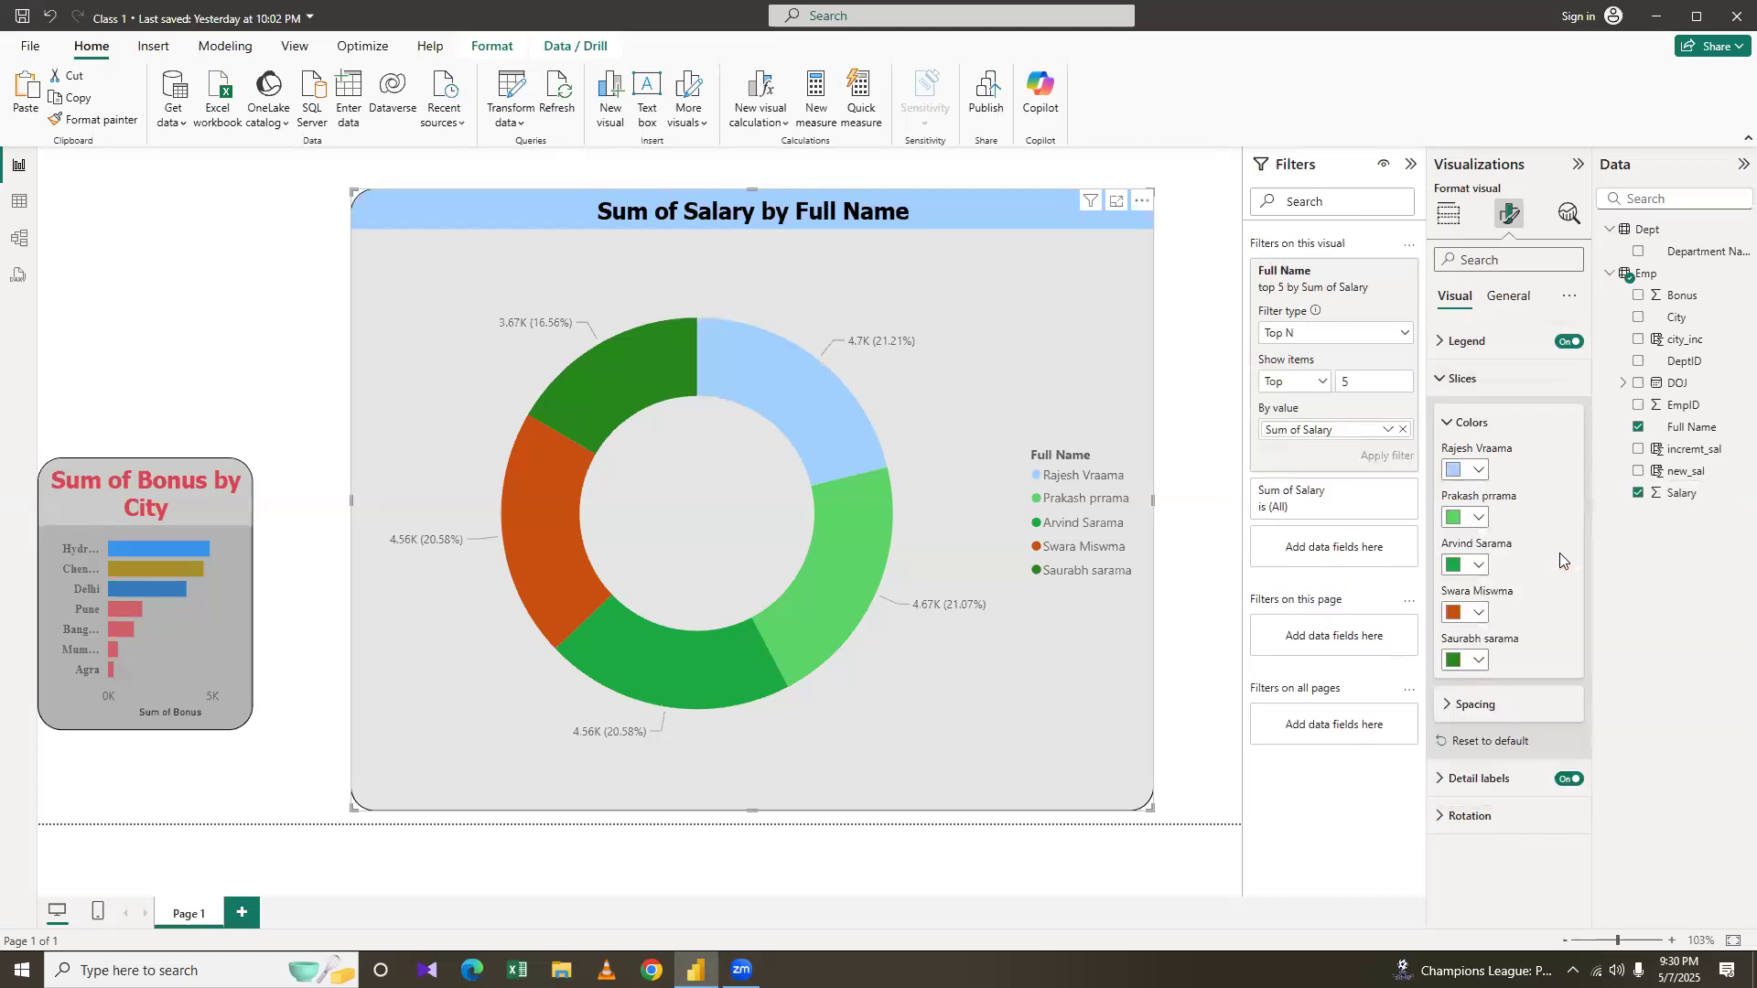
# Reduce the inner radius of the donut chart's slices to roughly a third, making the ring thicker
pyautogui.click(1457, 427)
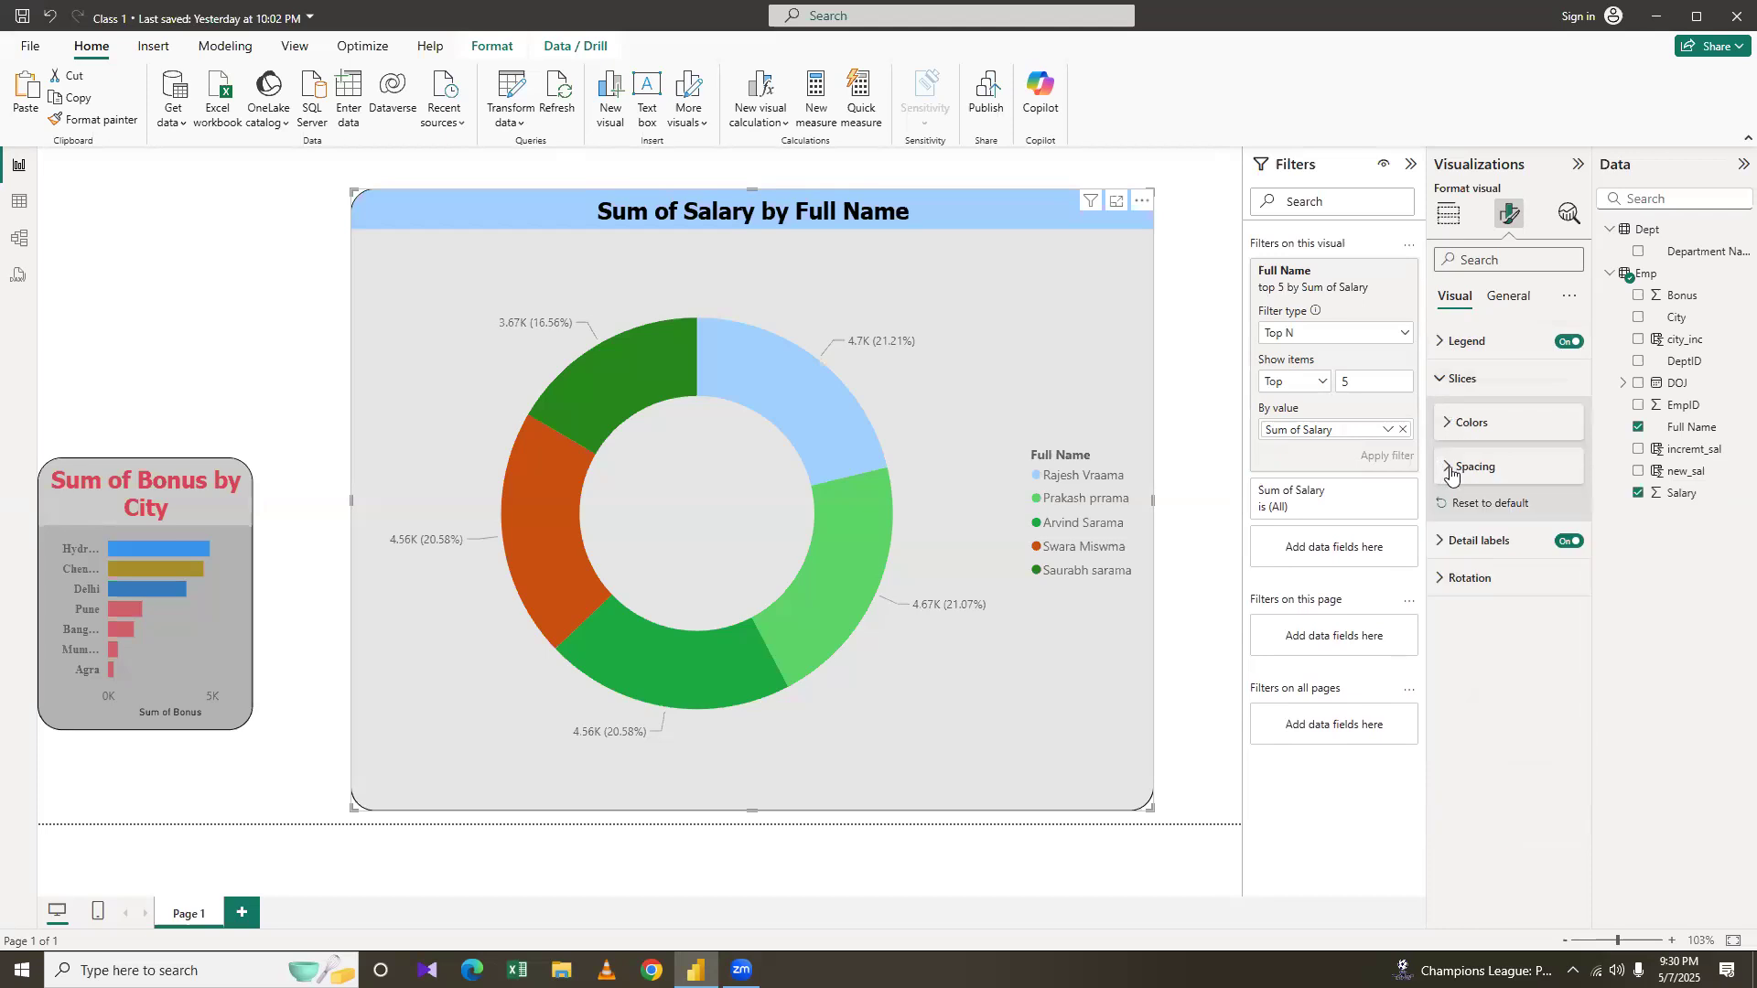
pyautogui.click(1475, 466)
pyautogui.moveTo(1530, 520)
pyautogui.mouseDown()
pyautogui.moveTo(1512, 520)
pyautogui.moveTo(1540, 534)
pyautogui.mouseUp()
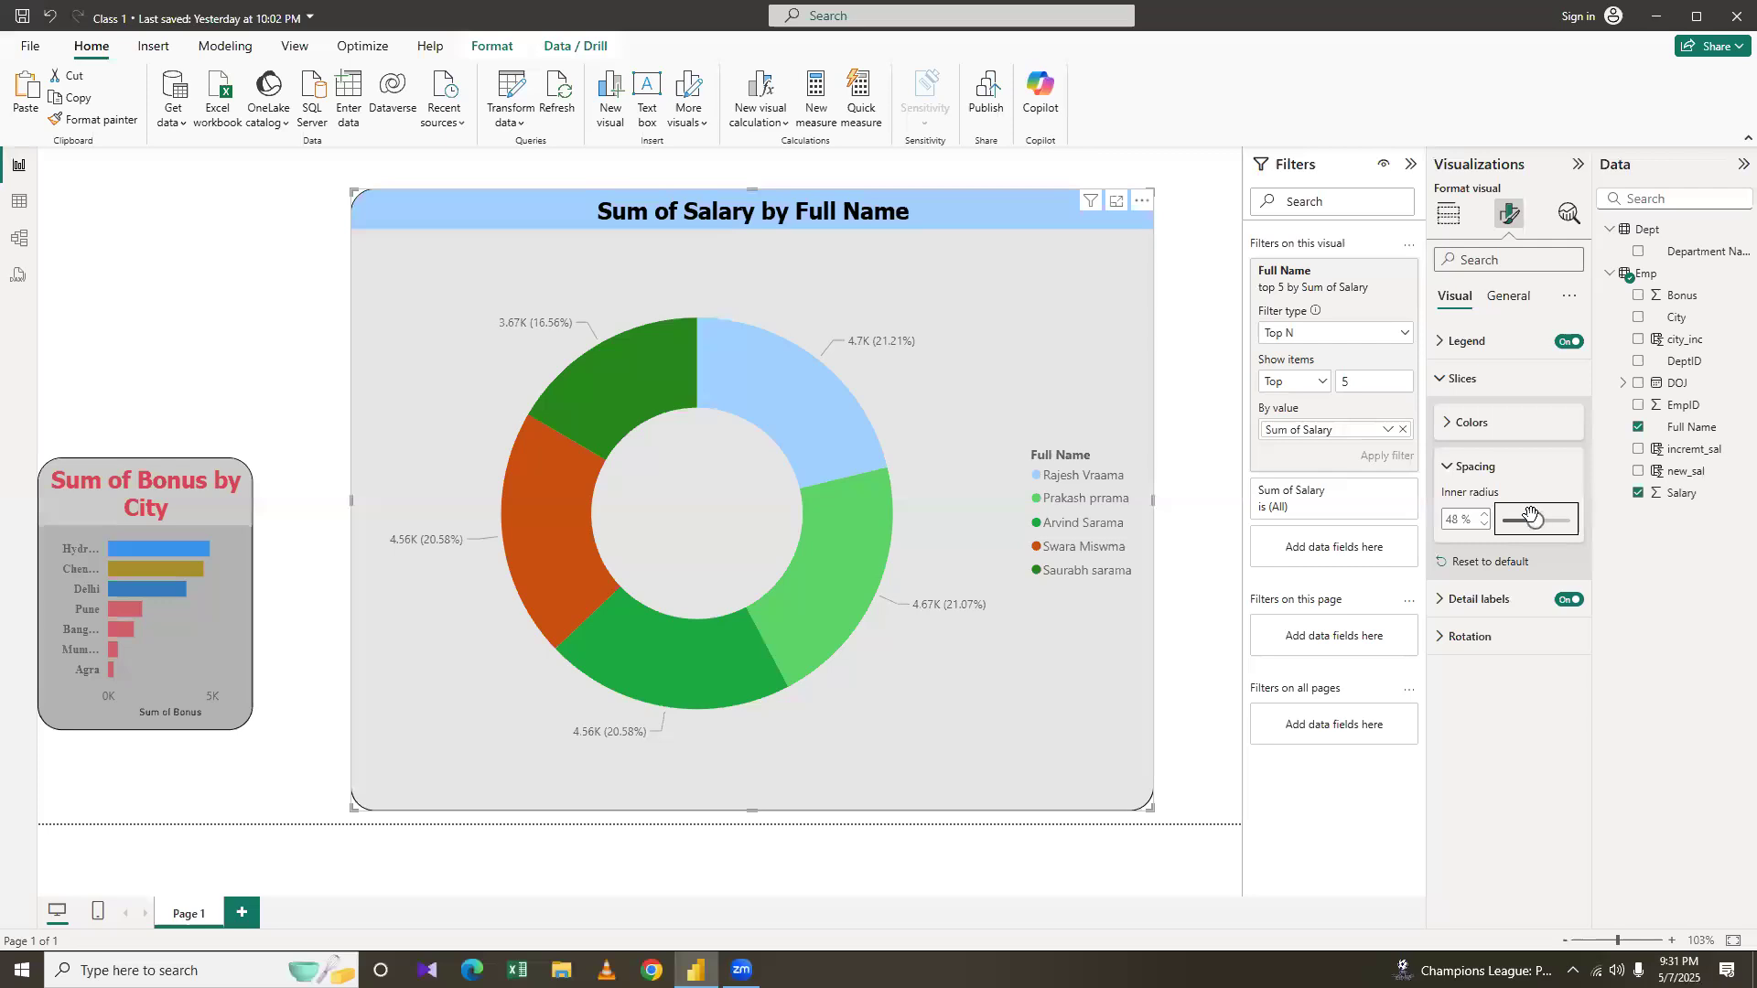
pyautogui.moveTo(1525, 515); pyautogui.dragTo(1513, 518)
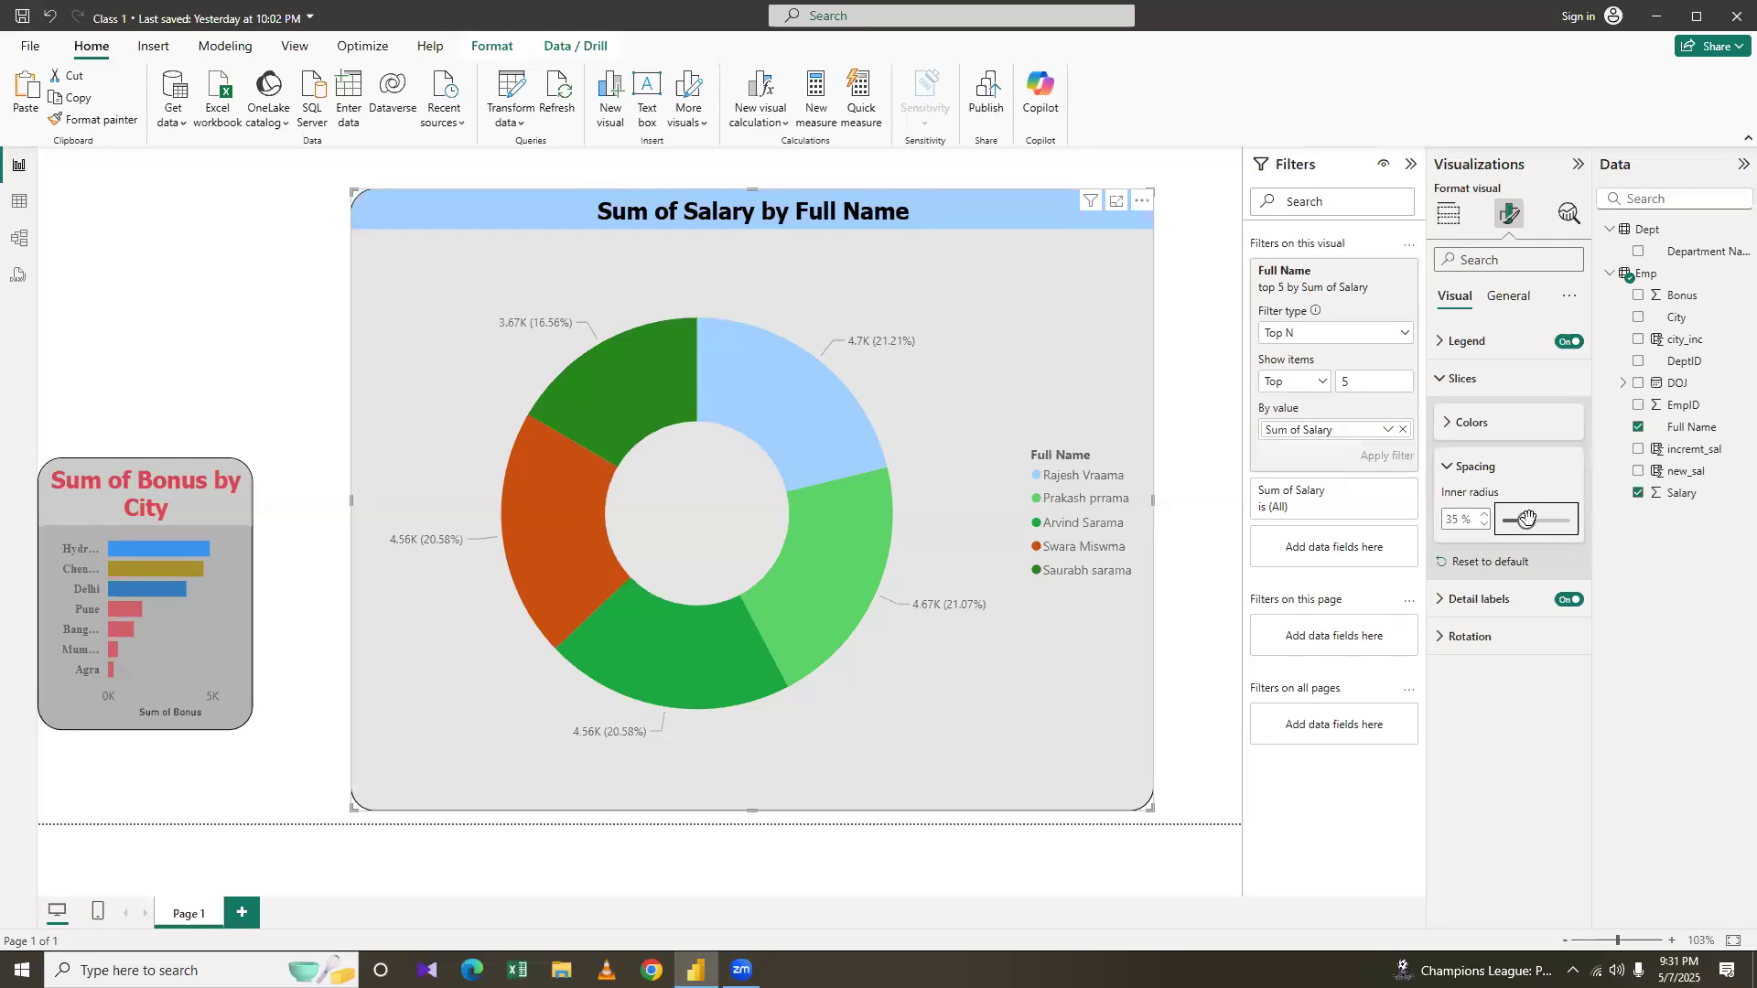
pyautogui.click(1455, 466)
# Review the donut chart's remaining formatting sections, including the header icon colours and the reset and expand options, collapsing the open general sections
pyautogui.click(1459, 545)
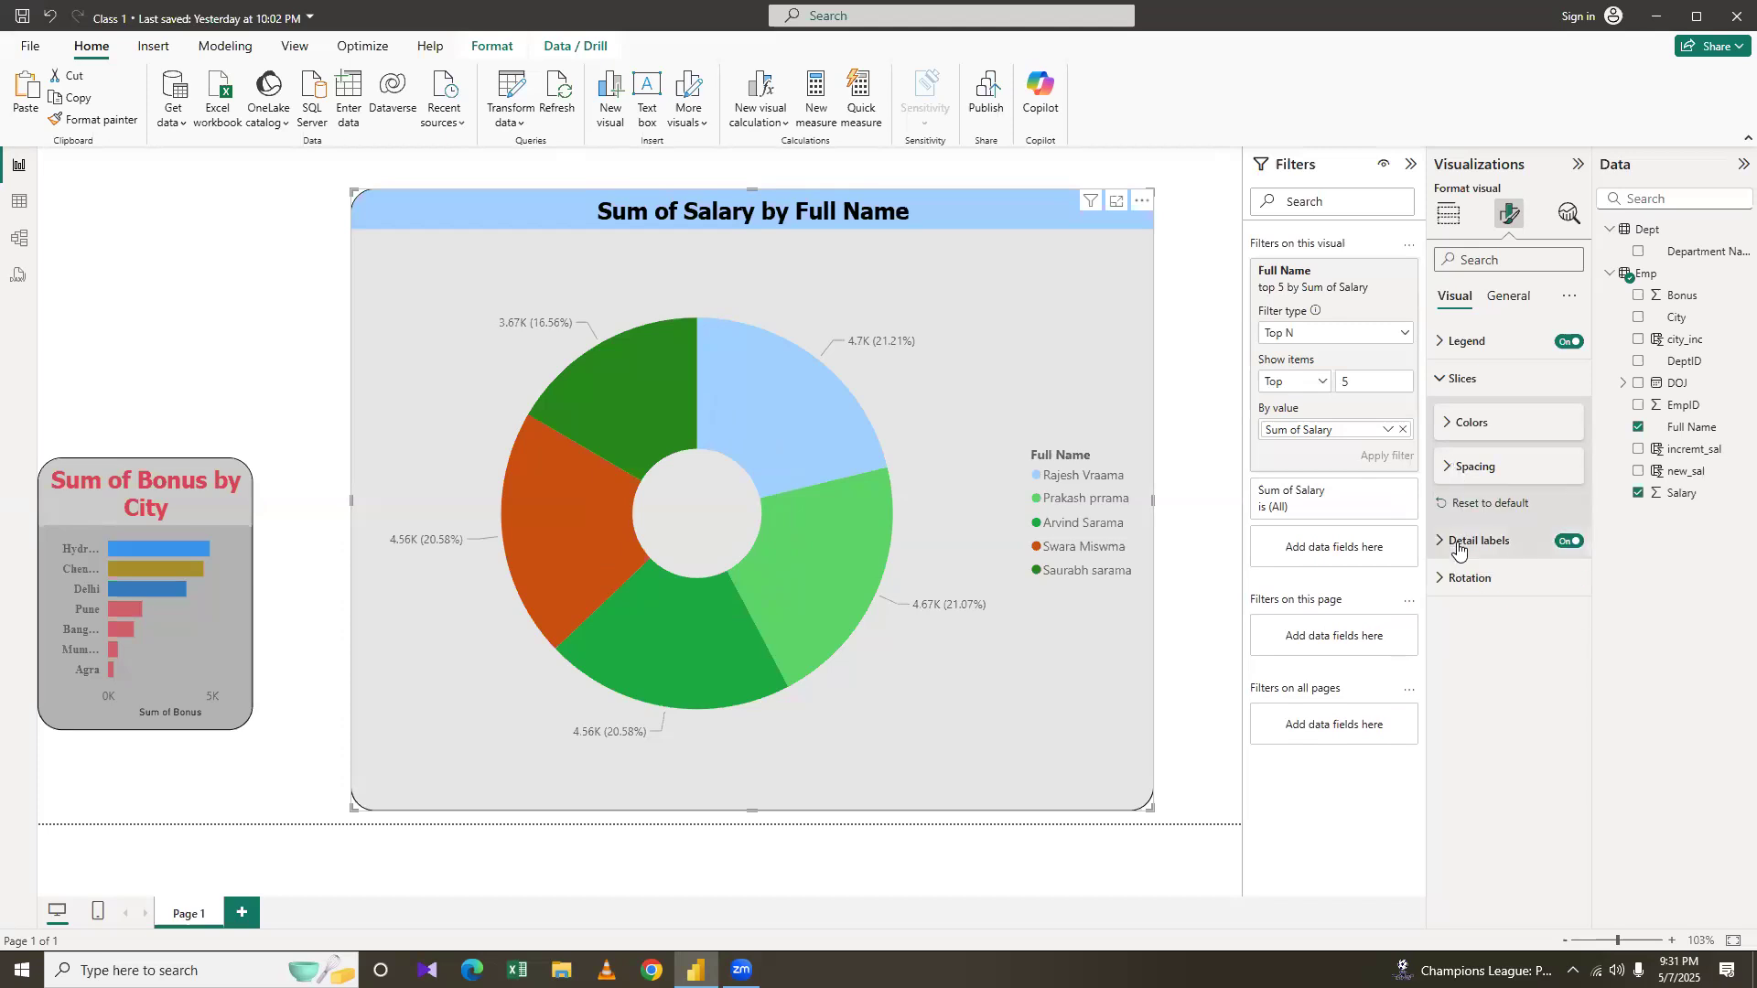
pyautogui.click(1459, 545)
pyautogui.click(1566, 218)
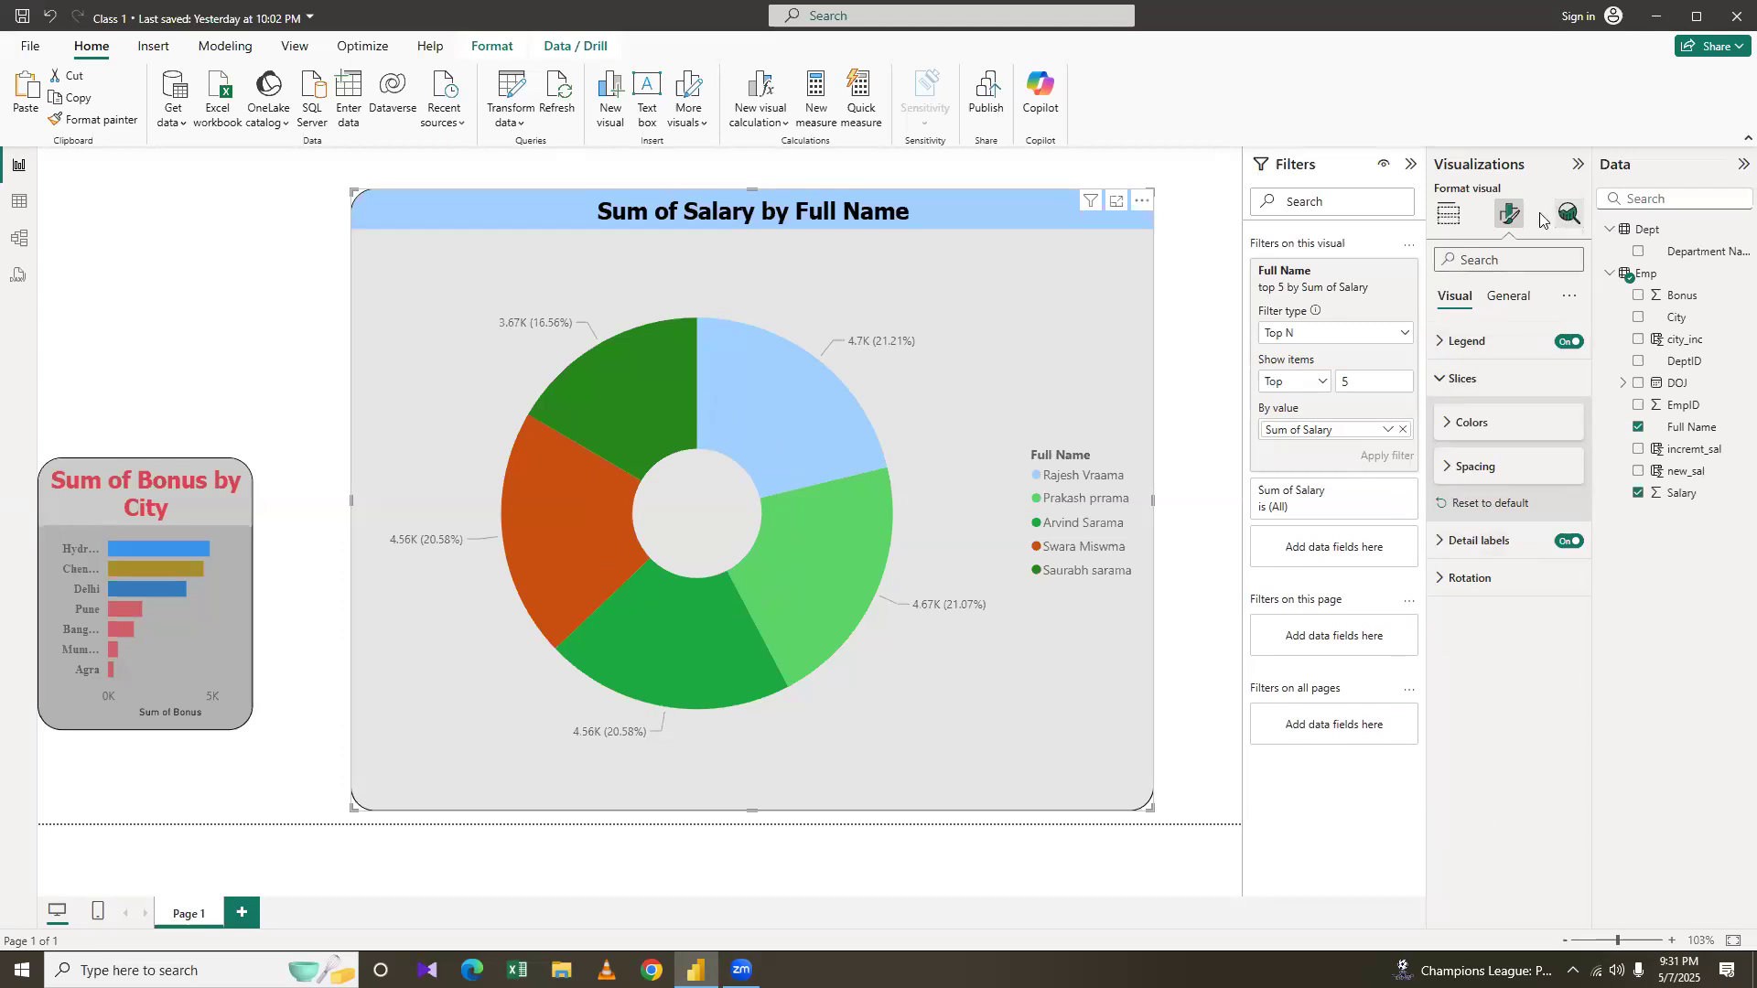
pyautogui.click(1509, 216)
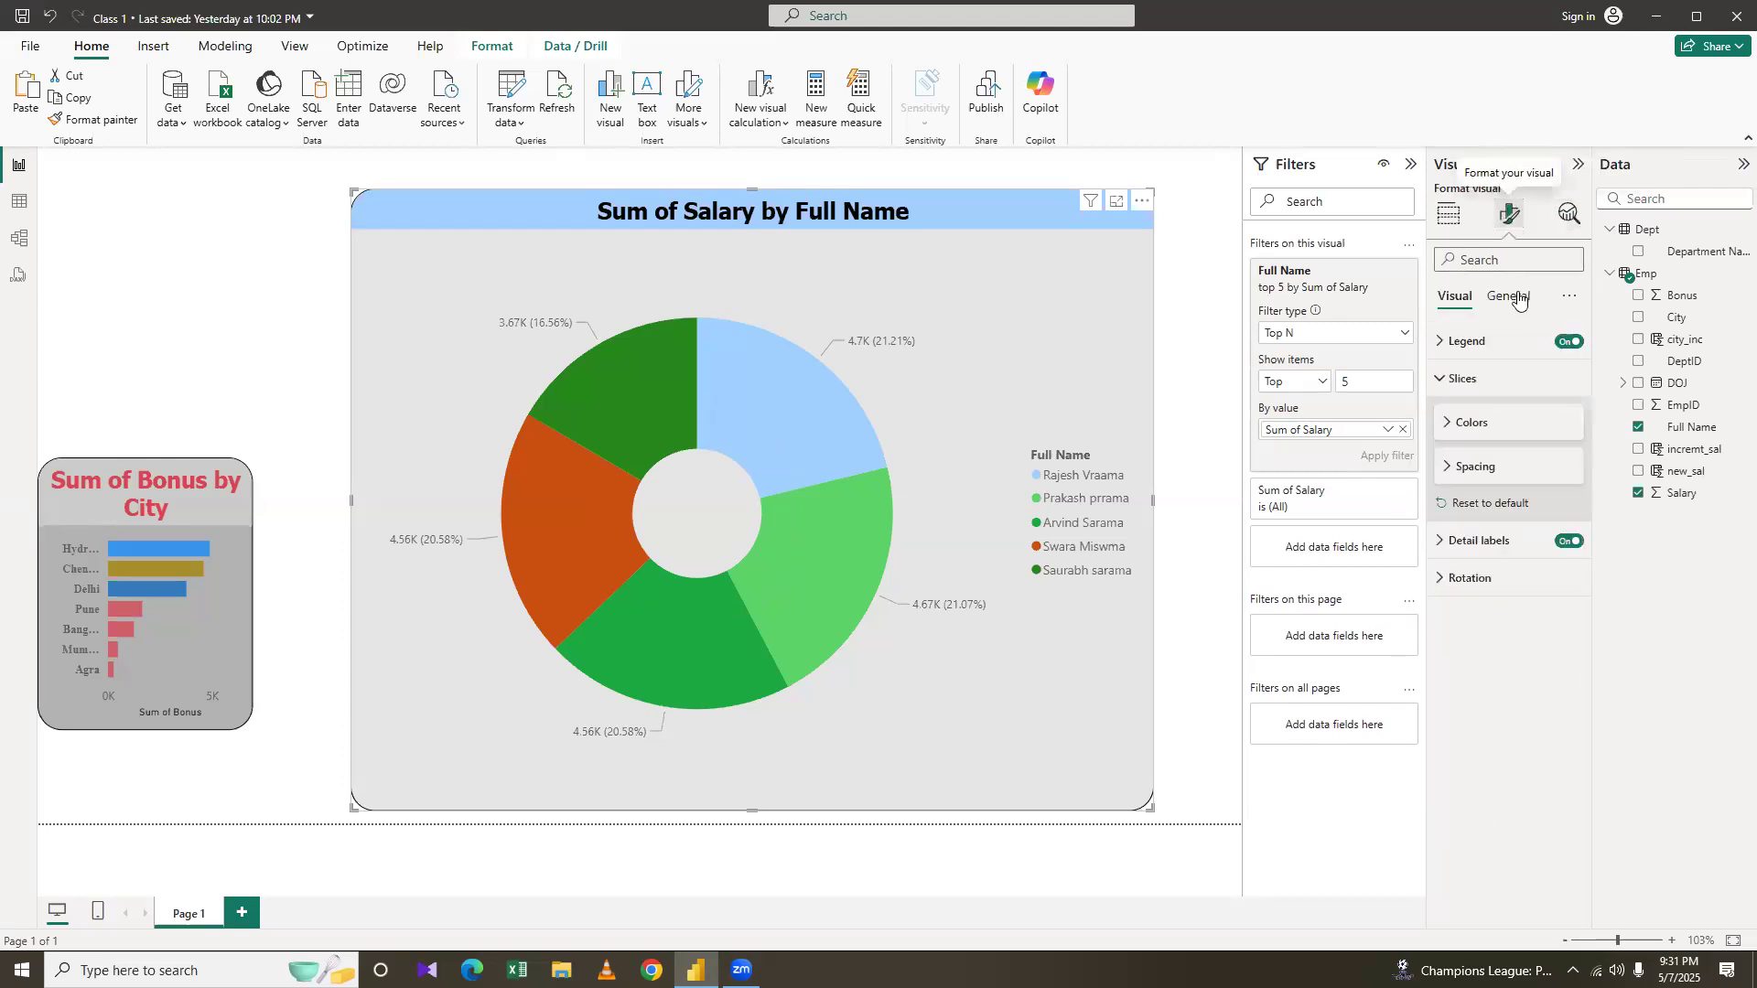
pyautogui.click(1508, 295)
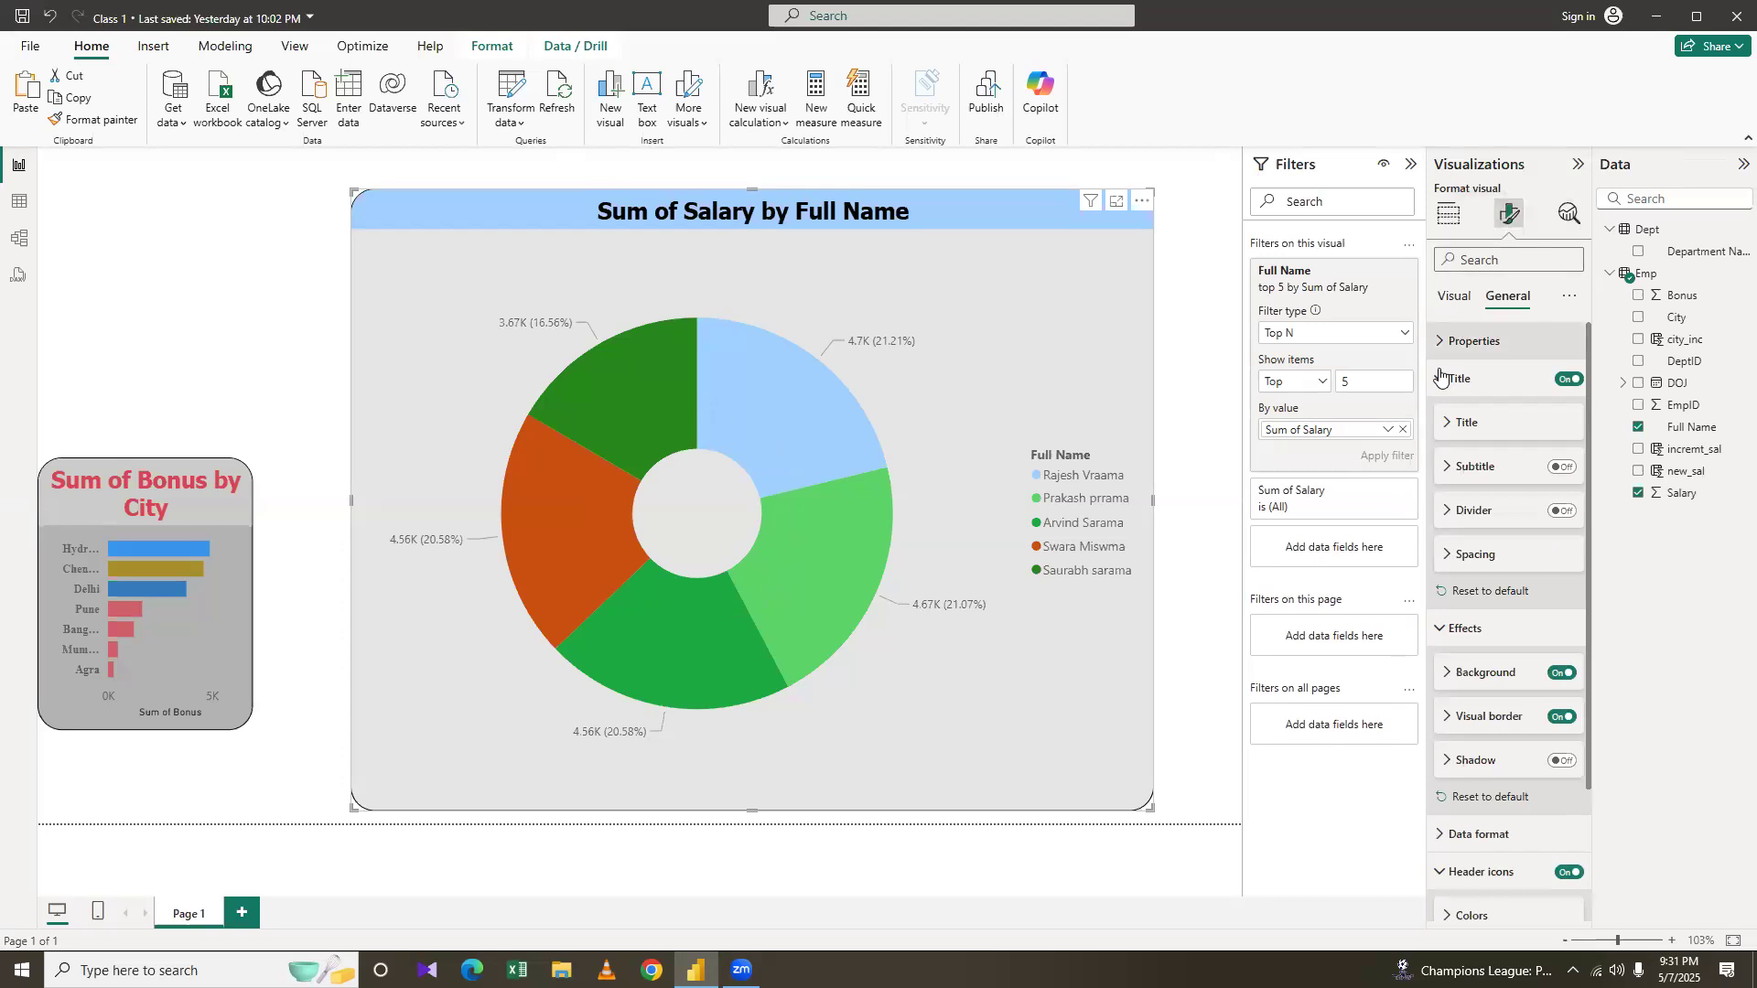
pyautogui.click(1449, 416)
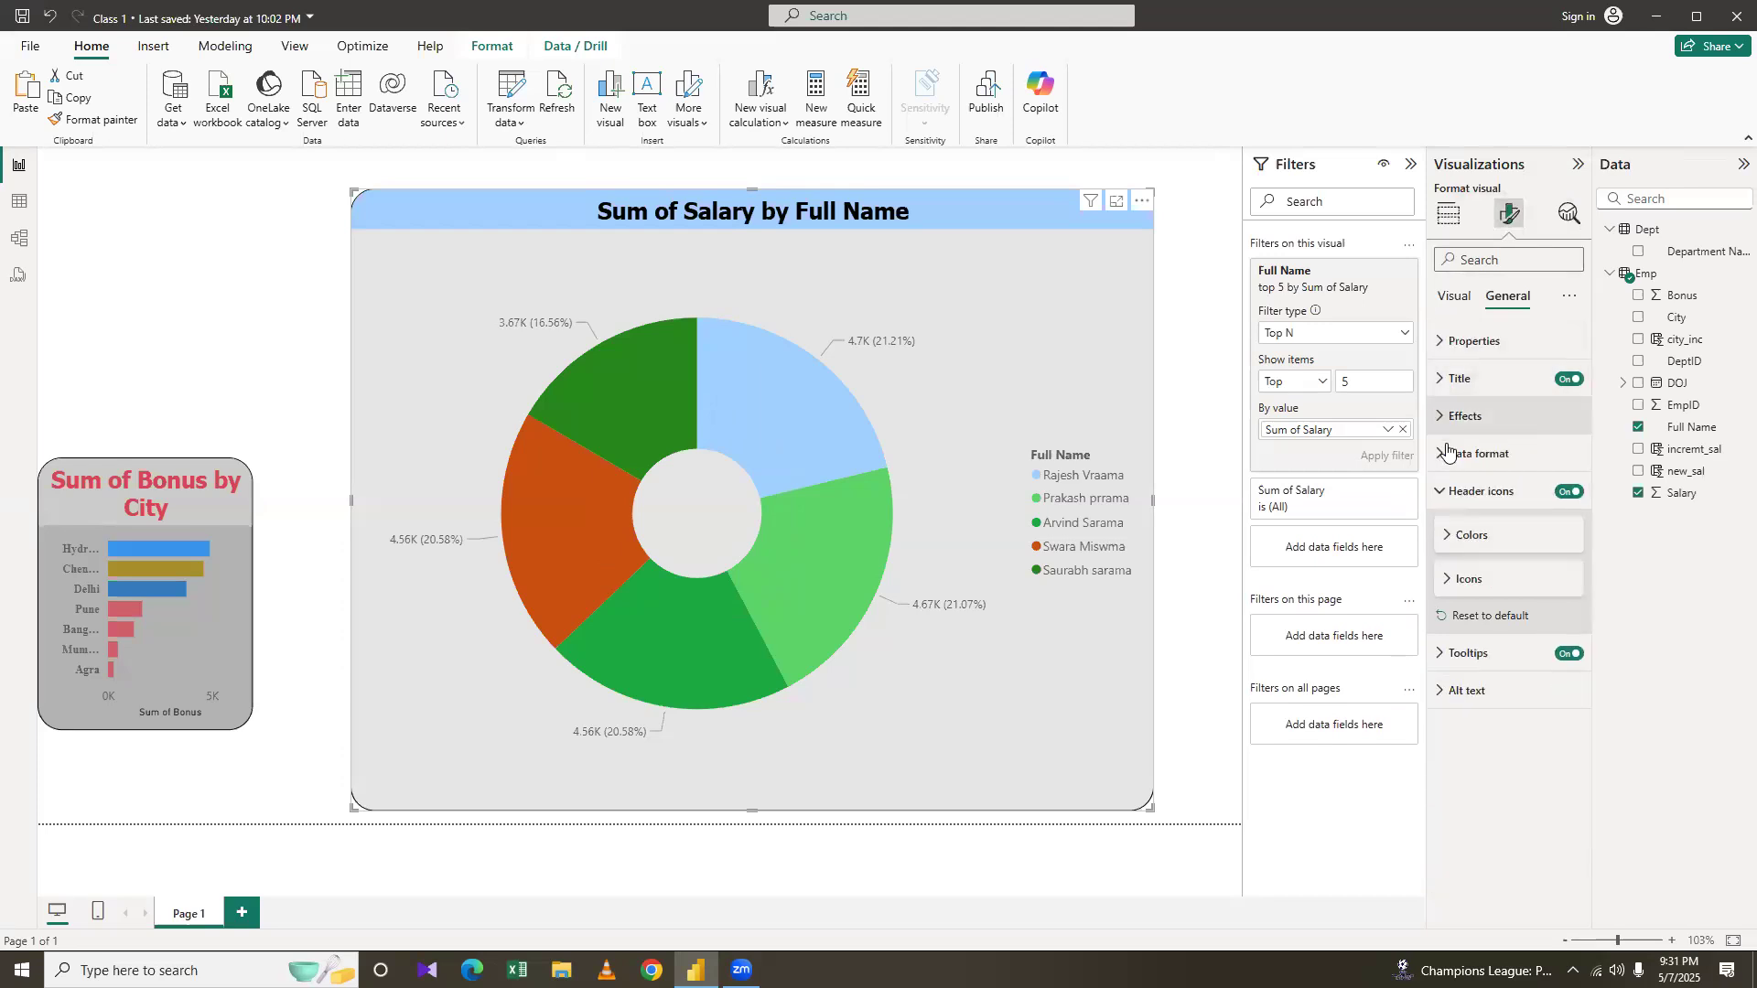
pyautogui.click(1450, 537)
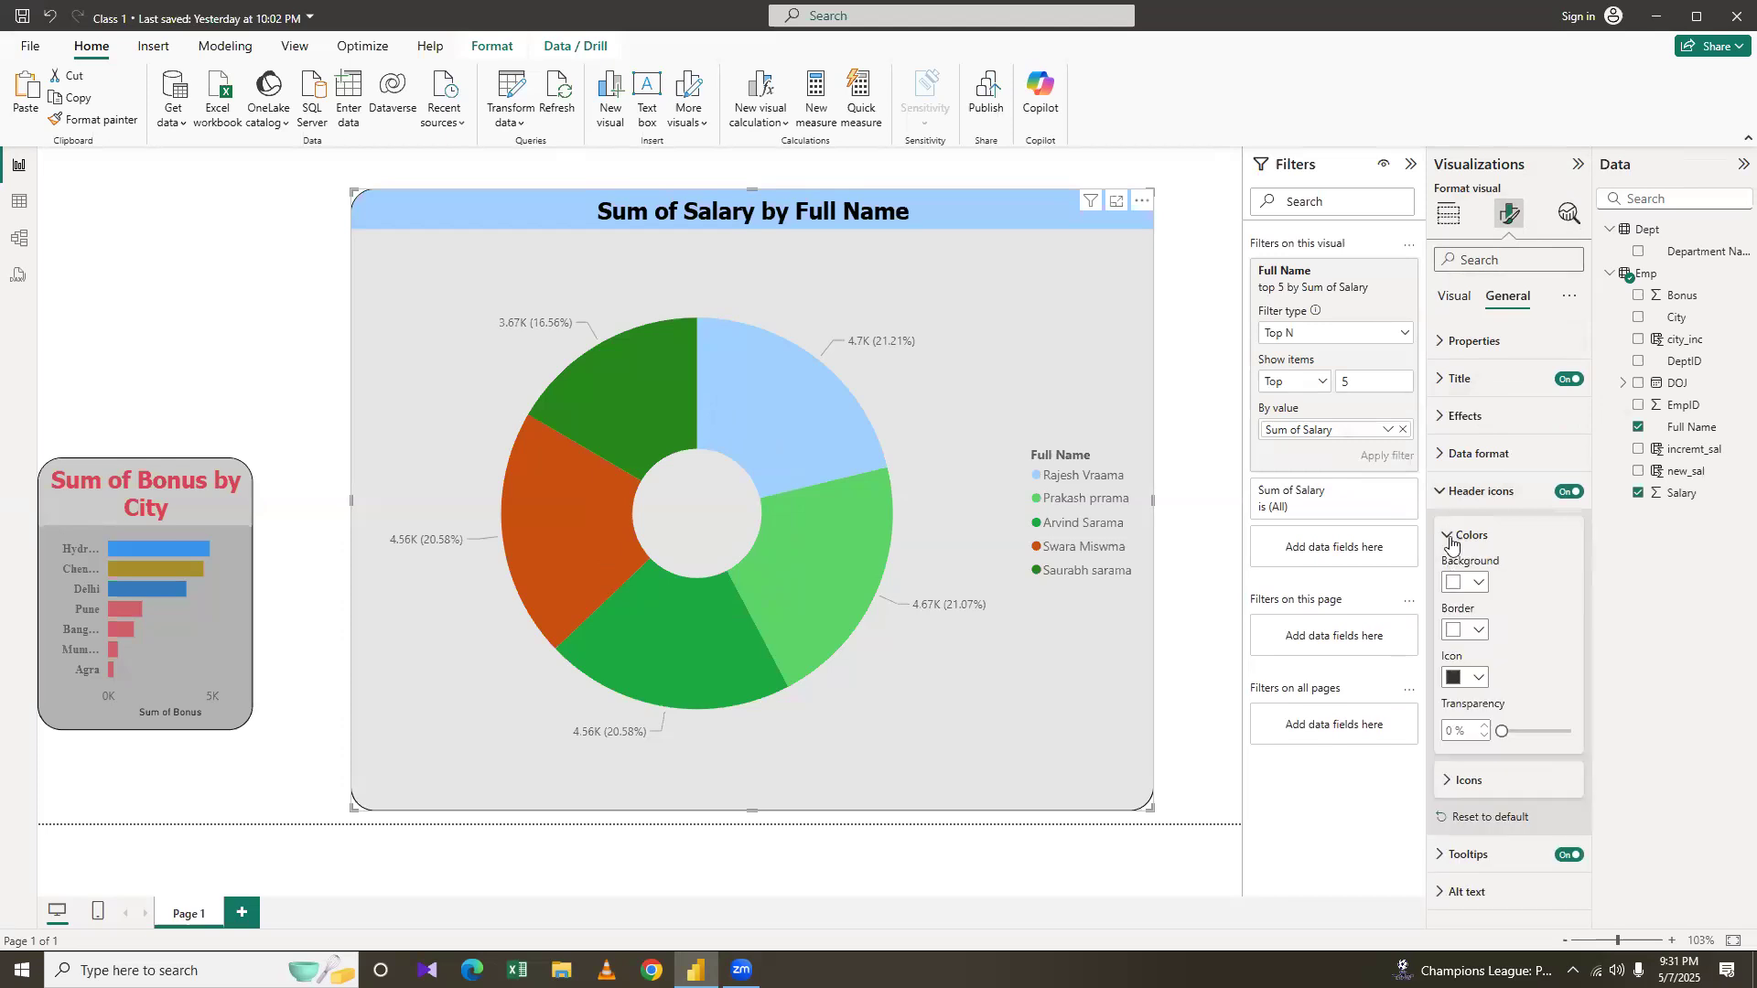
pyautogui.click(1452, 538)
pyautogui.click(1445, 492)
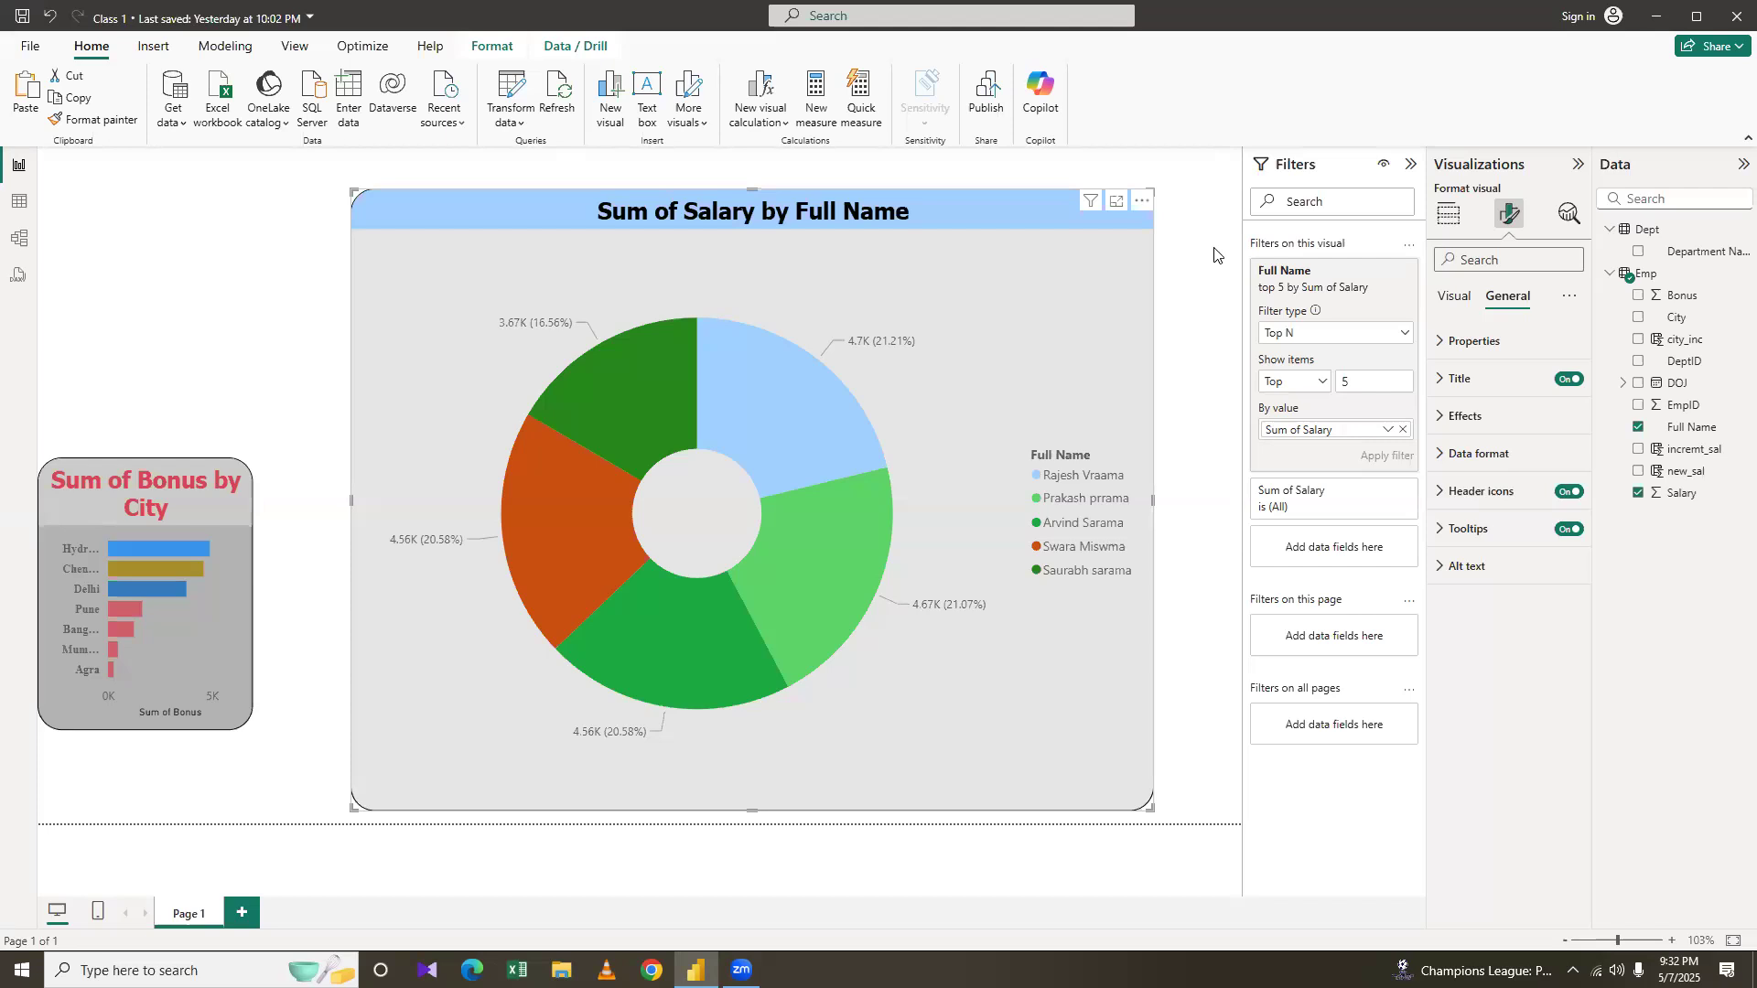
pyautogui.click(1571, 297)
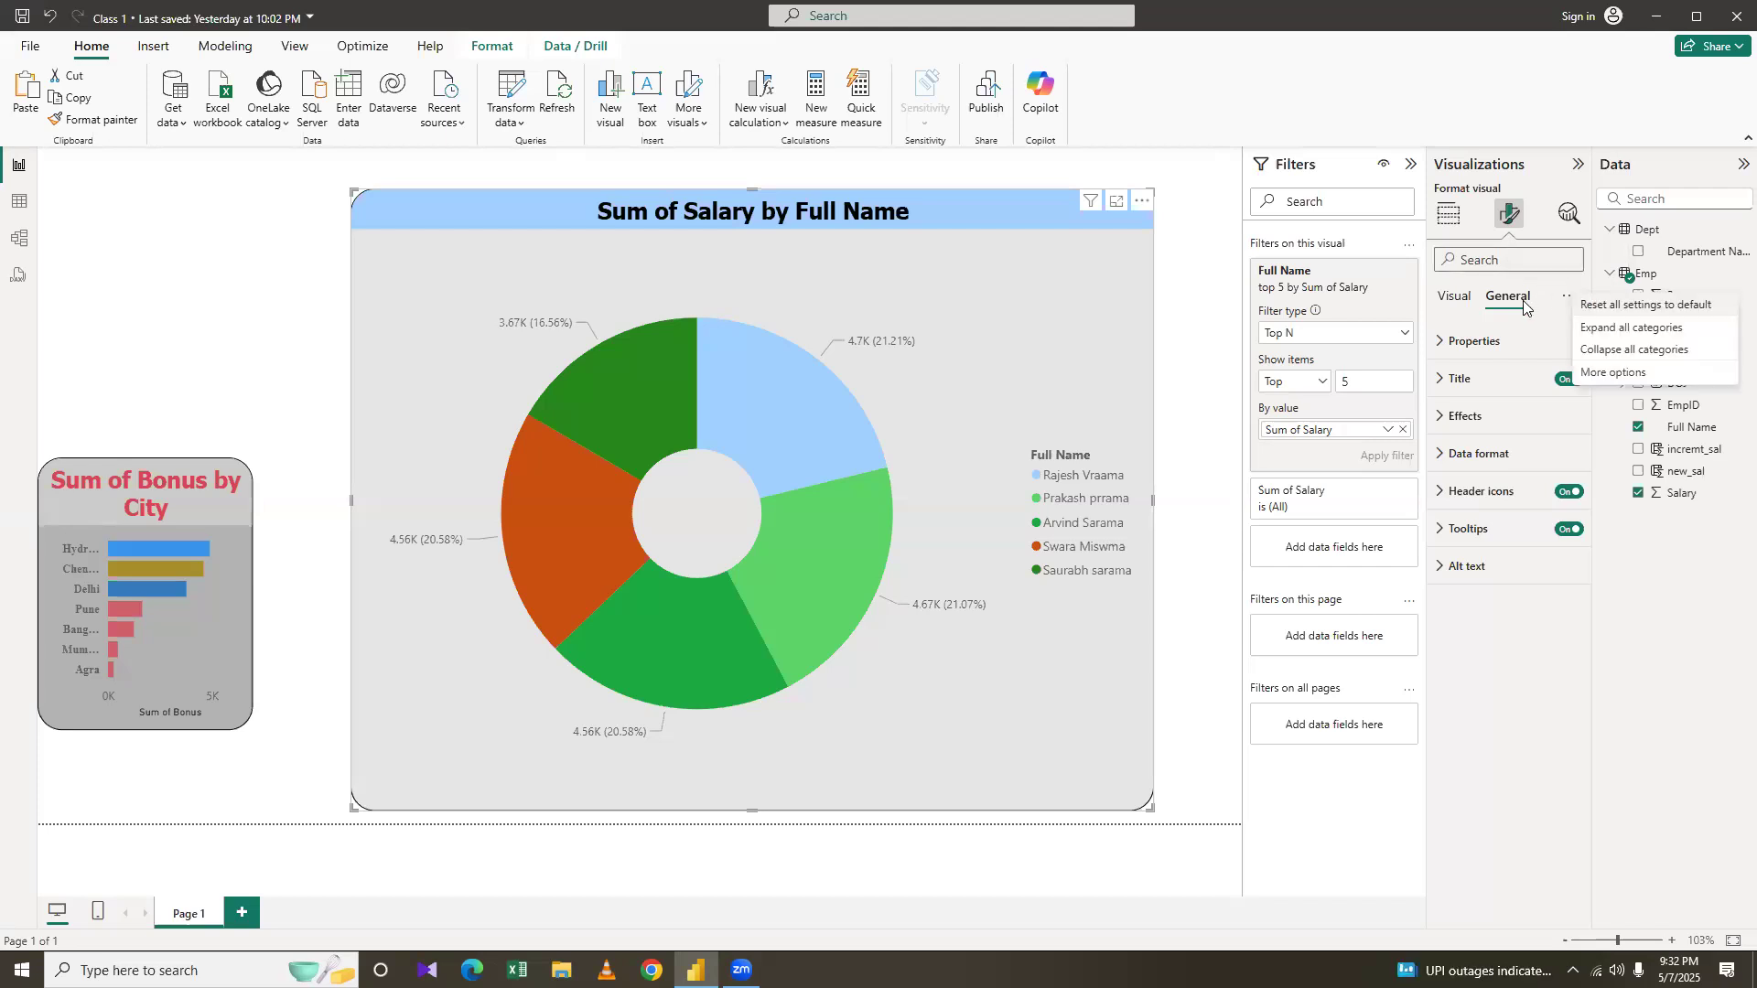
pyautogui.click(1522, 303)
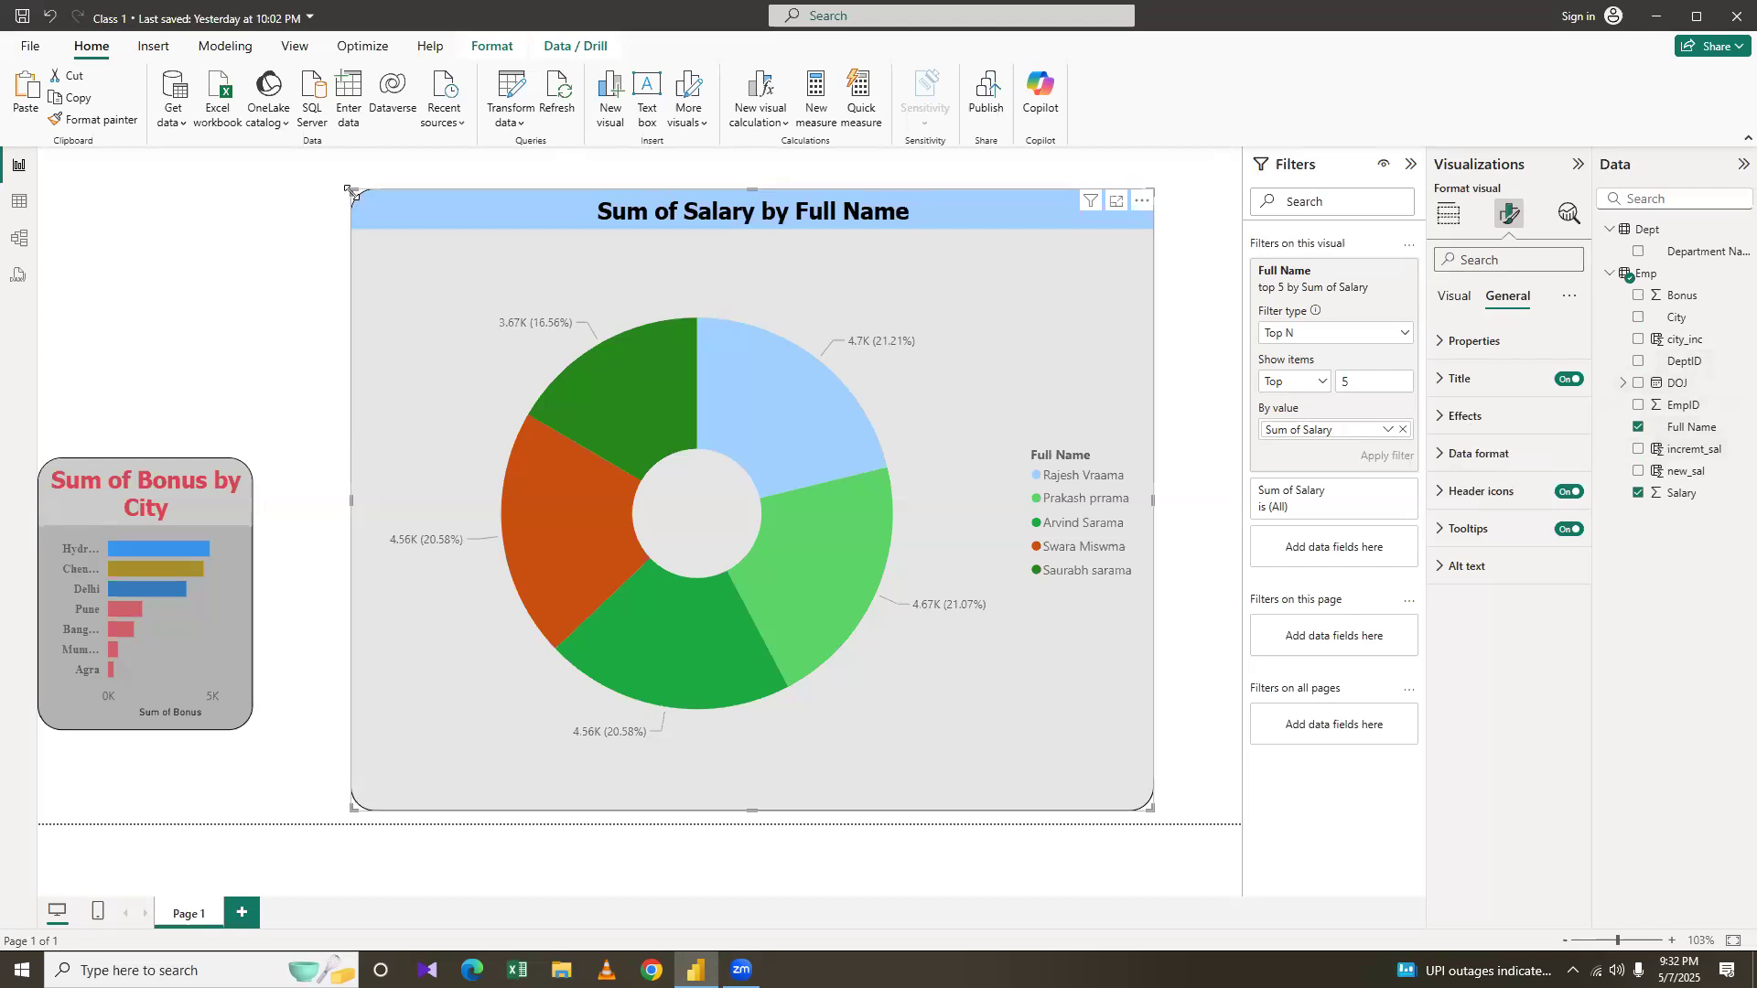
# Shrink the donut chart, move it to the page's upper-left corner above the bonus by city chart, and deselect it
pyautogui.moveTo(354, 193); pyautogui.dragTo(769, 633)
pyautogui.moveTo(920, 679); pyautogui.dragTo(183, 233)
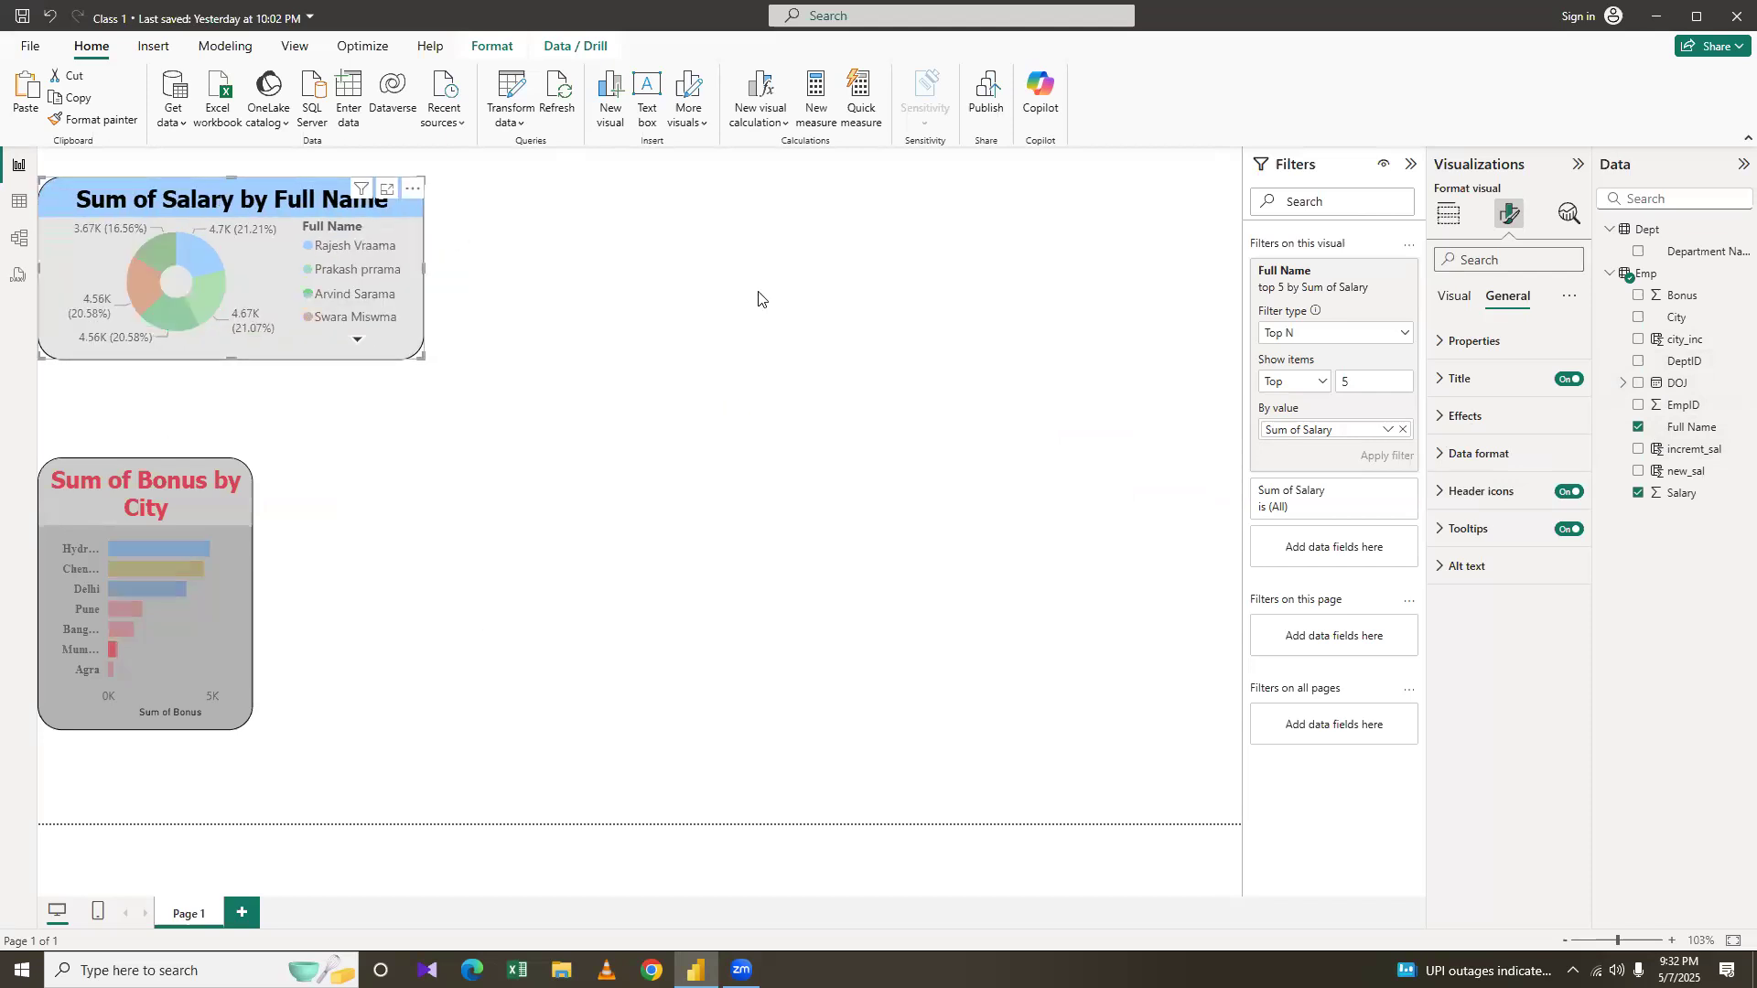
pyautogui.click(821, 302)
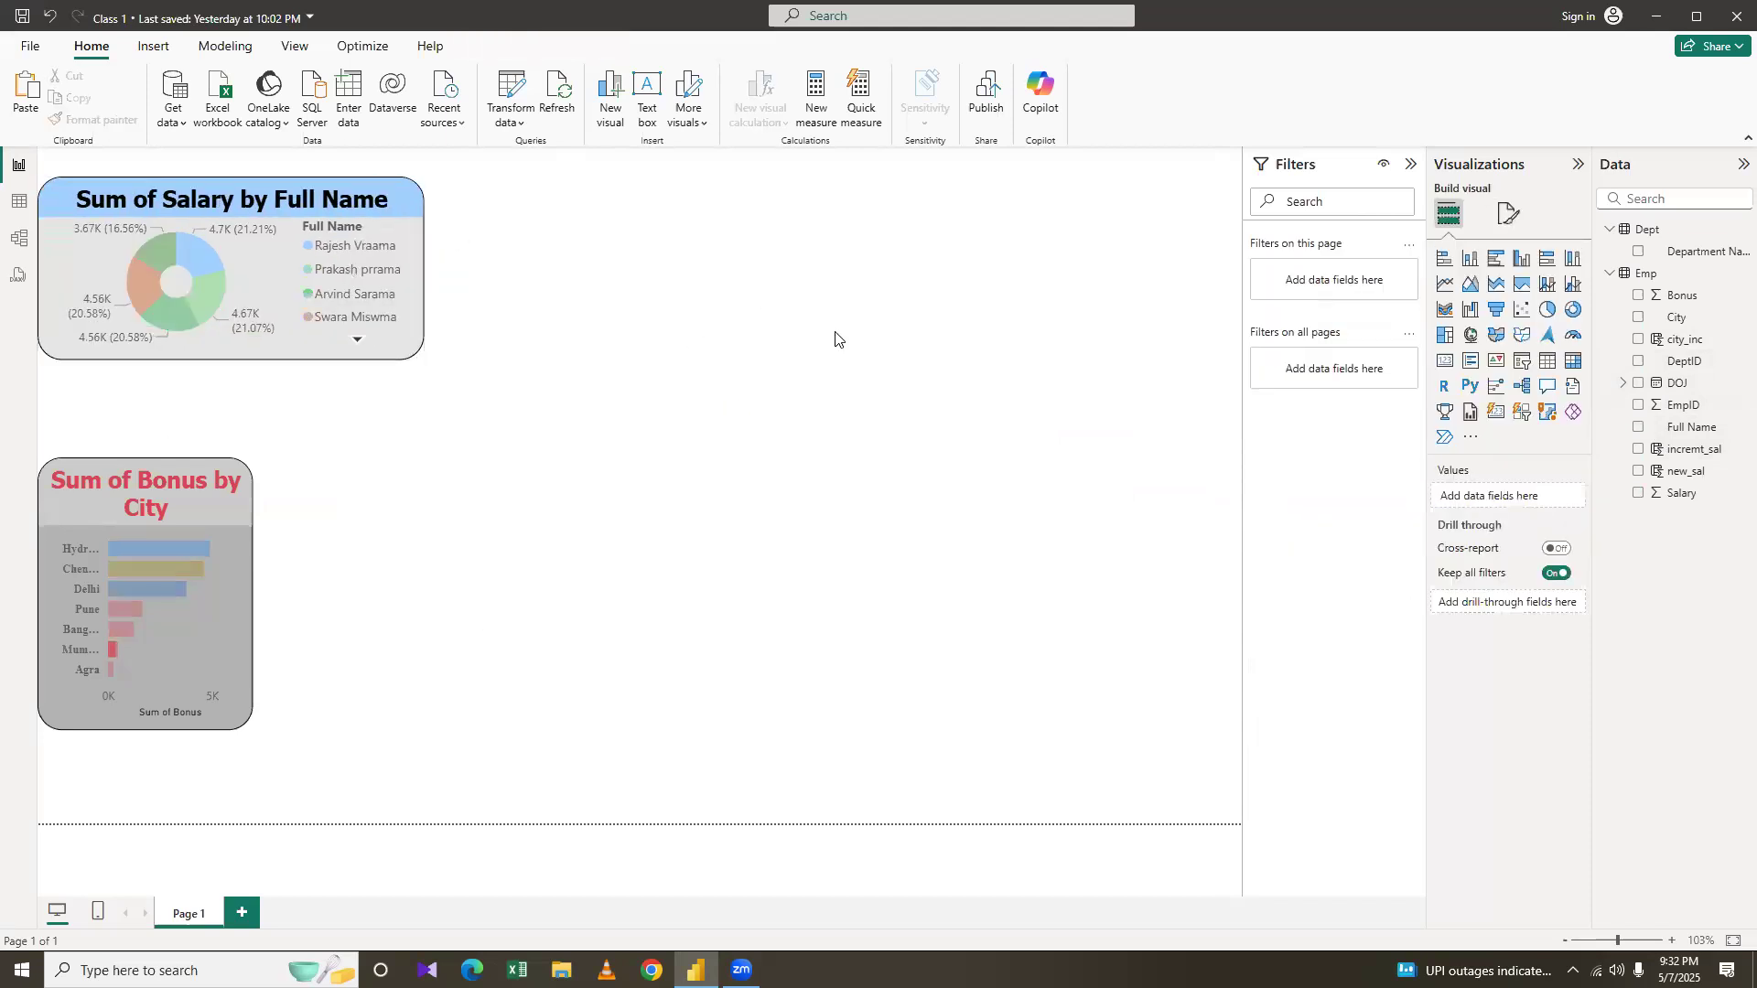
# Paste a copy of the donut chart, convert it to a stacked column chart and place it on the empty canvas area
pyautogui.hotkey('ctrl', 'v')
pyautogui.moveTo(1116, 339); pyautogui.dragTo(1120, 340)
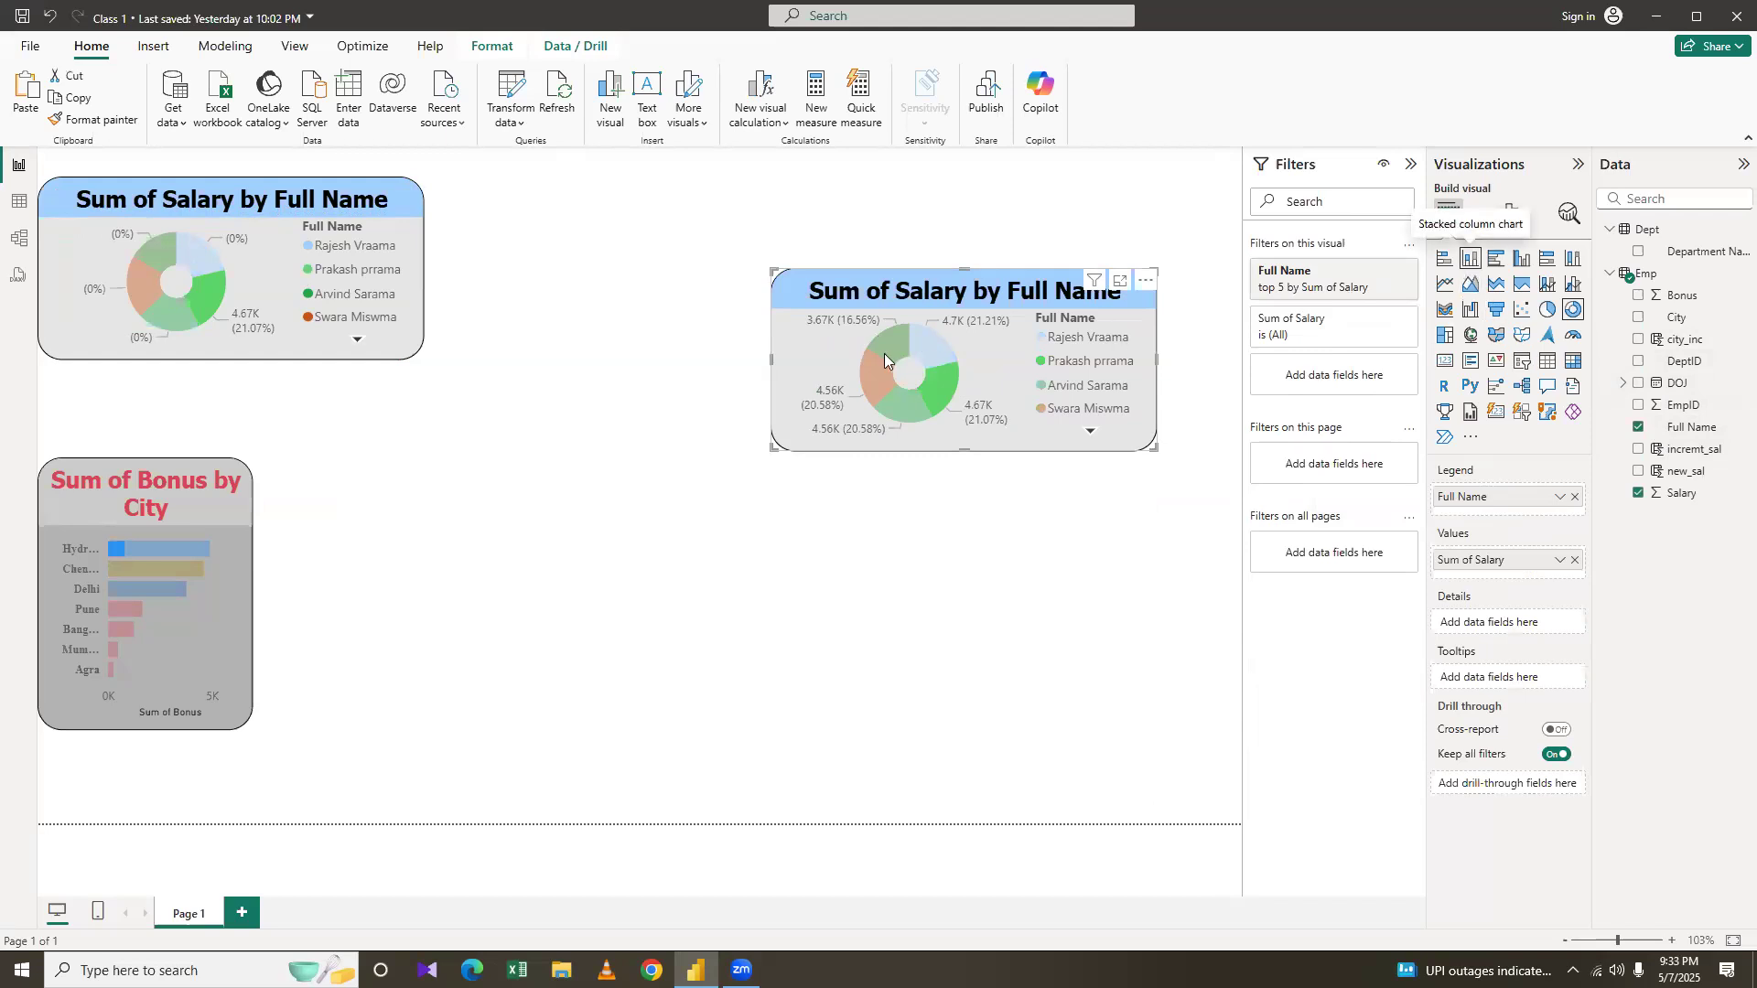
pyautogui.click(1467, 261)
pyautogui.moveTo(899, 311); pyautogui.dragTo(753, 282)
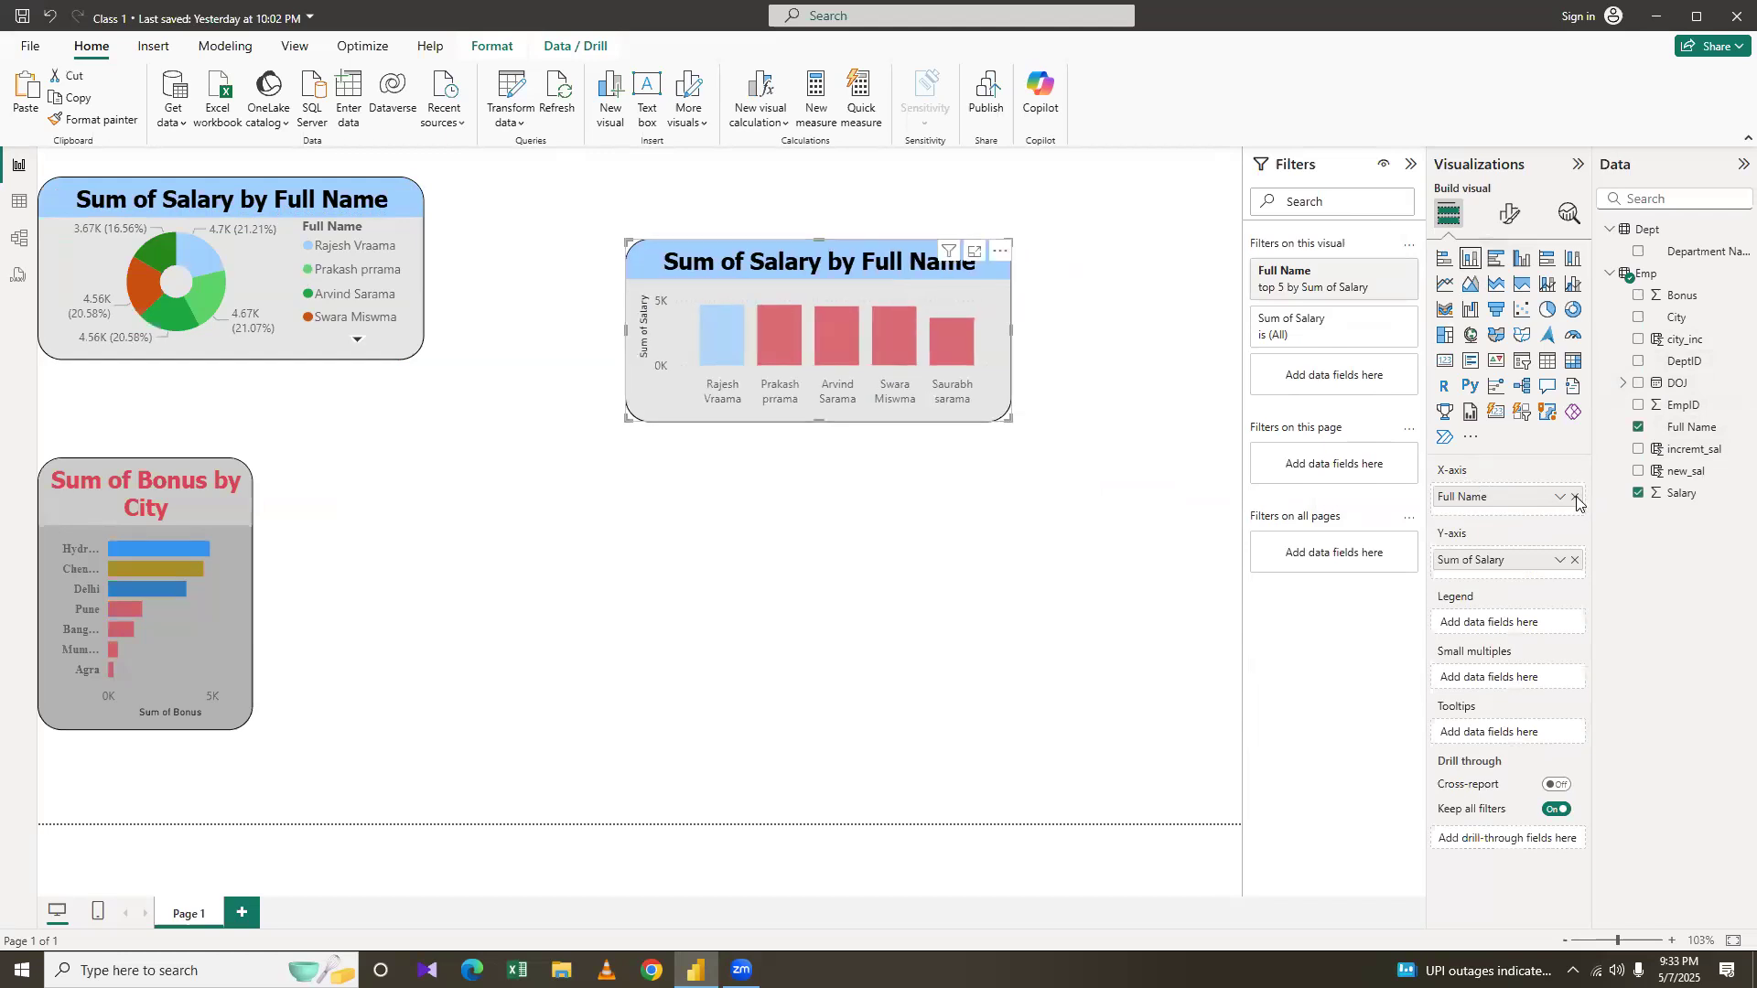
# Remove Full Name and Sum of Salary from the copied column chart and enlarge the emptied visual
pyautogui.click(1575, 496)
pyautogui.click(1576, 553)
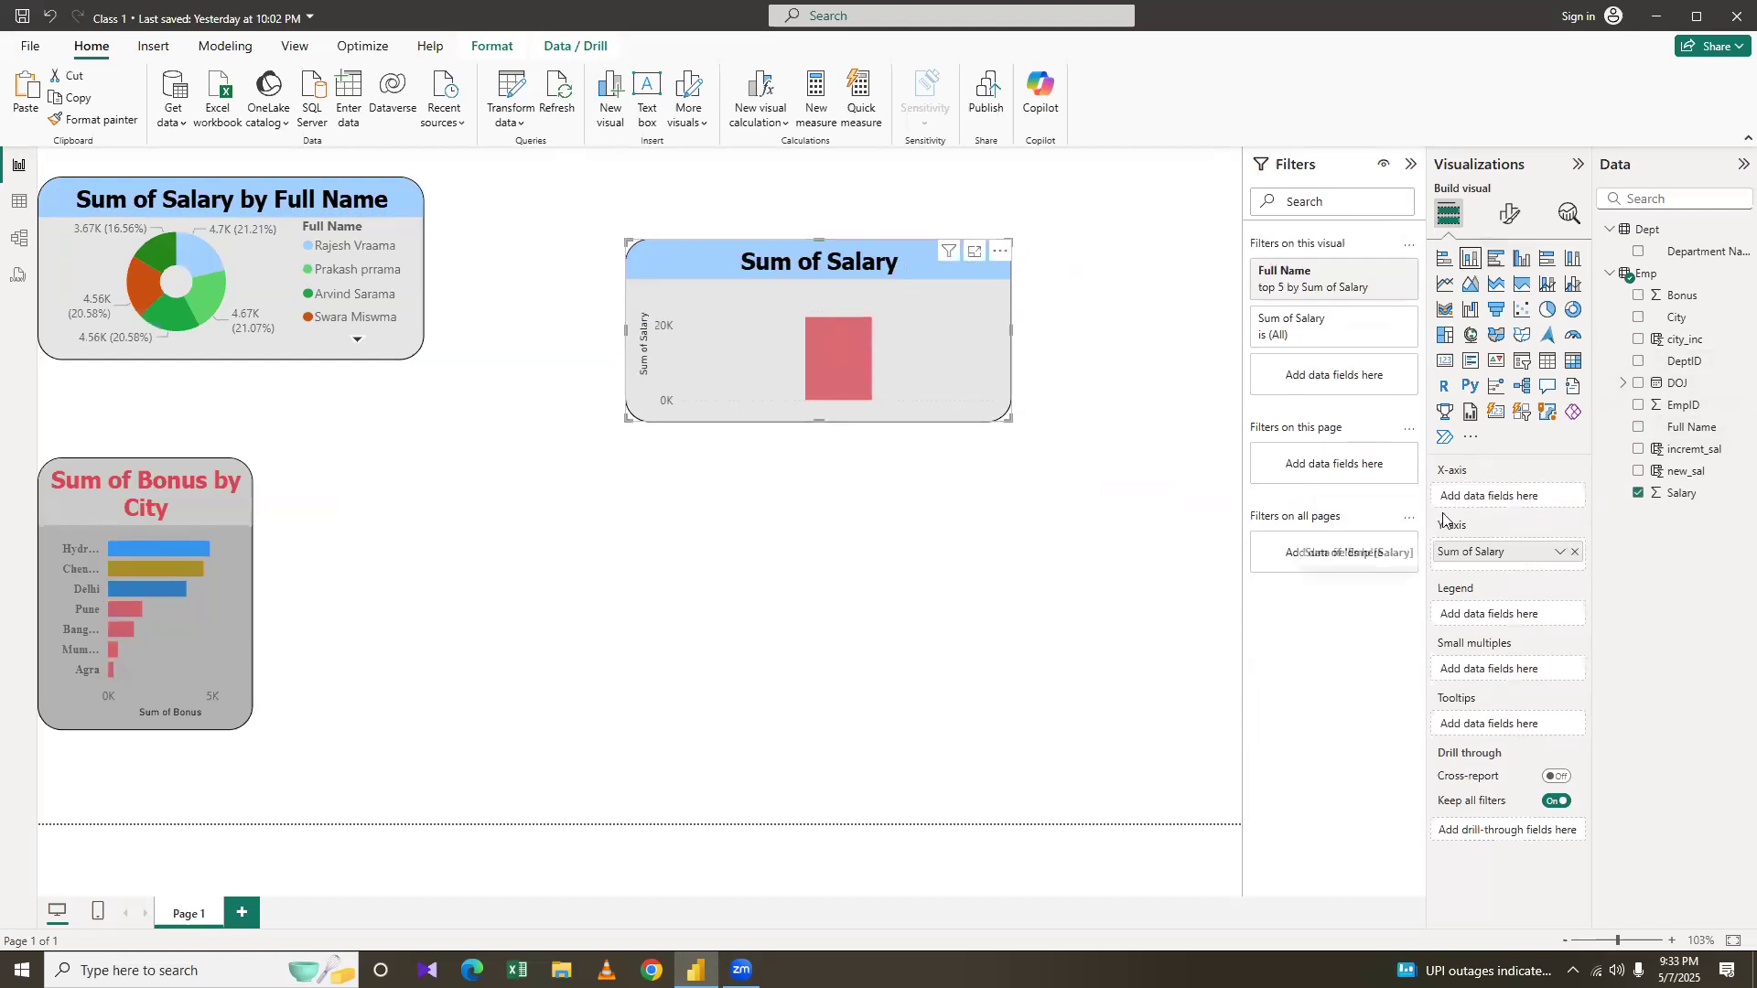
pyautogui.moveTo(1007, 418); pyautogui.dragTo(1123, 684)
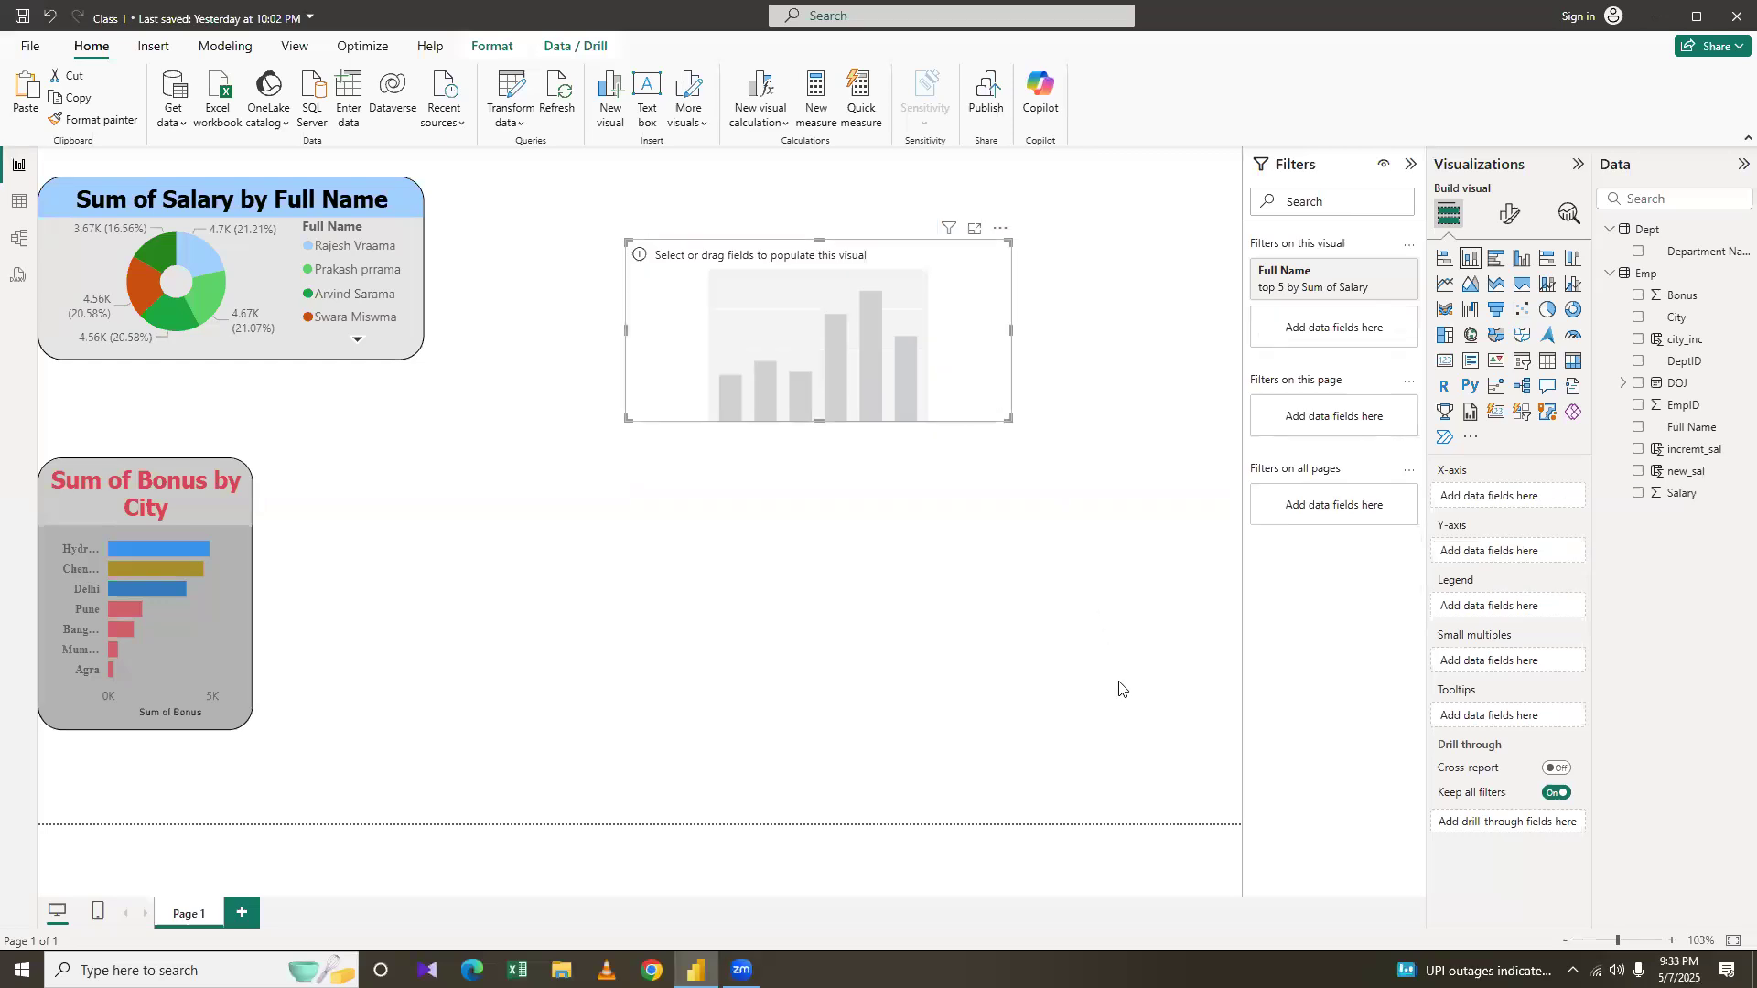
pyautogui.click(1149, 314)
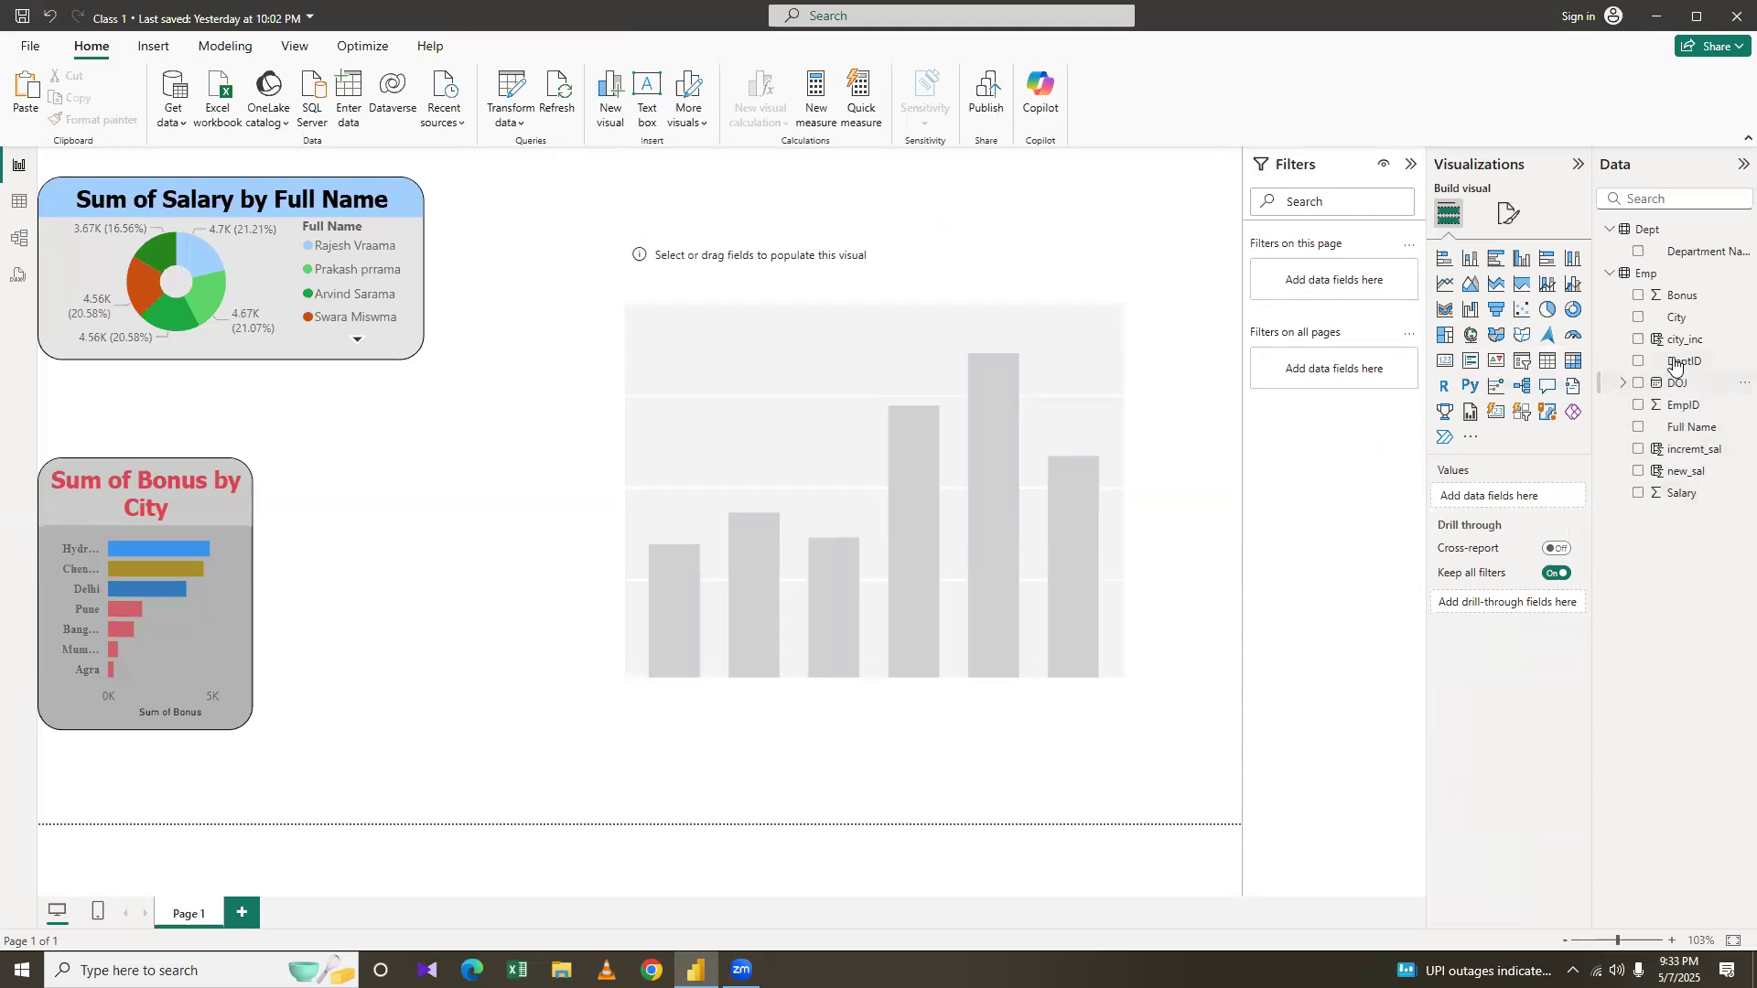
# Create a separate table of Department Name and place it near the upper-left corner of the empty column chart
pyautogui.click(1641, 252)
pyautogui.click(504, 240)
pyautogui.moveTo(606, 186); pyautogui.dragTo(673, 212)
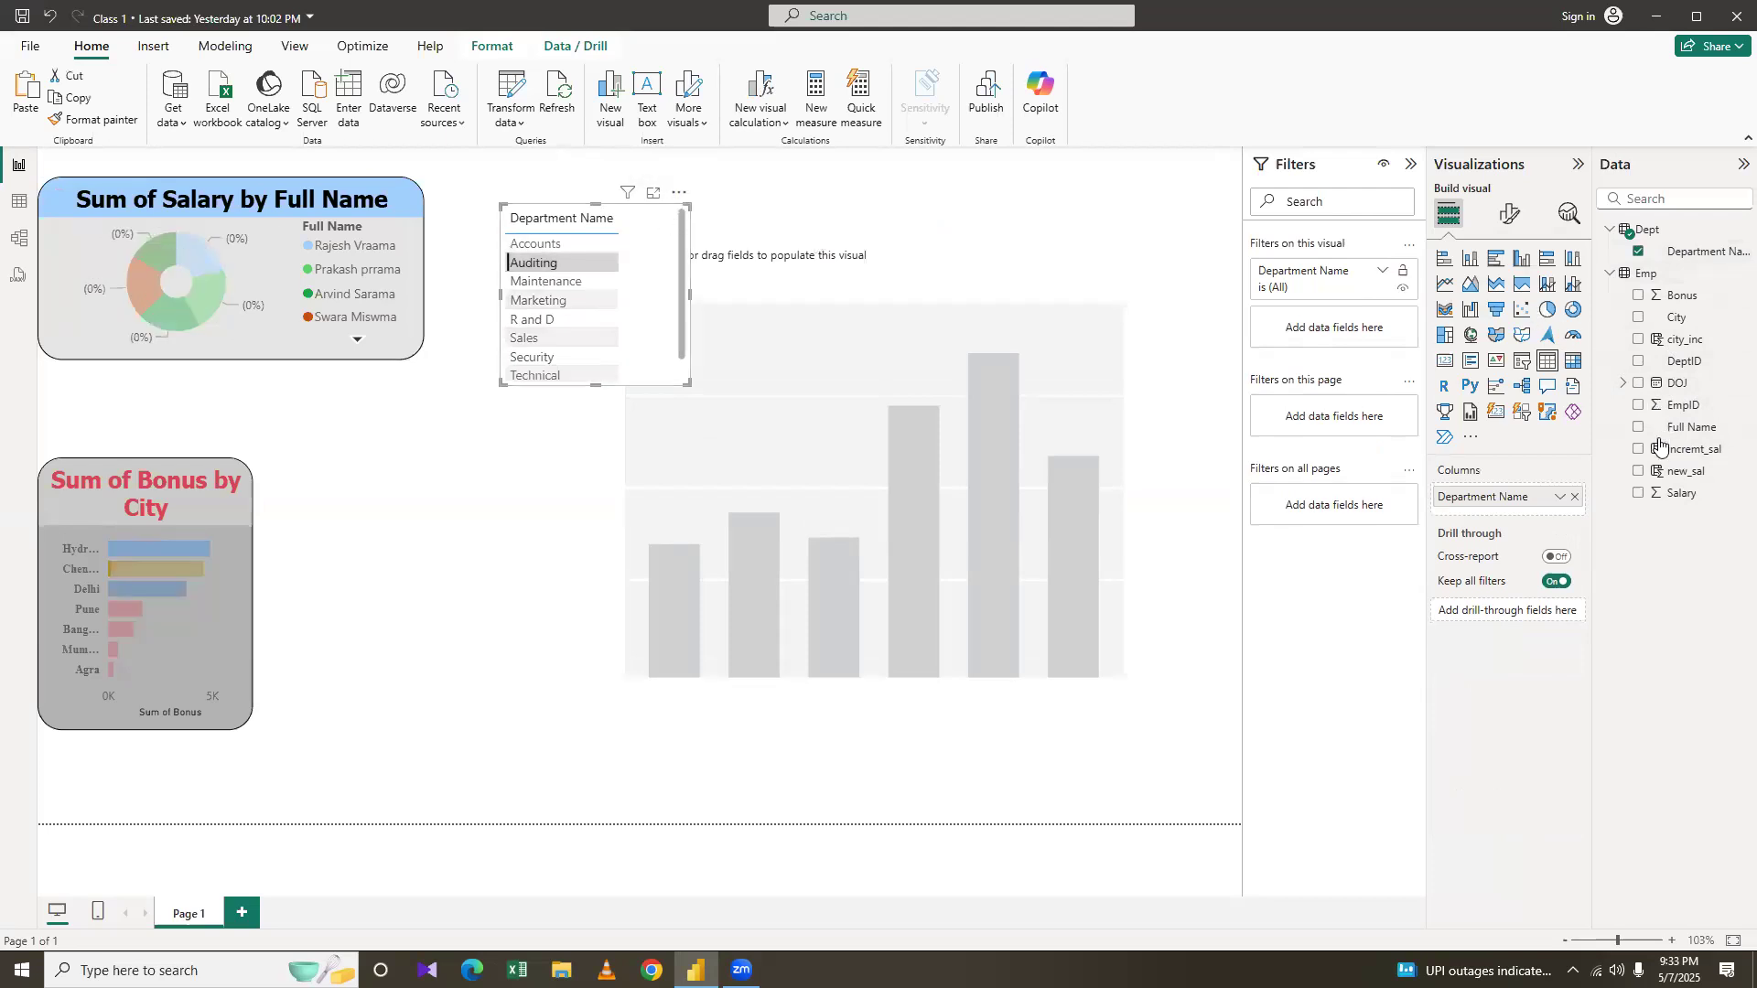
# Fill the empty column chart with incremt_sal by Department Name and clear the Auditing selection in the department table
pyautogui.click(999, 496)
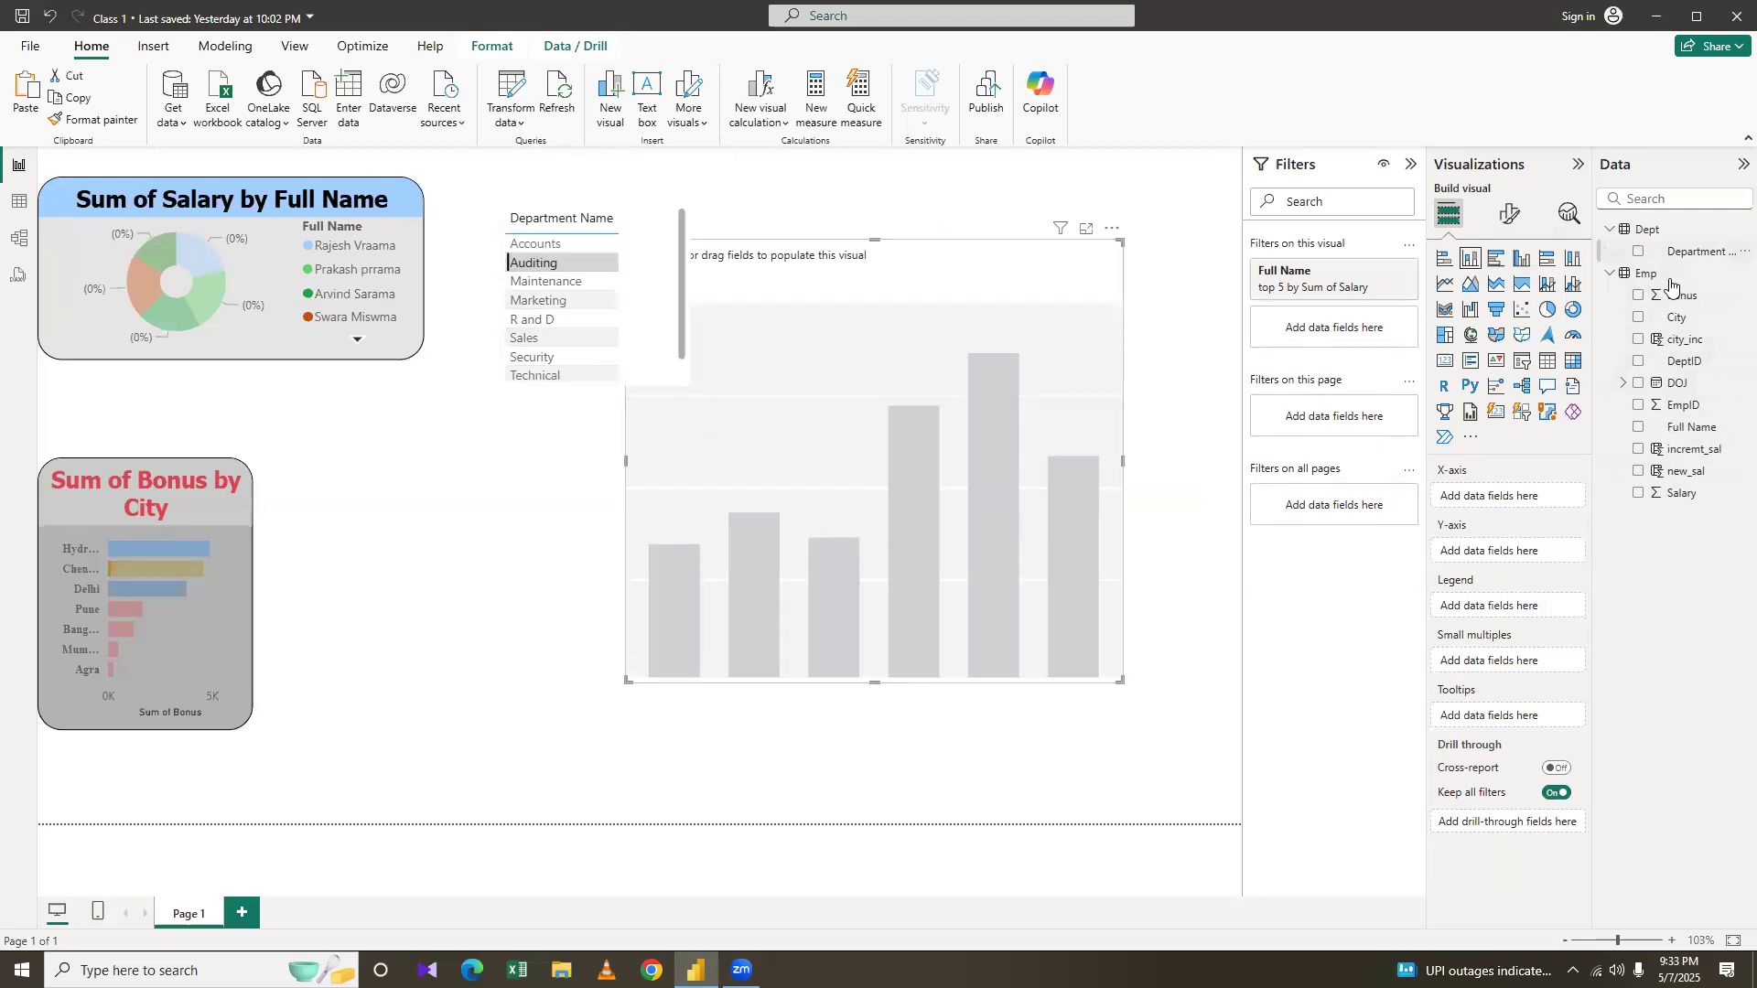
pyautogui.click(1638, 252)
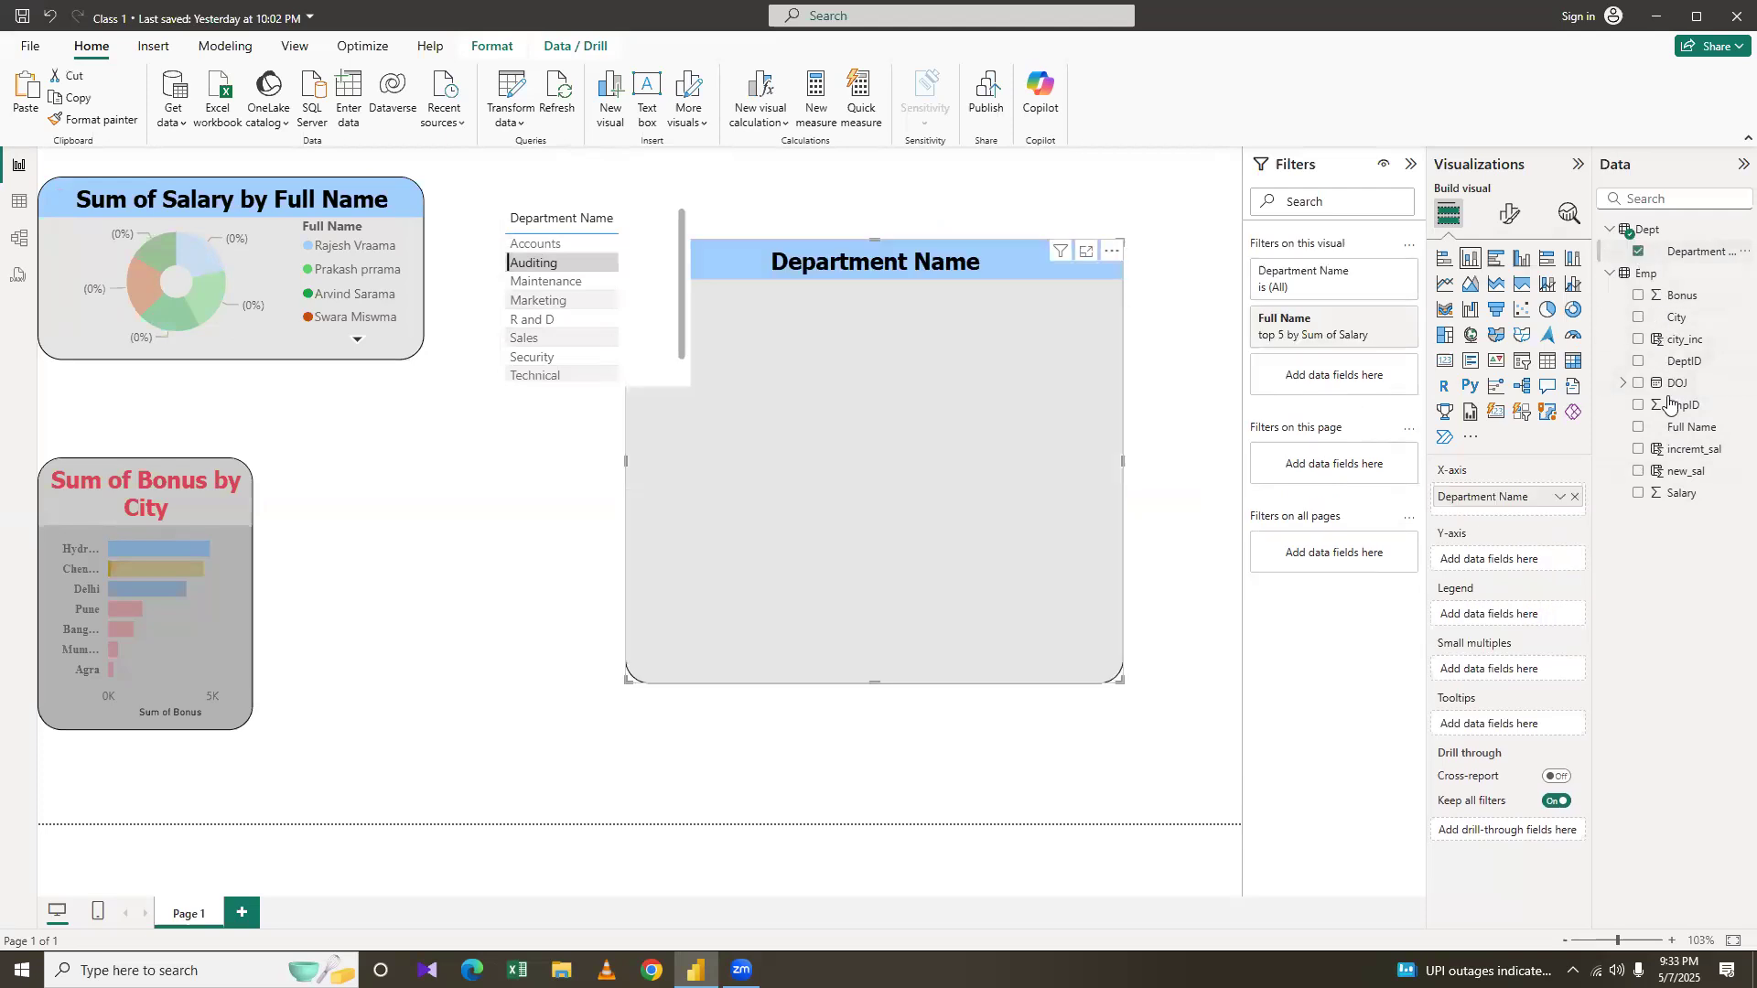
pyautogui.click(1638, 449)
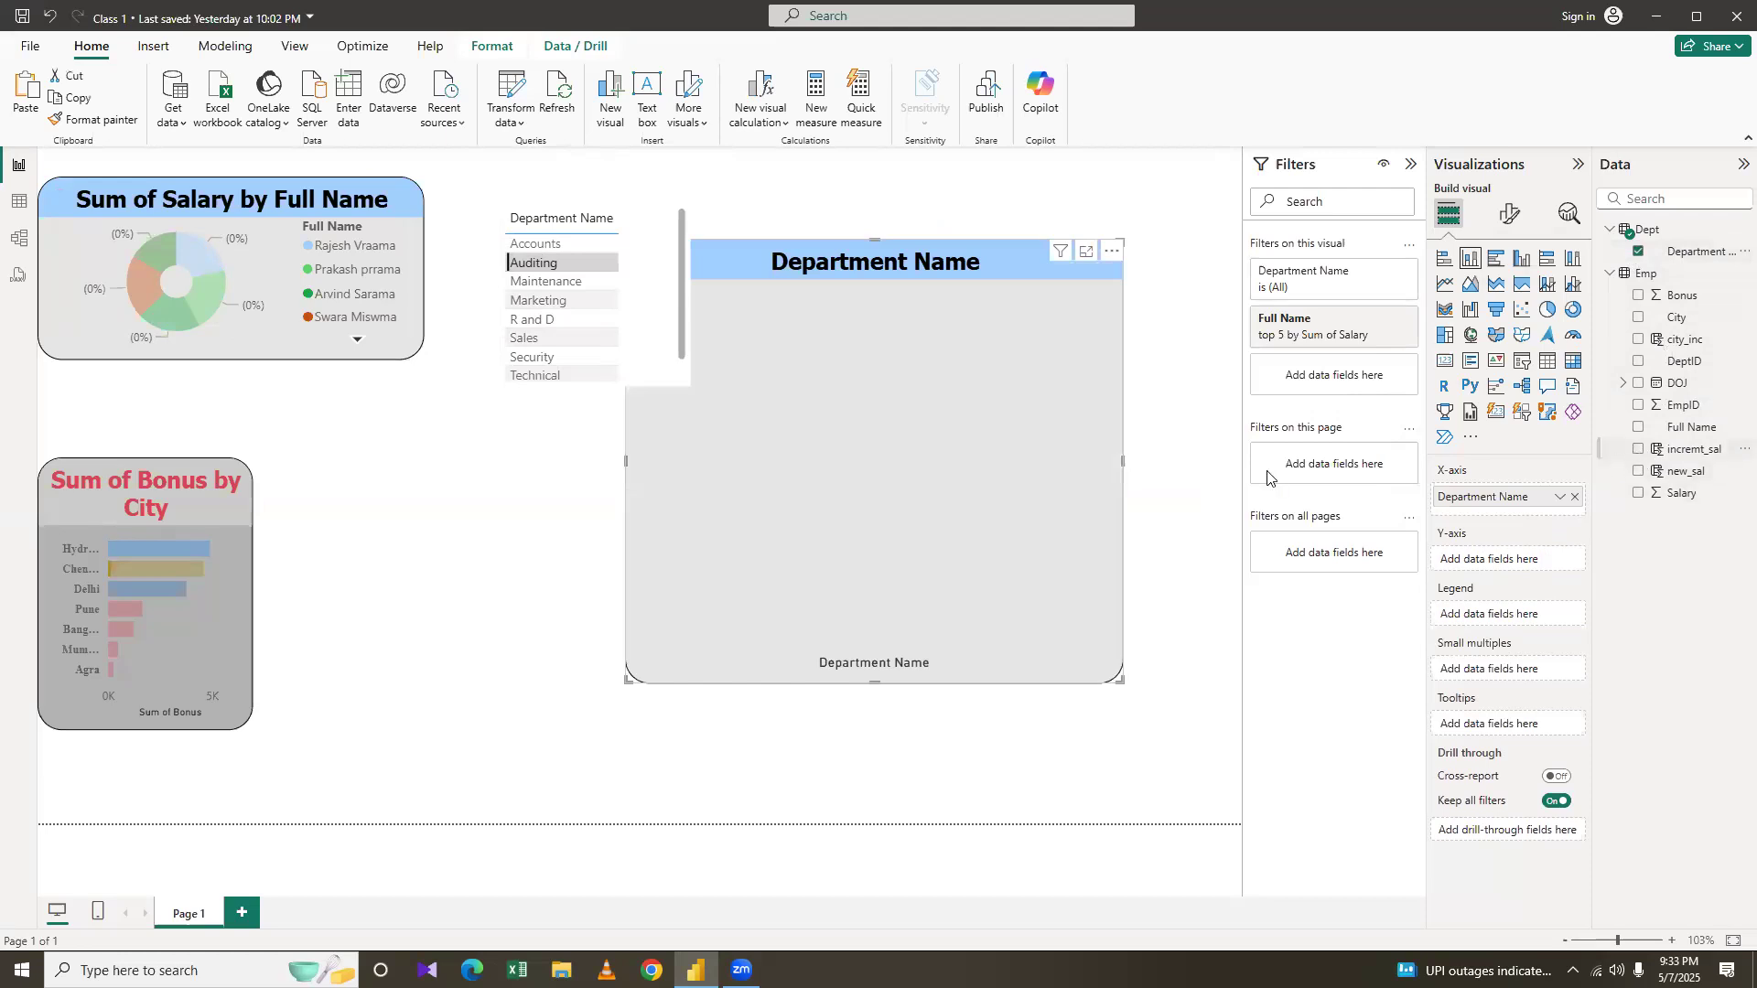
pyautogui.click(657, 221)
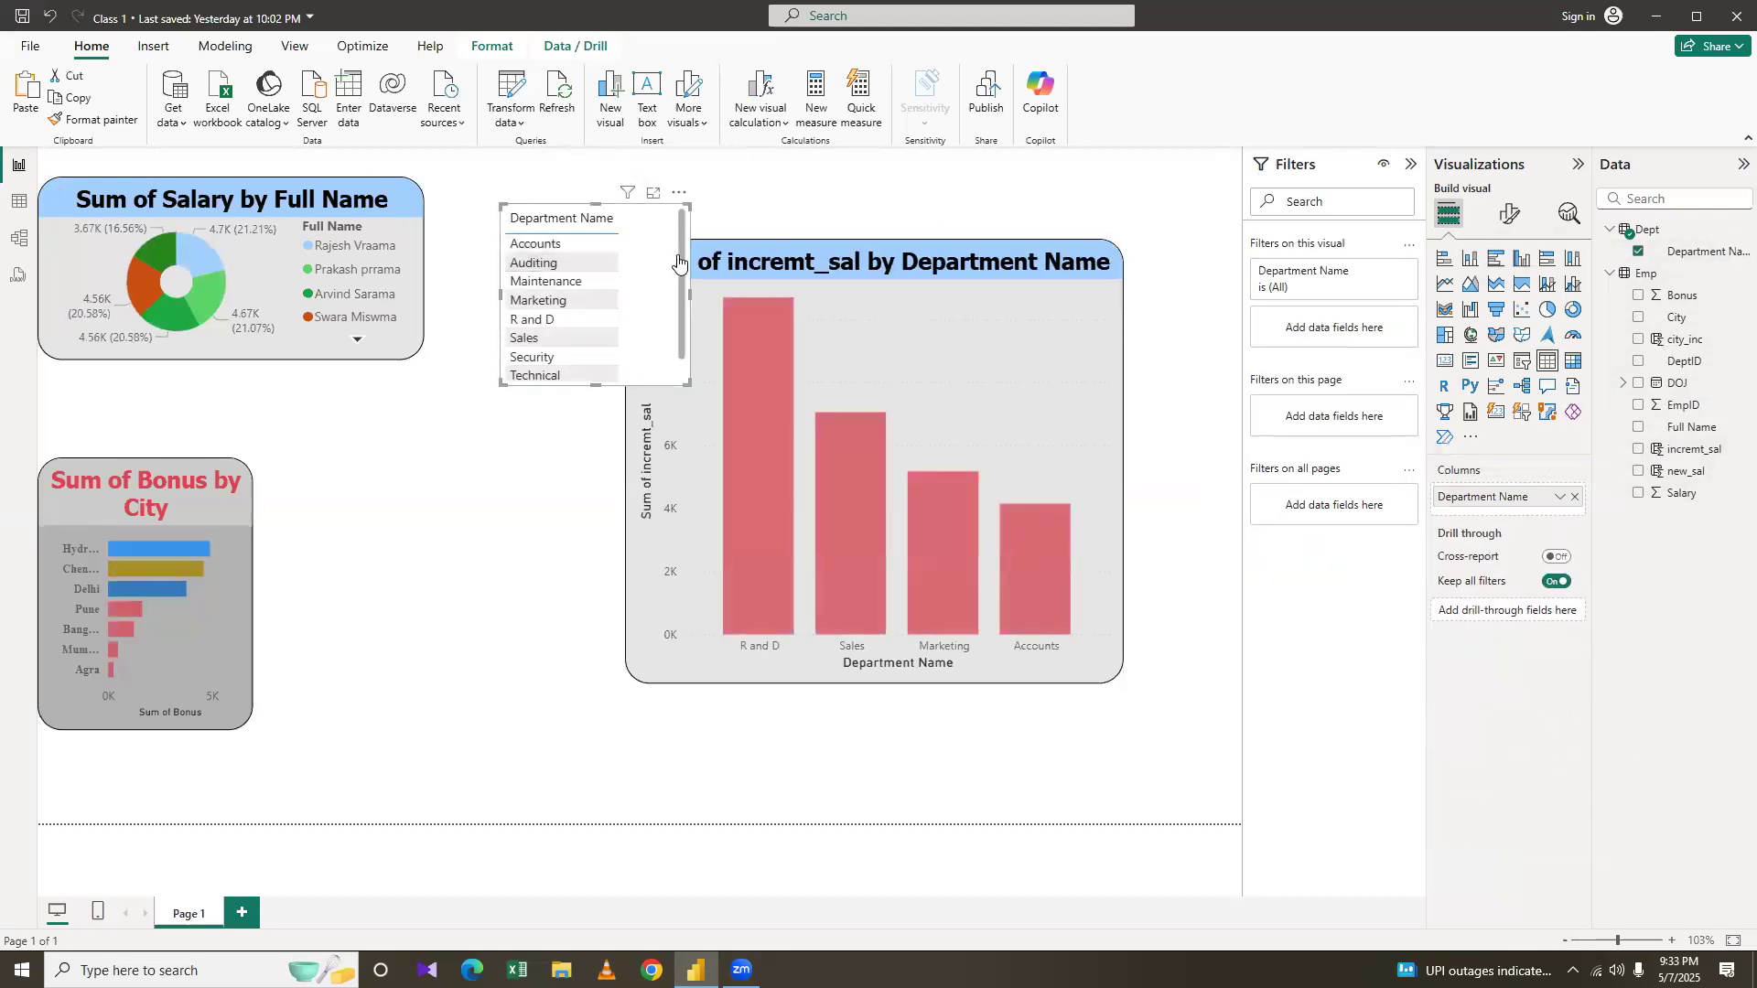
# Remove the Department Name table visual from the report page
pyautogui.rightClick(678, 263)
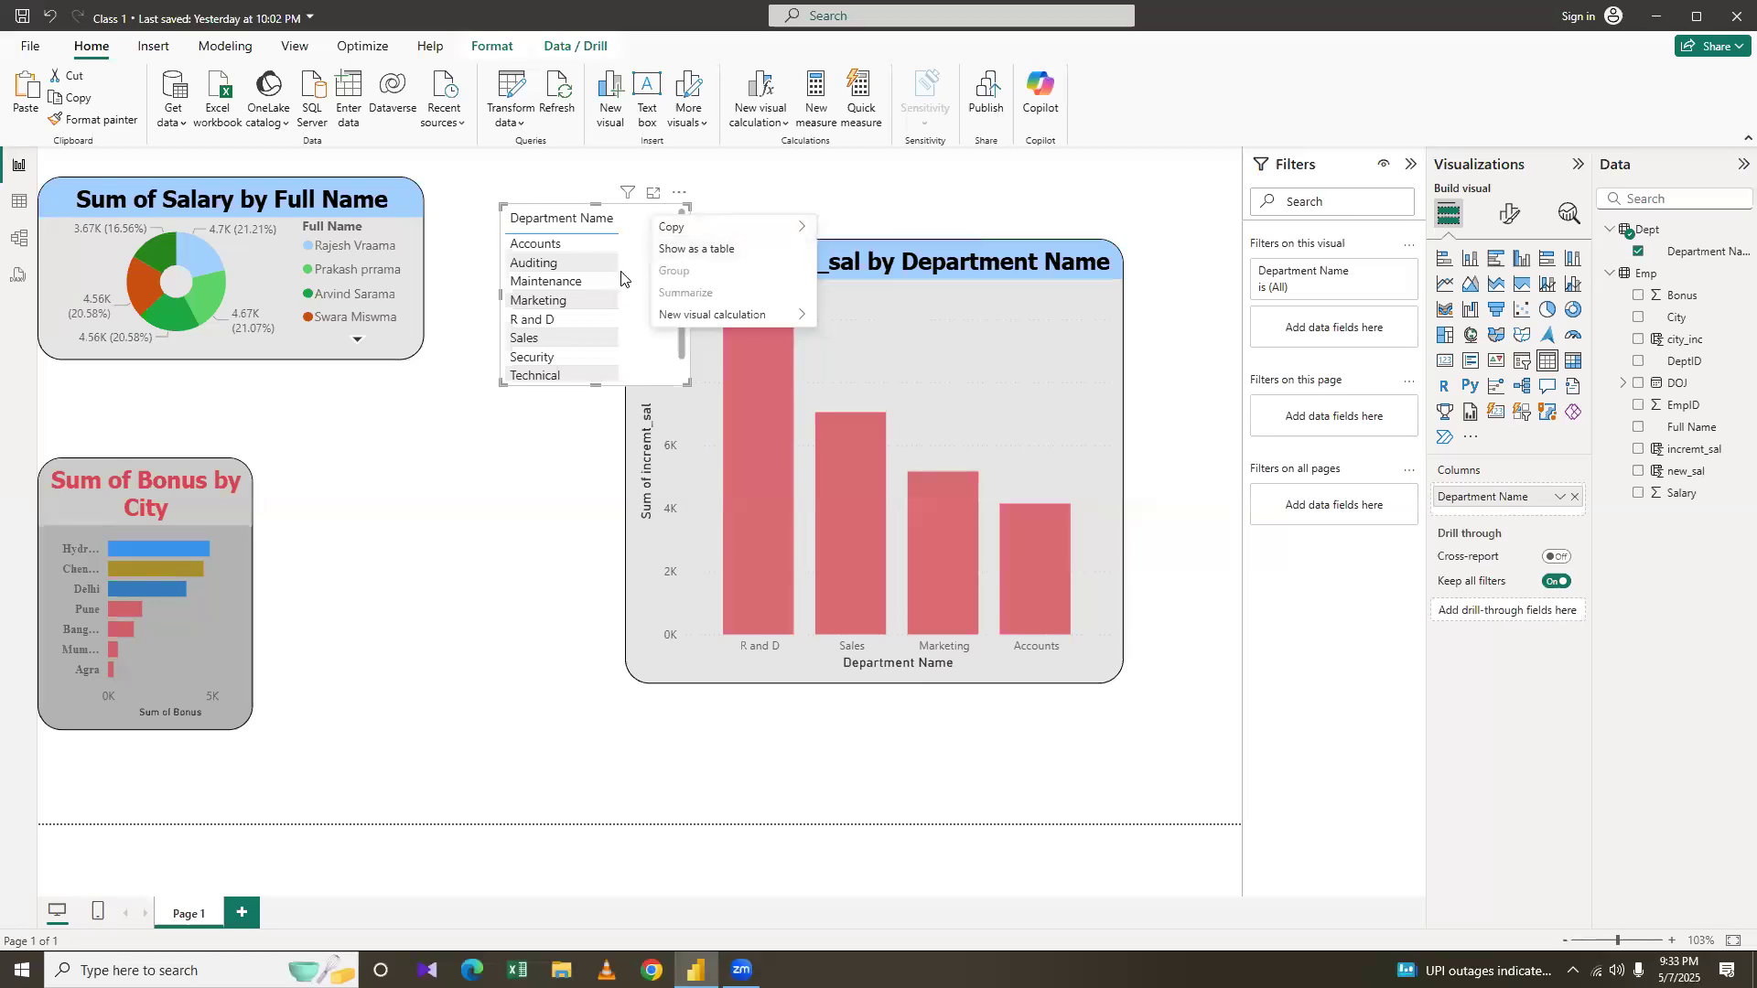
pyautogui.click(679, 192)
pyautogui.click(678, 192)
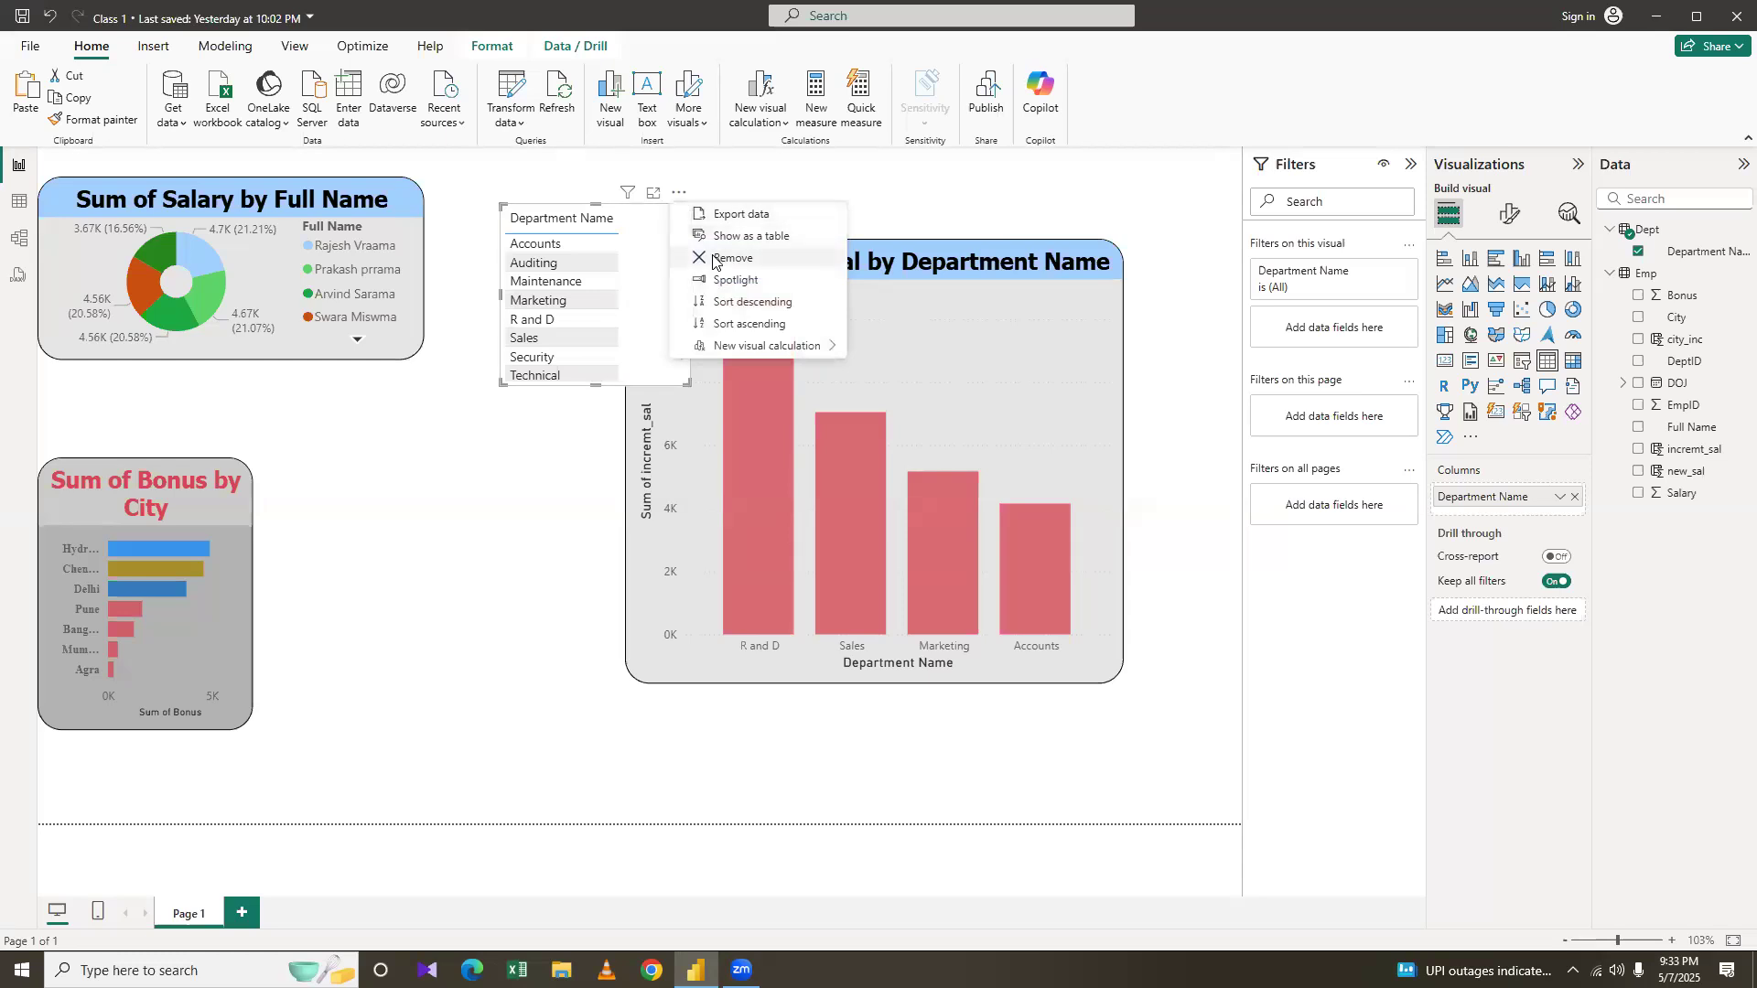
pyautogui.click(732, 262)
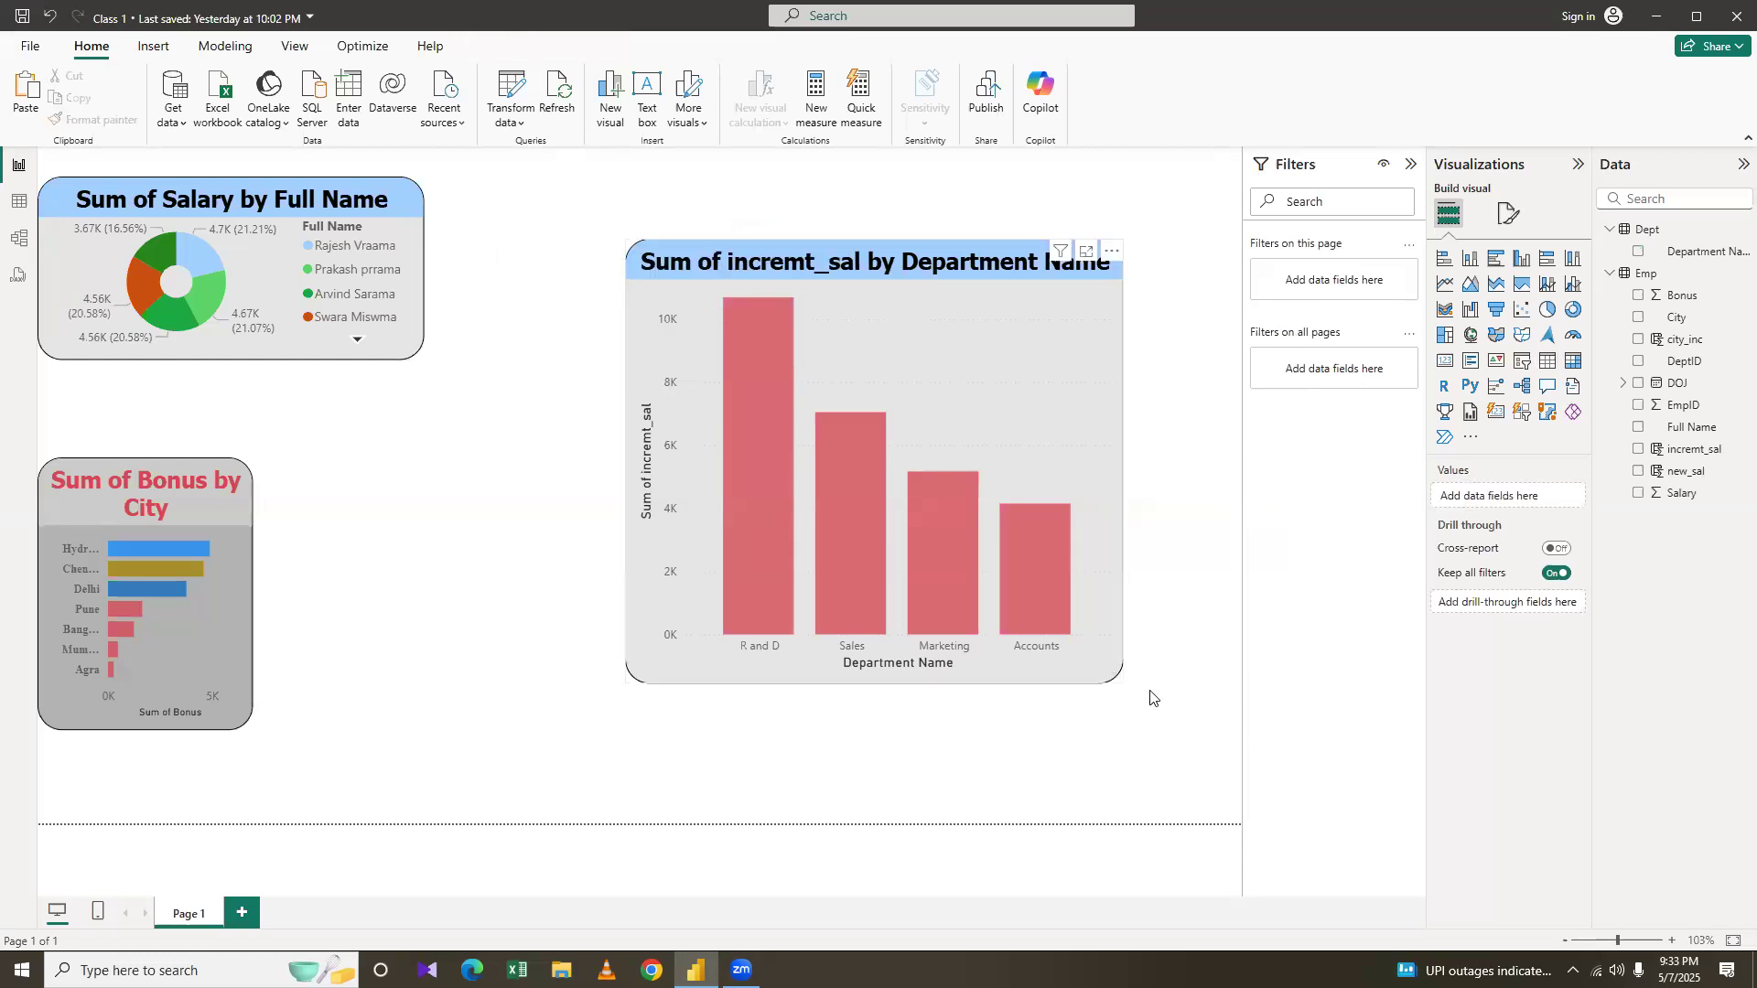
# Enlarge the Sum of incremt_sal by Department Name chart across the empty canvas area and check cross-filtering with its R and D column
pyautogui.moveTo(941, 387); pyautogui.dragTo(982, 410)
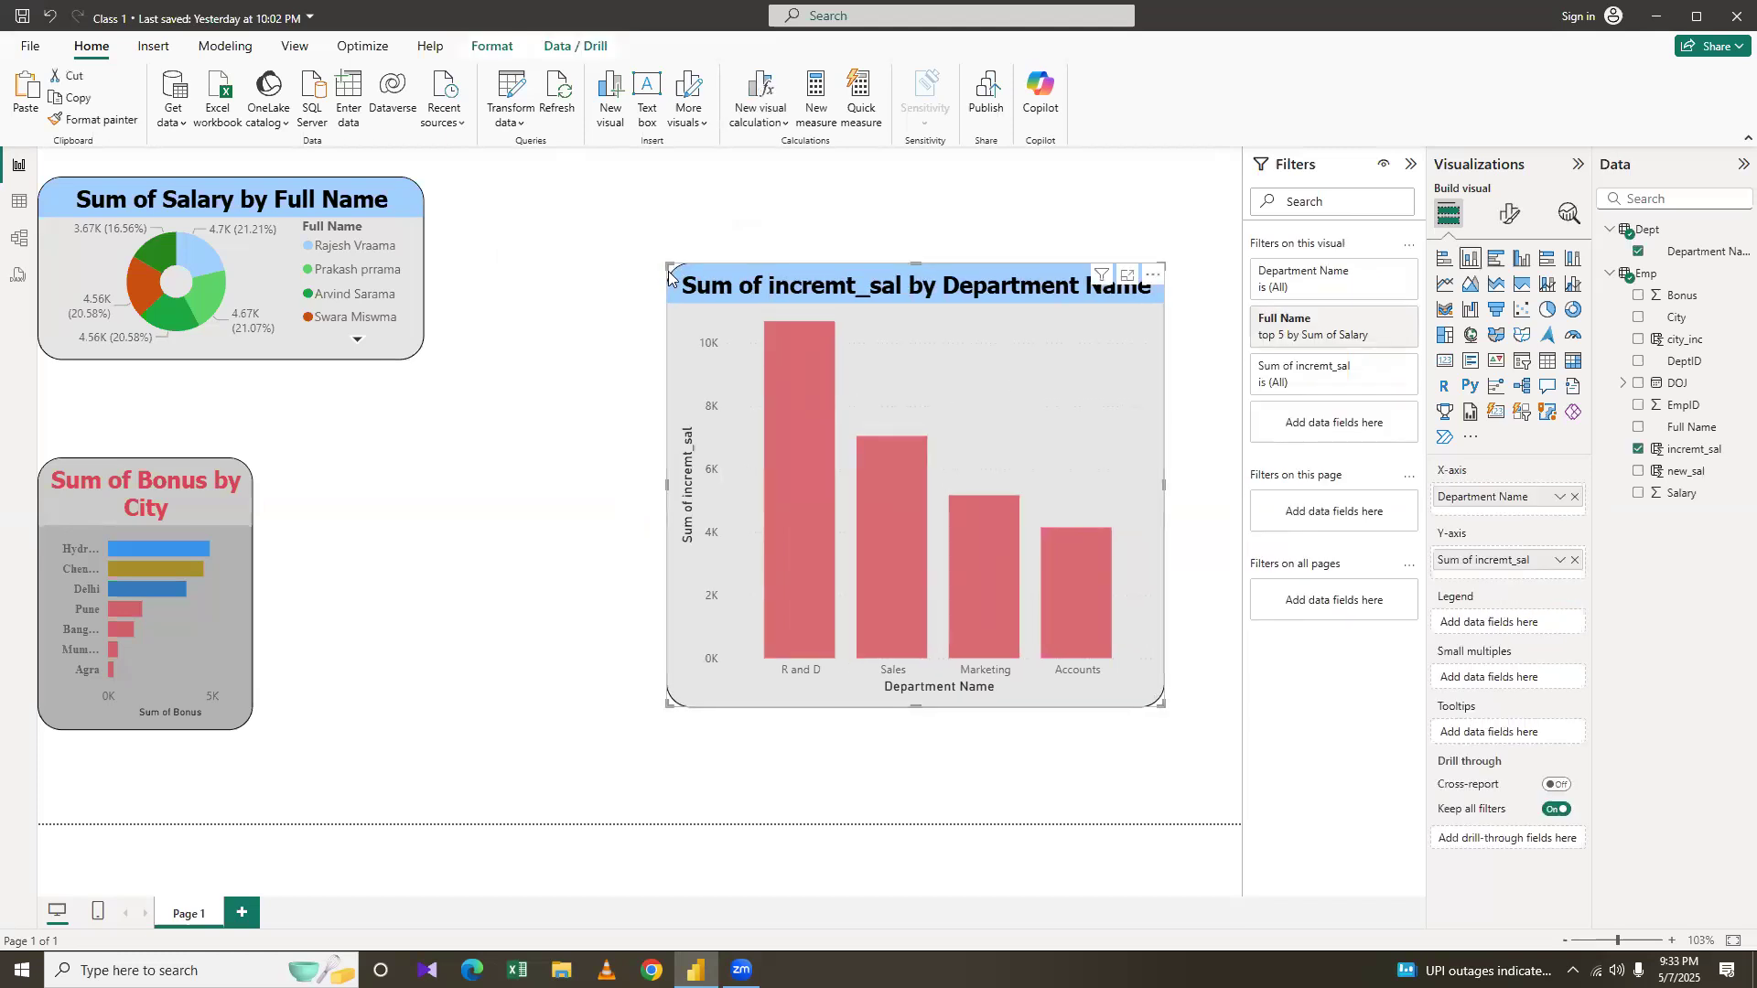
pyautogui.moveTo(668, 264); pyautogui.dragTo(506, 171)
pyautogui.moveTo(1163, 706); pyautogui.dragTo(1216, 780)
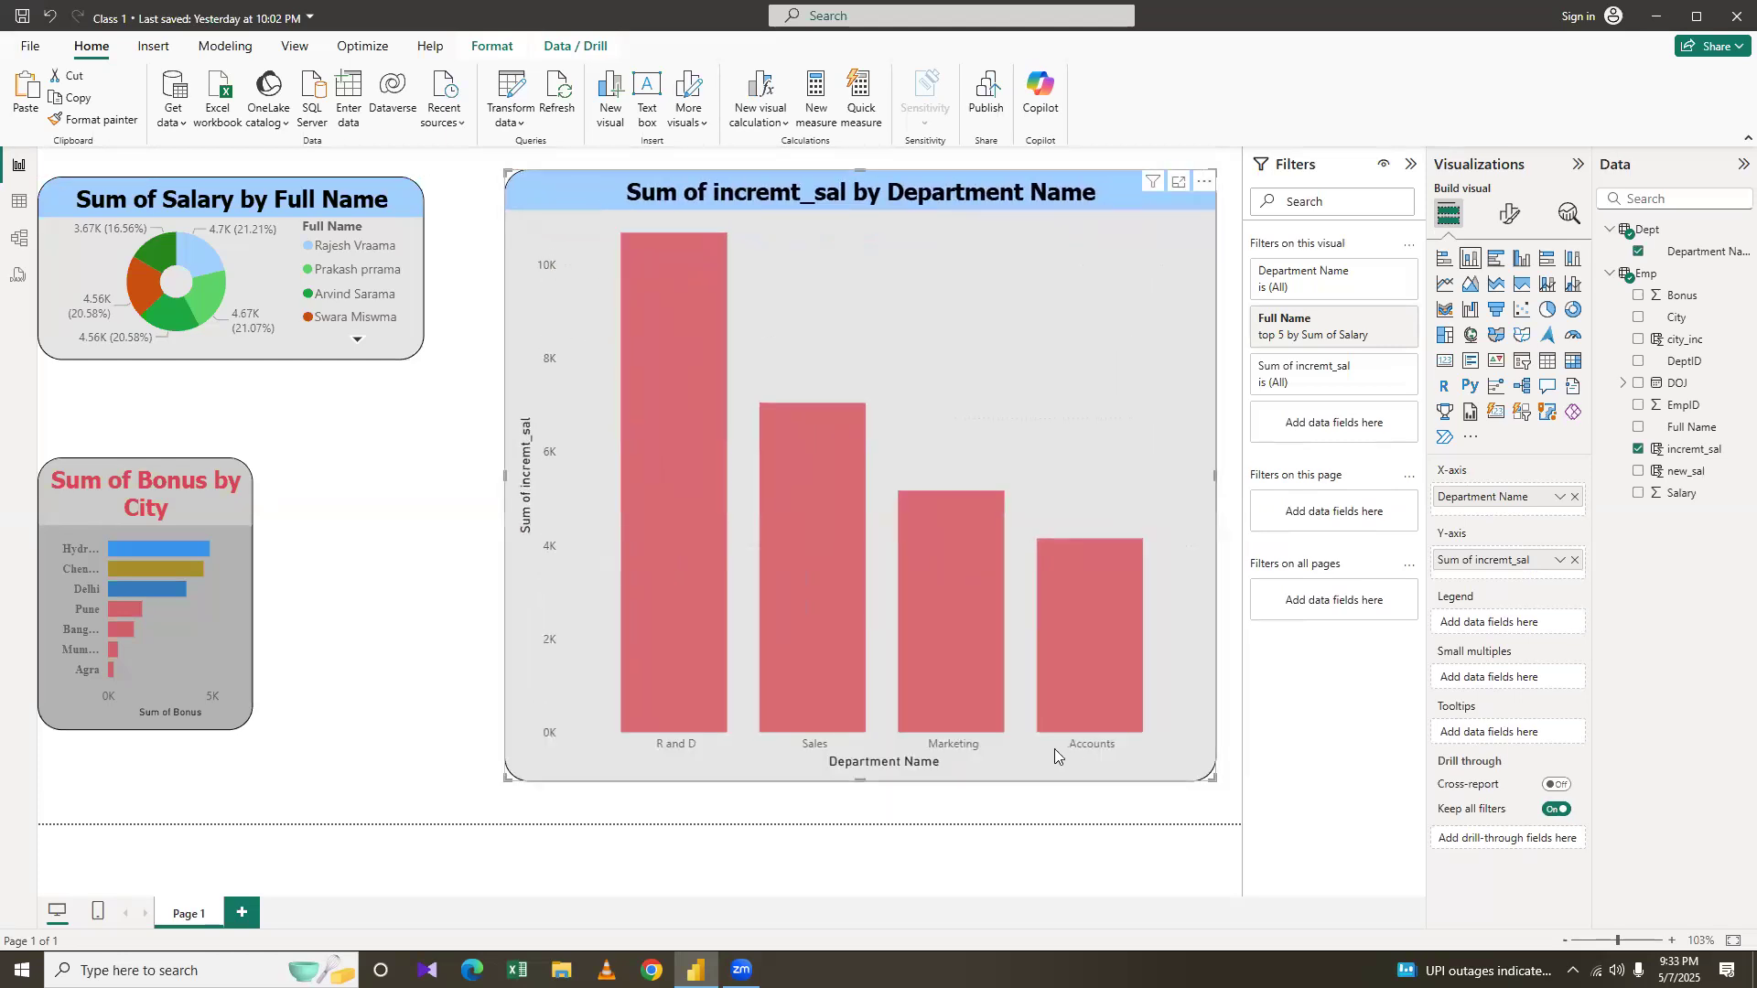
pyautogui.click(686, 701)
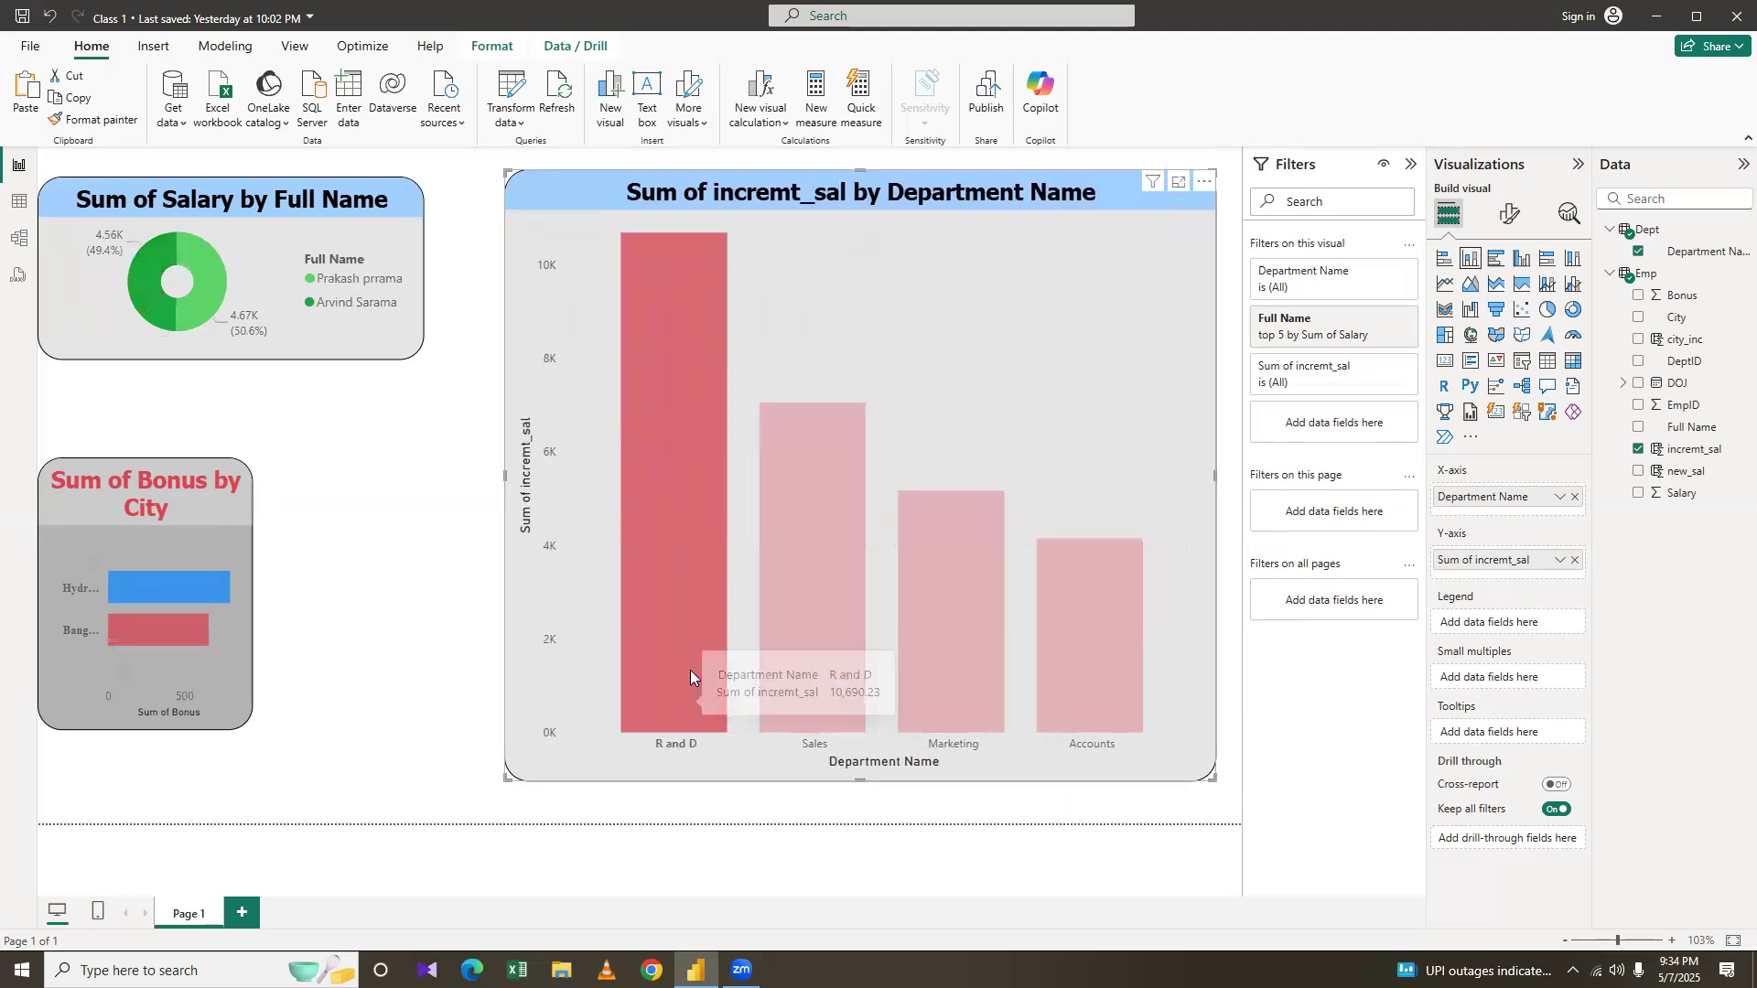
pyautogui.click(955, 395)
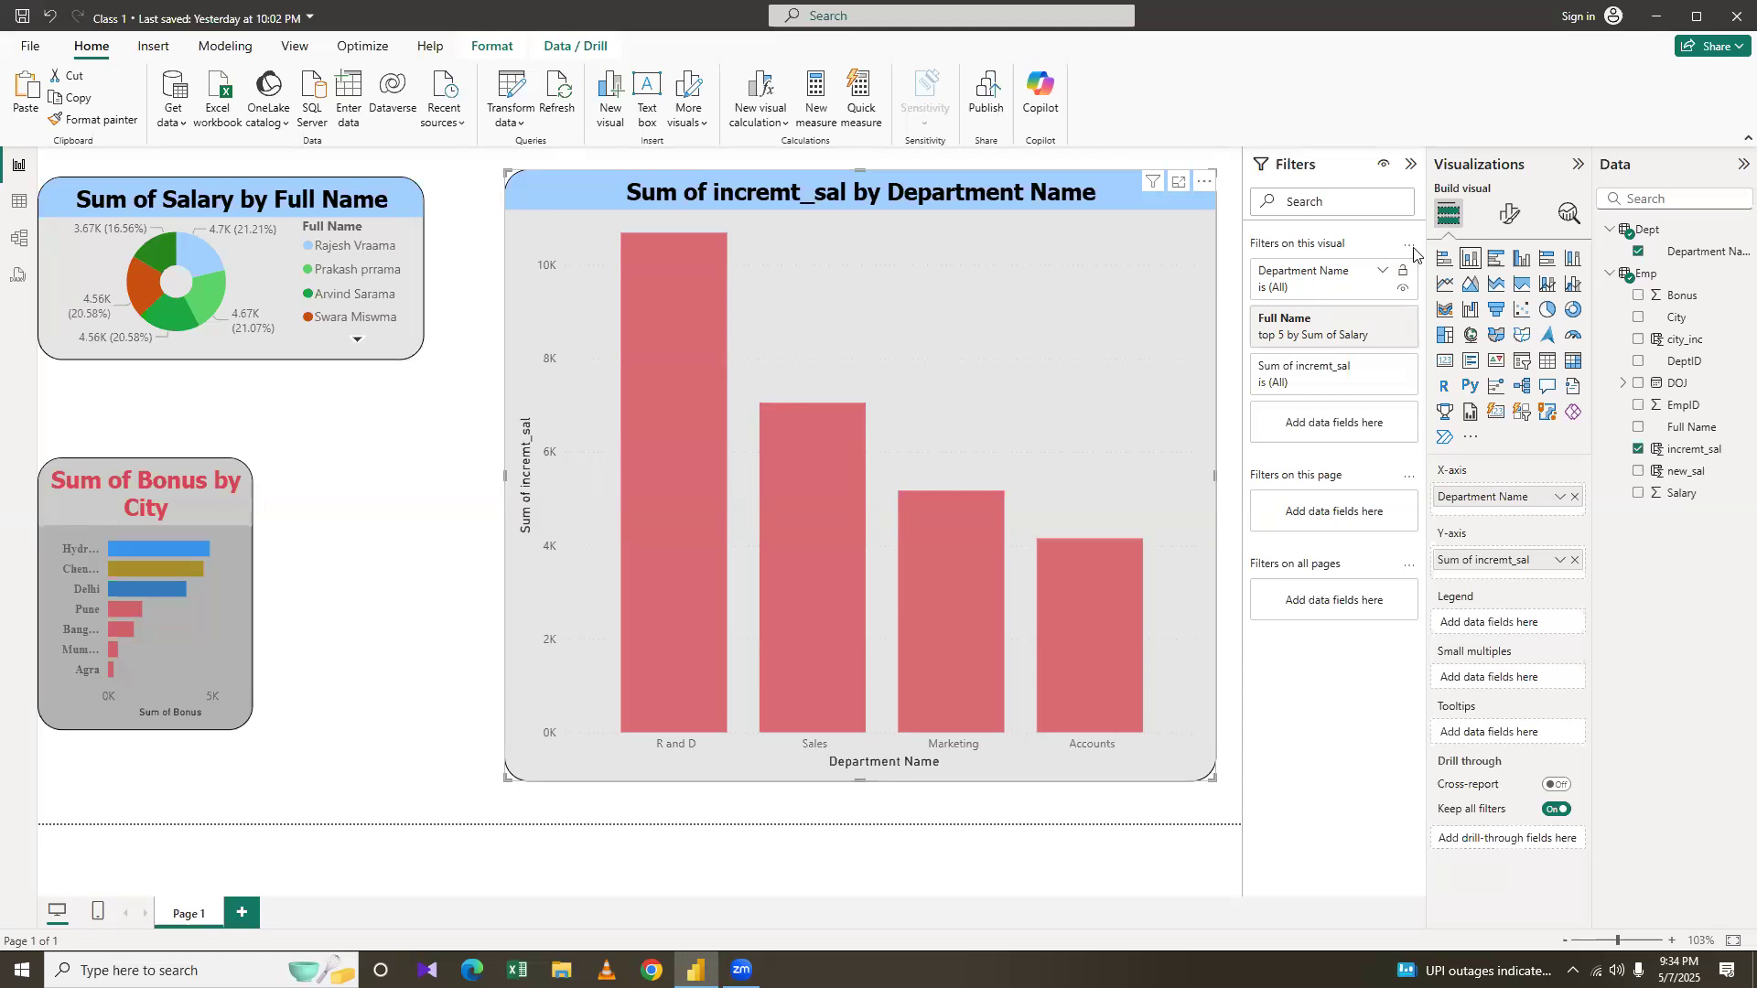
# Start conditional formatting of the column color for all categories, using the Gradient style with red #D64550 as the minimum color
pyautogui.click(1511, 215)
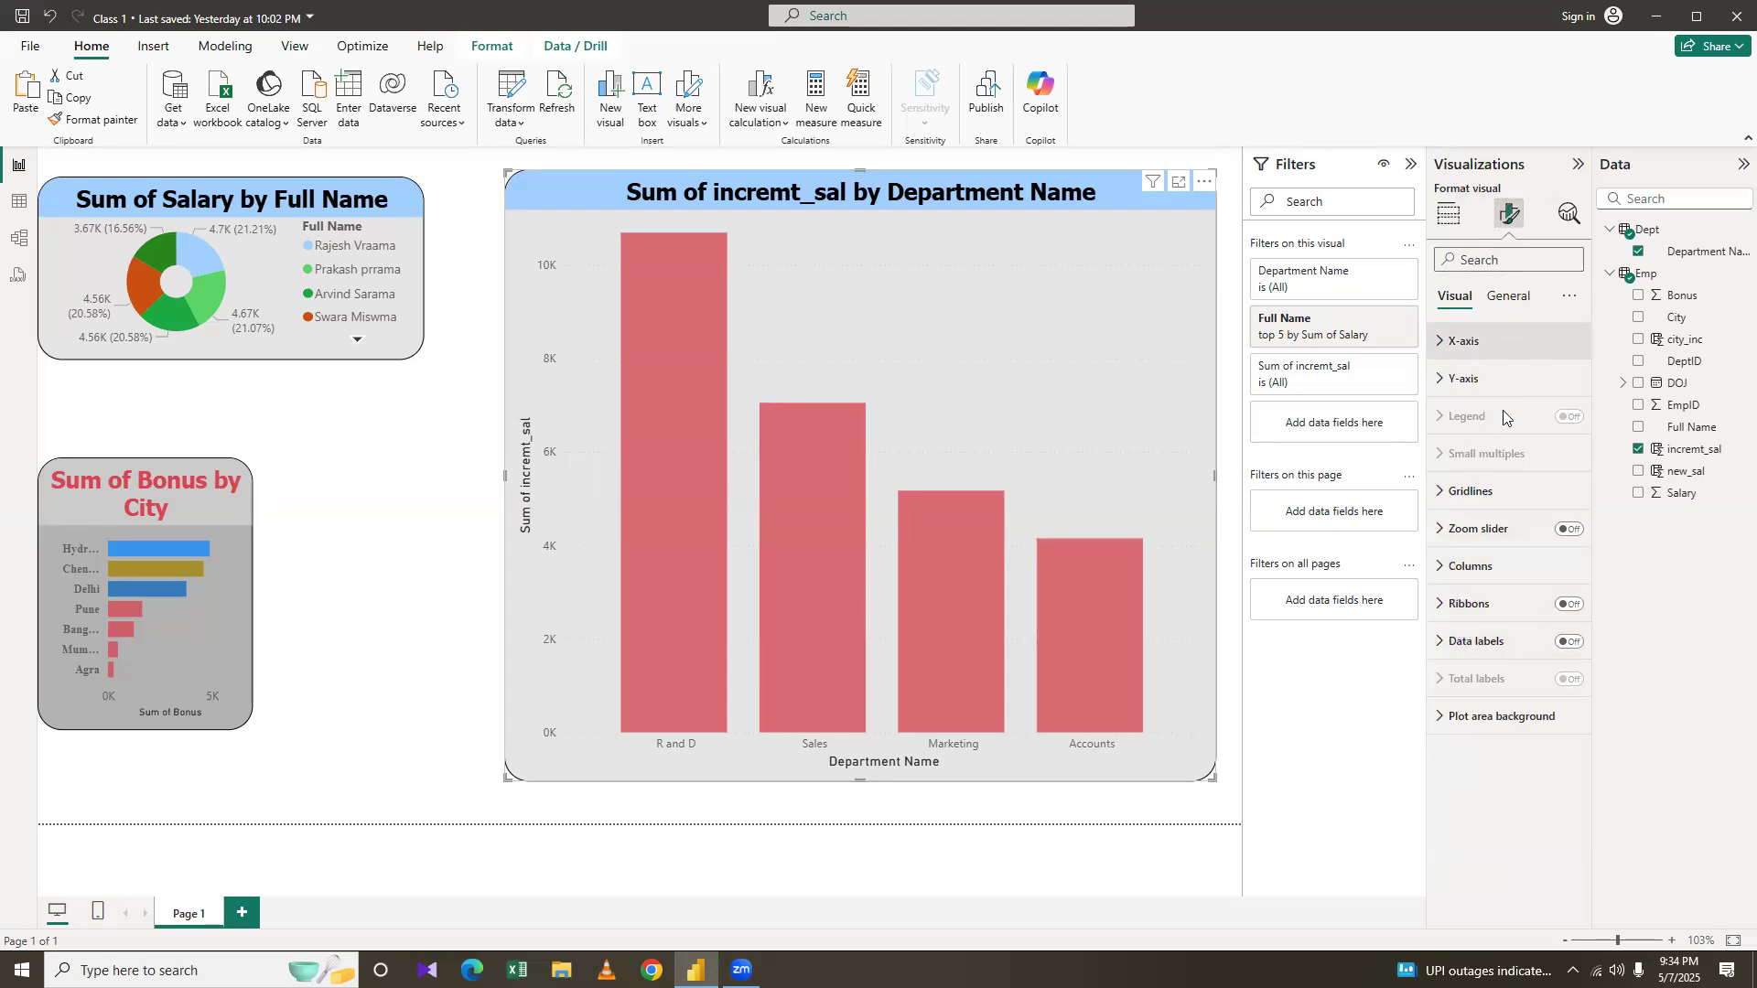
pyautogui.click(1505, 565)
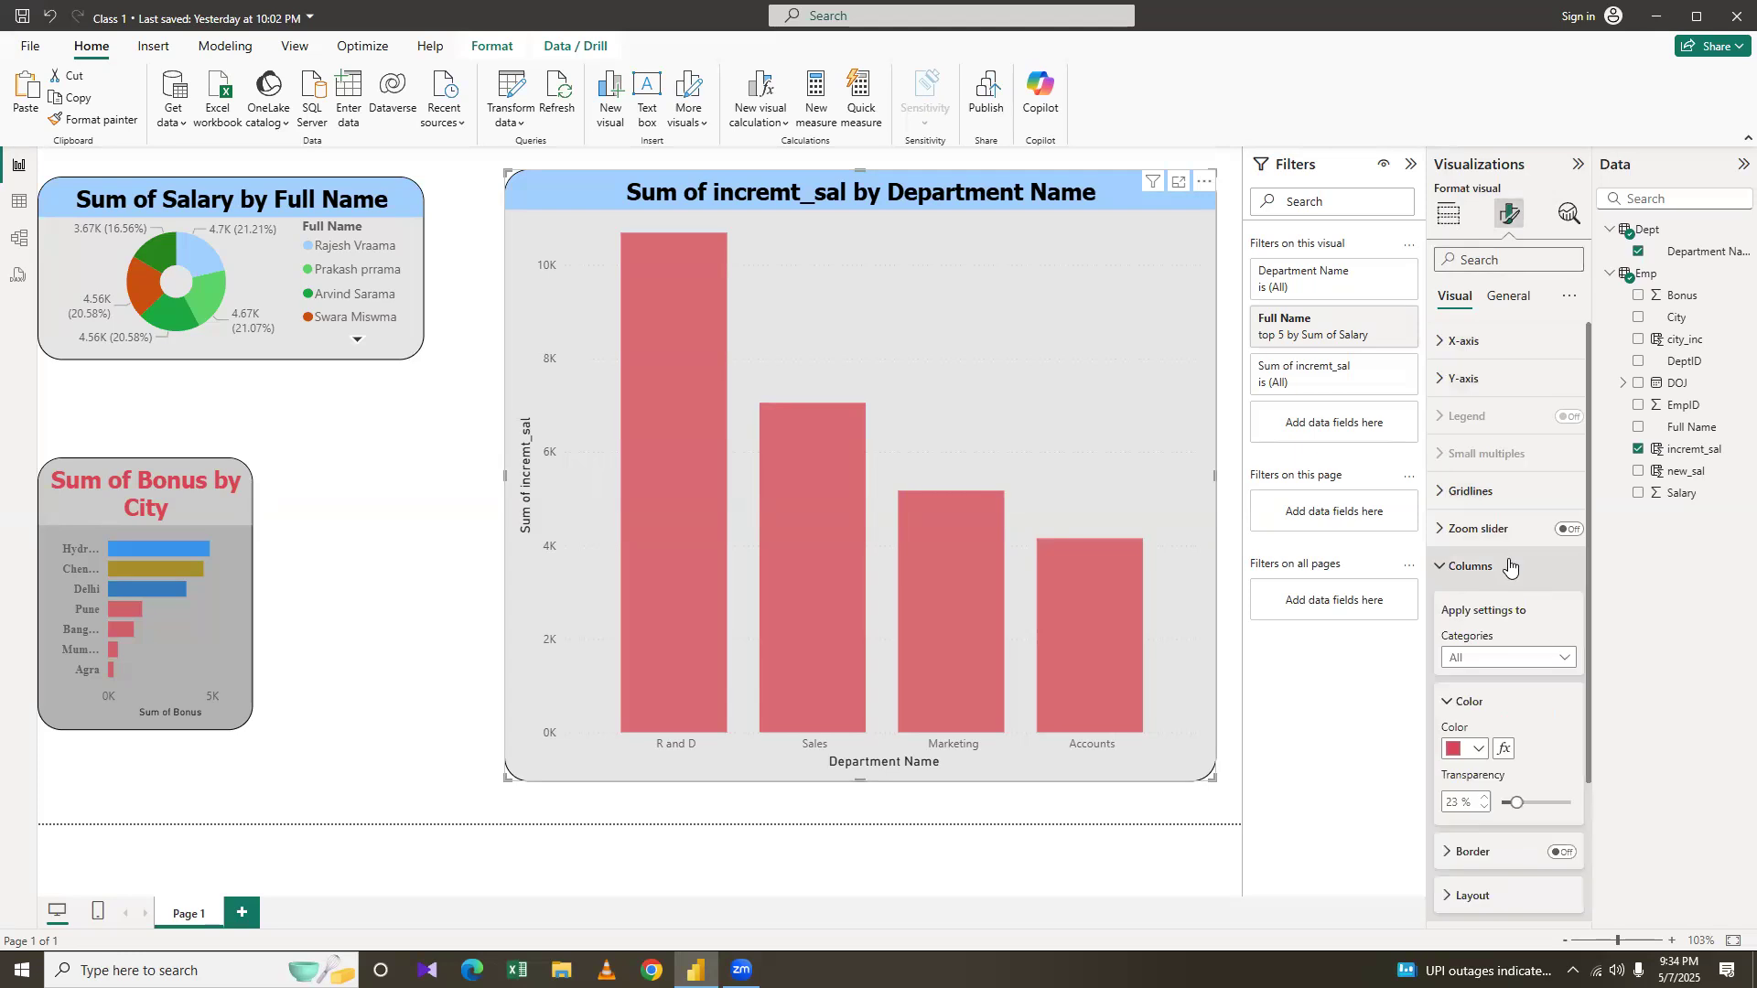
pyautogui.scroll(-1, 1519, 563)
pyautogui.click(1535, 564)
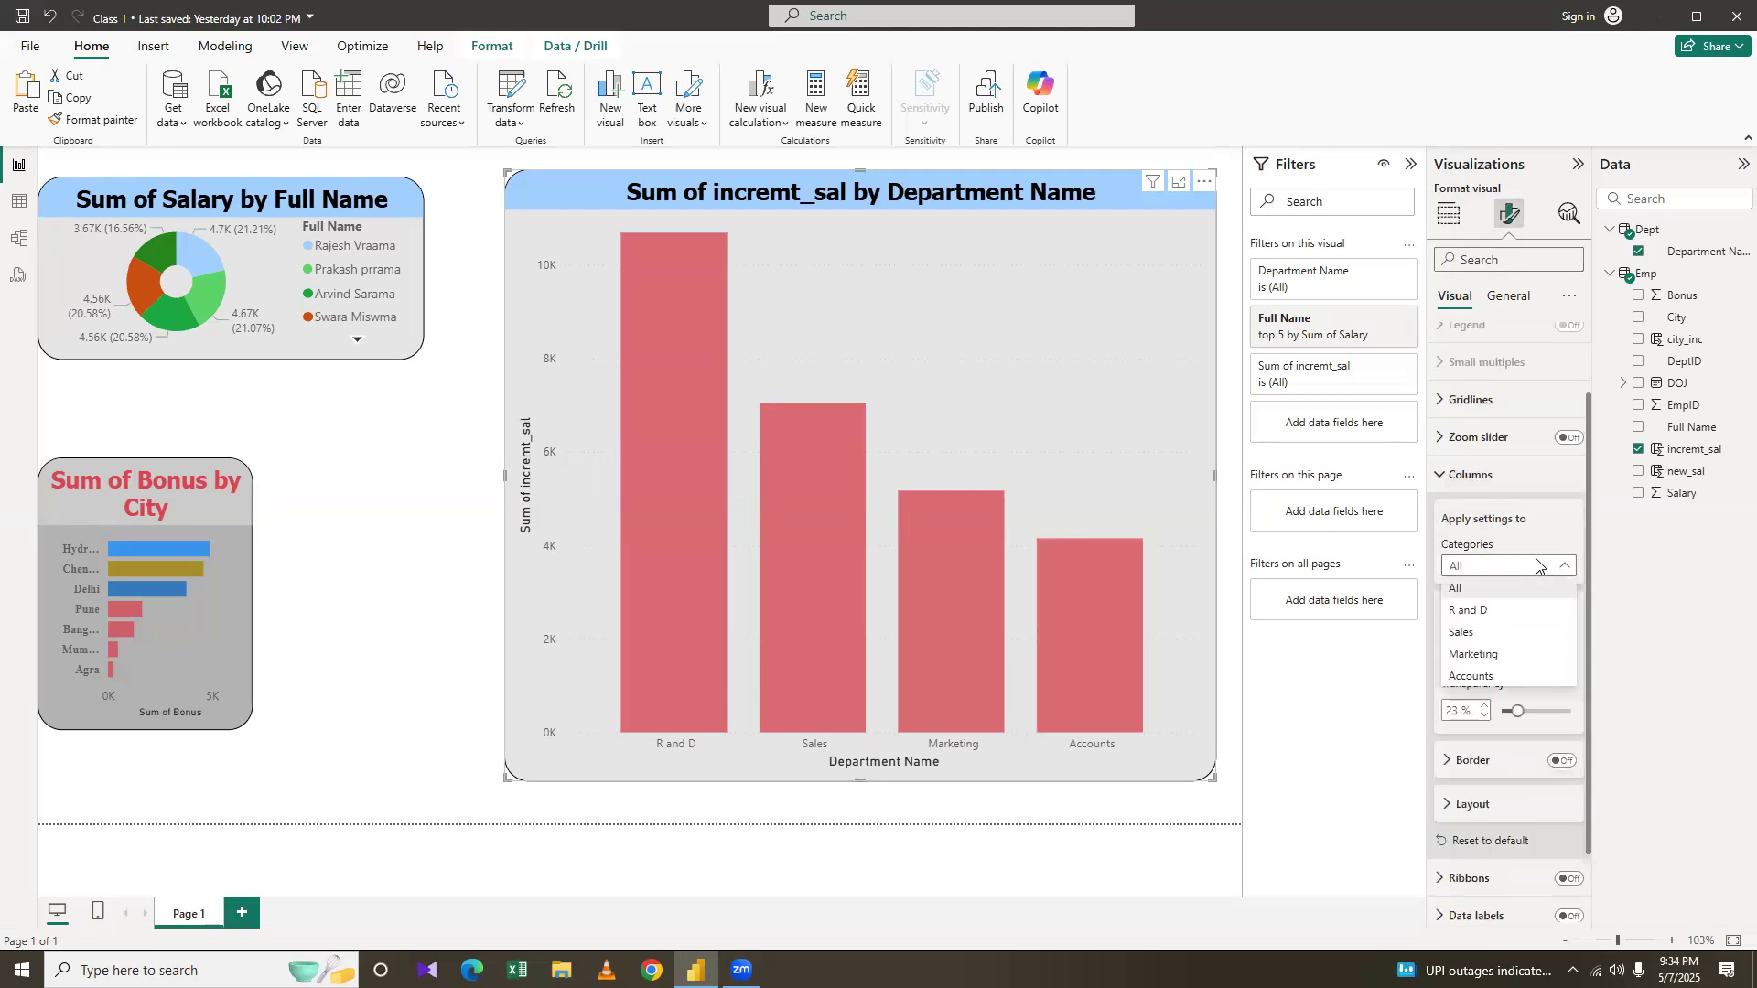
pyautogui.click(1540, 569)
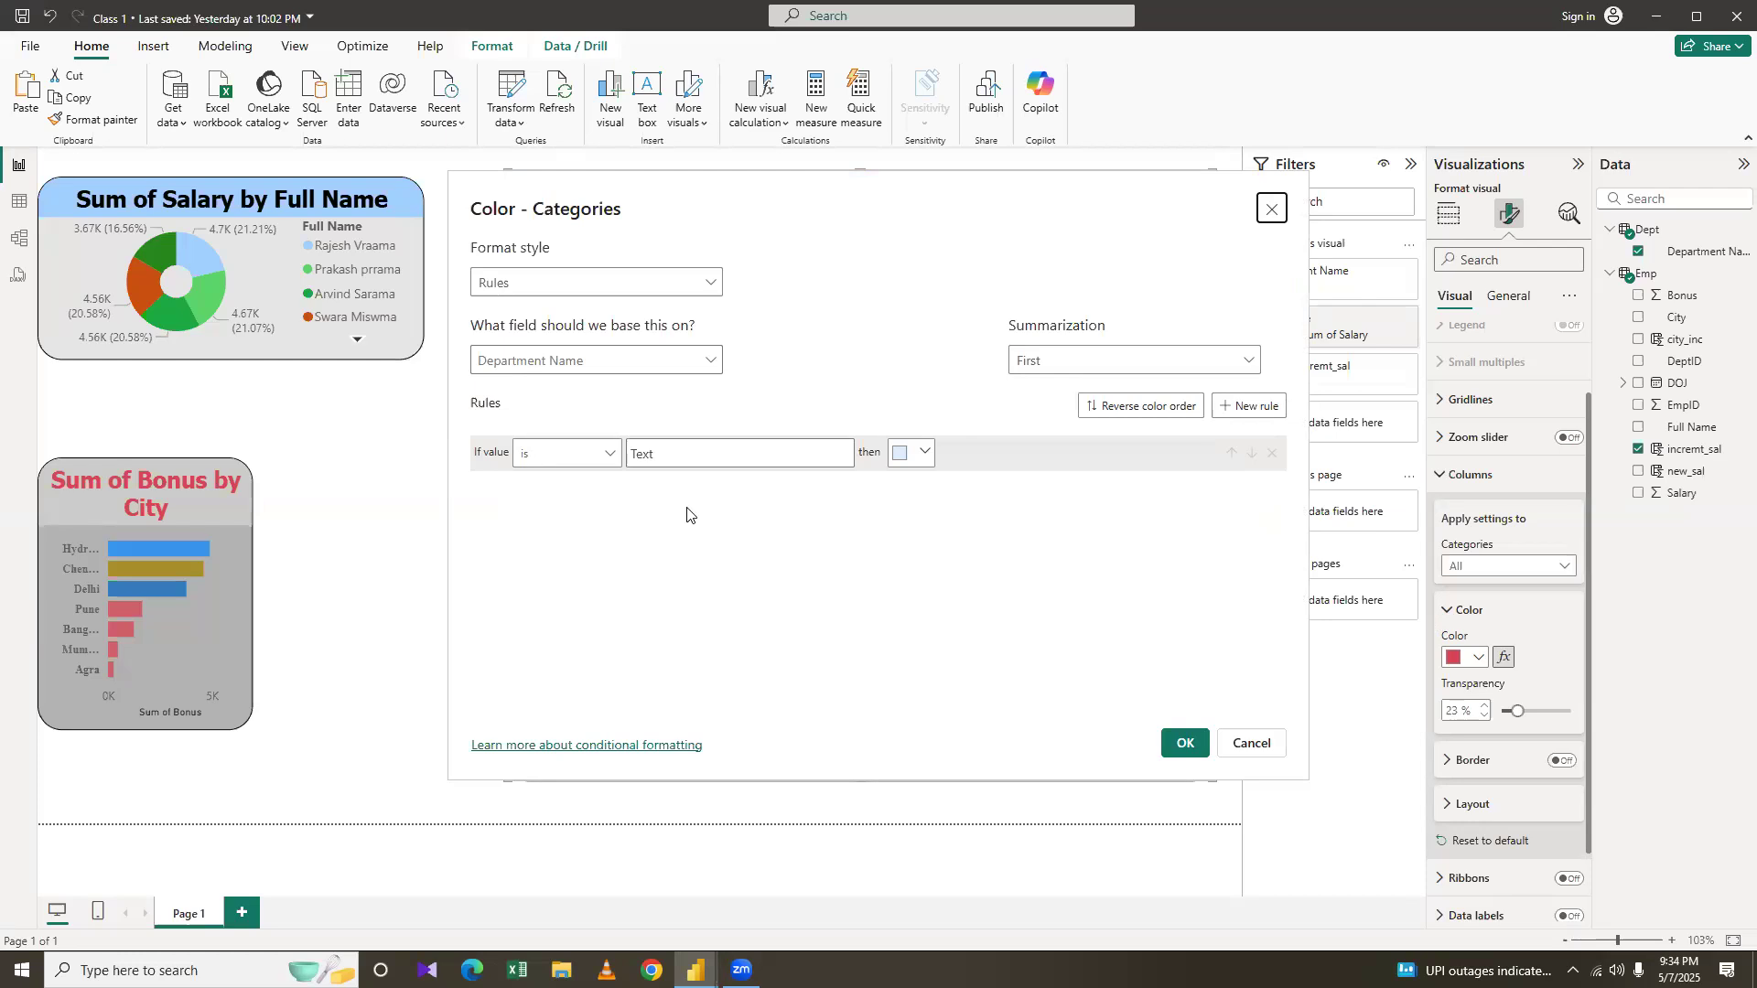
pyautogui.click(707, 286)
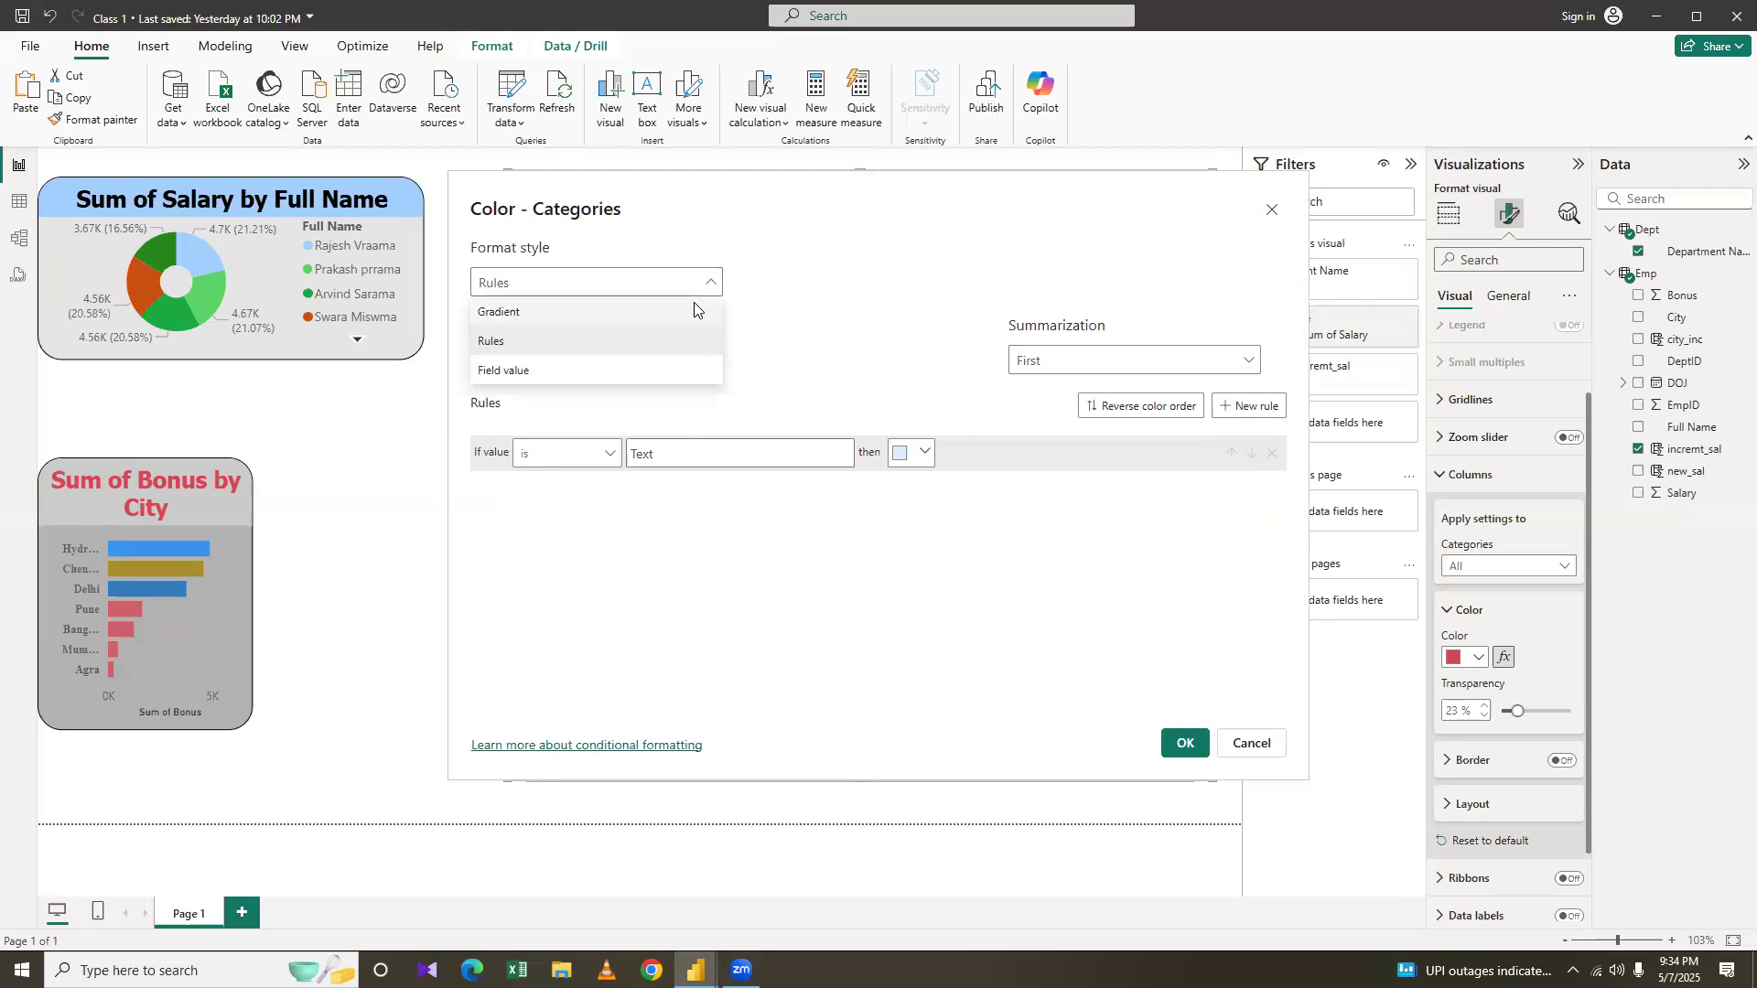
pyautogui.click(693, 311)
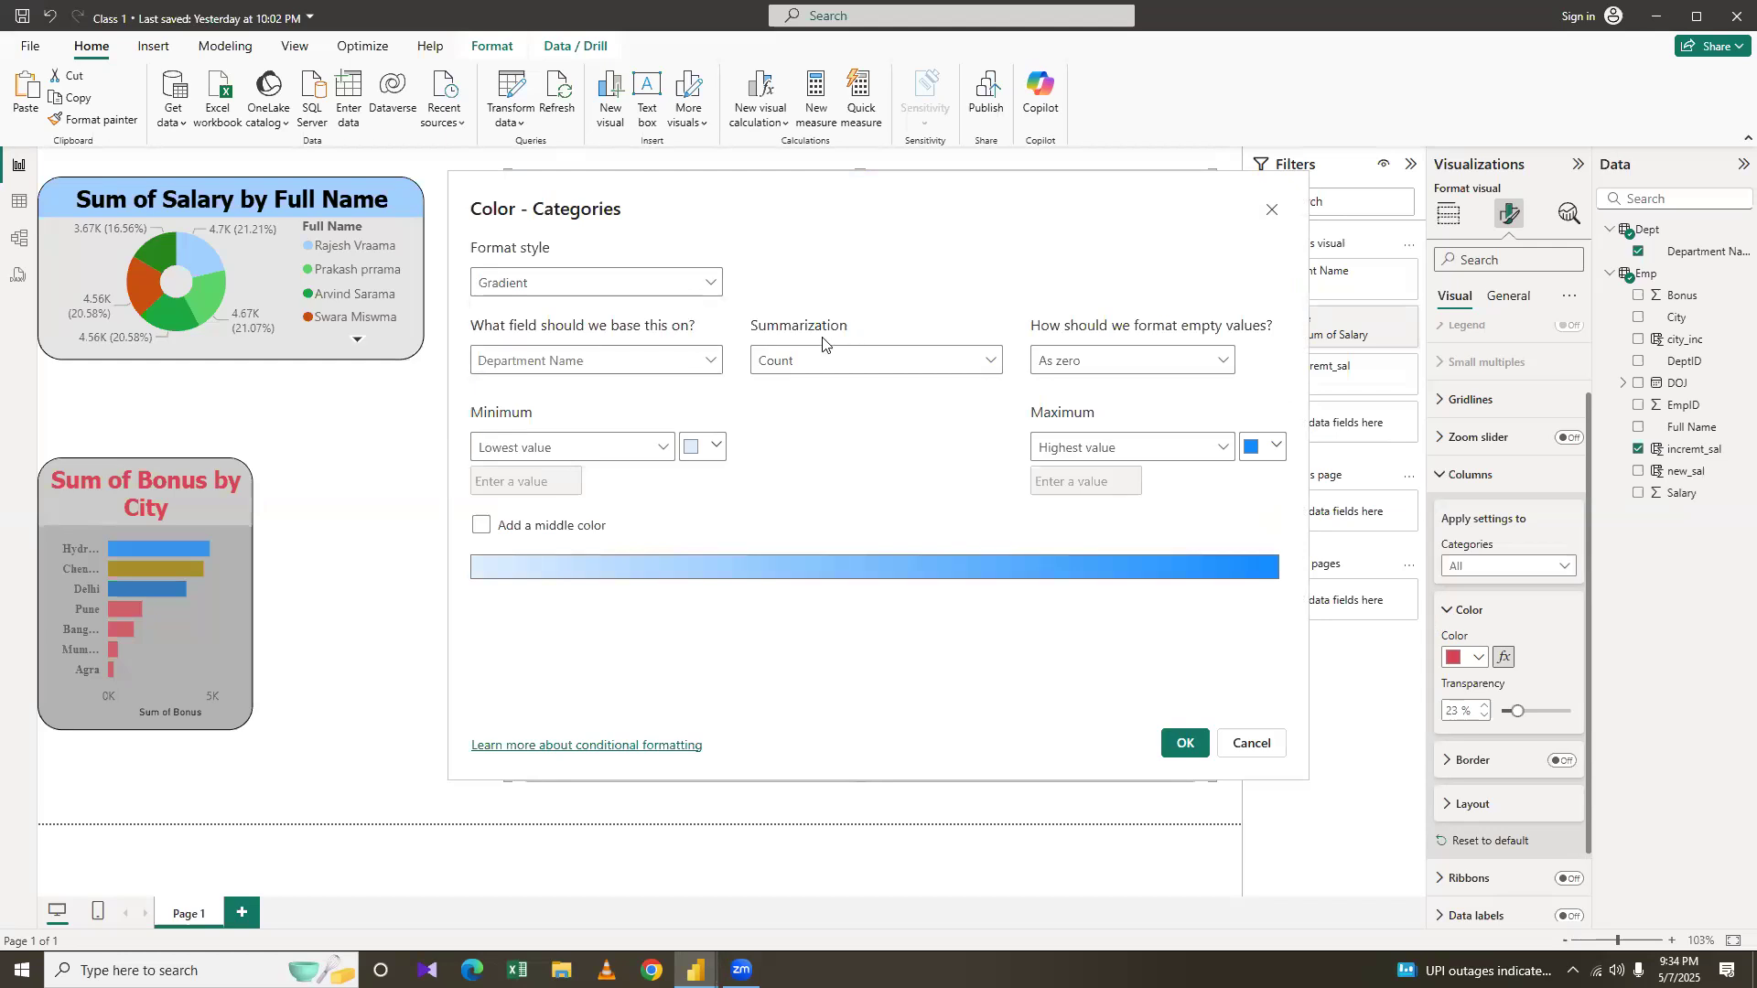
pyautogui.click(717, 446)
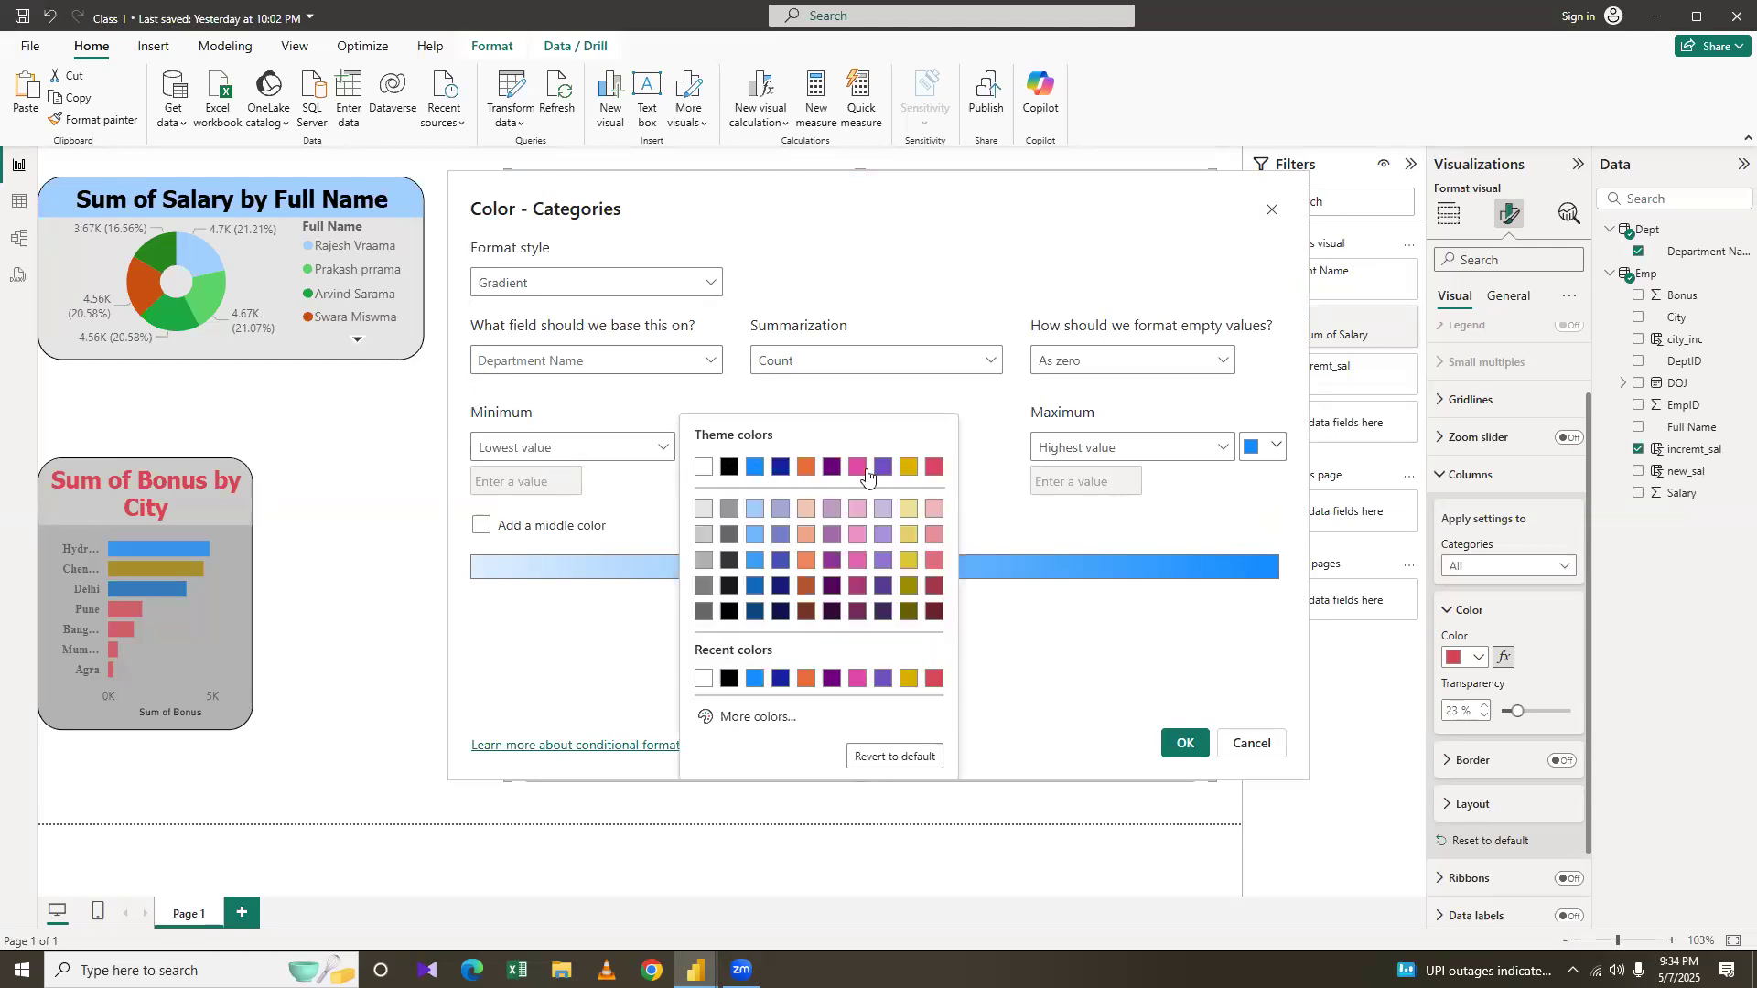
pyautogui.click(932, 467)
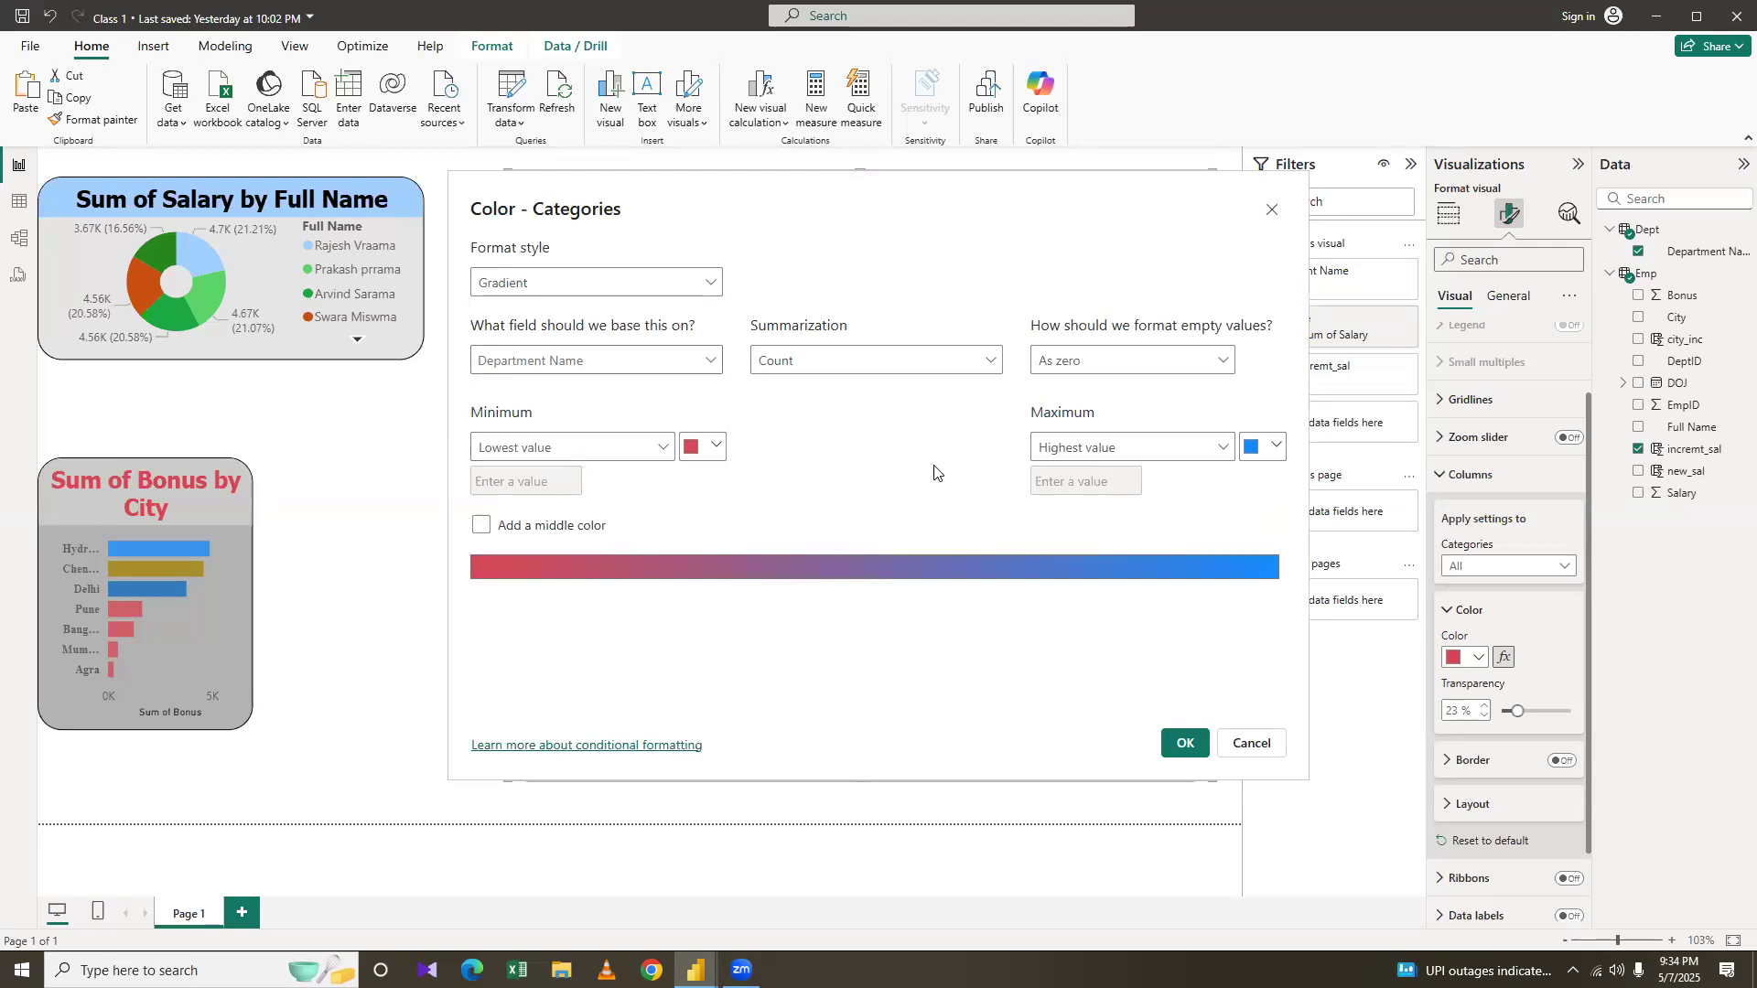
# Set the gradient's maximum color to the theme red #D64550
pyautogui.click(1278, 447)
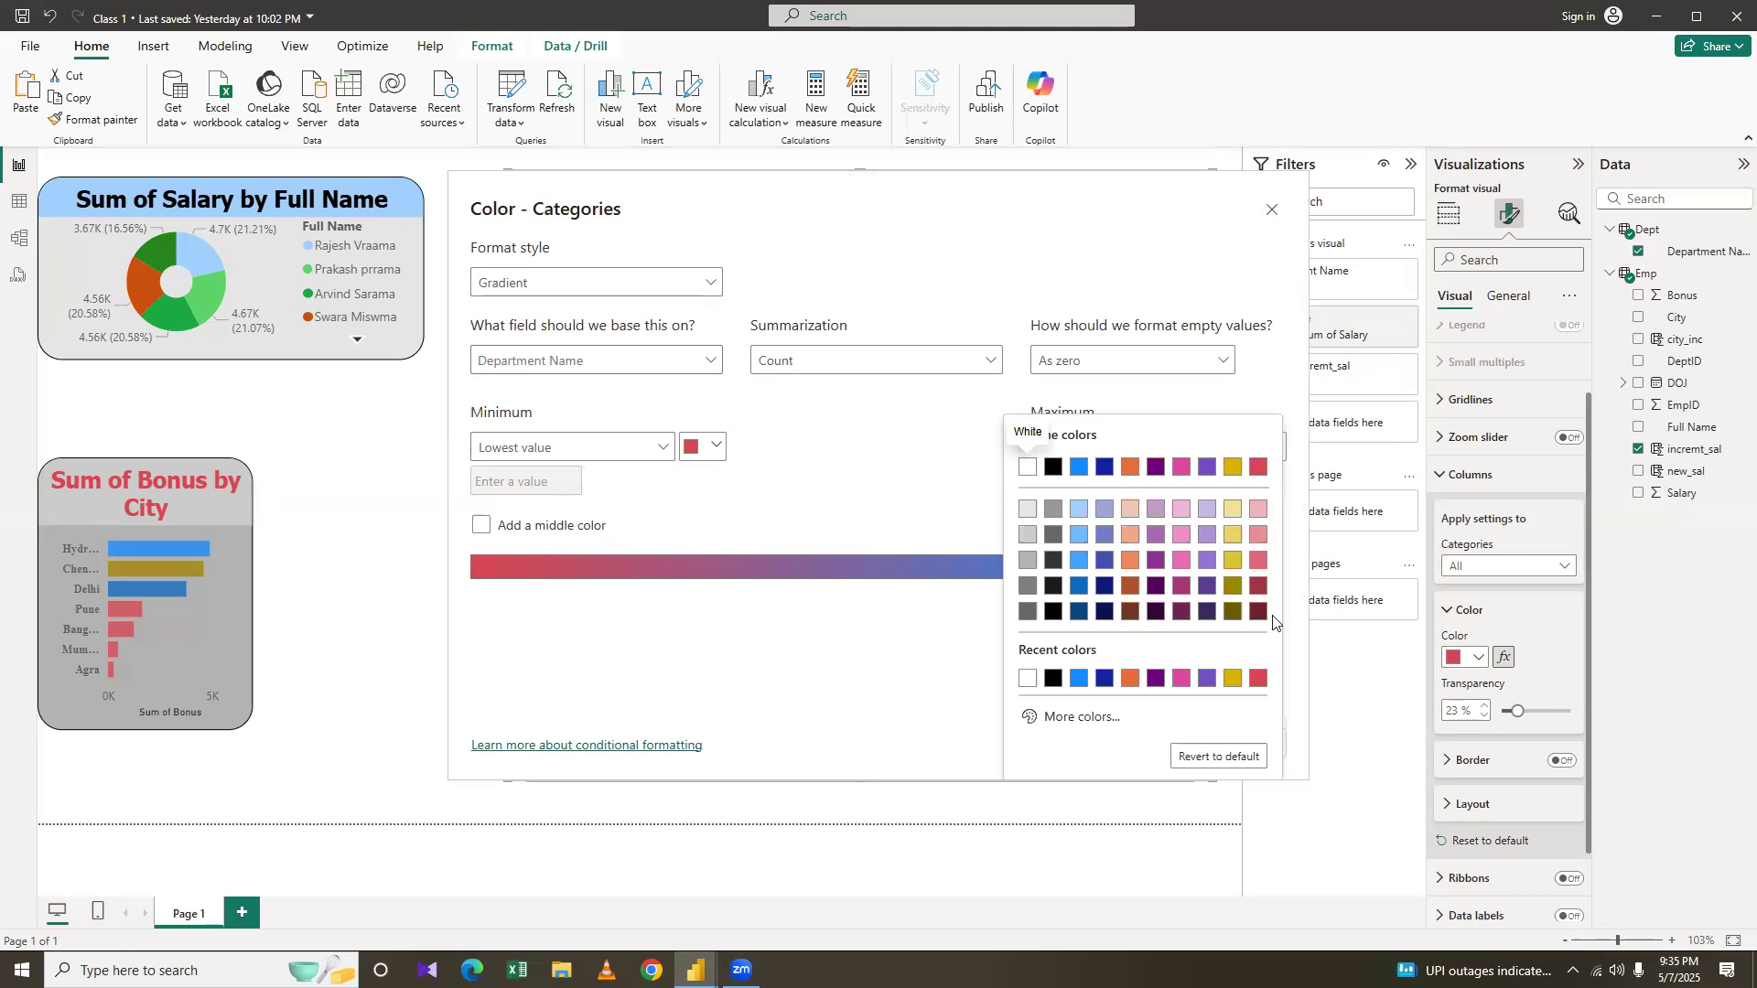
pyautogui.click(1259, 680)
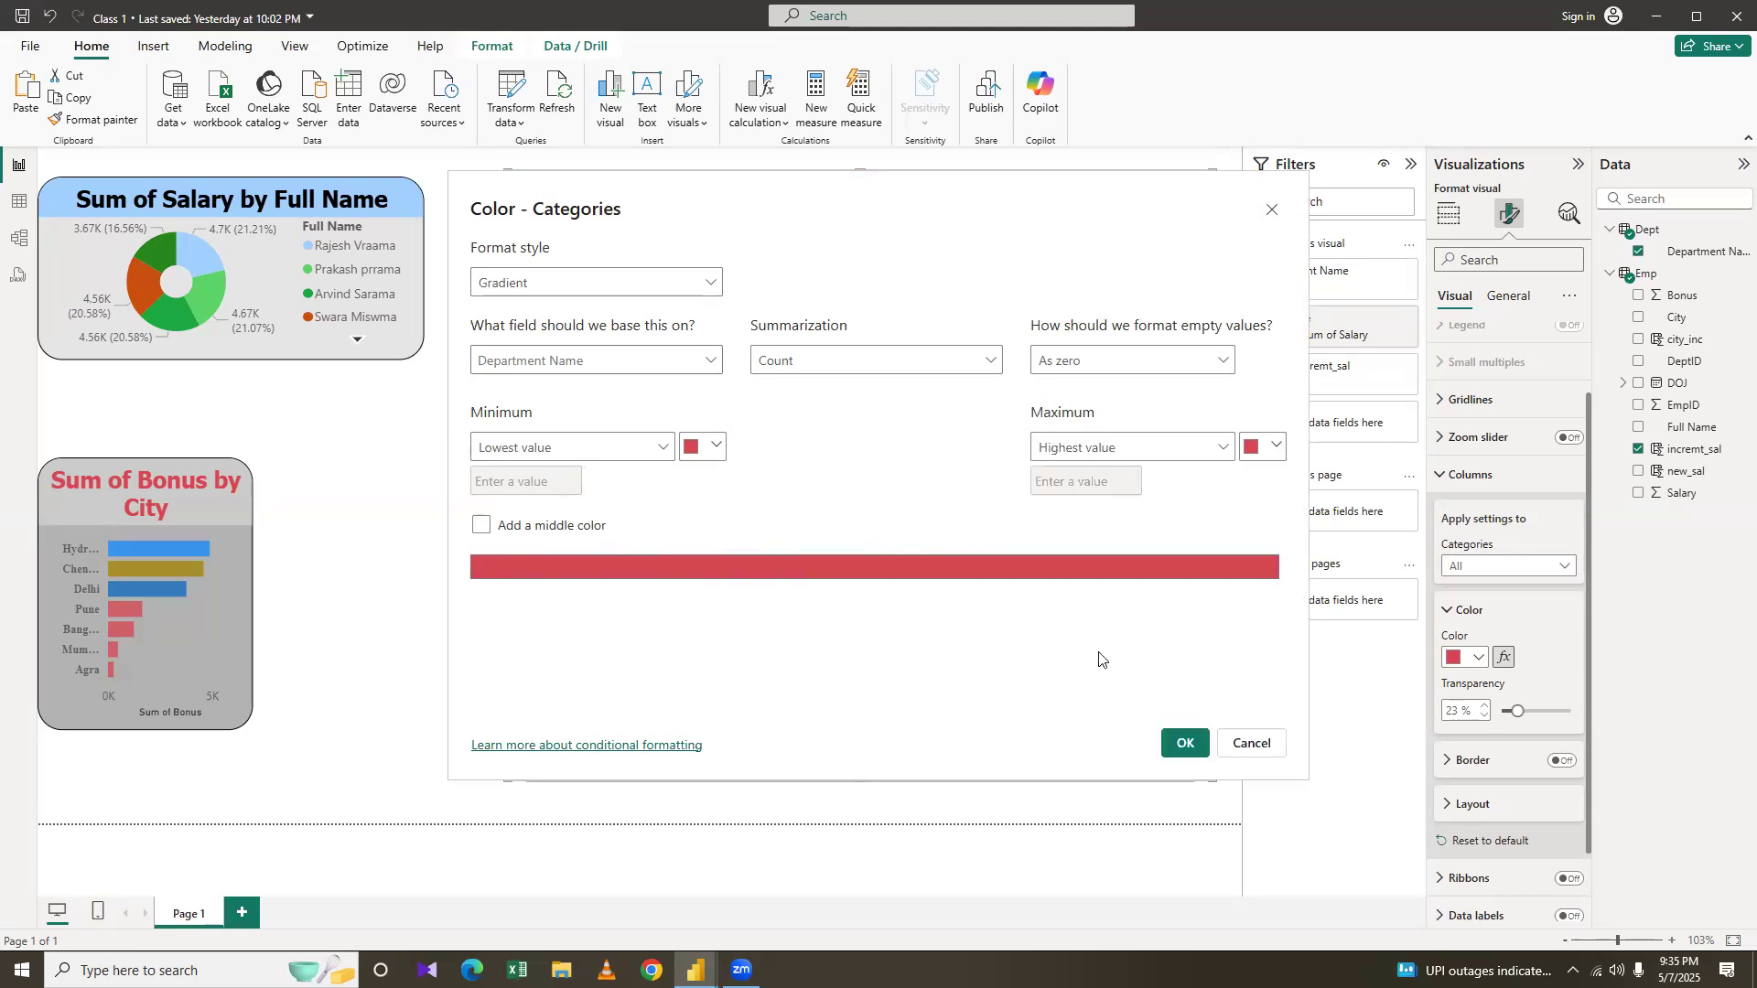
pyautogui.click(1272, 455)
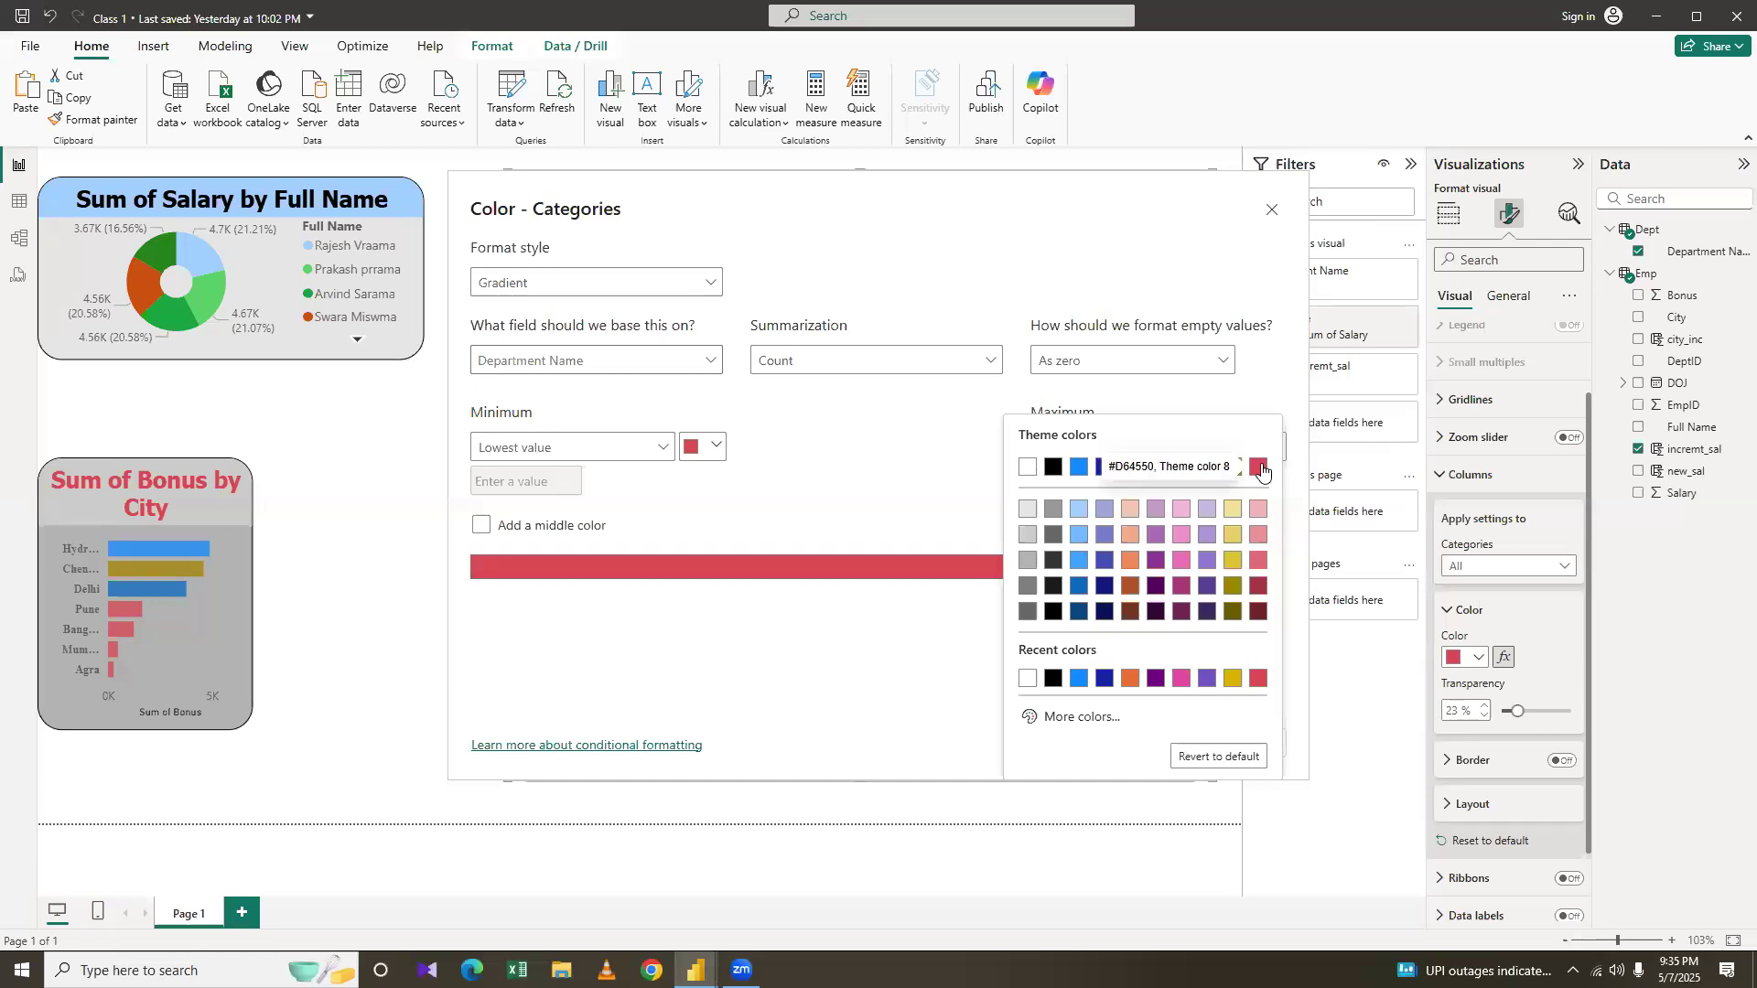
pyautogui.click(1261, 469)
# Set the gradient's maximum color to the custom dark green #0F2C1A and apply the formatting to the columns
pyautogui.click(1275, 448)
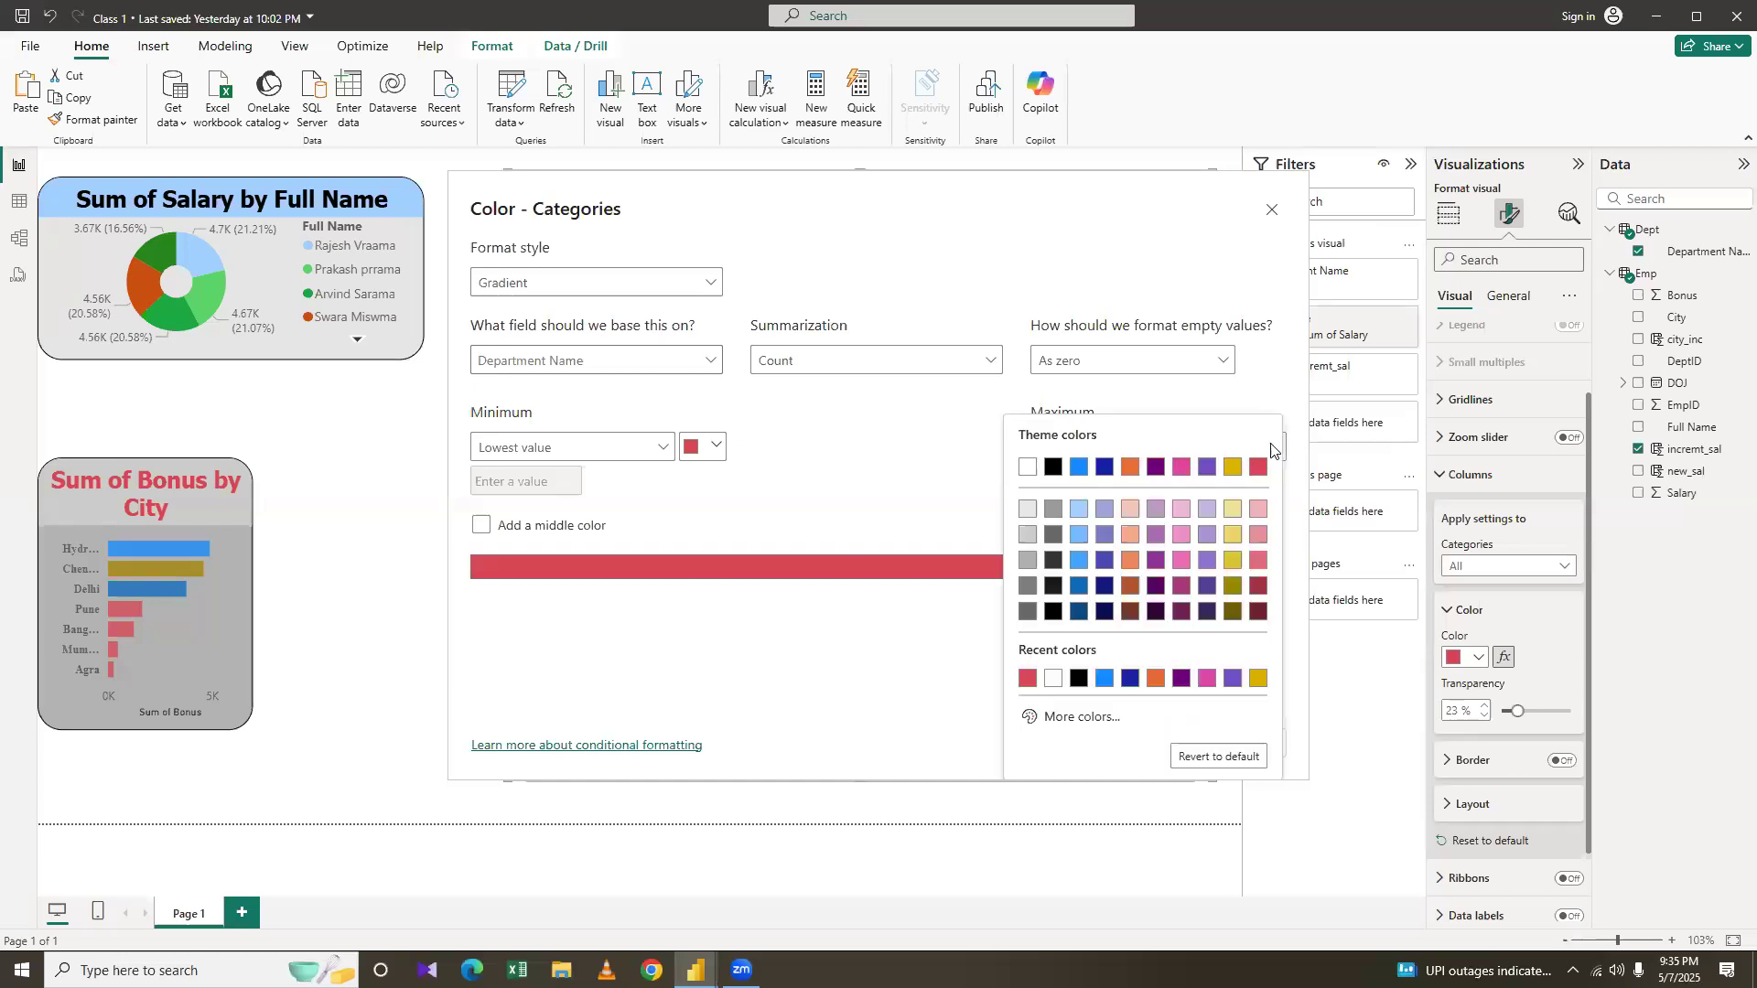
pyautogui.click(1064, 718)
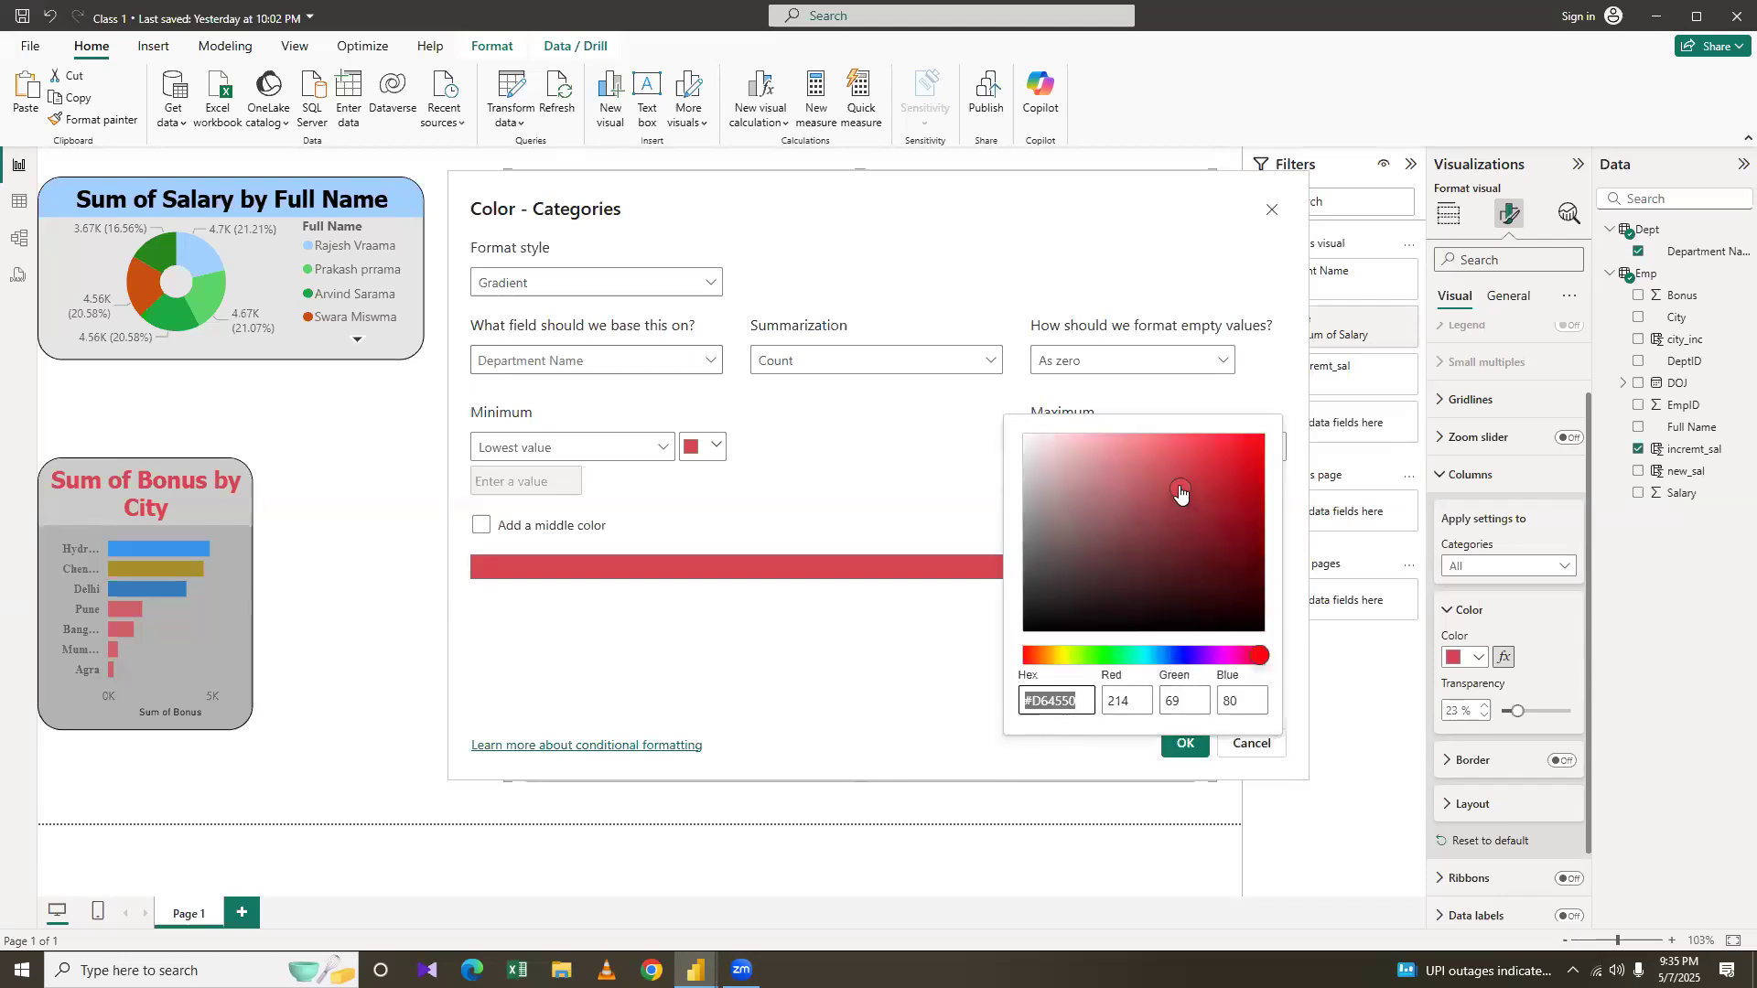
pyautogui.moveTo(1177, 566); pyautogui.dragTo(1176, 681)
pyautogui.click(1178, 655)
pyautogui.click(1176, 681)
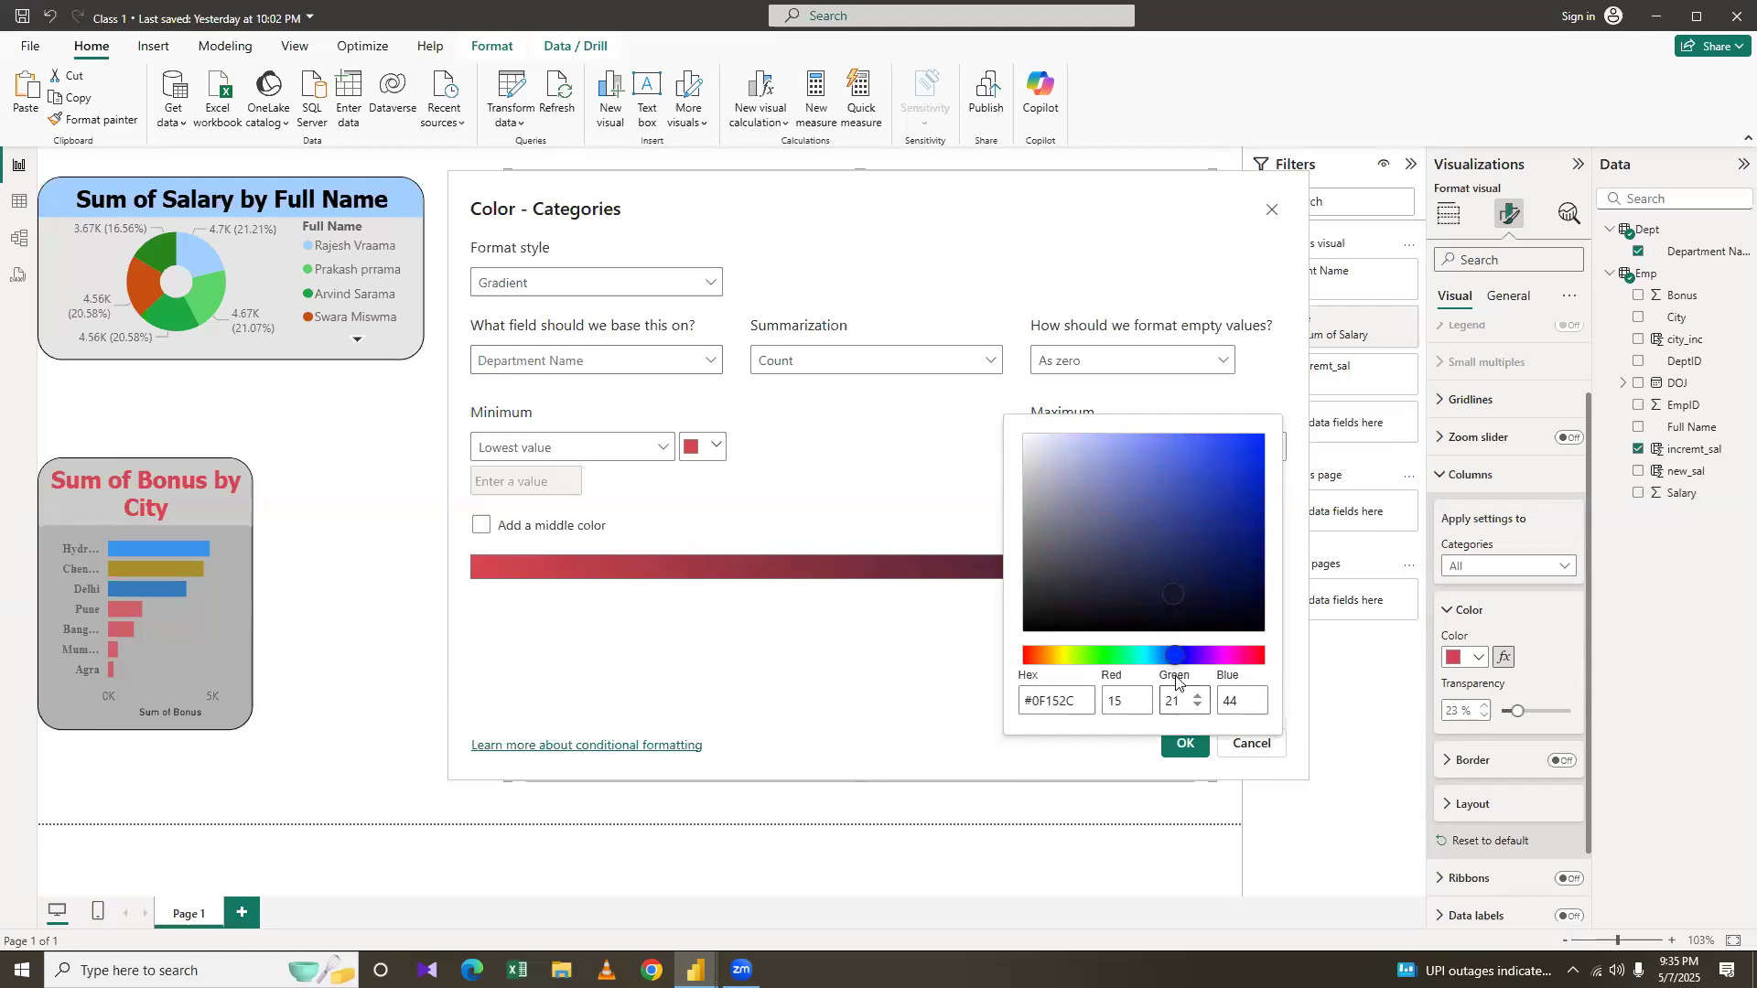
pyautogui.click(1124, 697)
pyautogui.click(1109, 656)
pyautogui.click(1117, 657)
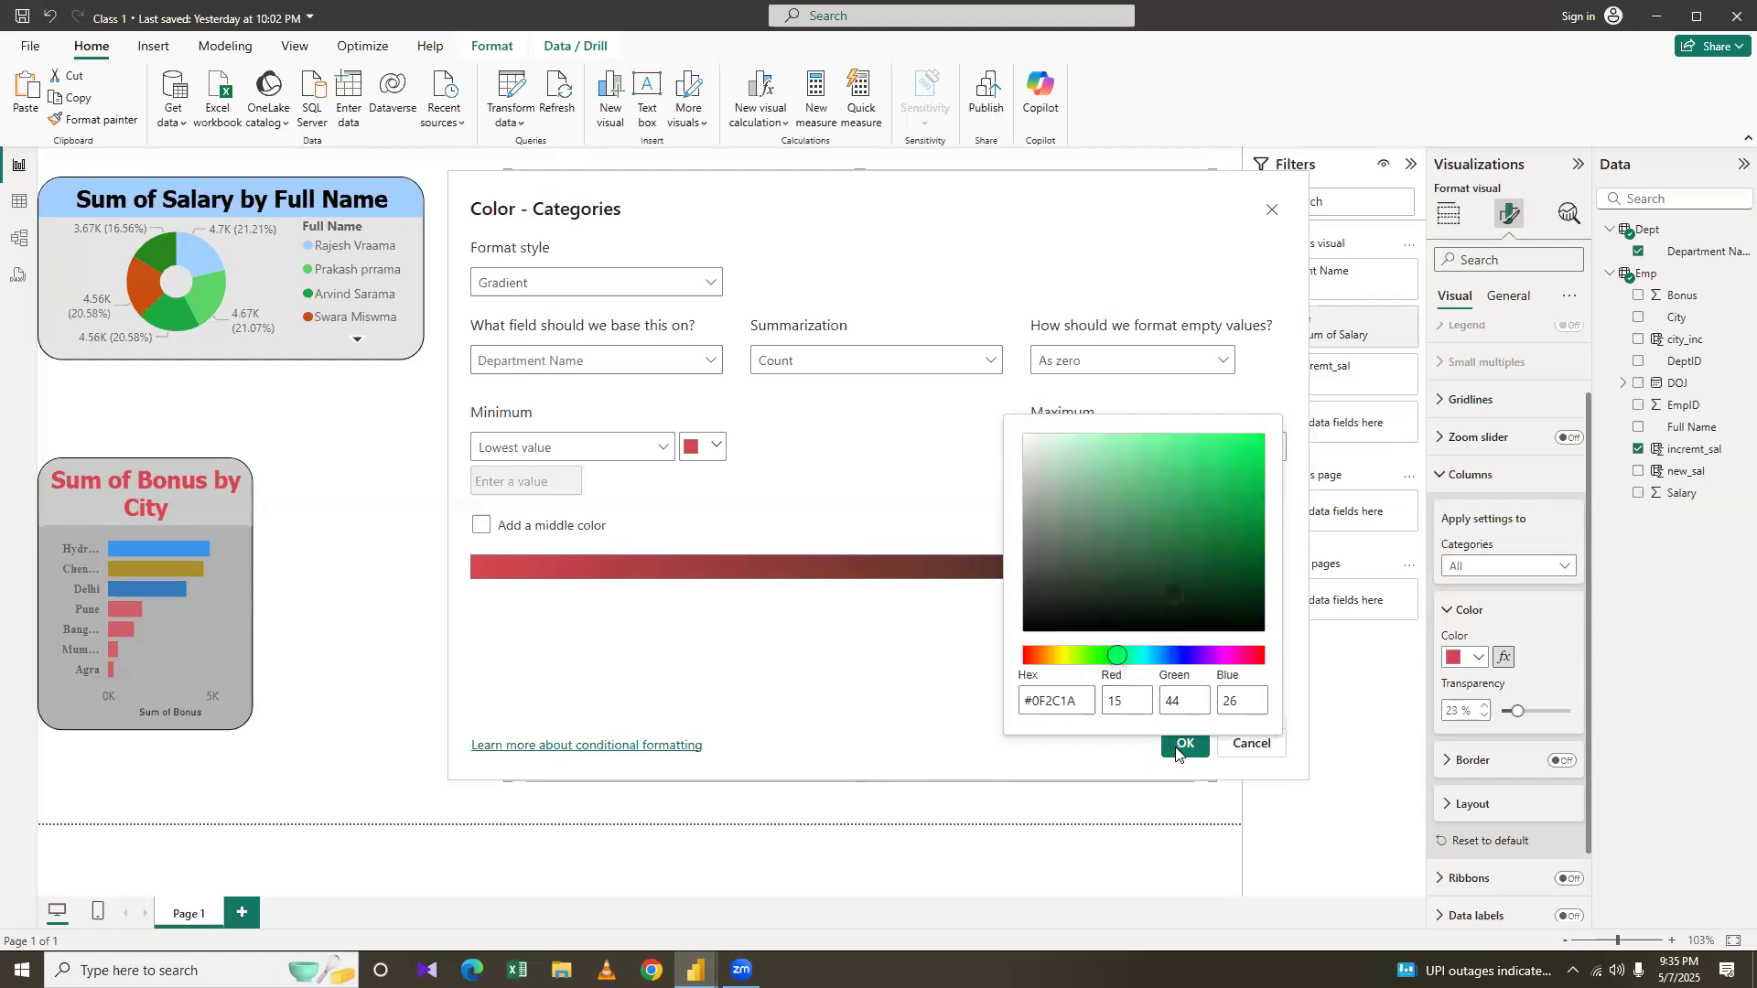
pyautogui.click(951, 465)
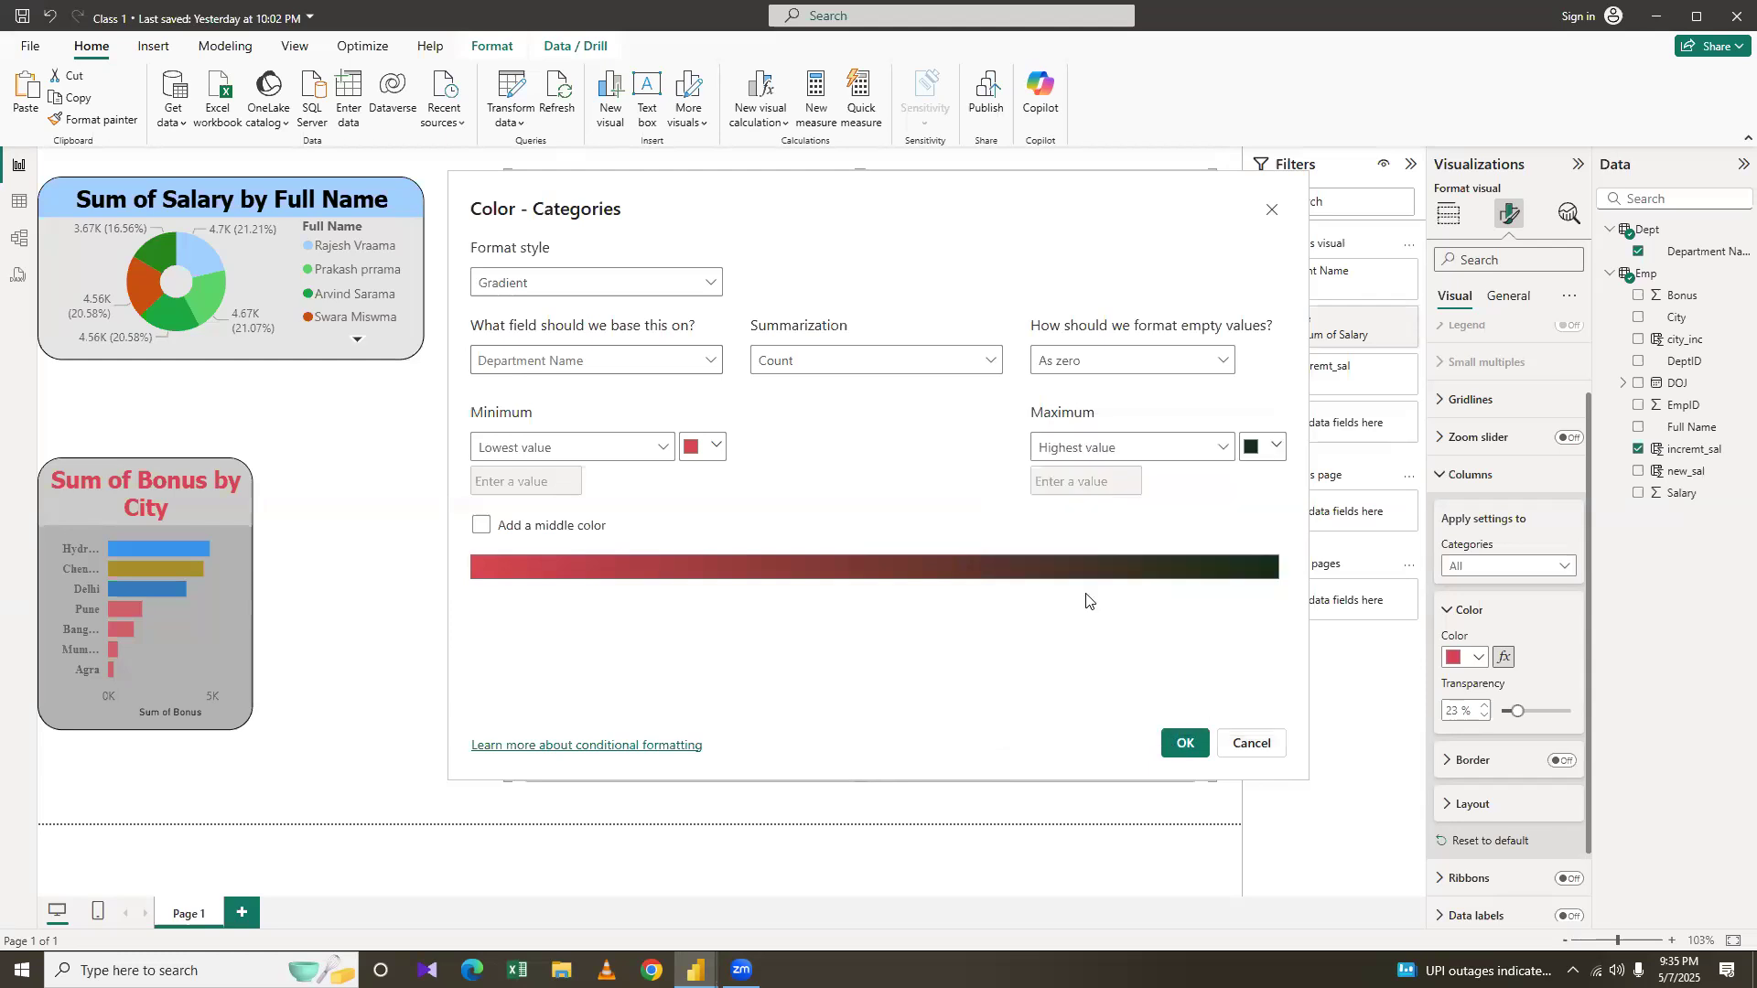
pyautogui.press('Return')
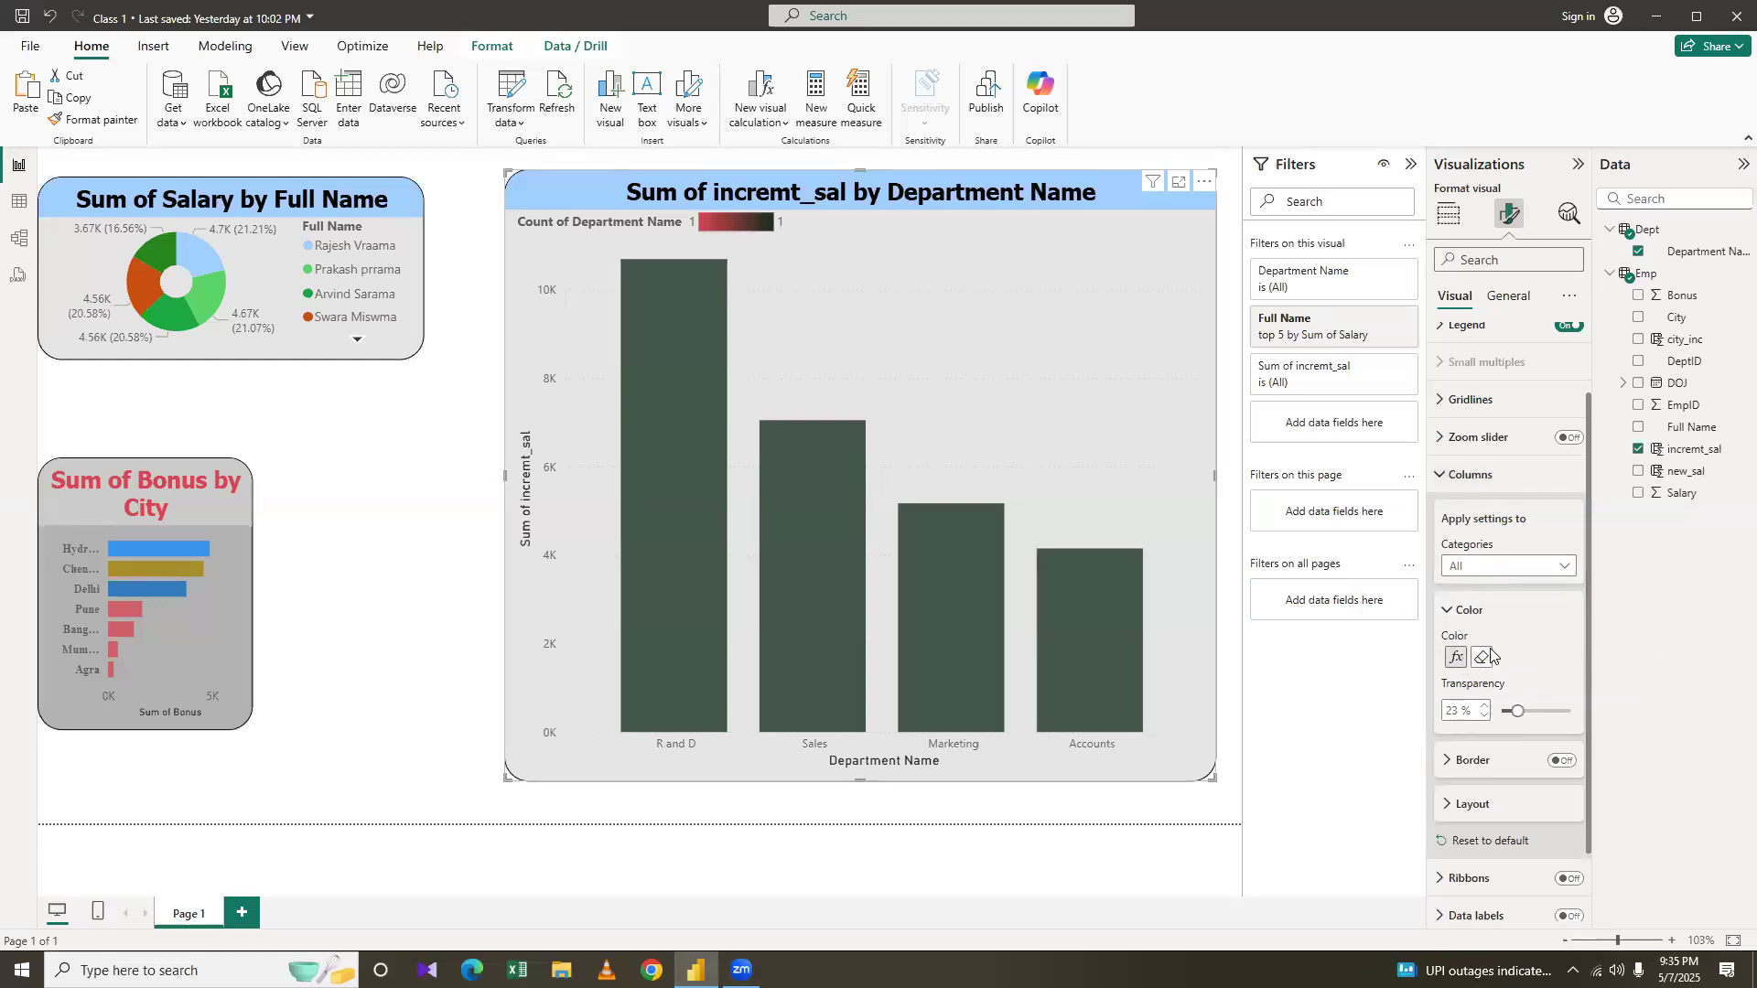
# Set the column gradient's maximum color to bright green #11F01C, add a middle color and apply the formatting
pyautogui.click(1455, 657)
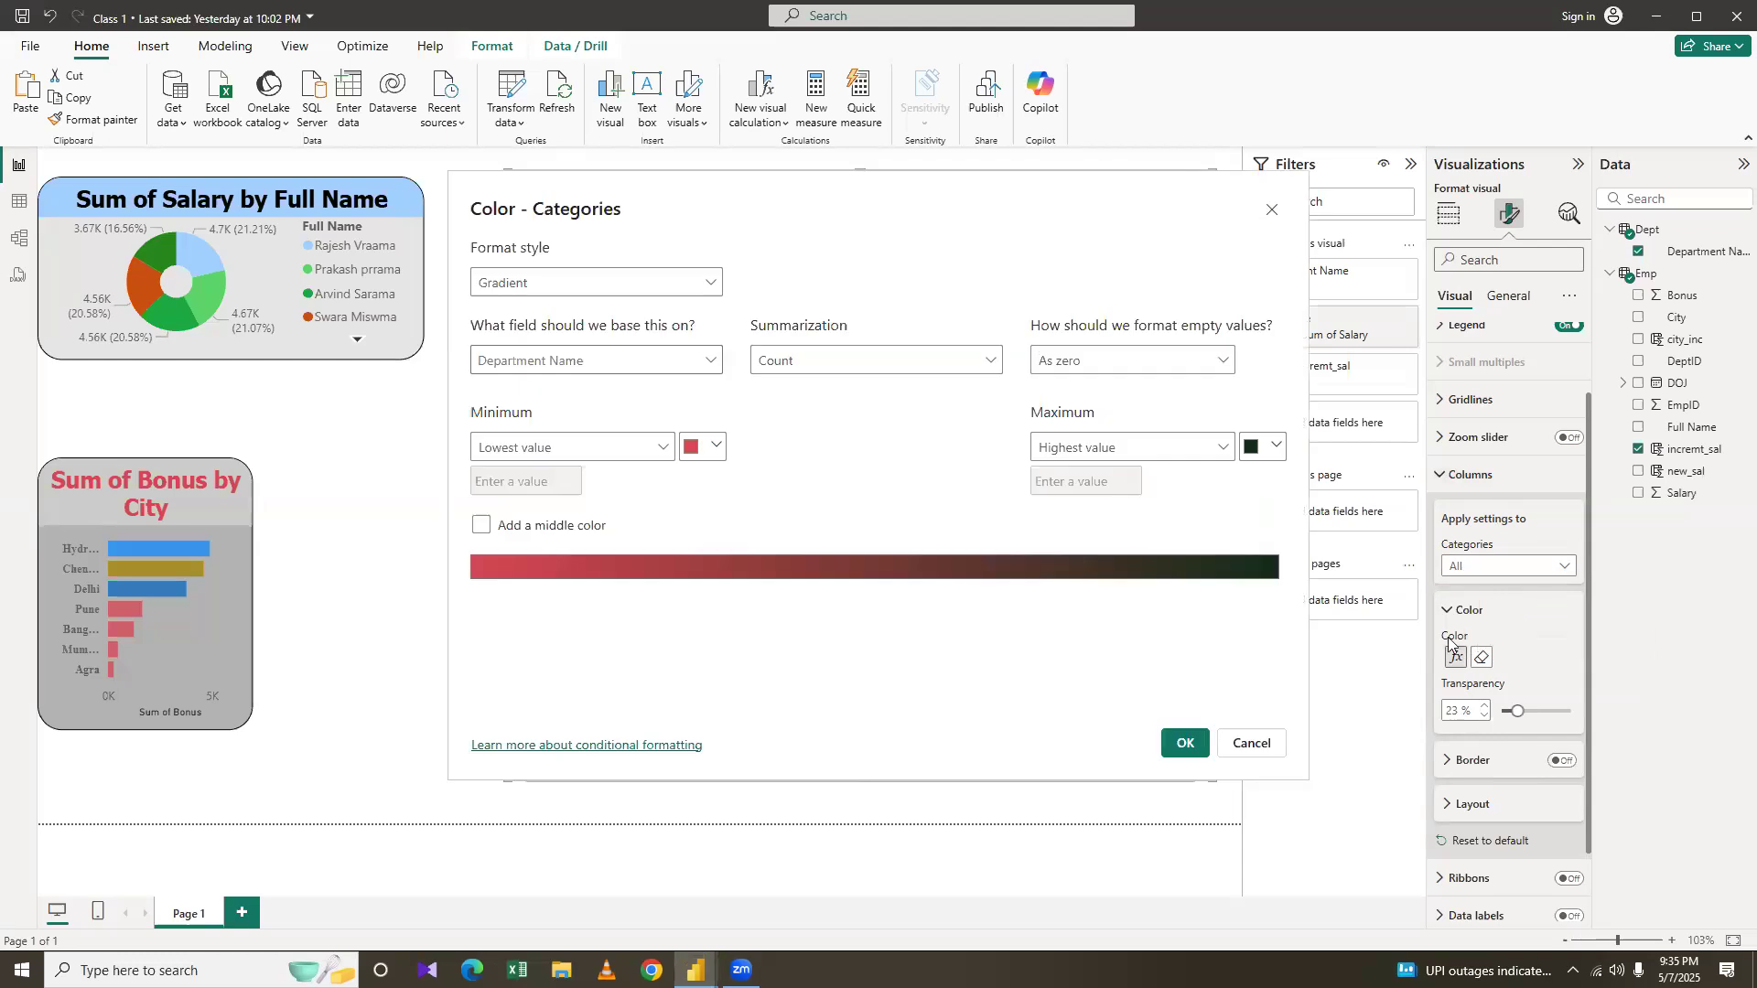
pyautogui.click(1266, 448)
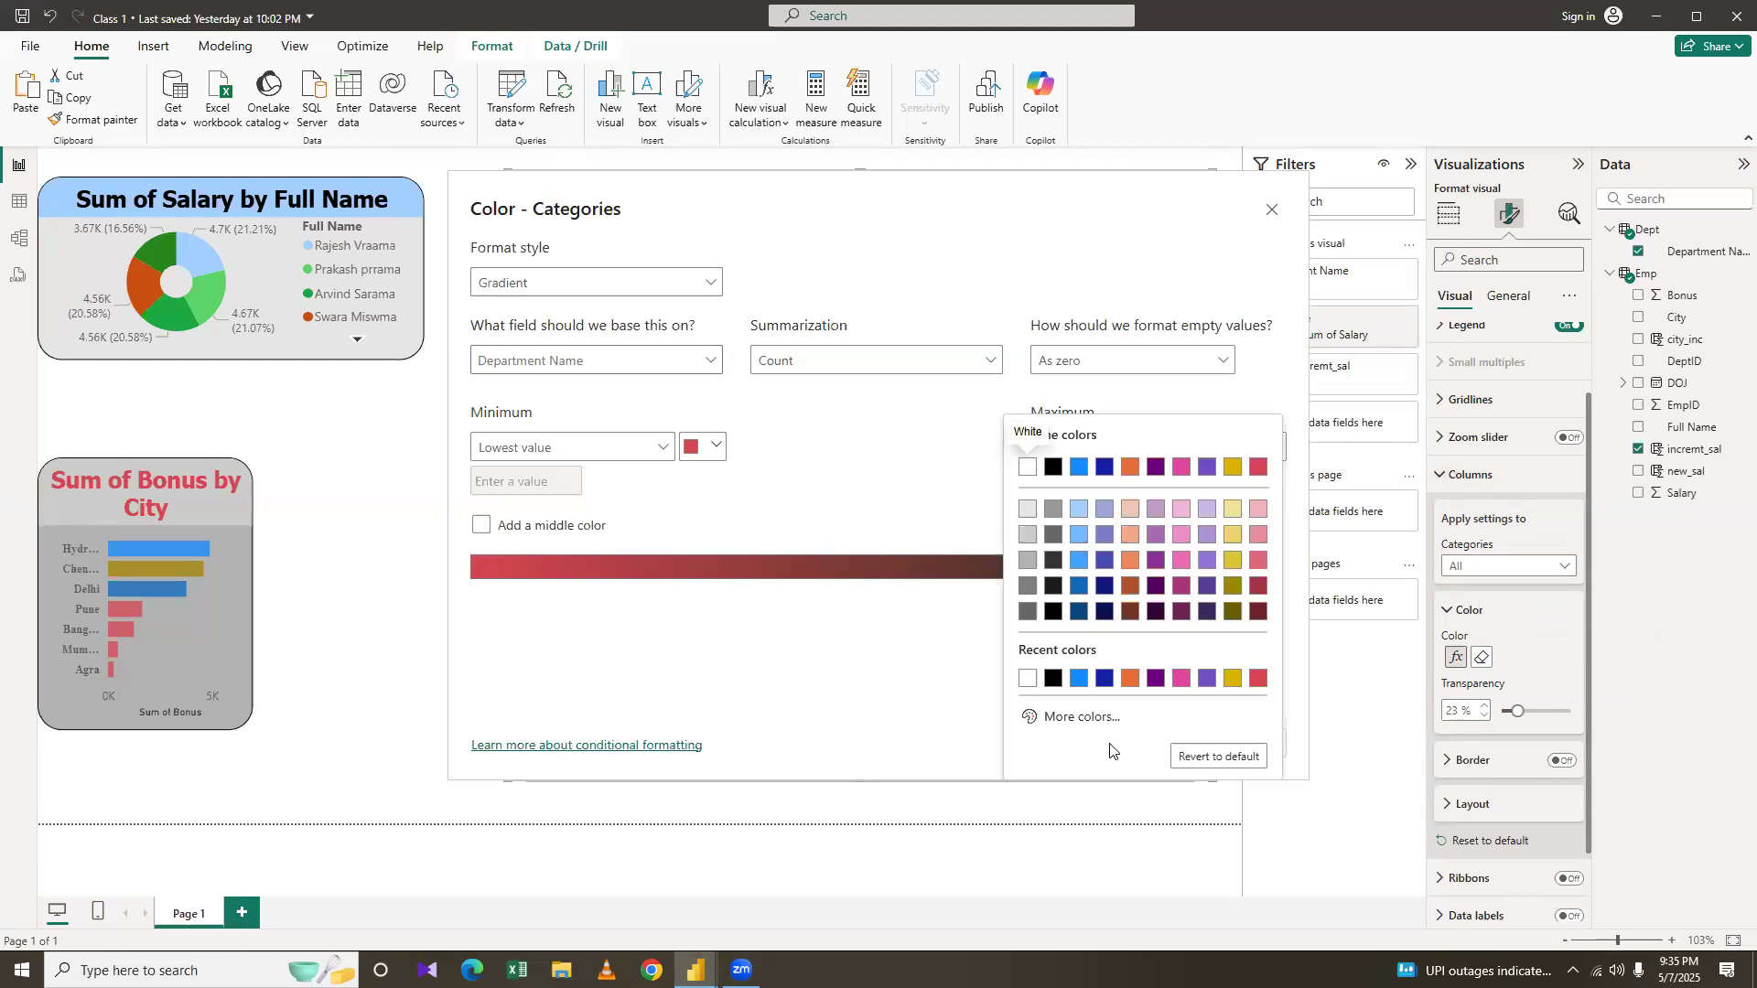
pyautogui.click(1043, 717)
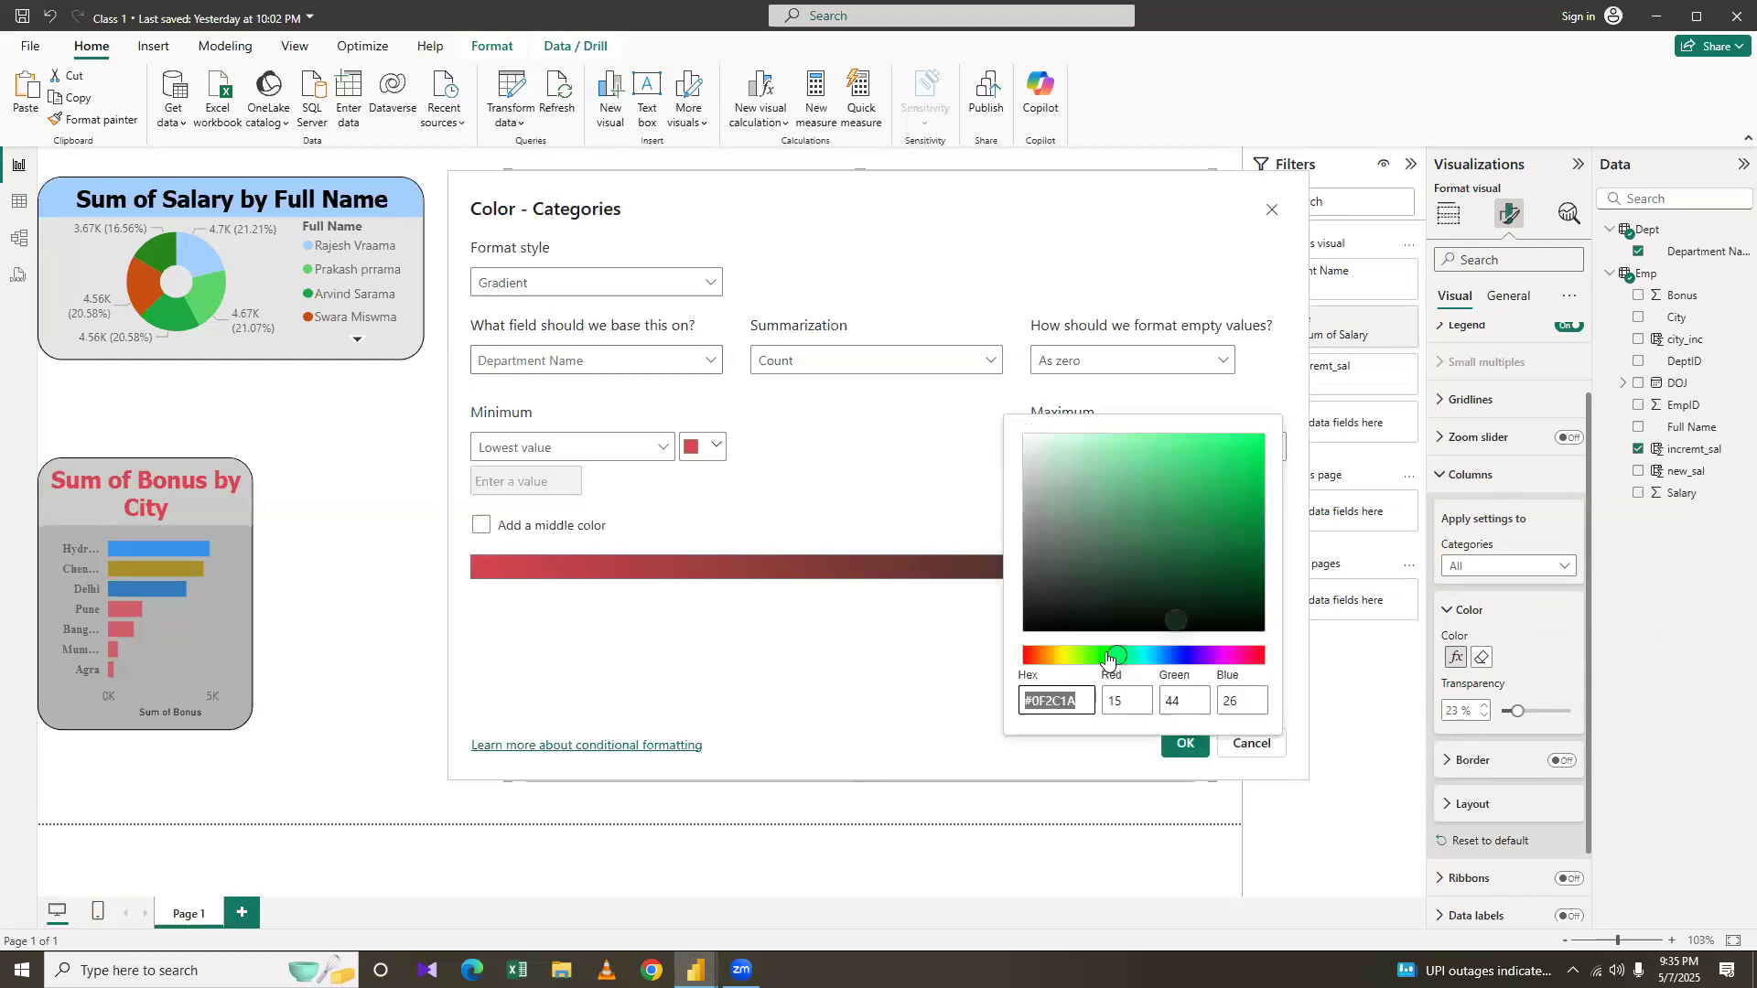
pyautogui.write('#030A04')
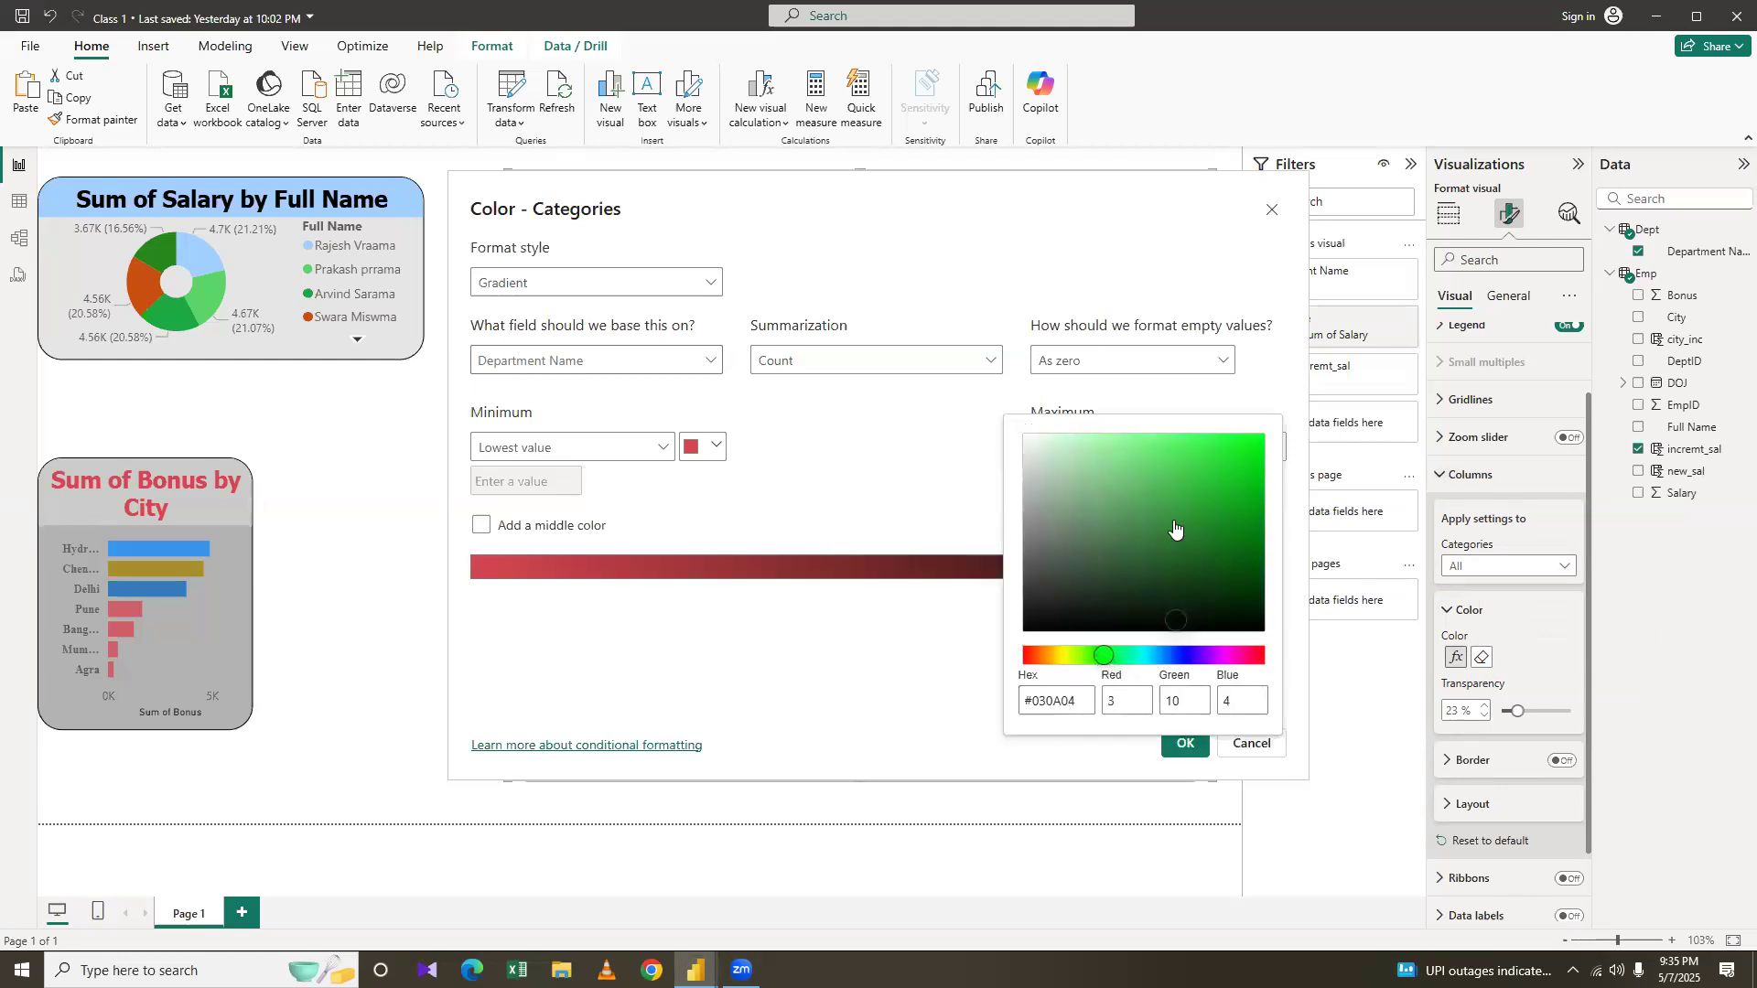
pyautogui.click(1200, 448)
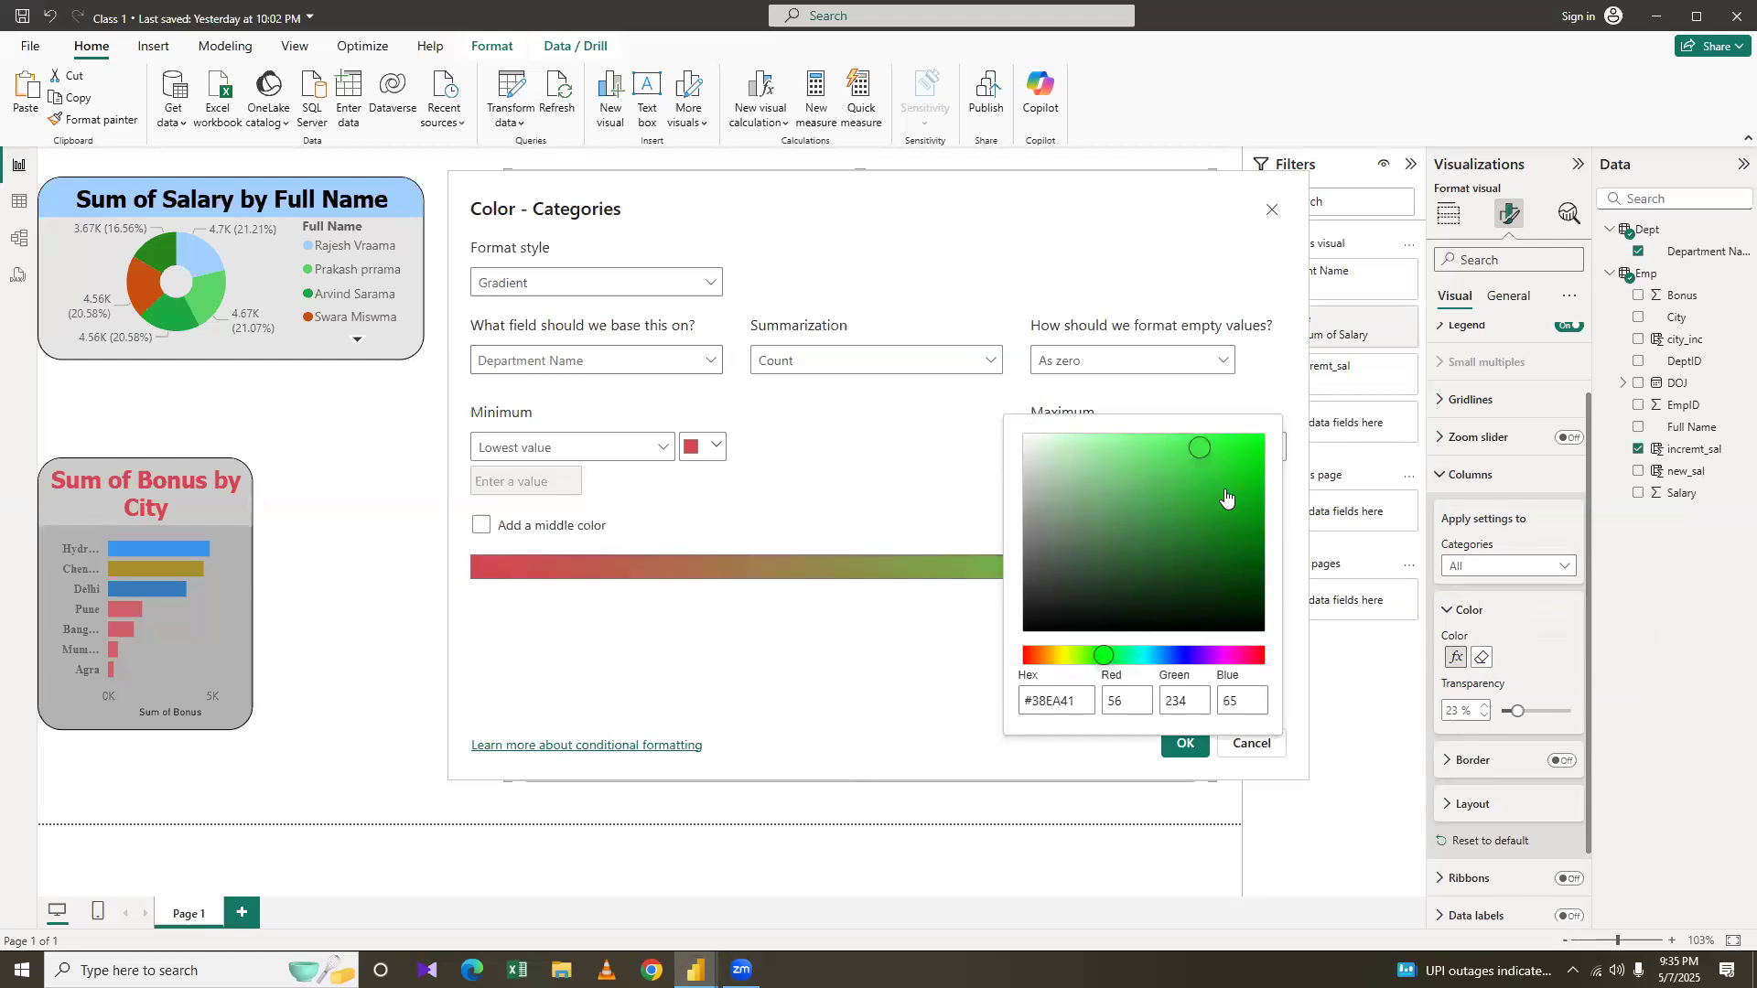
pyautogui.click(1240, 443)
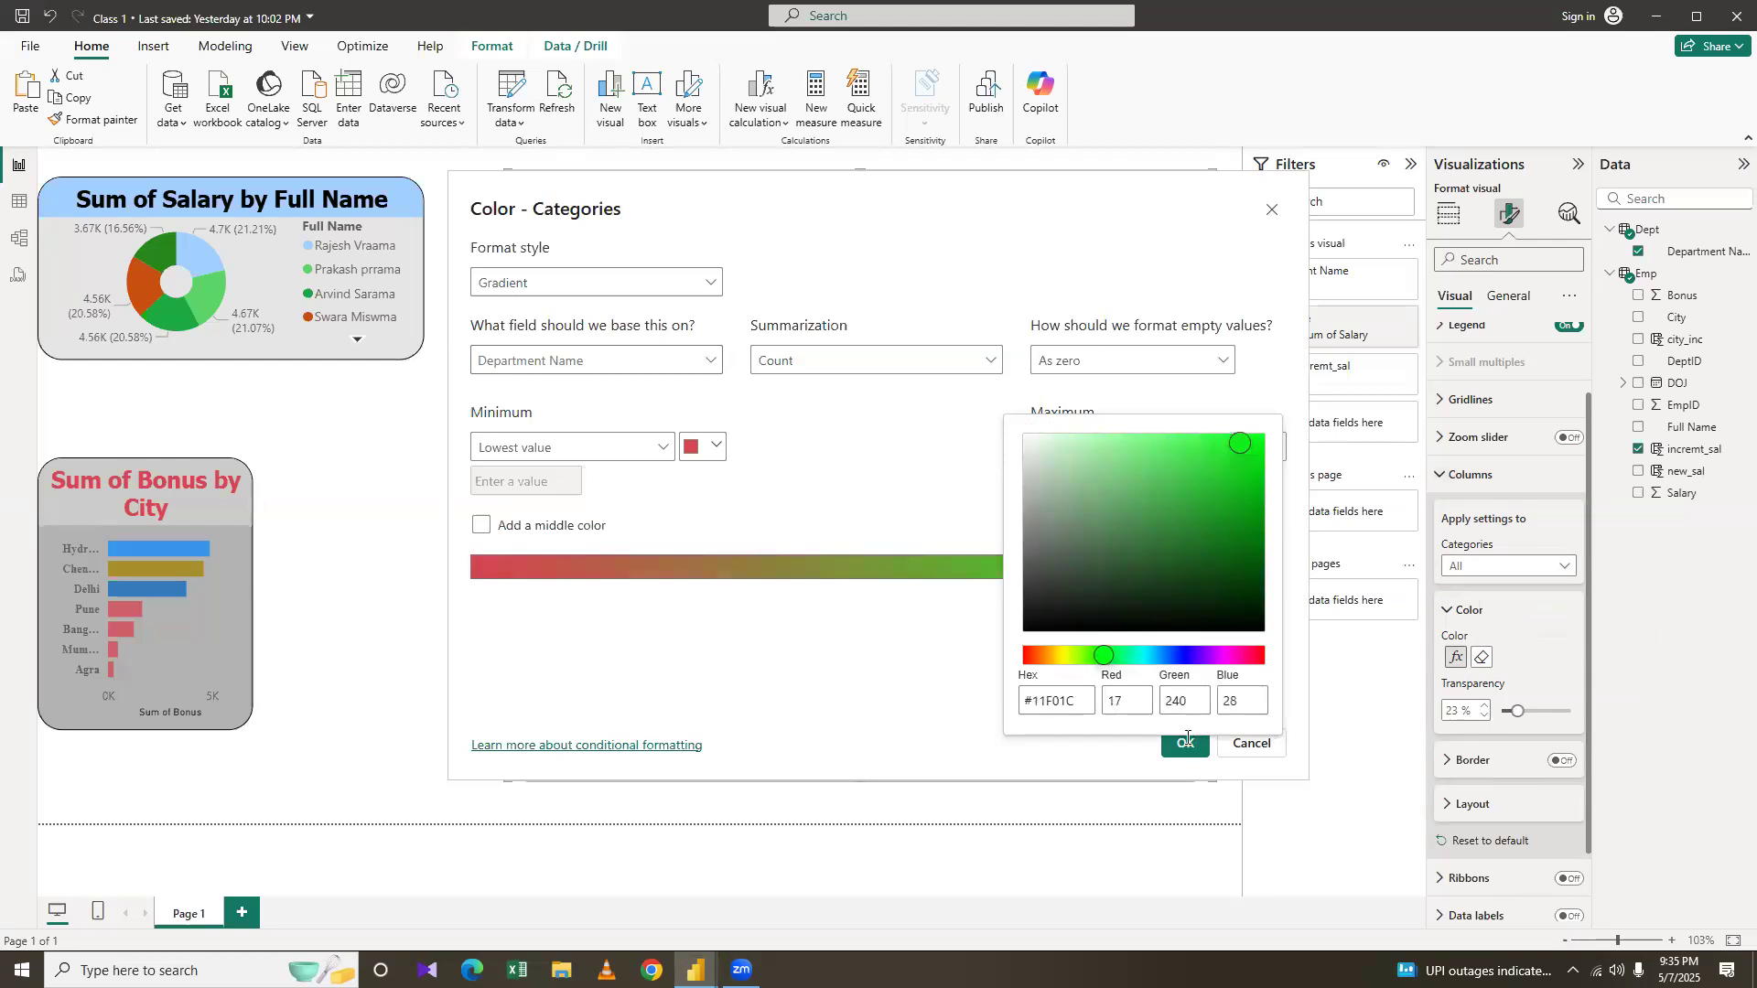
pyautogui.click(914, 640)
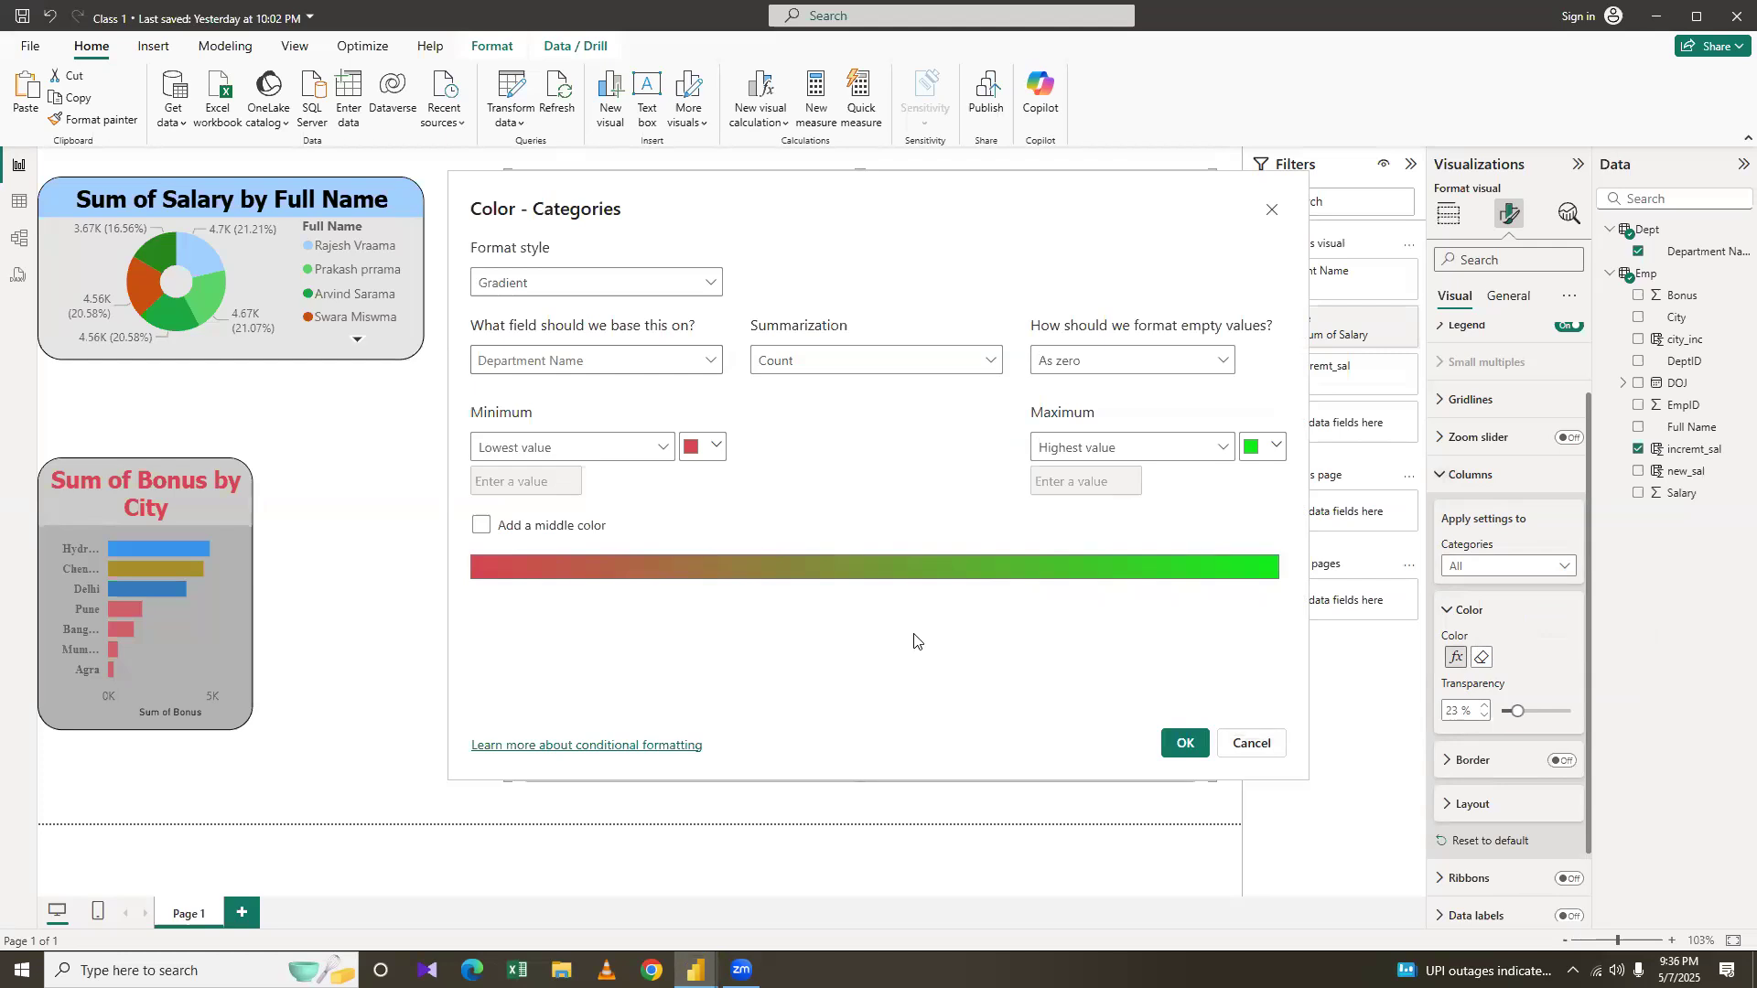
pyautogui.click(574, 527)
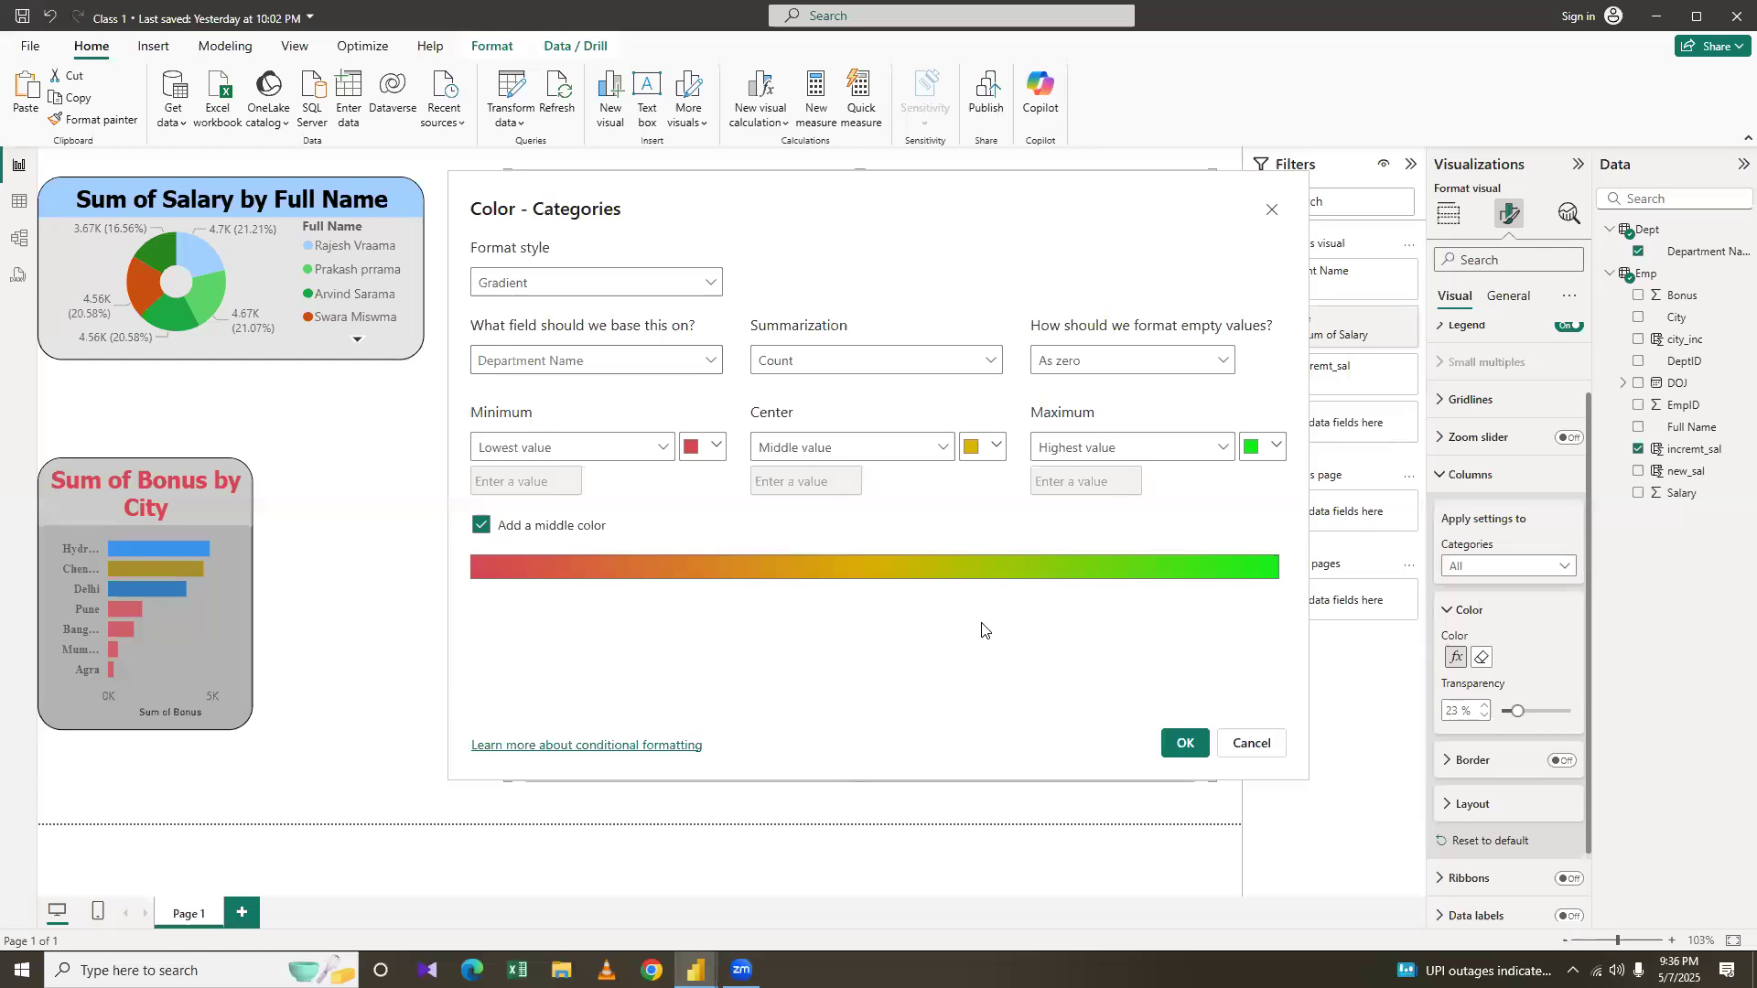
pyautogui.click(1183, 743)
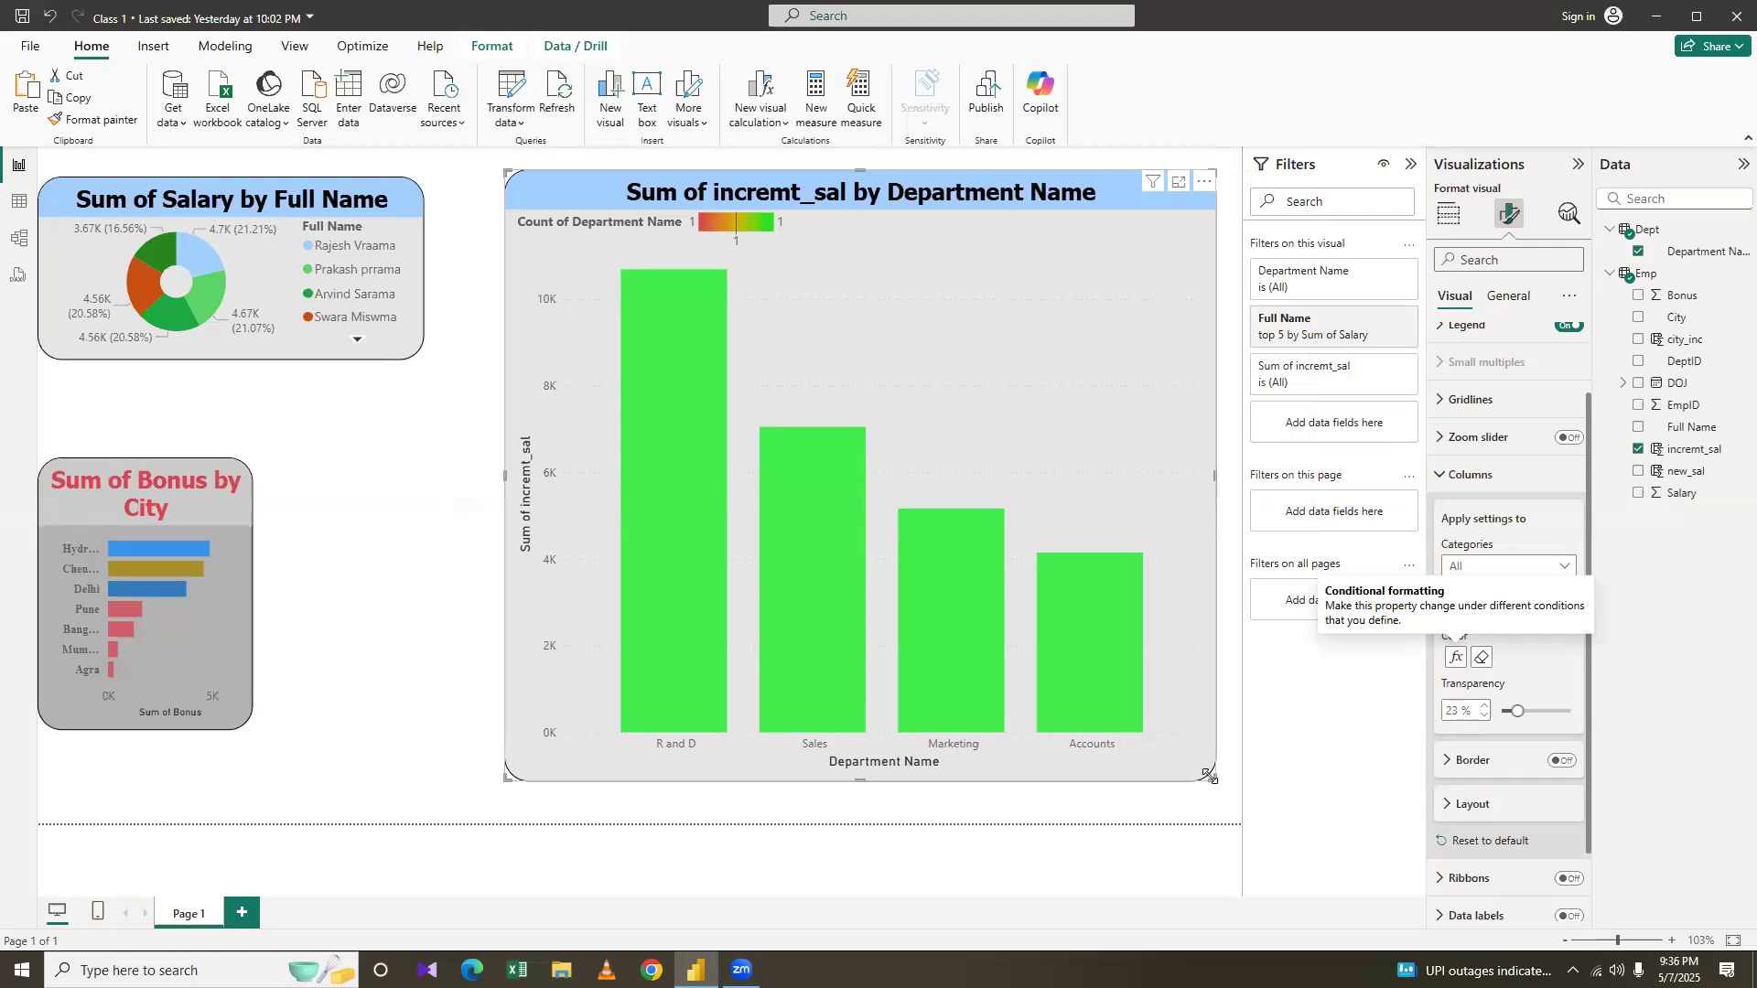
# Make the column chart slightly narrower and taller, and replace Department Name with City as its category field
pyautogui.moveTo(1214, 779); pyautogui.dragTo(1183, 802)
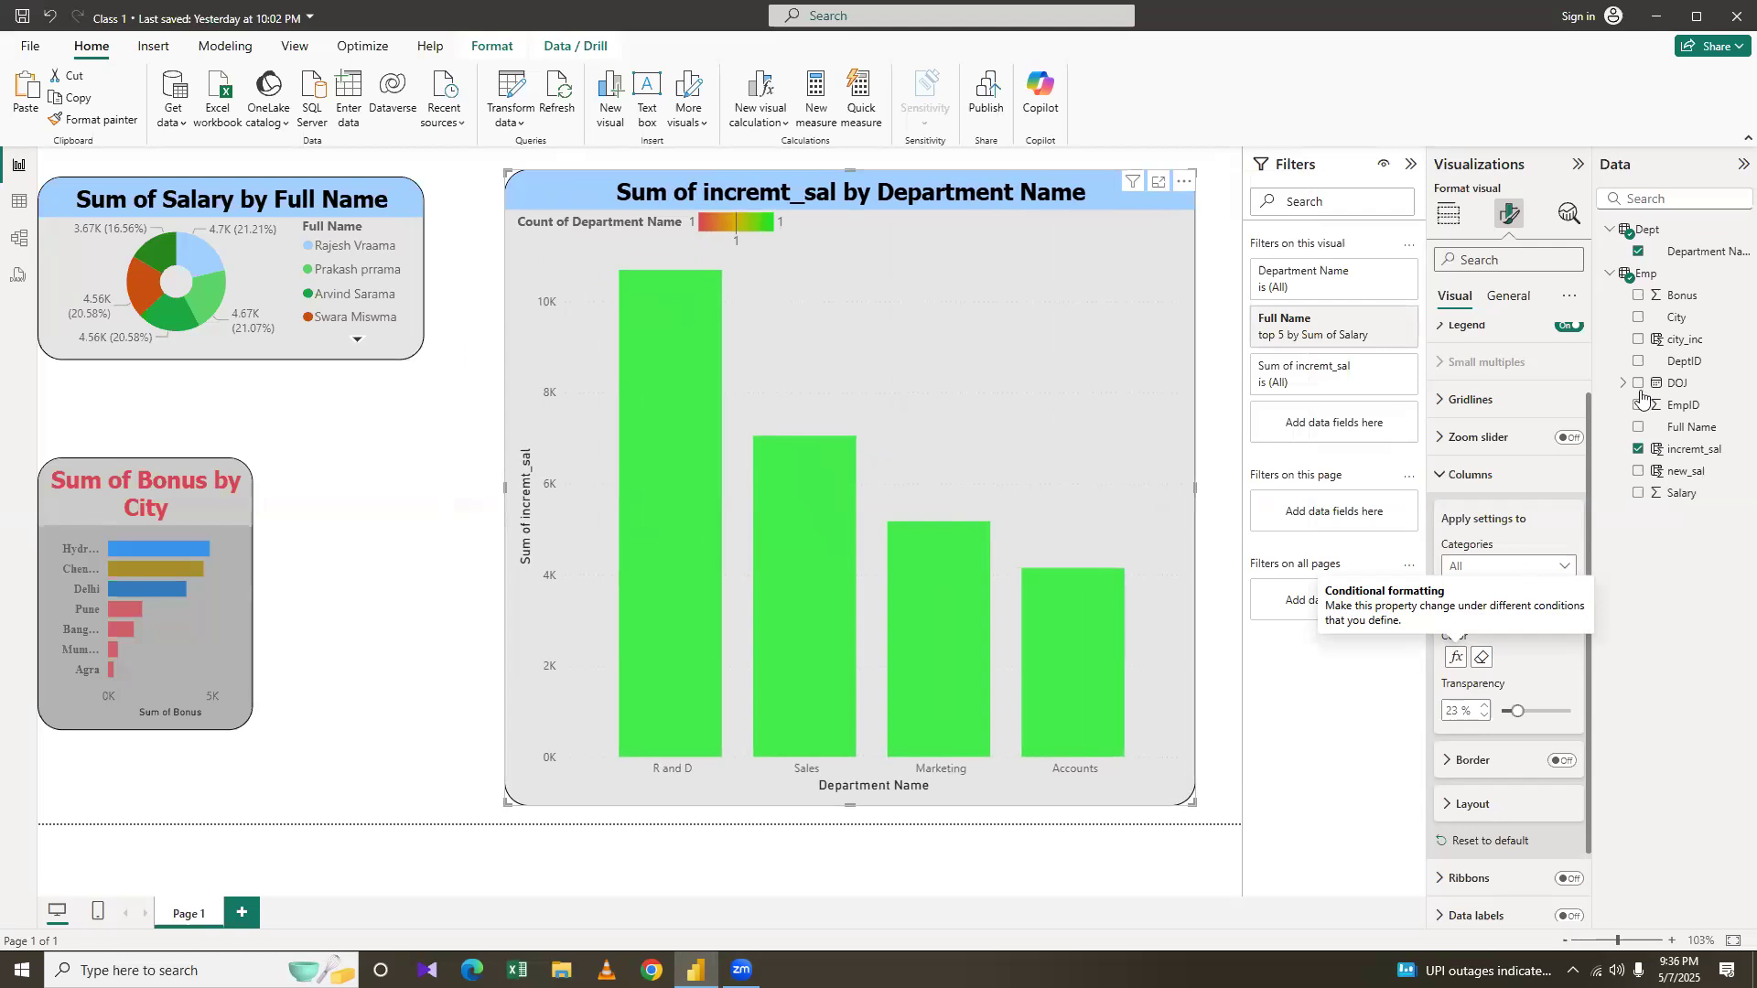
pyautogui.click(1638, 251)
pyautogui.click(1638, 318)
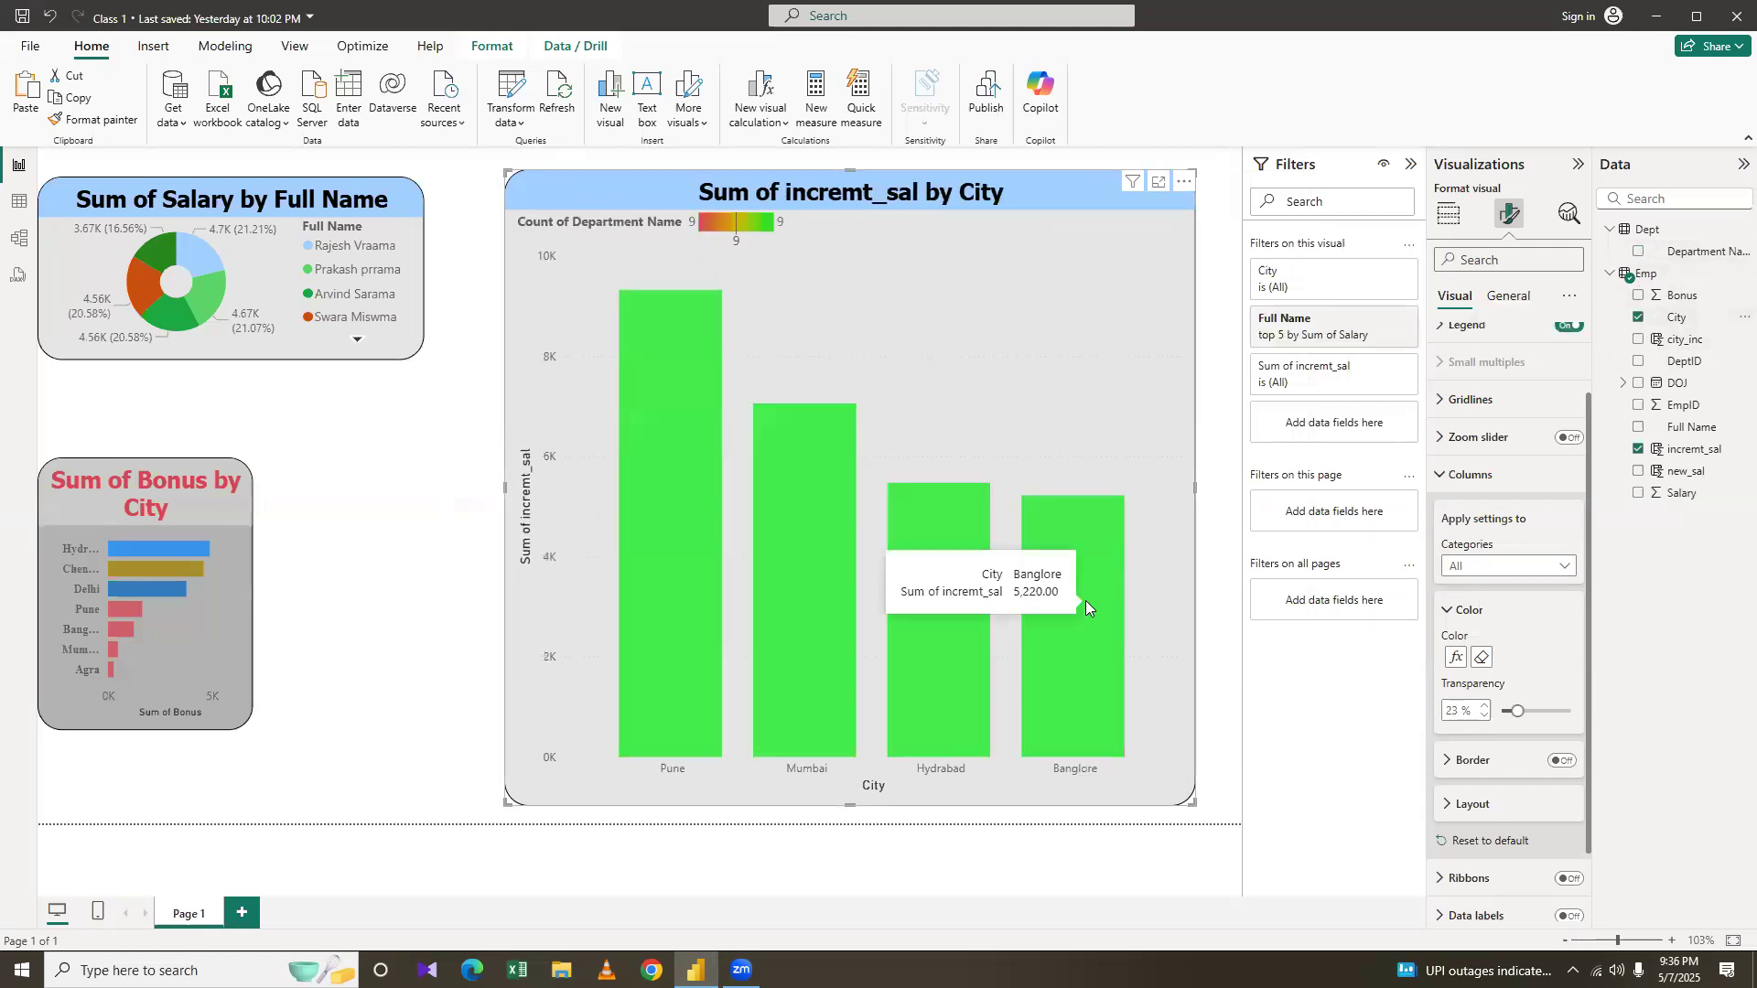
# Replace City with Full Name as the column chart's category field and reapply the existing column gradient
pyautogui.click(1638, 321)
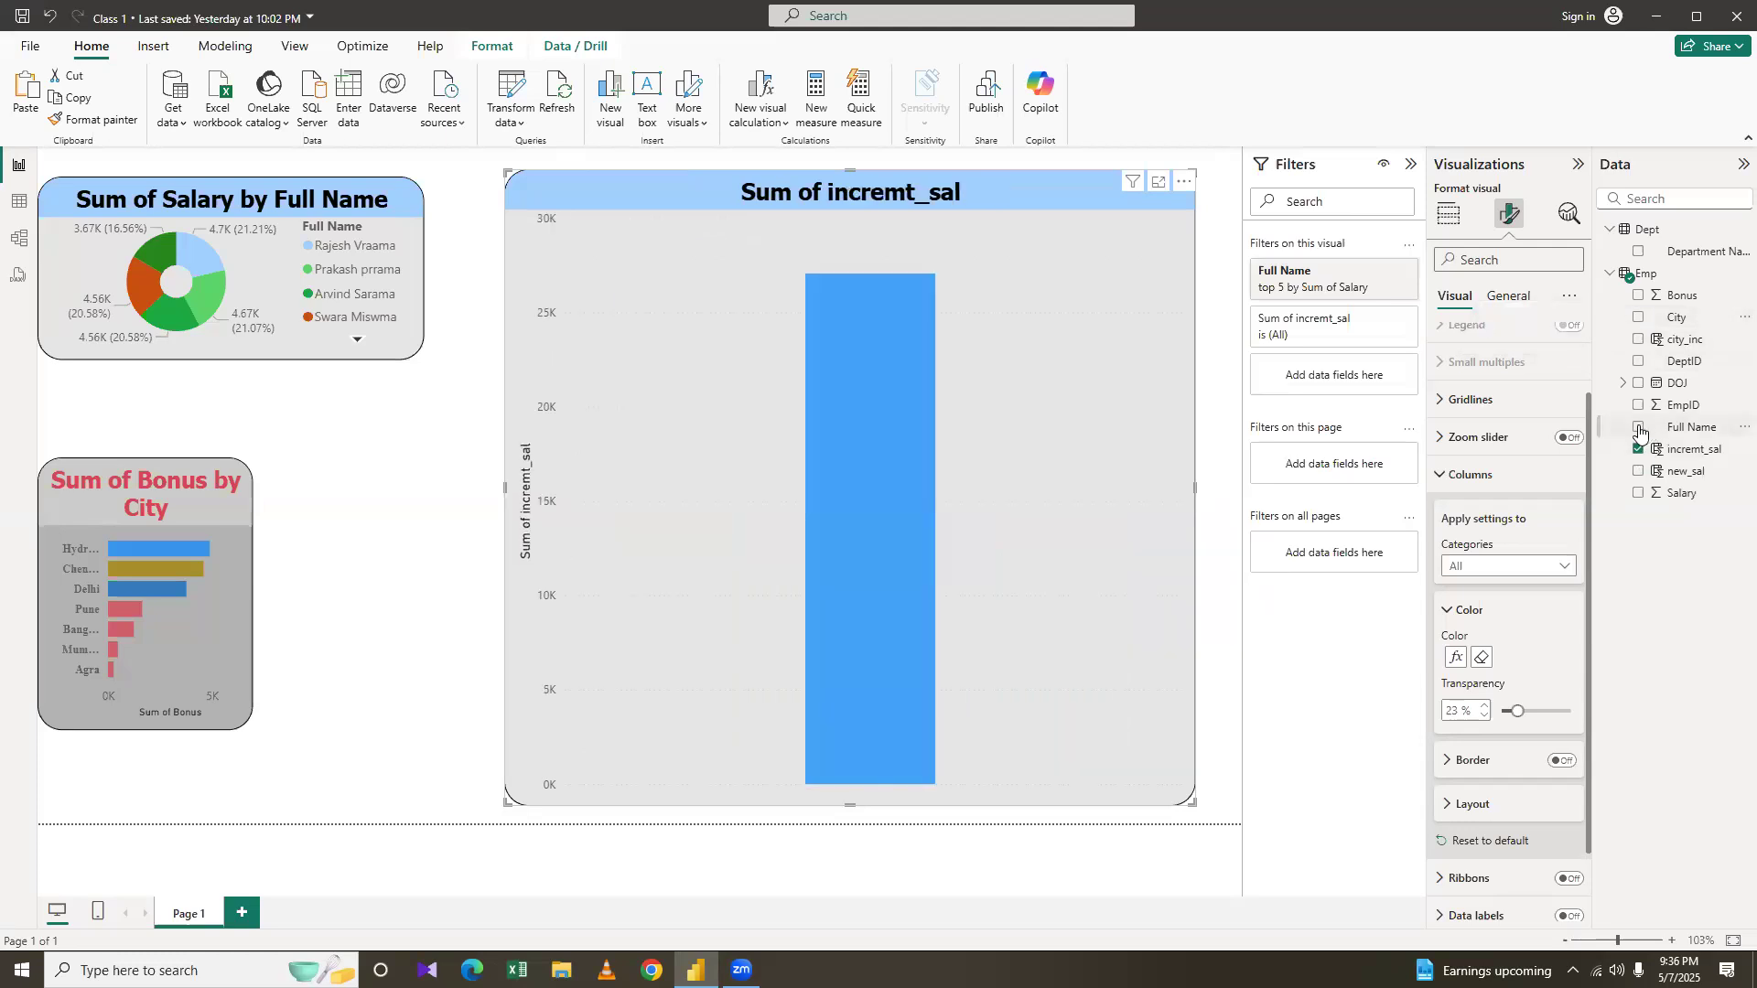
pyautogui.click(1638, 427)
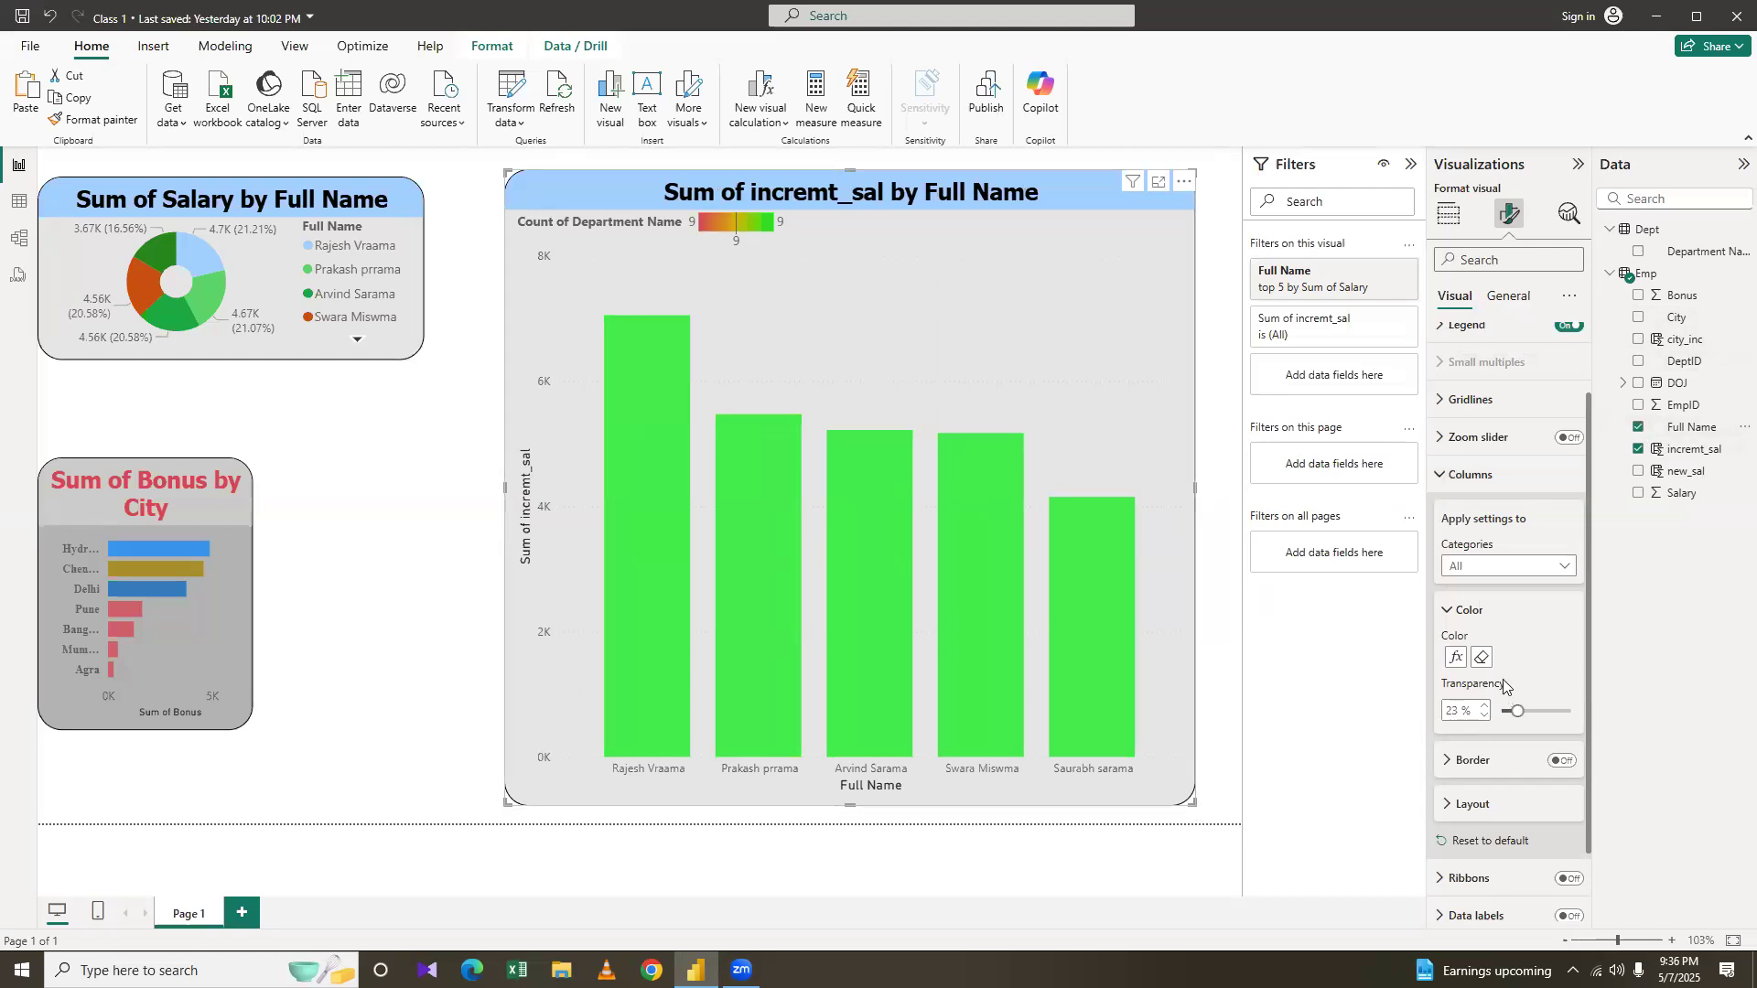
pyautogui.click(1456, 657)
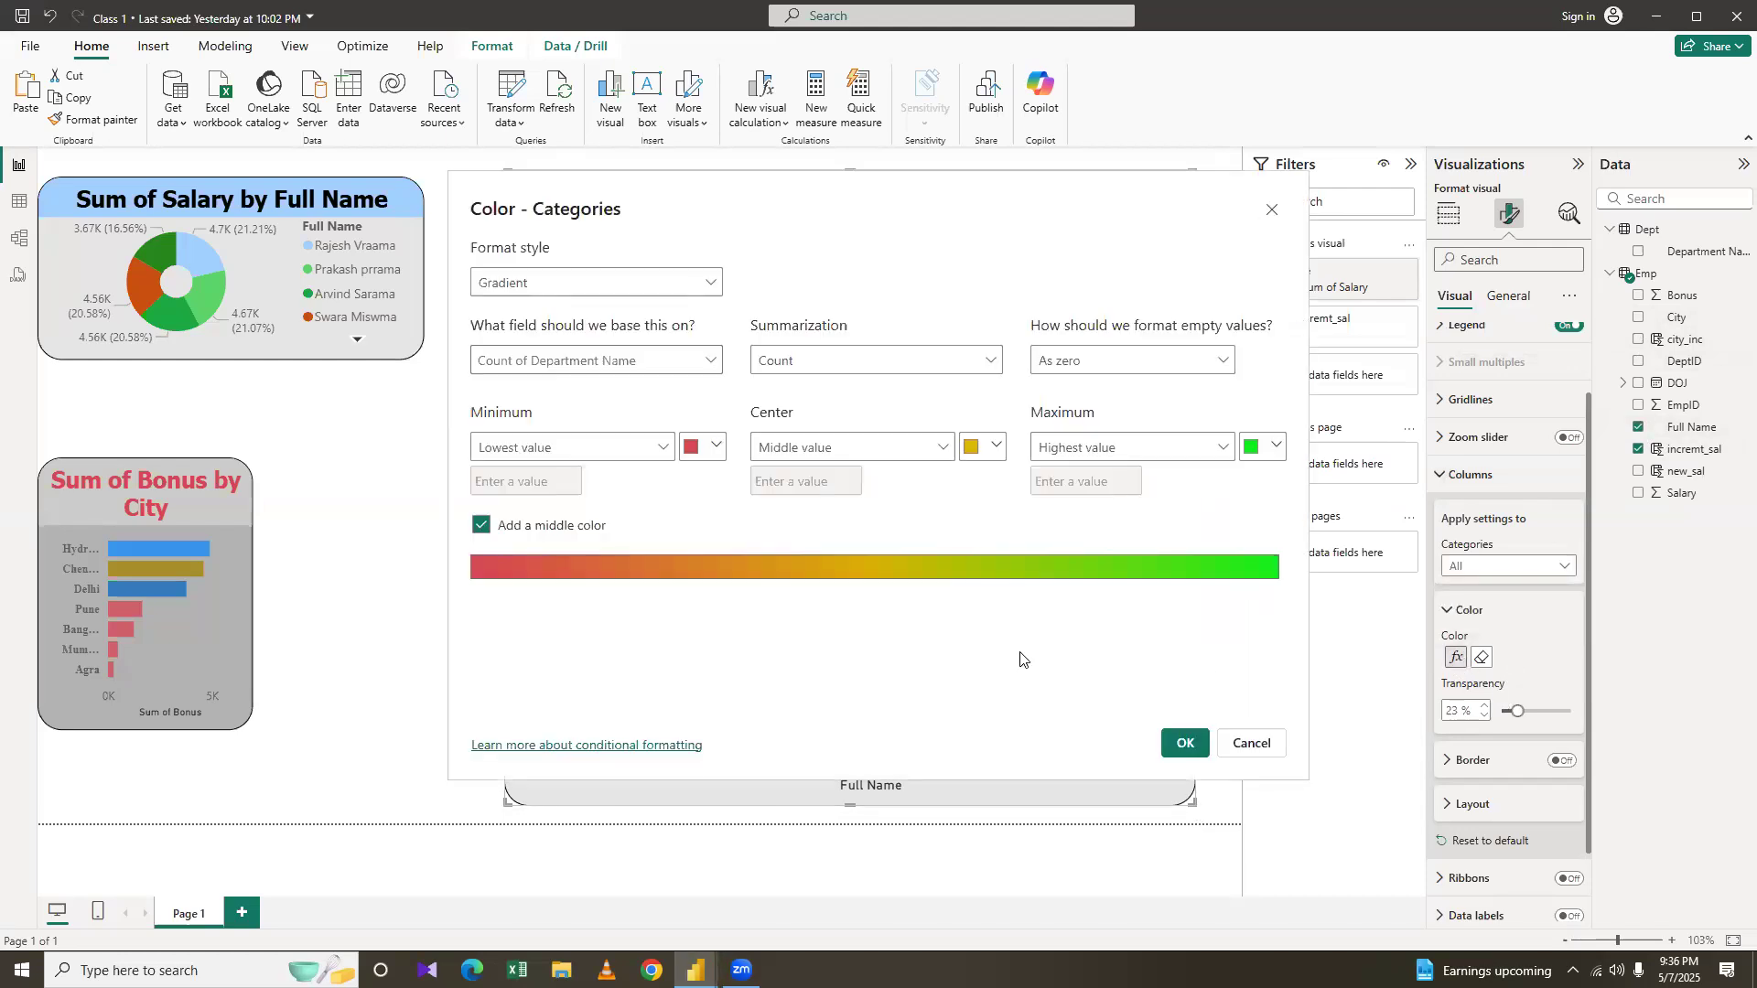
pyautogui.click(1184, 743)
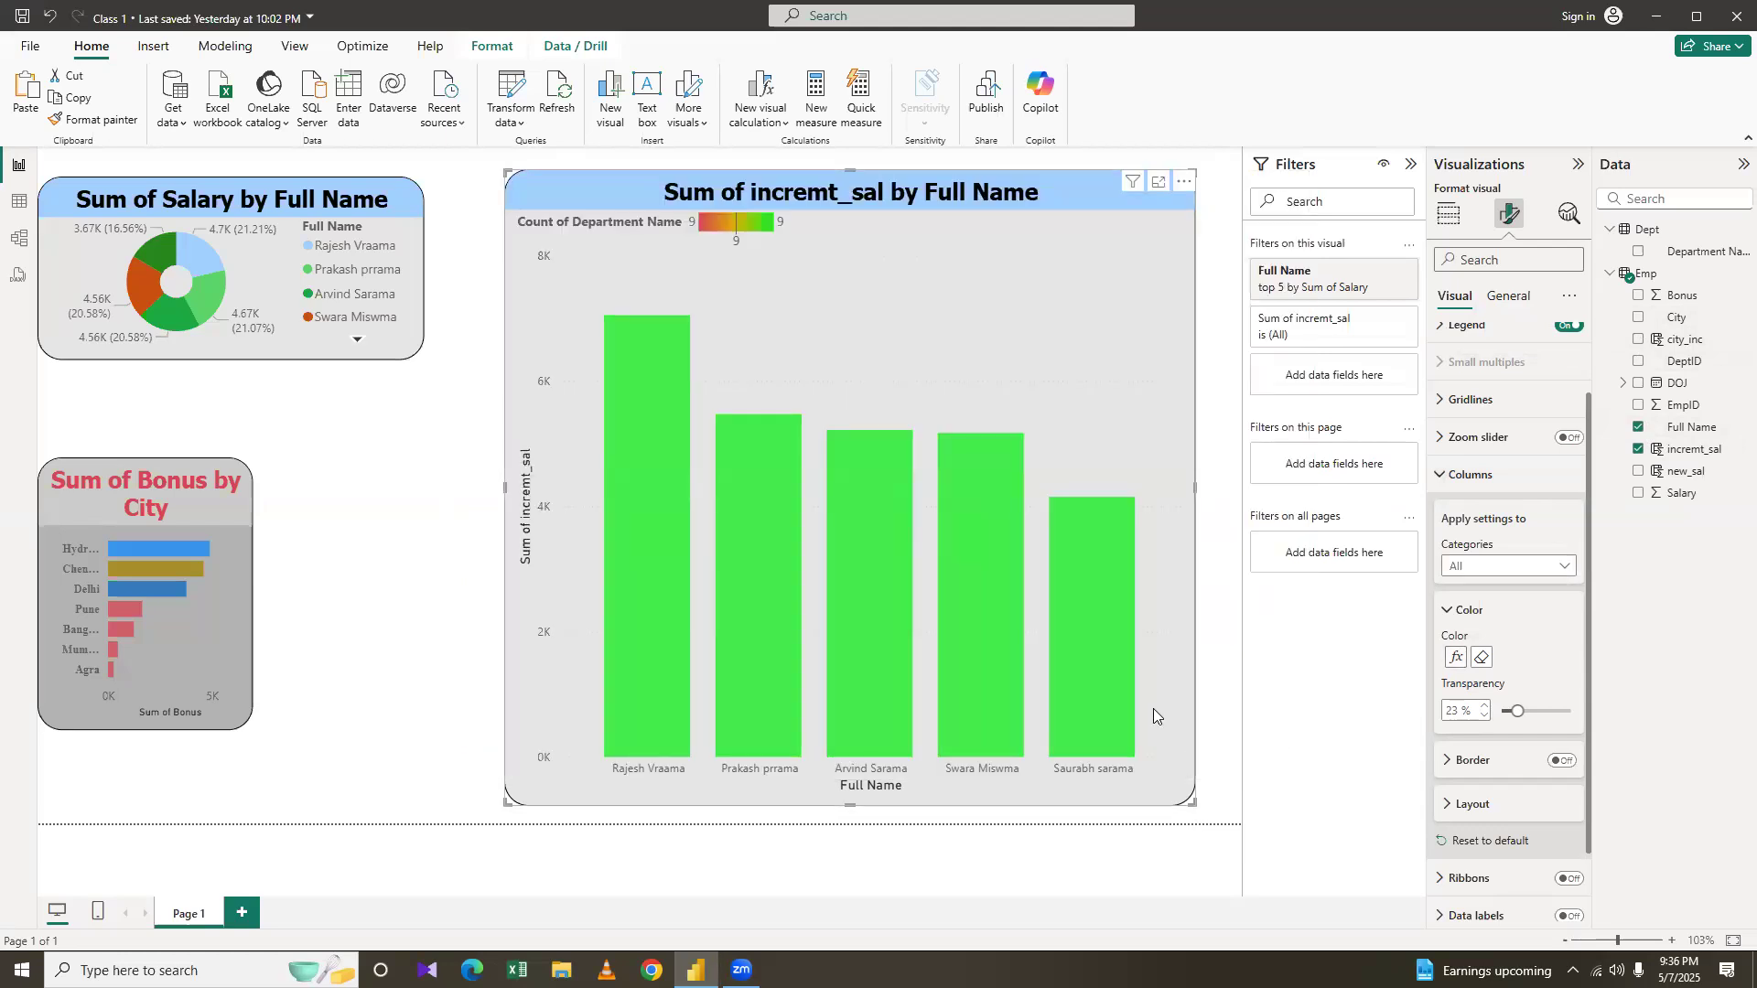
# Clear the columns' conditional color and give a new gradient based on Sum of incremt_sal the custom green #90E814 as minimum color
pyautogui.click(1482, 657)
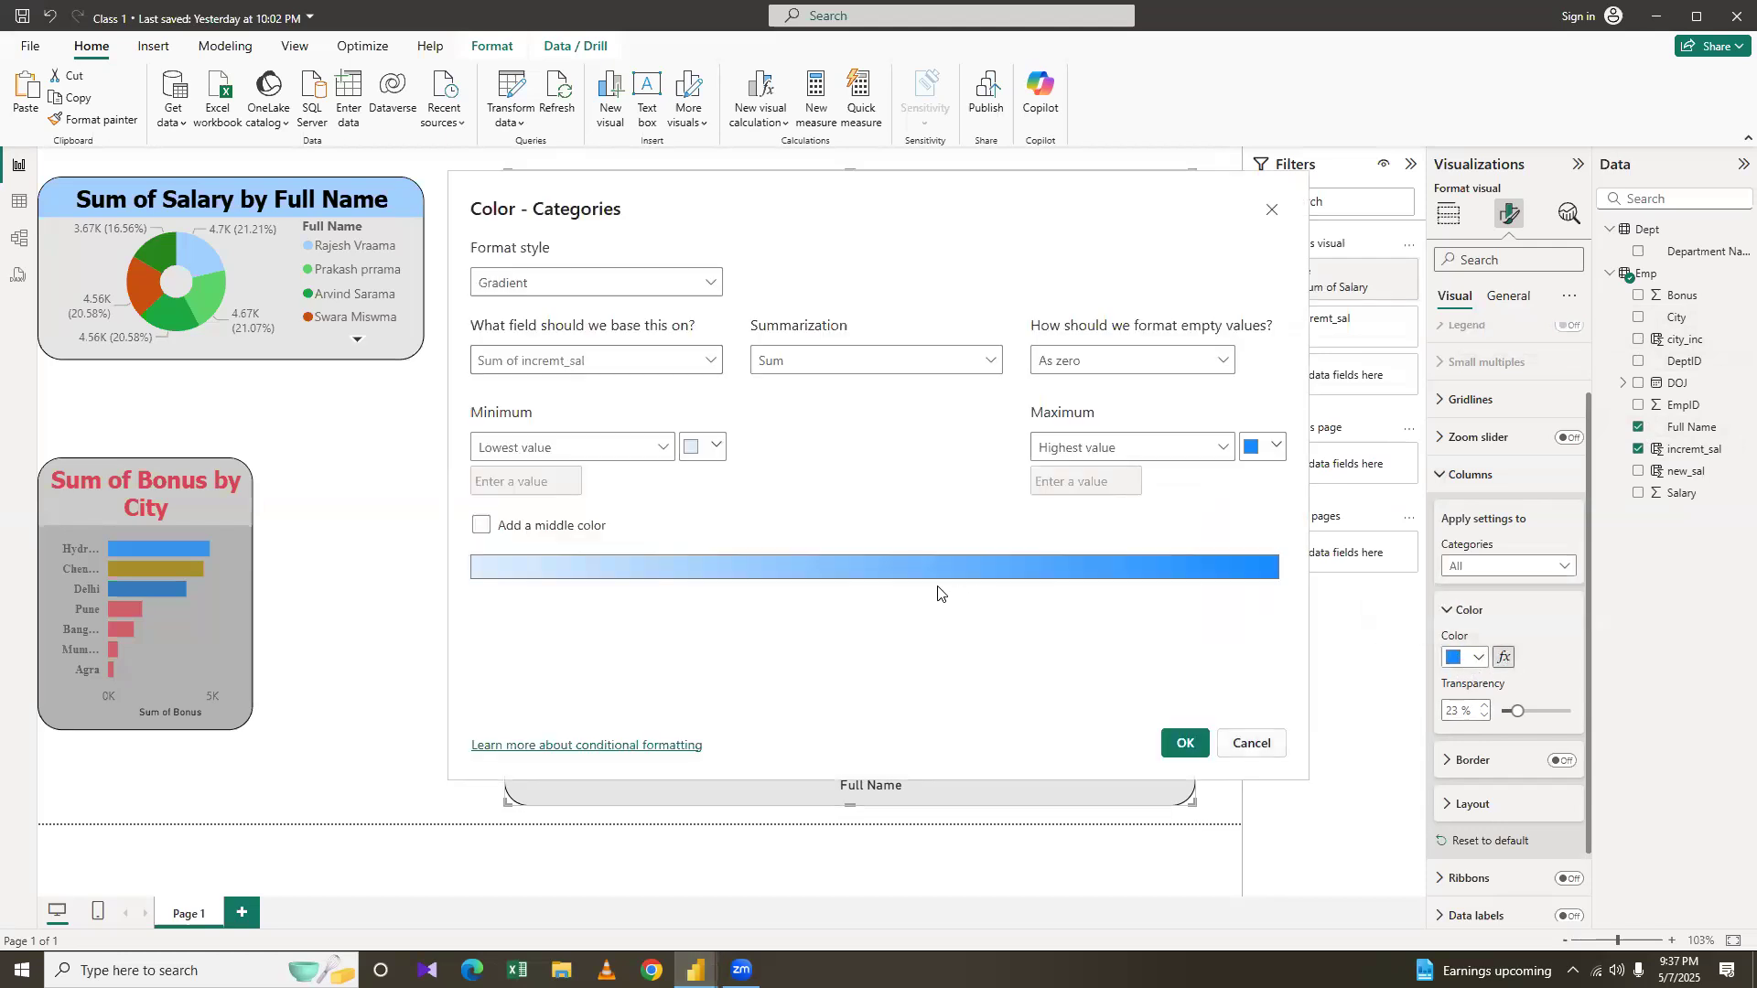
pyautogui.click(716, 441)
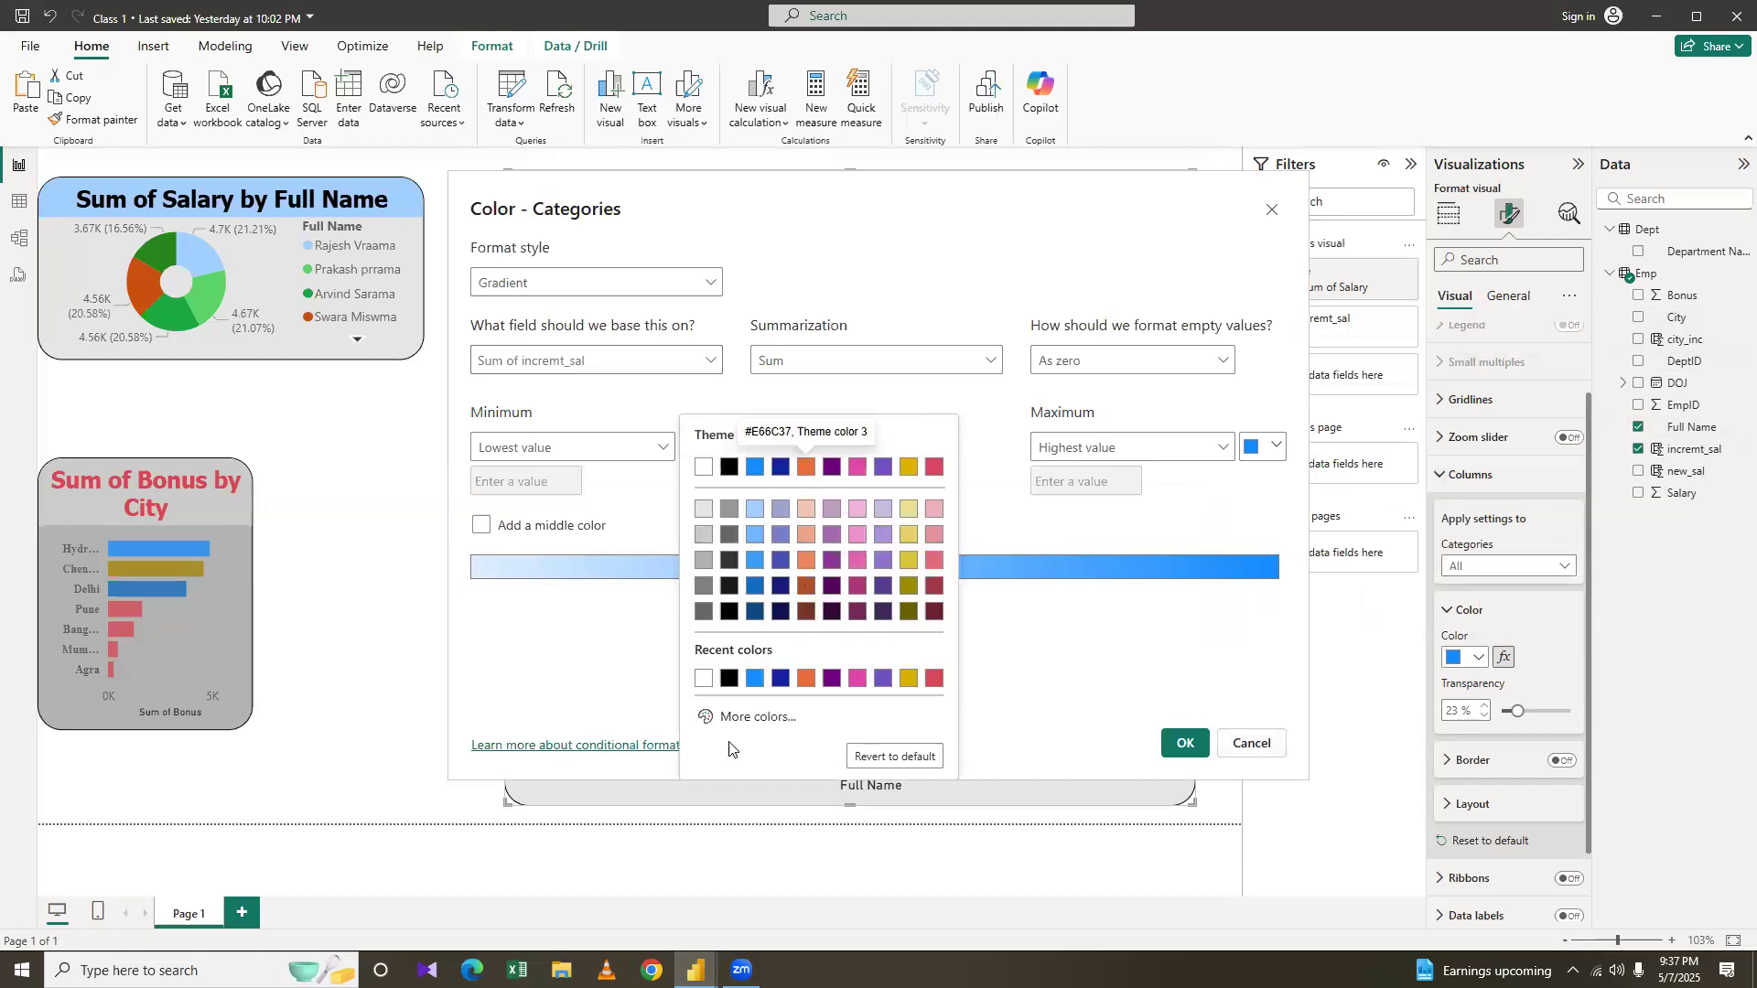
pyautogui.click(732, 716)
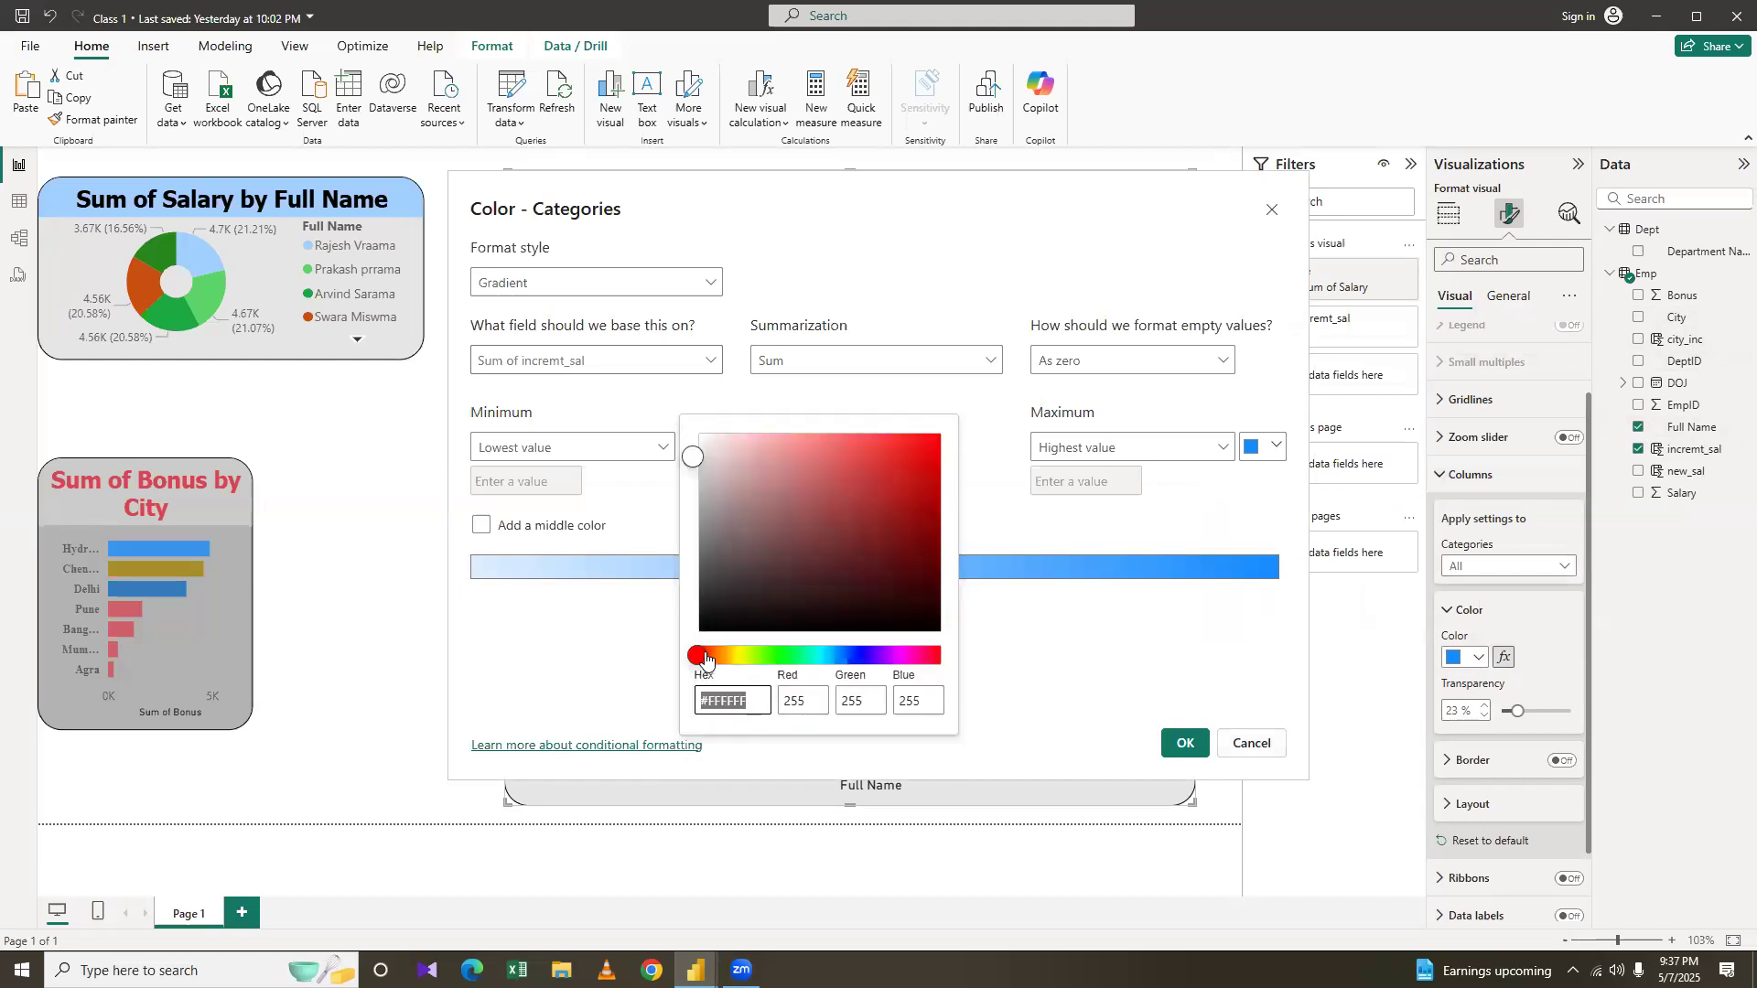
pyautogui.moveTo(707, 661); pyautogui.dragTo(757, 657)
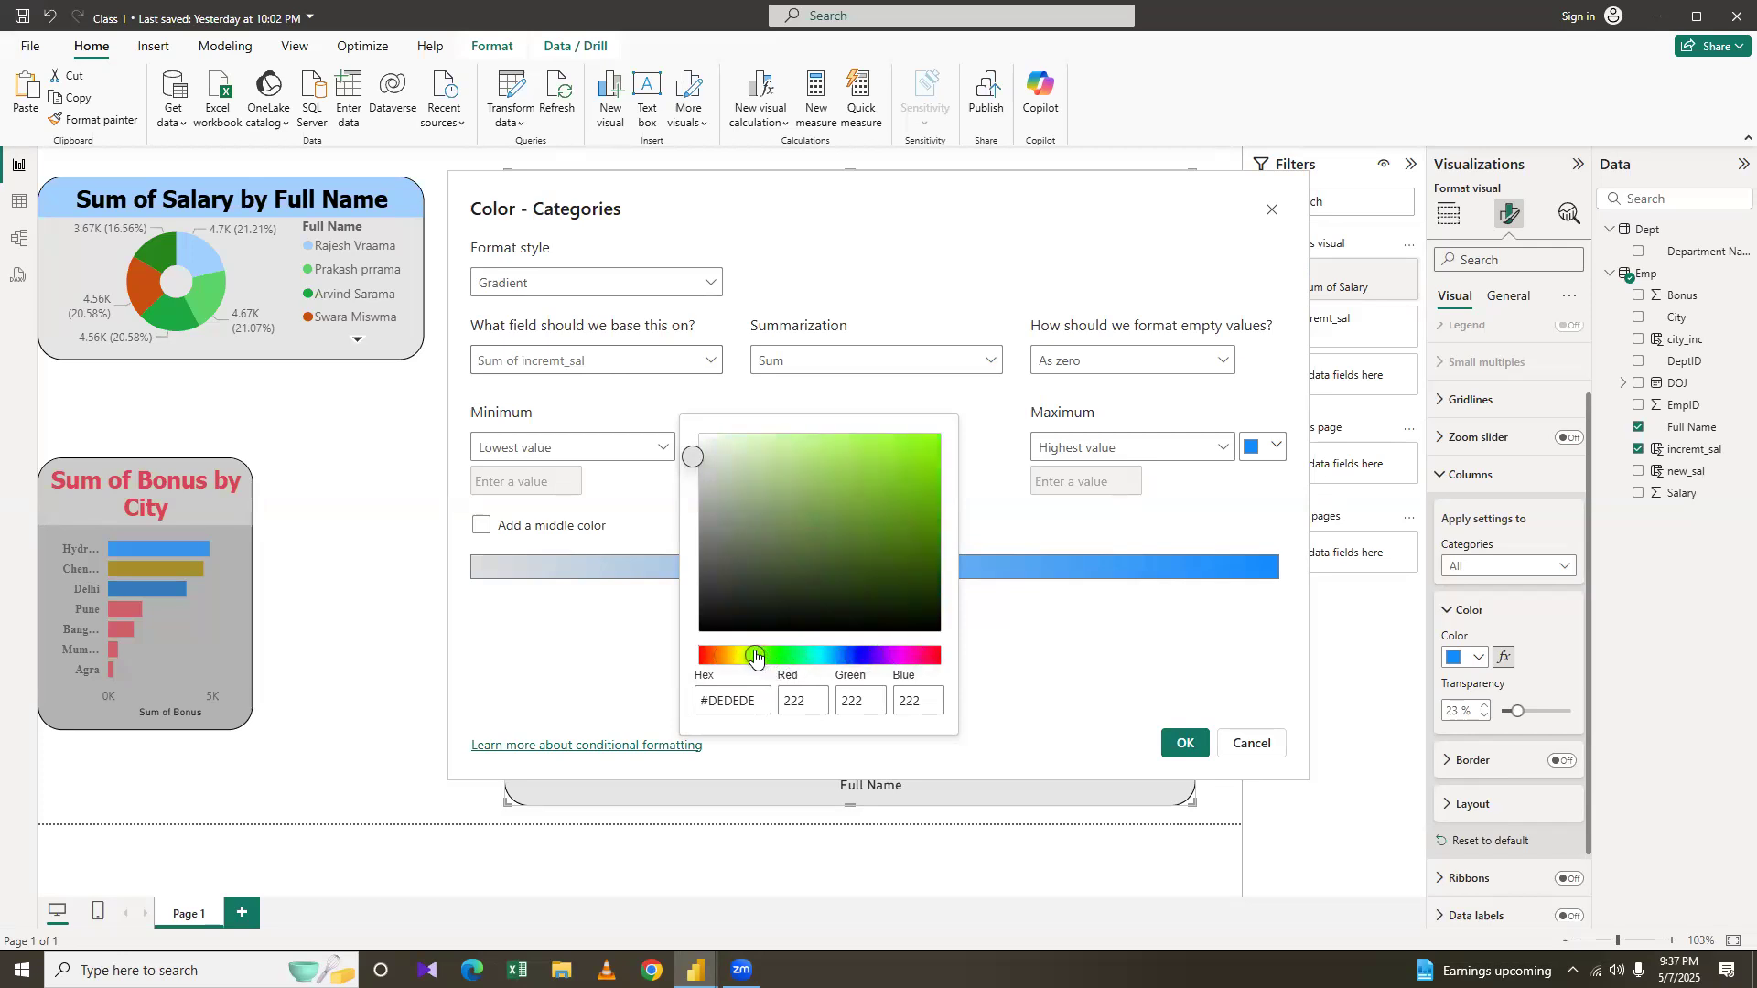
pyautogui.click(912, 449)
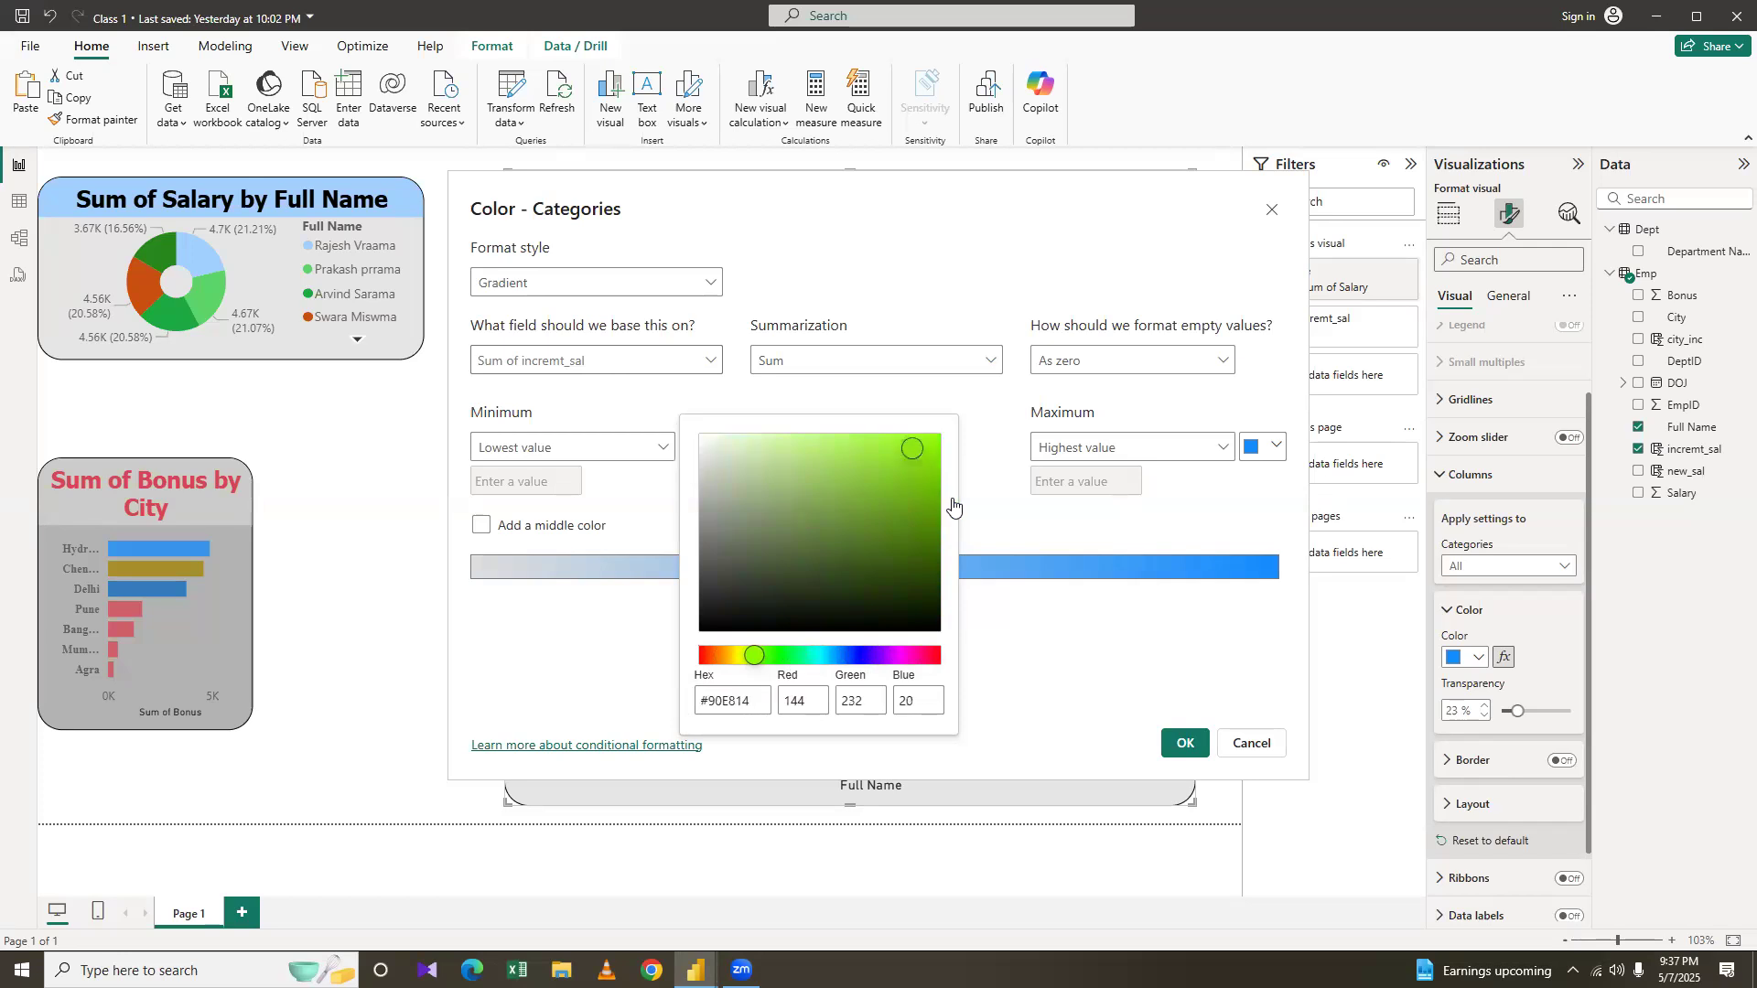
pyautogui.click(1073, 500)
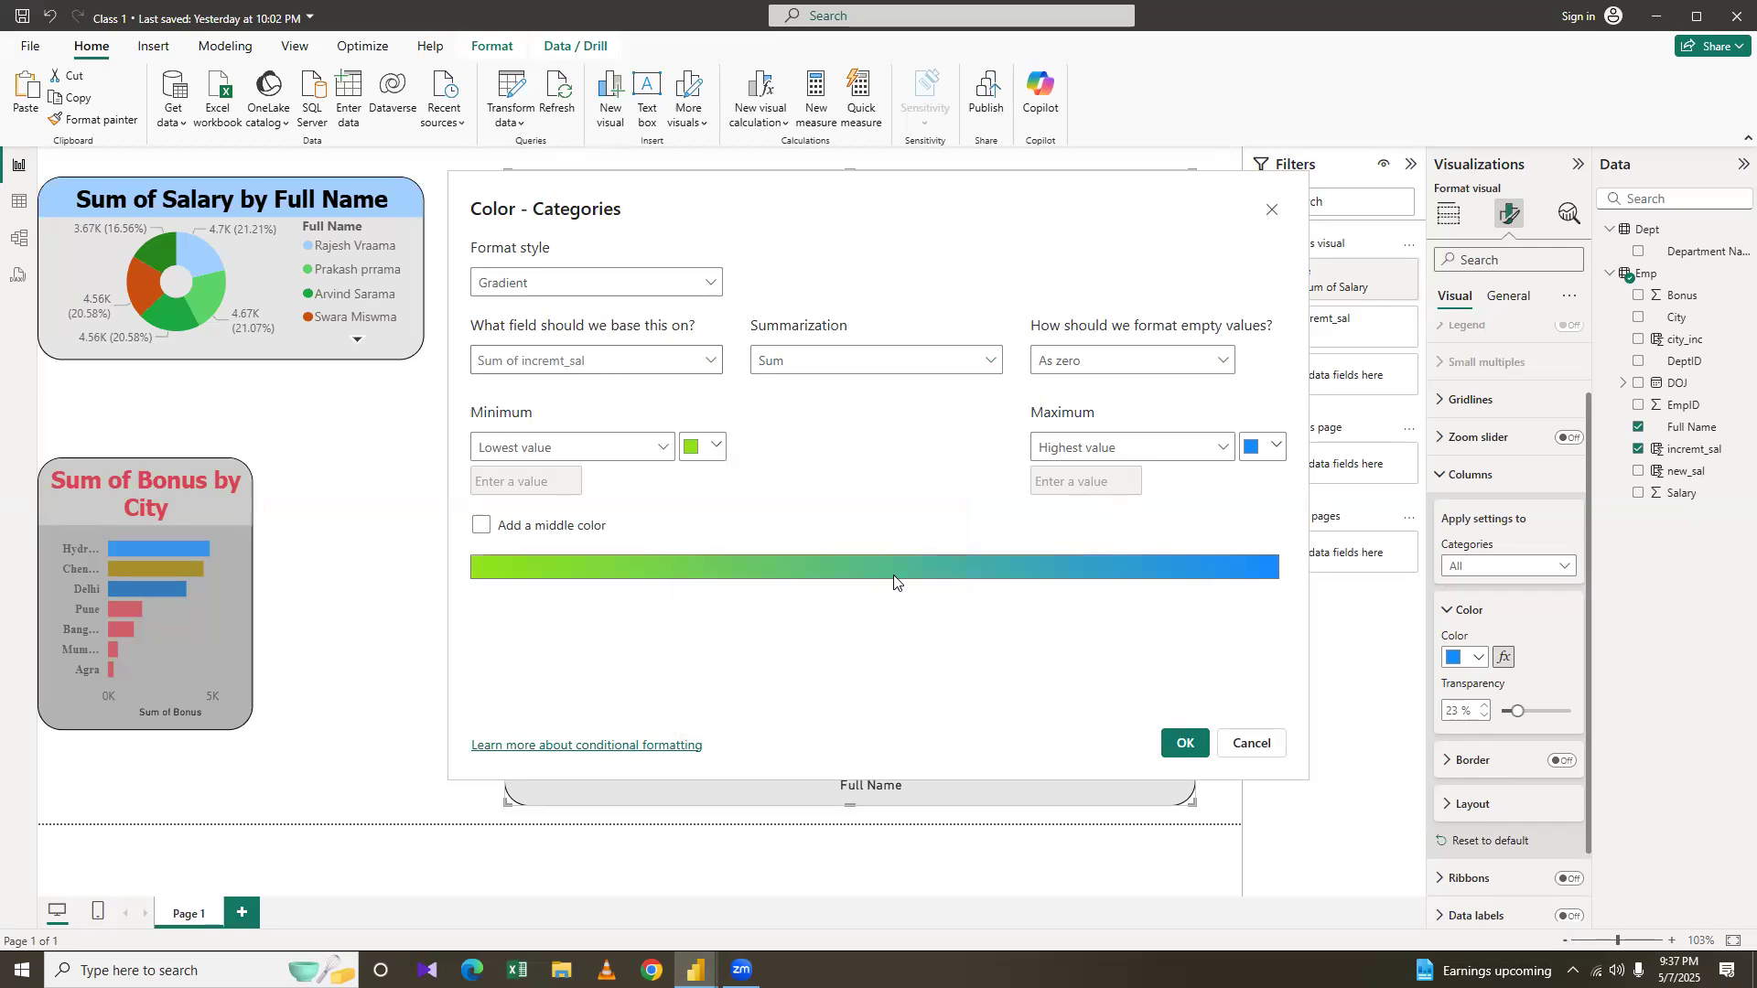
# Set the gradient's maximum color to the recent blue, add a middle color and apply the formatting to the columns
pyautogui.click(1277, 448)
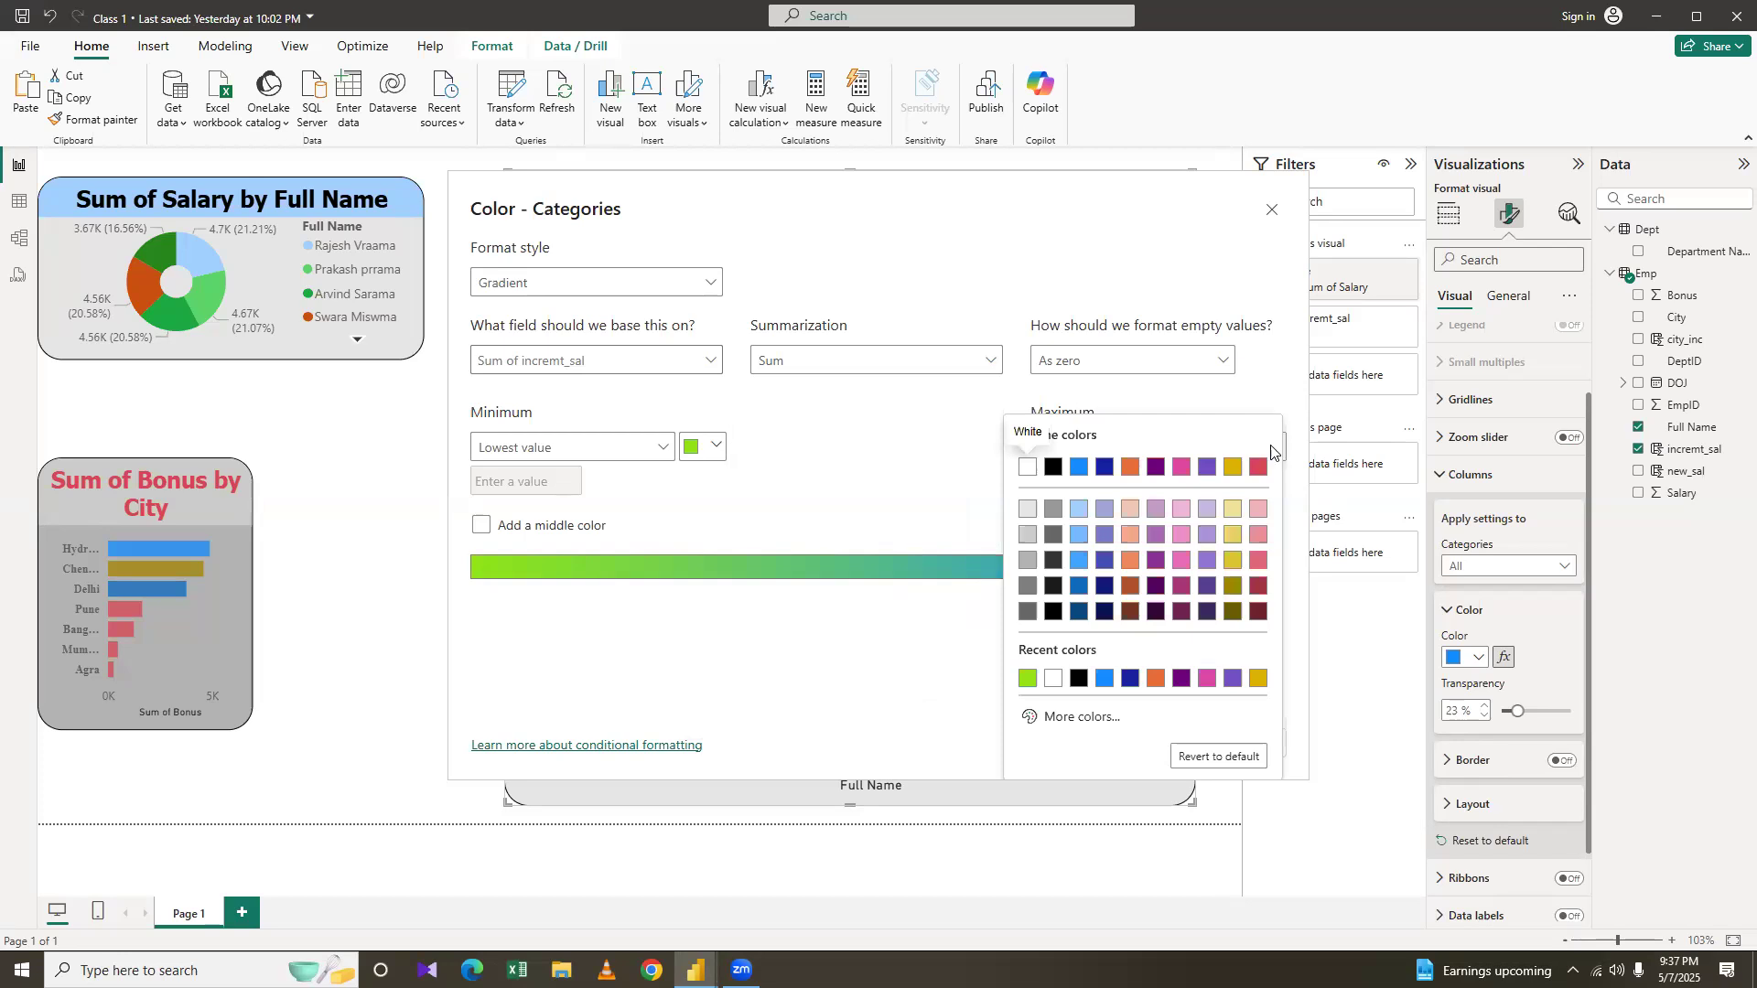
pyautogui.click(1105, 679)
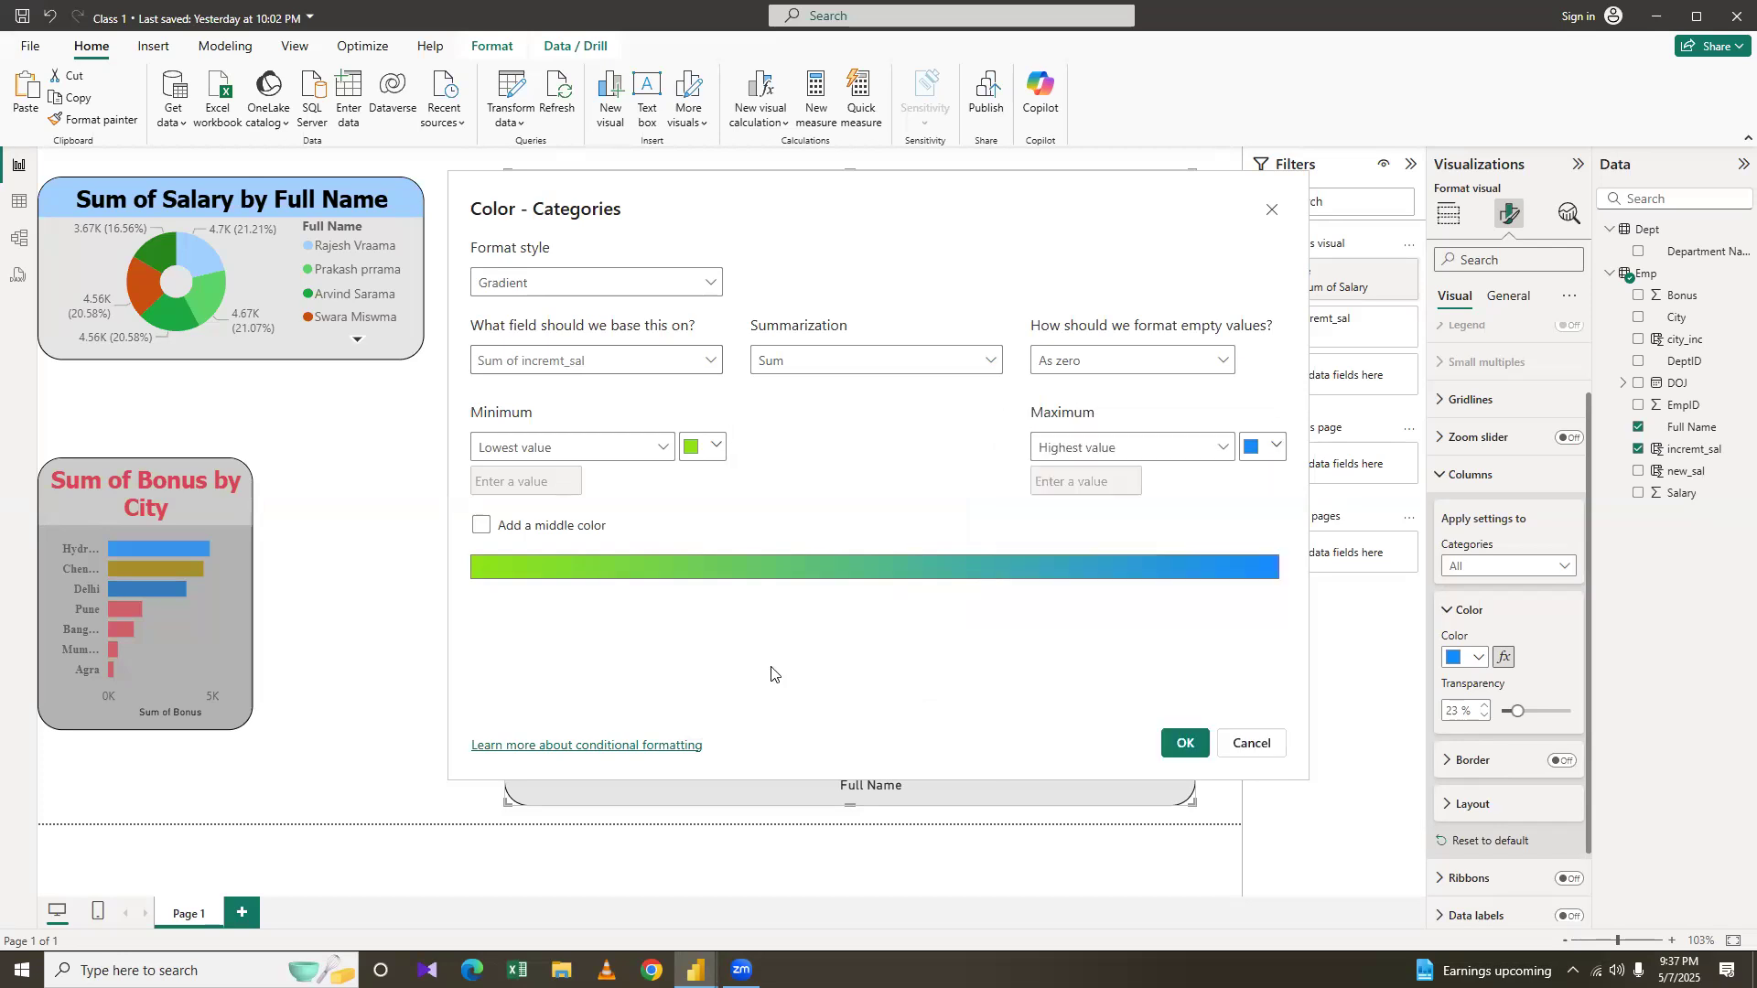
pyautogui.click(488, 529)
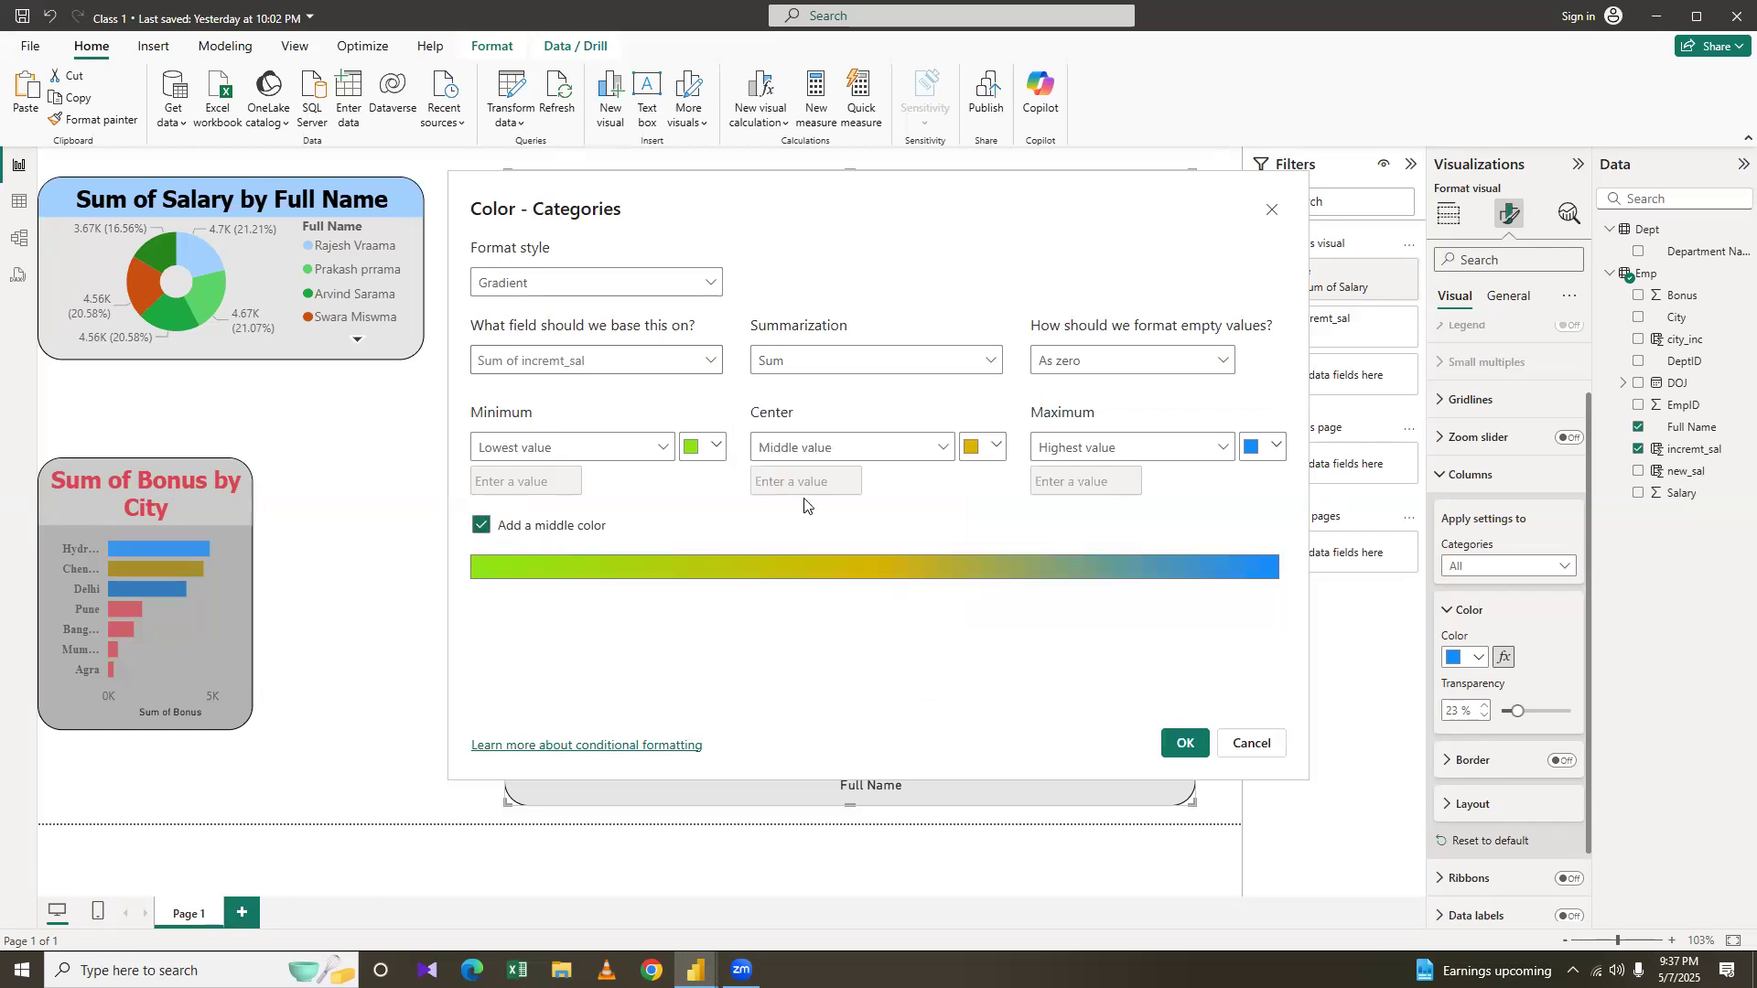
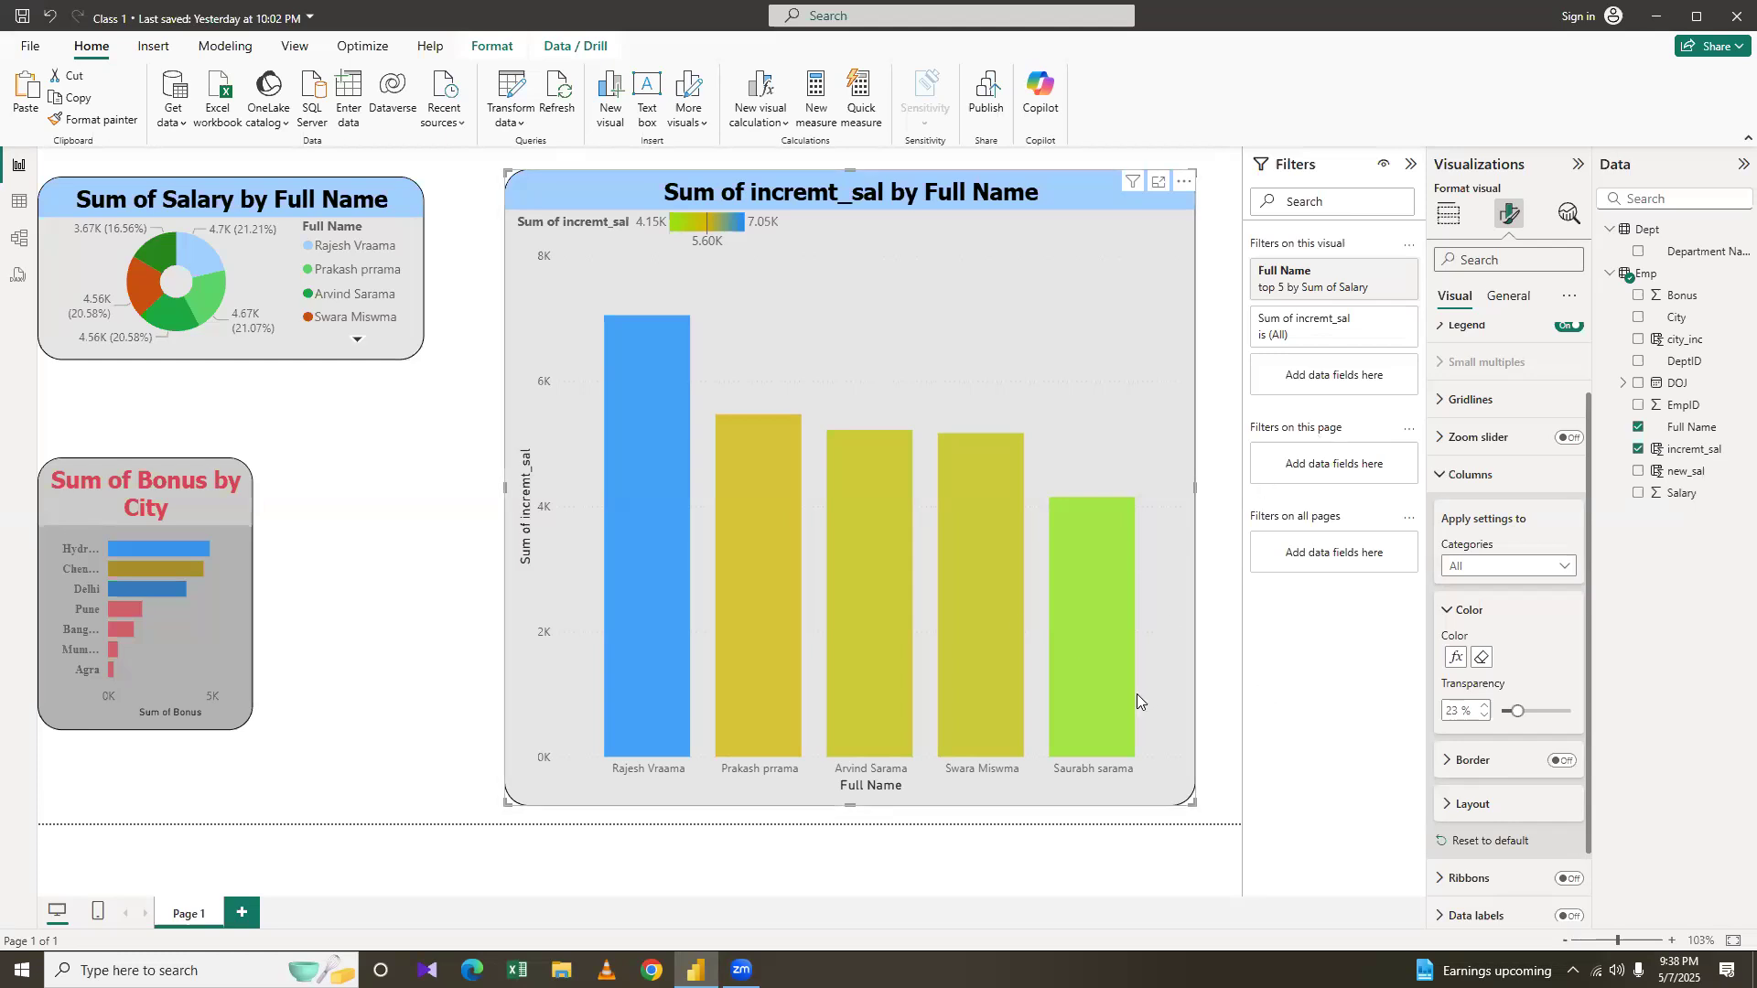
# Move the column chart closer to the bonus chart and shrink it from its upper-left corner so it no longer covers the other visuals
pyautogui.moveTo(1148, 192); pyautogui.dragTo(857, 181)
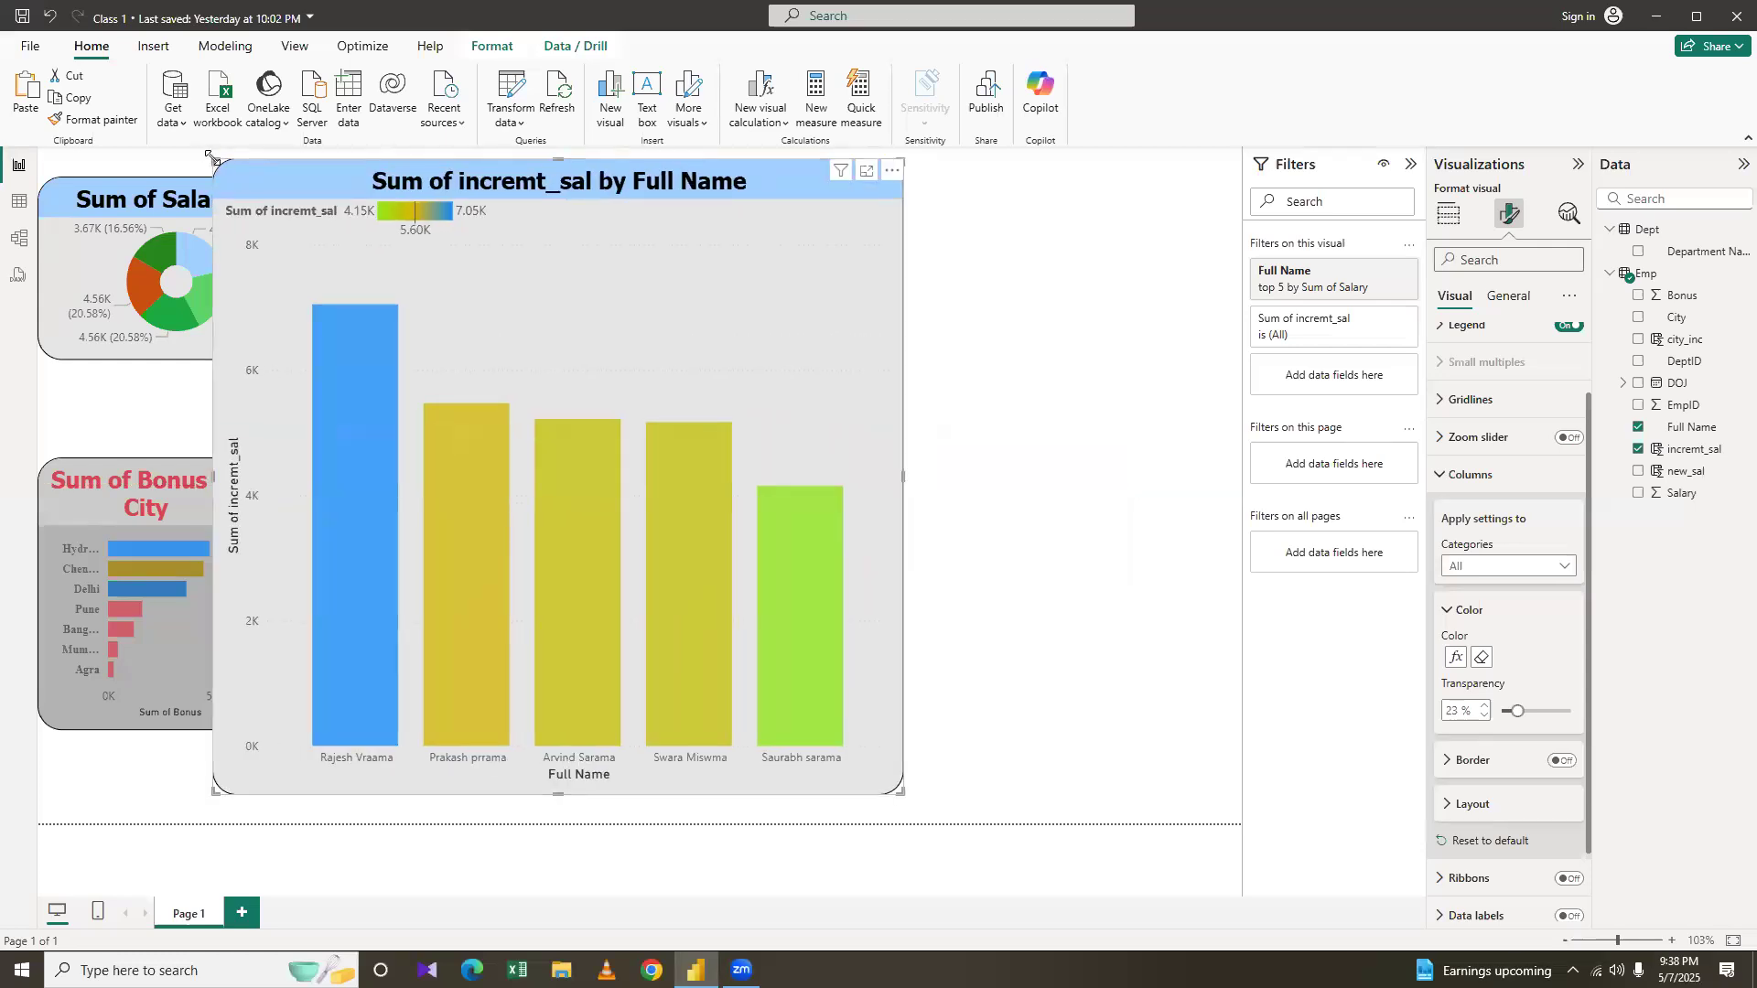
pyautogui.moveTo(216, 154); pyautogui.dragTo(305, 222)
pyautogui.moveTo(502, 488); pyautogui.dragTo(382, 402)
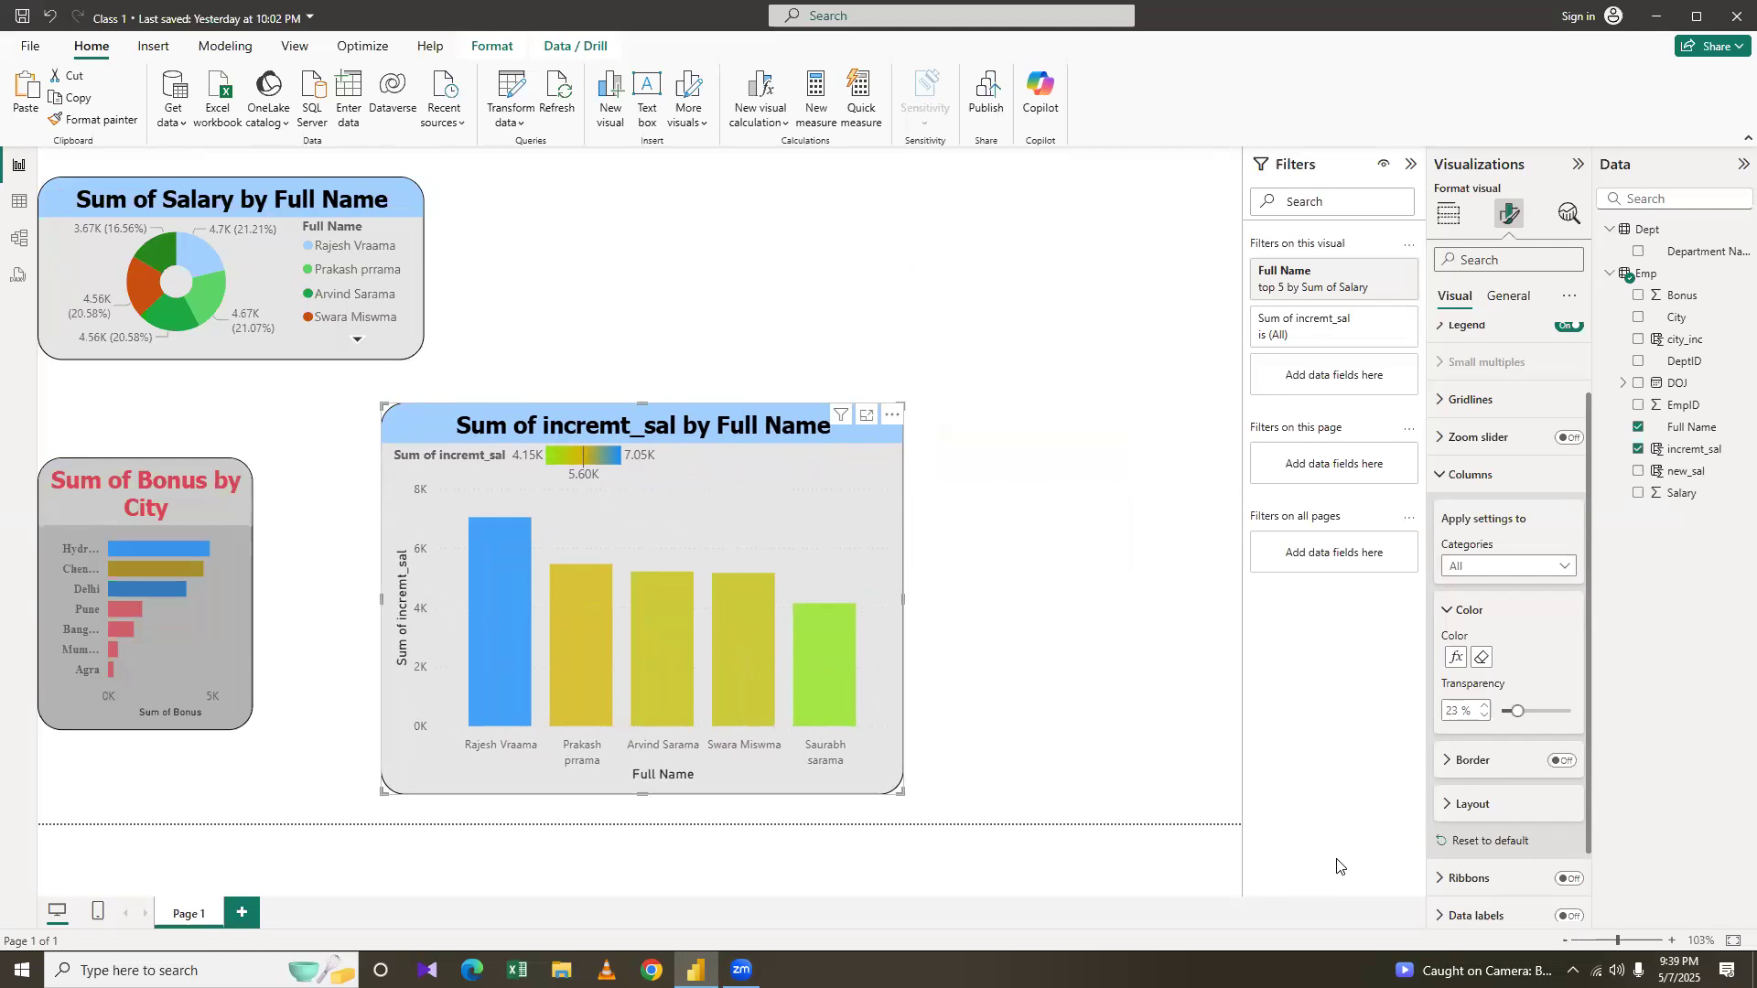
# Try new_sal and Salary in turn as a second value beside incremt_sal in the column chart
pyautogui.click(1639, 472)
pyautogui.click(1639, 472)
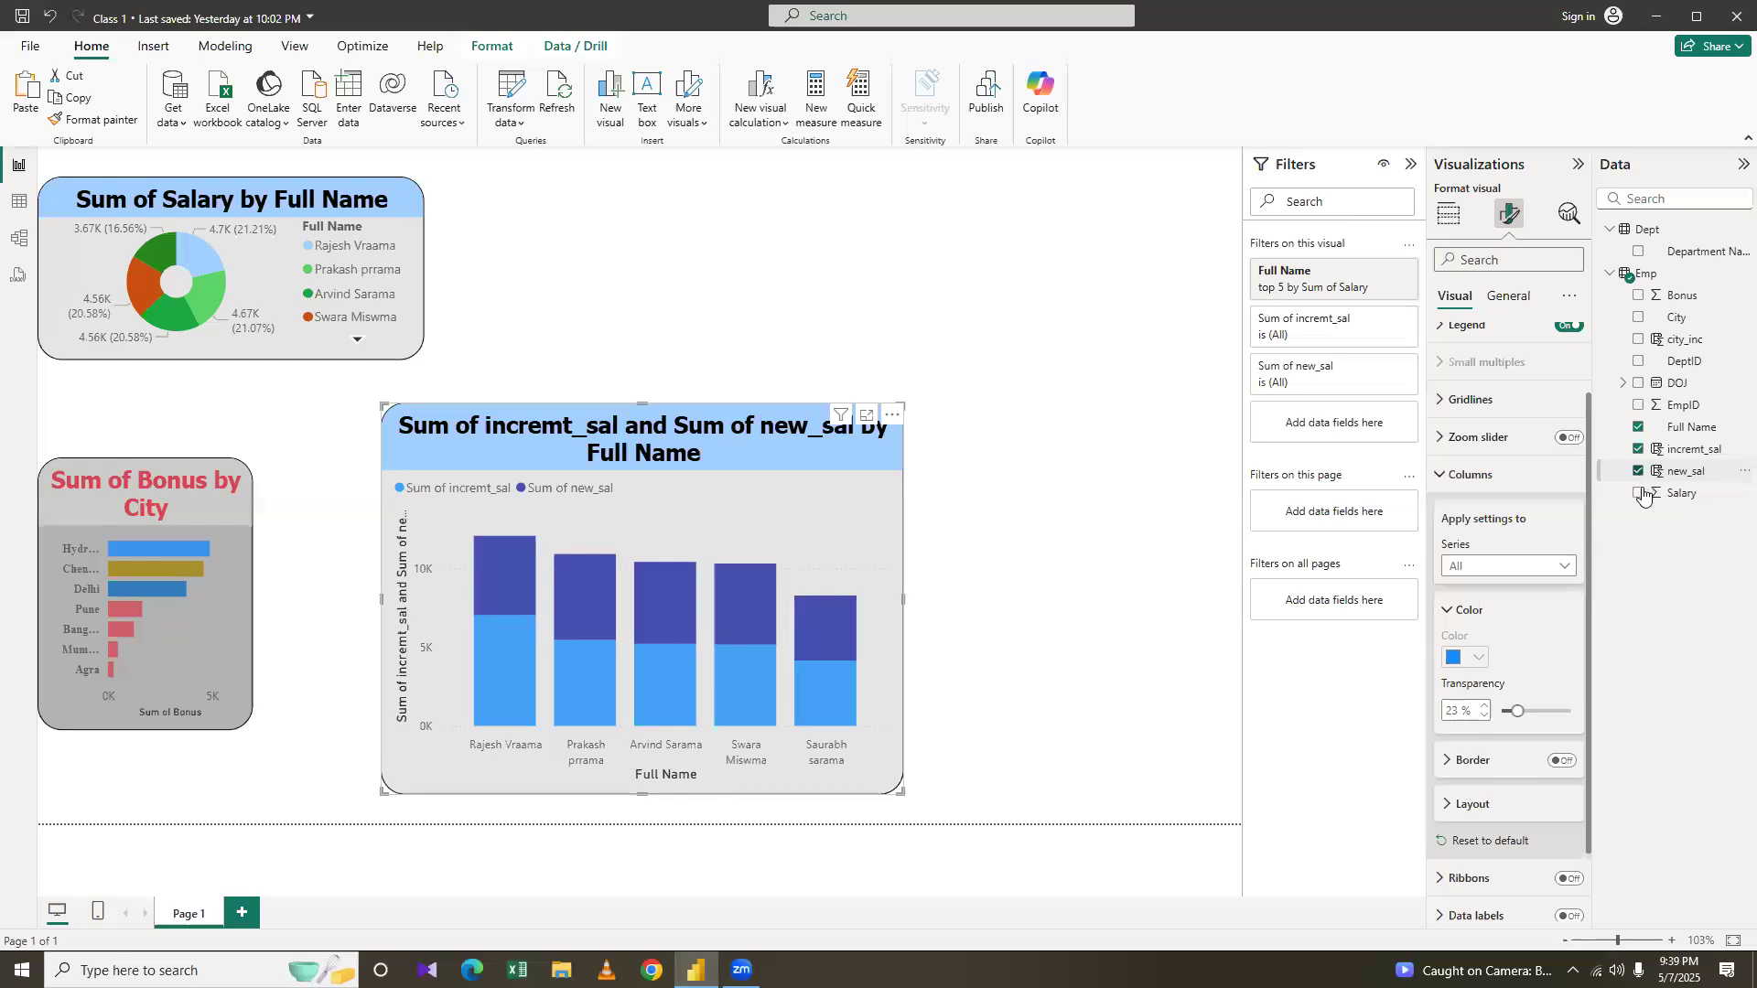
pyautogui.click(1639, 494)
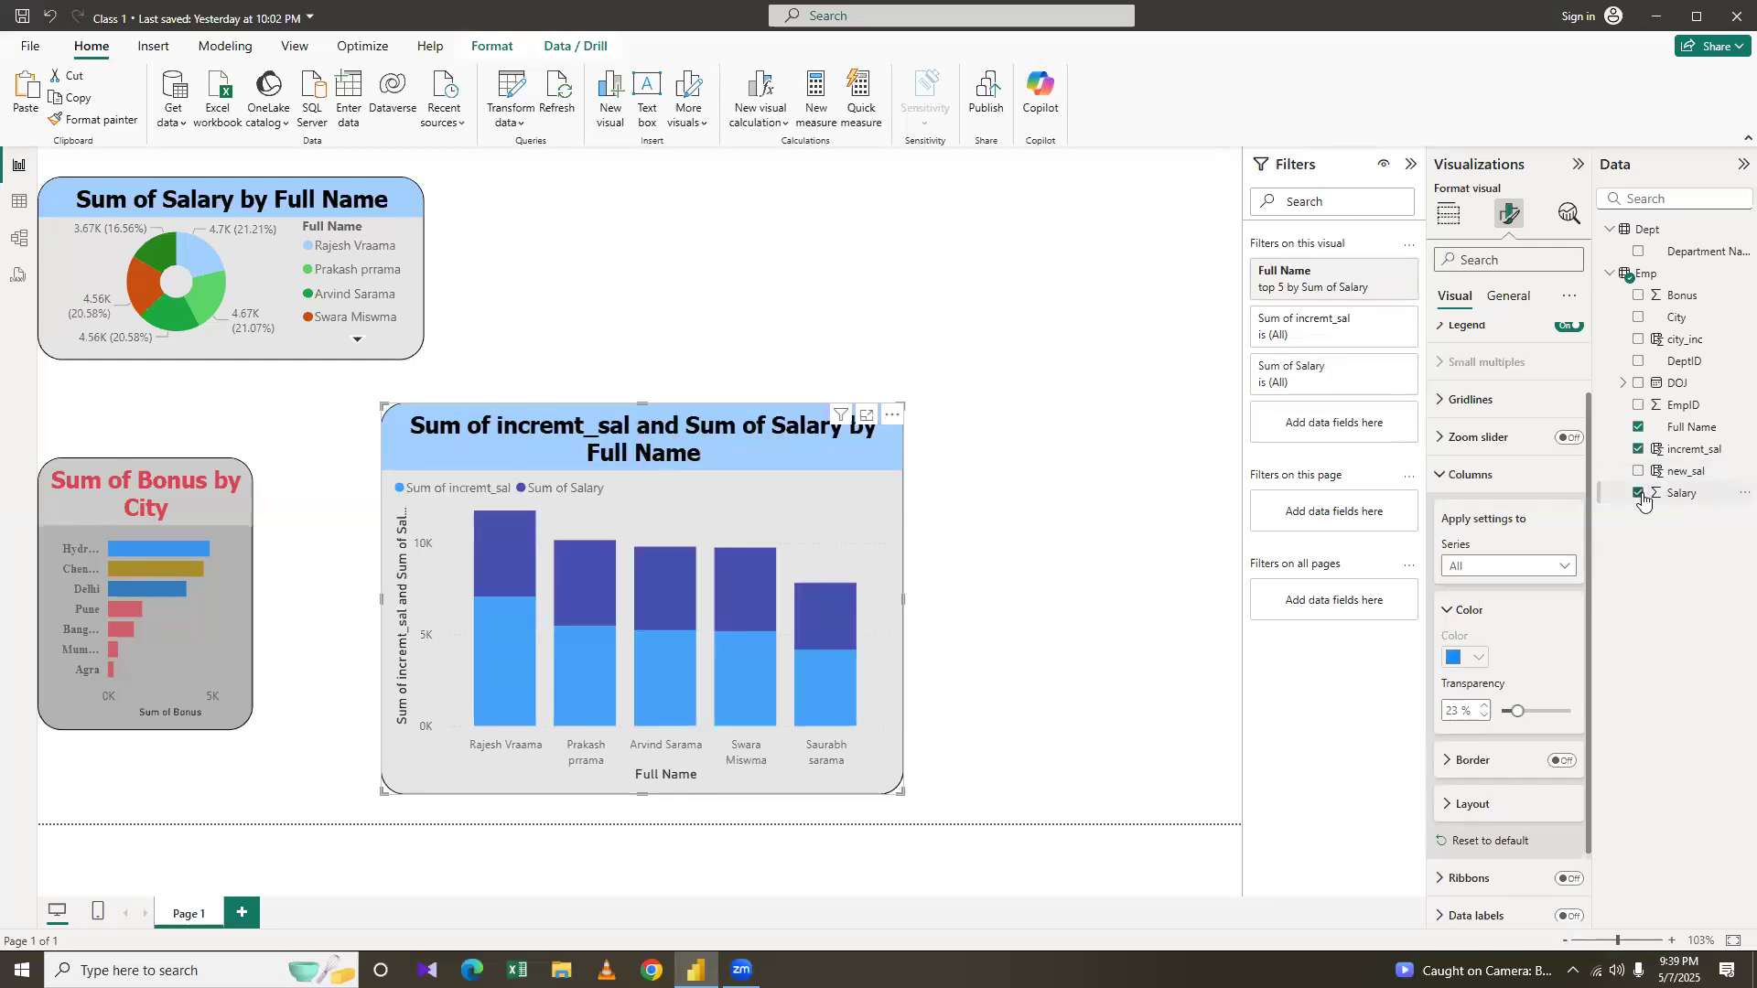
pyautogui.click(1639, 494)
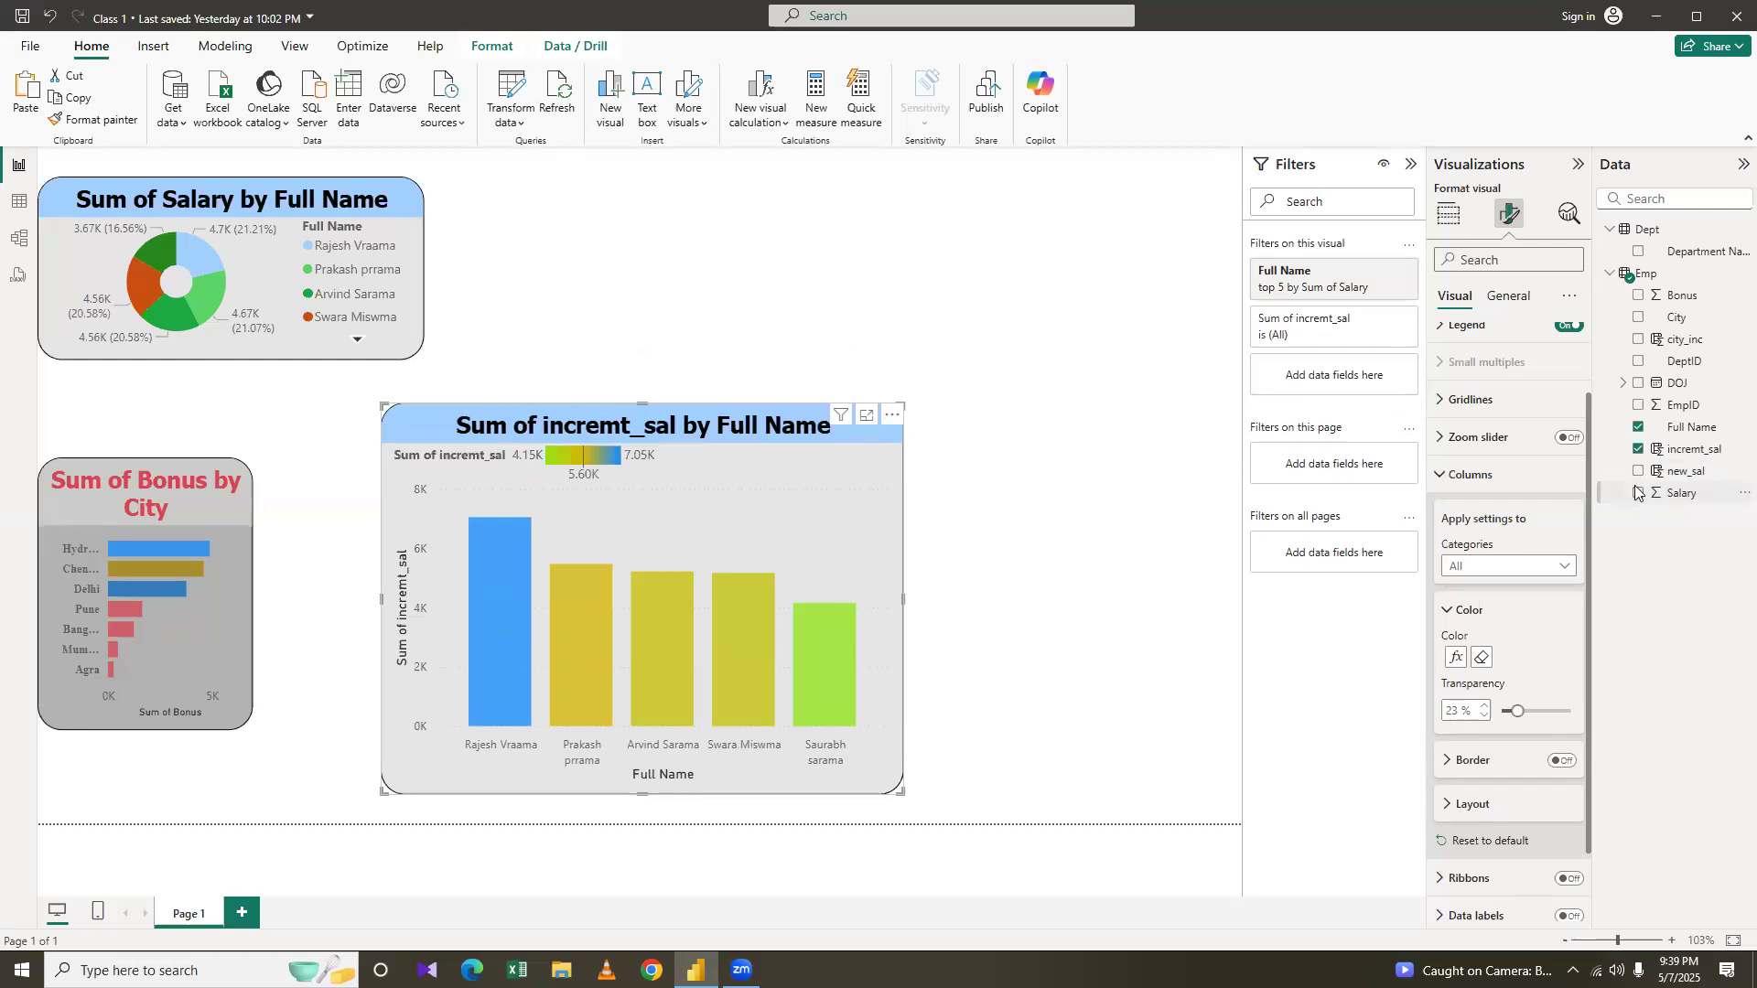
# Clear the columns' conditional color and set a new incremt_sal gradient's minimum color to the lightest theme blue
pyautogui.click(1483, 658)
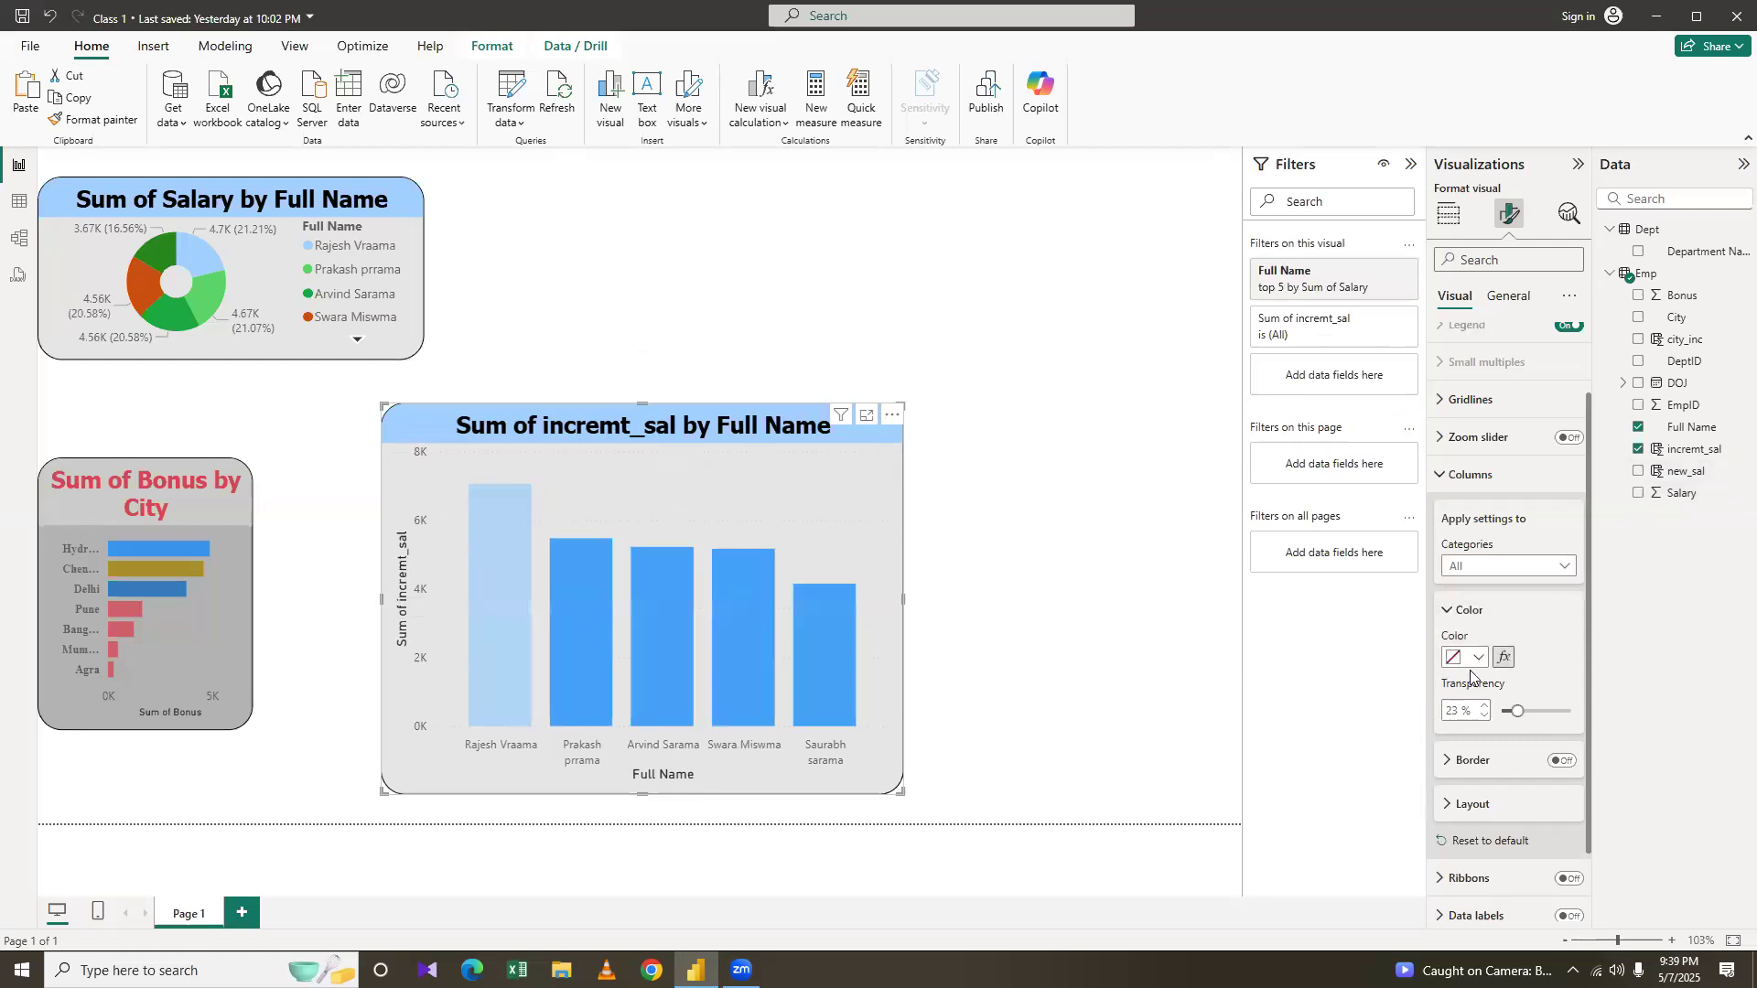
pyautogui.click(1504, 659)
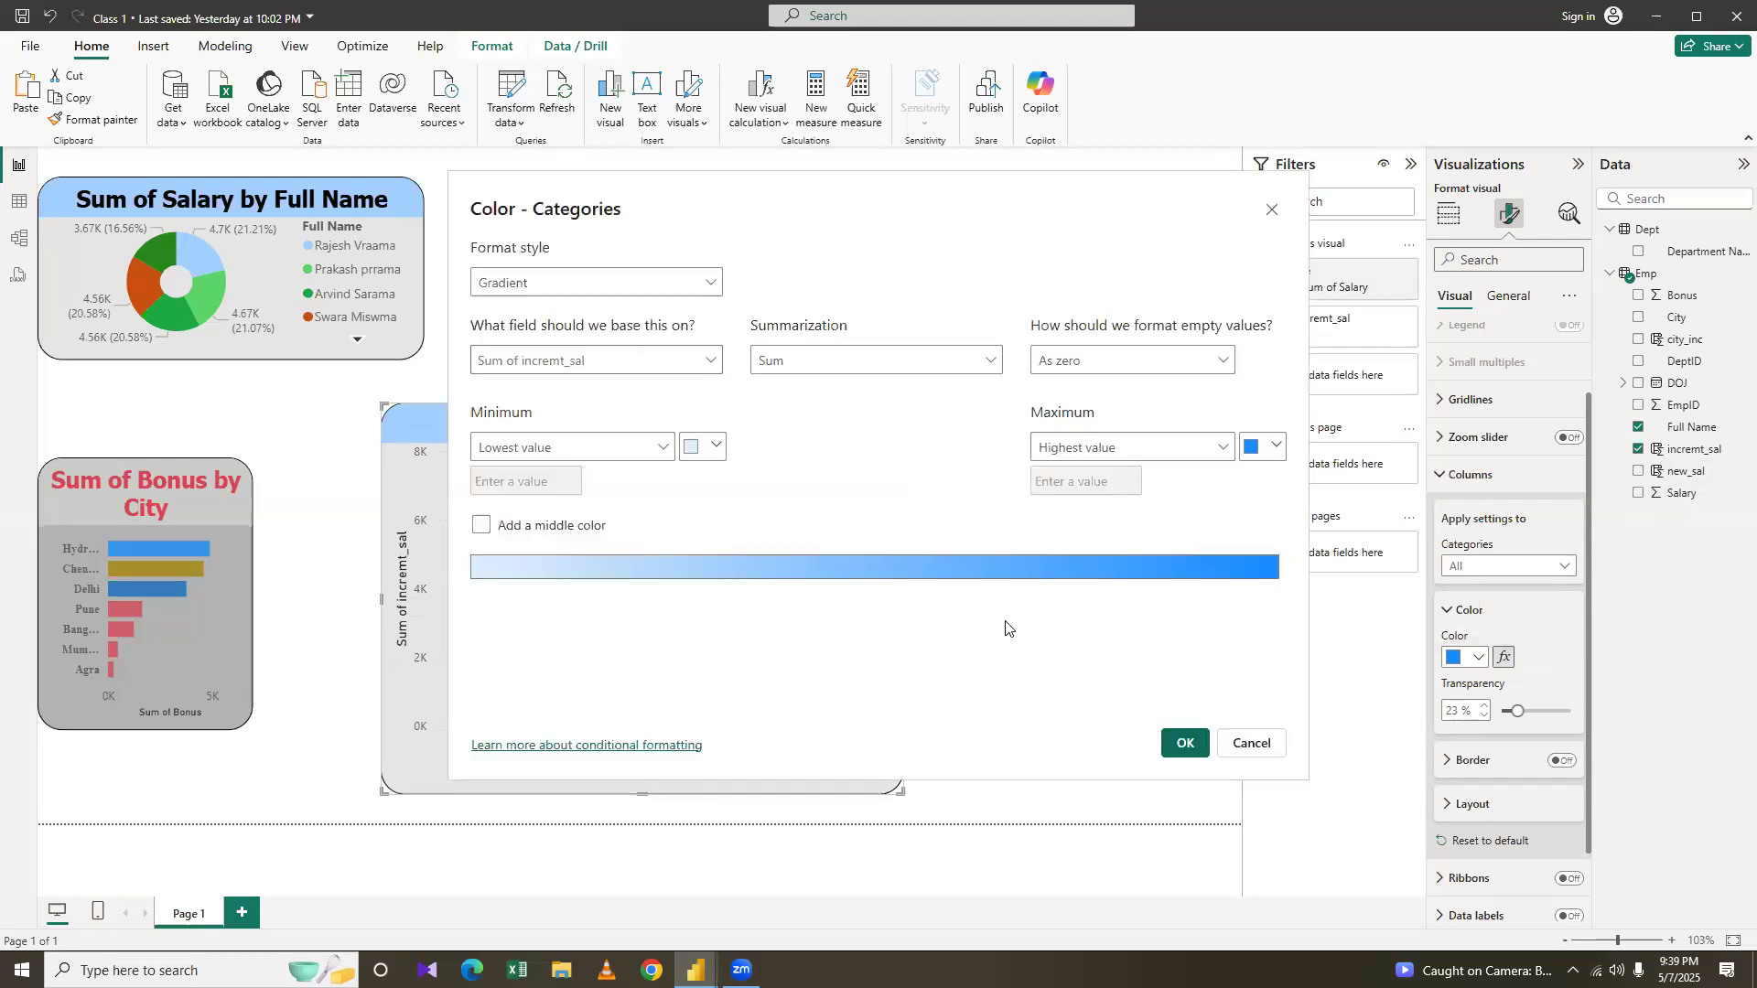
pyautogui.click(709, 448)
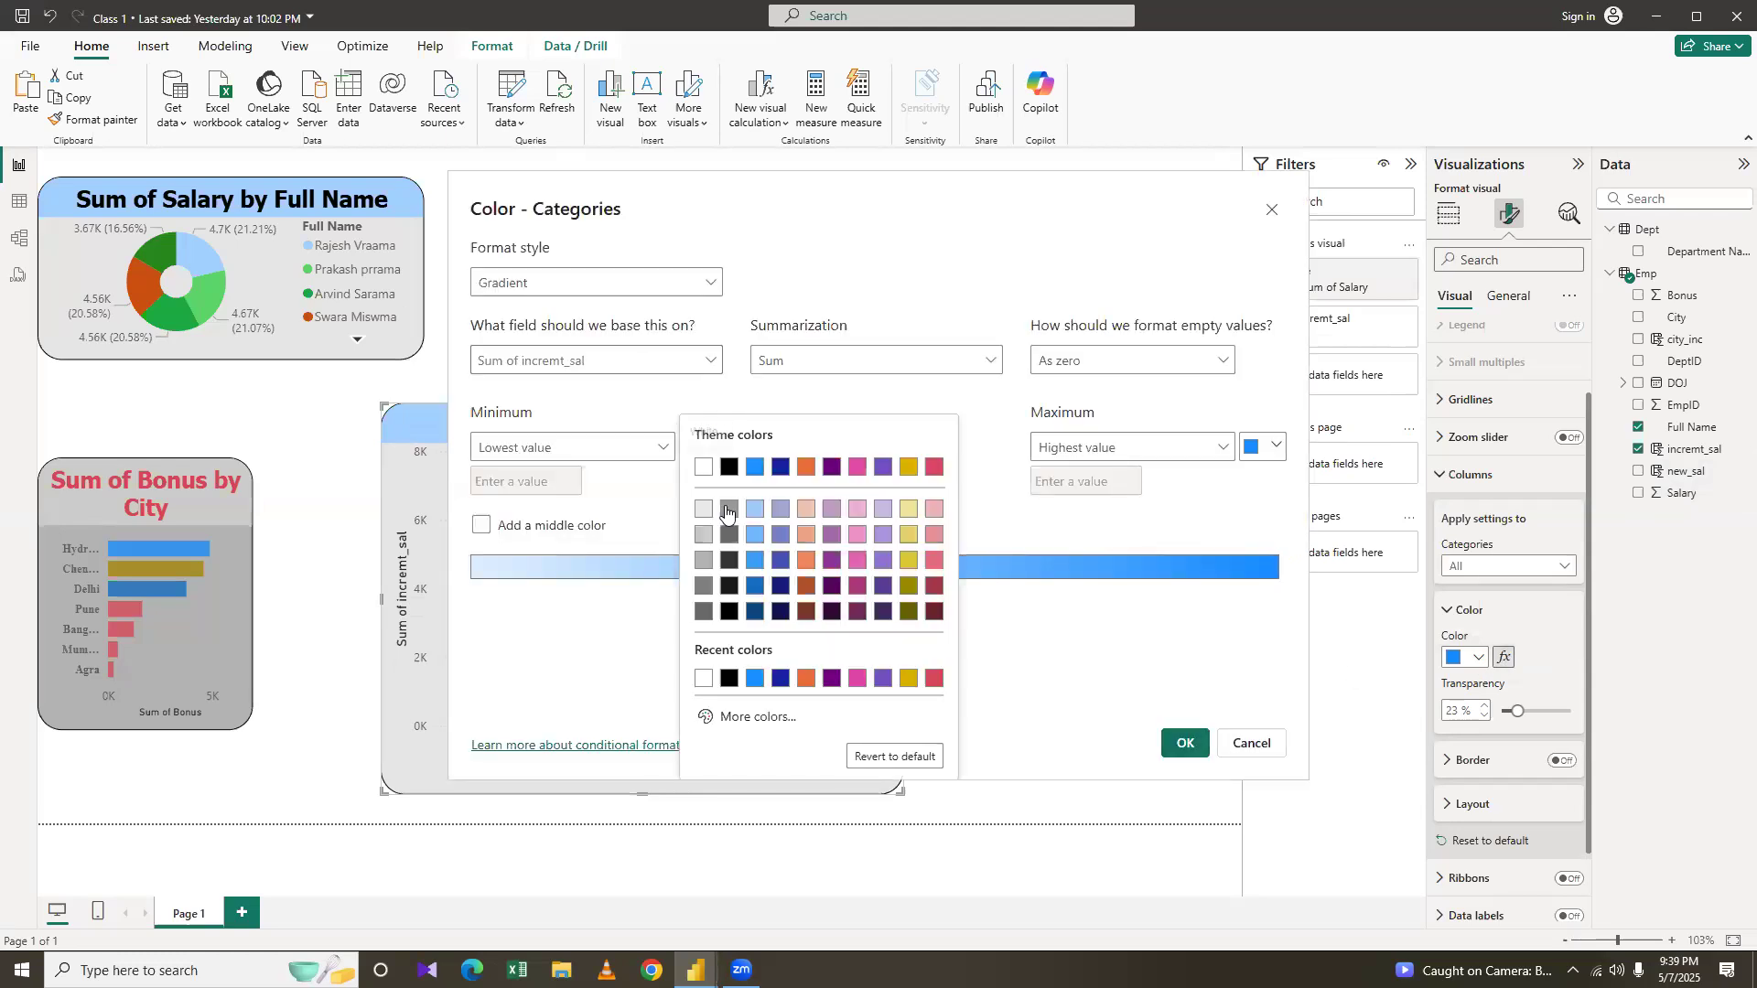
pyautogui.click(761, 515)
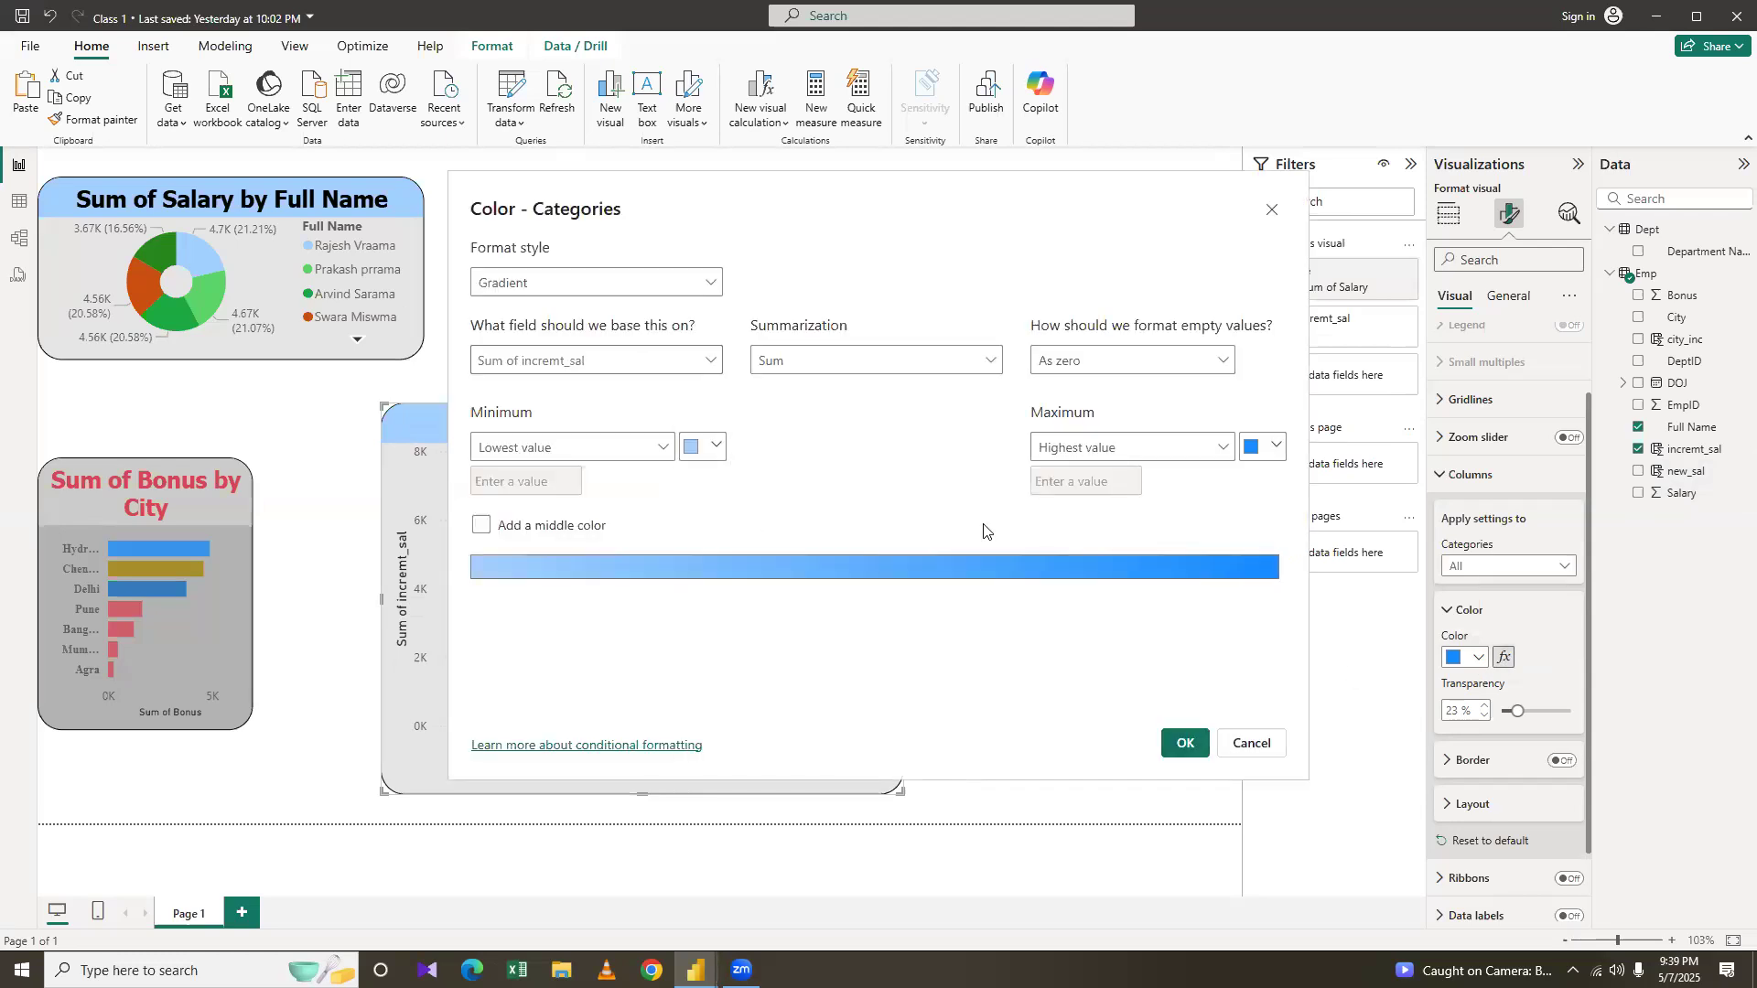
# Set the gradient's maximum color to red #D64550, add a middle color and apply the formatting to the columns
pyautogui.click(1272, 448)
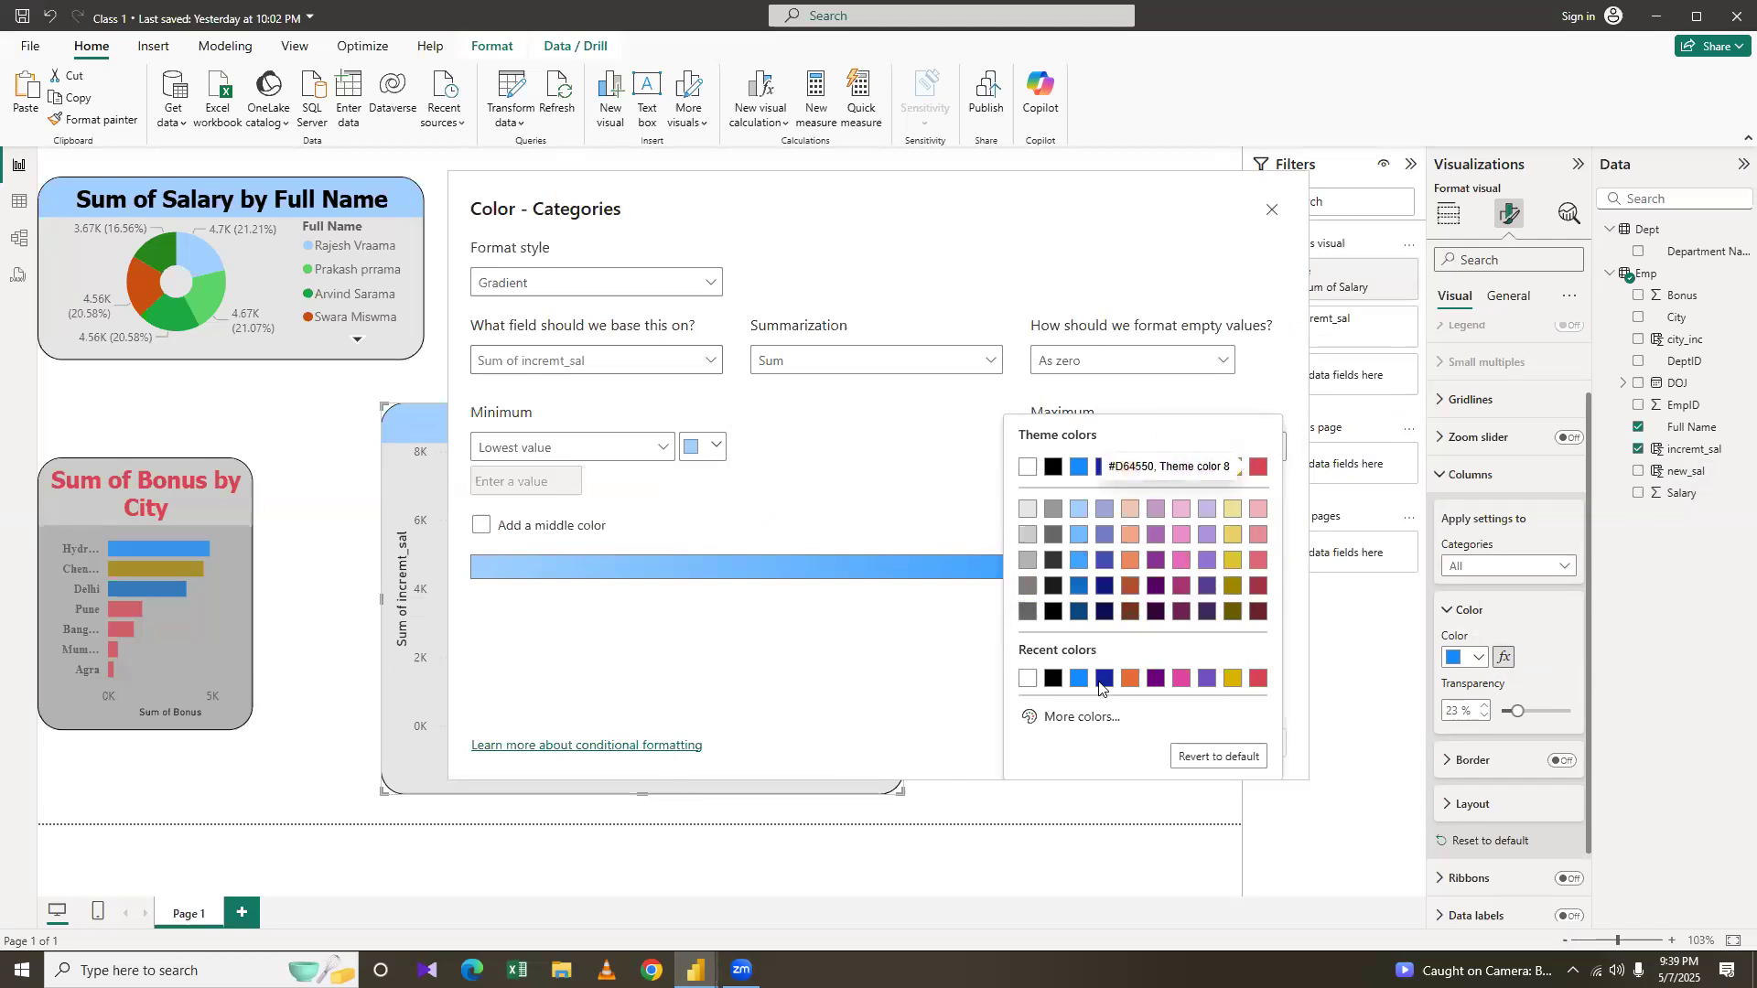
pyautogui.click(1256, 680)
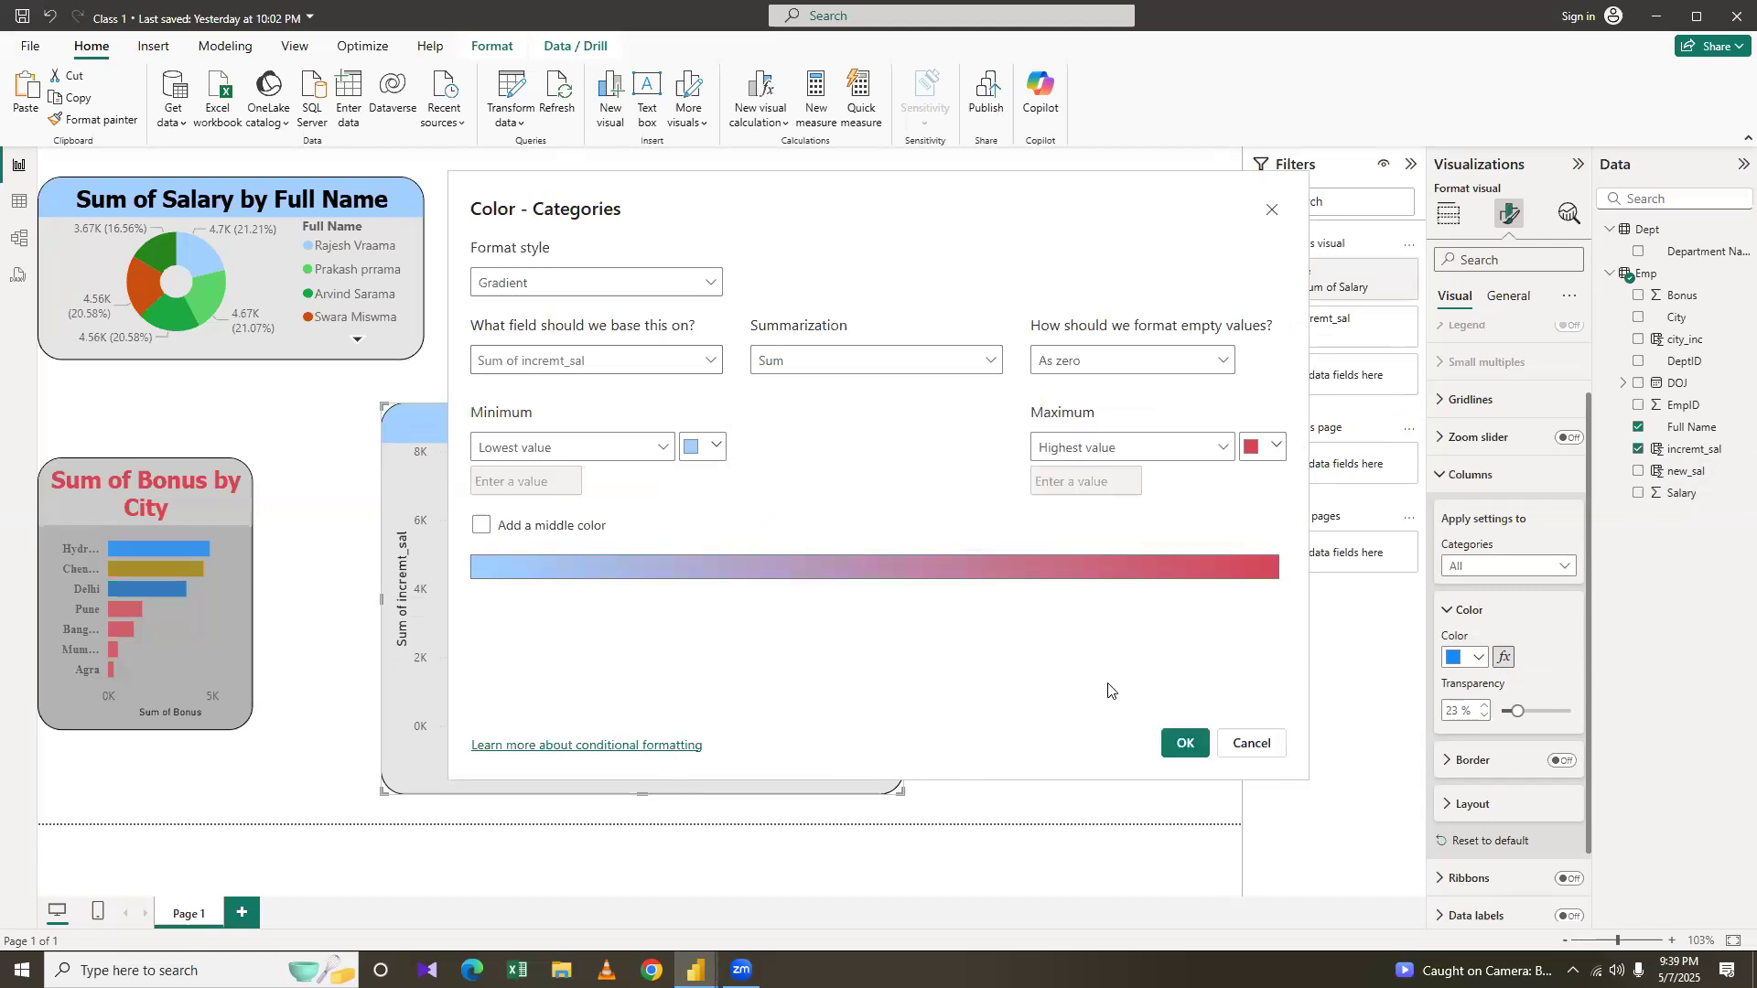
pyautogui.click(484, 528)
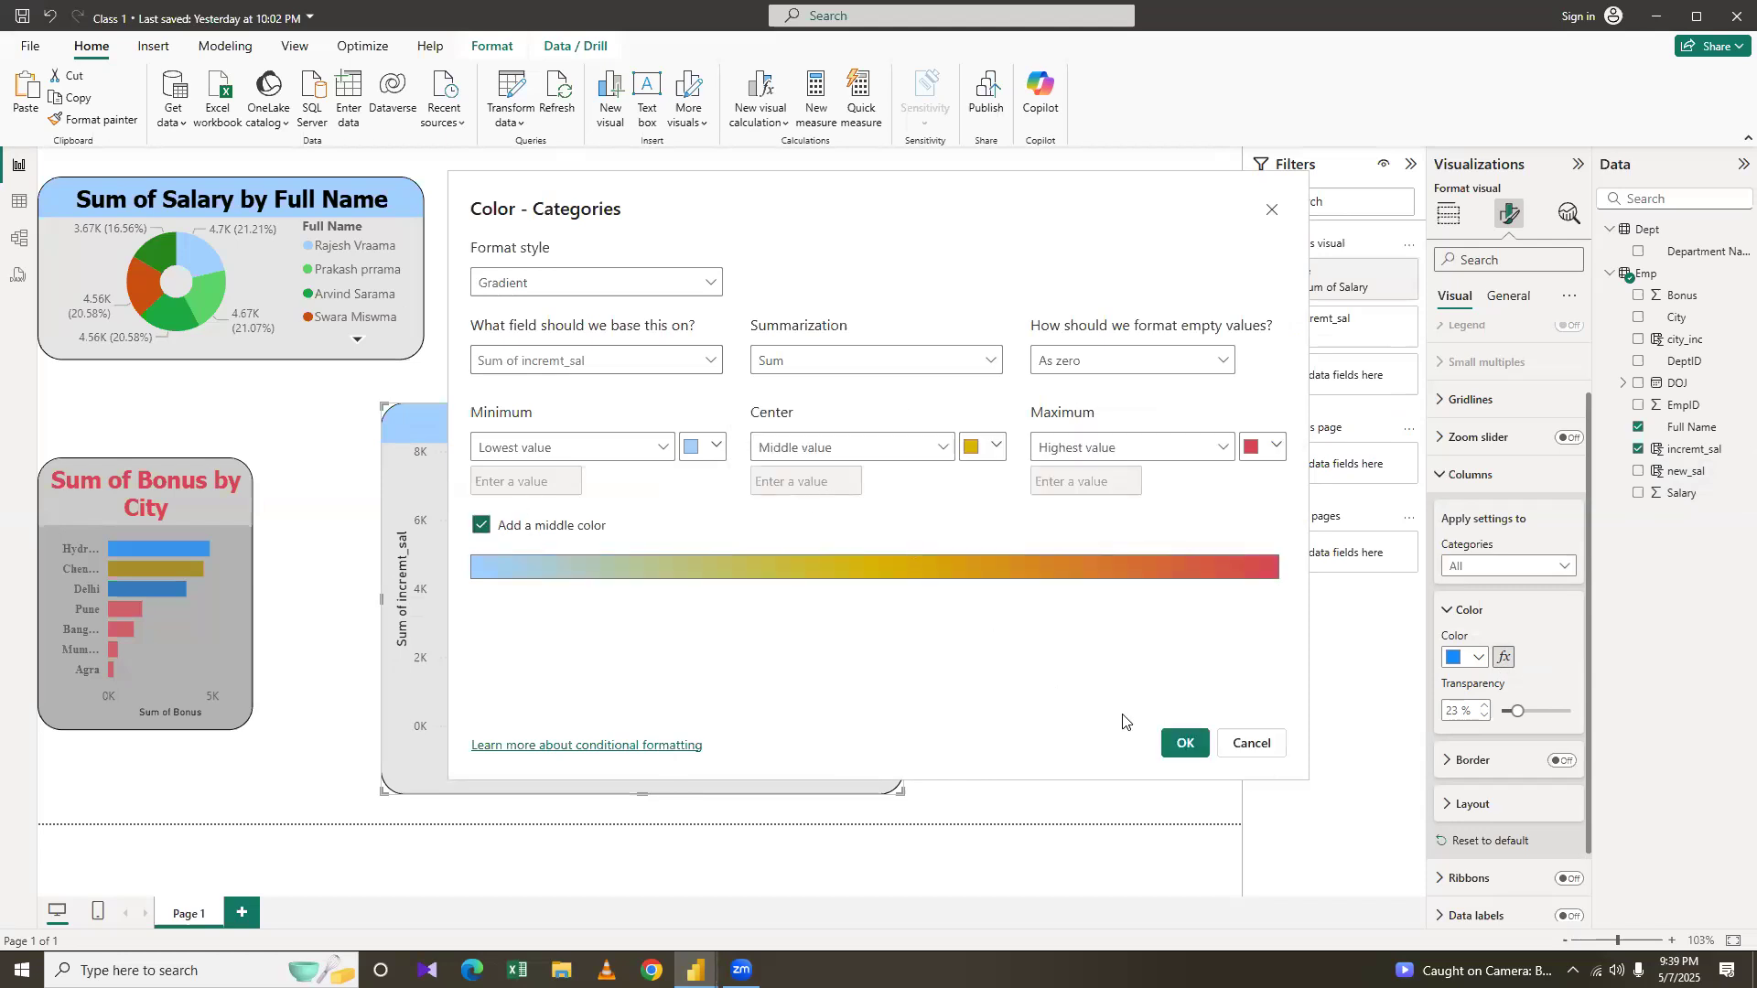
pyautogui.click(1181, 743)
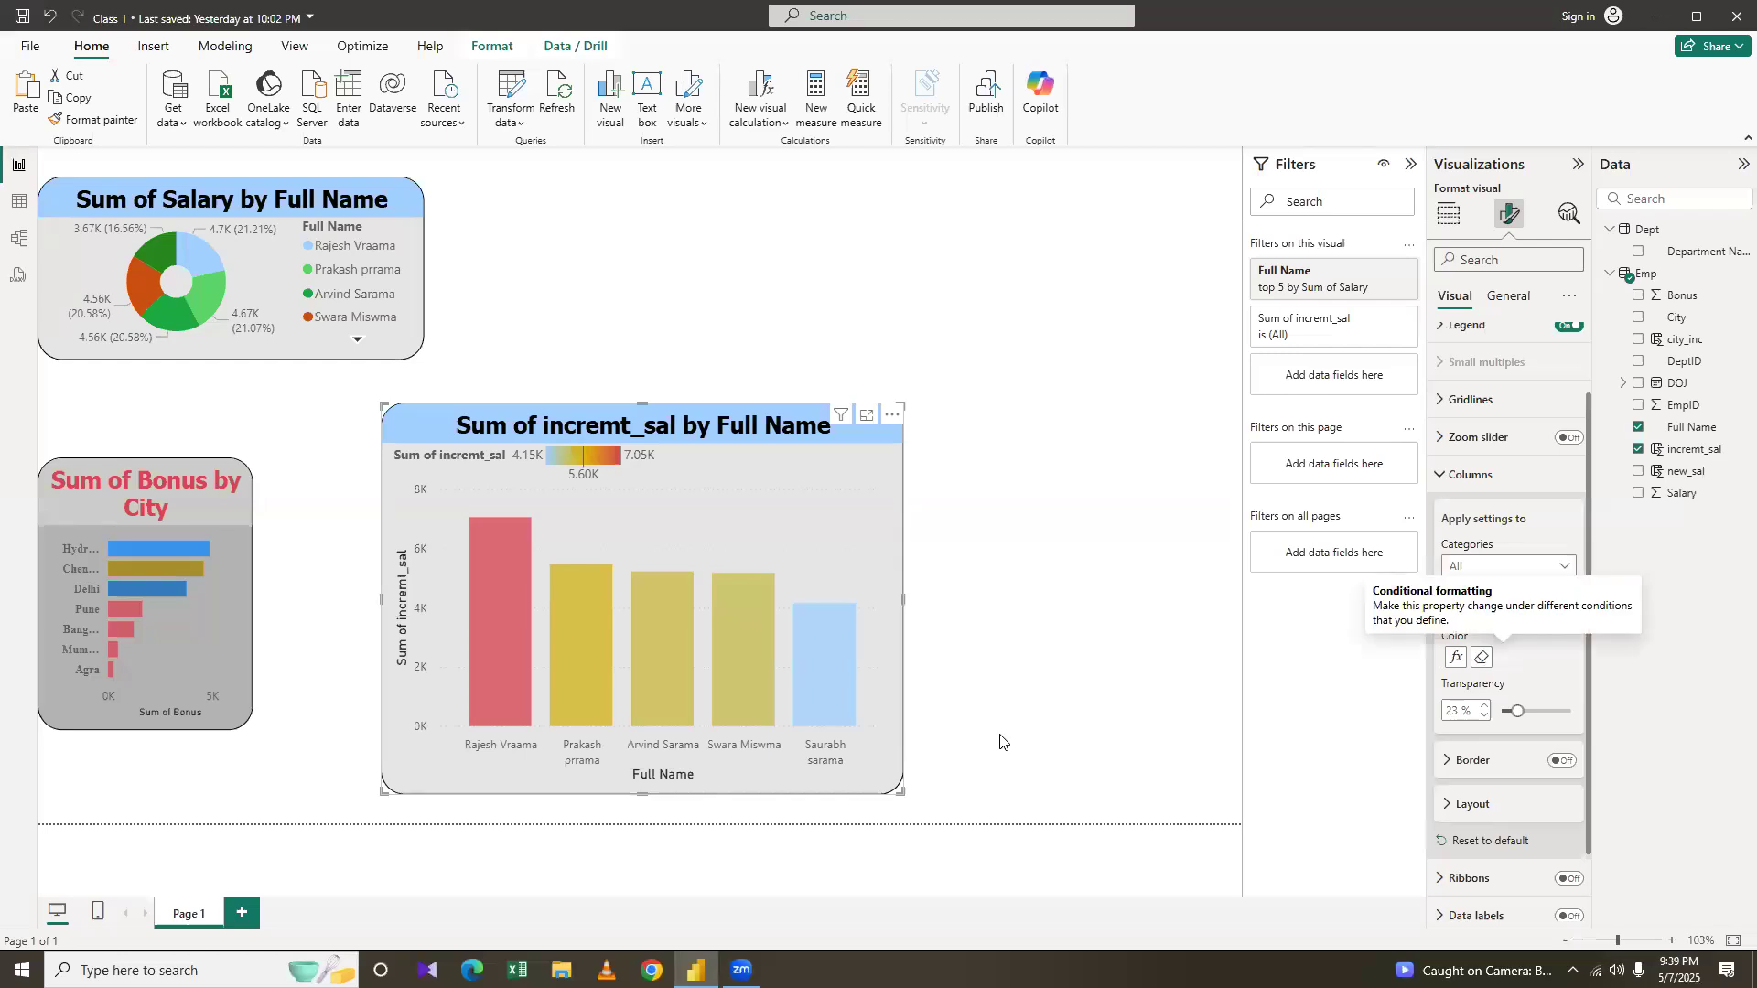
# Replace incremt_sal with new_sal in the column chart and set its Full Name filter to the top 10 by Sum of Salary
pyautogui.click(1650, 470)
pyautogui.click(1640, 448)
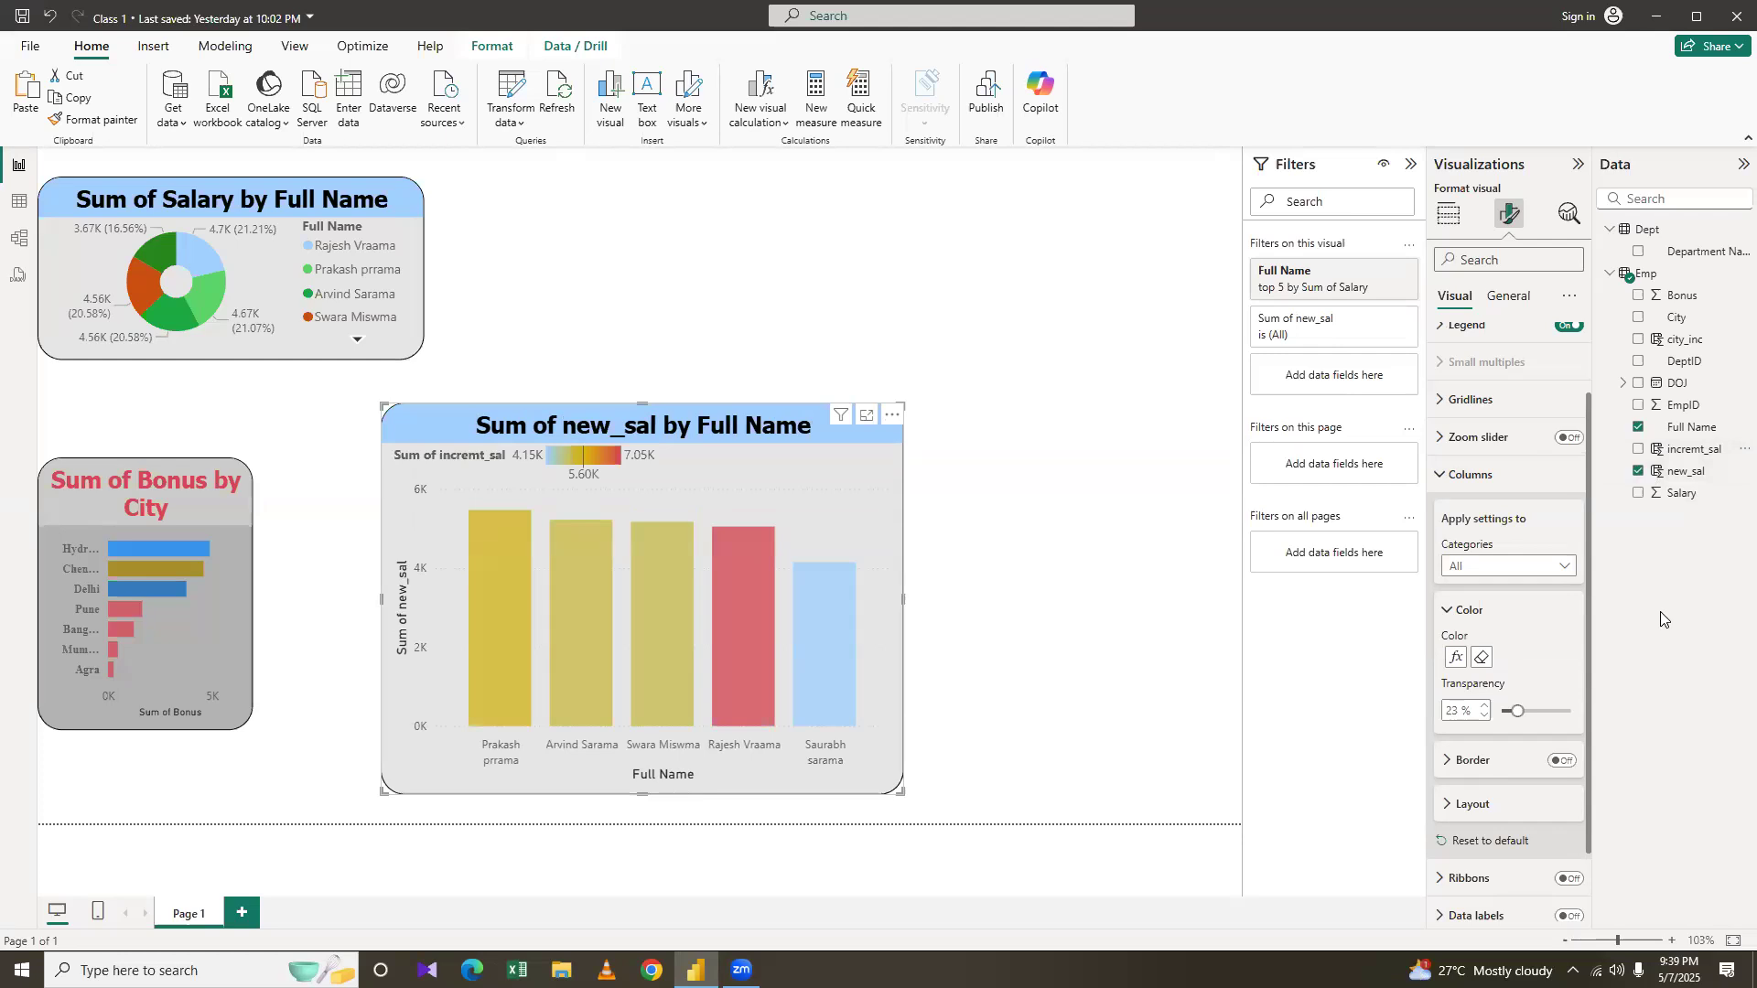
pyautogui.click(1365, 279)
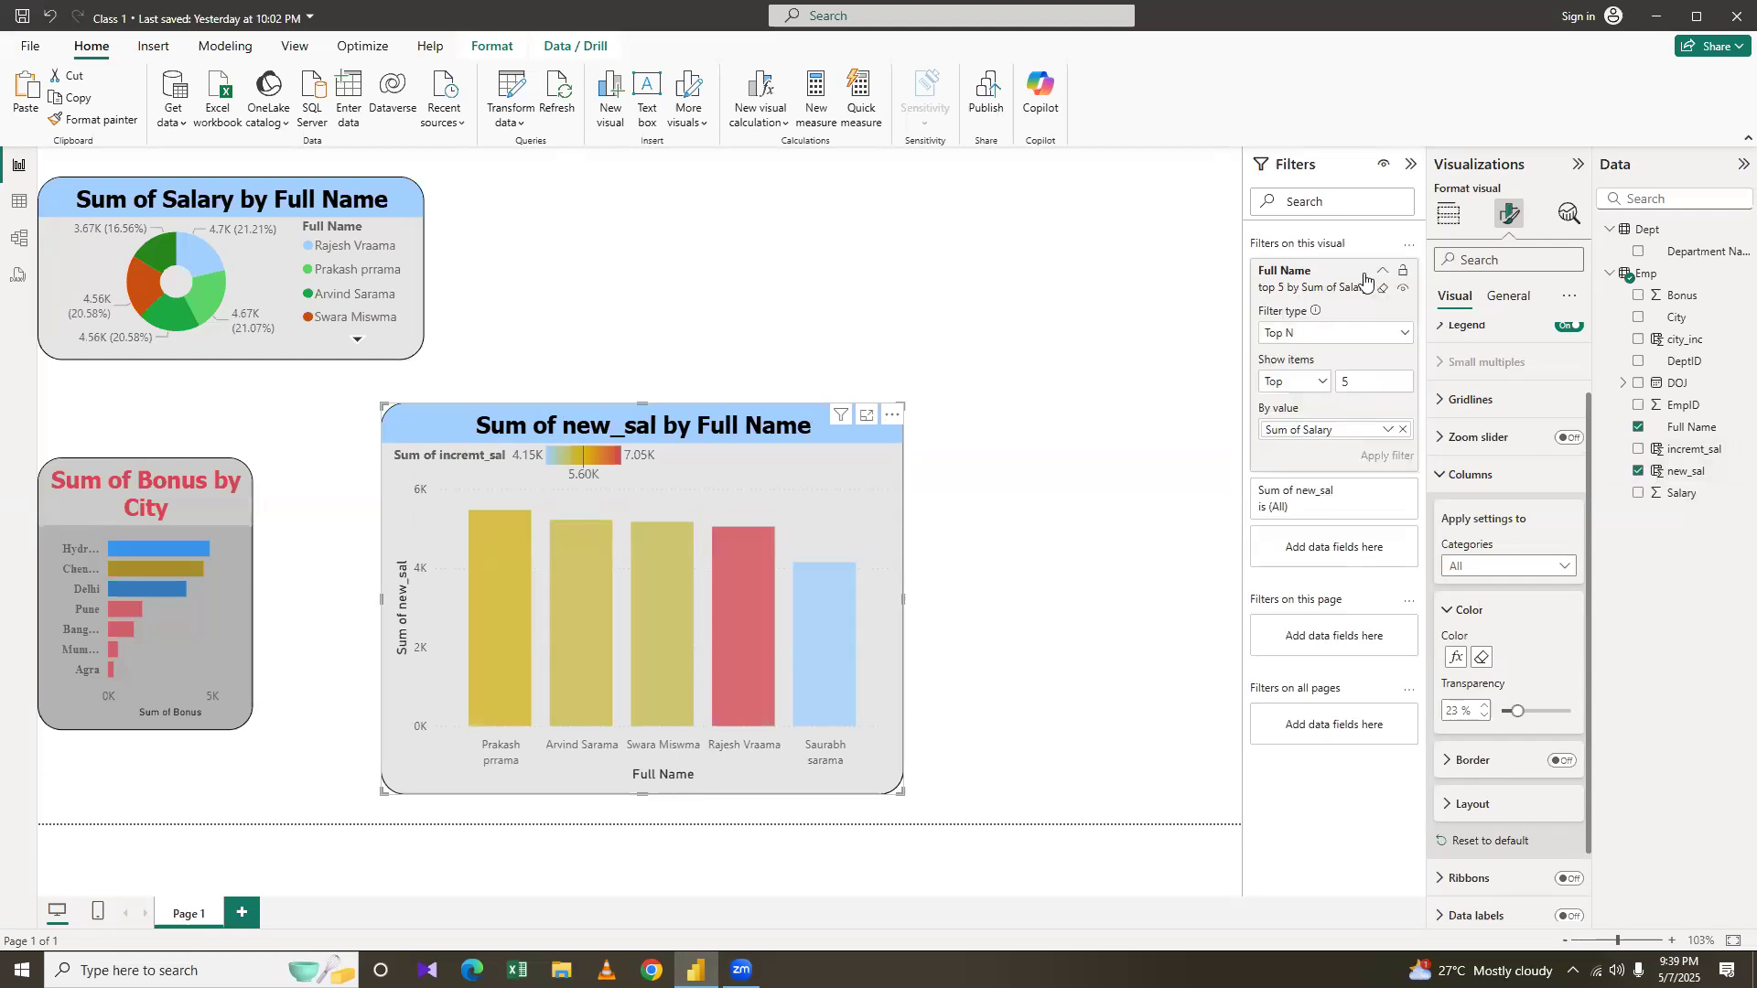
pyautogui.doubleClick(1343, 381)
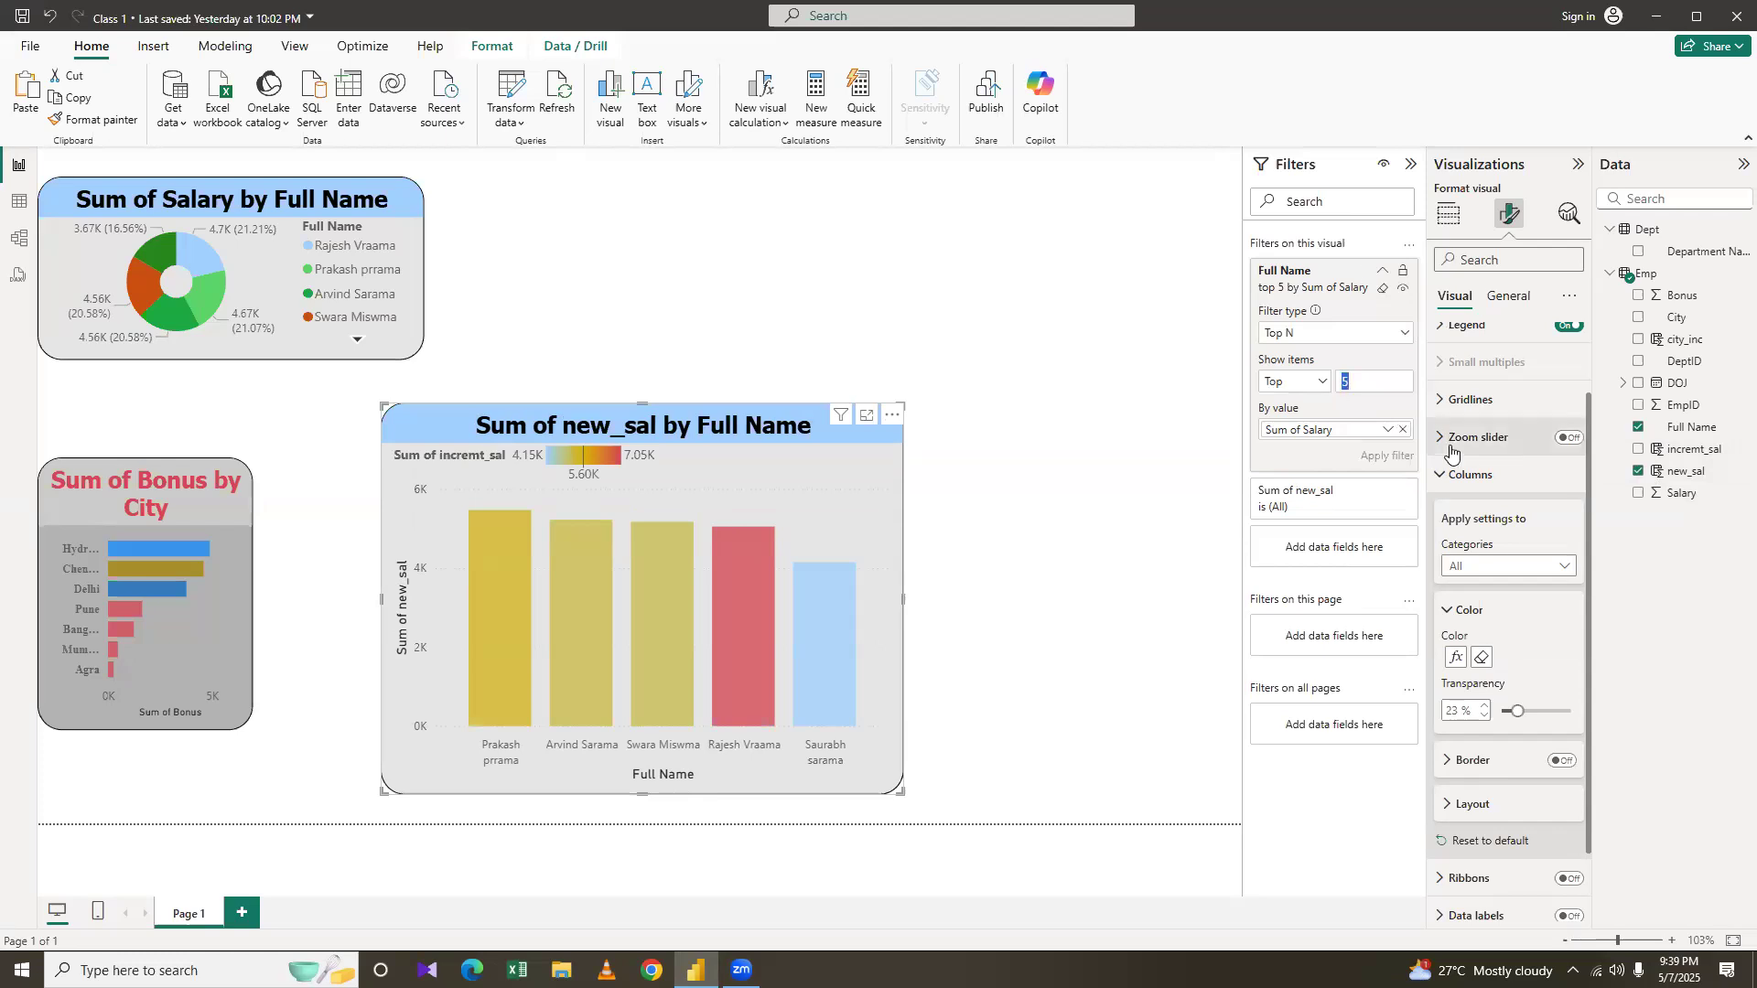
pyautogui.write('10')
pyautogui.press('Return')
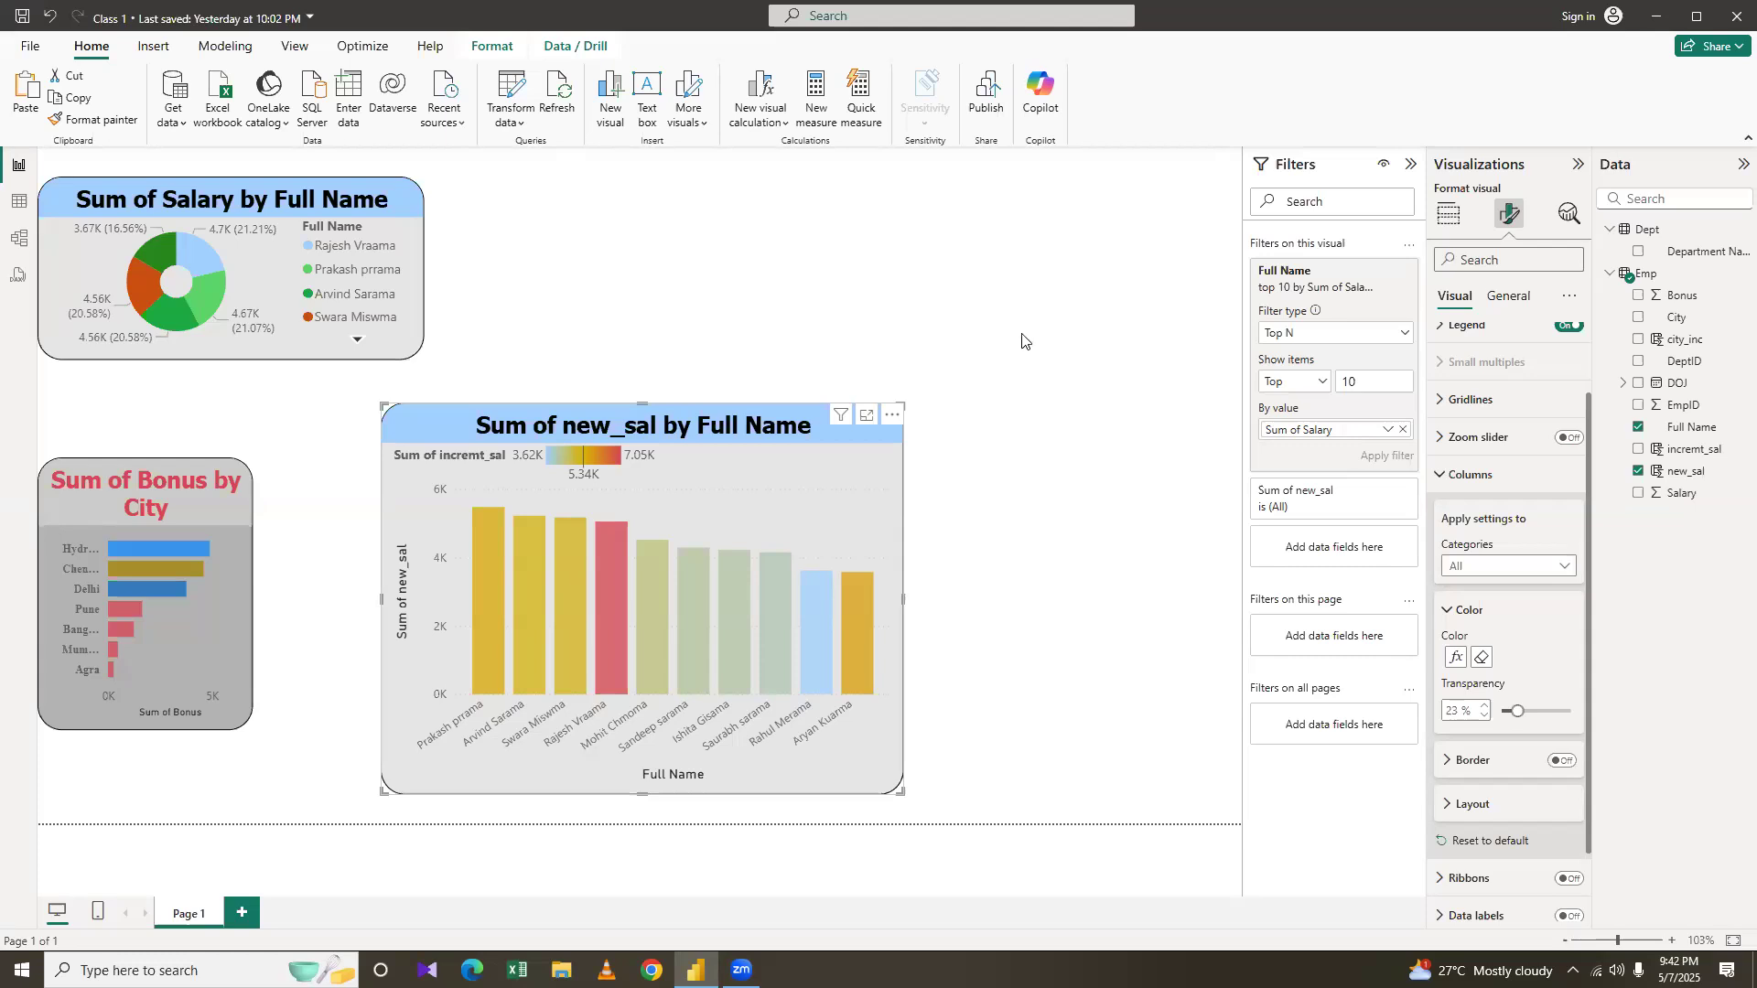
# Delete the relationship between the Emp and Dept tables in the data model
pyautogui.click(19, 240)
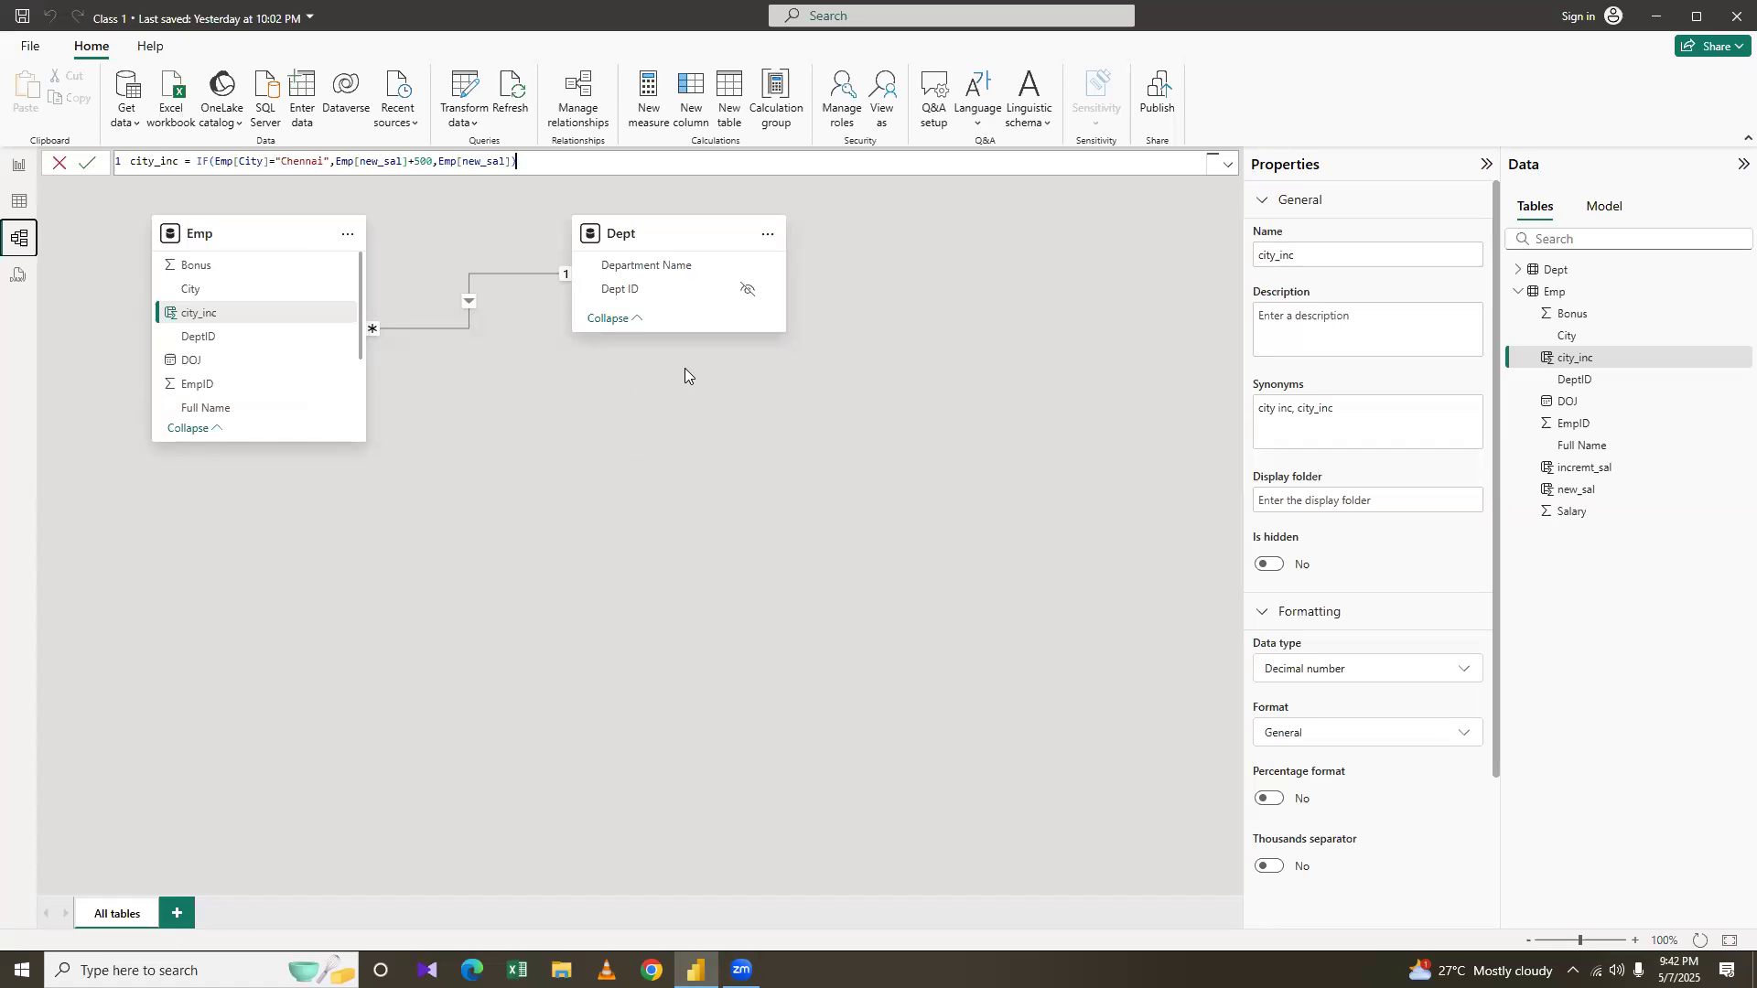
pyautogui.click(535, 453)
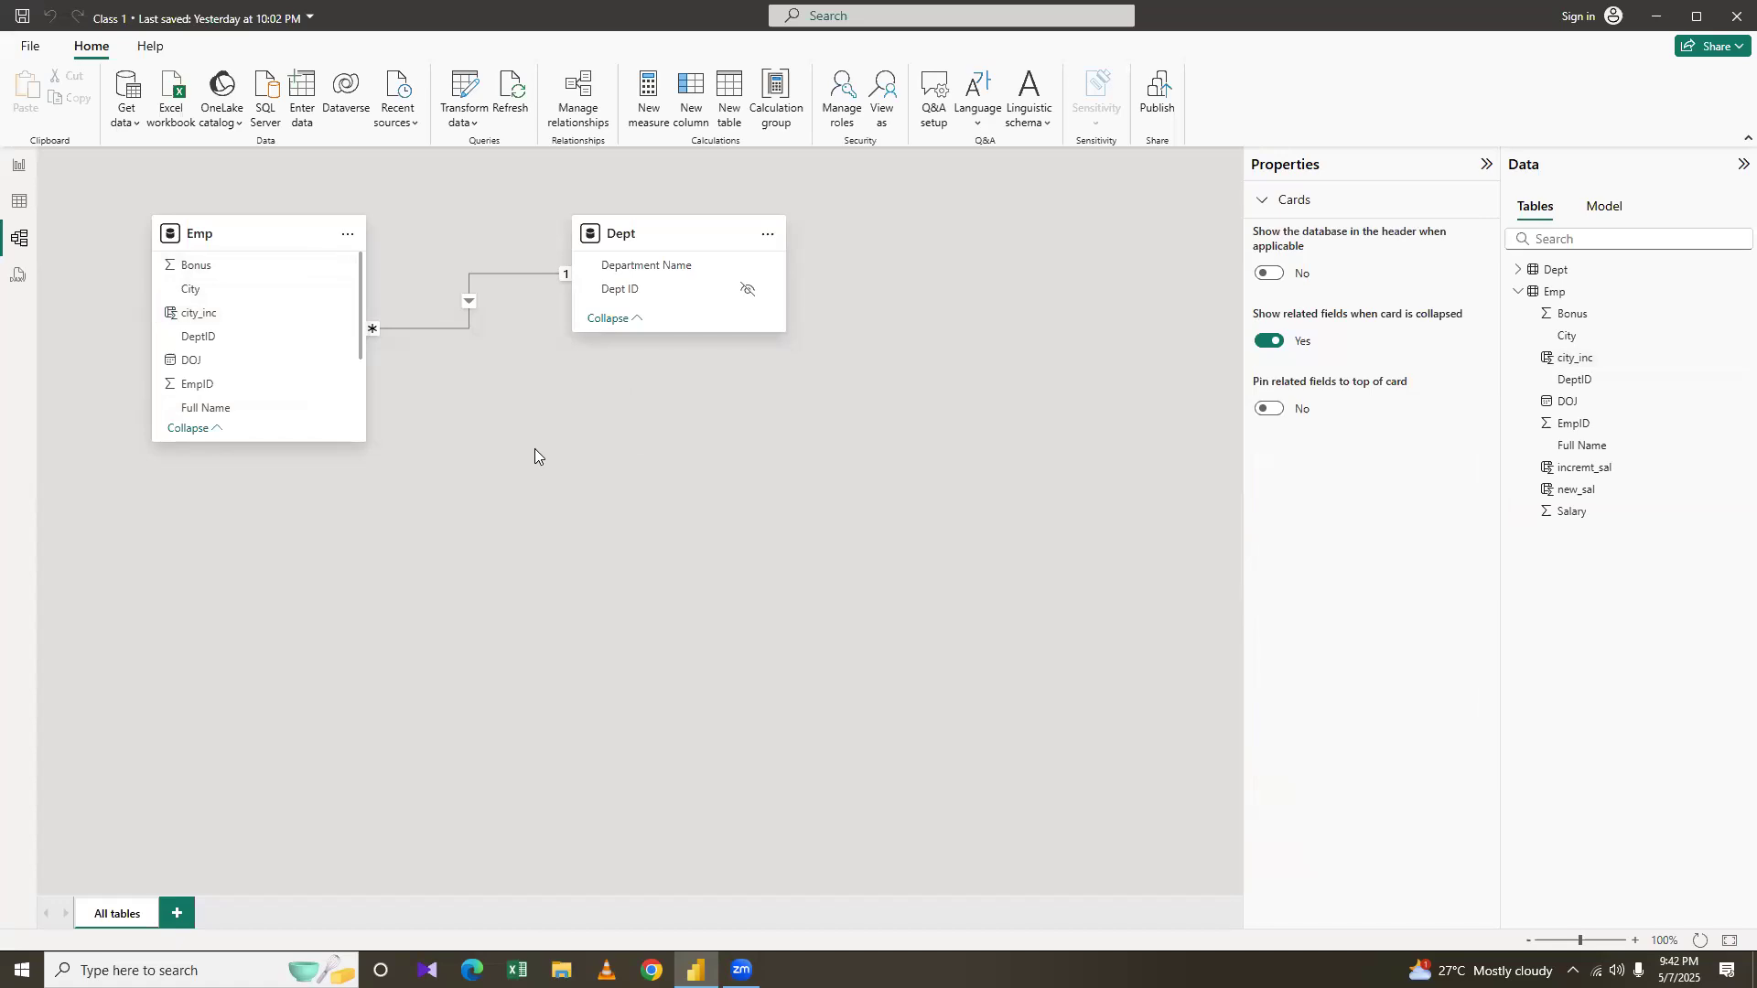
pyautogui.click(471, 300)
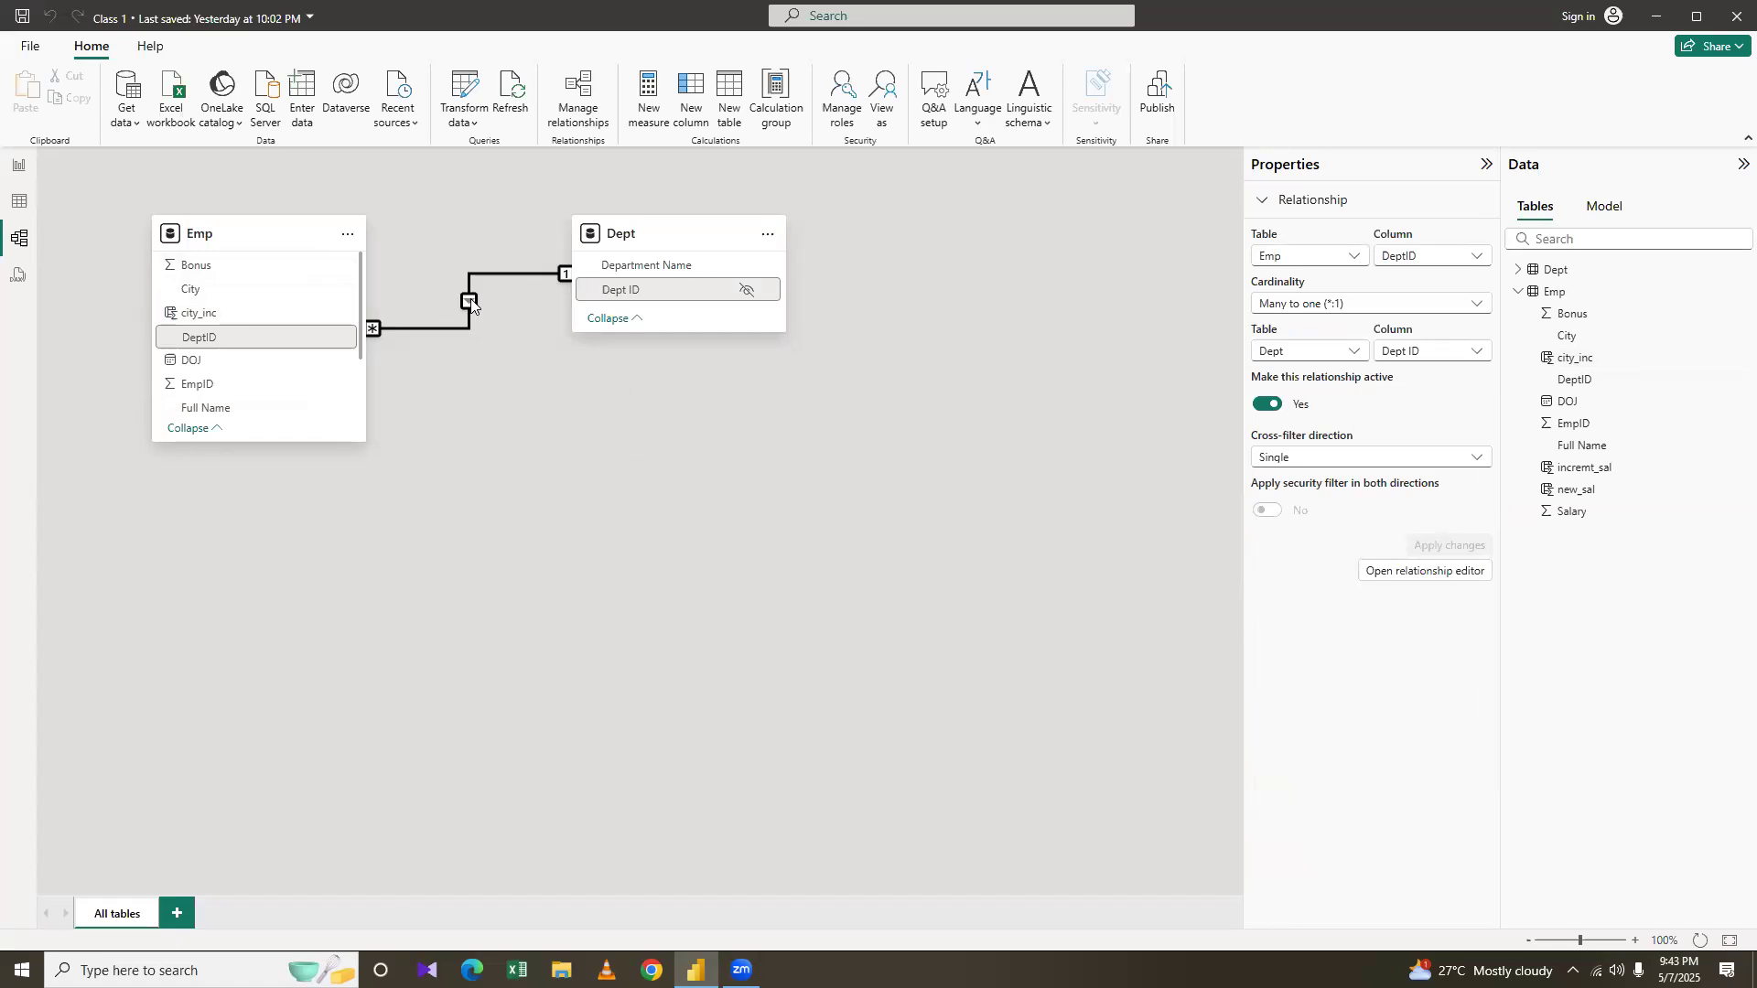
pyautogui.rightClick(475, 309)
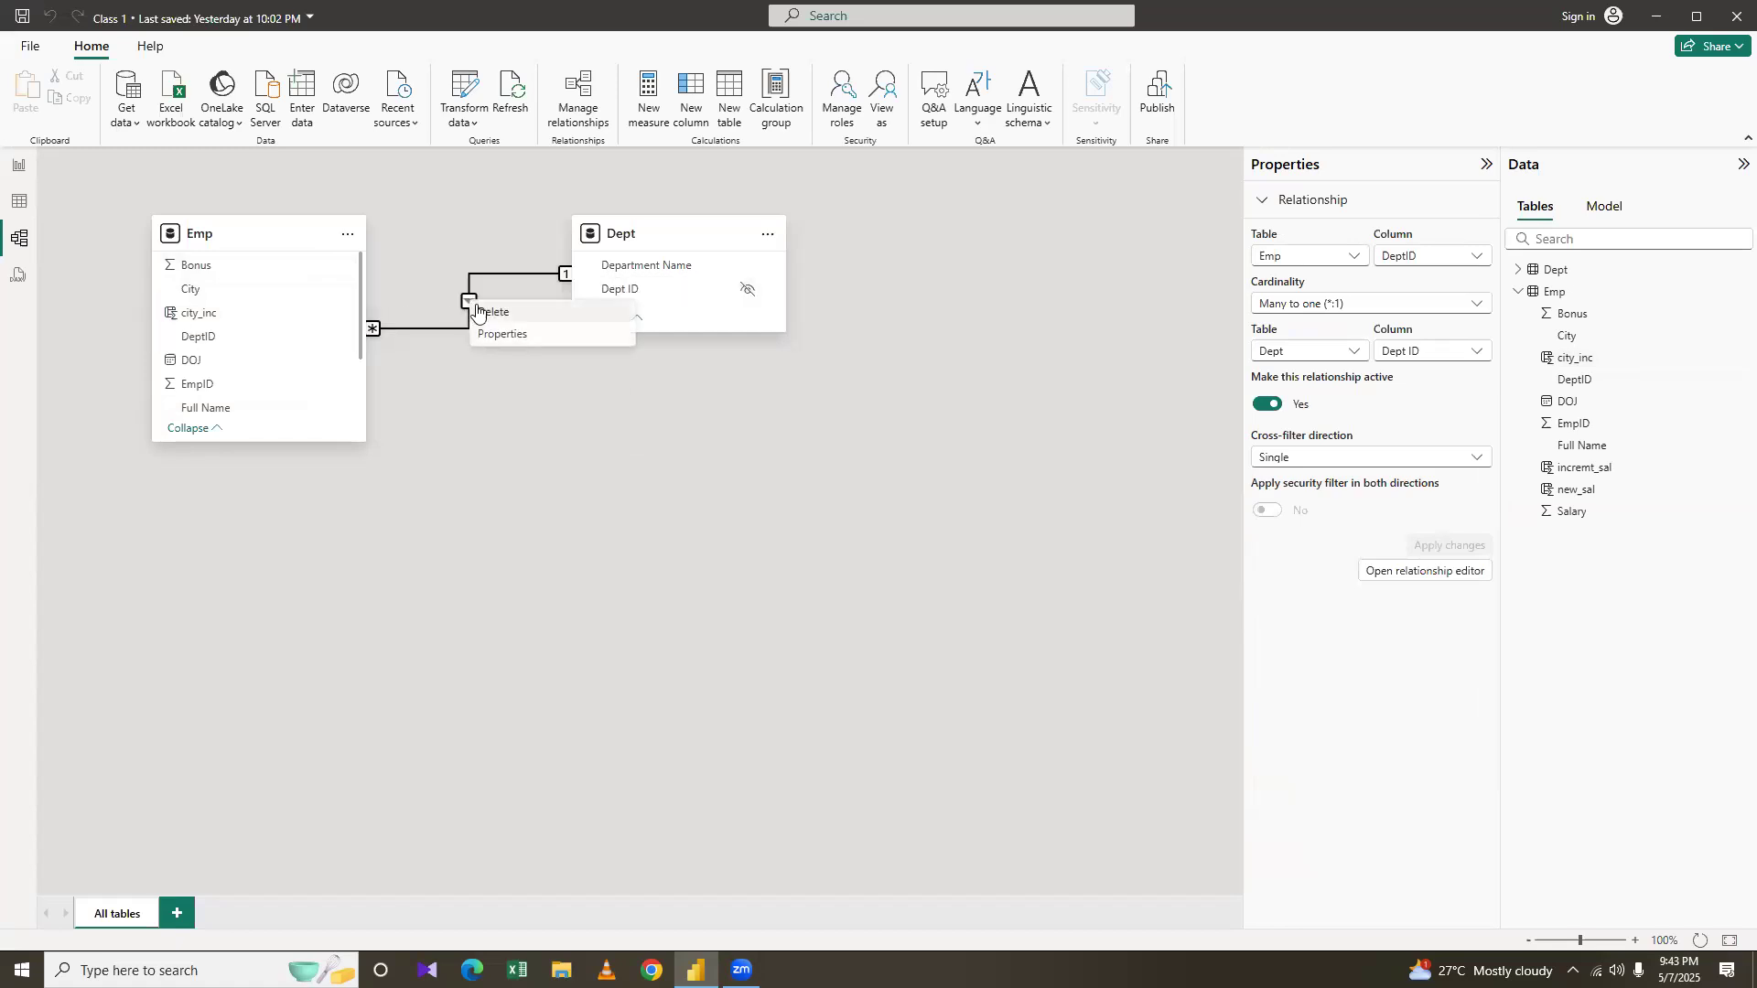
pyautogui.click(478, 311)
pyautogui.click(766, 522)
pyautogui.click(975, 552)
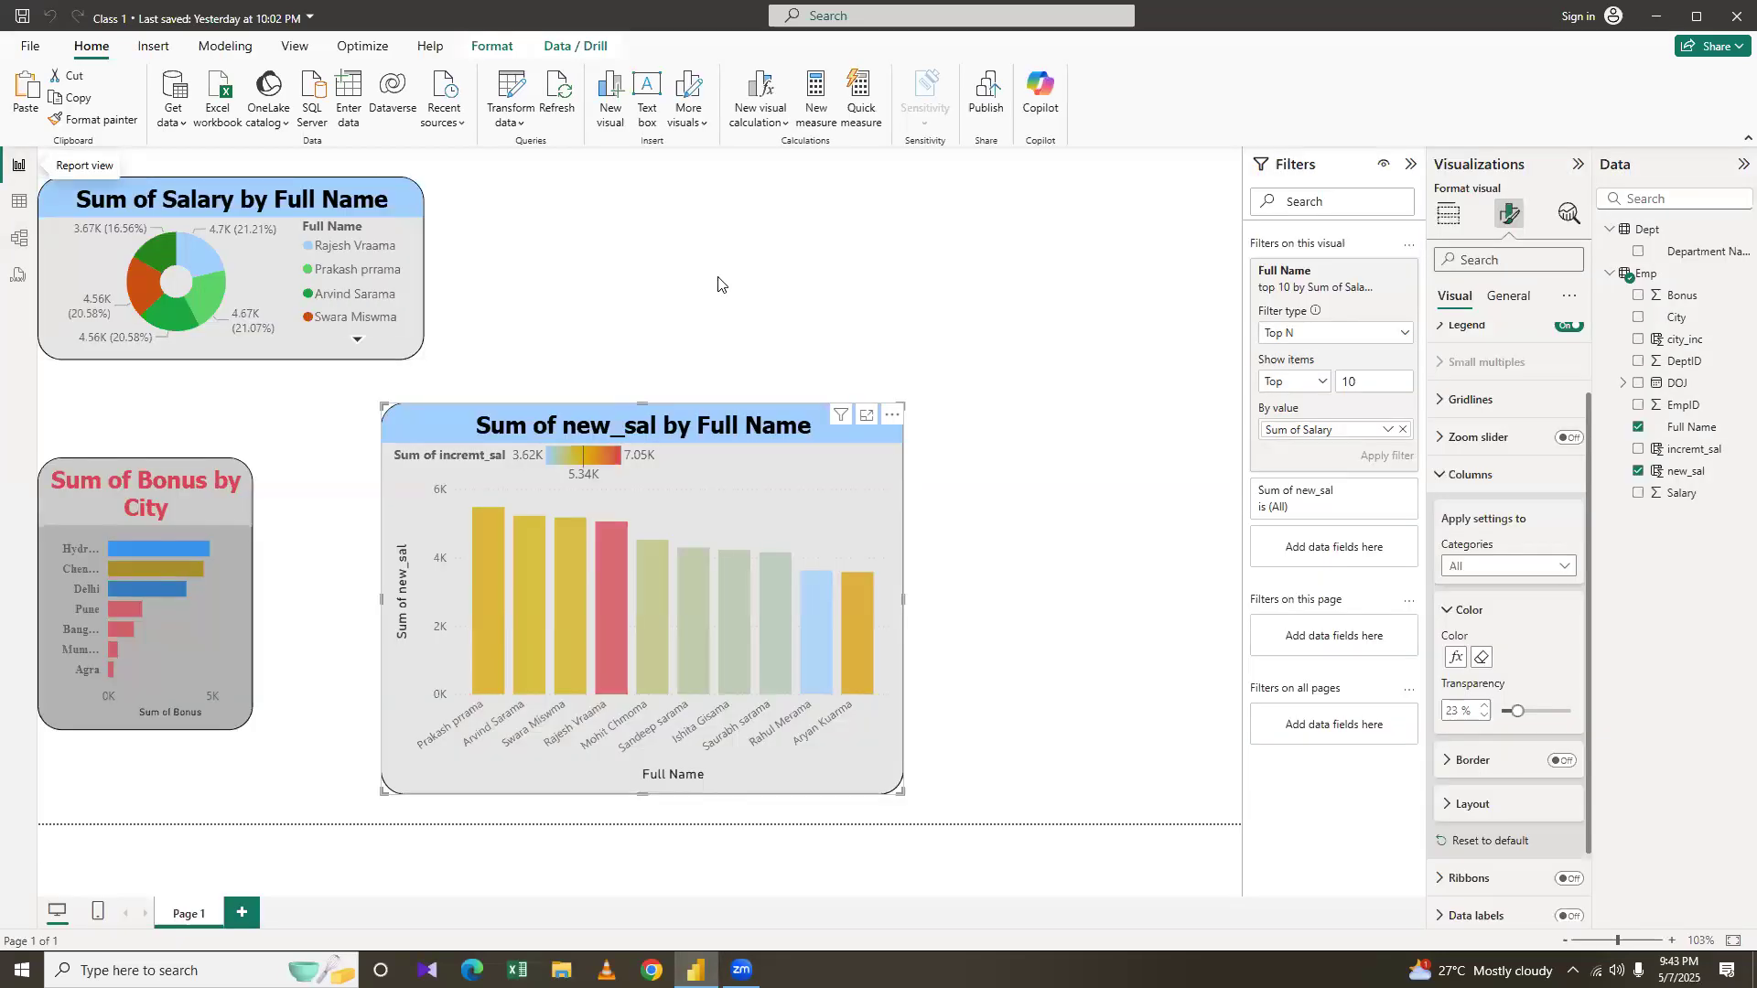
# Add a stacked column chart to the report page showing Sum of Salary by Department Name
pyautogui.click(718, 284)
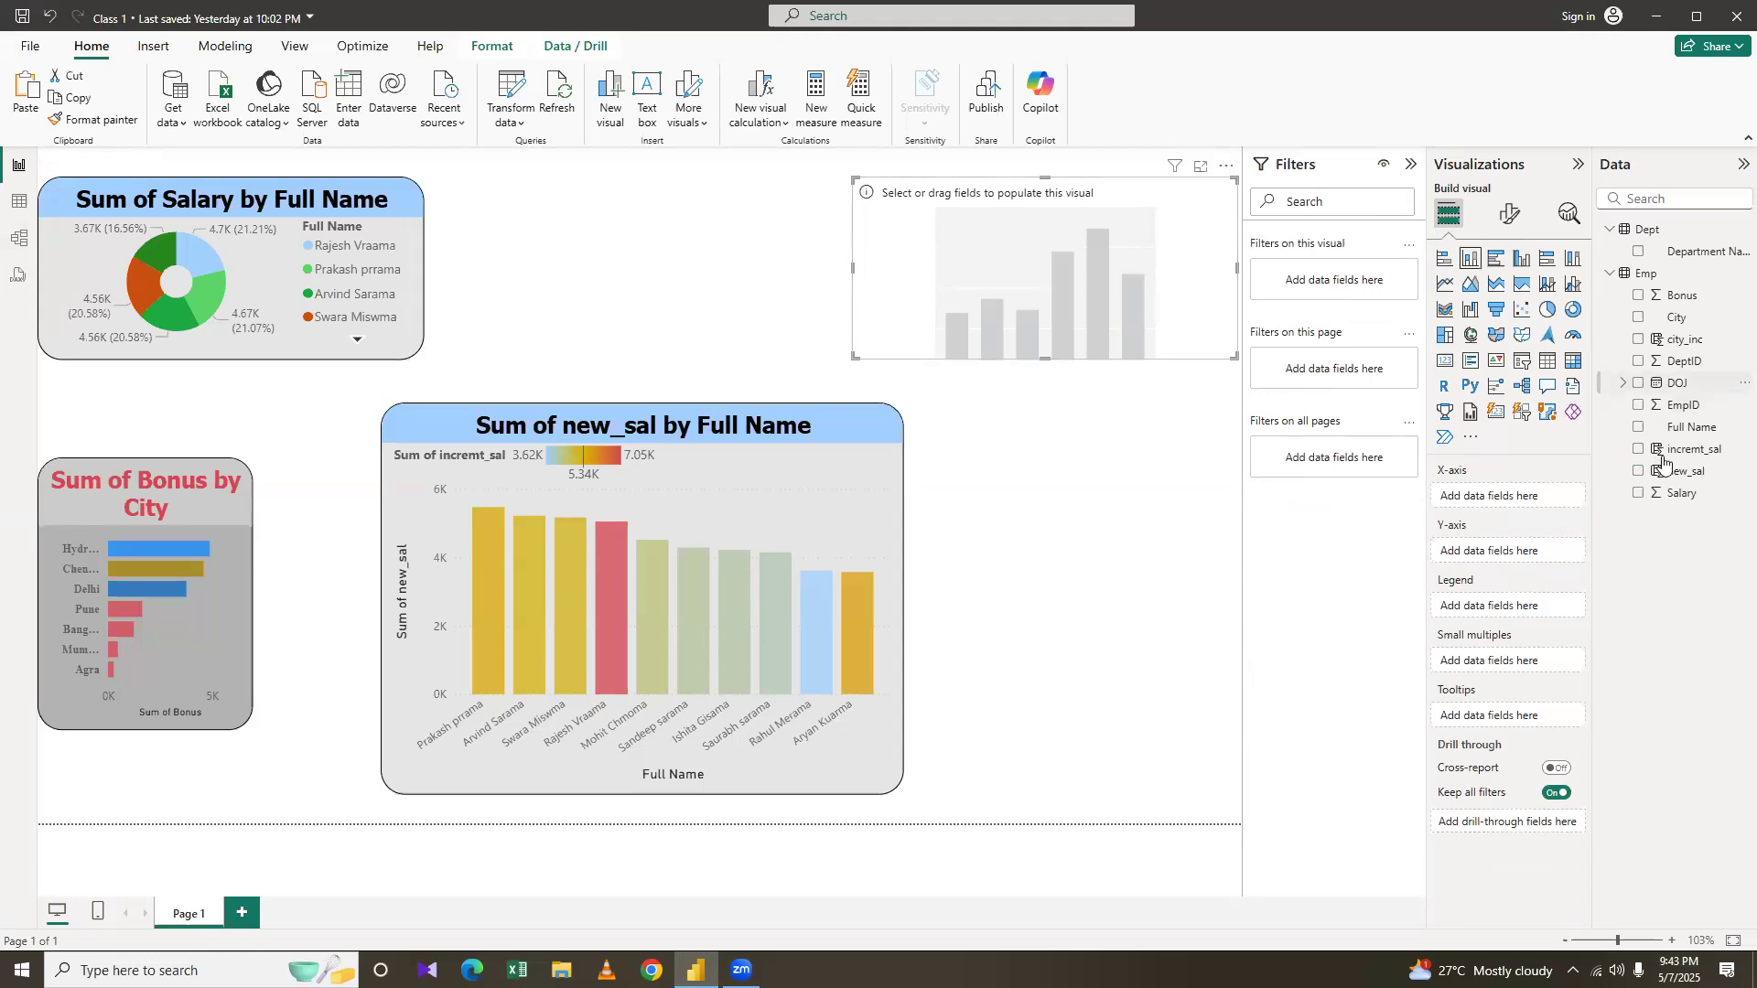
pyautogui.click(1643, 256)
pyautogui.click(1639, 252)
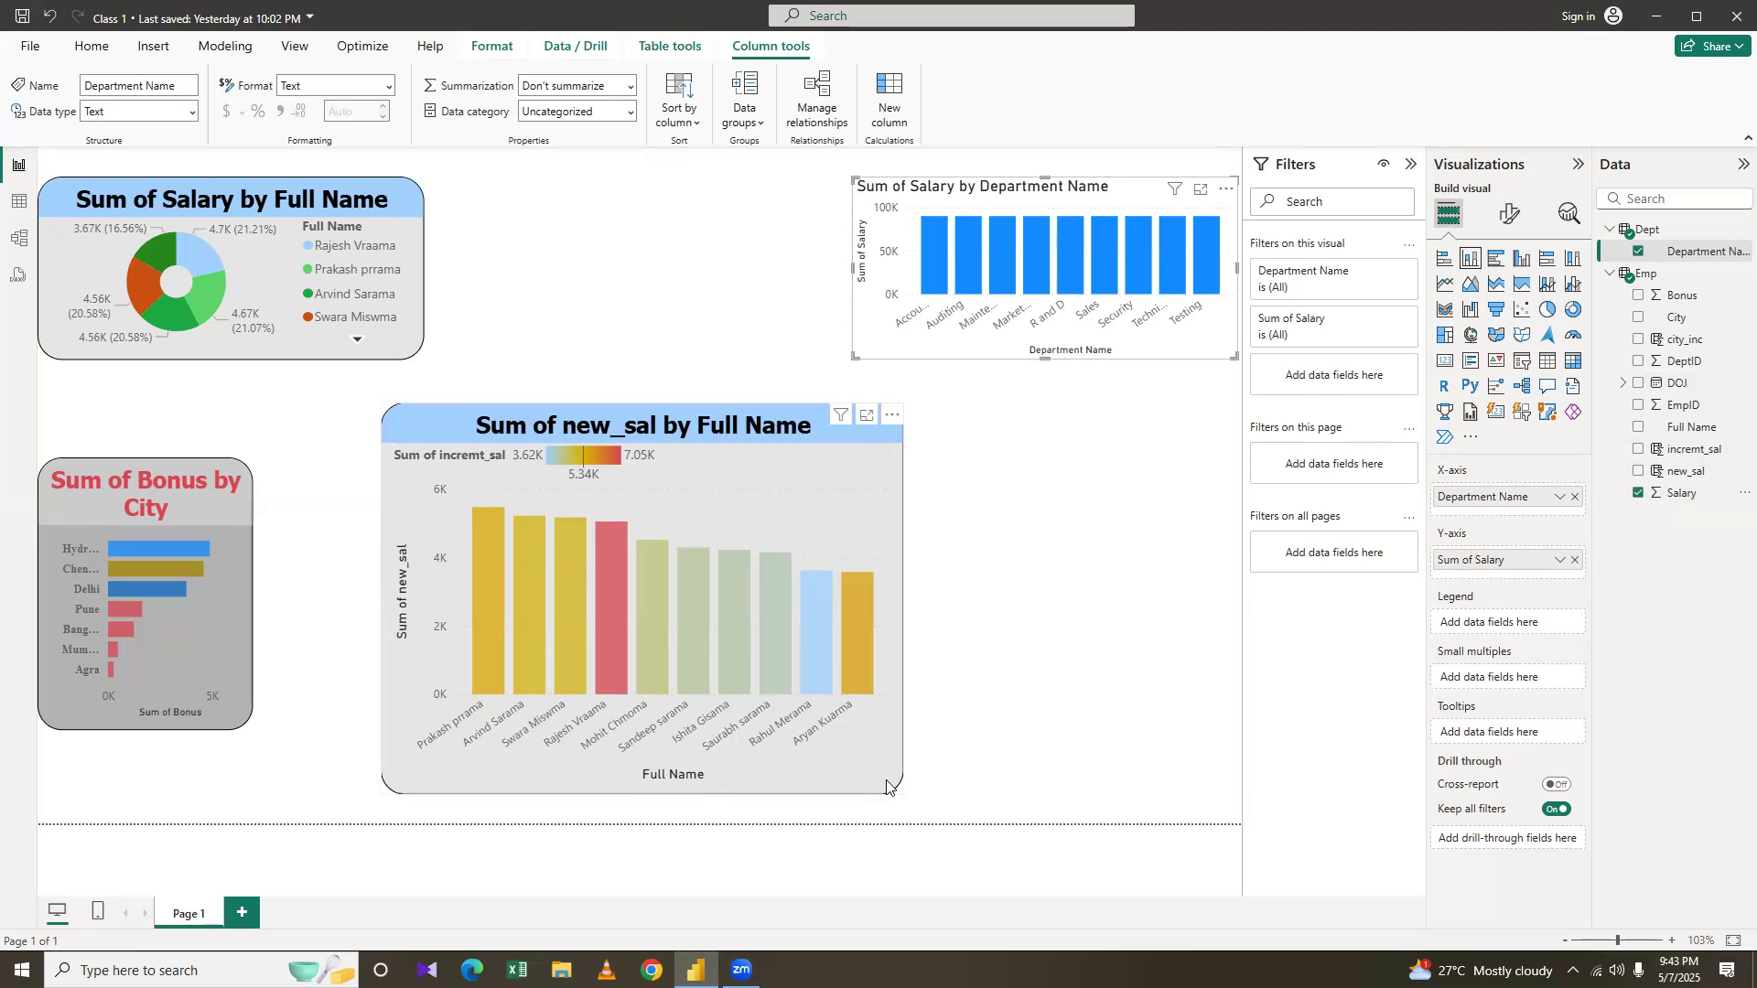
# Shrink the new_sal chart beside the Bonus by City chart, then move and enlarge the department salary chart to fill the freed page space
pyautogui.moveTo(886, 787); pyautogui.dragTo(214, 771)
pyautogui.moveTo(885, 318); pyautogui.dragTo(624, 443)
pyautogui.moveTo(975, 482); pyautogui.dragTo(1206, 755)
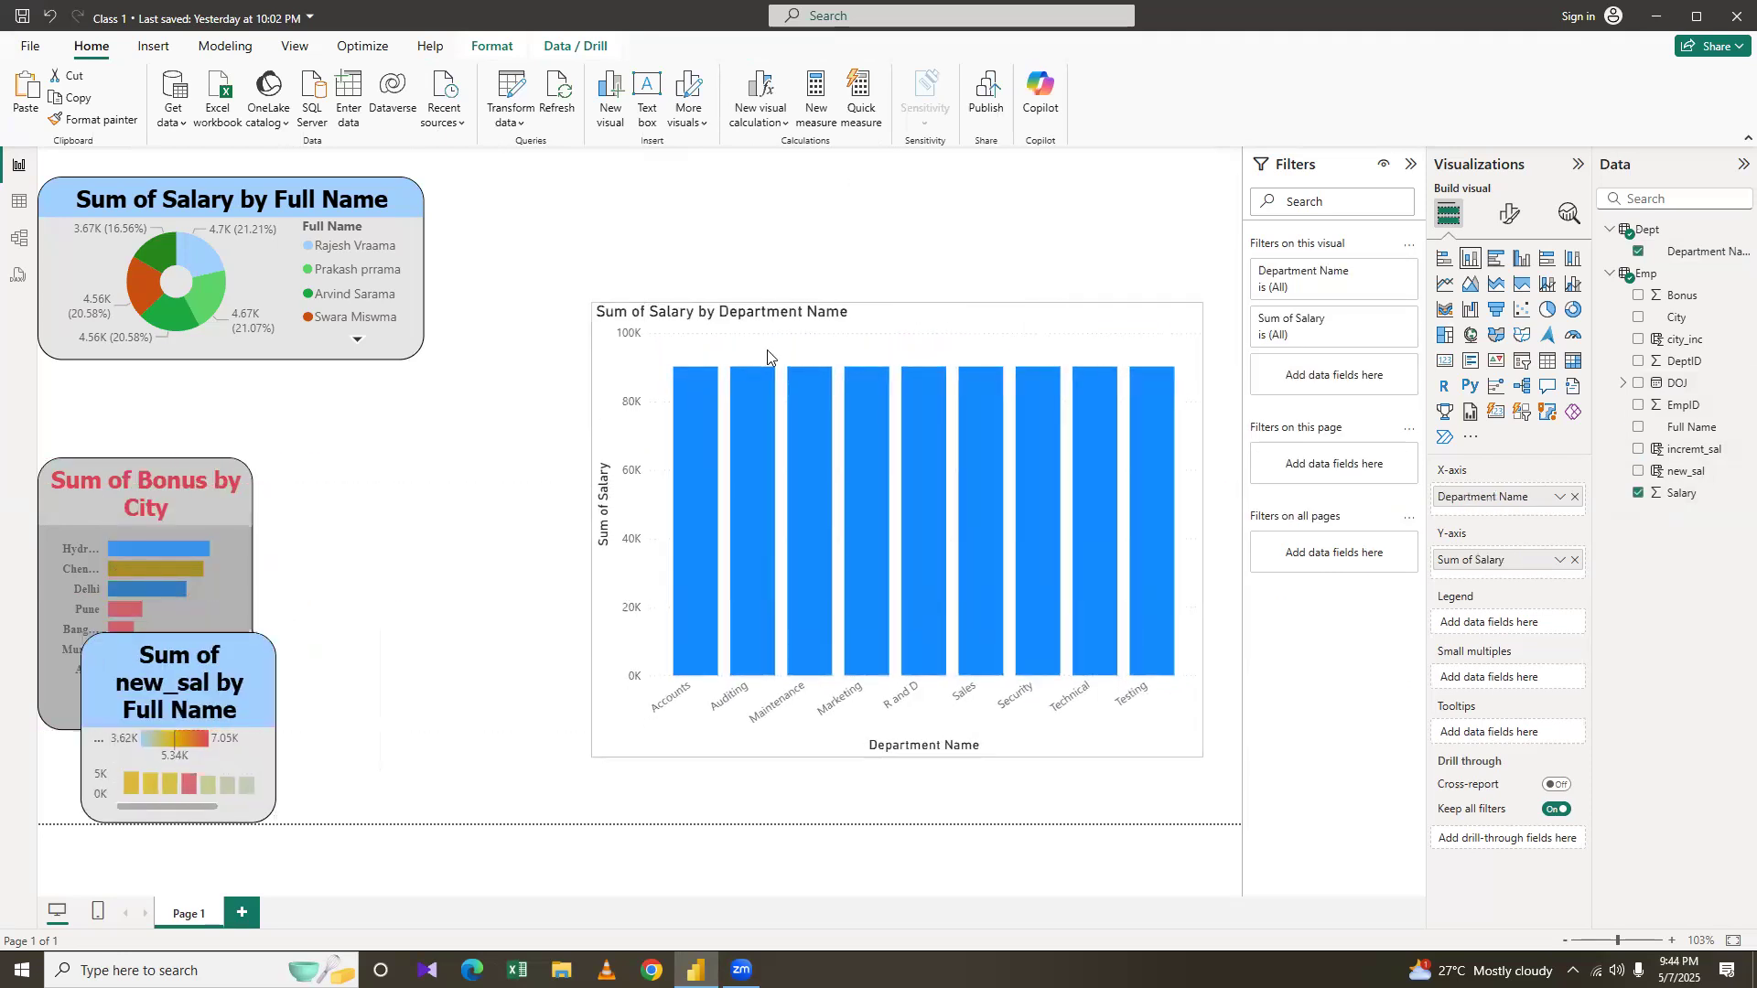
pyautogui.click(589, 301)
pyautogui.moveTo(589, 302); pyautogui.dragTo(435, 199)
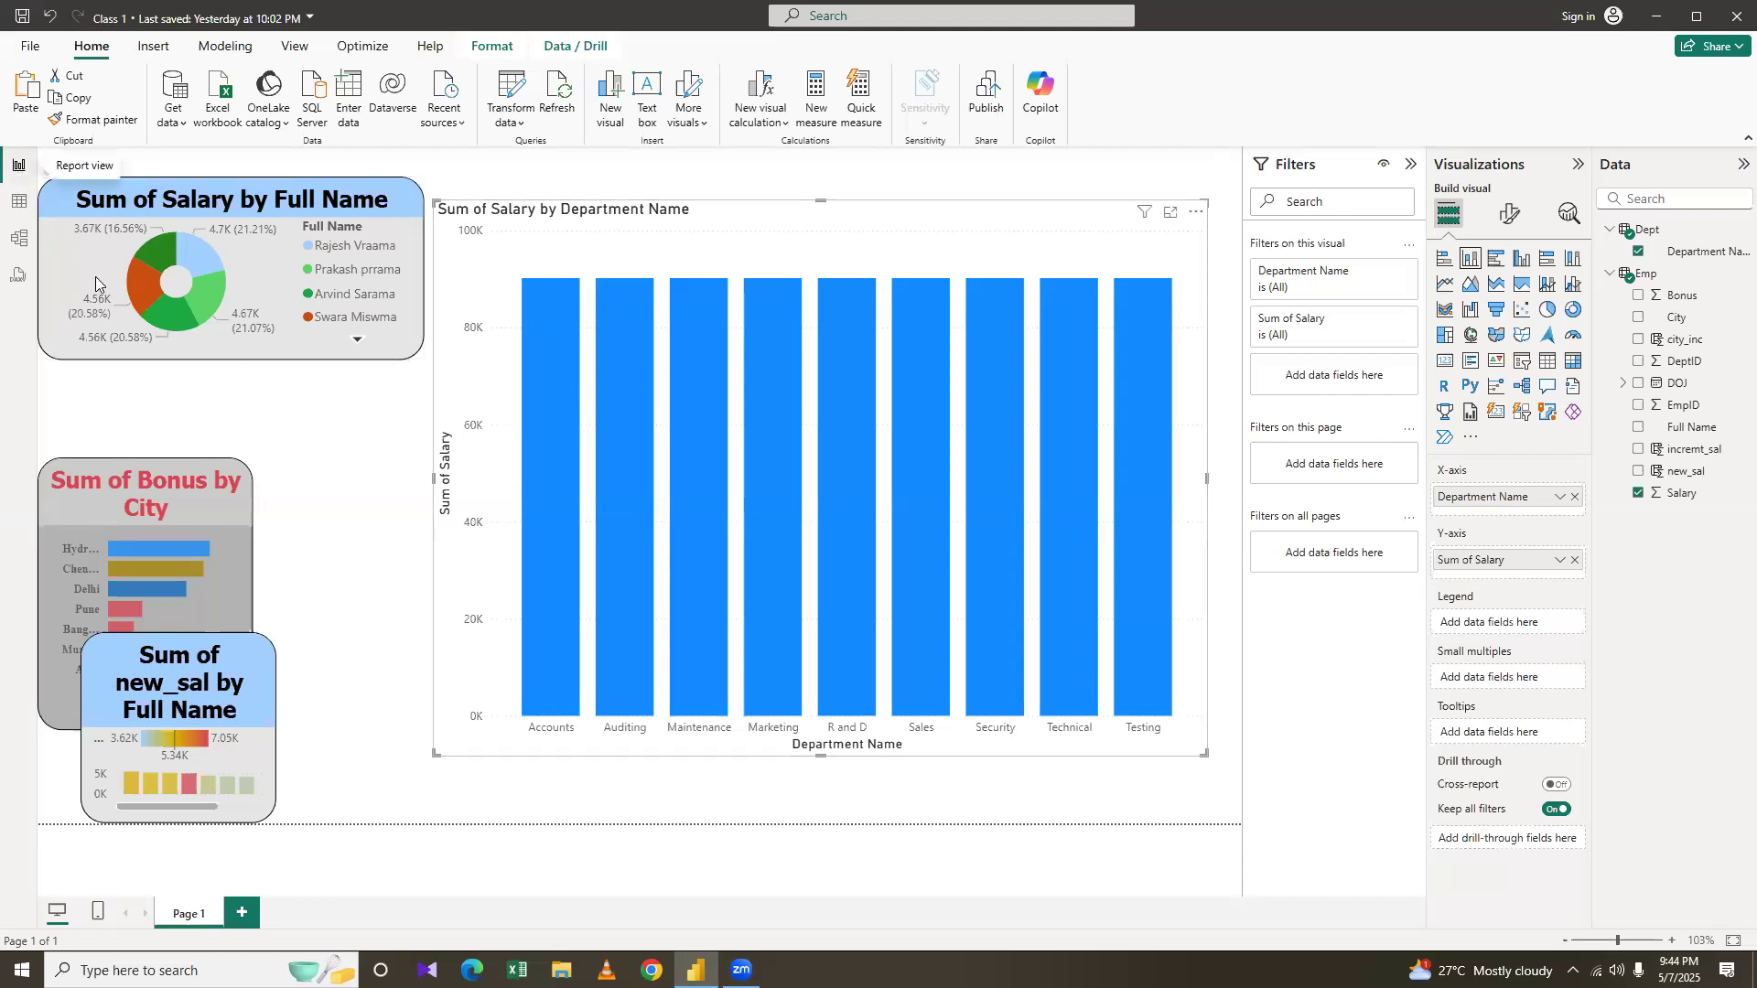
# Create an active many-to-one relationship from Emp's DeptID to Dept's Dept ID with single cross-filter direction
pyautogui.click(20, 205)
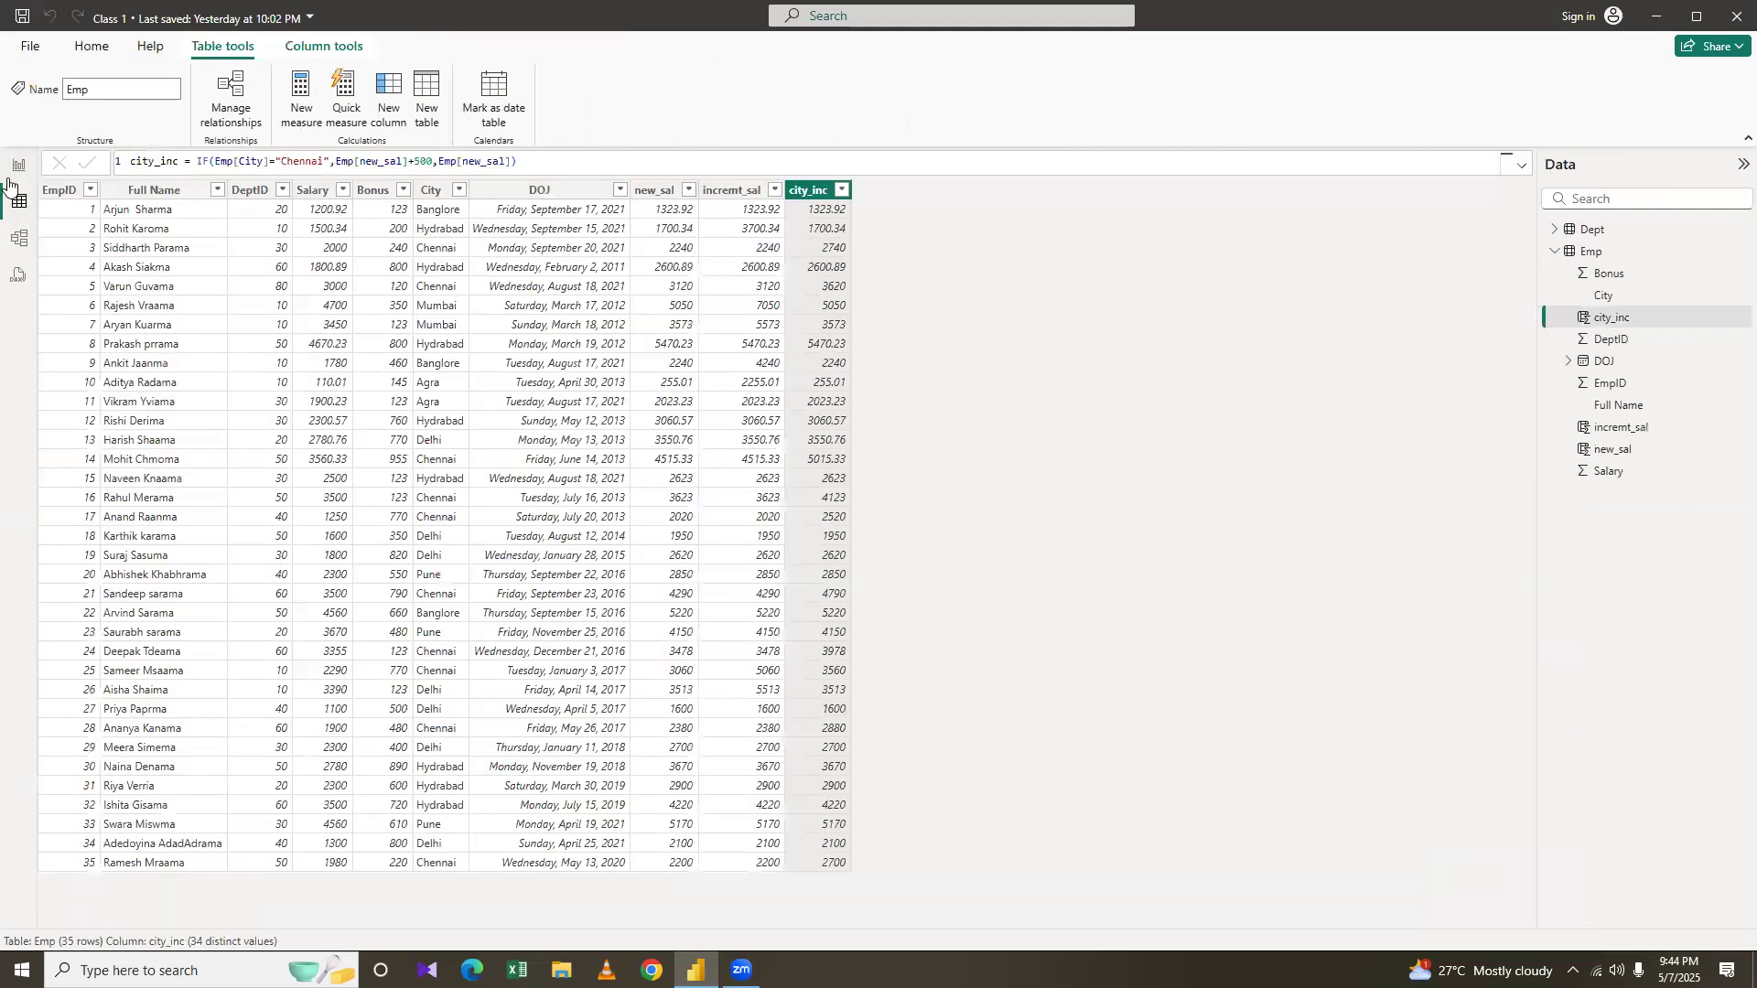
pyautogui.click(18, 238)
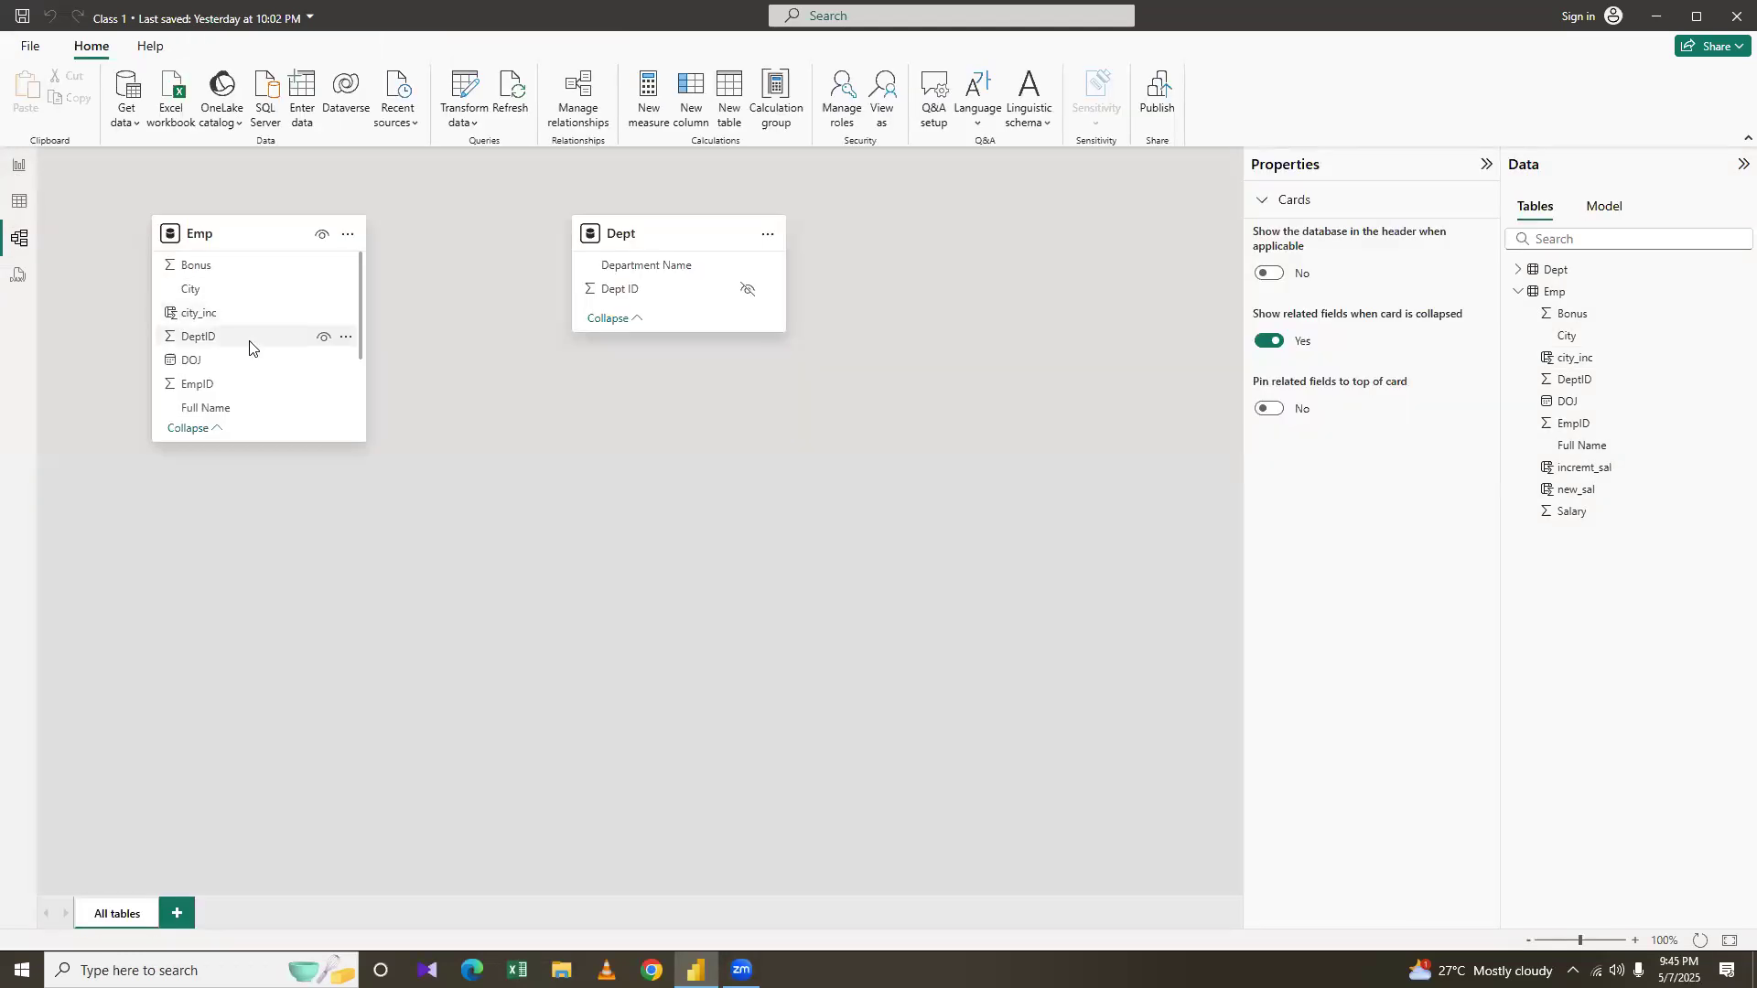
pyautogui.click(249, 346)
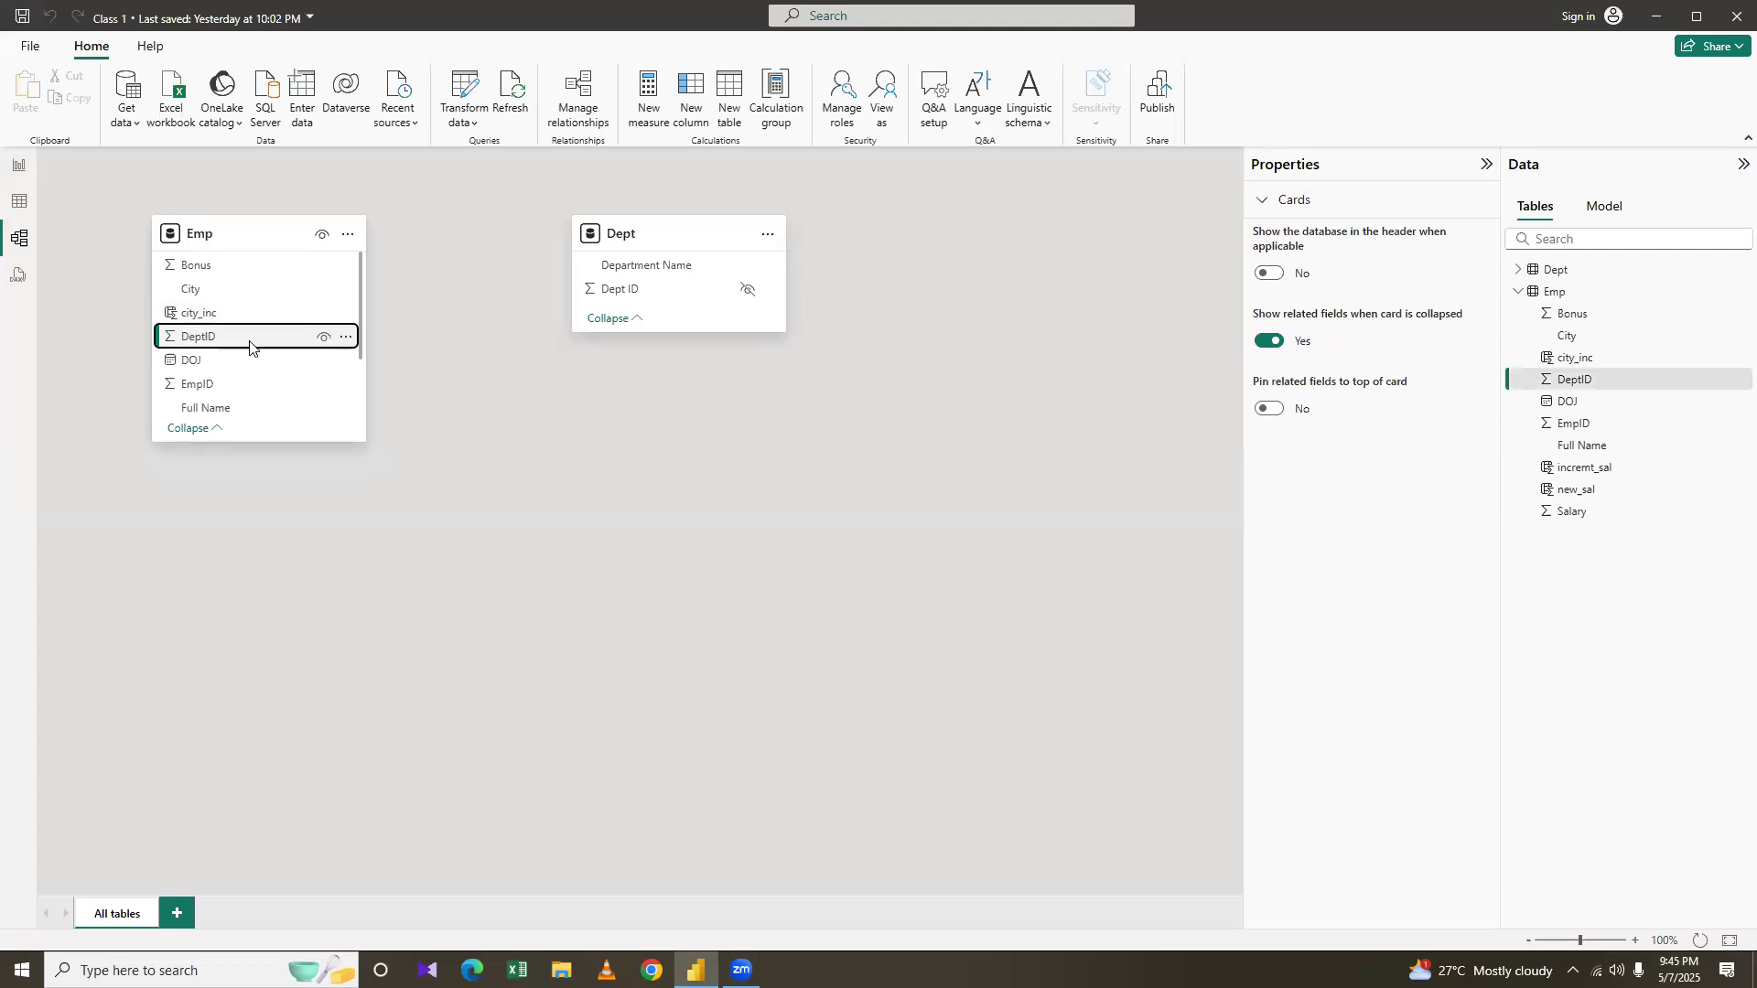
pyautogui.moveTo(249, 346); pyautogui.dragTo(608, 322)
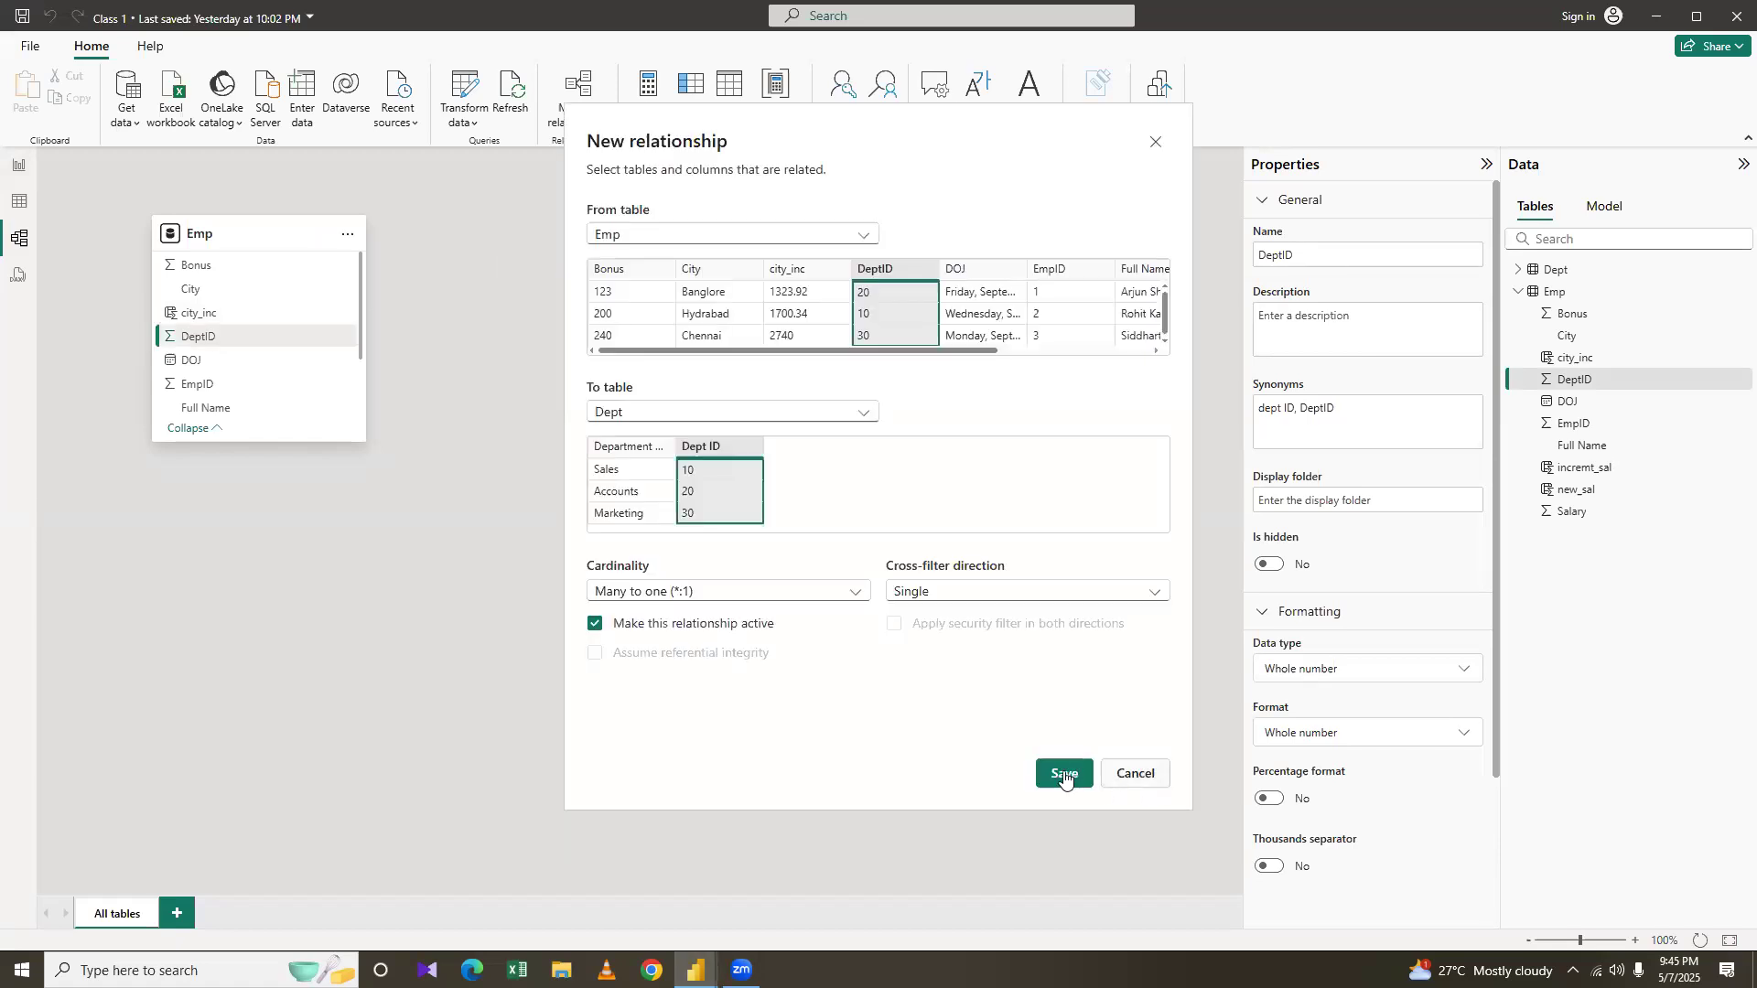
pyautogui.click(474, 447)
pyautogui.moveTo(254, 336); pyautogui.dragTo(634, 293)
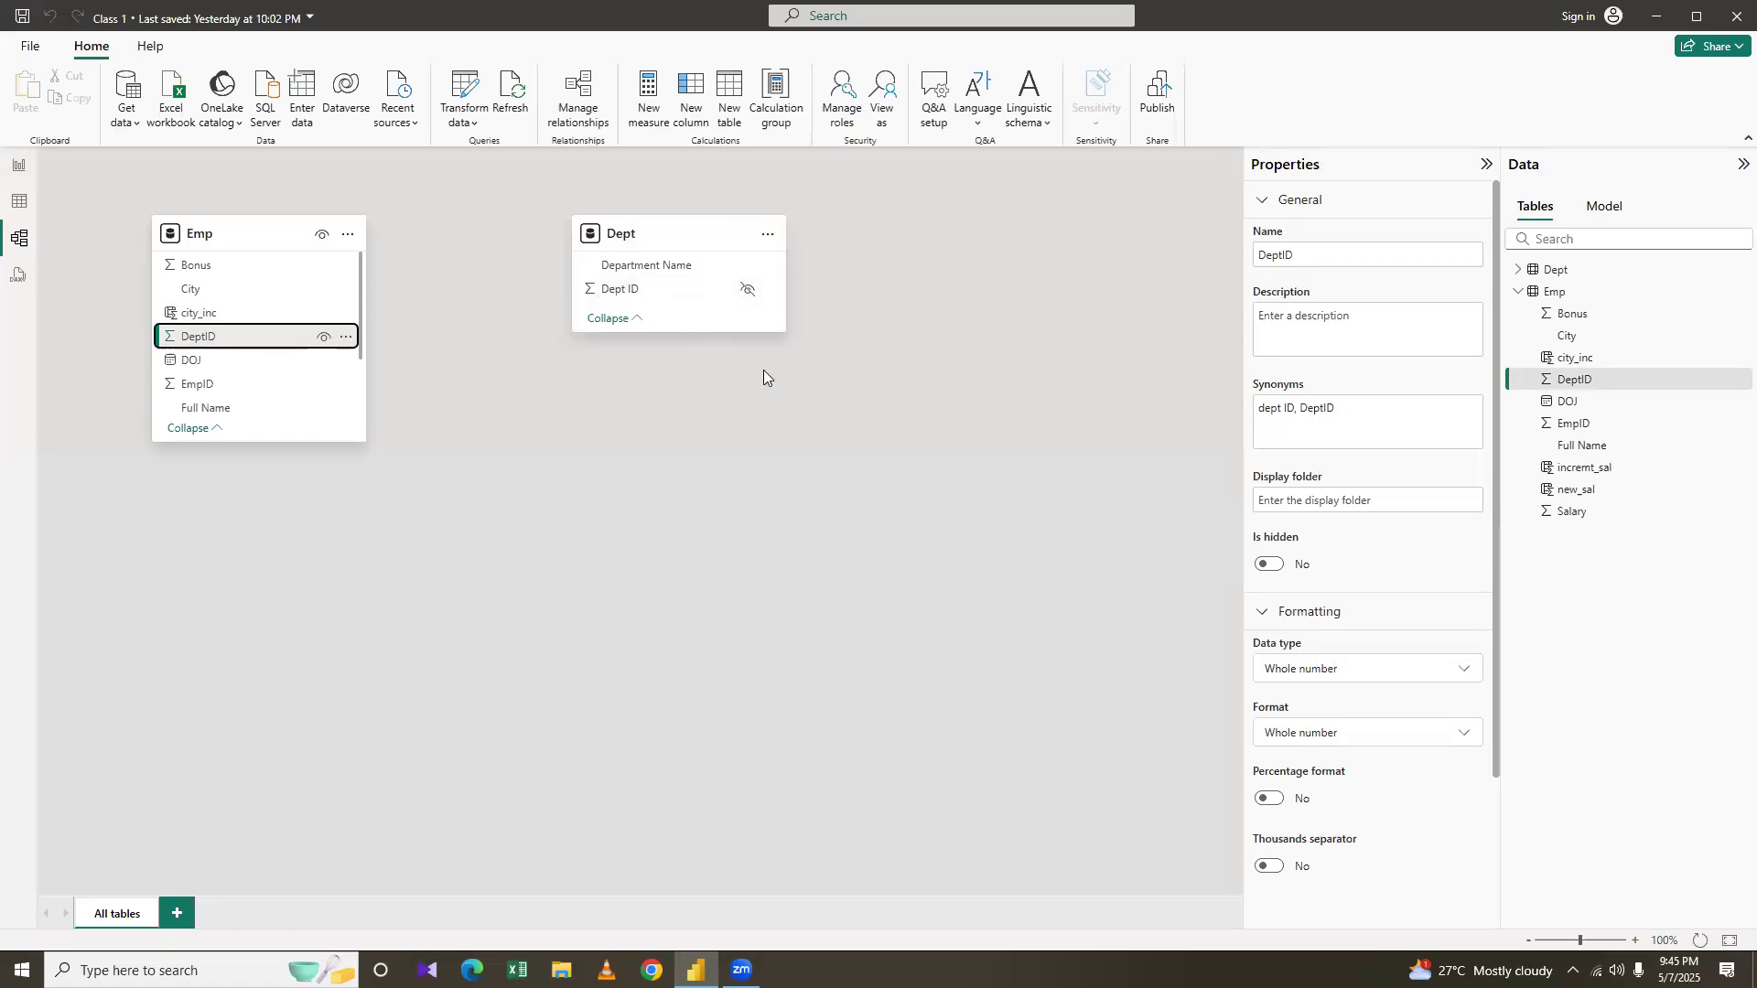
pyautogui.press('Return')
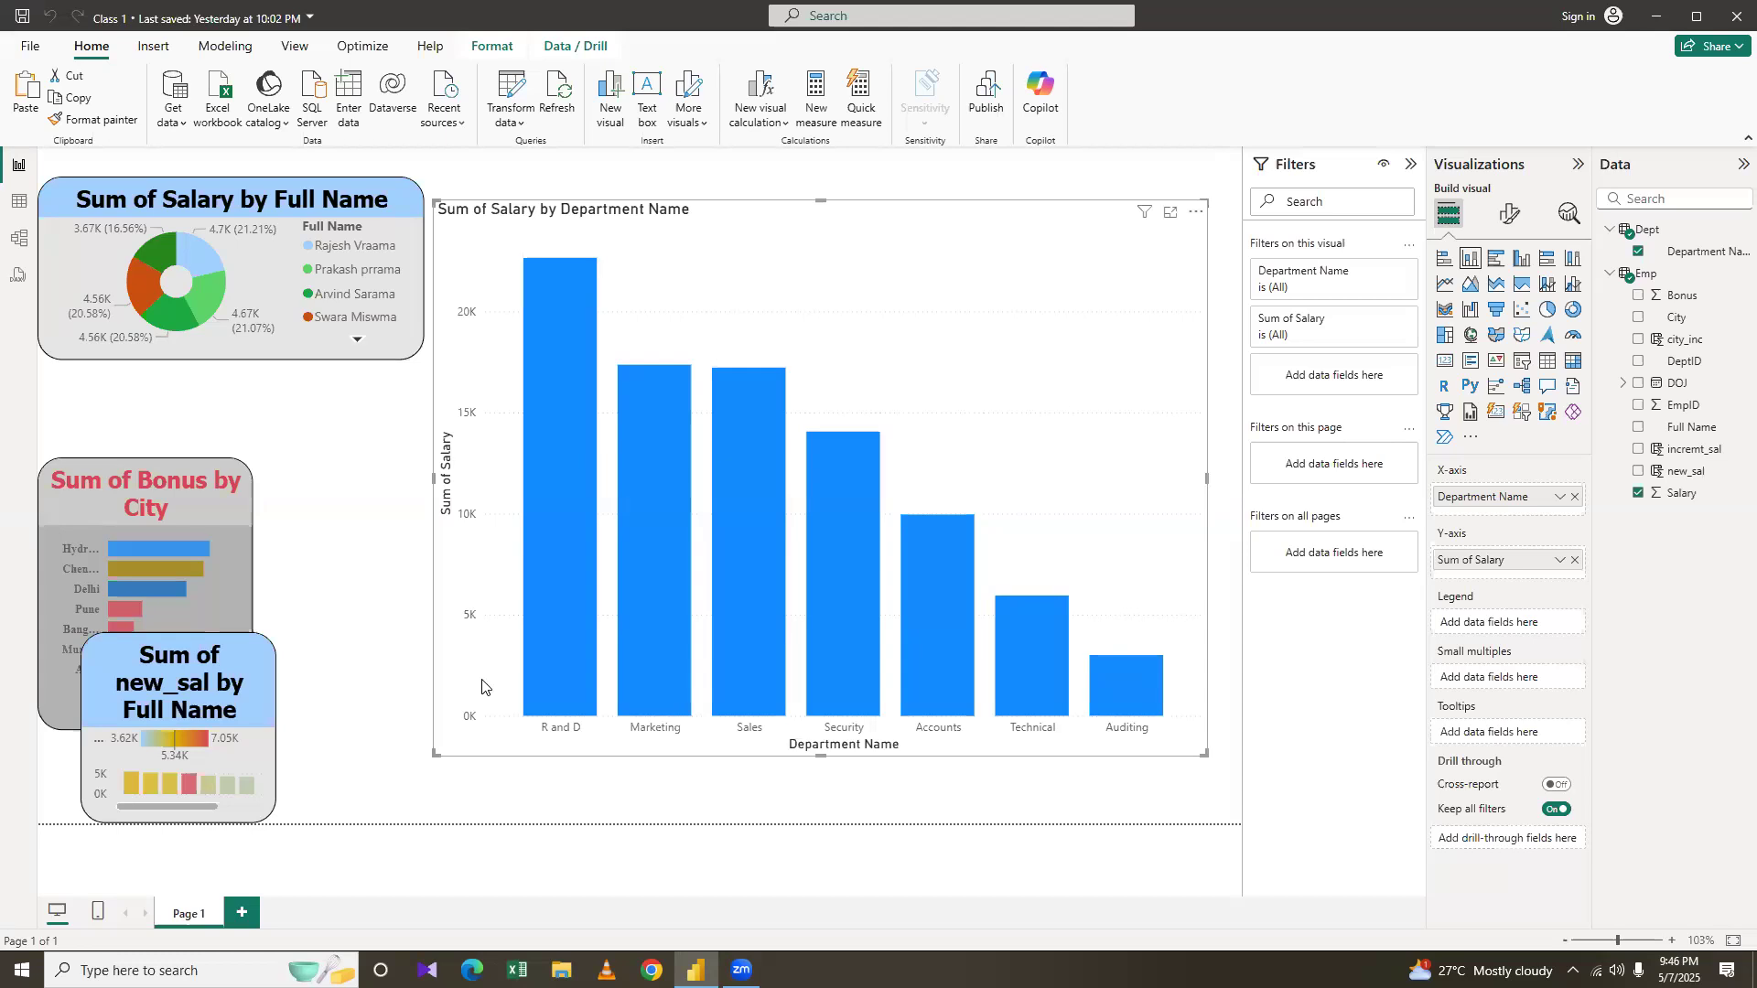
# Start a new measure in the Emp table named Max_incremt_sal
pyautogui.click(19, 201)
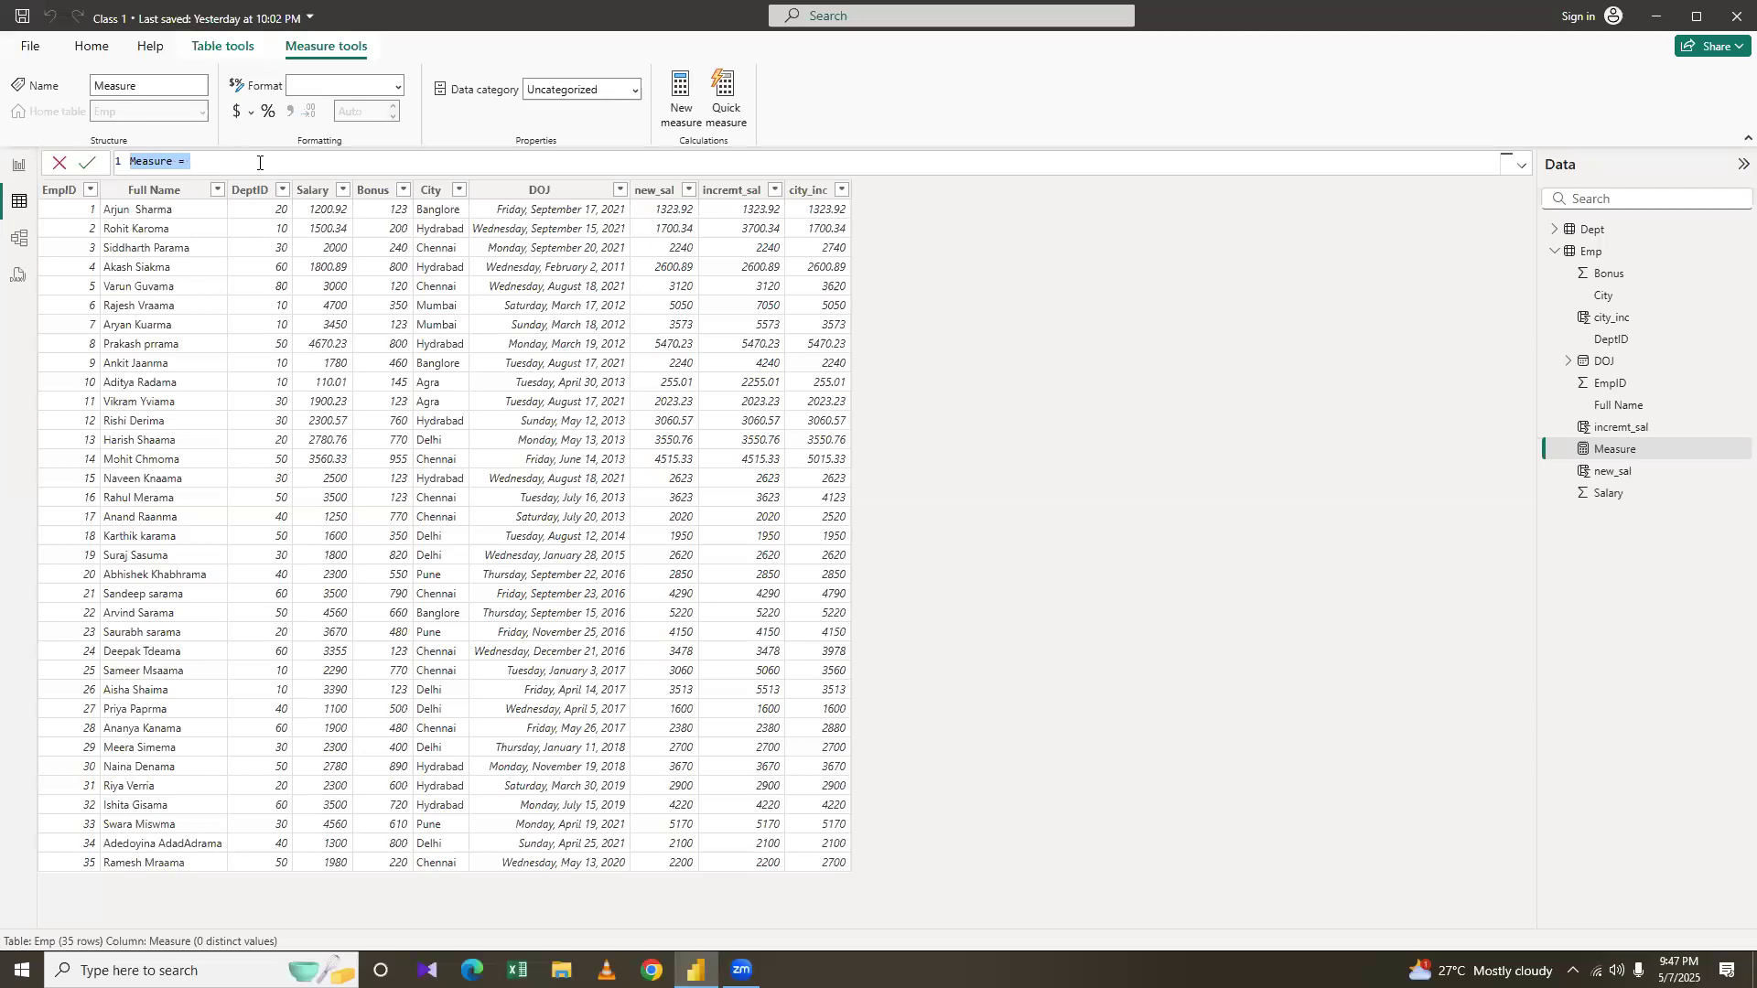
pyautogui.write('Max_incremt_sal')
pyautogui.write('in')
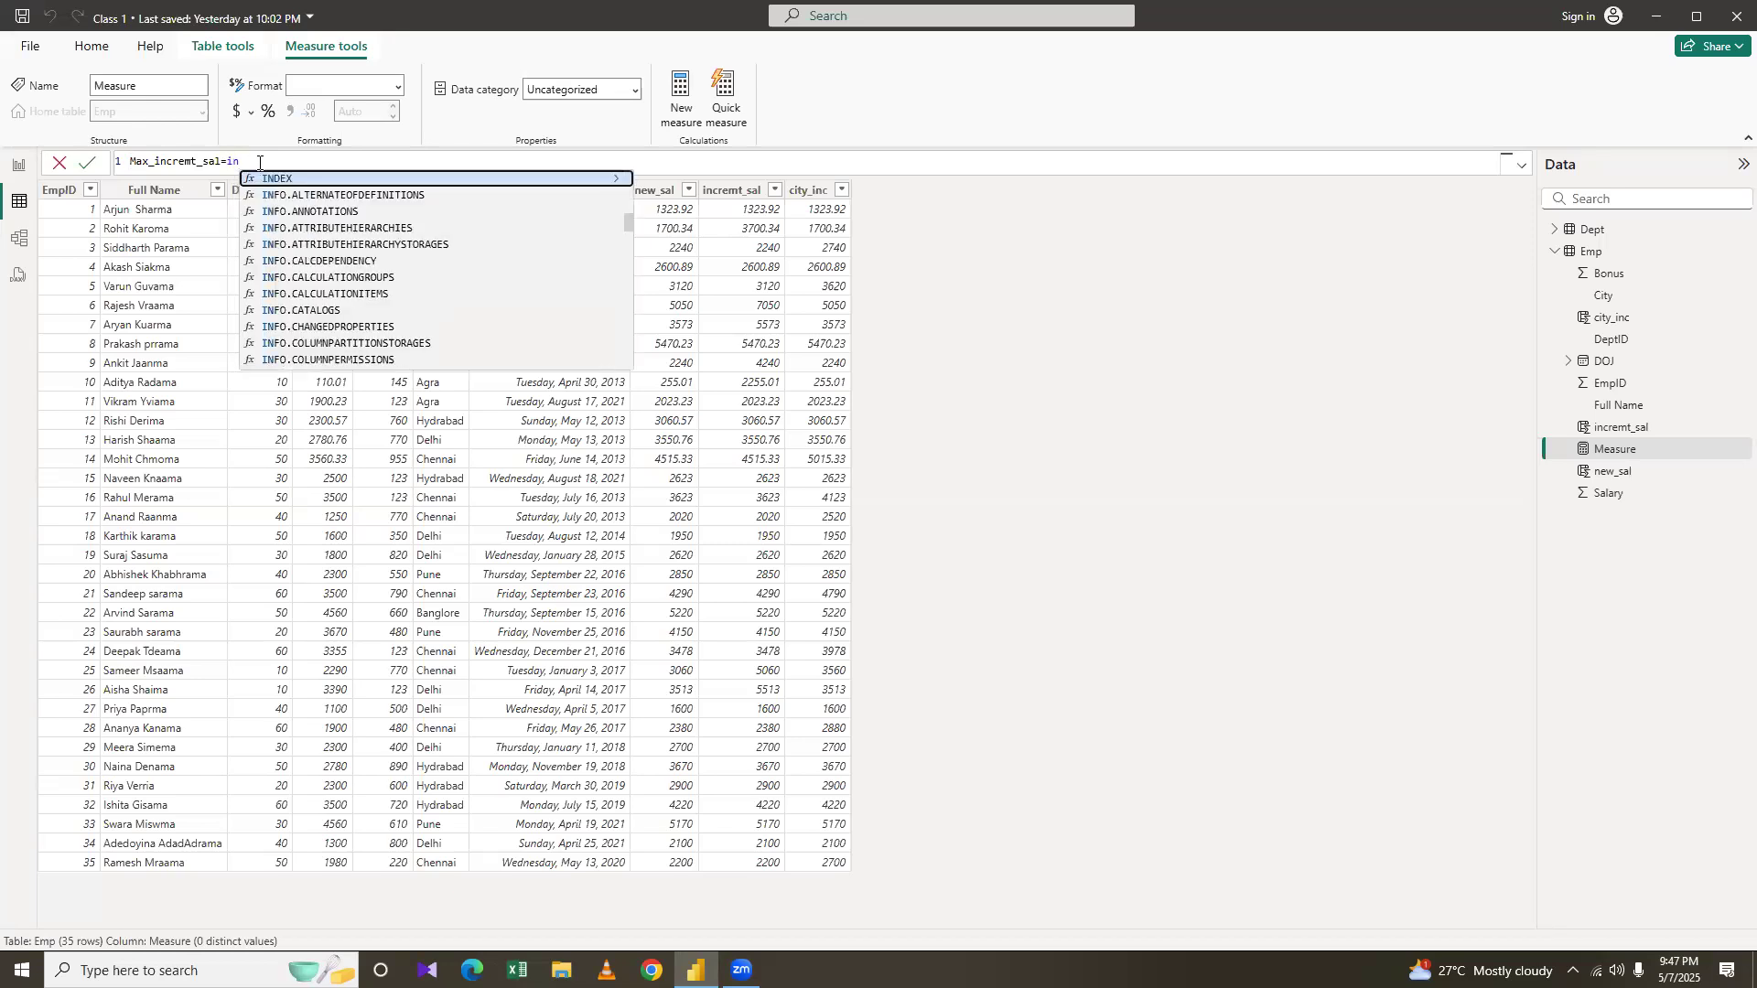
pyautogui.write('cr')
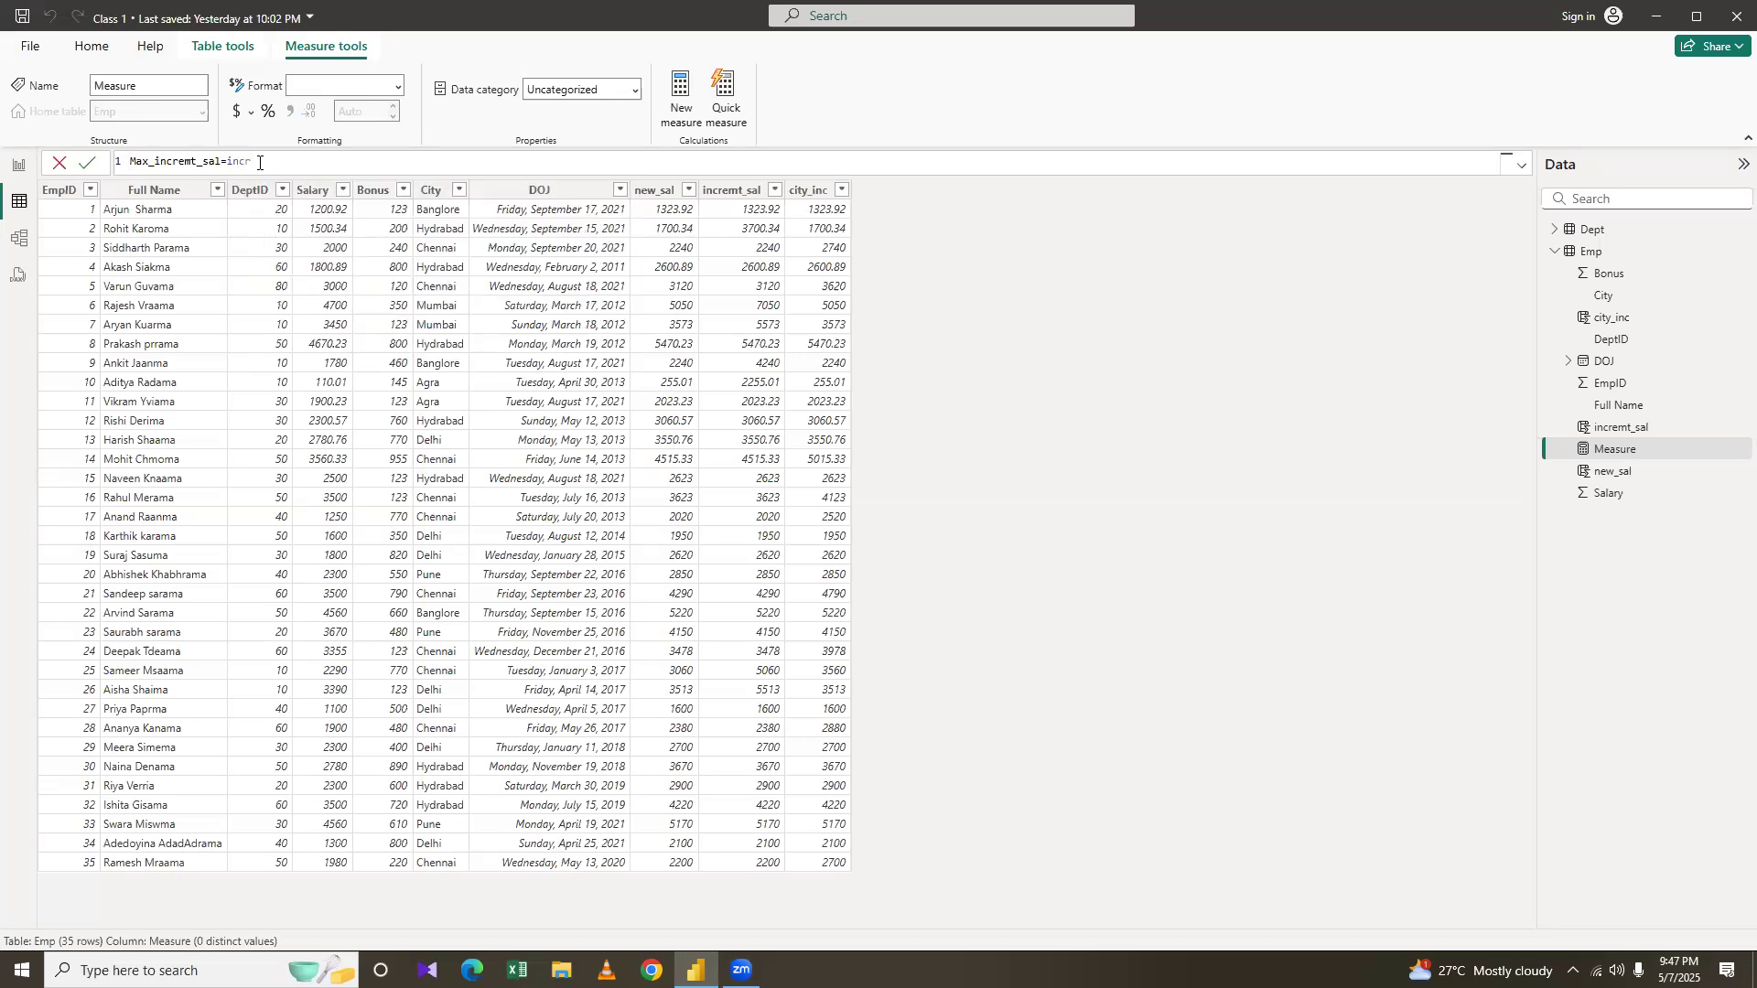
pyautogui.press('BackSpace')
pyautogui.press('BackSpace')
pyautogui.press('BackSpace')
pyautogui.press('BackSpace')
pyautogui.write('ad')
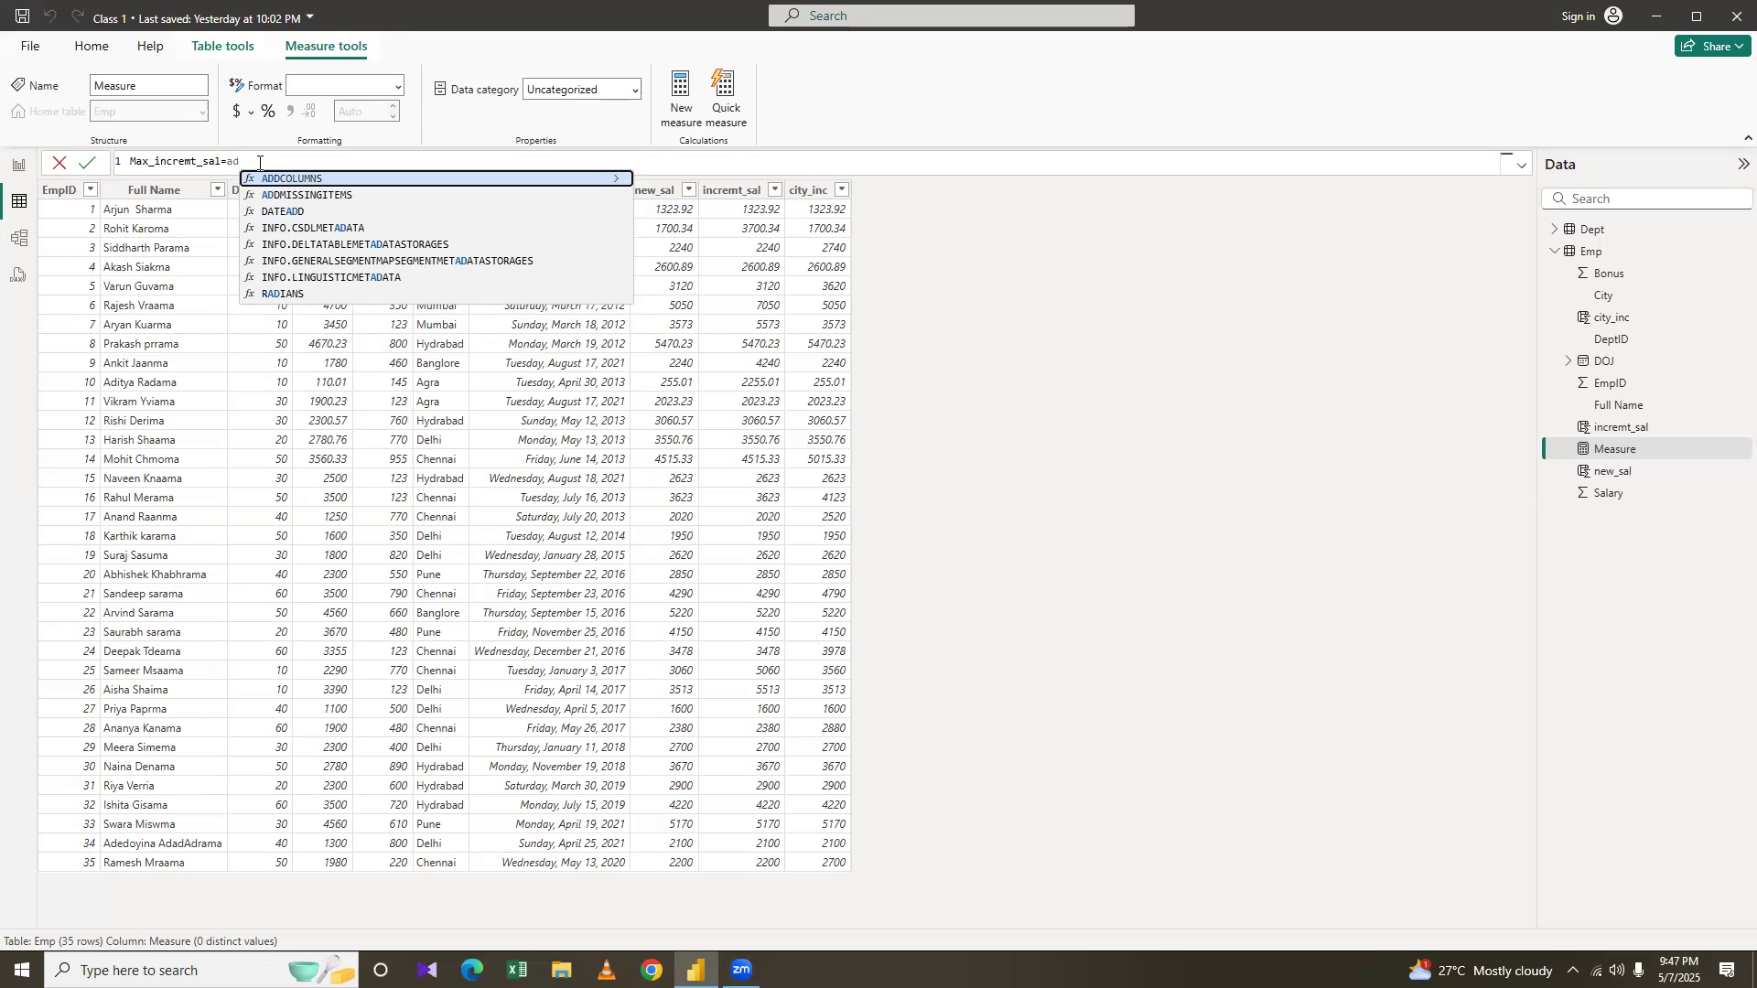
pyautogui.press('BackSpace')
pyautogui.press('BackSpace')
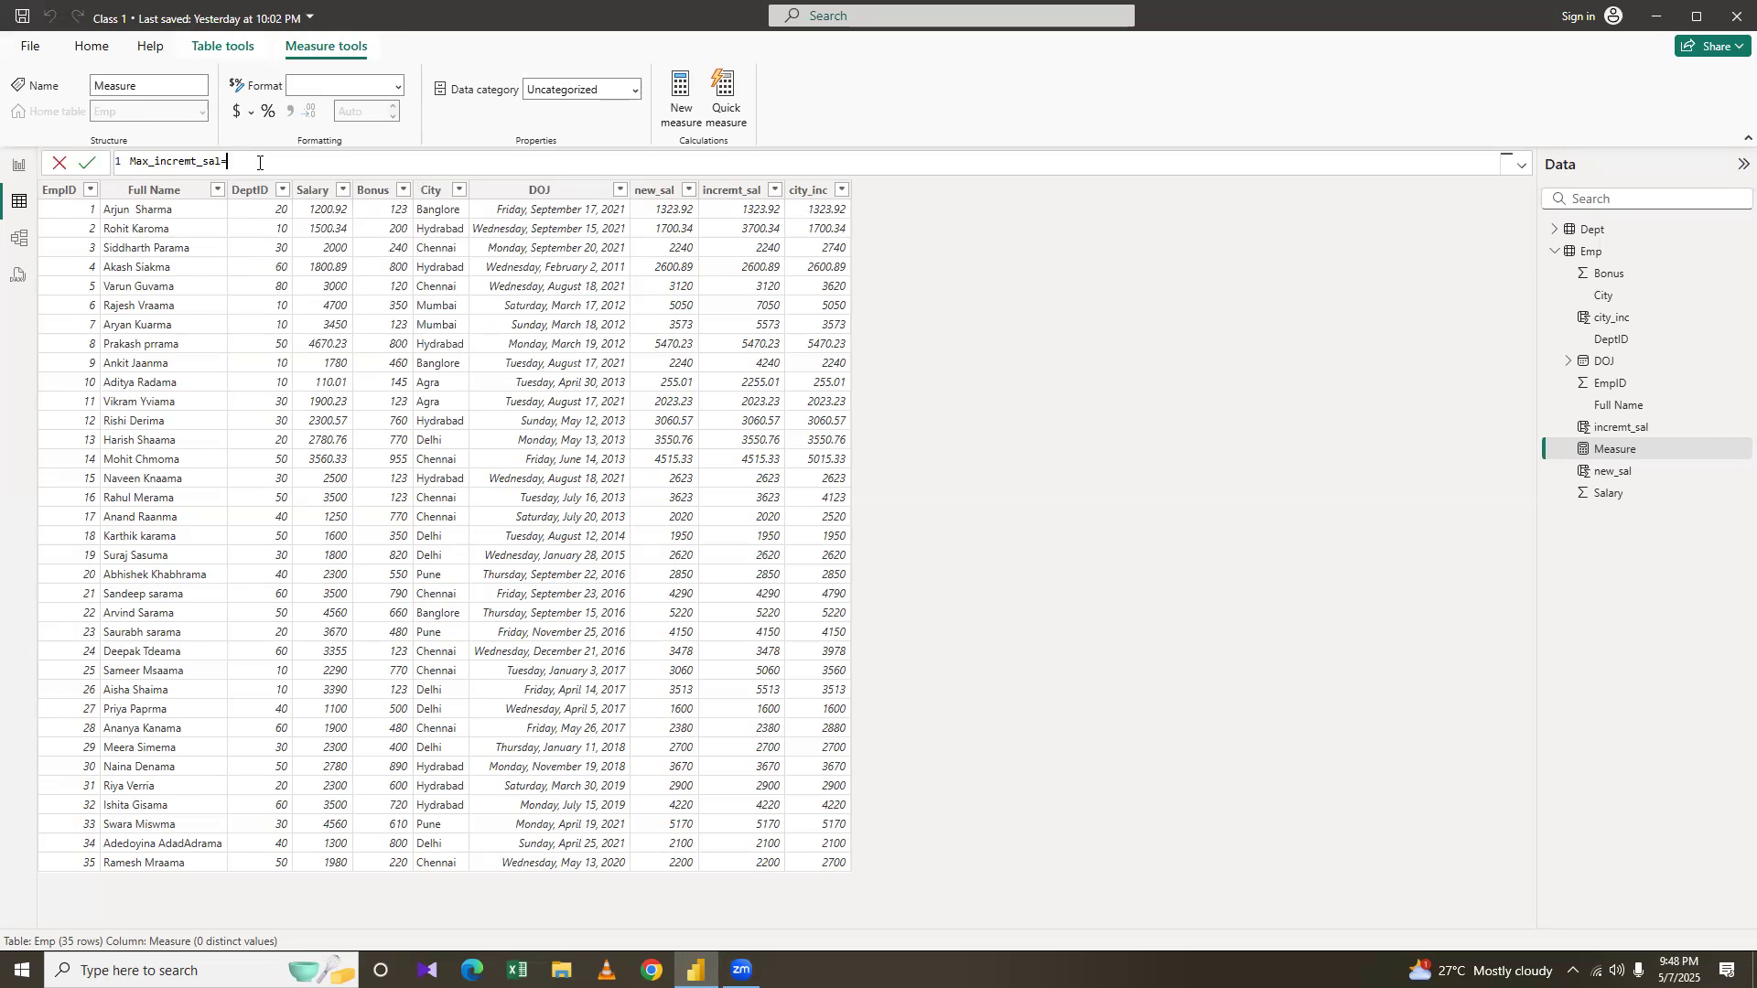
# Define the Max_incremt_sal measure as MAX(Emp[incremt_sal]) and commit the formula
pyautogui.write('mx')
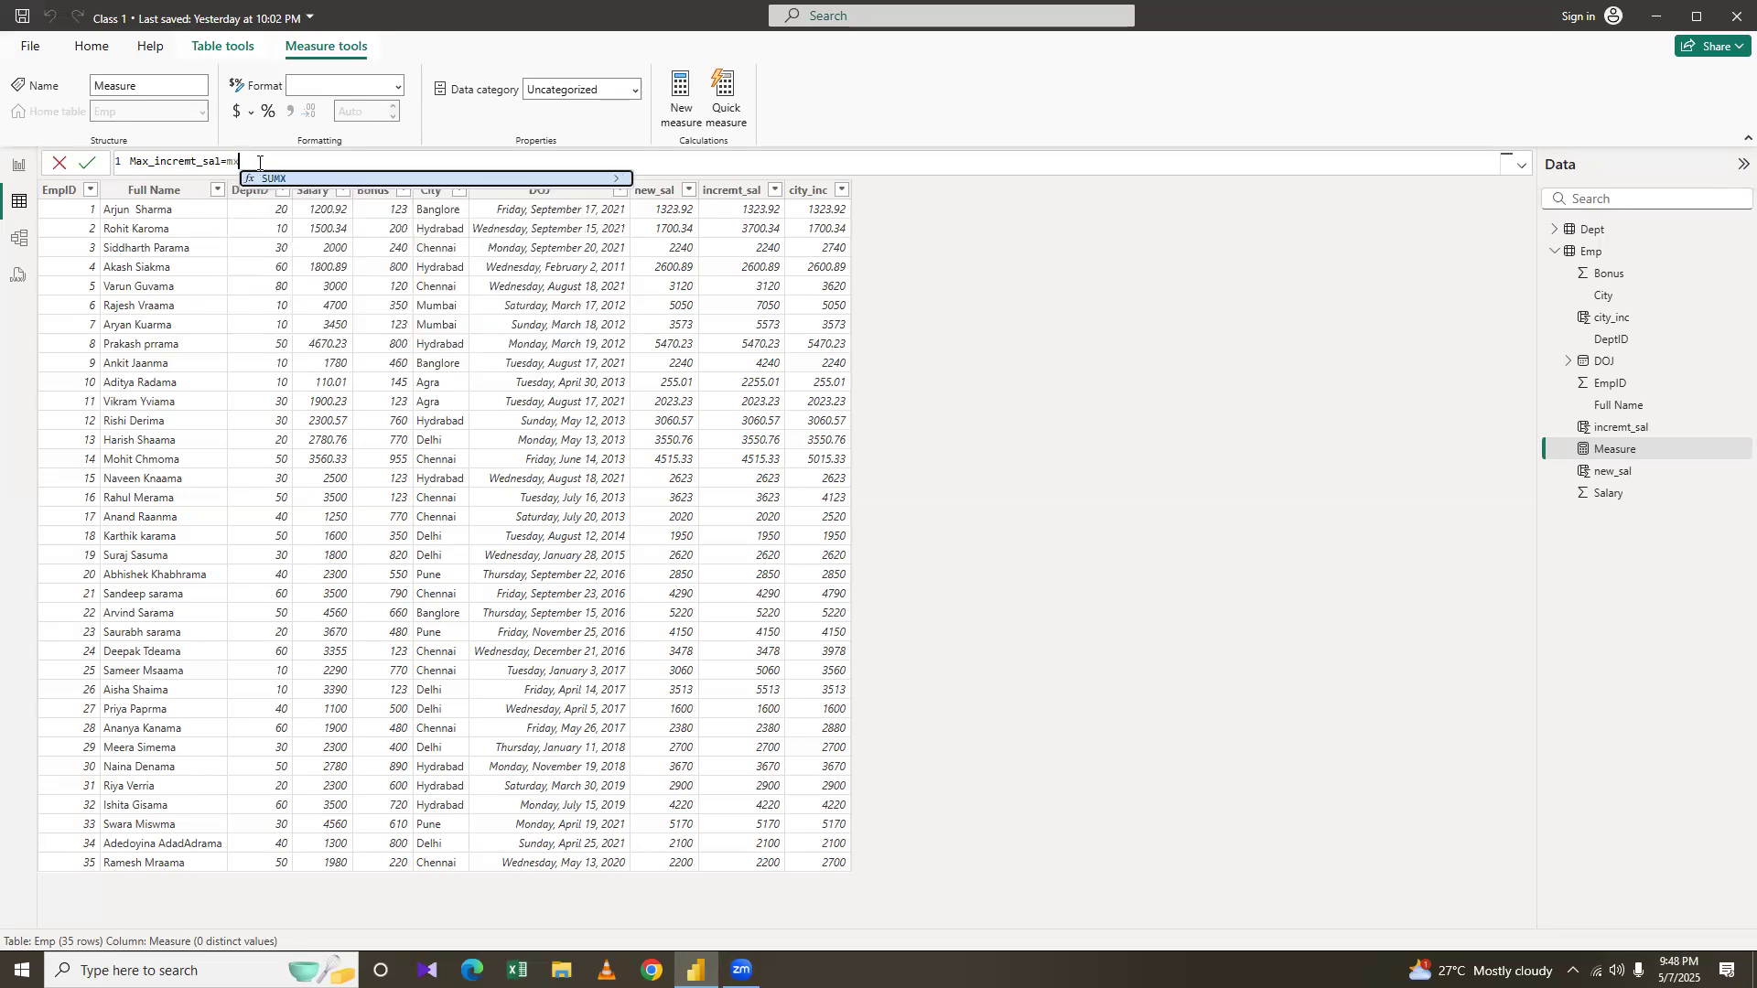
pyautogui.press('BackSpace')
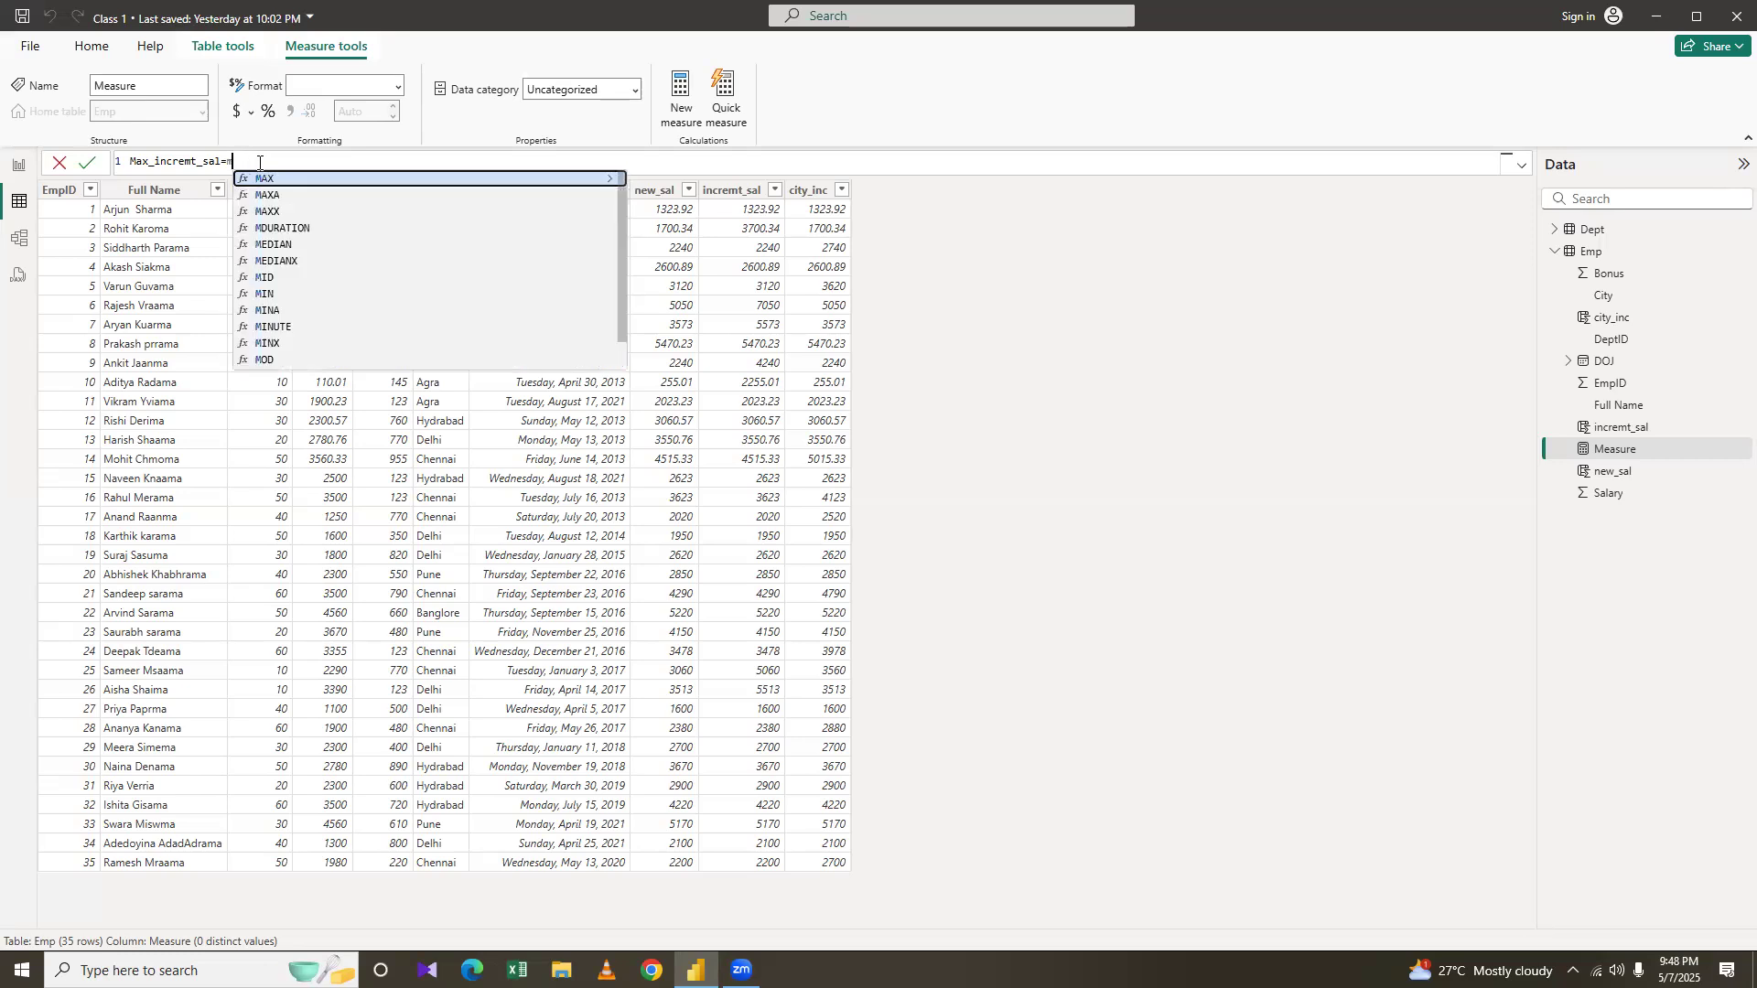
pyautogui.write('a')
pyautogui.press('Tab')
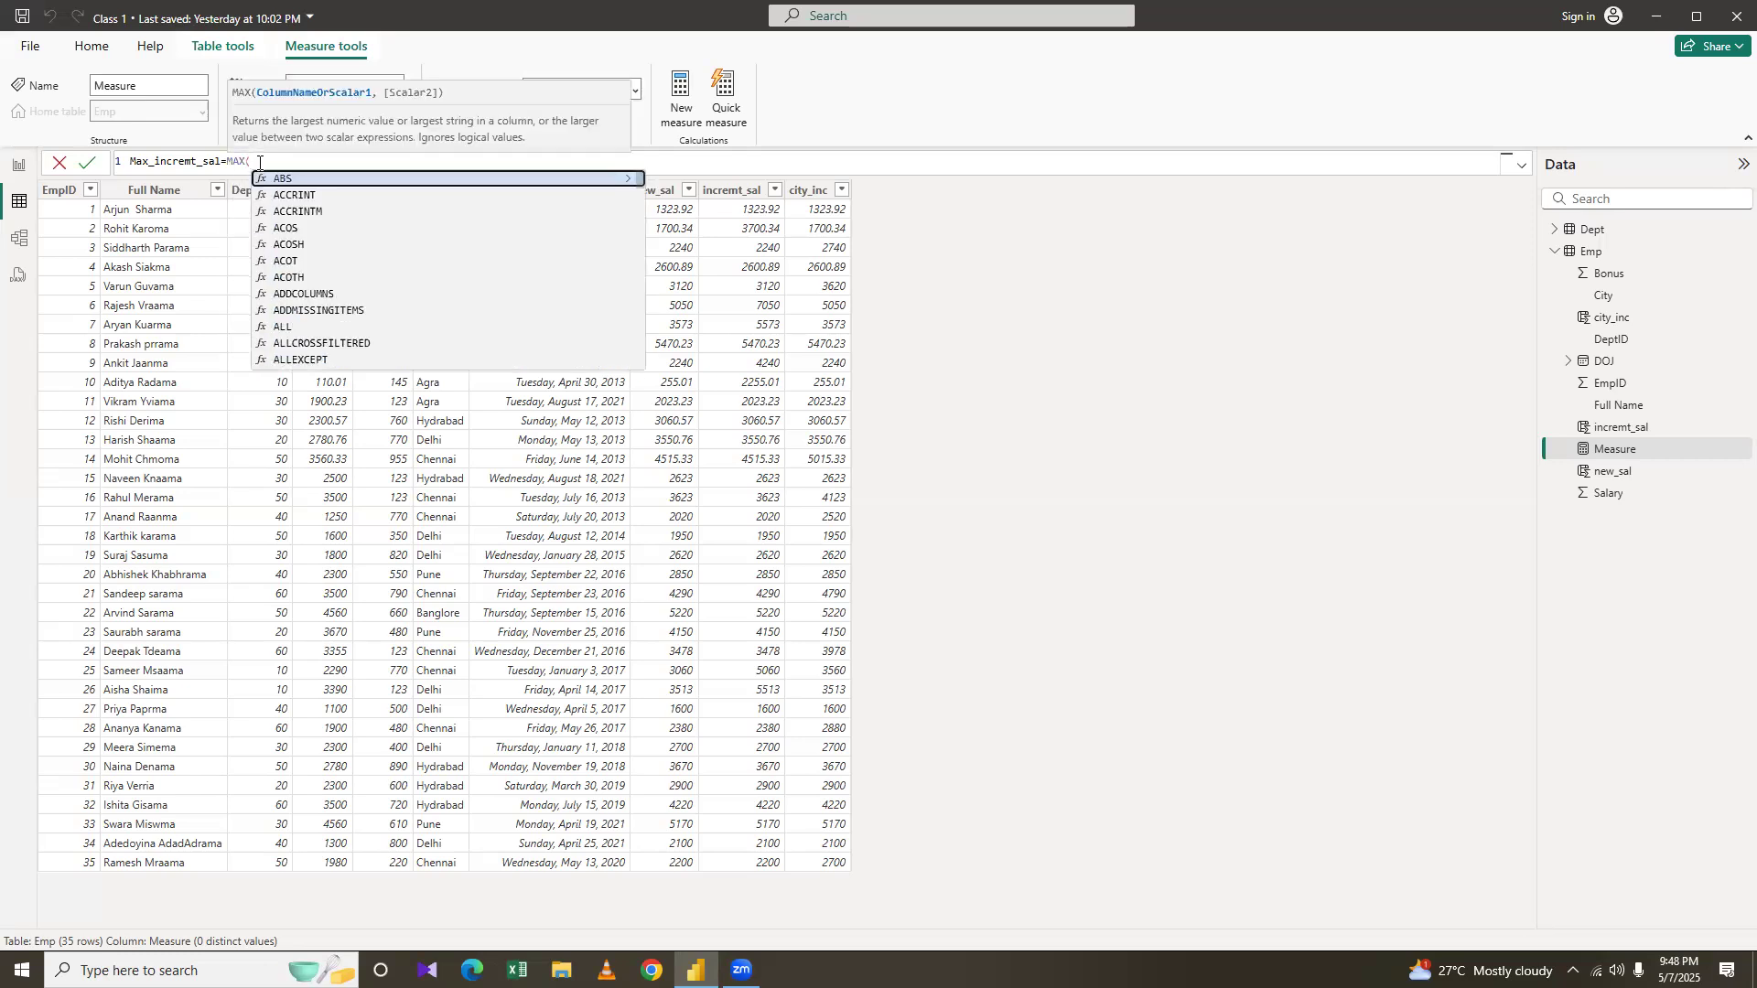
pyautogui.write('Emp[incremt_sal]')
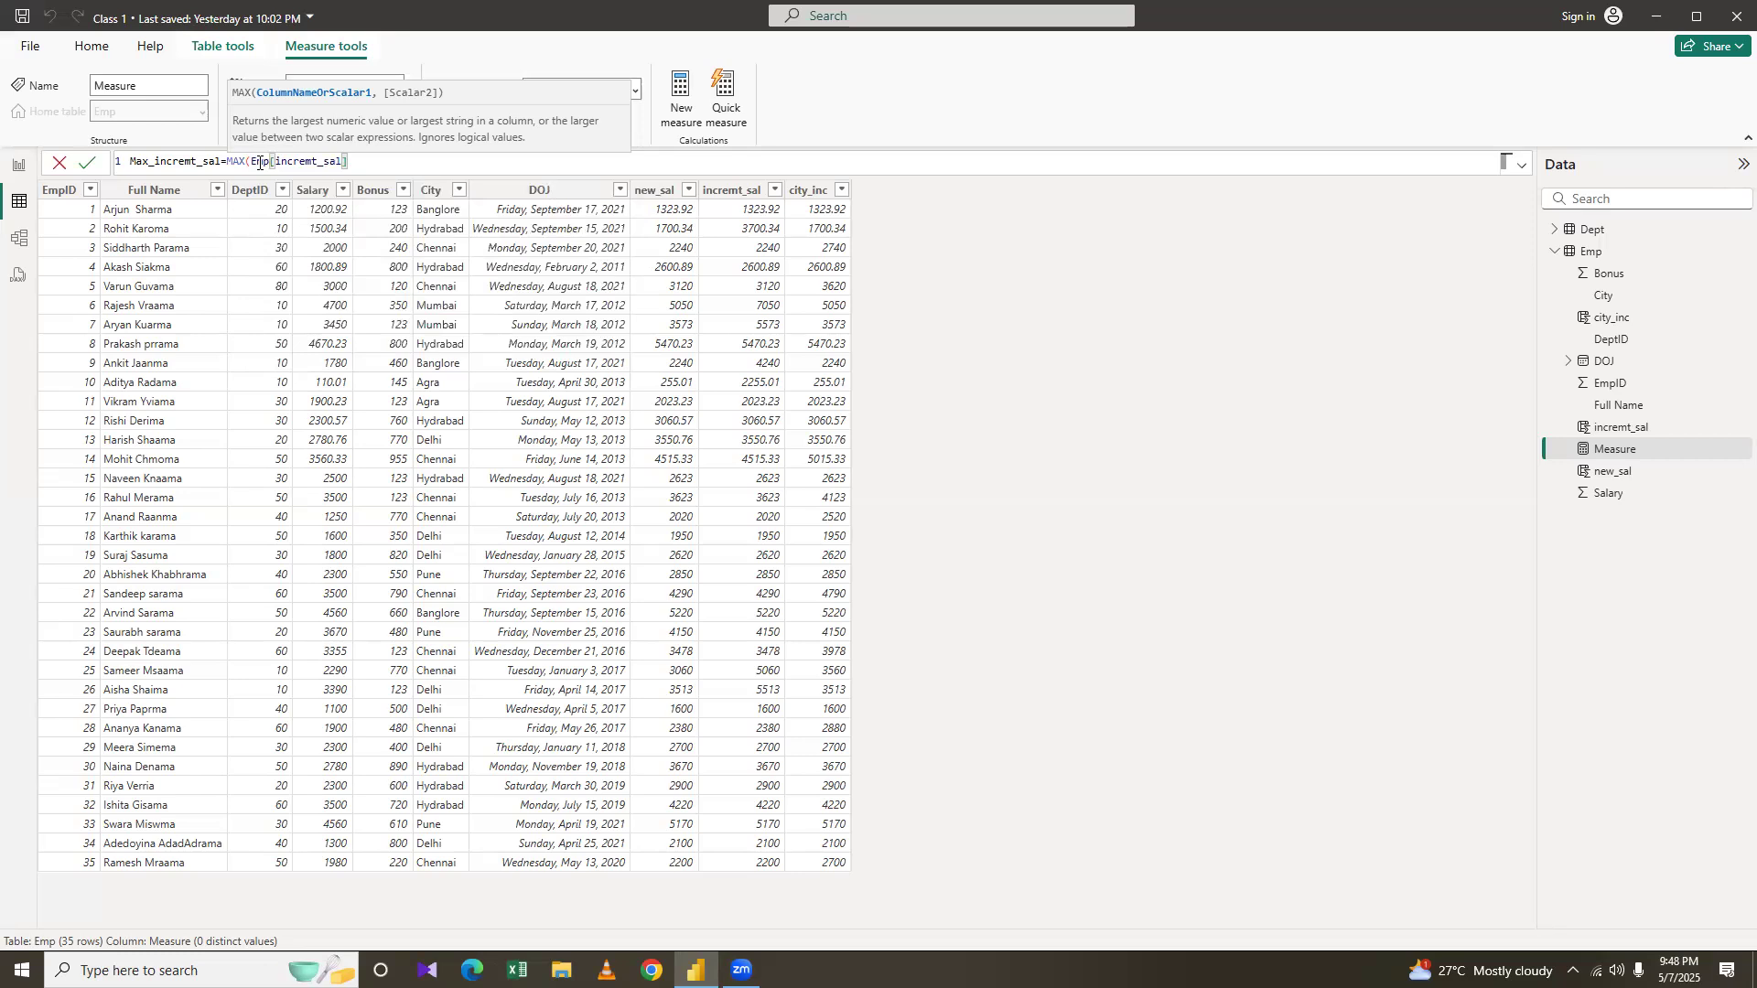
pyautogui.write(')')
pyautogui.press('Return')
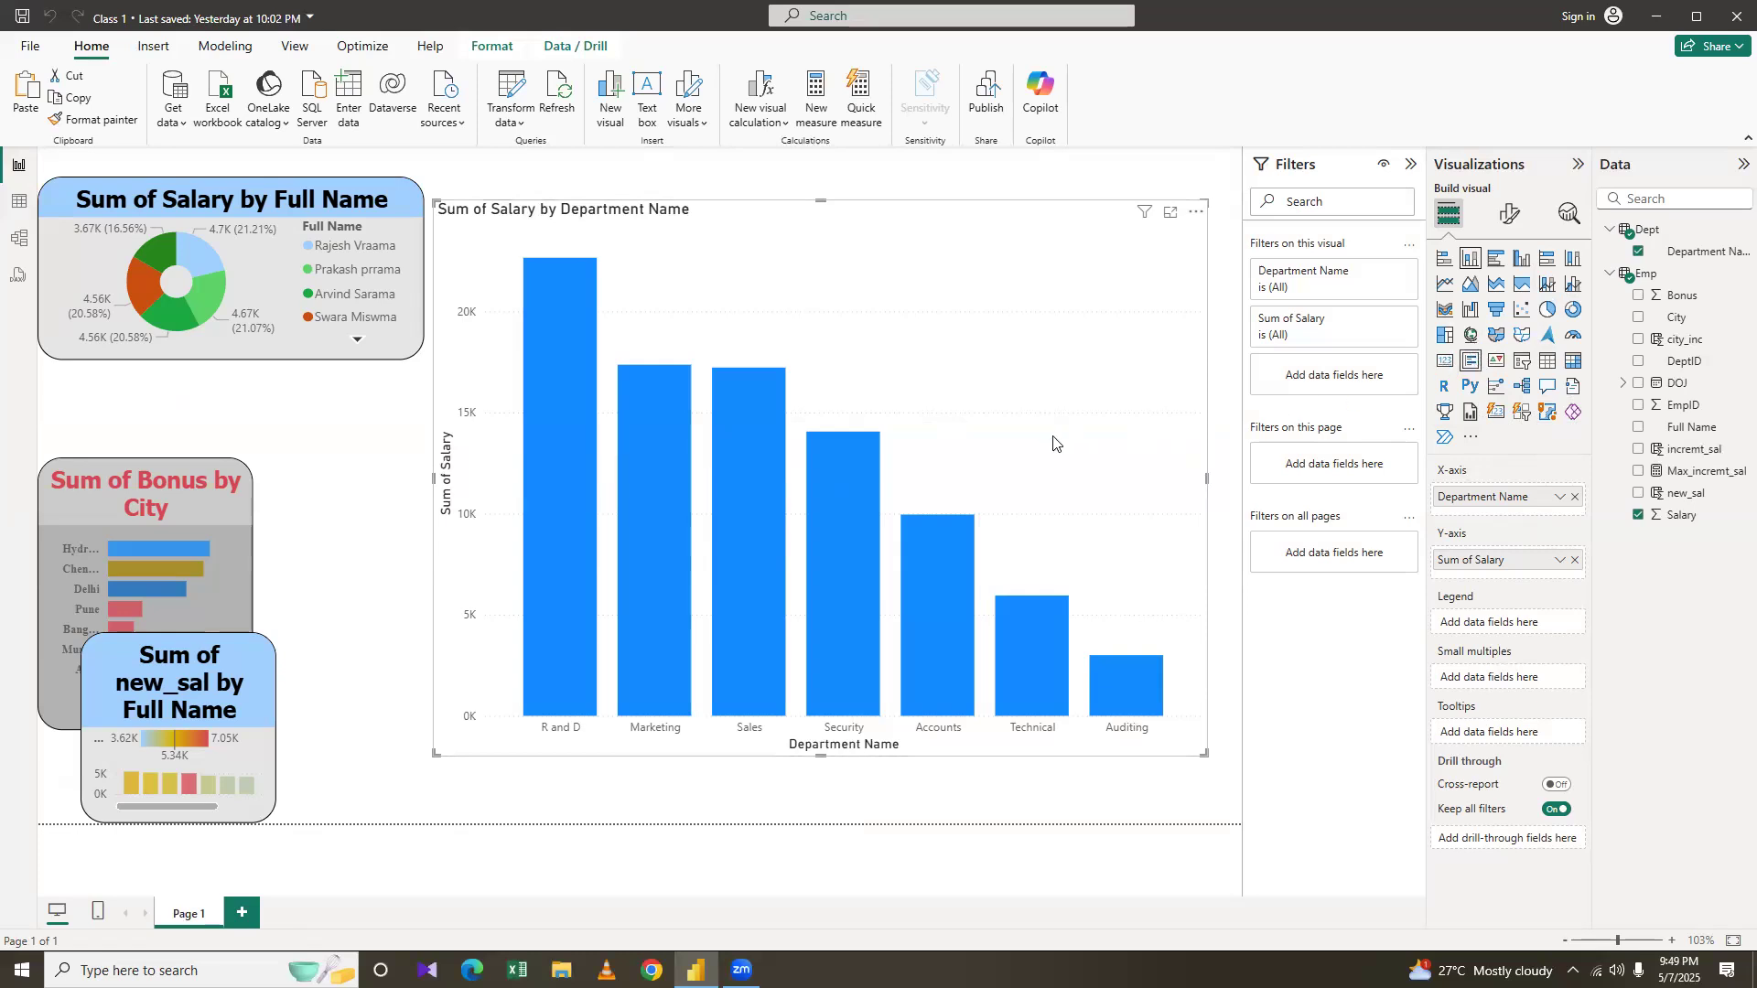
pyautogui.moveTo(1208, 754); pyautogui.dragTo(970, 520)
pyautogui.moveTo(757, 412); pyautogui.dragTo(930, 449)
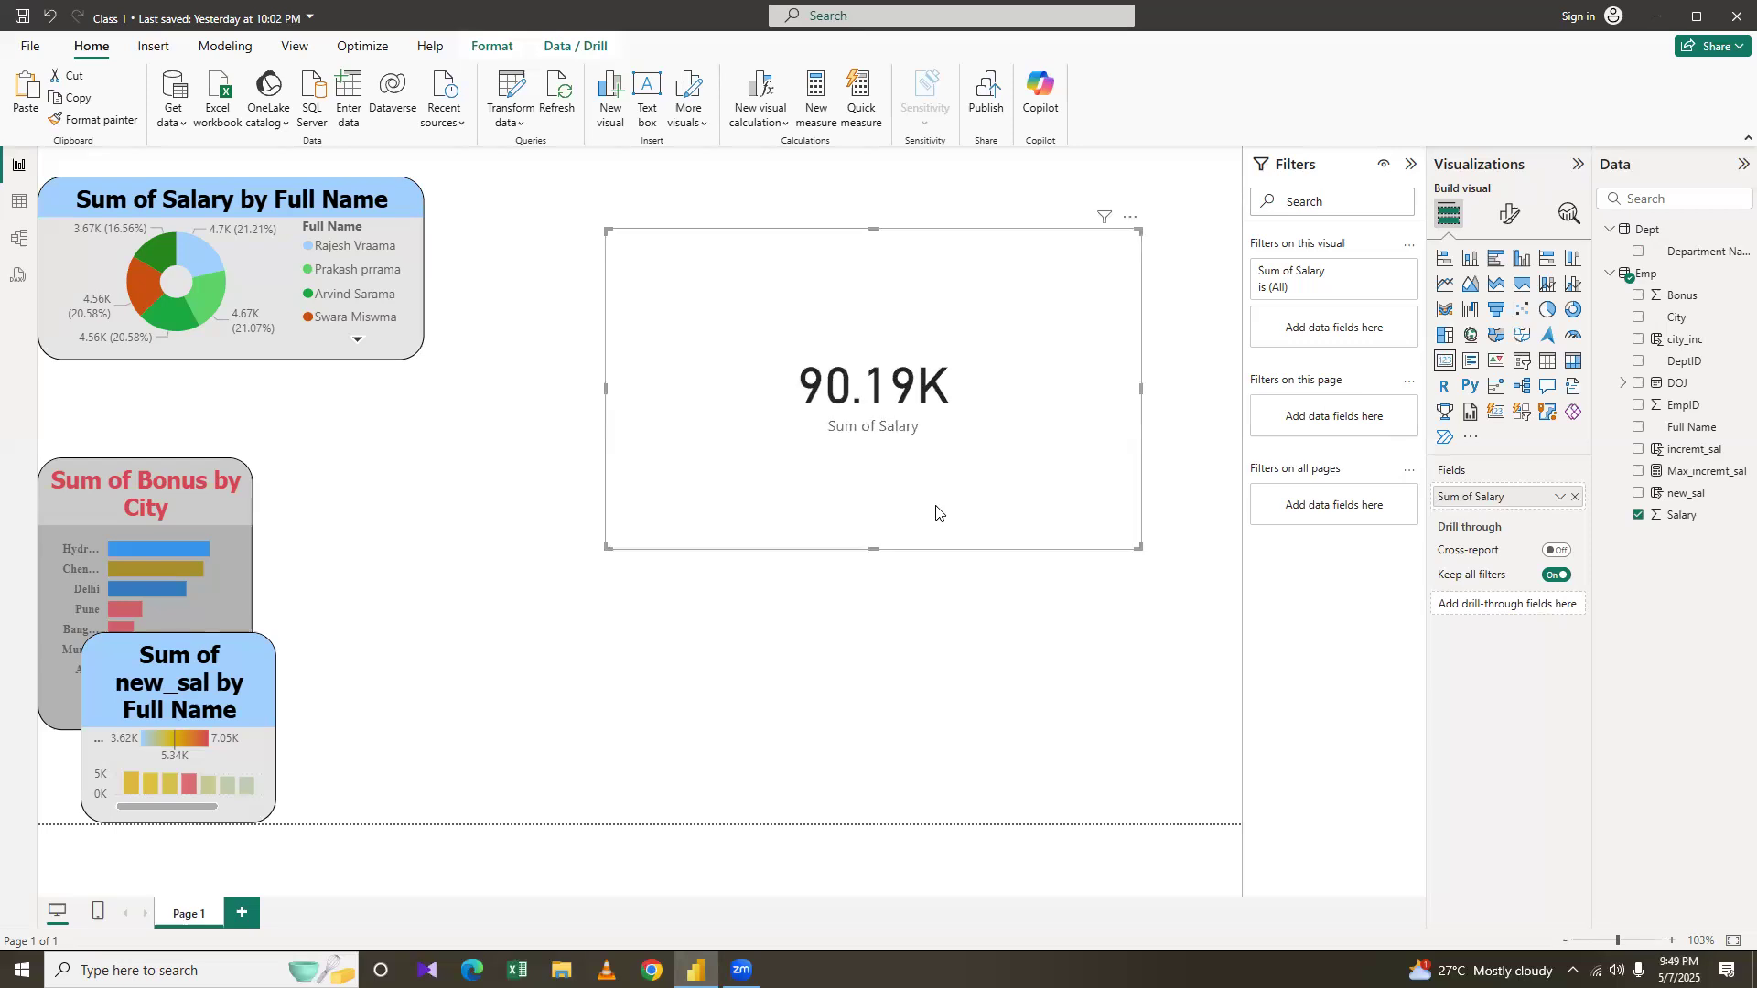
pyautogui.moveTo(1139, 546); pyautogui.dragTo(1045, 477)
pyautogui.moveTo(917, 388); pyautogui.dragTo(930, 436)
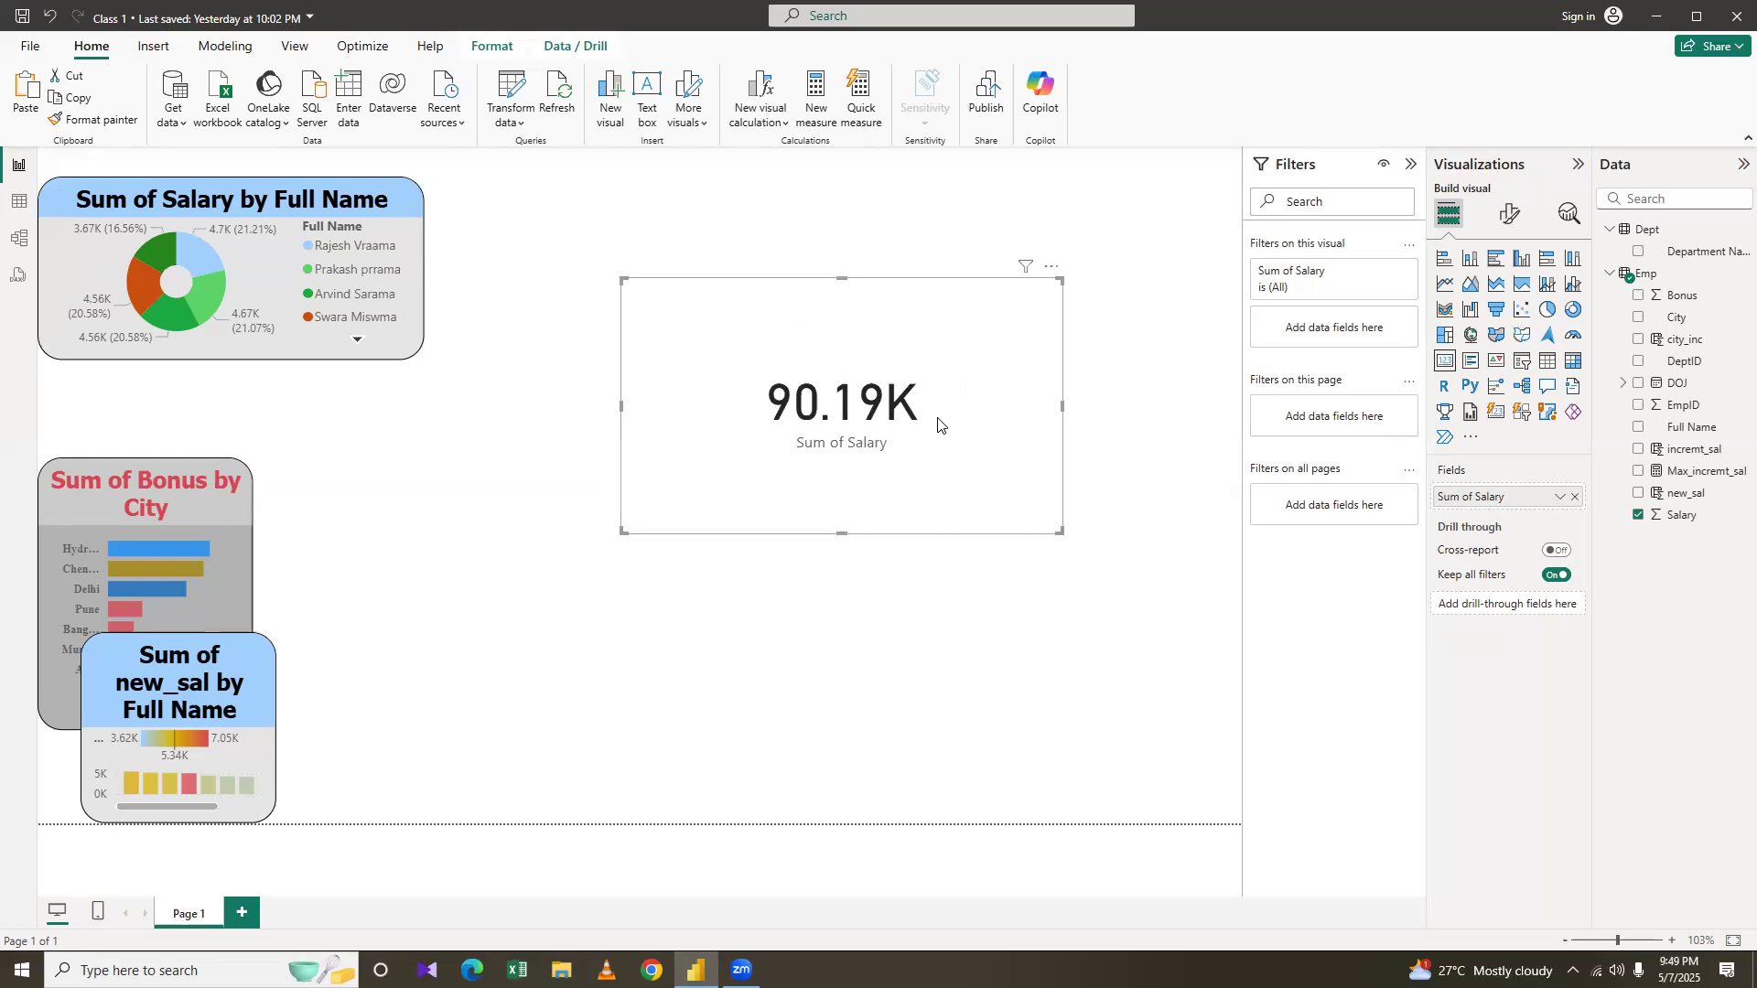
pyautogui.hotkey('ctrl', 'z')
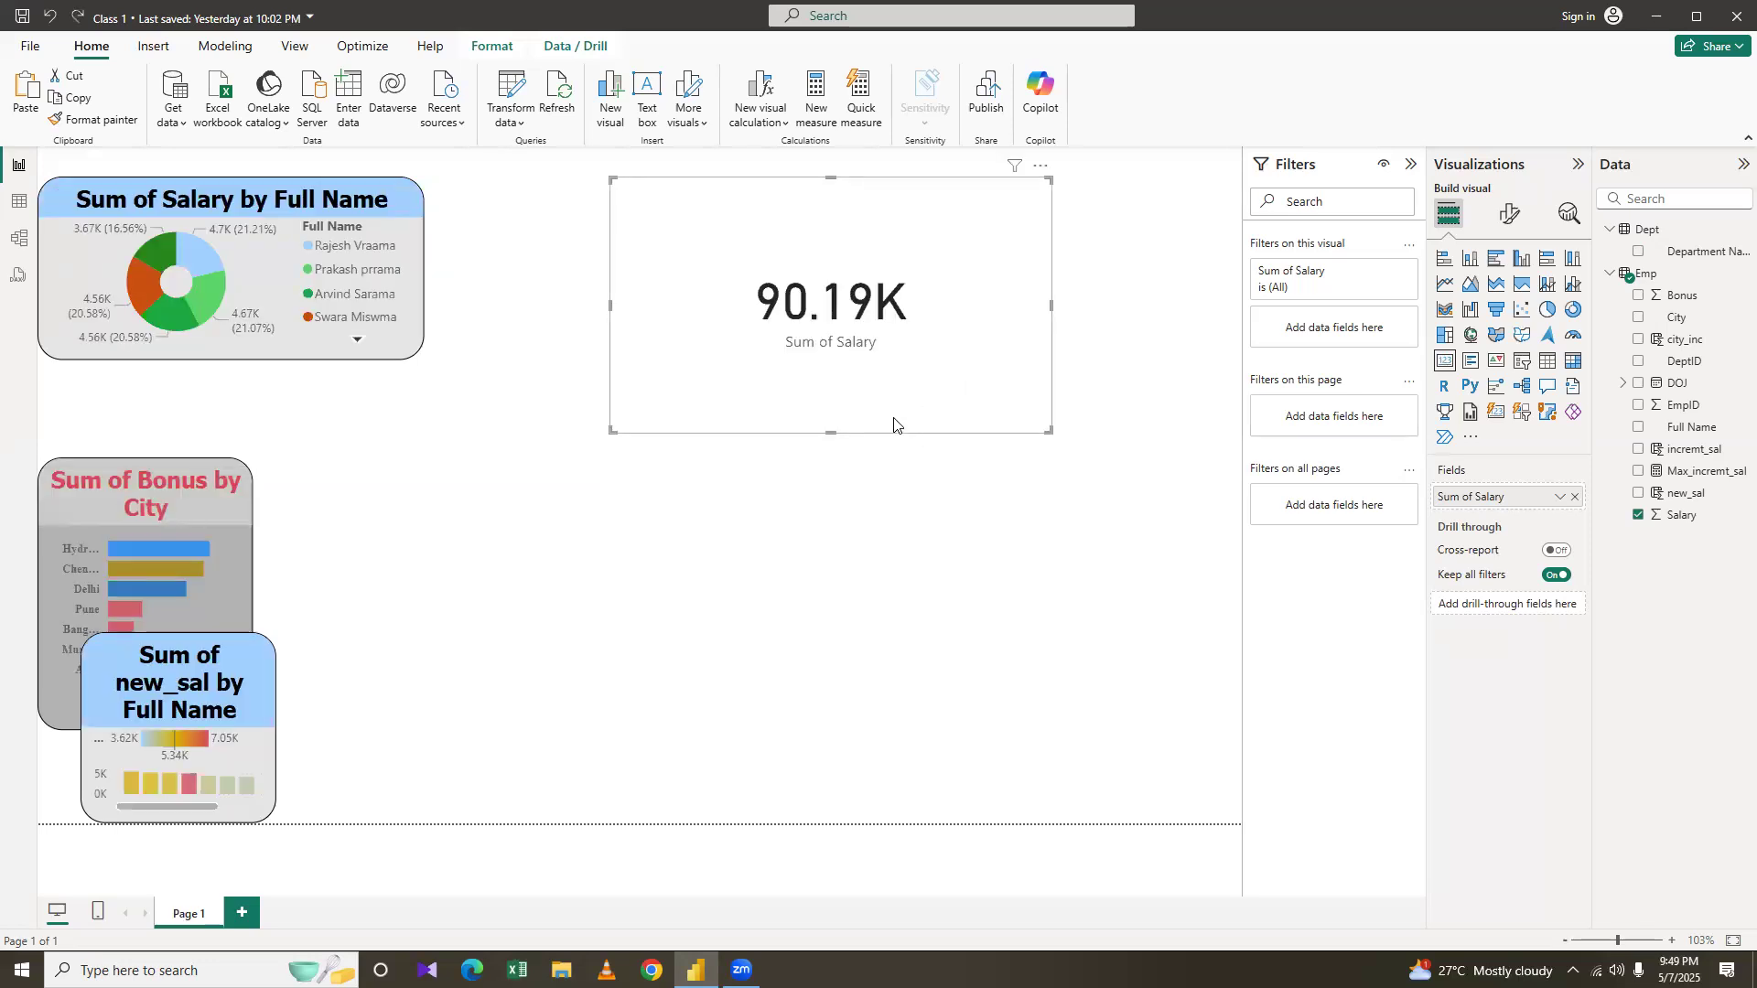
pyautogui.hotkey('ctrl', 'z')
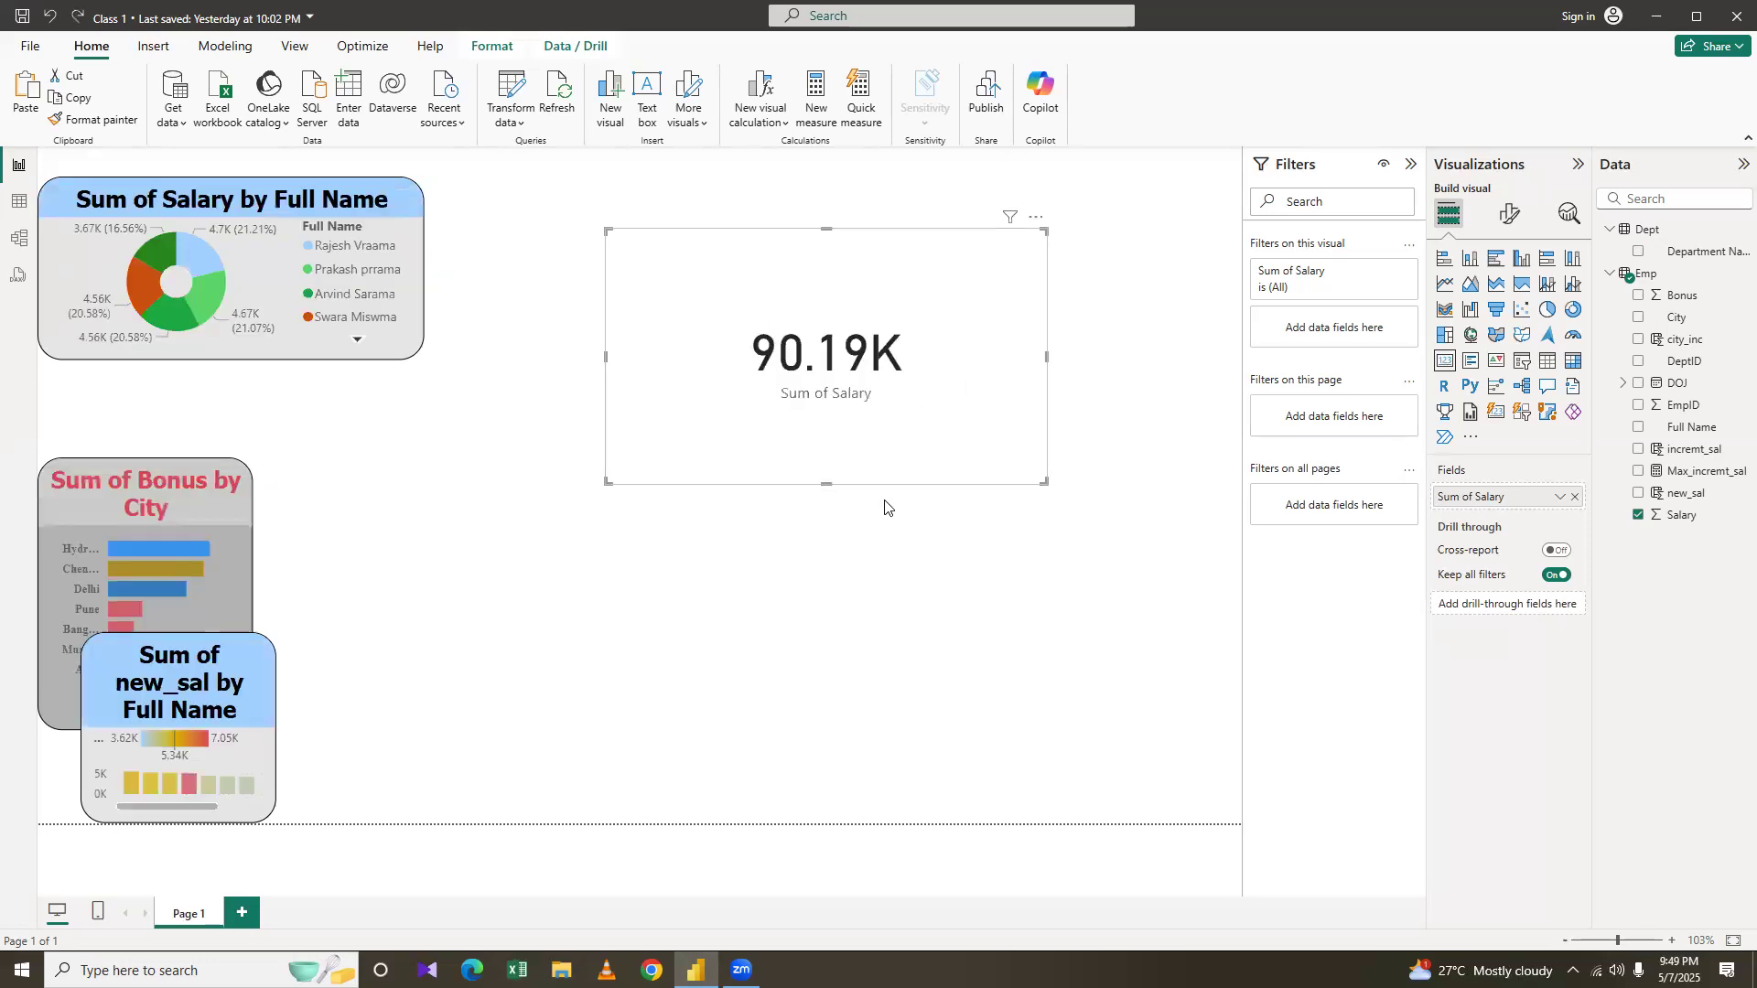
pyautogui.hotkey('ctrl', 'z')
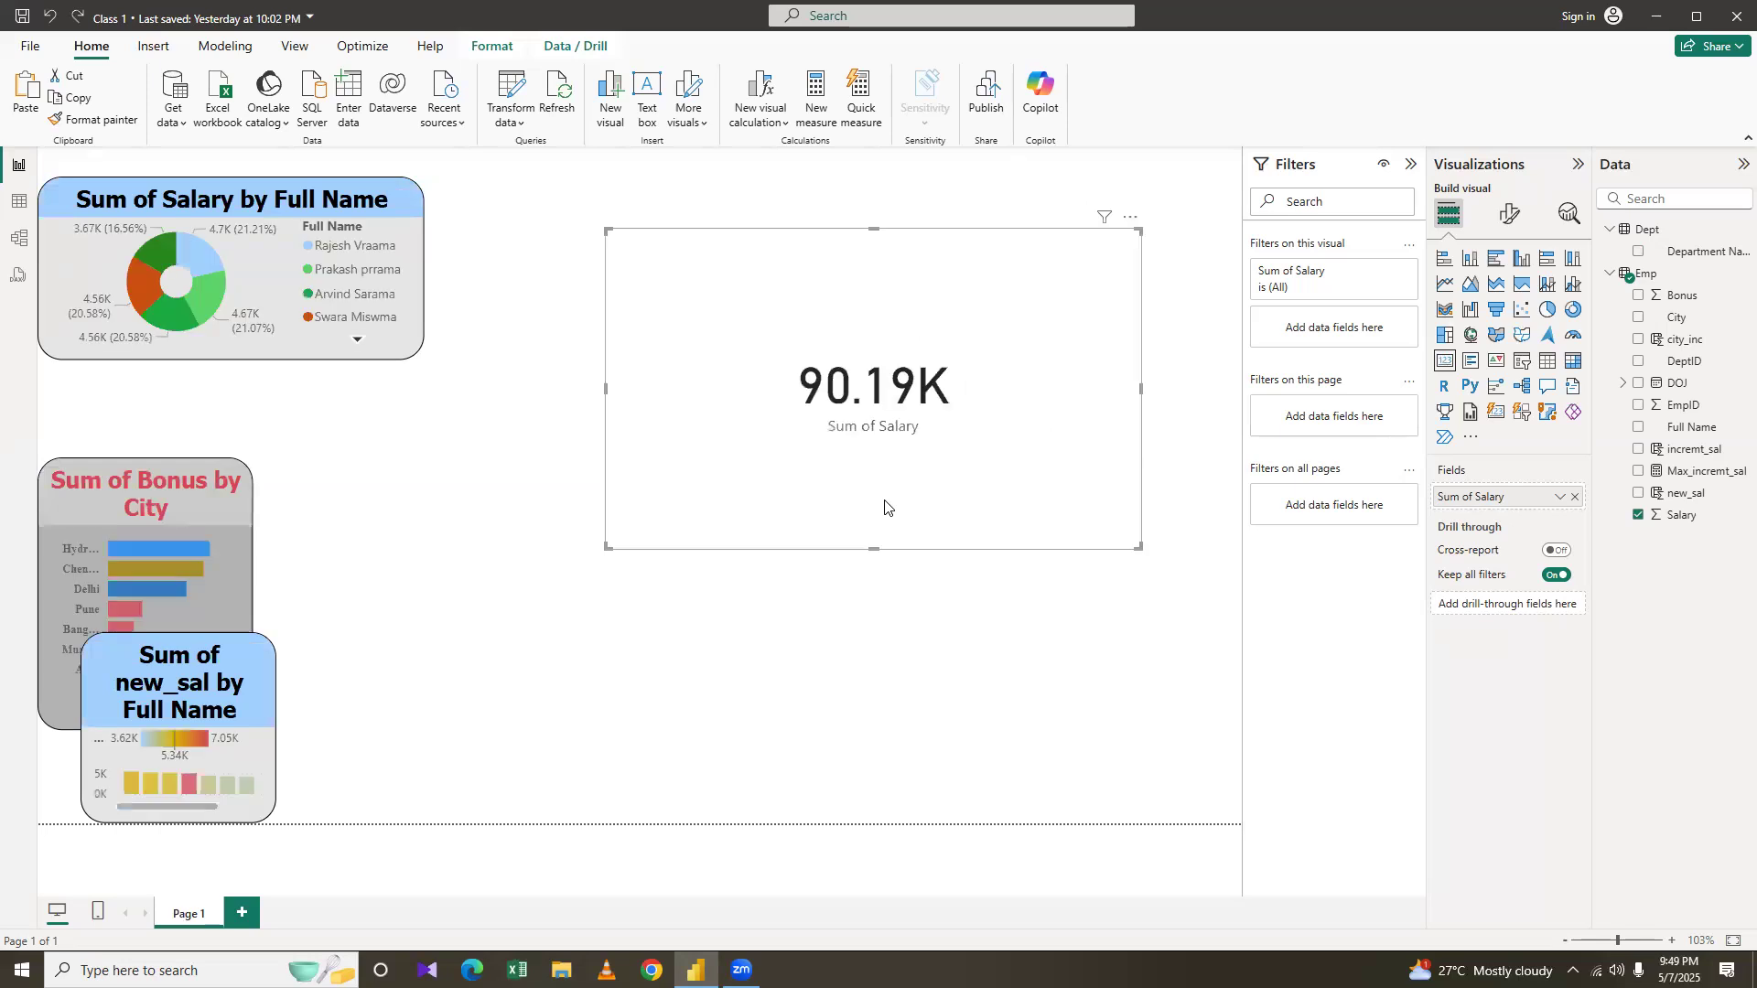
pyautogui.hotkey('ctrl', 'z')
pyautogui.hotkey('ctrl', 'z')
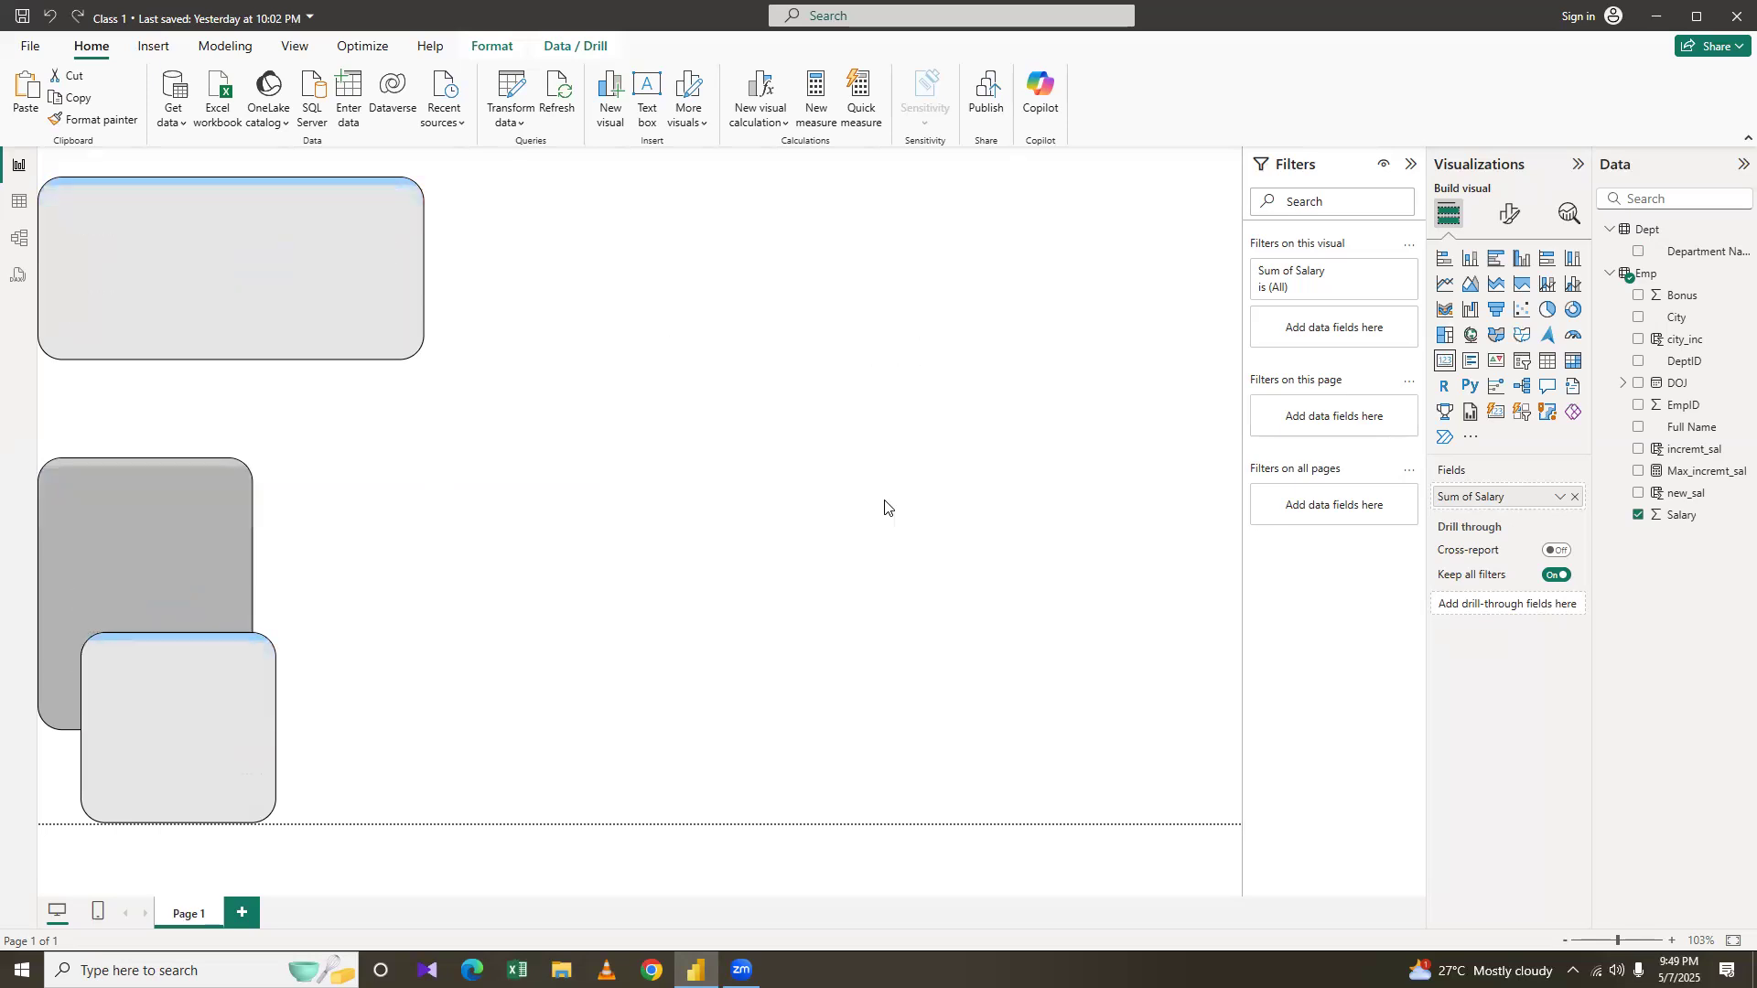
pyautogui.hotkey('ctrl', 'z')
# Shrink the Sum of Salary by Department Name chart and place it over the donut chart to free the page
pyautogui.click(851, 534)
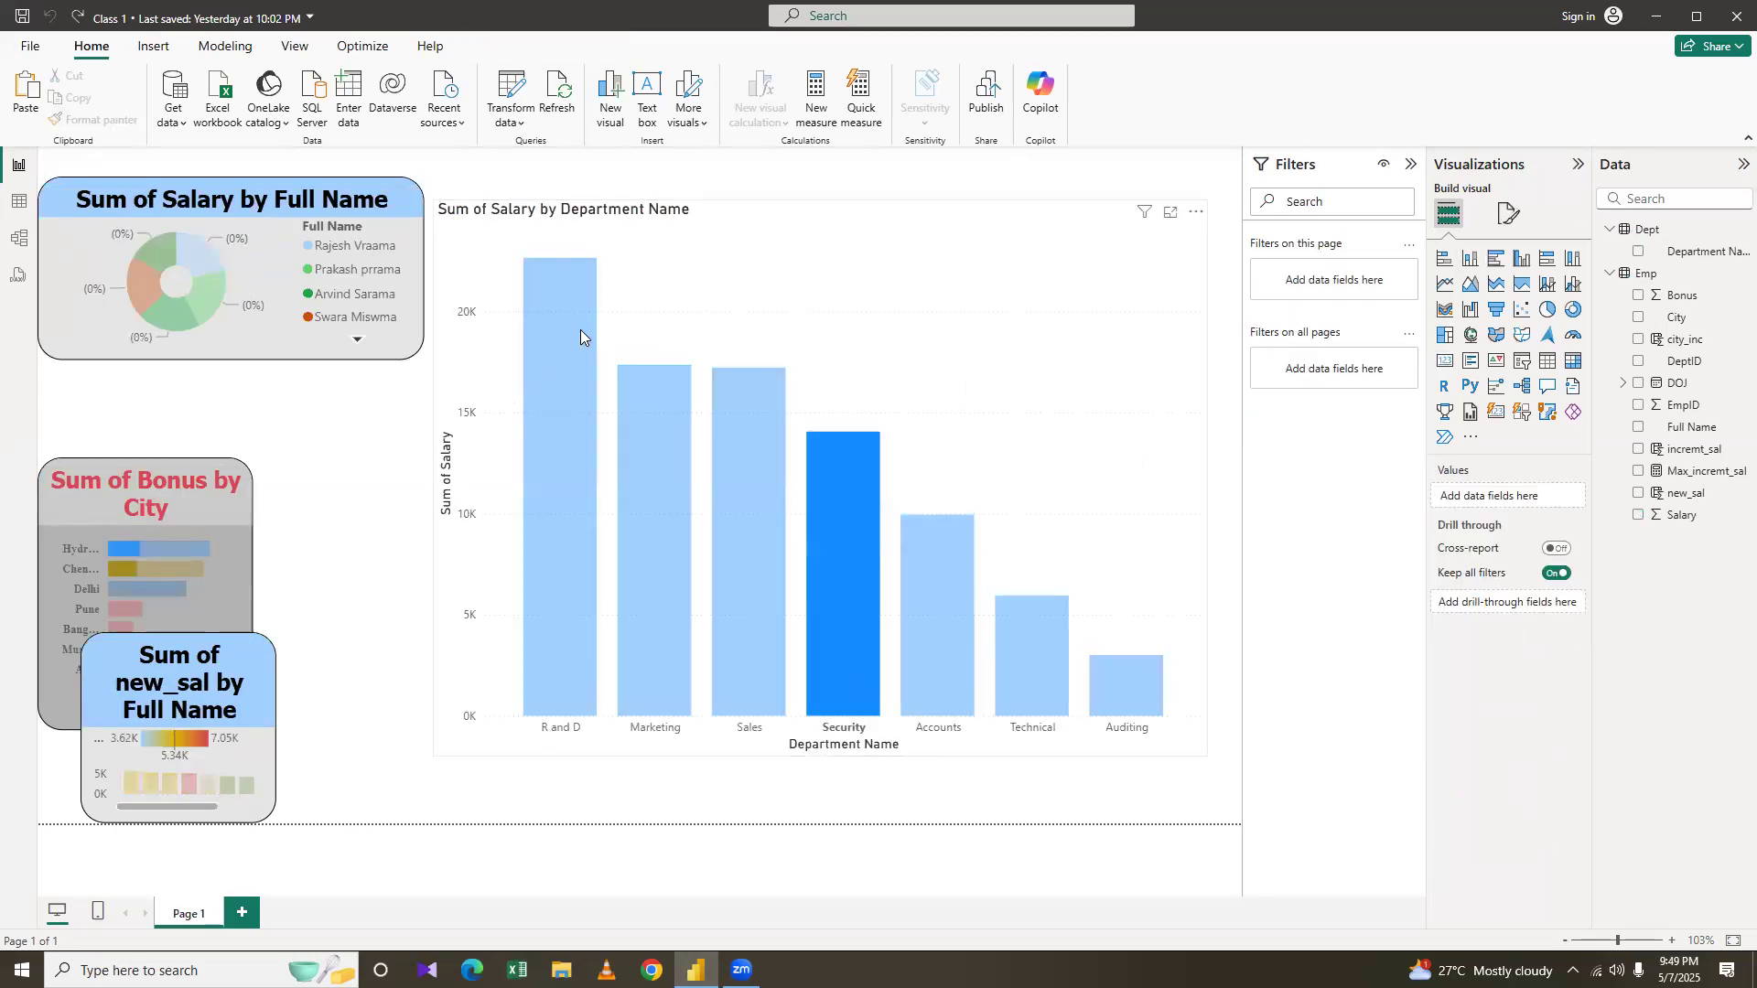
pyautogui.click(1205, 203)
pyautogui.moveTo(1208, 199); pyautogui.dragTo(640, 361)
pyautogui.moveTo(510, 409); pyautogui.dragTo(564, 634)
pyautogui.moveTo(527, 676); pyautogui.dragTo(208, 247)
pyautogui.click(1048, 578)
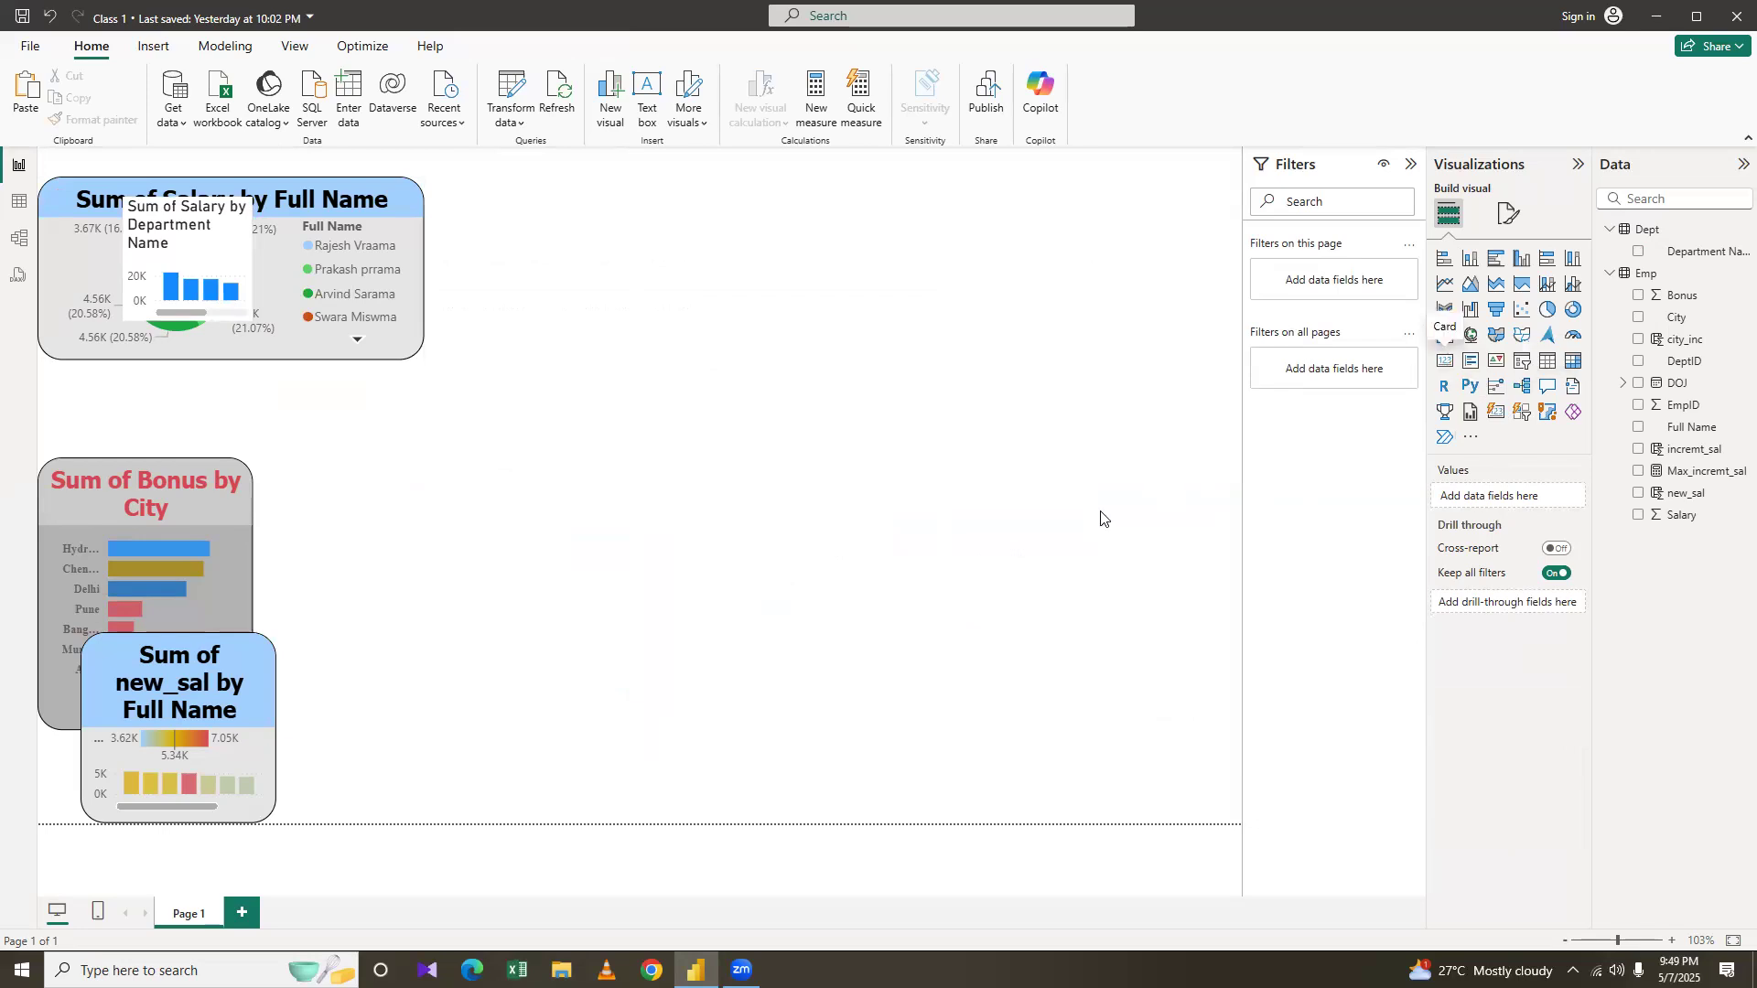
# Add a card visual in the middle of the page showing the Max_incremt_sal measure
pyautogui.click(1445, 360)
pyautogui.moveTo(674, 296); pyautogui.dragTo(963, 487)
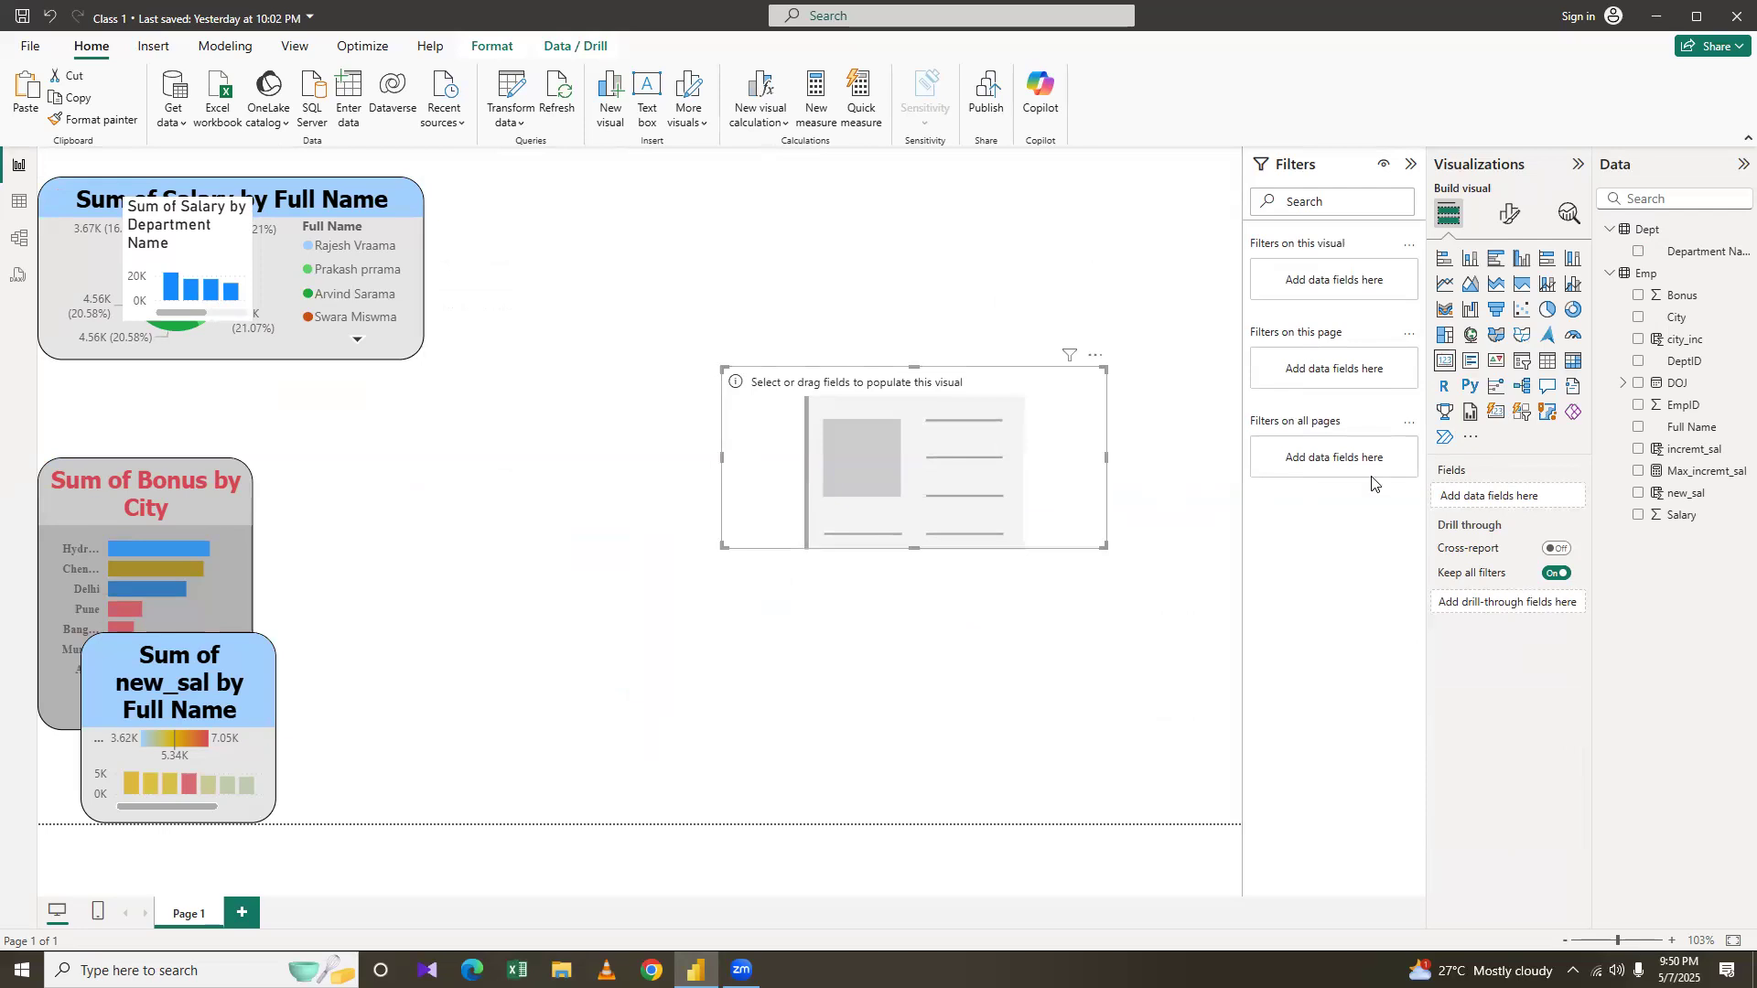
pyautogui.moveTo(1663, 472); pyautogui.dragTo(859, 510)
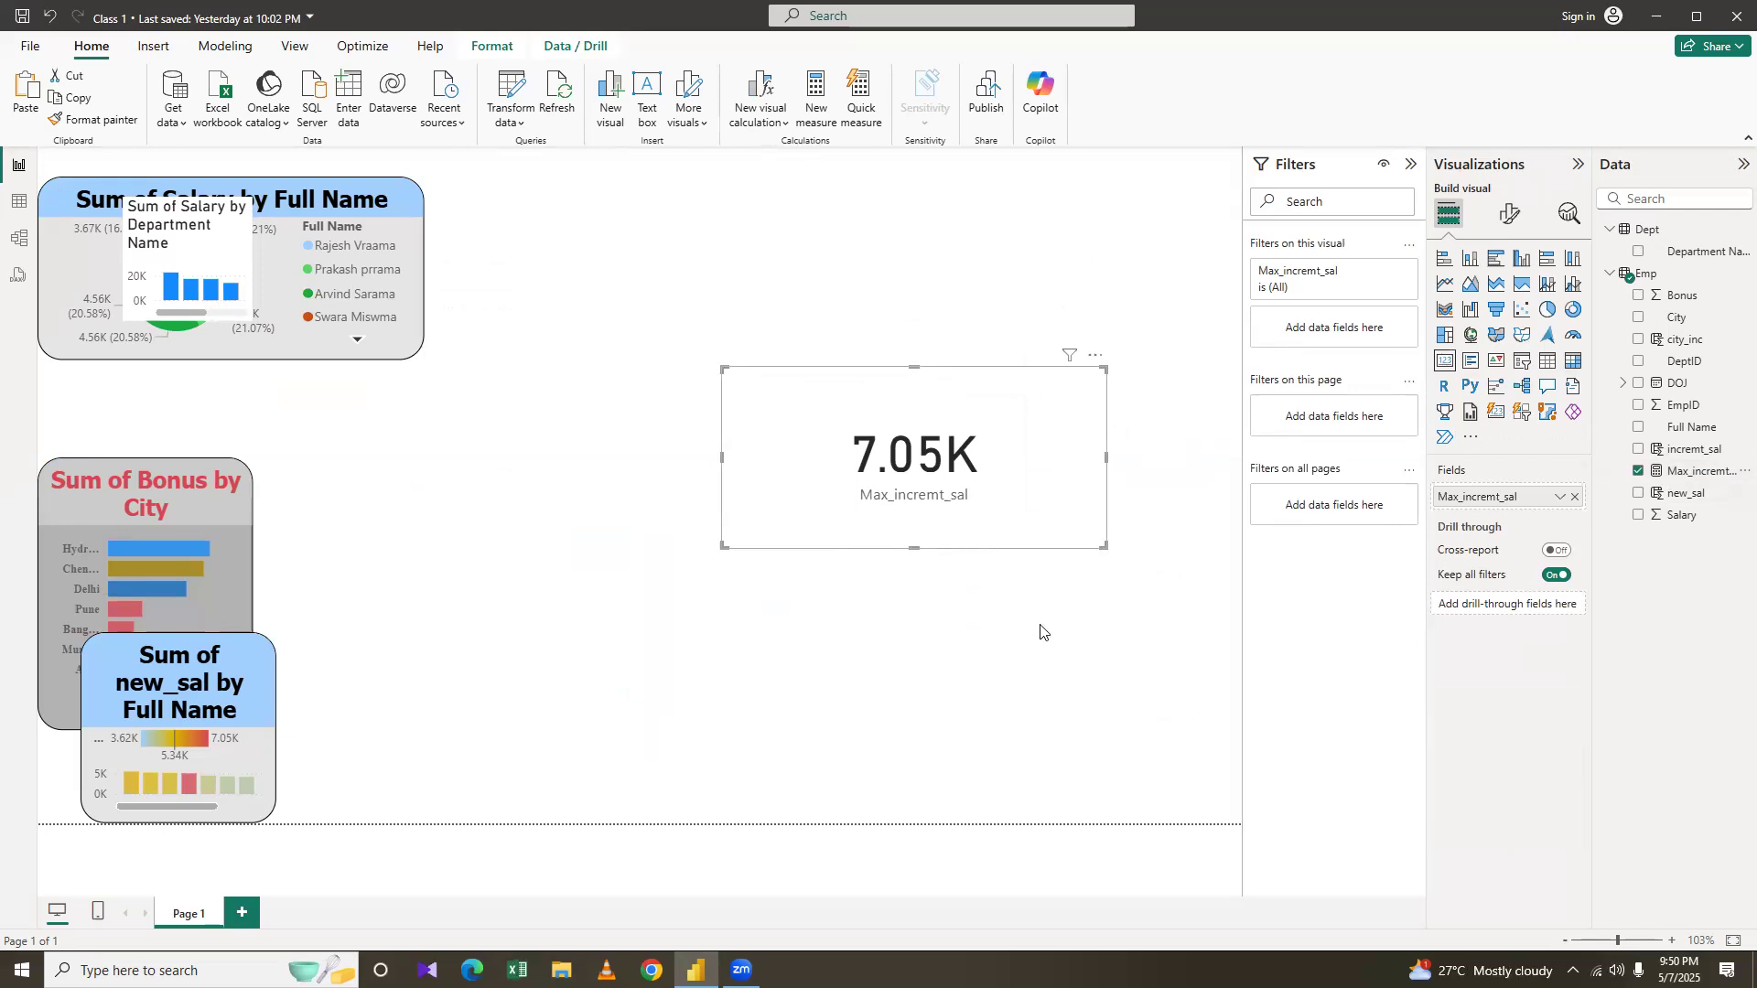
# Shrink the Max_incremt_sal card in the middle of the report page
pyautogui.moveTo(1105, 547)
pyautogui.mouseDown()
pyautogui.moveTo(926, 543)
pyautogui.moveTo(1012, 543)
pyautogui.mouseUp()
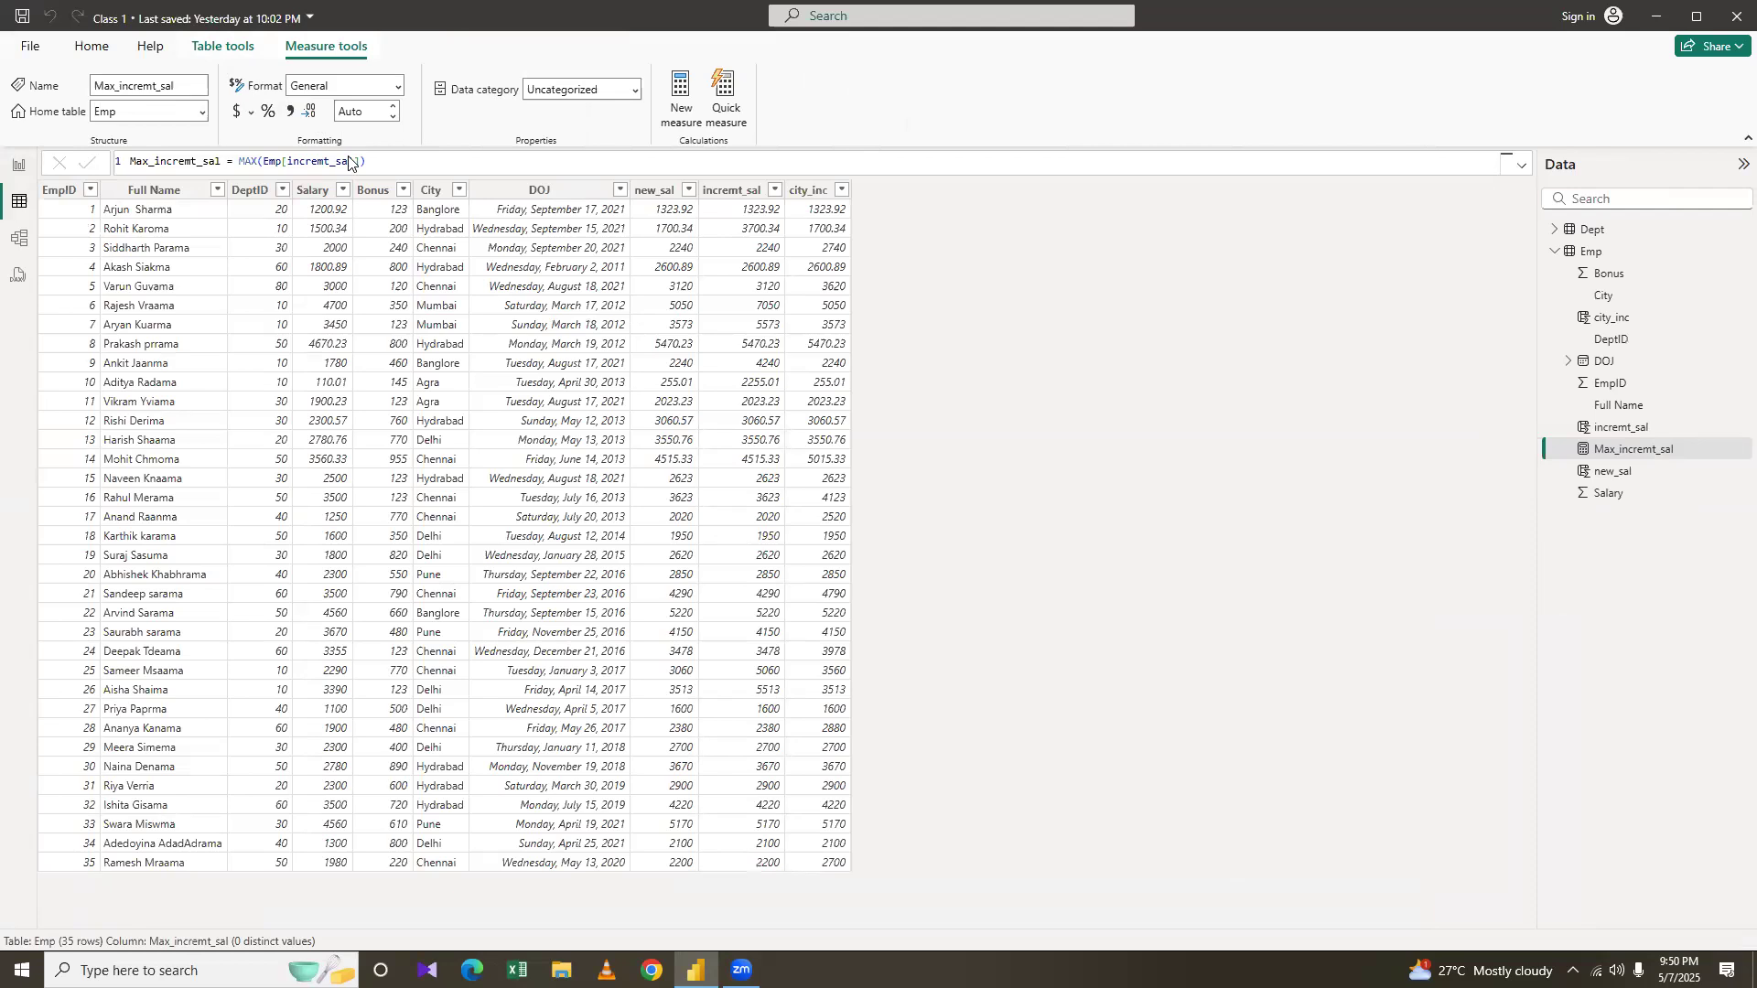
# Create a new measure in the Emp table defined as Min_incremt_sal = MIN(Emp[incremt_sal])
pyautogui.click(222, 47)
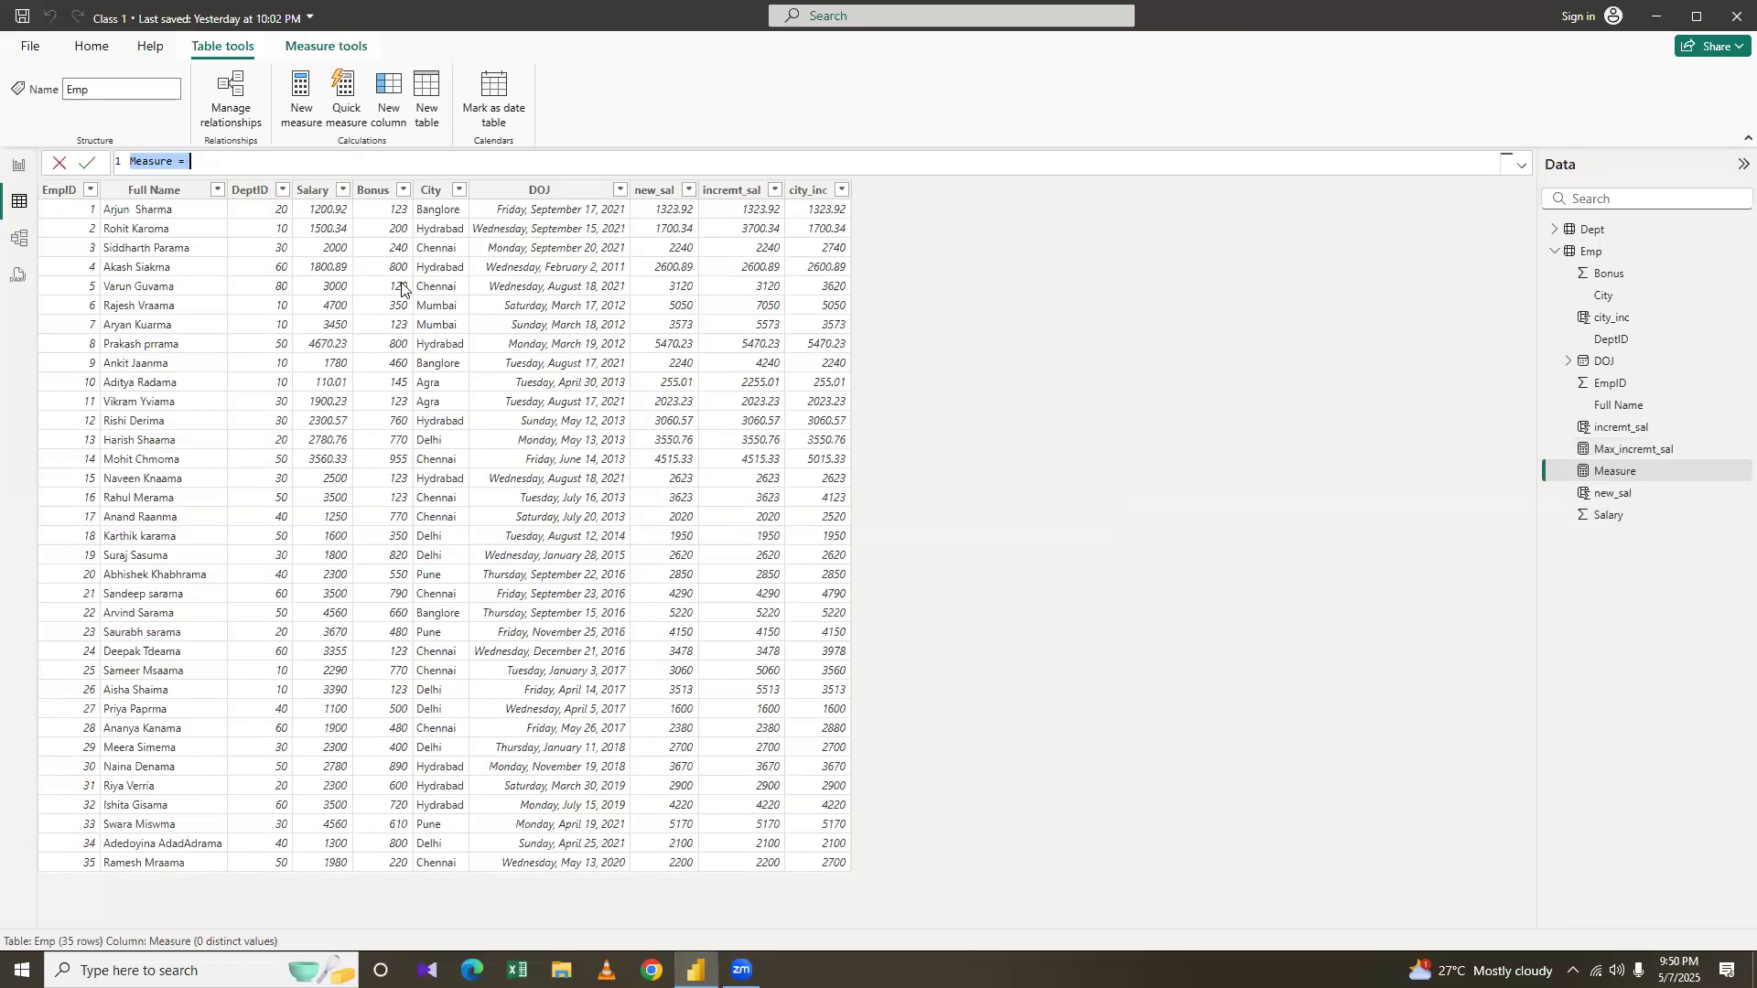
pyautogui.write('m')
pyautogui.write('in_incremt_sal = MIN(')
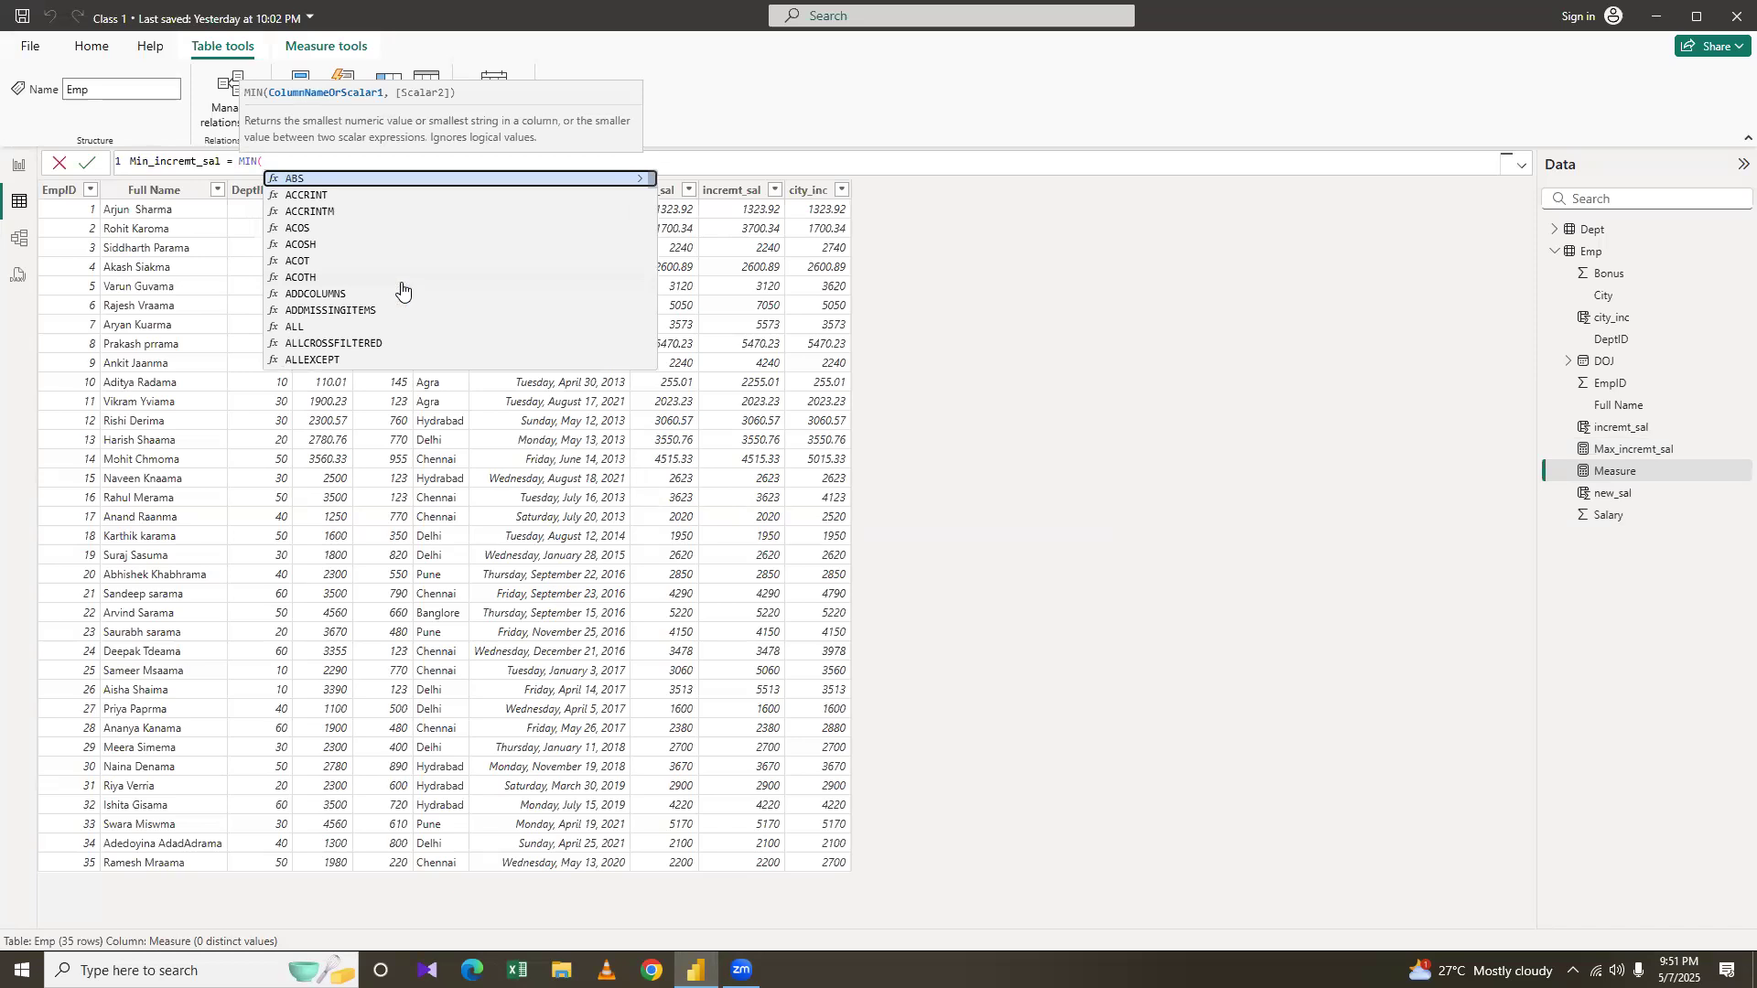
pyautogui.write('in')
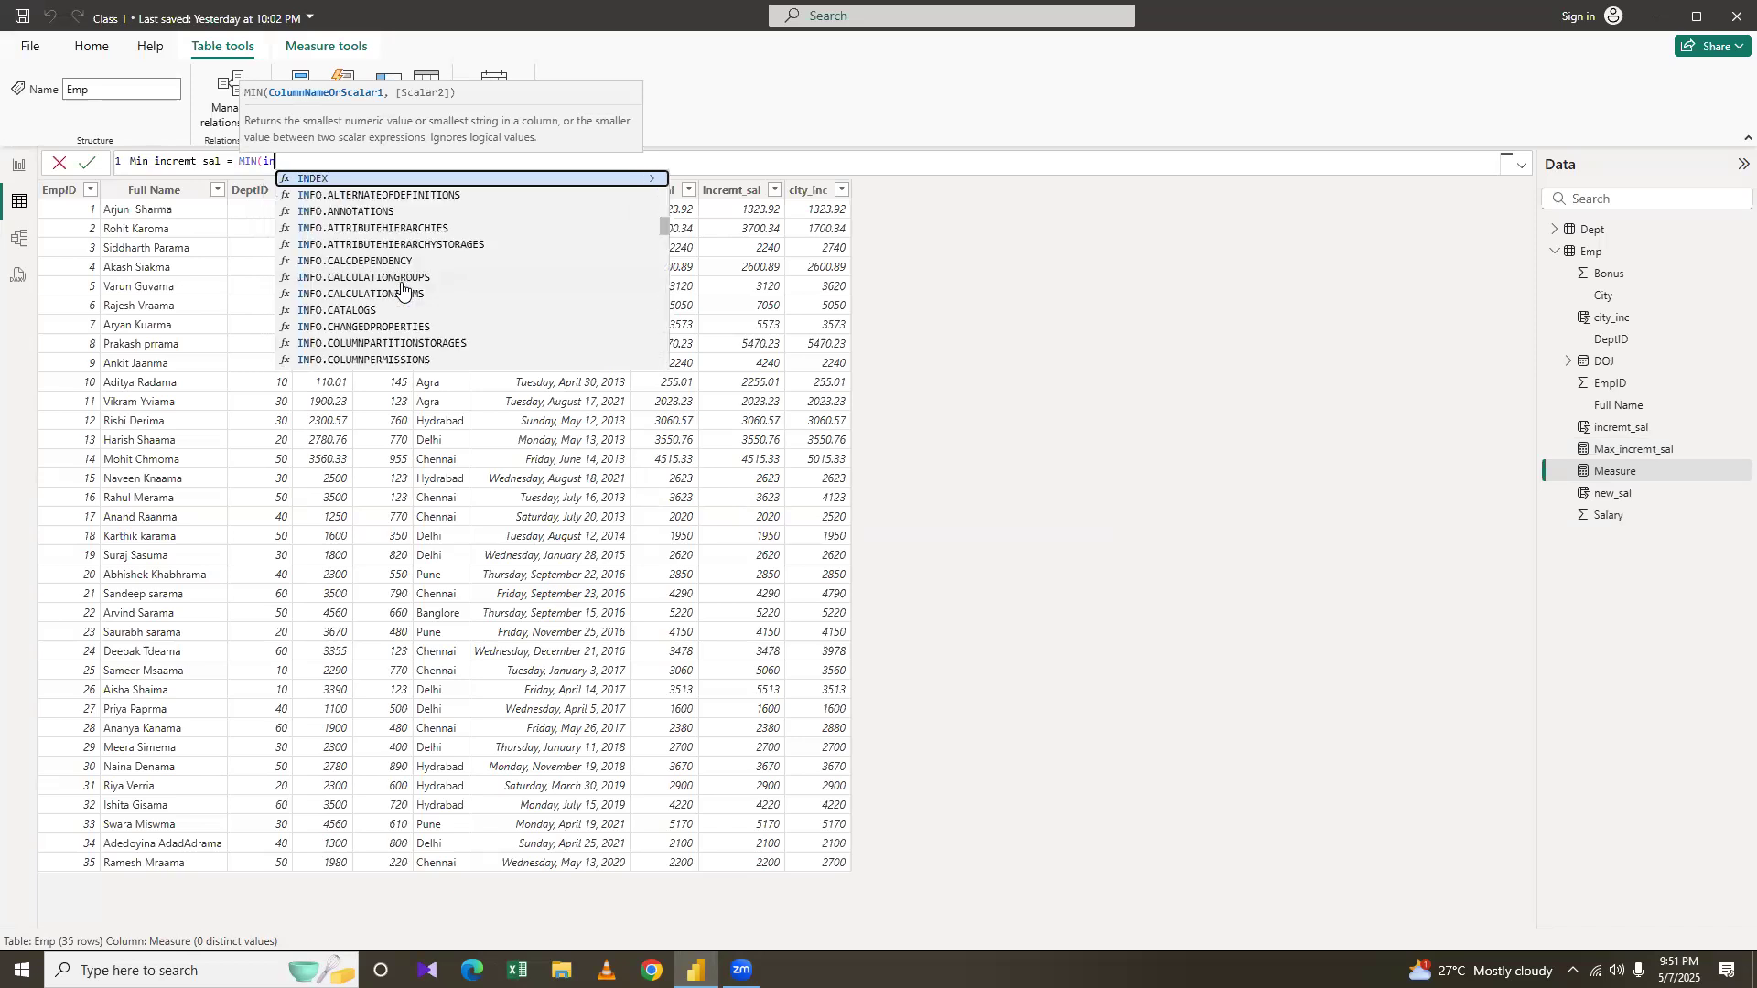
pyautogui.write('c')
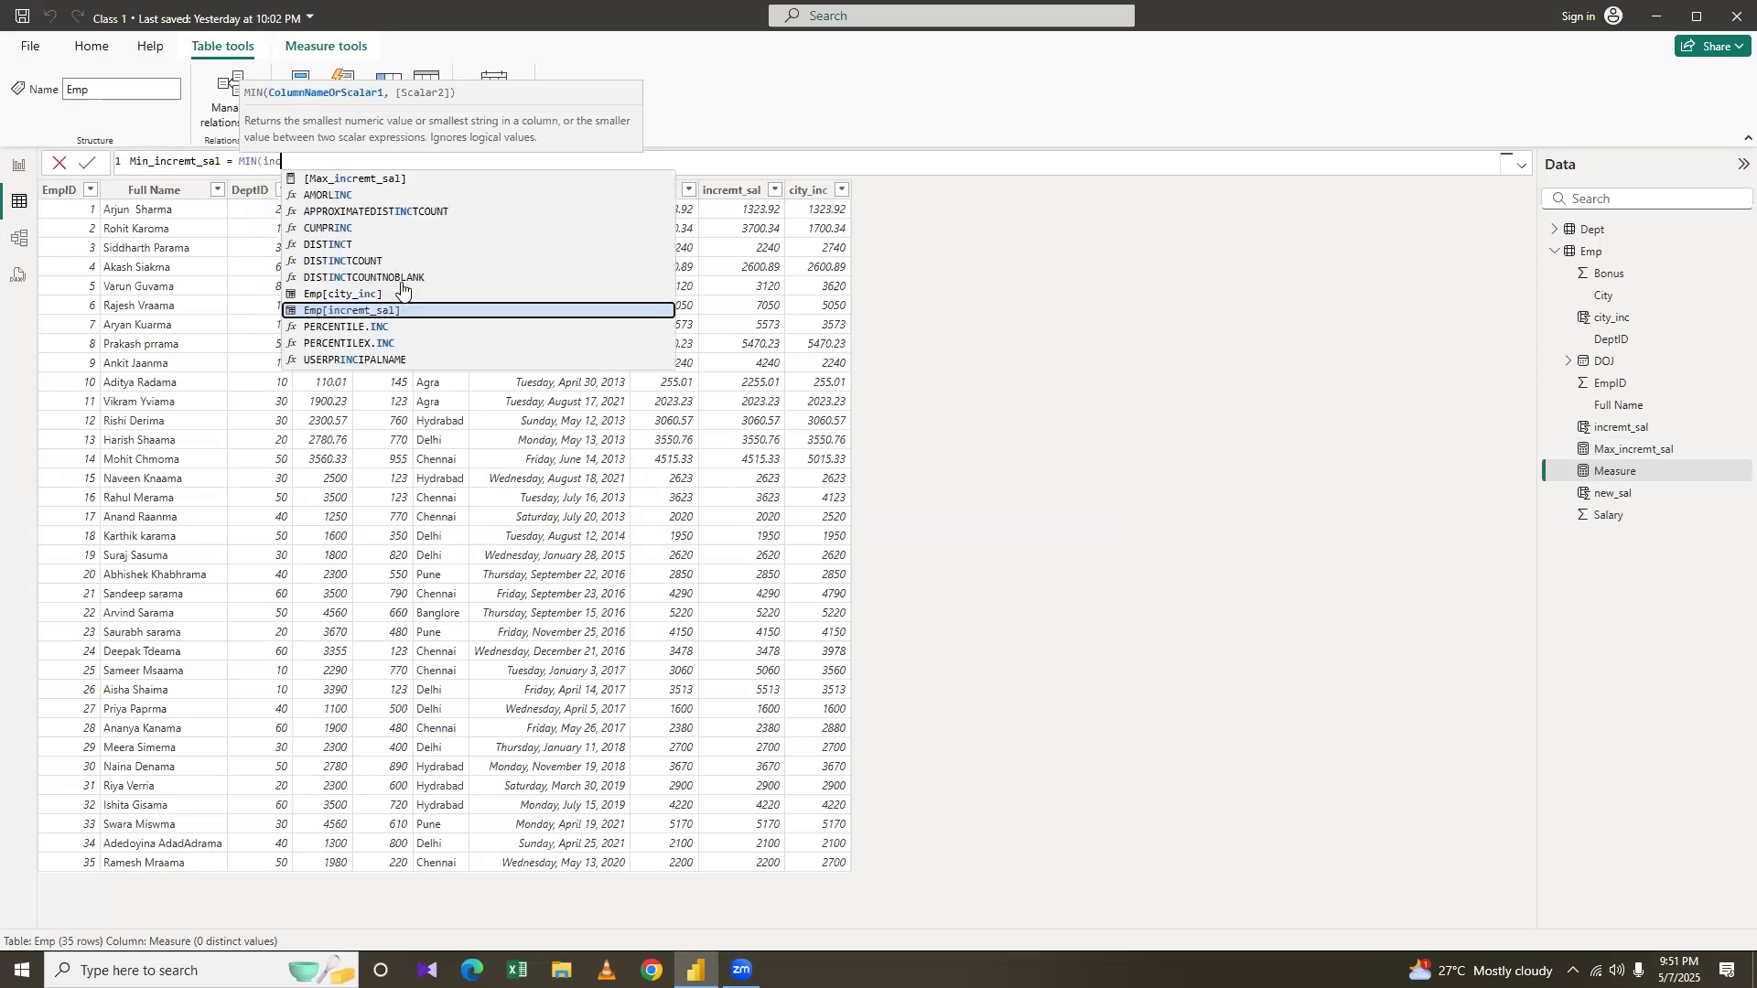
pyautogui.press('Up')
pyautogui.press('Up')
pyautogui.press('Up')
pyautogui.press('Up')
pyautogui.press('Up')
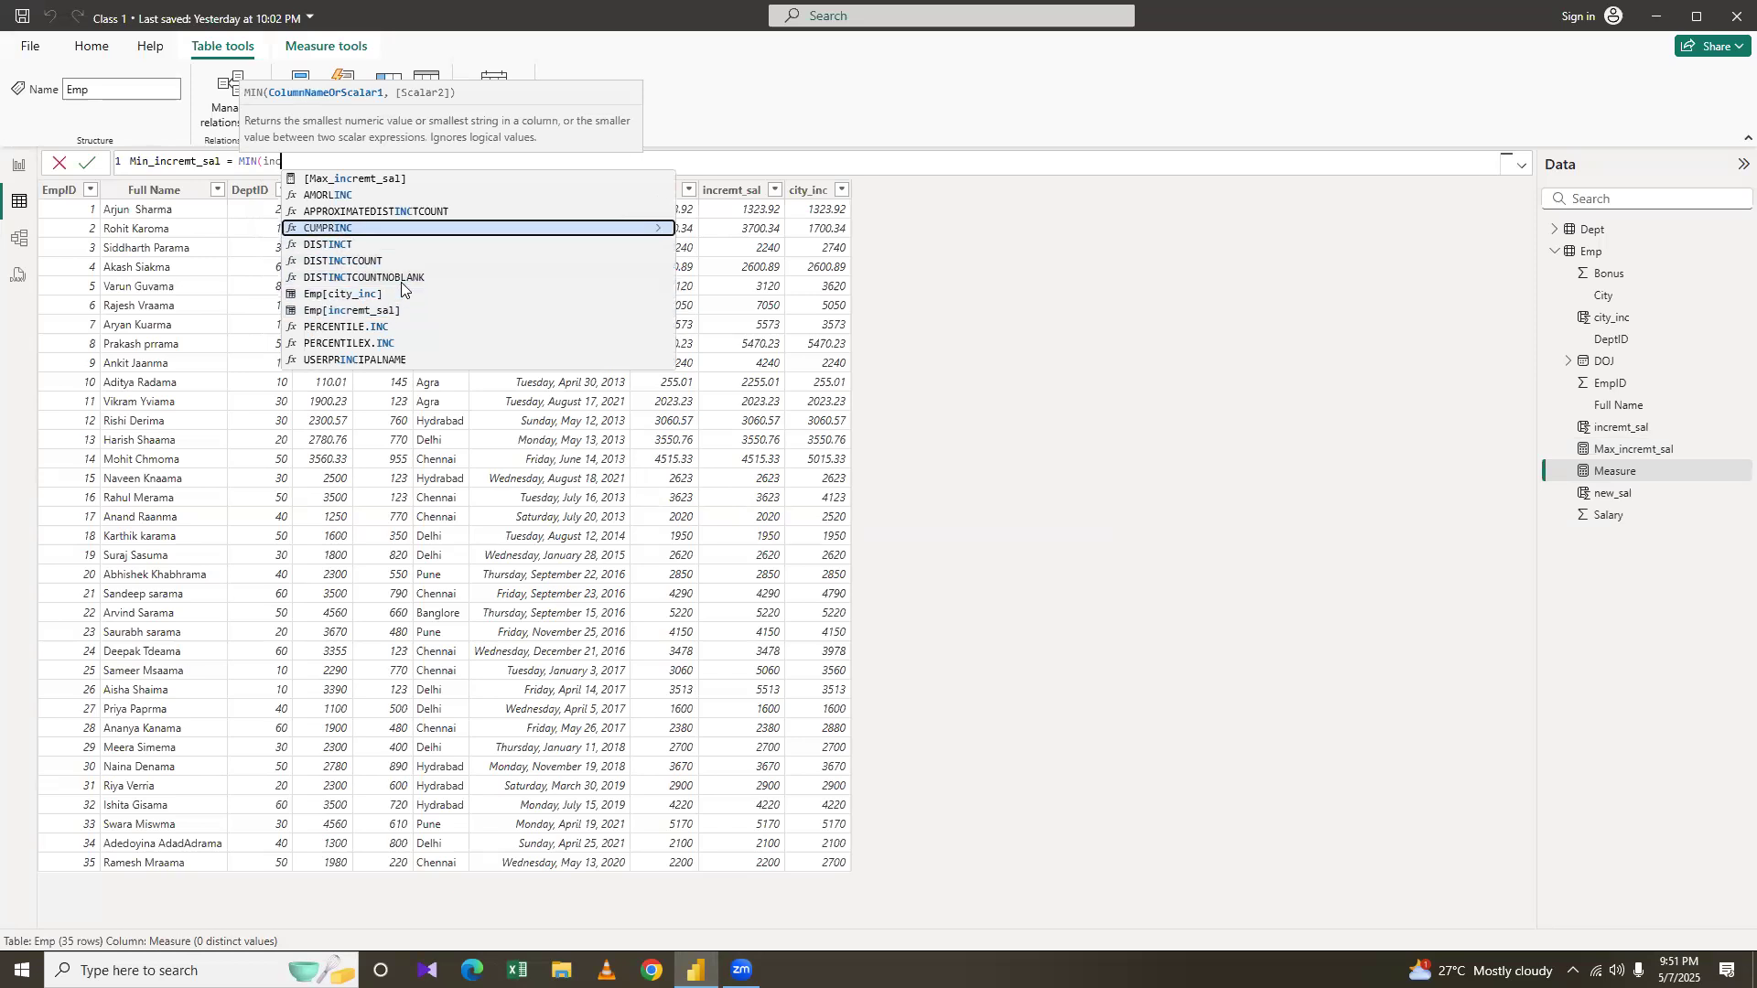
pyautogui.press('Down')
pyautogui.press('Down')
pyautogui.press('Down')
pyautogui.press('Down')
pyautogui.press('Down')
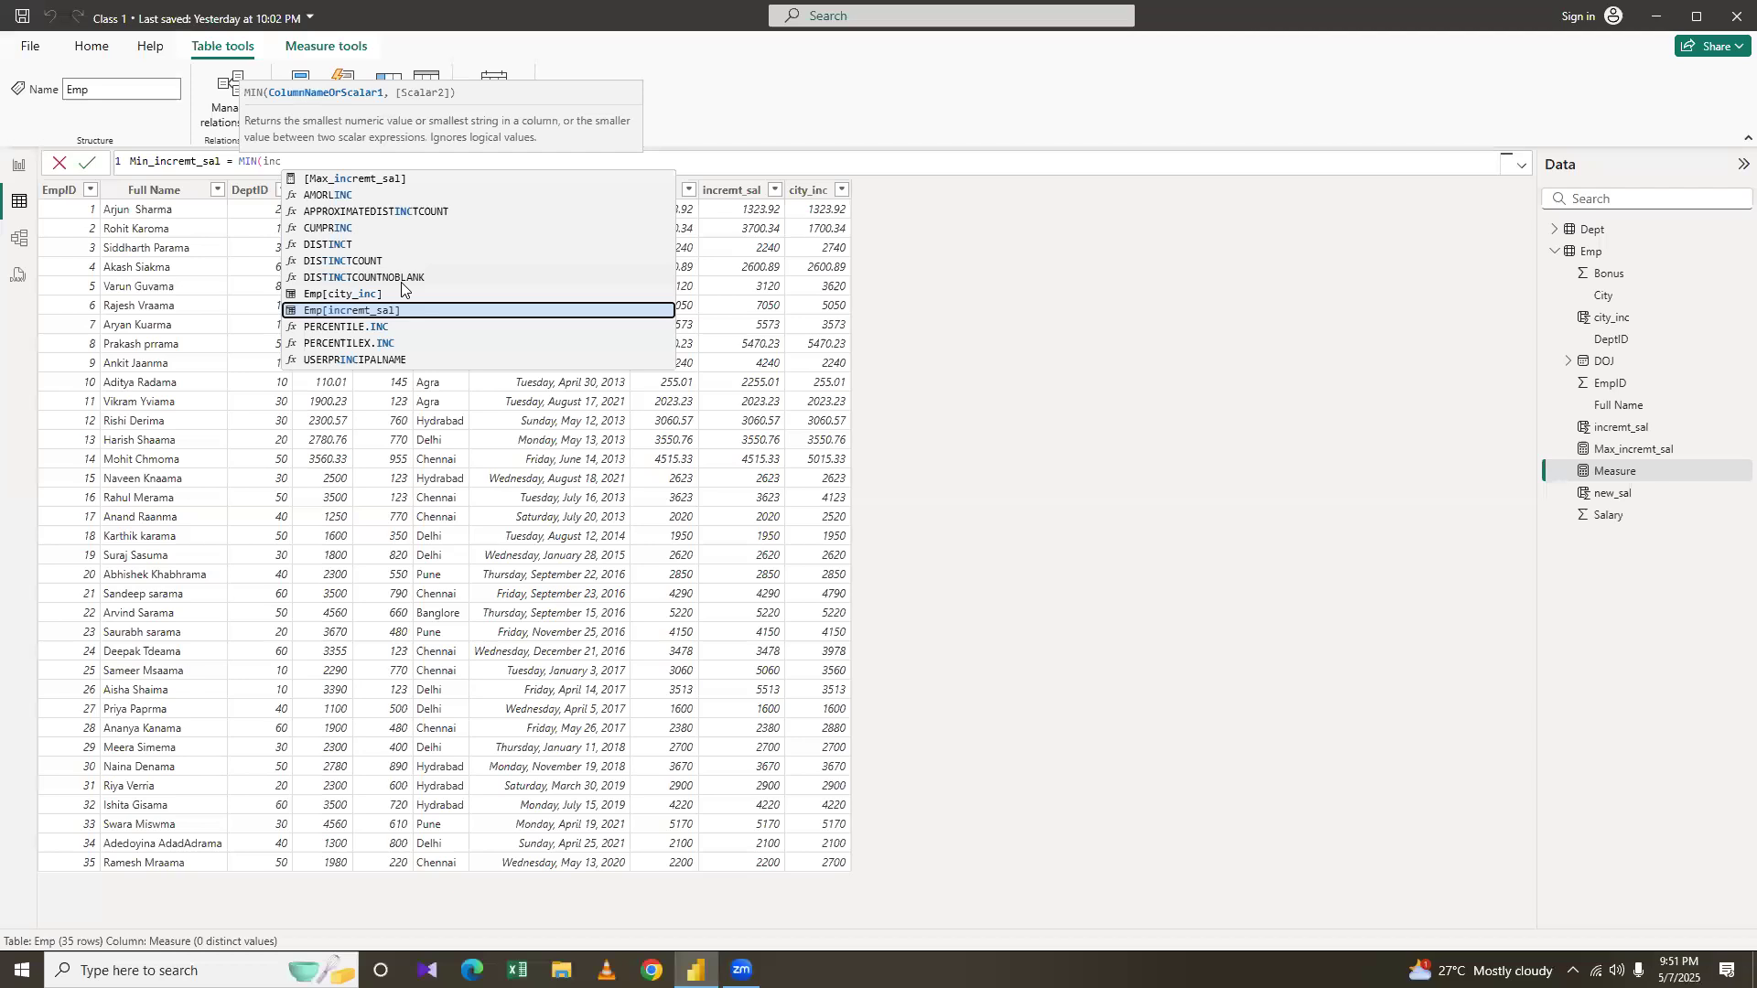
pyautogui.press('Tab')
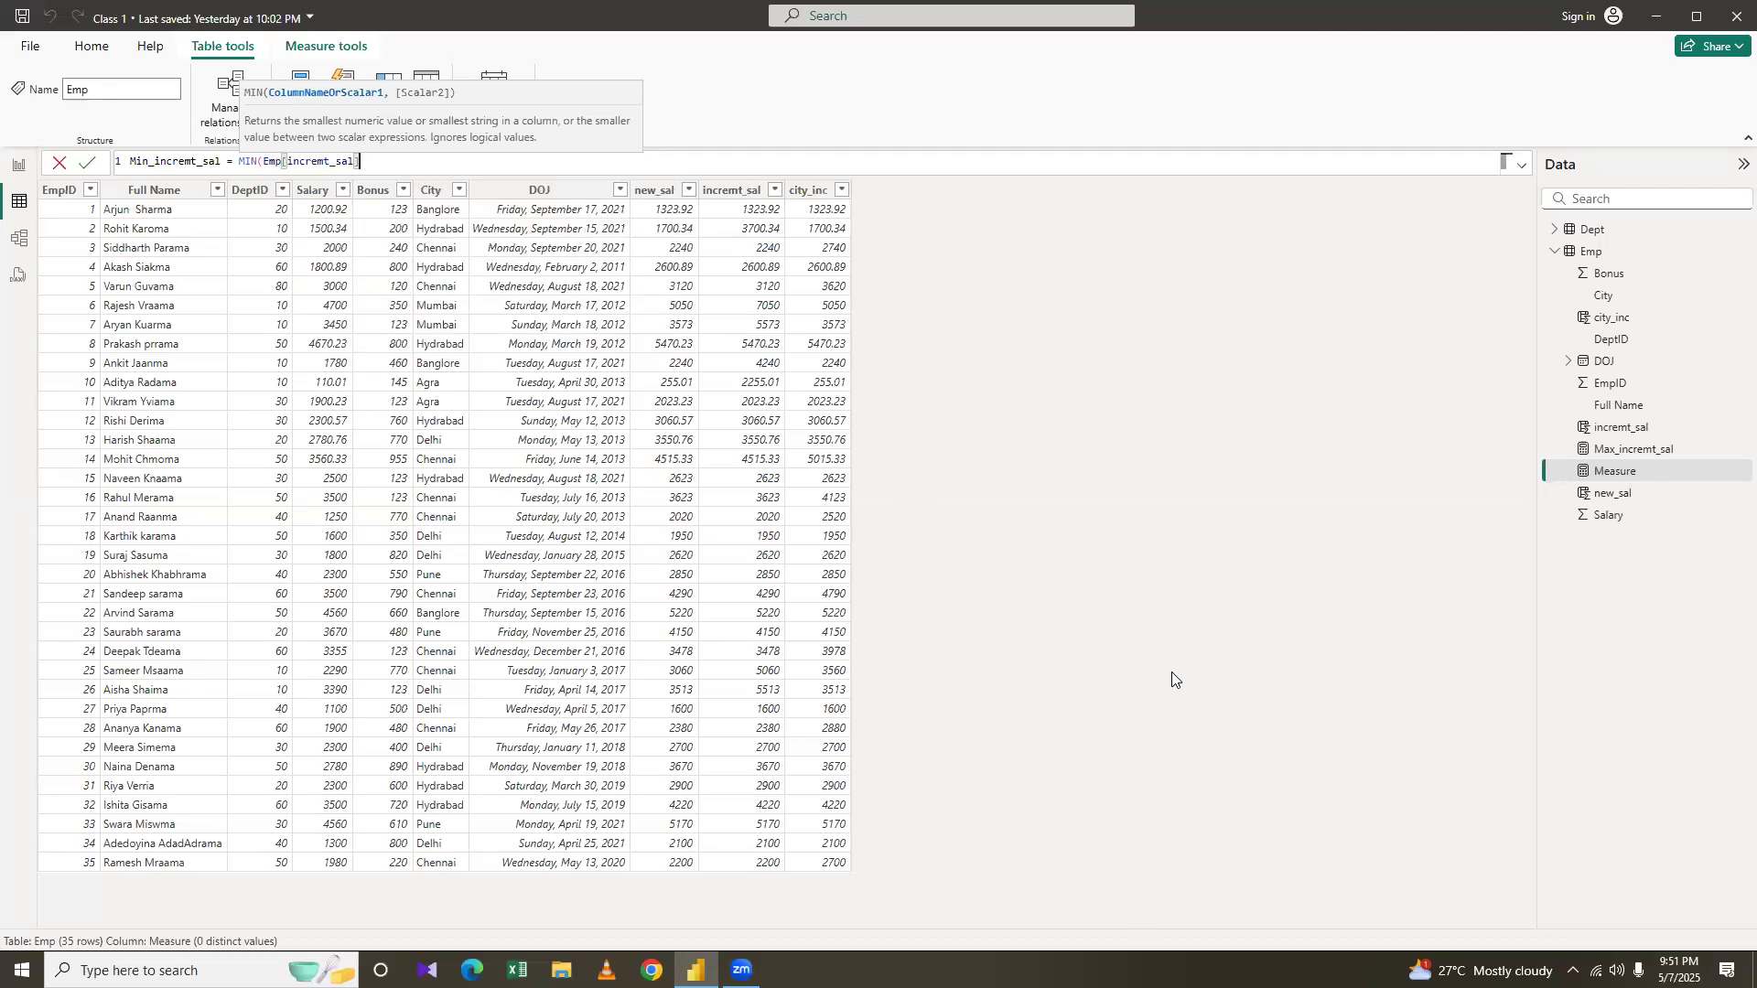
pyautogui.press('Return')
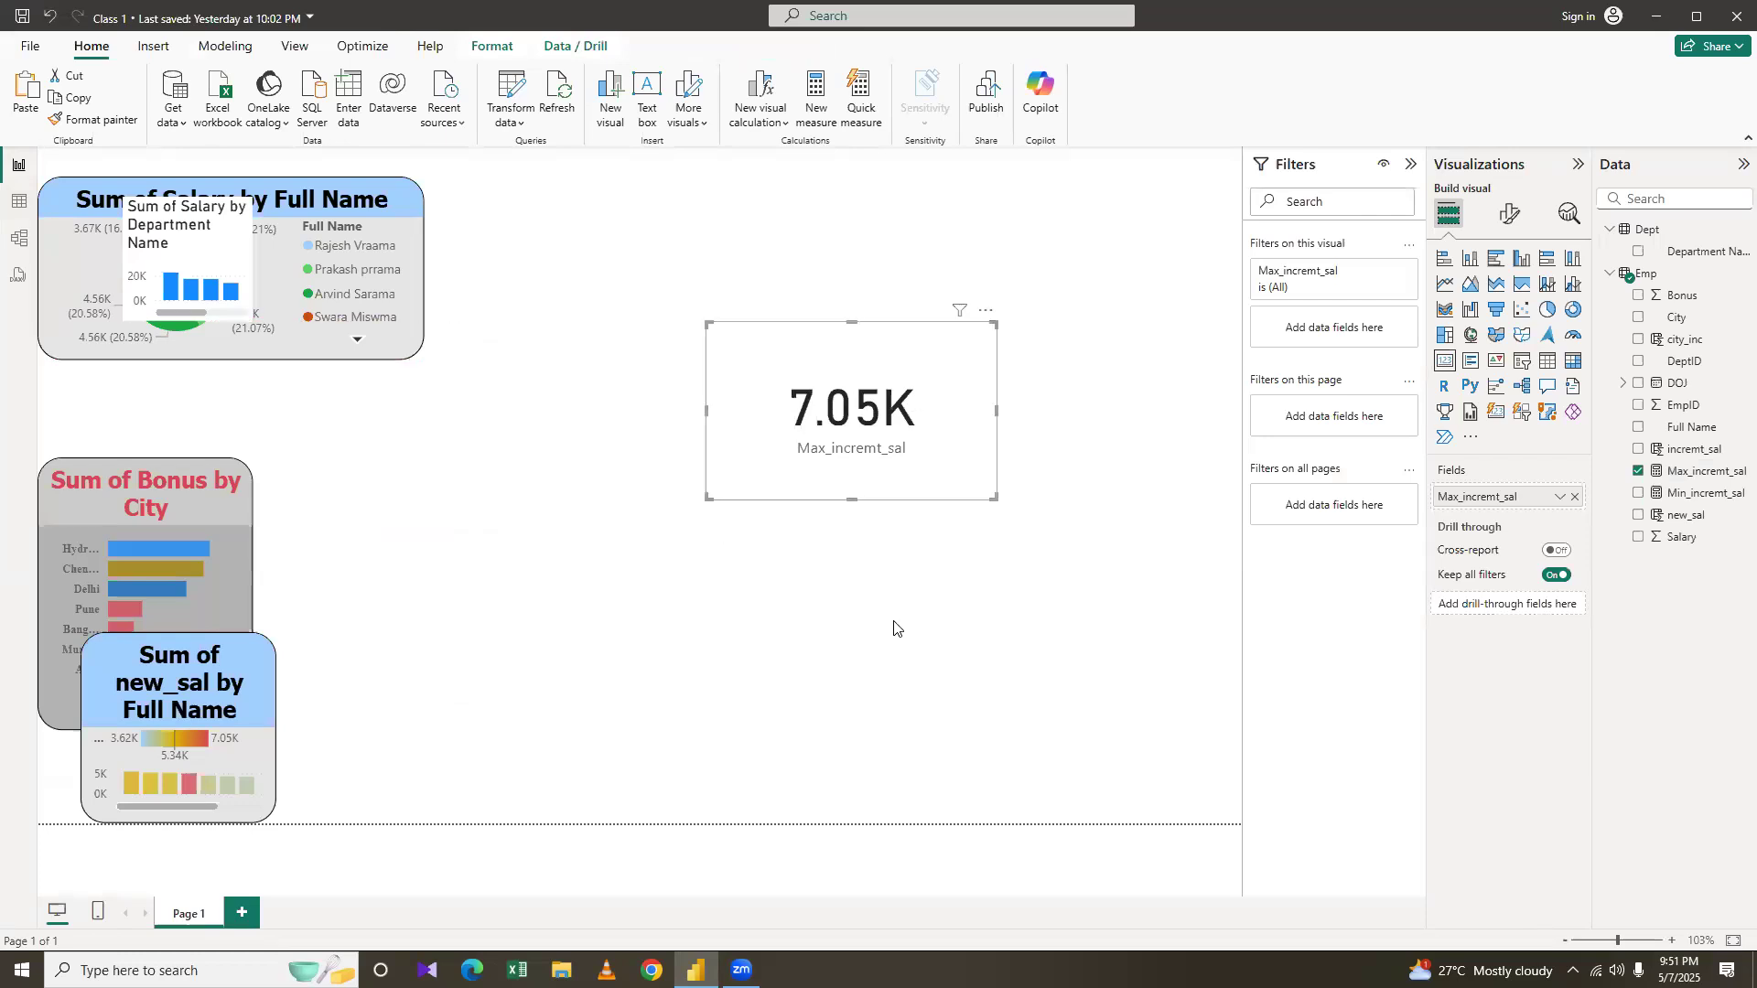
# Duplicate the Sum of Salary by Full Name donut chart, leaving the copy overlapping the original
pyautogui.click(554, 558)
pyautogui.click(258, 347)
pyautogui.hotkey('ctrl', 'c')
pyautogui.hotkey('ctrl', 'v')
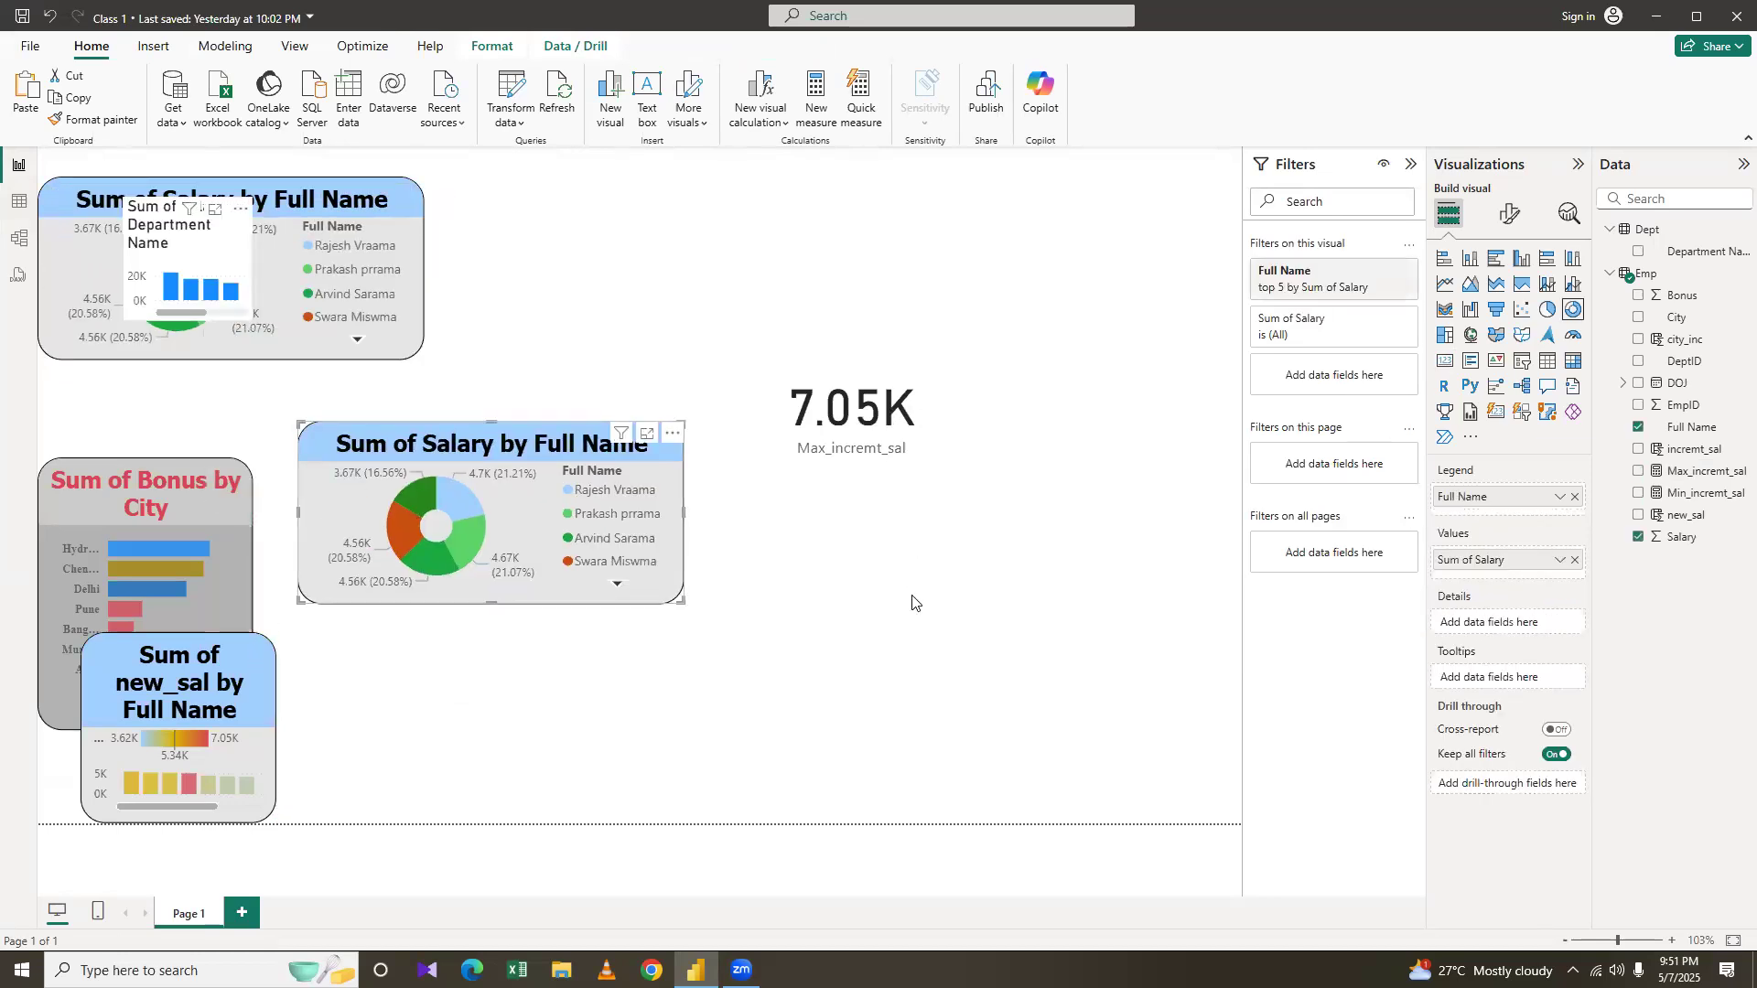
pyautogui.hotkey('ctrl', 'z')
pyautogui.hotkey('ctrl', 'z')
# Duplicate the Max_incremt_sal card below the original and make the copy show the Min_incremt_sal measure
pyautogui.moveTo(1673, 493); pyautogui.dragTo(926, 668)
pyautogui.click(933, 750)
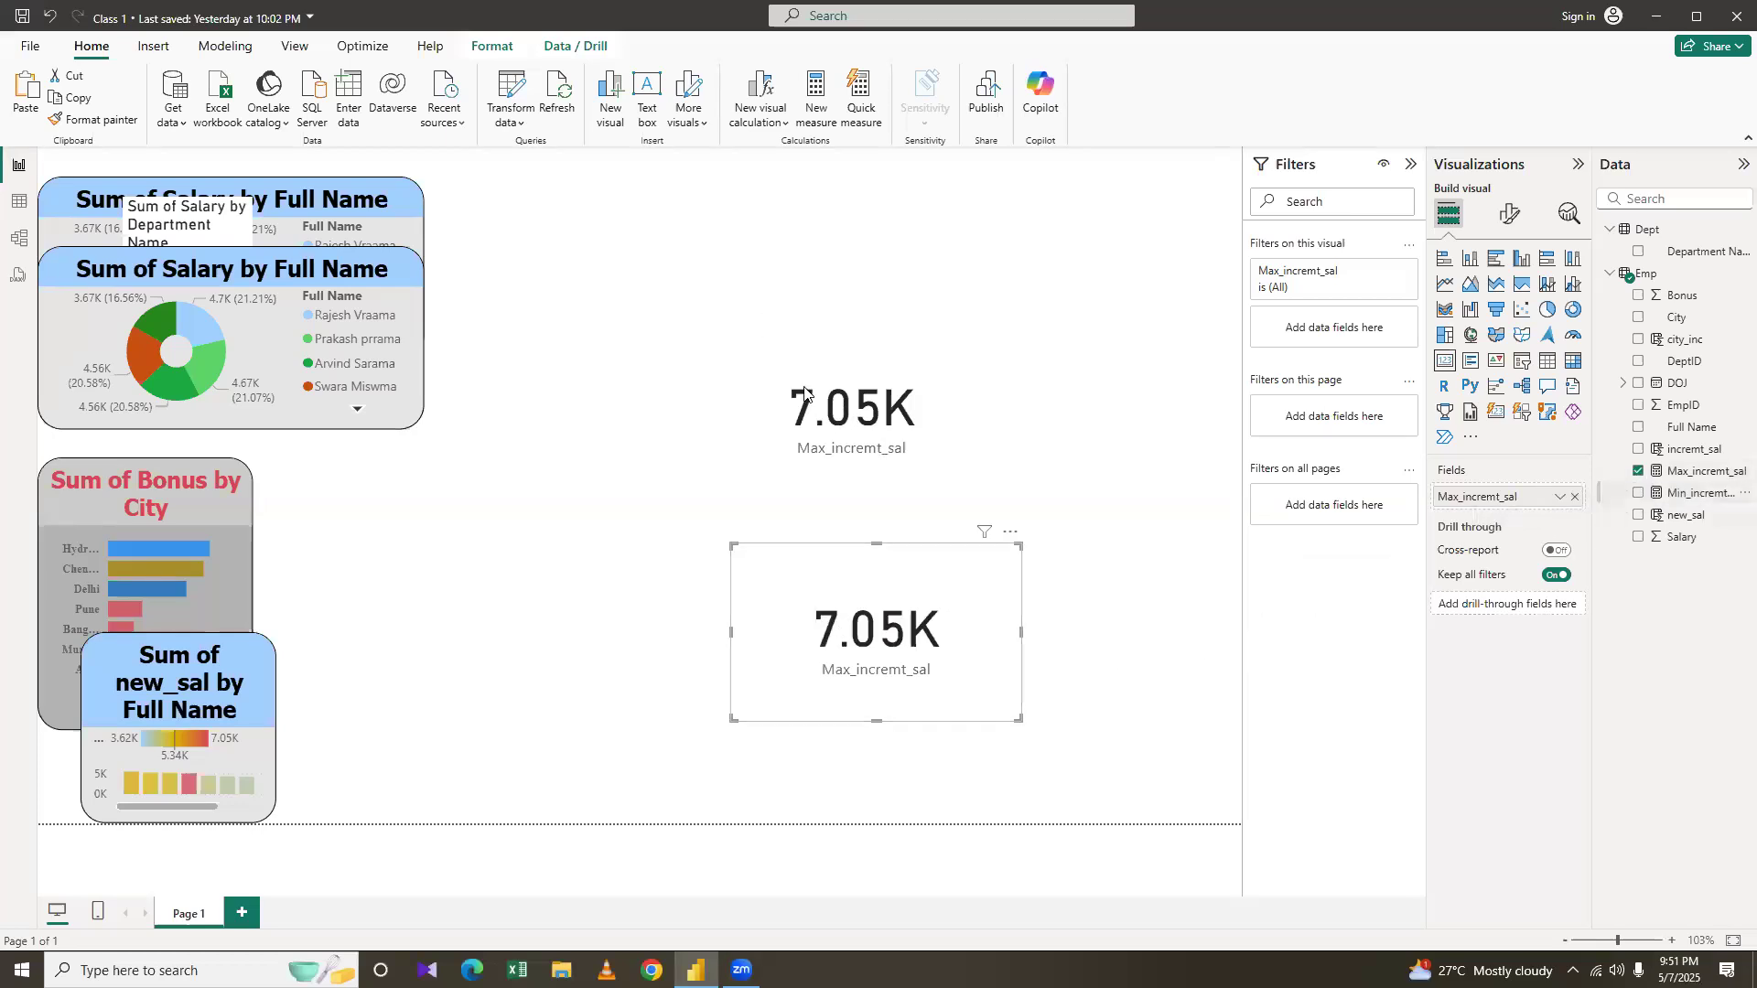
pyautogui.hotkey('ctrl', 'z')
pyautogui.hotkey('ctrl', 'y')
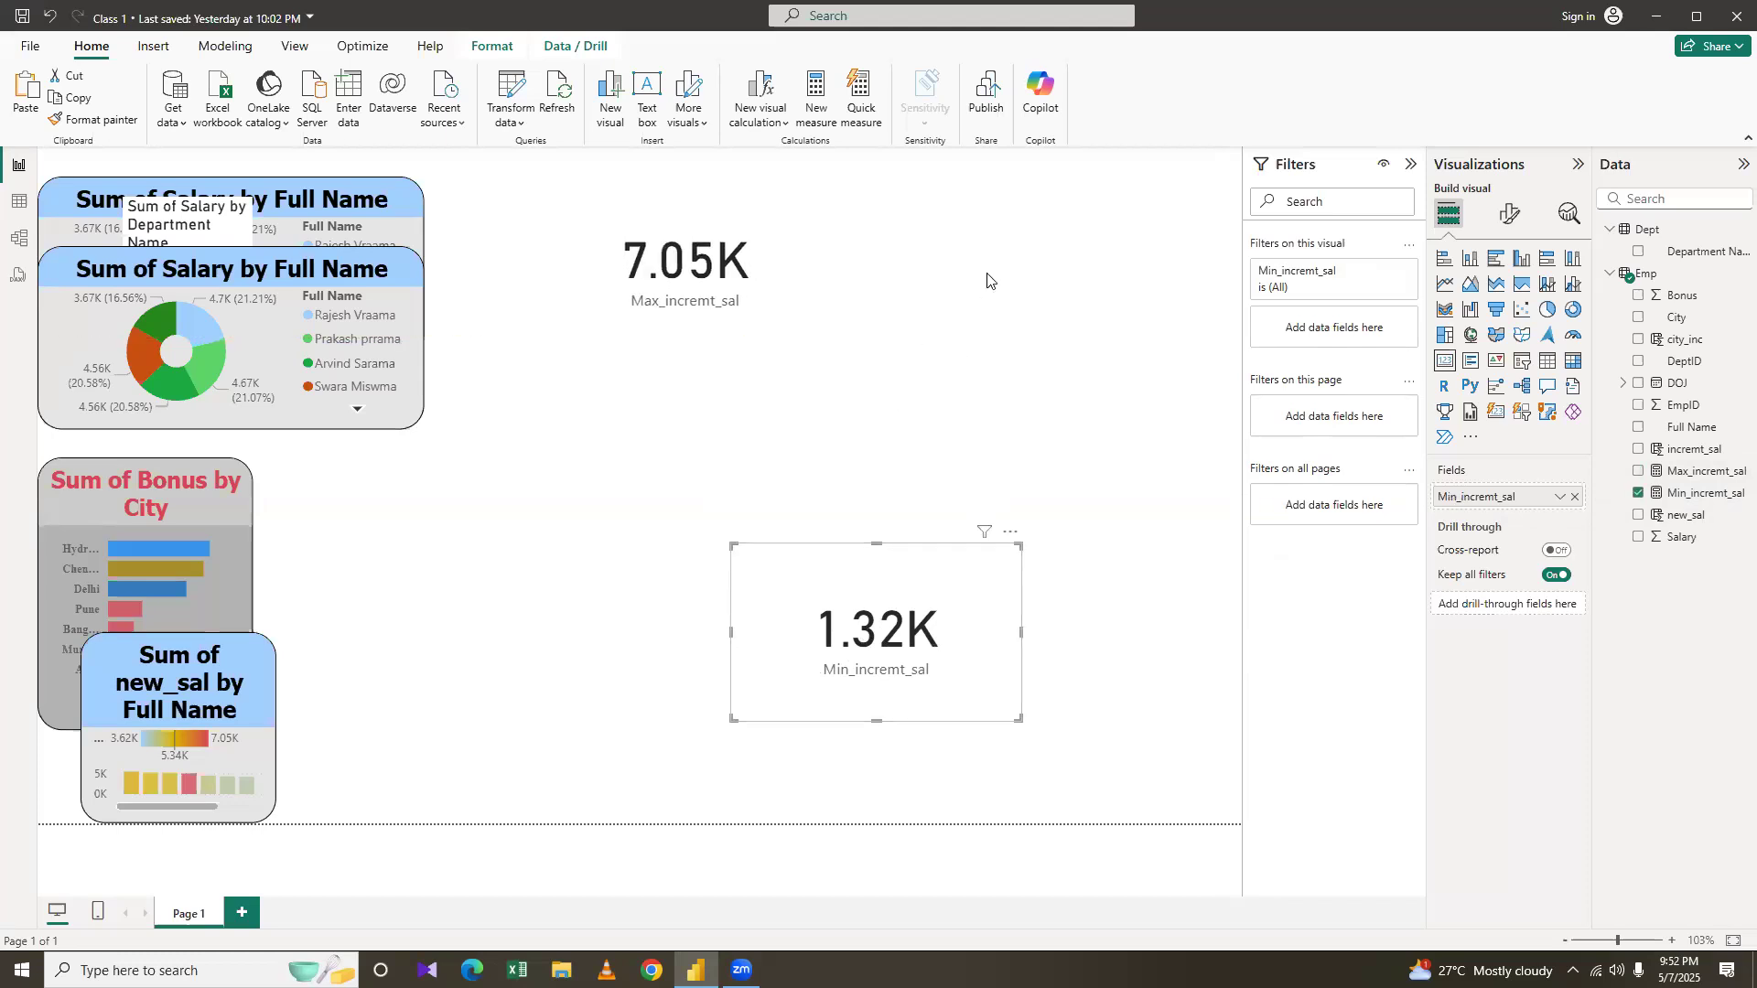
# Shrink the Min_incremt_sal card and place it beside the Max_incremt_sal card near the top of the page
pyautogui.moveTo(733, 719); pyautogui.dragTo(803, 671)
pyautogui.moveTo(806, 550); pyautogui.dragTo(895, 212)
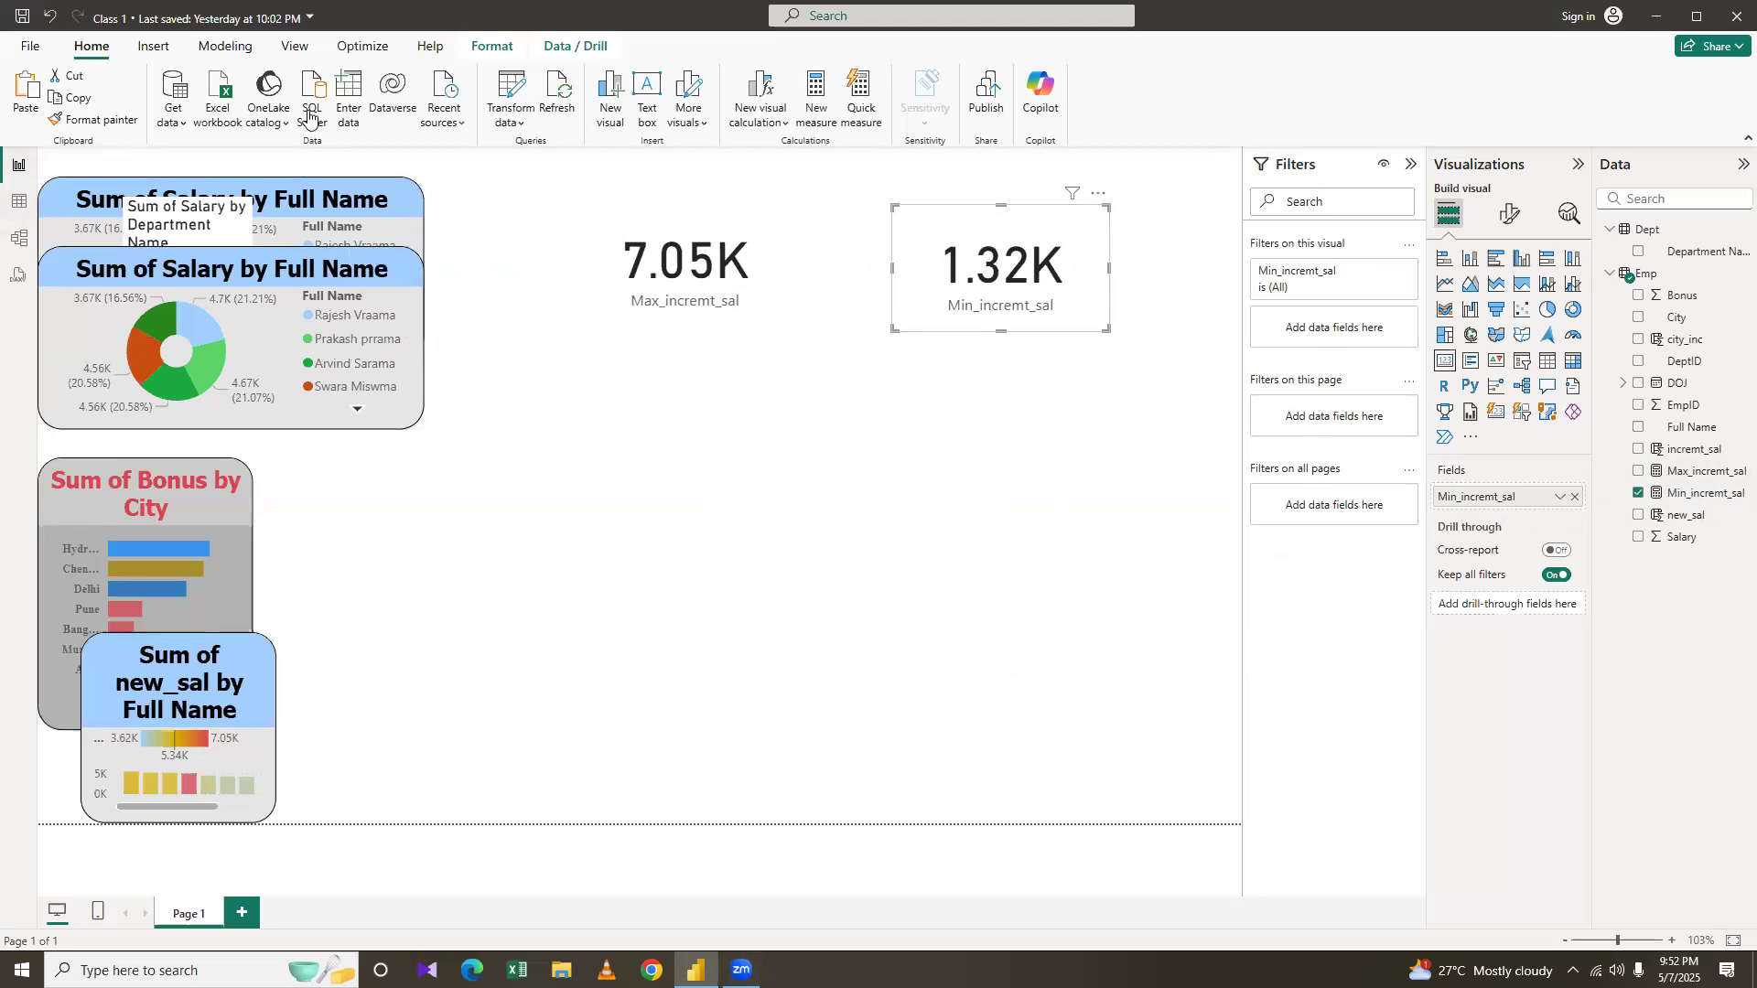
# Start another new measure in the Emp table with the formula MAXA(Emp[incremt_sal])
pyautogui.click(19, 202)
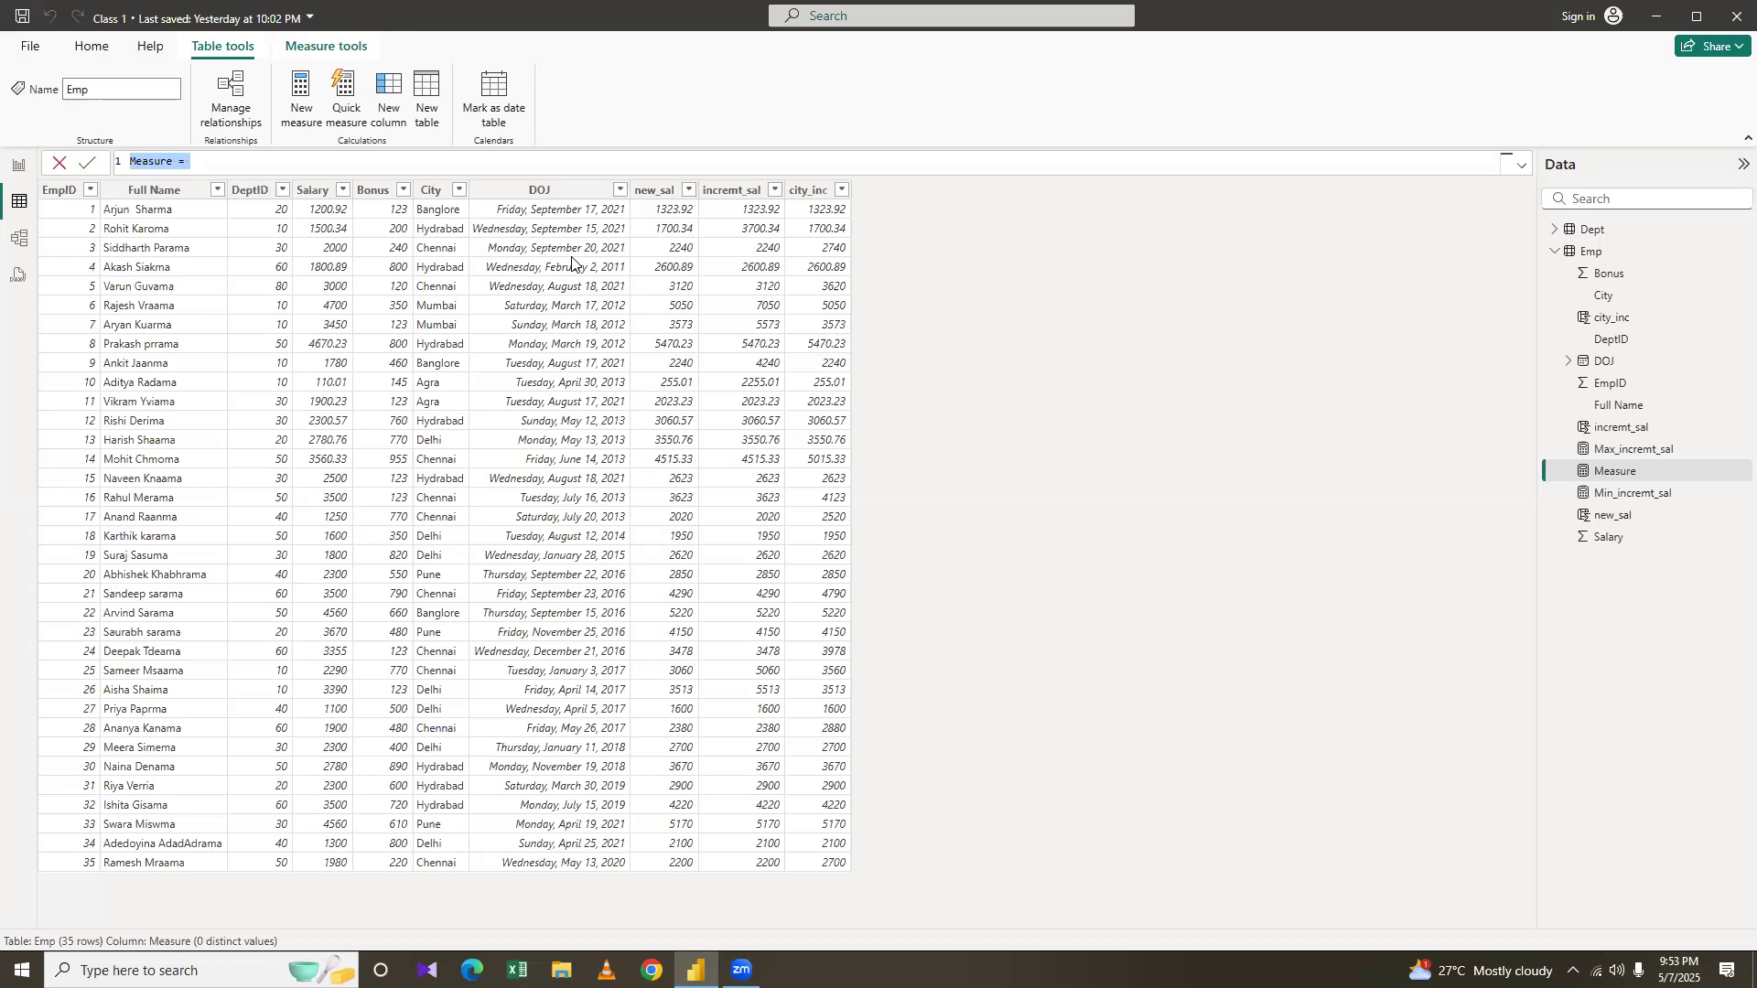
pyautogui.click(222, 159)
pyautogui.write('m')
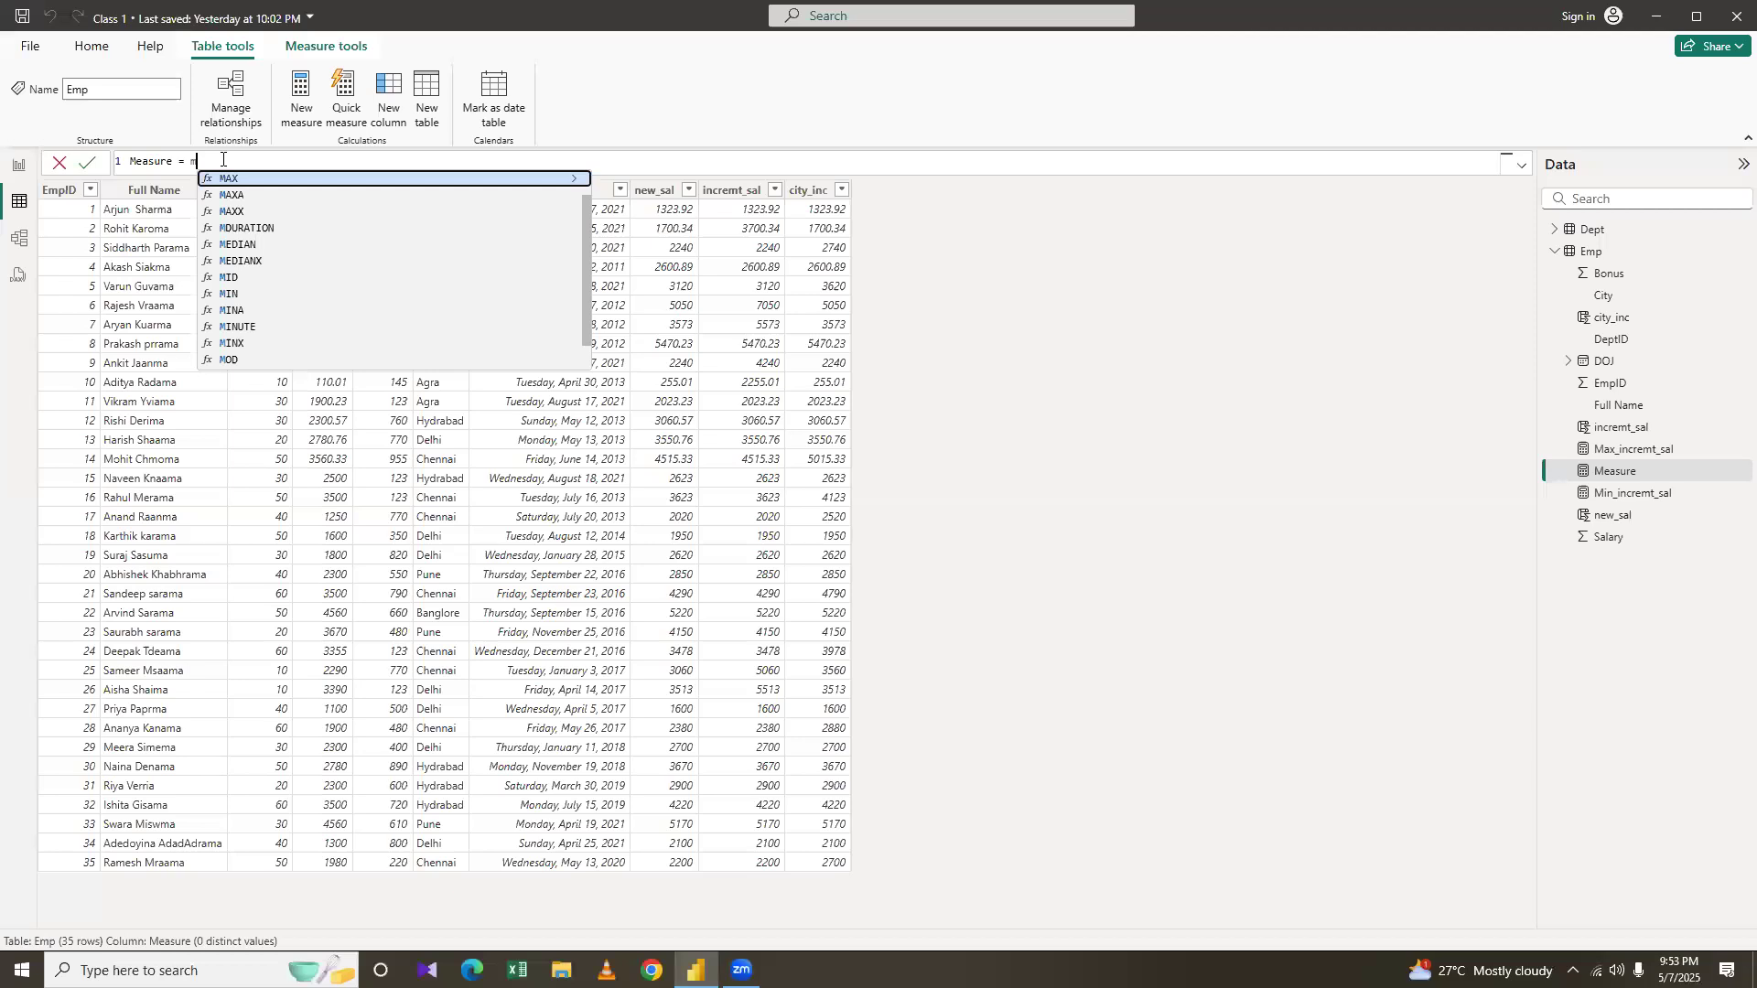
pyautogui.press('Down')
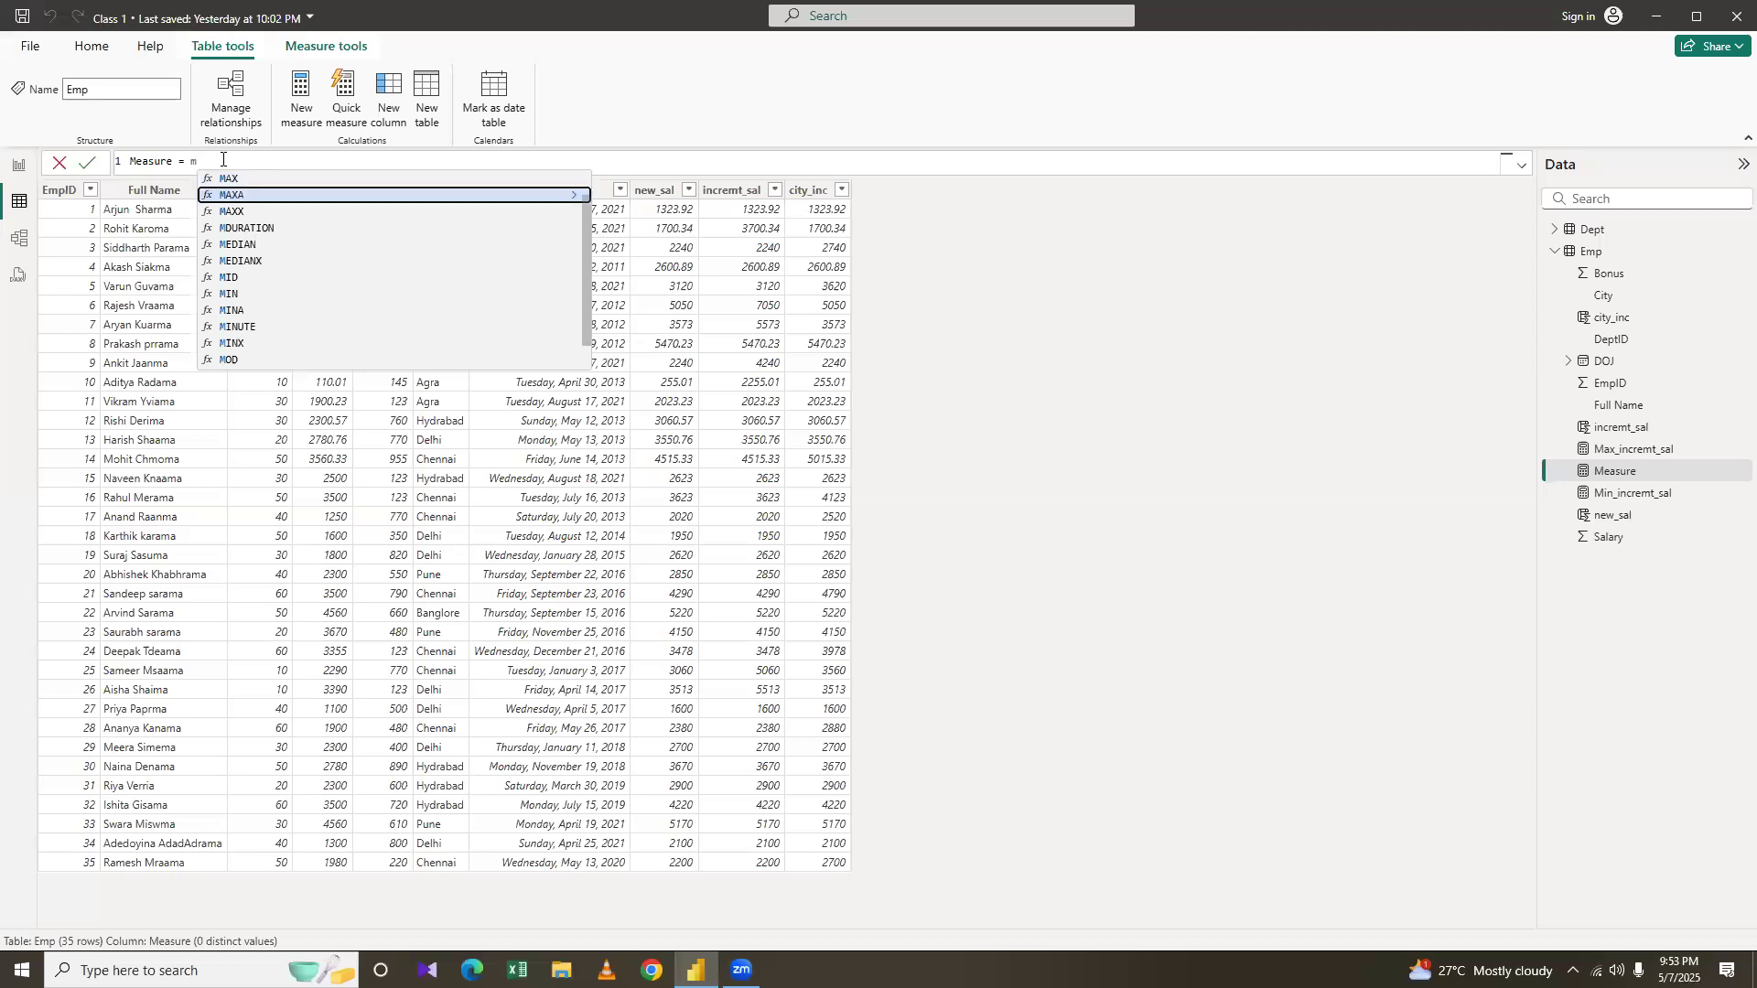
pyautogui.press('Tab')
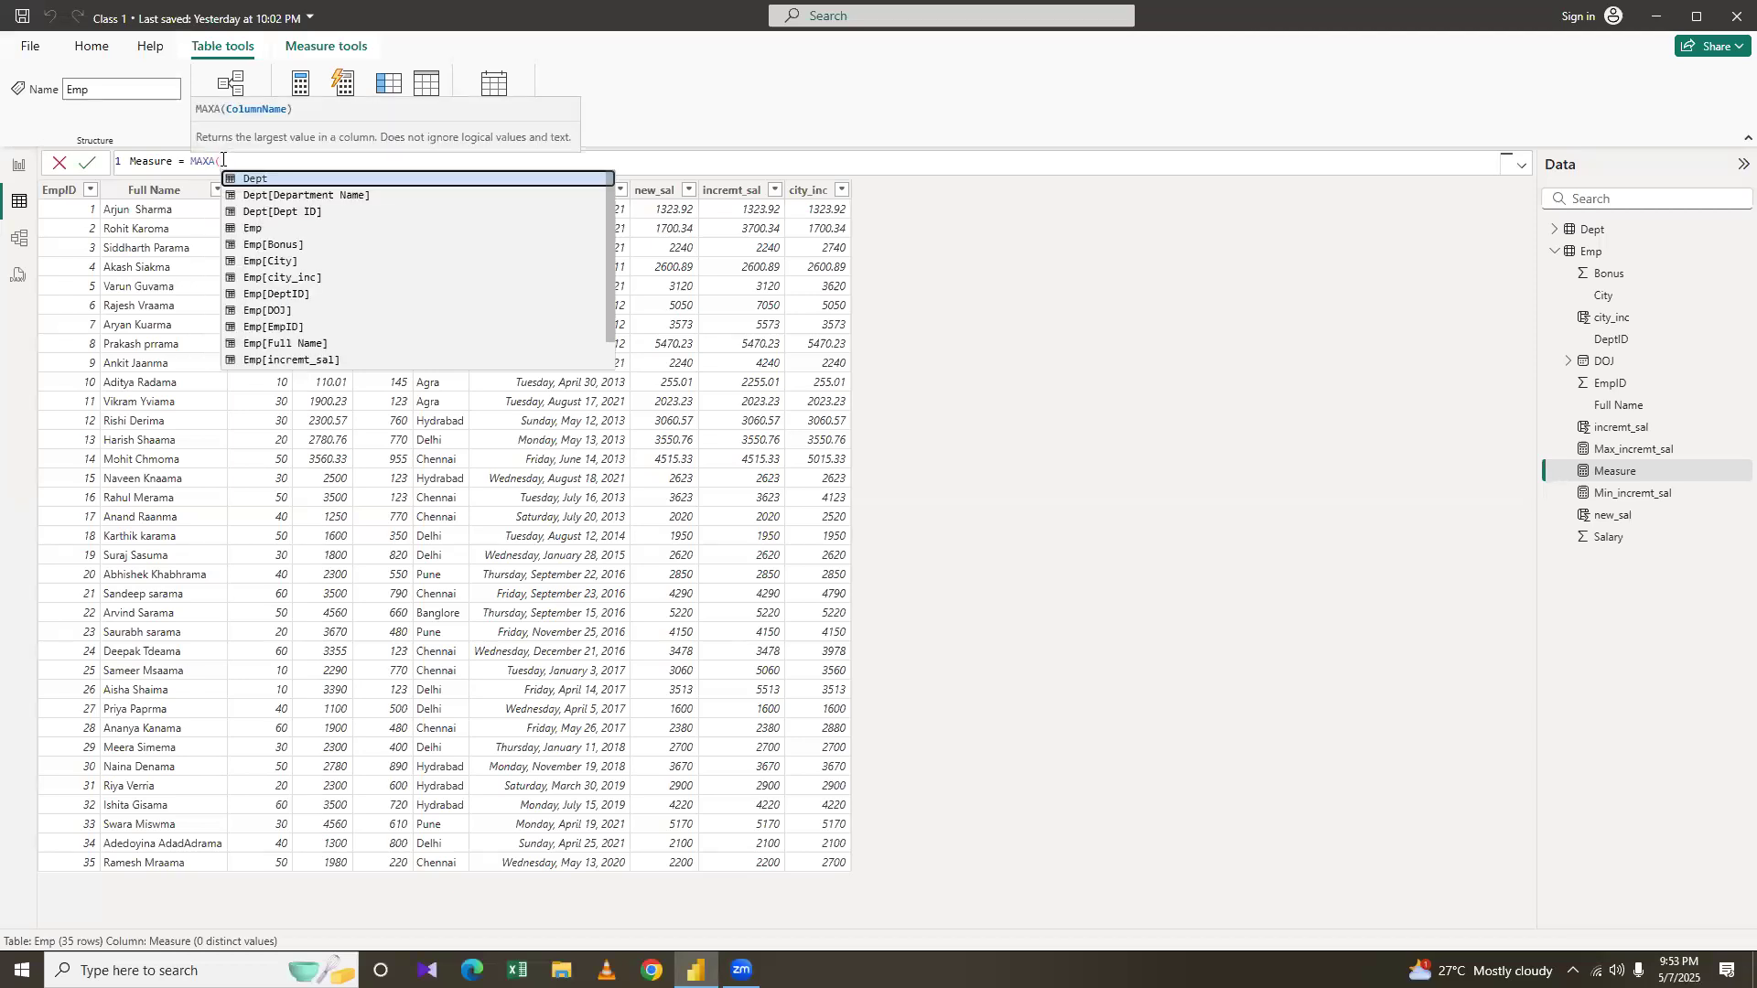
pyautogui.press('Down')
pyautogui.press('Down')
pyautogui.press('Down')
pyautogui.press('Down')
pyautogui.press('Down')
pyautogui.press('Down')
pyautogui.press('Down')
pyautogui.press('Down')
pyautogui.press('Down')
pyautogui.press('Down')
pyautogui.press('Down')
pyautogui.press('Tab')
pyautogui.write(')')
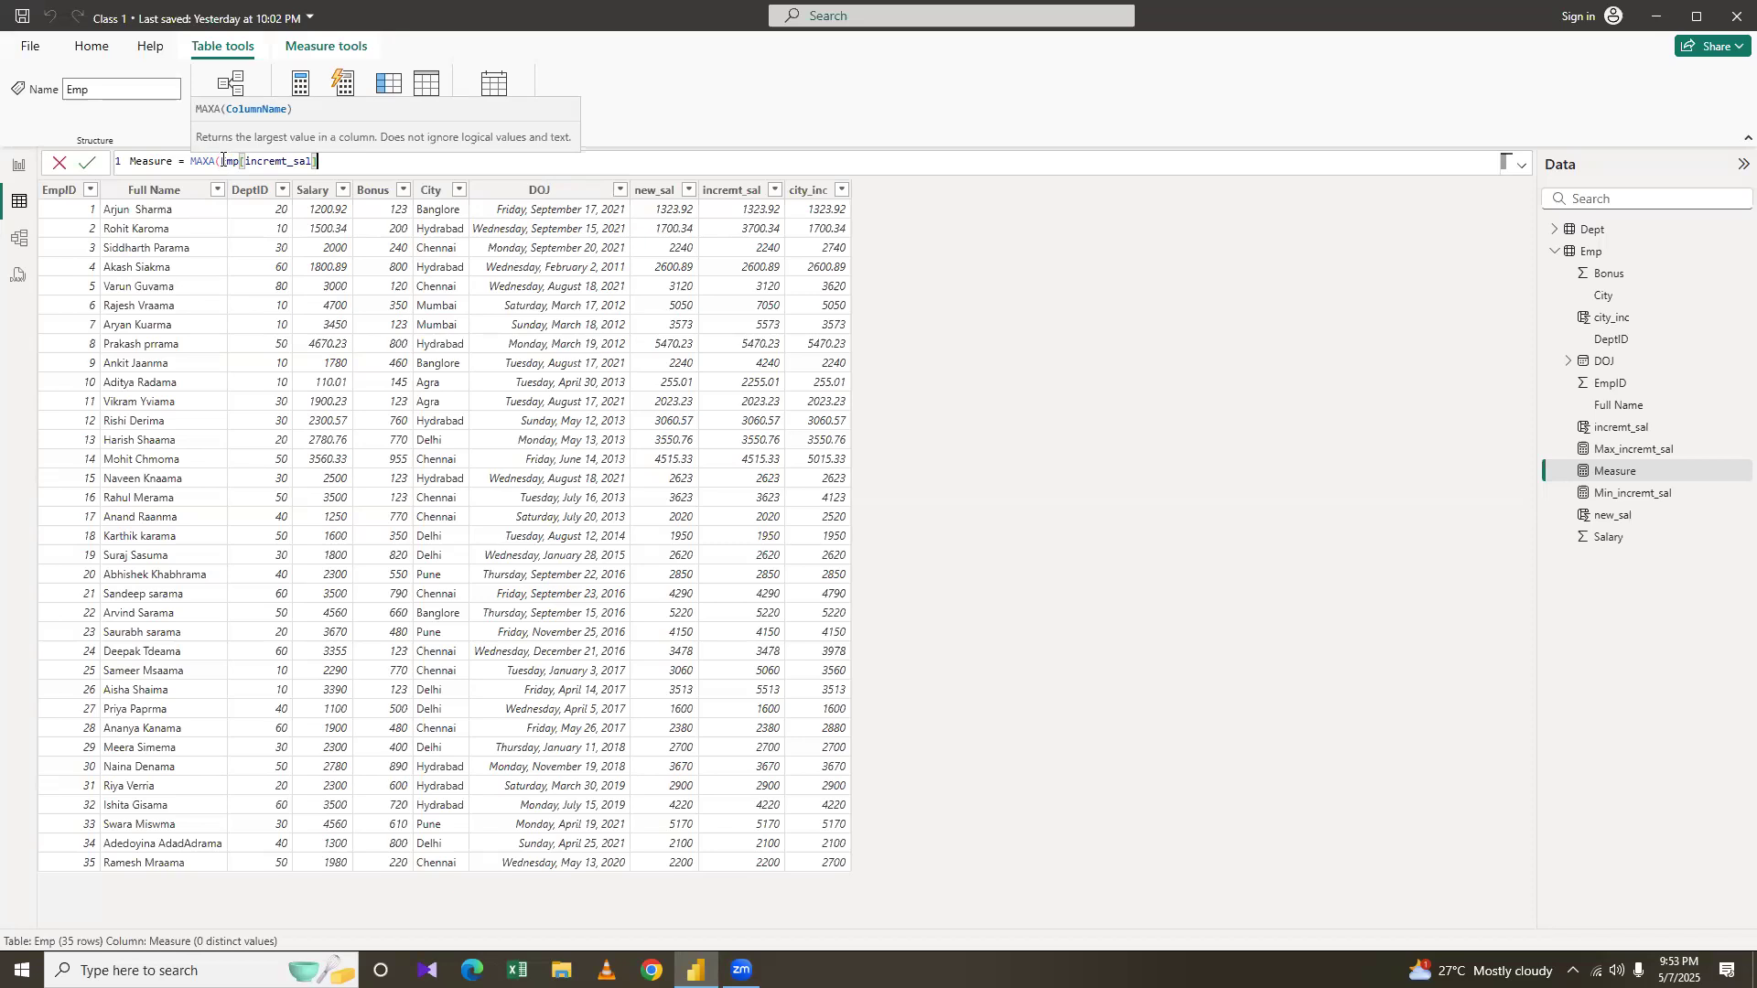
# Rename the new measure as Maxa within its formula and commit it
pyautogui.press('Left')
pyautogui.press('Left')
pyautogui.press('Left')
pyautogui.press('Left')
pyautogui.press('Left')
pyautogui.press('Left')
pyautogui.press('Left')
pyautogui.press('Left')
pyautogui.press('Left')
pyautogui.press('Left')
pyautogui.press('Left')
pyautogui.press('Left')
pyautogui.press('Left')
pyautogui.press('Left')
pyautogui.press('Left')
pyautogui.press('Left')
pyautogui.press('Left')
pyautogui.press('Left')
pyautogui.press('Left')
pyautogui.press('Left')
pyautogui.press('Right')
pyautogui.press('BackSpace')
pyautogui.press('BackSpace')
pyautogui.press('BackSpace')
pyautogui.press('BackSpace')
pyautogui.press('BackSpace')
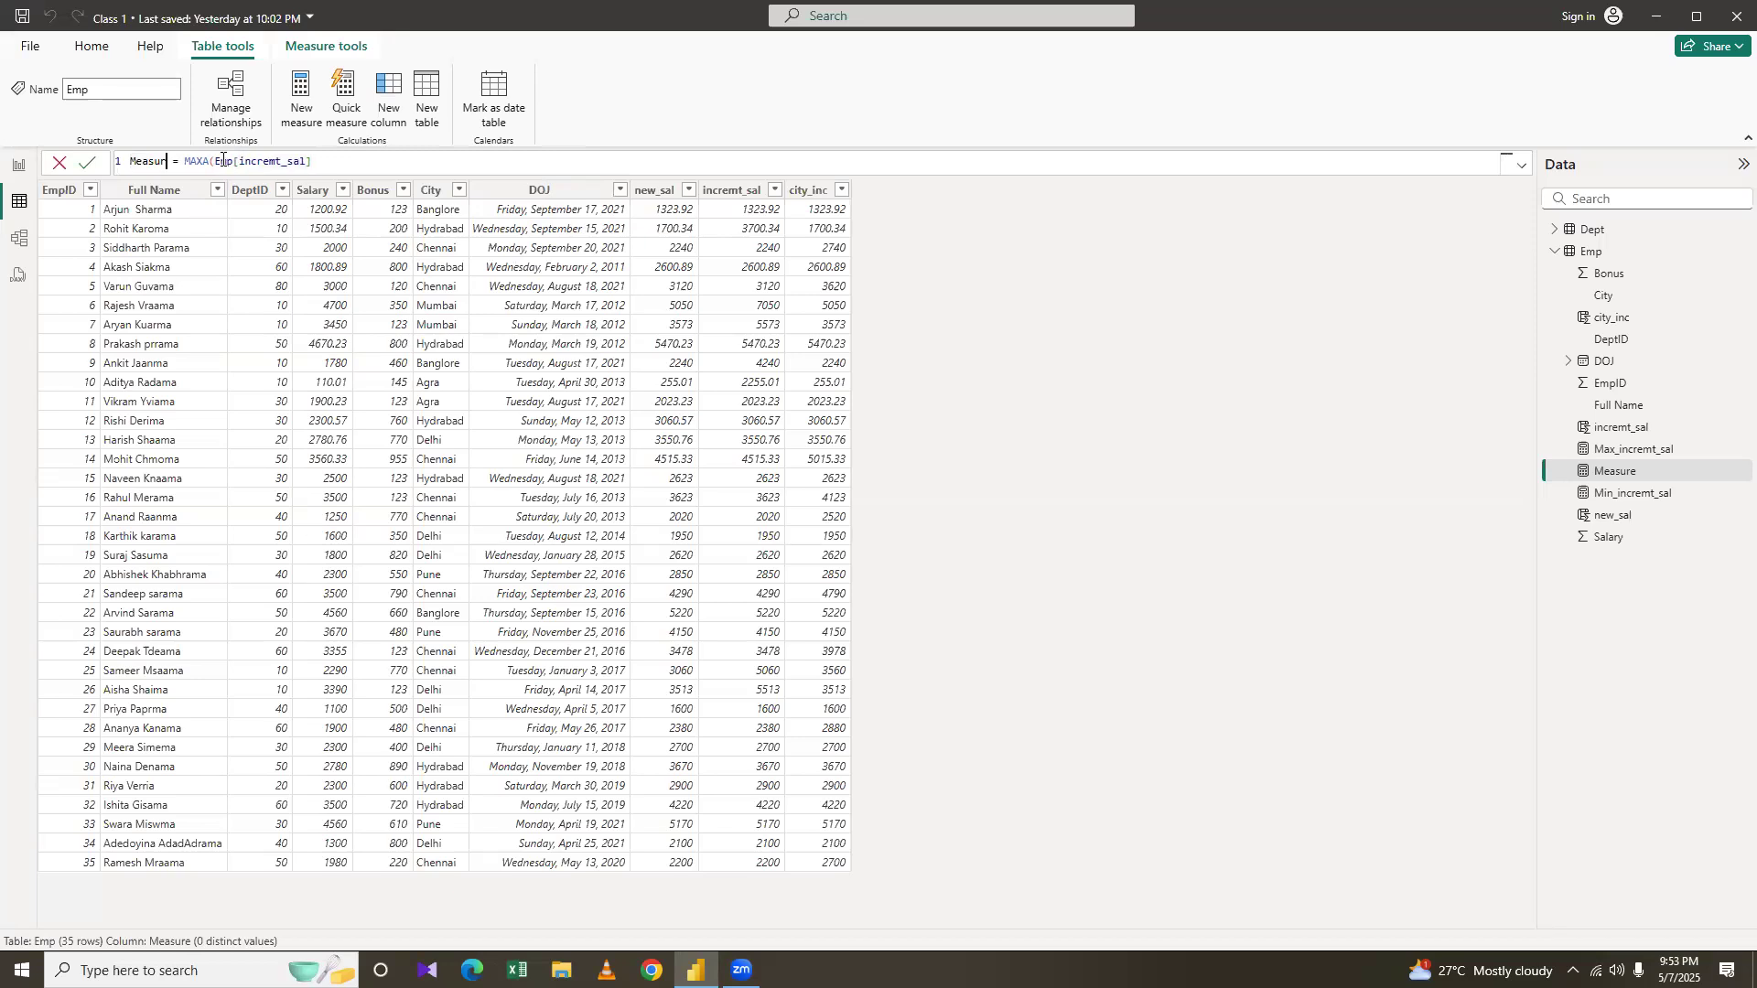
pyautogui.press('BackSpace')
pyautogui.write('axa')
pyautogui.press('Return')
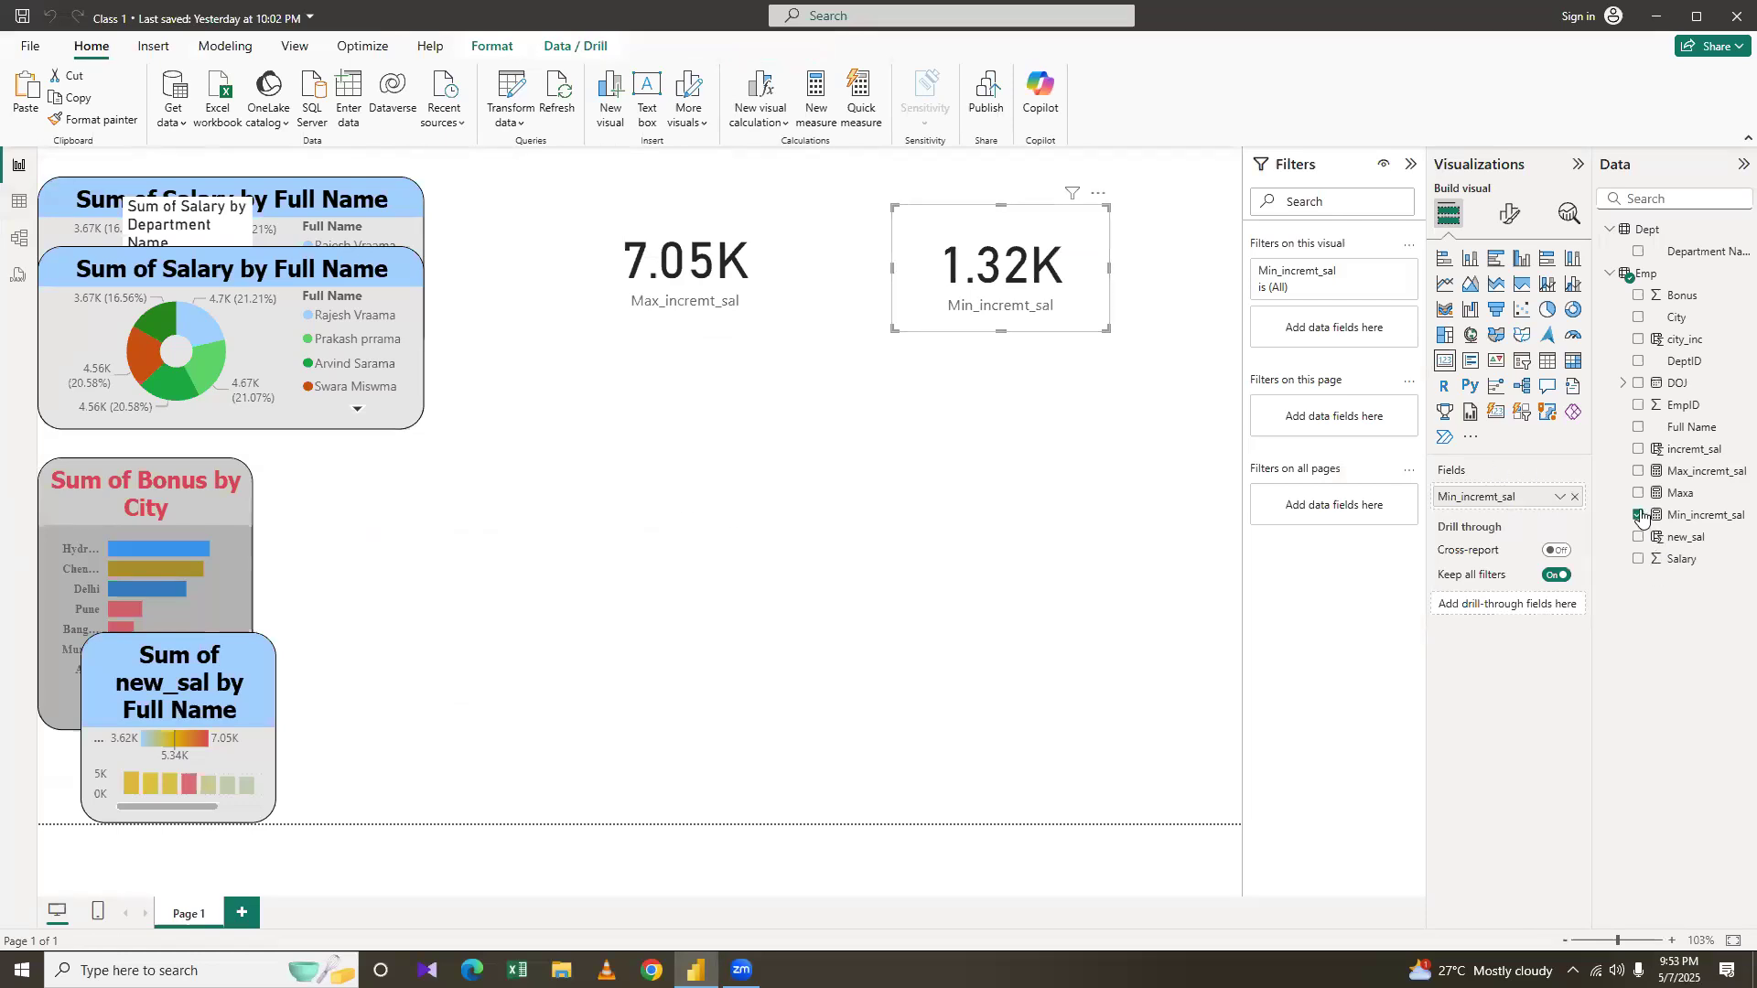
# Duplicate the Min_incremt_sal card below the Max_incremt_sal card and replace its field with the Maxa measure
pyautogui.hotkey('ctrl', 'v')
pyautogui.moveTo(1009, 277)
pyautogui.mouseDown()
pyautogui.moveTo(960, 424)
pyautogui.moveTo(712, 466)
pyautogui.moveTo(694, 446)
pyautogui.mouseUp()
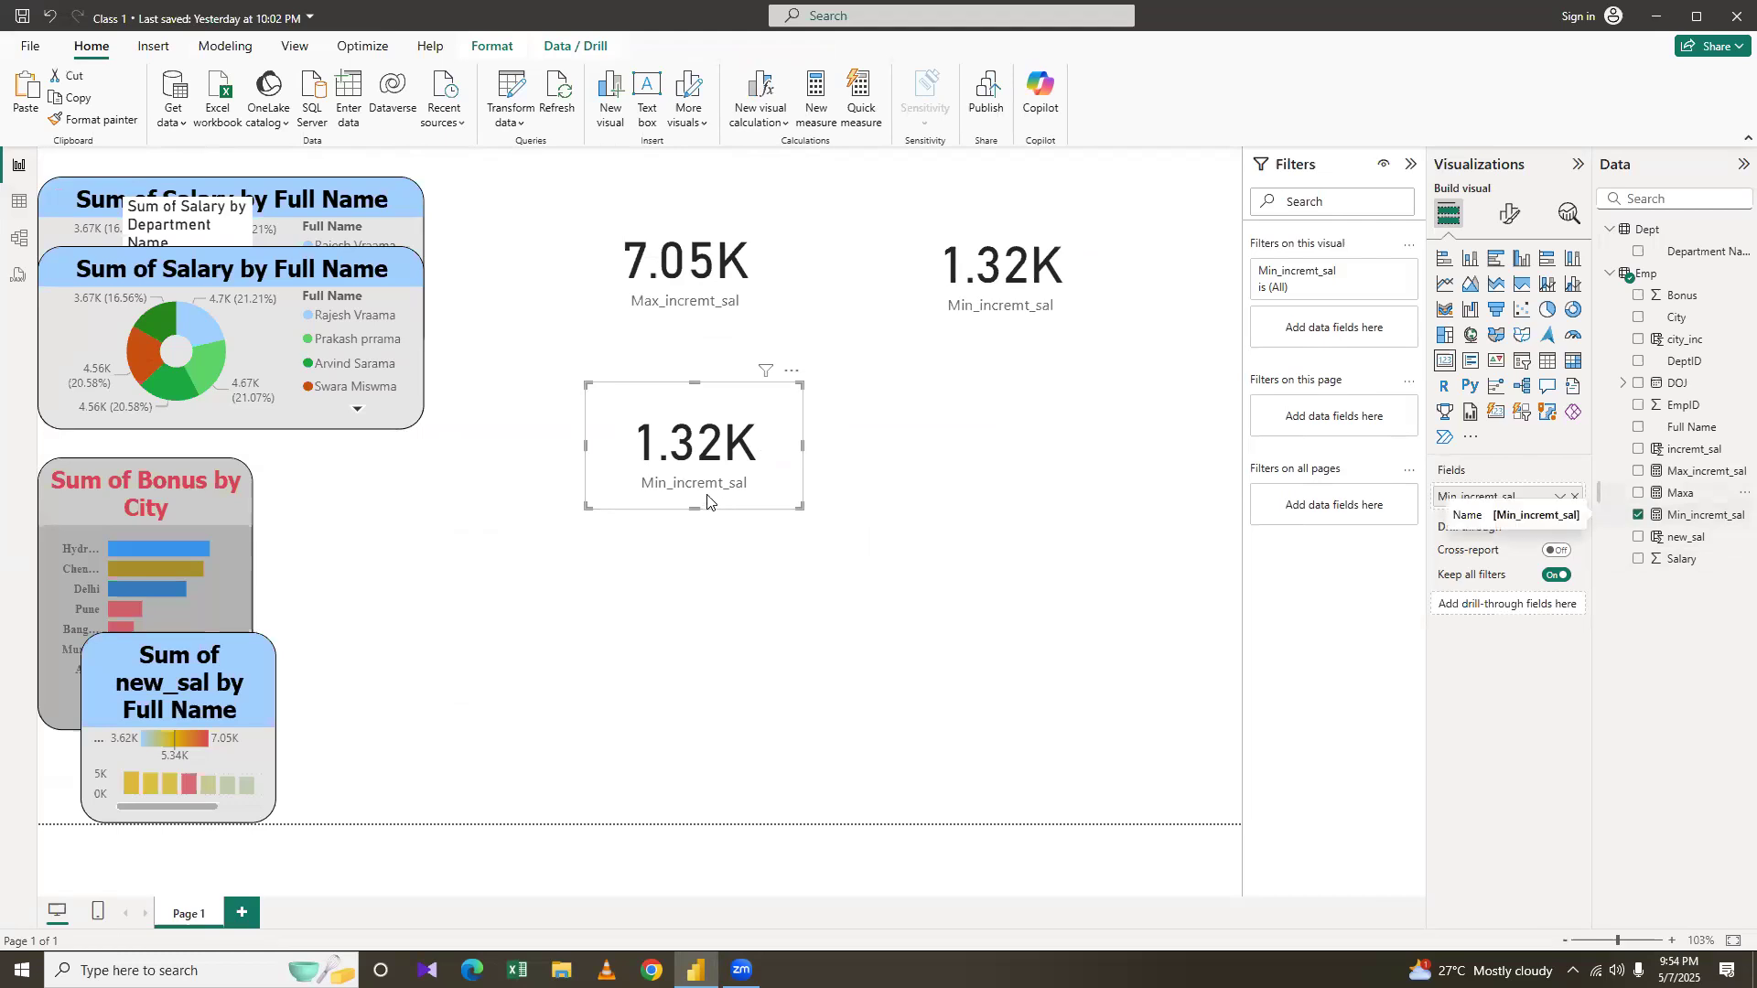
pyautogui.click(1638, 515)
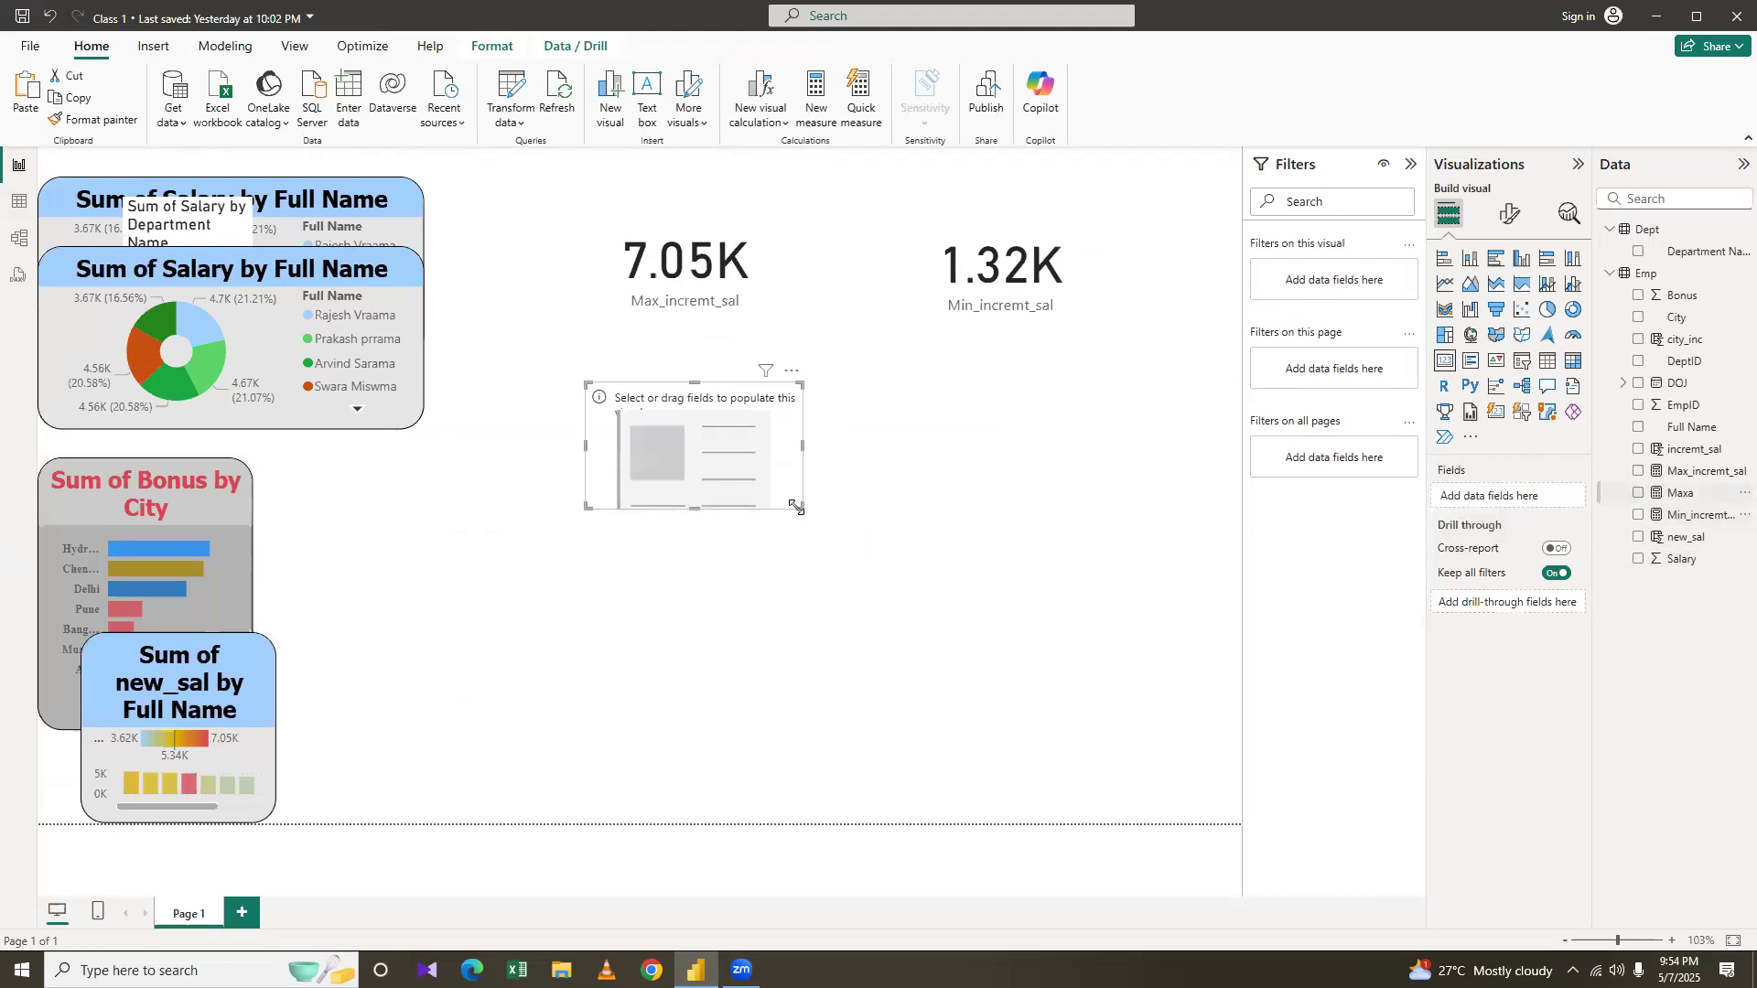
pyautogui.click(1638, 493)
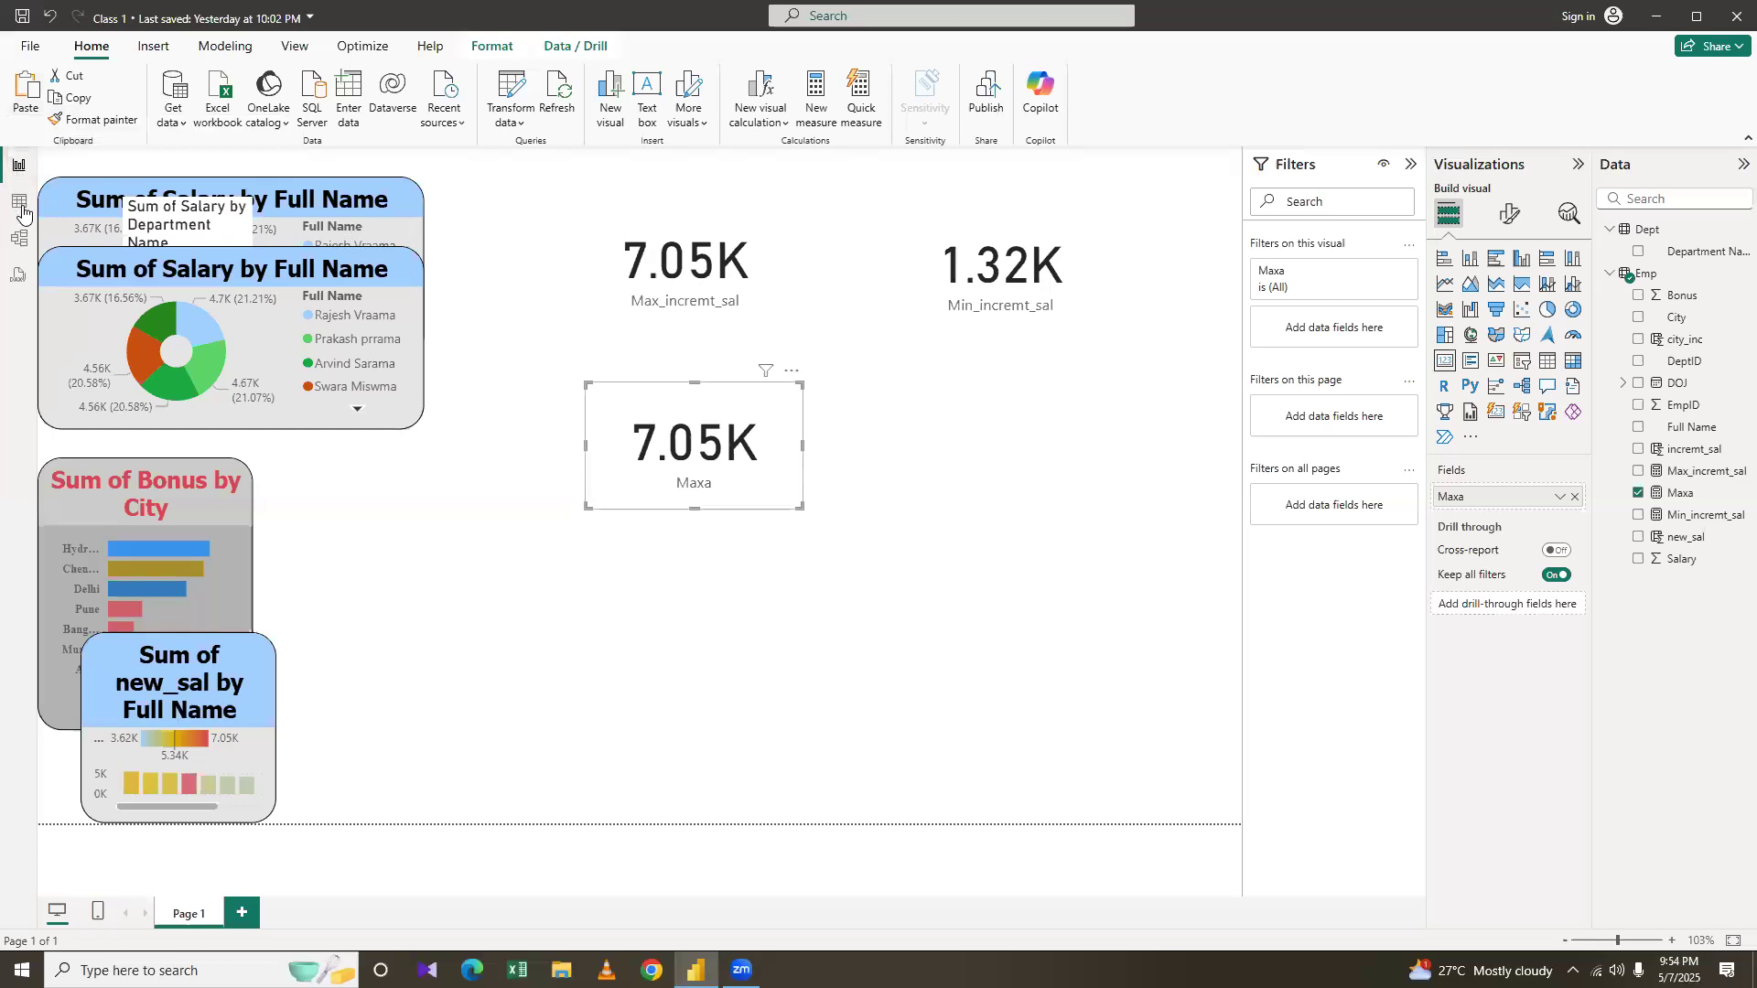
# Remove the Maxa card from the report page
pyautogui.click(791, 371)
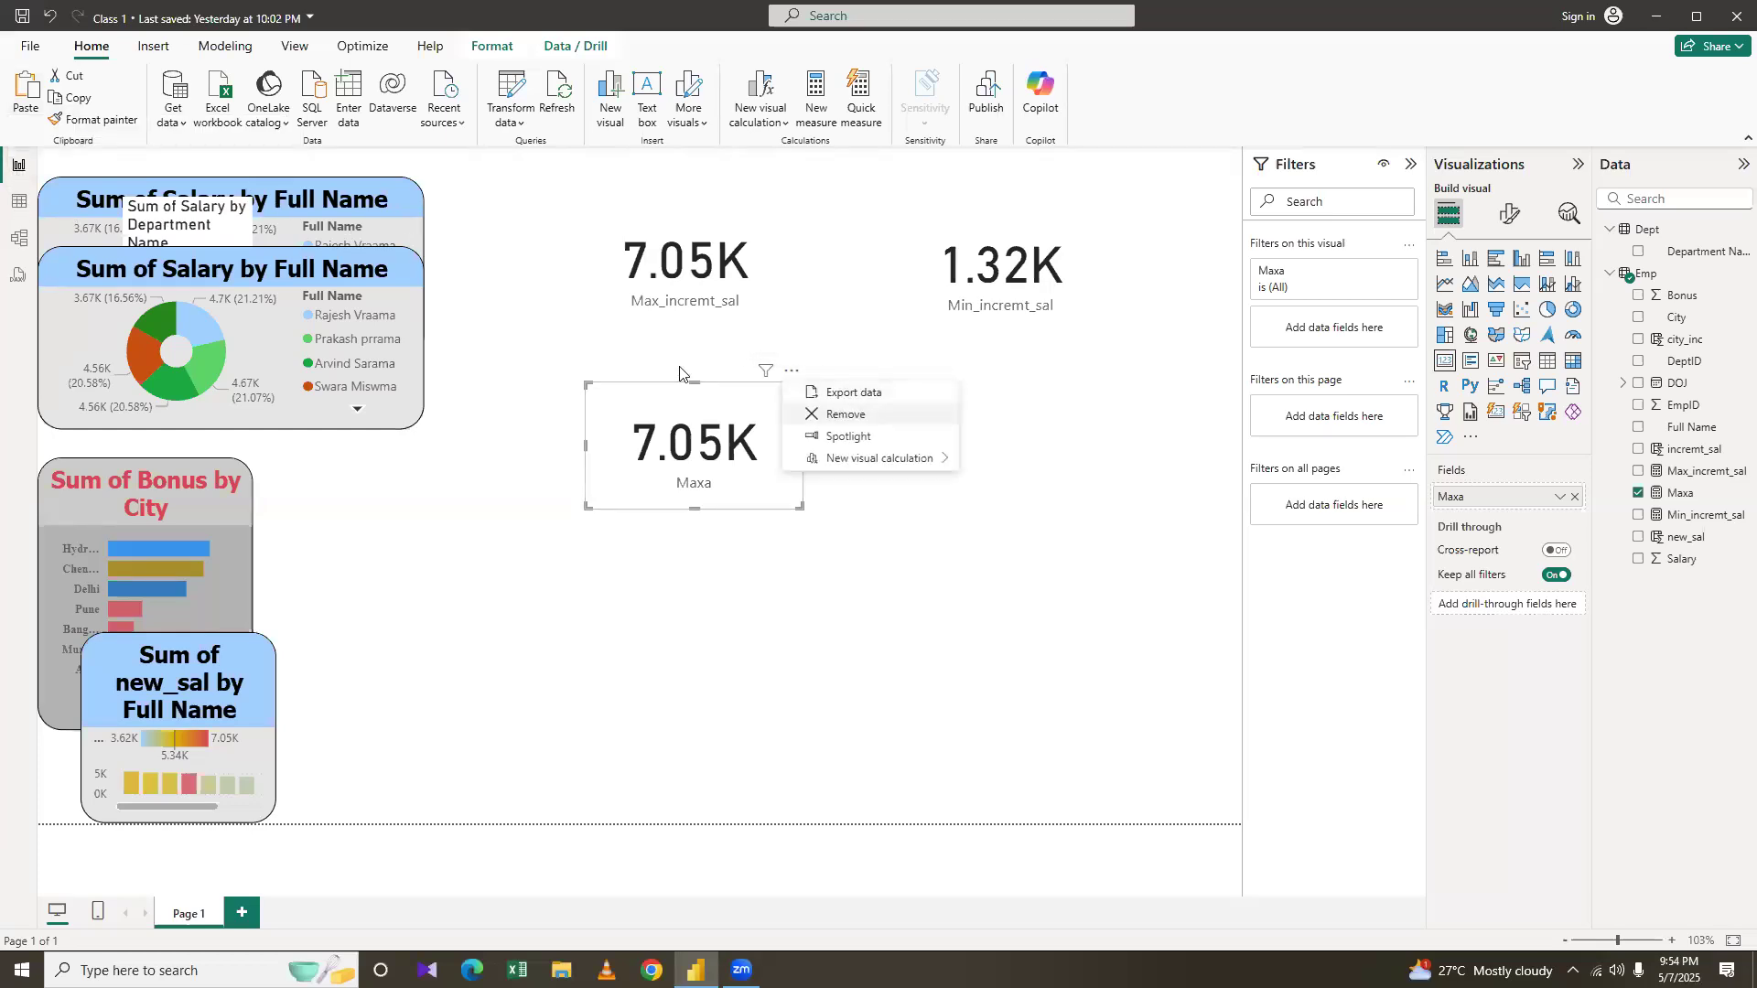
pyautogui.click(848, 414)
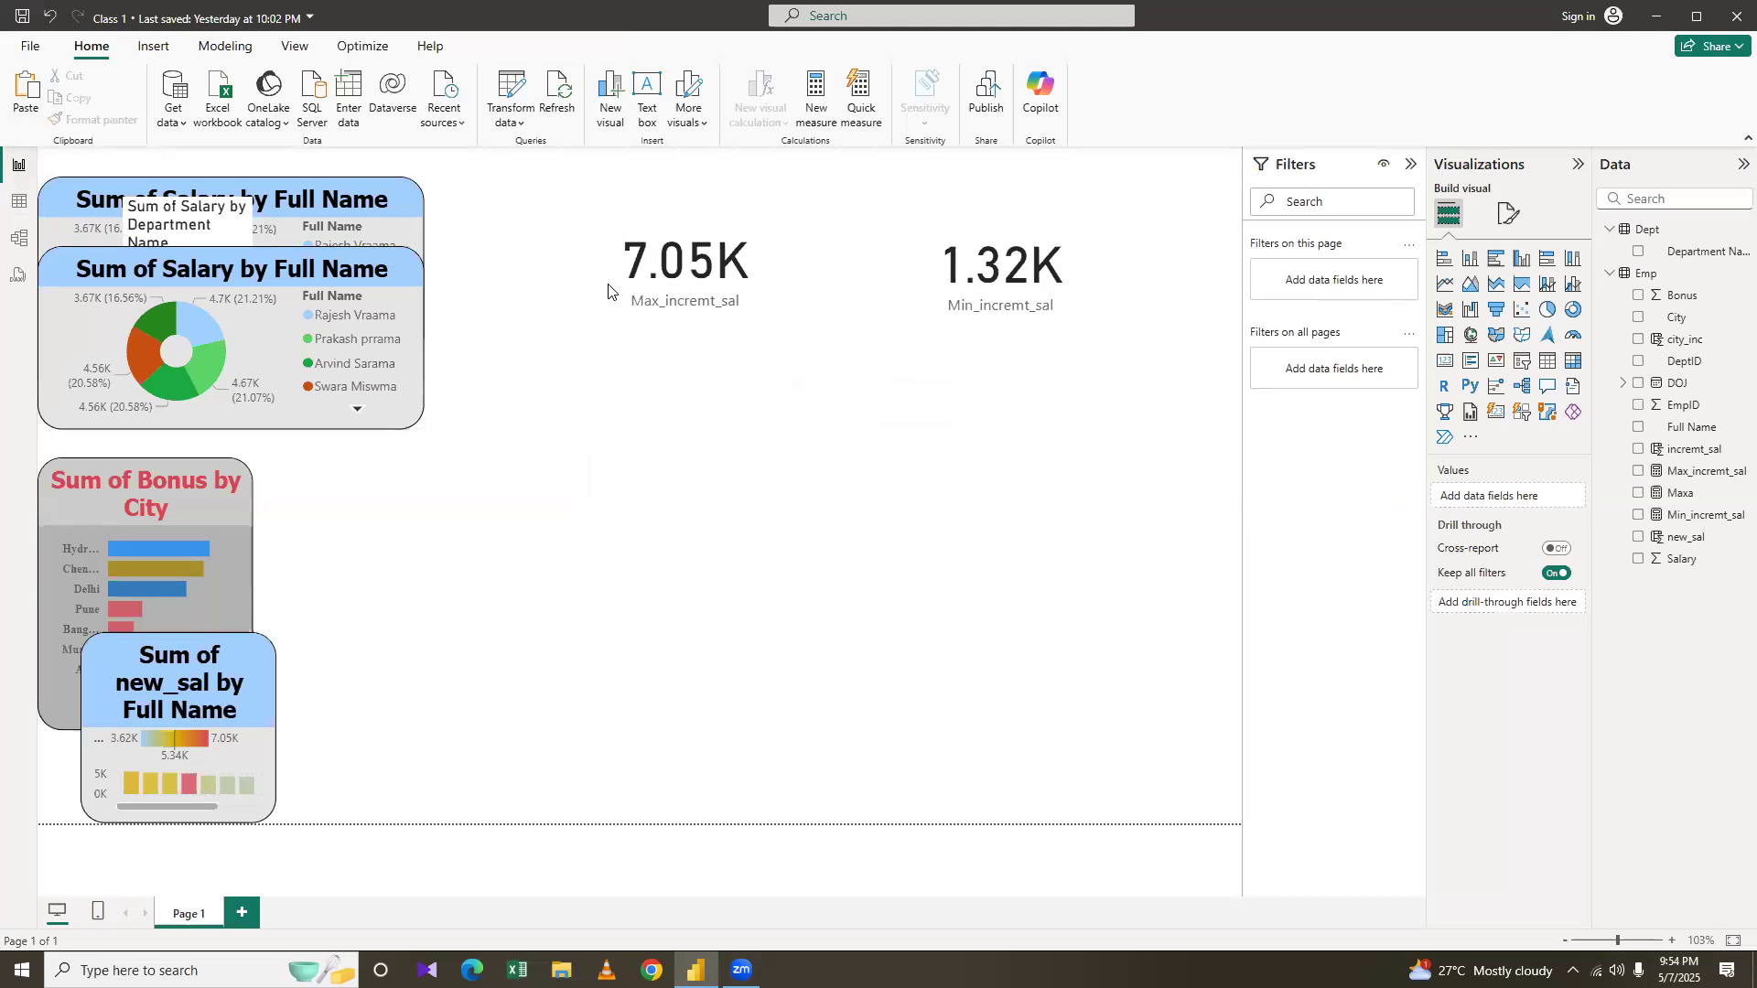
# Return to the table view of the Emp data
pyautogui.click(18, 201)
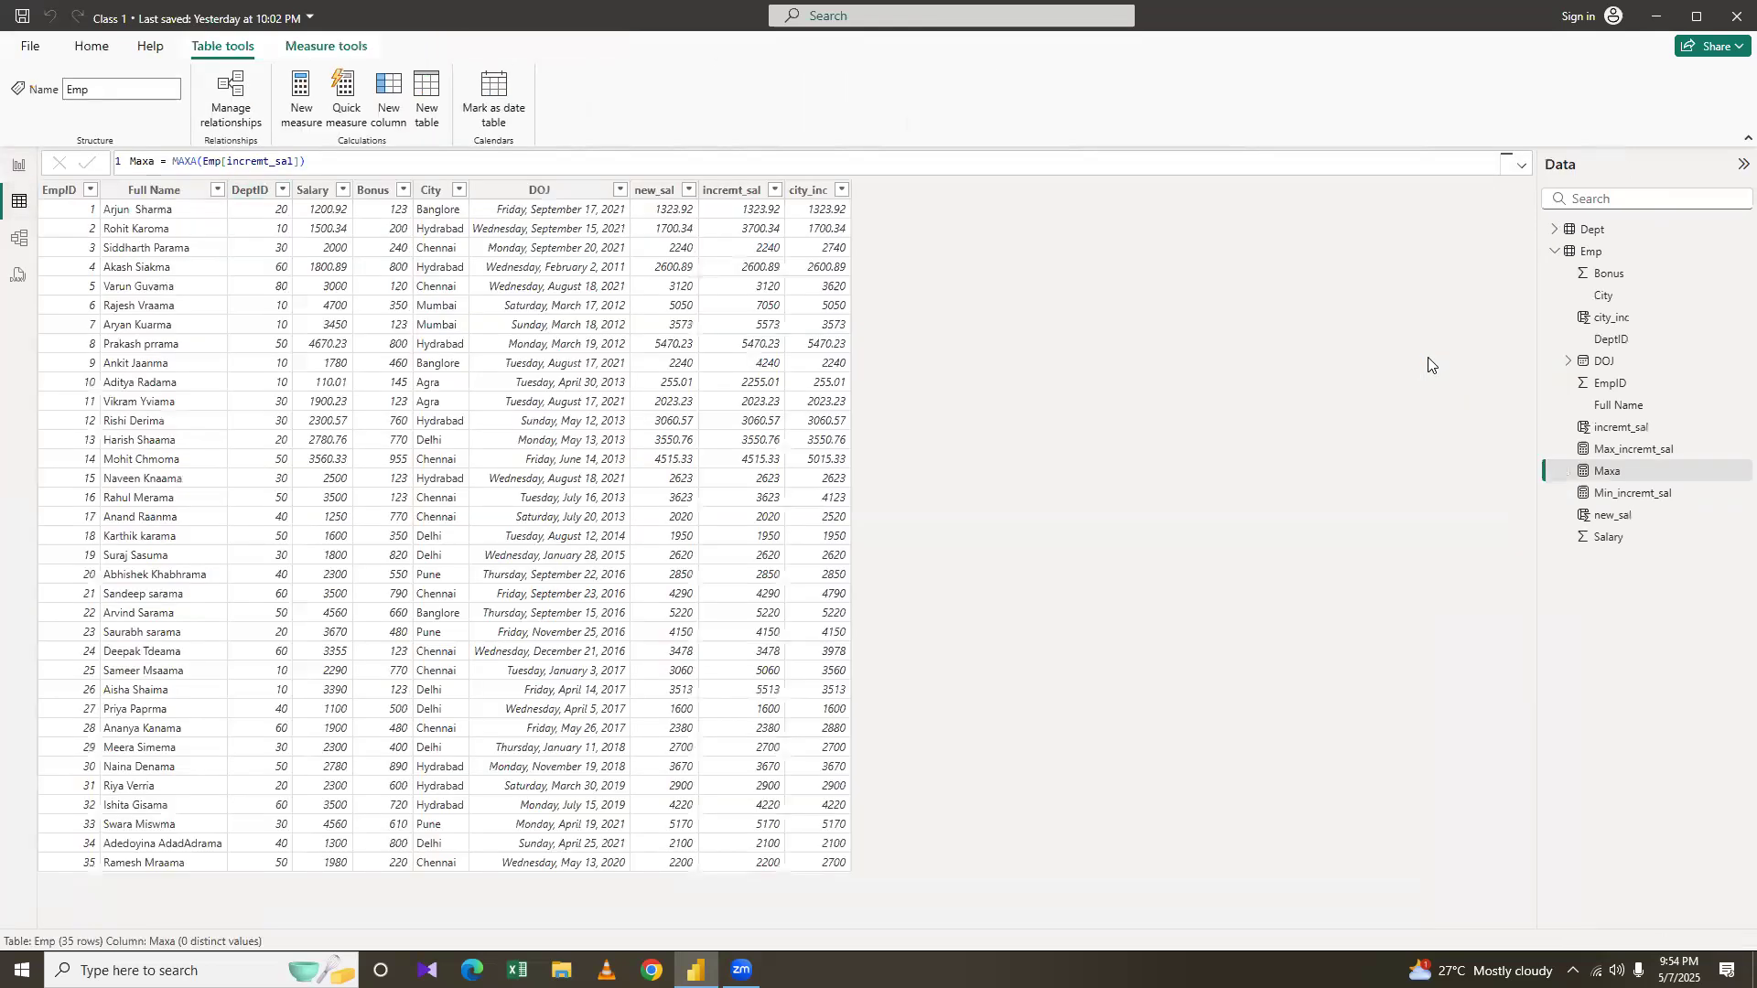